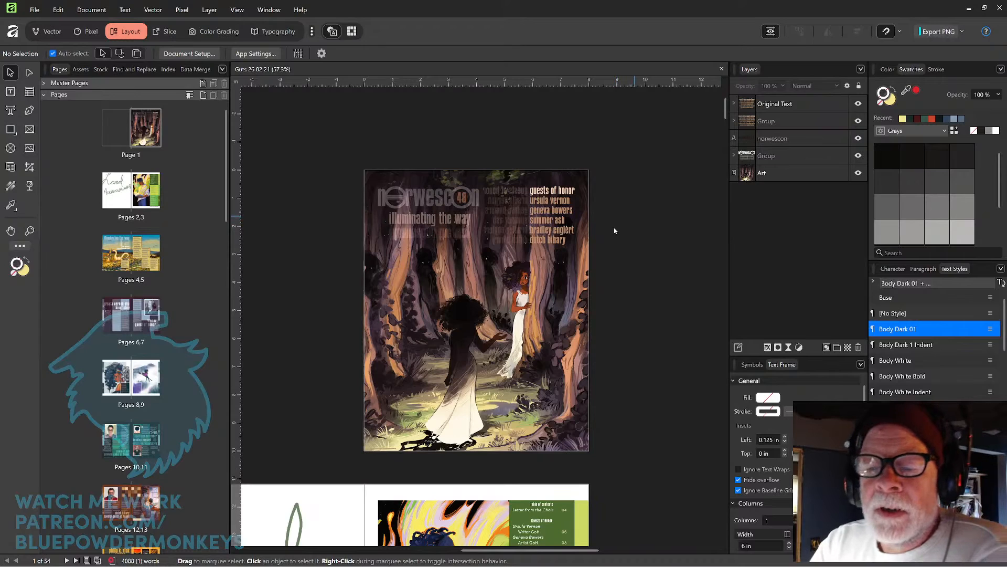
Try placing the pasted ScribeShadow ad on page 2, resizing it to the page, then delete it.
{"action": "key", "text": "space"}
{"action": "left_click_drag", "start_coordinate": [613, 316], "coordinate": [639, 280]}
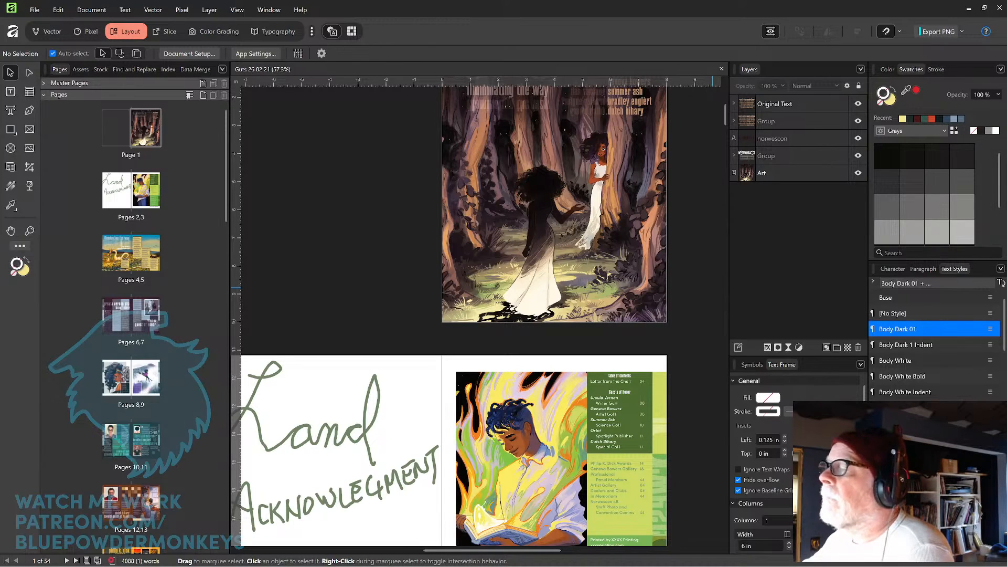
{"action": "left_click", "coordinate": [406, 417]}
{"action": "key", "text": "ctrl+v"}
{"action": "scroll", "coordinate": [404, 405], "scroll_direction": "down", "scroll_amount": 4}
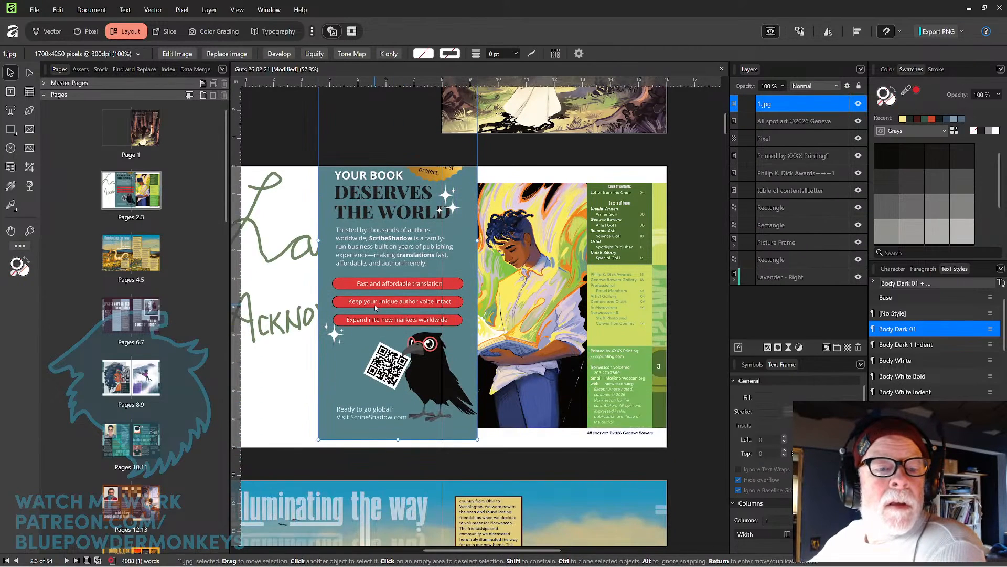
{"action": "left_click_drag", "start_coordinate": [408, 286], "coordinate": [376, 371]}
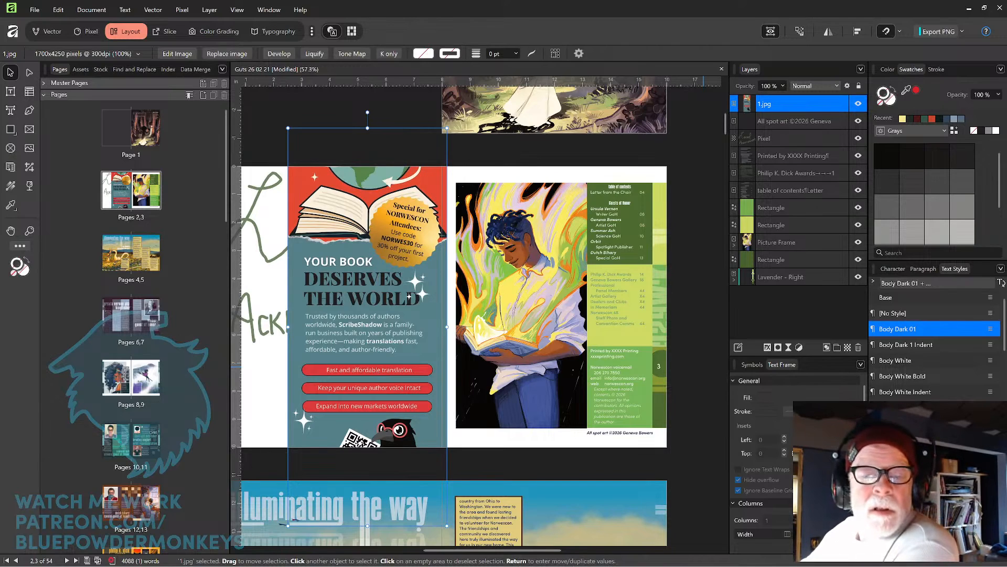
{"action": "scroll", "coordinate": [389, 301], "scroll_direction": "left", "scroll_amount": 3}
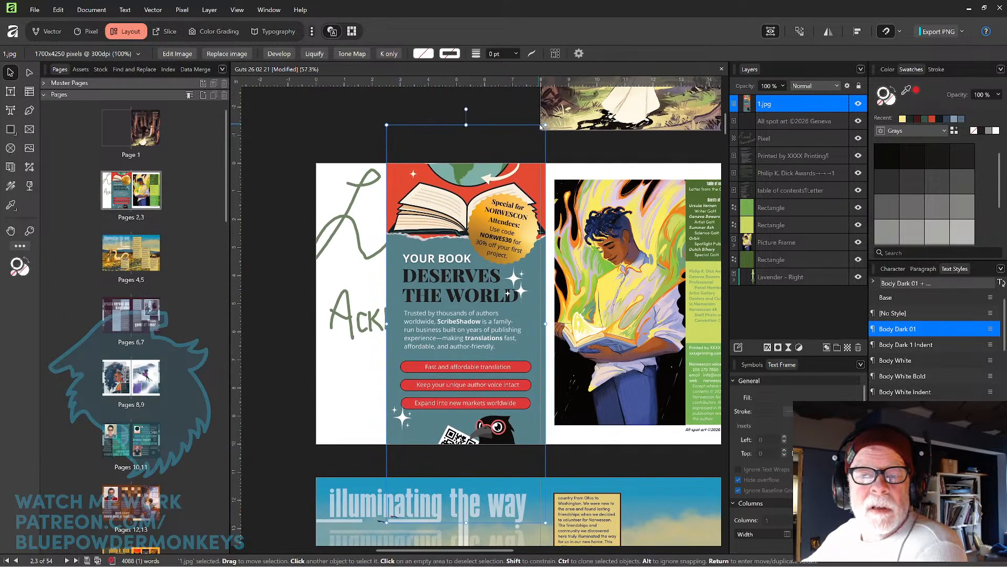
{"action": "left_click_drag", "start_coordinate": [546, 124], "coordinate": [492, 255]}
{"action": "left_click_drag", "start_coordinate": [462, 300], "coordinate": [497, 229]}
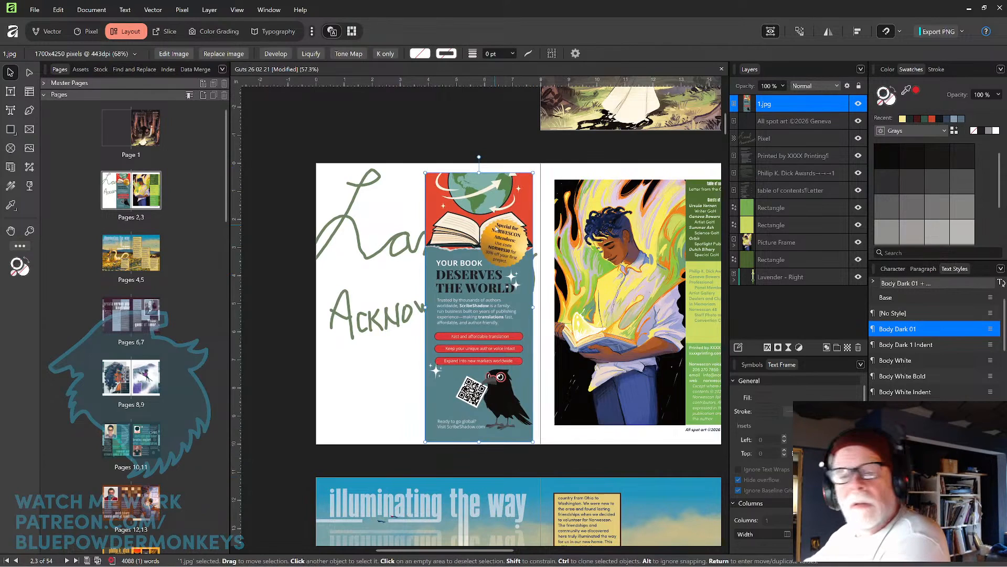
{"action": "key", "text": "Delete"}
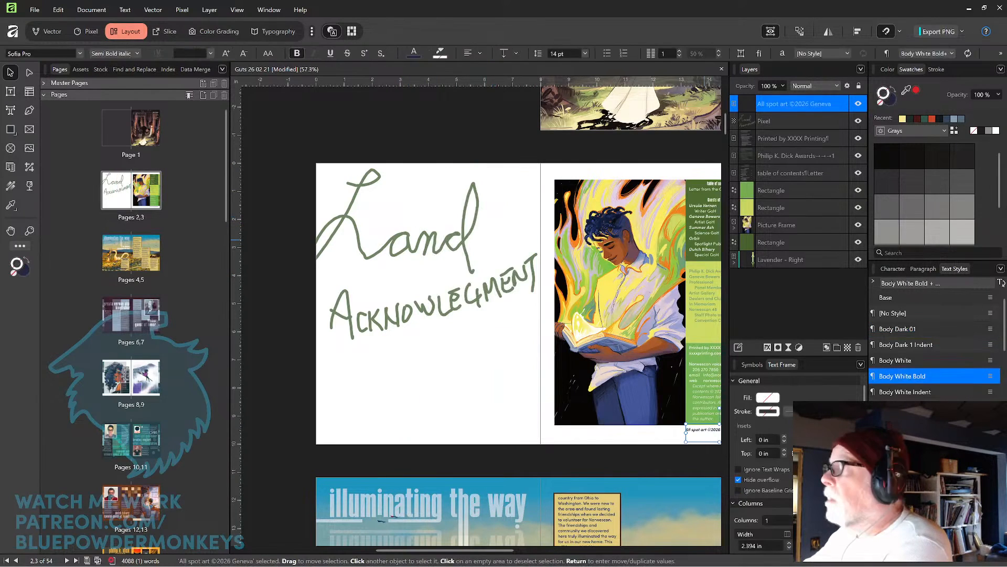
Try the Norwescon 2026 ad and the Ren Faire ad on page 2, deleting both.
{"action": "left_click_drag", "start_coordinate": [706, 357], "coordinate": [433, 236]}
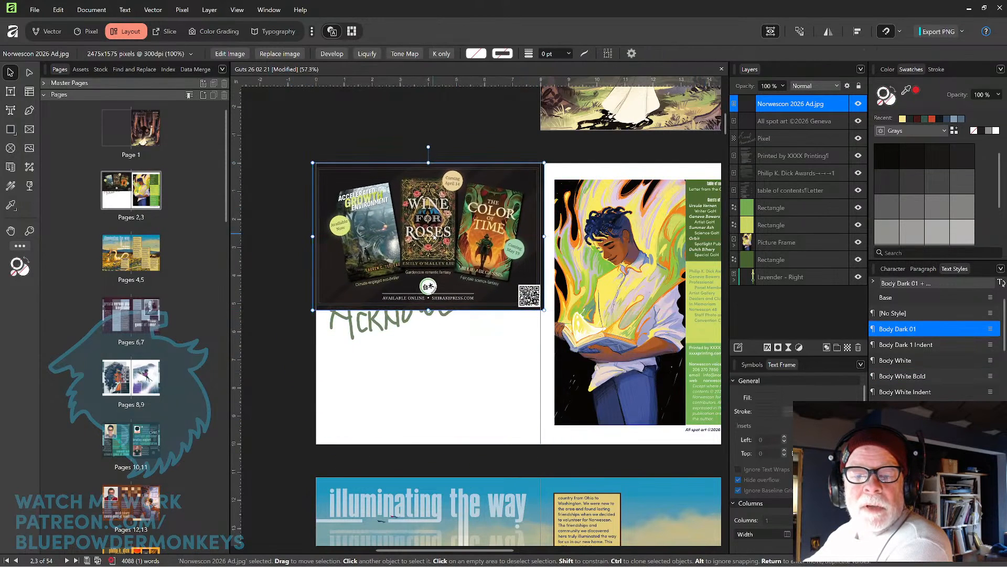
{"action": "key", "text": "Delete"}
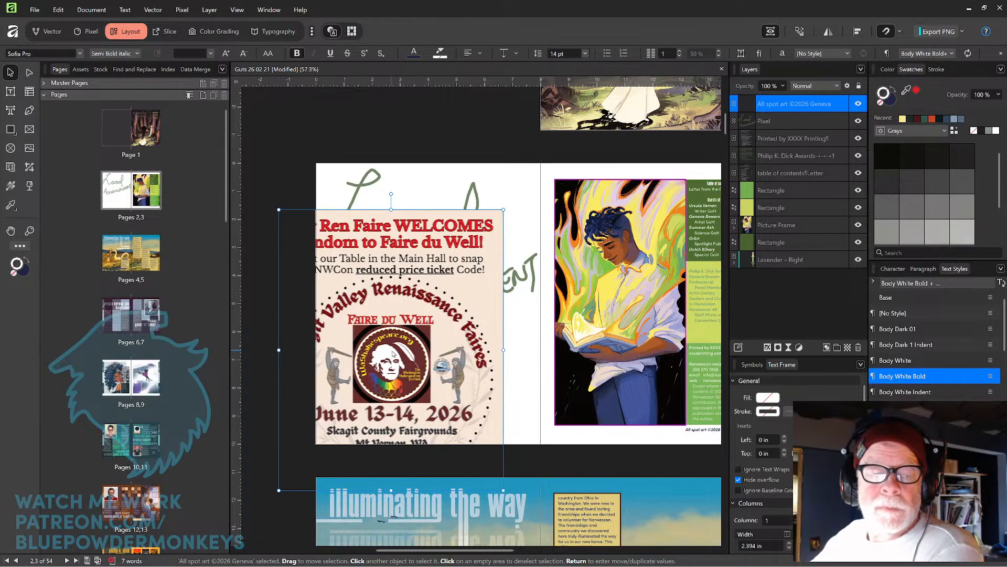
{"action": "key", "text": "ctrl+v"}
{"action": "left_click_drag", "start_coordinate": [391, 349], "coordinate": [431, 301]}
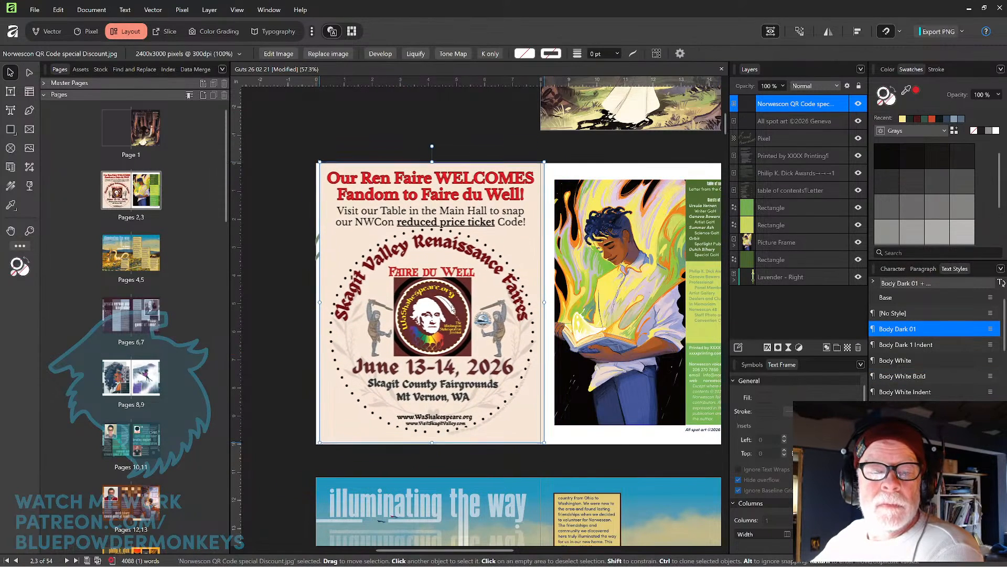
{"action": "key", "text": "Delete"}
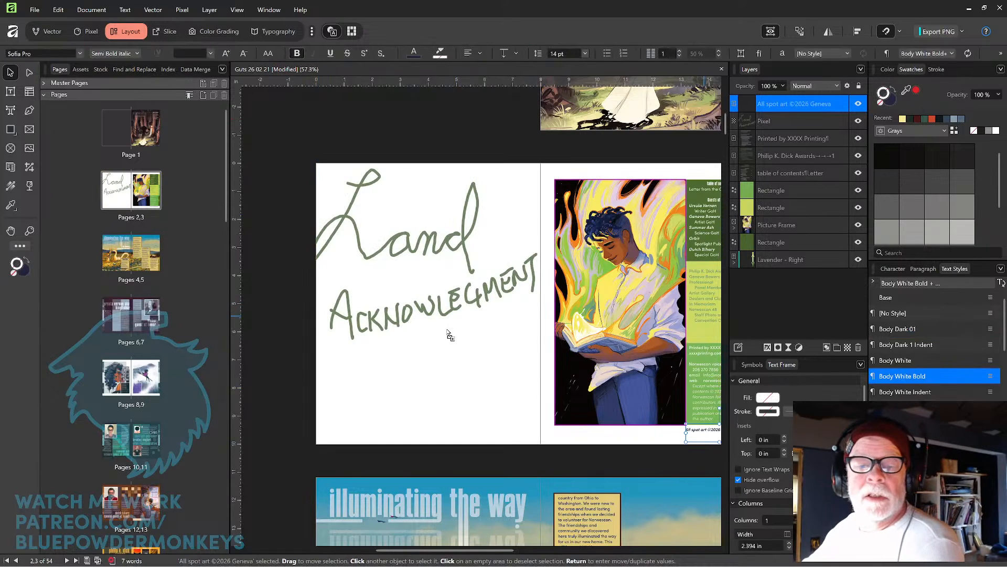
{"action": "key", "text": "ctrl+z"}
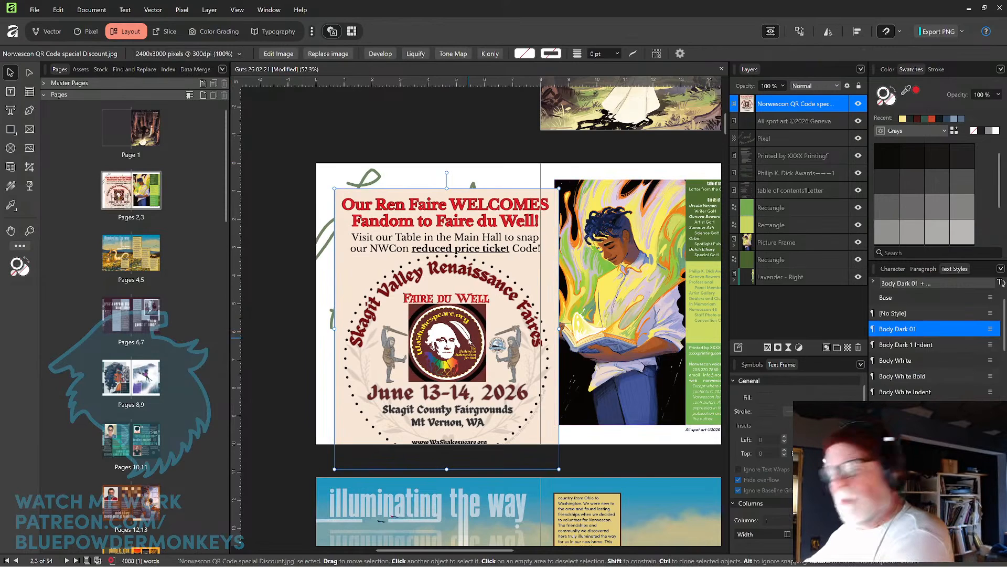
{"action": "key", "text": "Delete"}
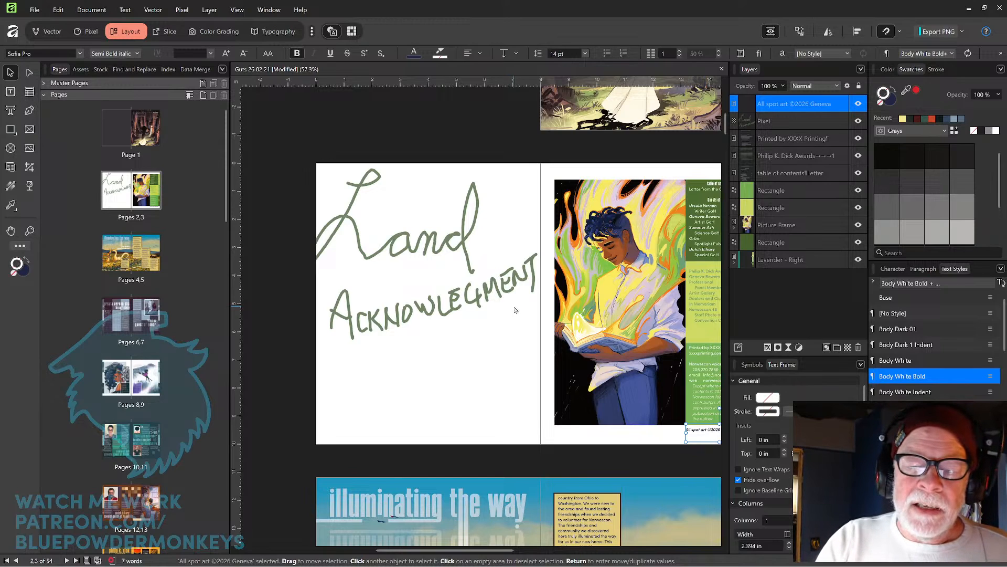
Delete the handwritten Land Acknowledgement artwork from page 2.
{"action": "left_click_drag", "start_coordinate": [523, 310], "coordinate": [344, 200]}
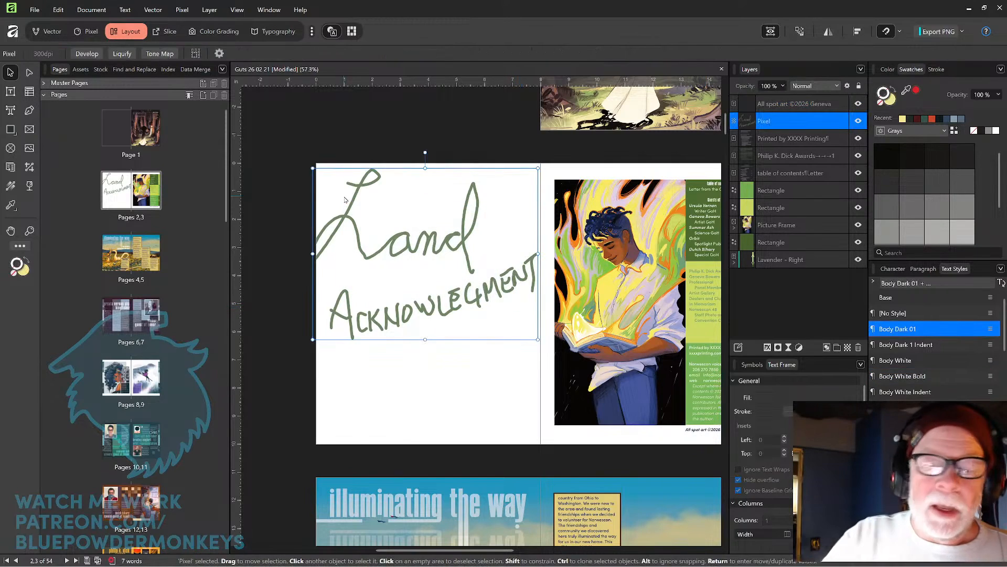
{"action": "key", "text": "Delete"}
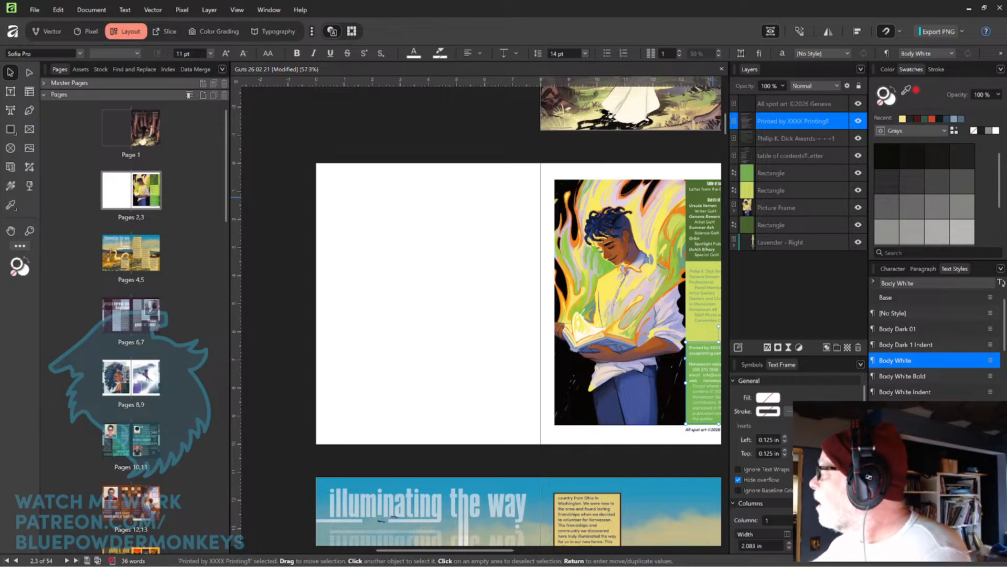
Draw a text frame on the left page and paste the land acknowledgment text into it.
{"action": "left_click", "coordinate": [390, 223]}
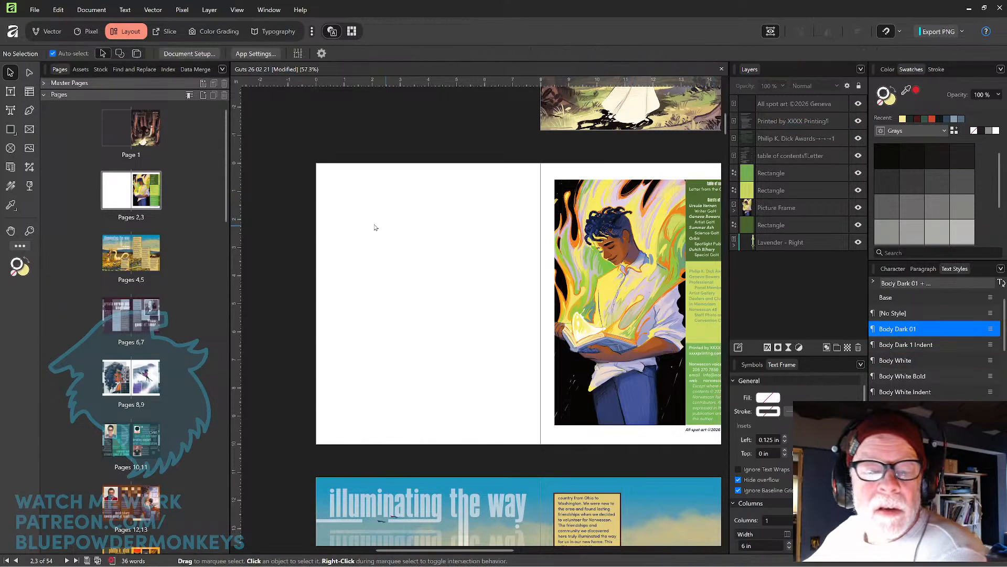
{"action": "left_click", "coordinate": [11, 92]}
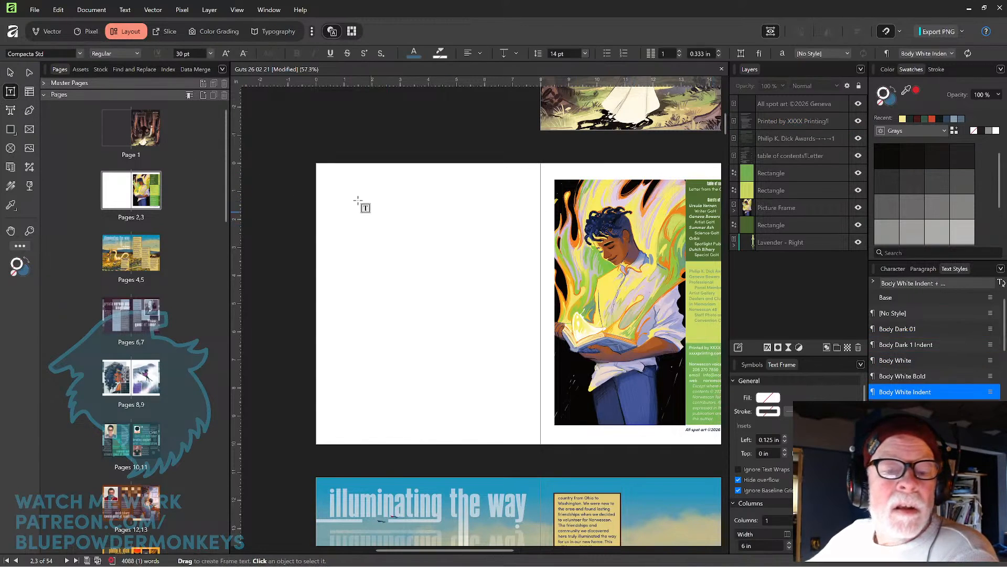
{"action": "left_click_drag", "start_coordinate": [354, 198], "coordinate": [512, 378]}
{"action": "key", "text": "ctrl+v"}
Apply the Body Dark 01 text style to all the text and add a period at its end.
{"action": "key", "text": "ctrl+a"}
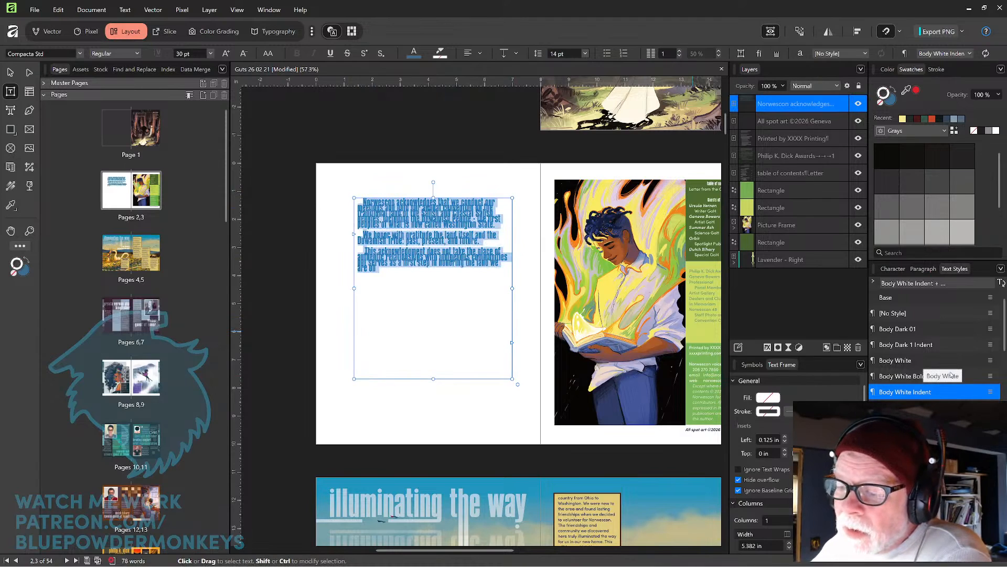
{"action": "left_click", "coordinate": [940, 330]}
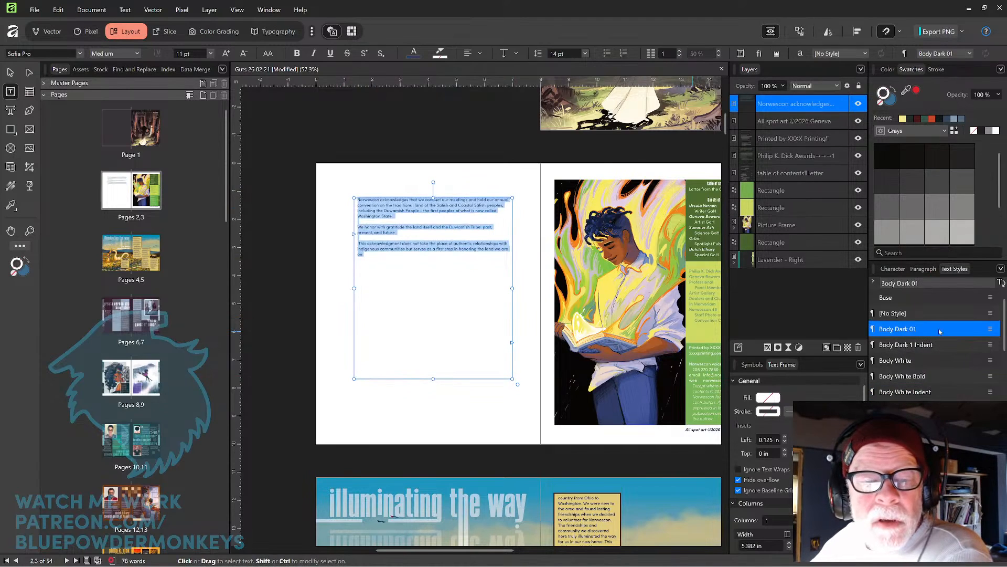
{"action": "left_click", "coordinate": [423, 251]}
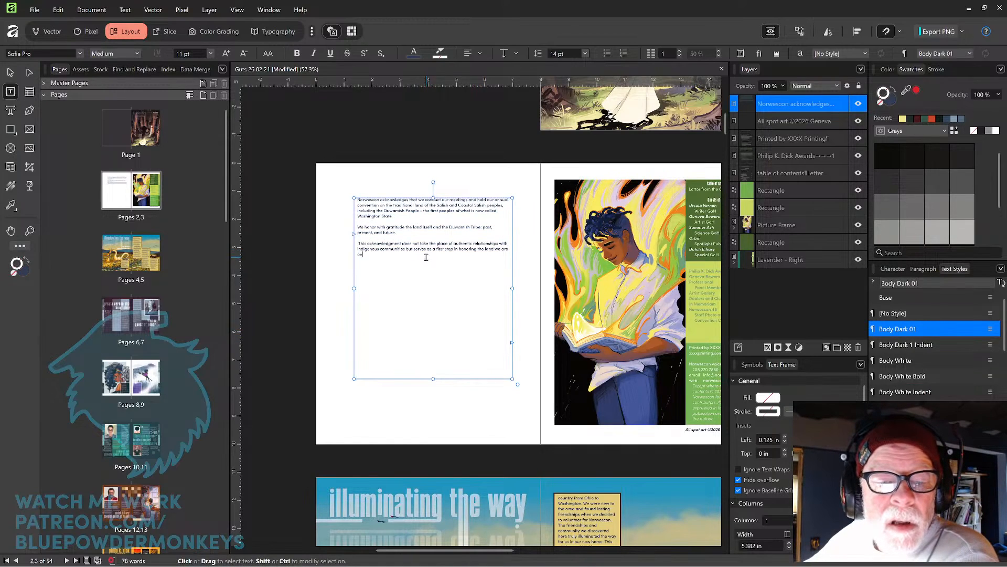
{"action": "type", "text": "."}
{"action": "key", "text": "Escape"}
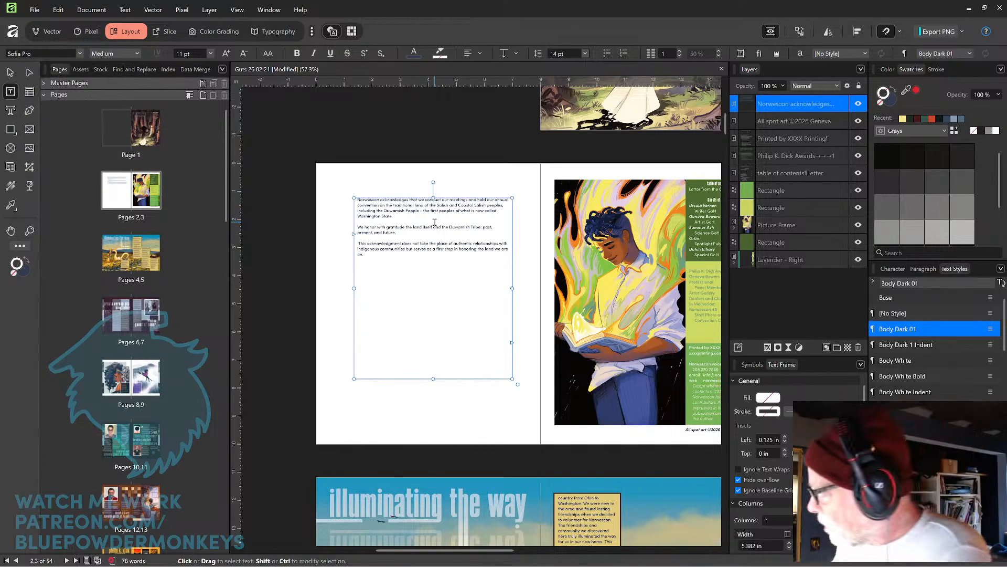
Review the new acknowledgment text on the spread and browse through the following spreads.
{"action": "key", "text": "ctrl+equal"}
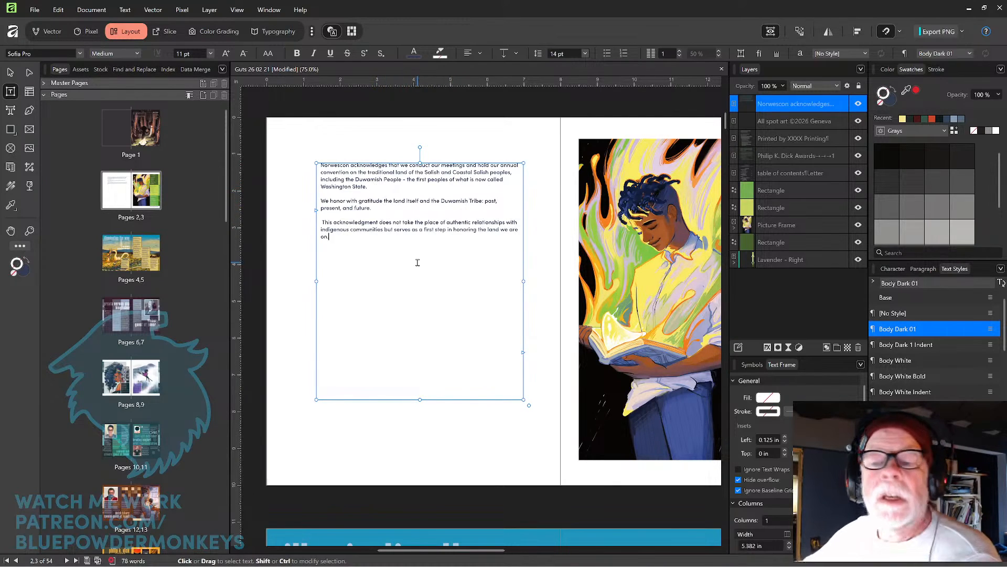
{"action": "left_click", "coordinate": [10, 73]}
{"action": "key", "text": "space"}
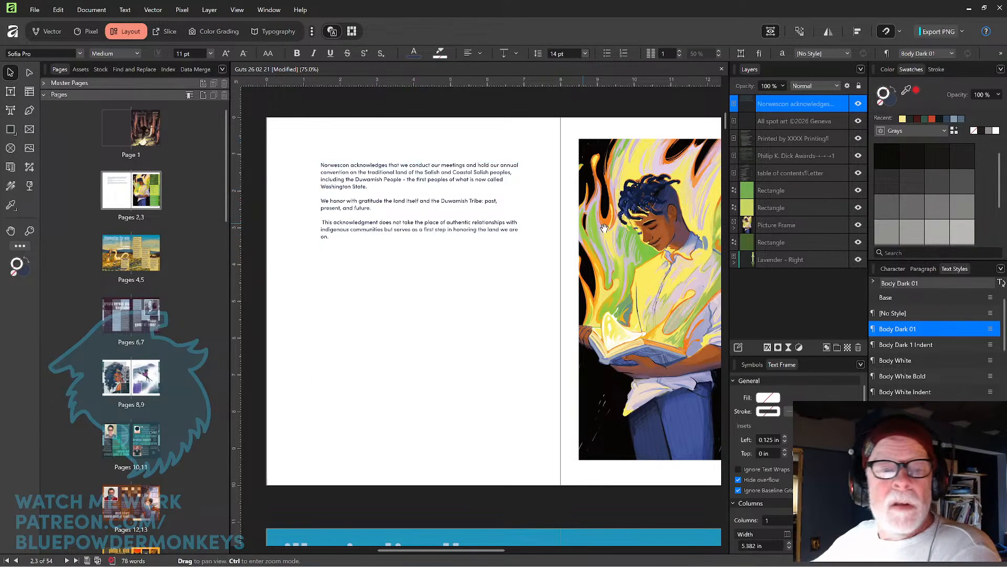
{"action": "left_click_drag", "start_coordinate": [604, 228], "coordinate": [575, 227]}
{"action": "scroll", "coordinate": [565, 231], "scroll_direction": "down", "scroll_amount": 1}
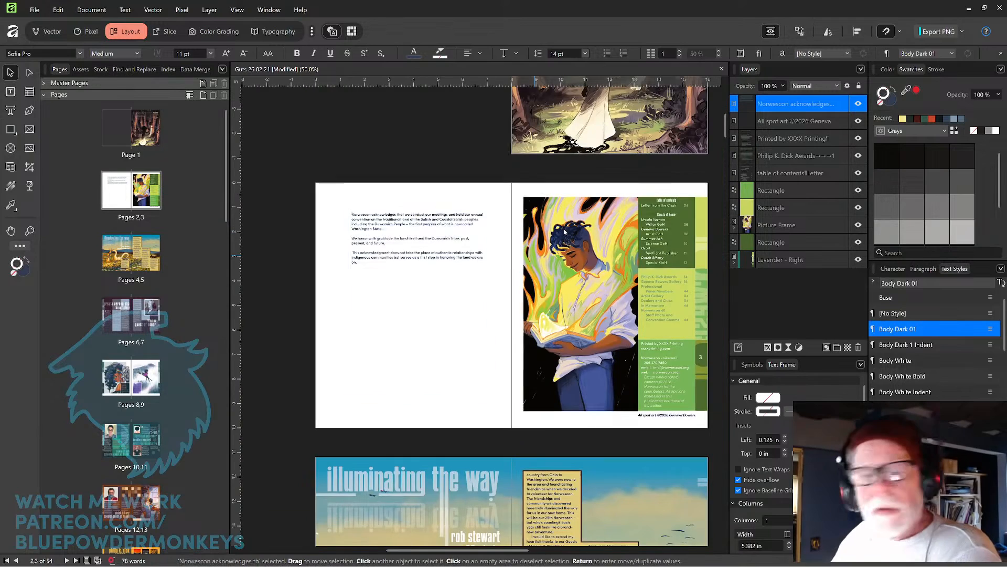
{"action": "key", "text": "space"}
{"action": "left_click_drag", "start_coordinate": [565, 232], "coordinate": [522, 218]}
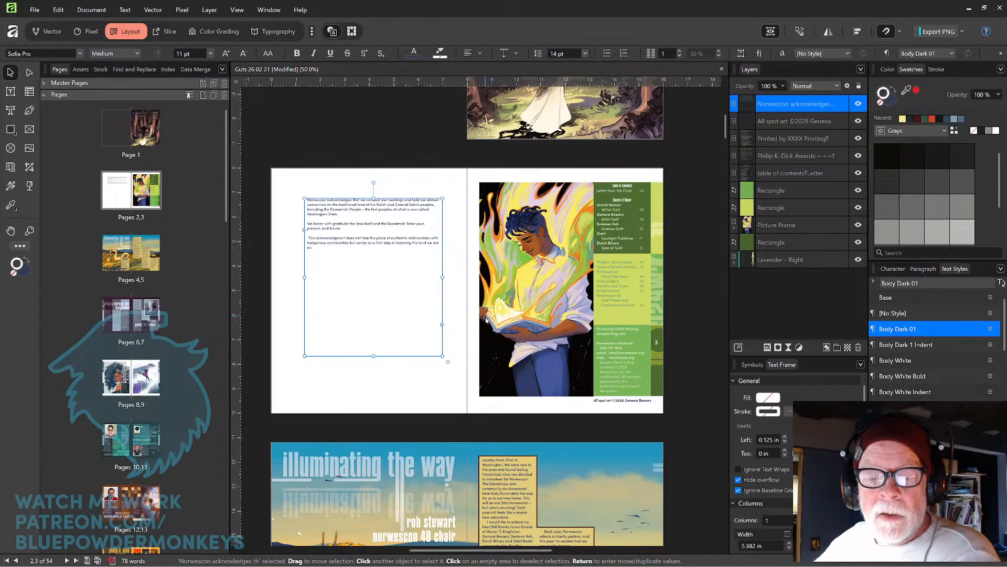
{"action": "scroll", "coordinate": [486, 321], "scroll_direction": "up", "scroll_amount": 1}
{"action": "scroll", "coordinate": [486, 320], "scroll_direction": "down", "scroll_amount": 1}
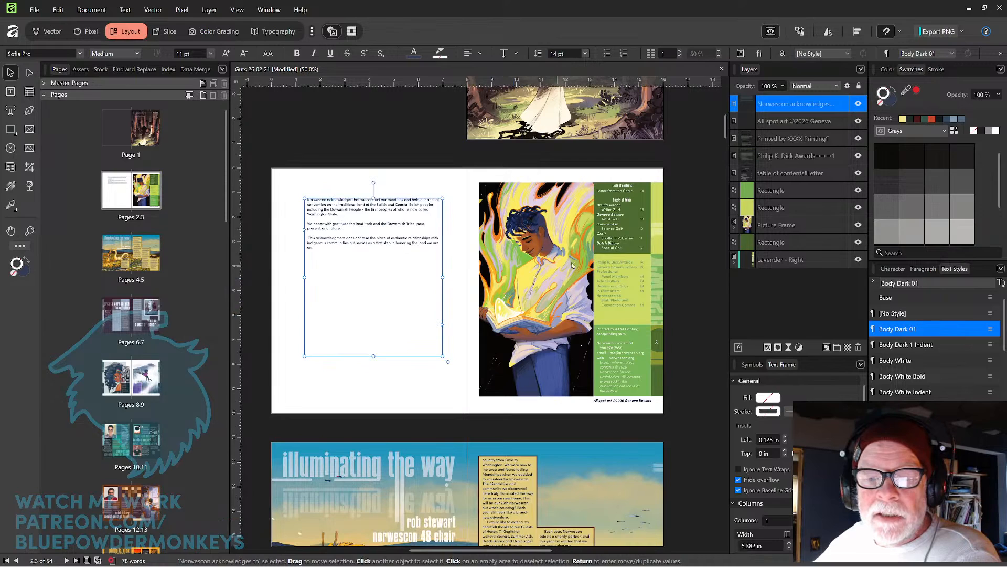
{"action": "left_click", "coordinate": [538, 260]}
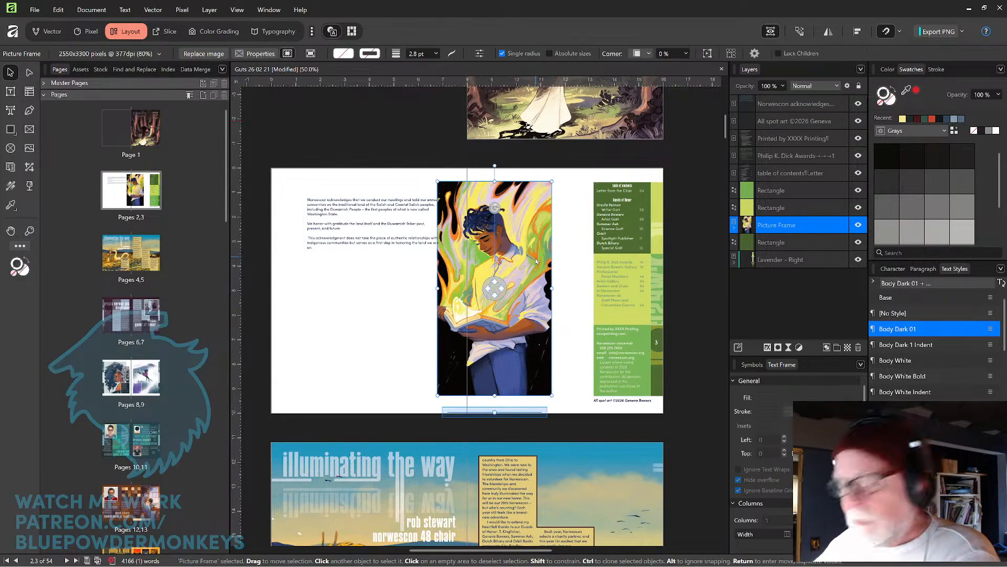
{"action": "left_click", "coordinate": [445, 164]}
{"action": "mouse_move", "coordinate": [581, 184]}
{"action": "left_mouse_down"}
{"action": "mouse_move", "coordinate": [544, 183]}
{"action": "mouse_move", "coordinate": [571, 169]}
{"action": "left_mouse_up"}
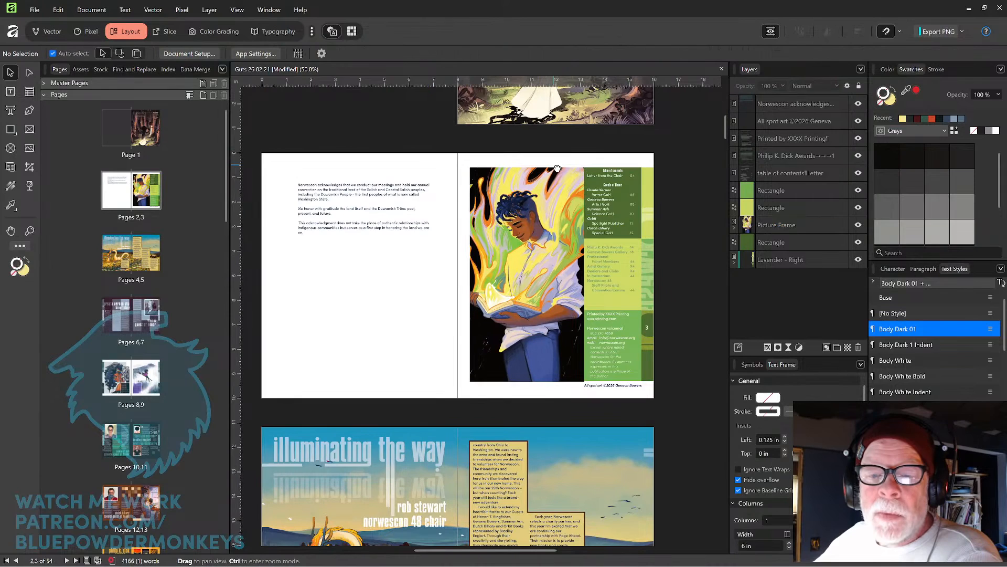
{"action": "left_click", "coordinate": [548, 216]}
{"action": "scroll", "coordinate": [554, 227], "scroll_direction": "up", "scroll_amount": 2}
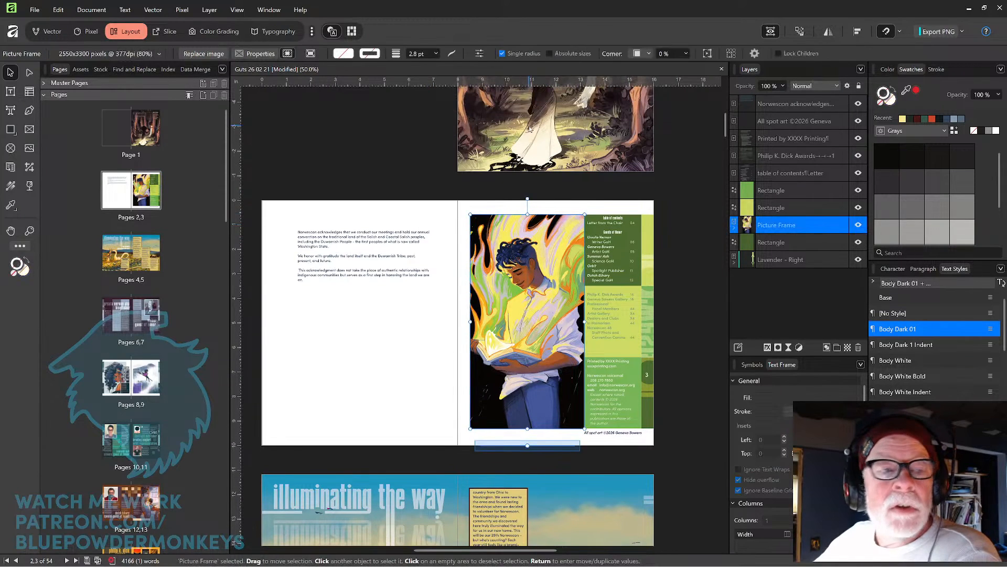
{"action": "left_click", "coordinate": [539, 158]}
{"action": "scroll", "coordinate": [540, 220], "scroll_direction": "down", "scroll_amount": 2}
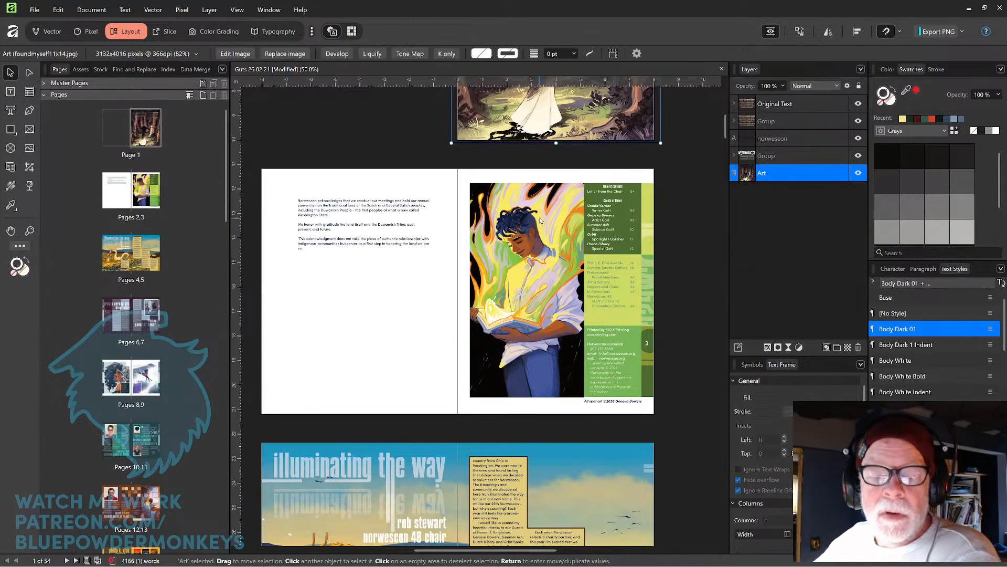
{"action": "scroll", "coordinate": [540, 220], "scroll_direction": "down", "scroll_amount": 6}
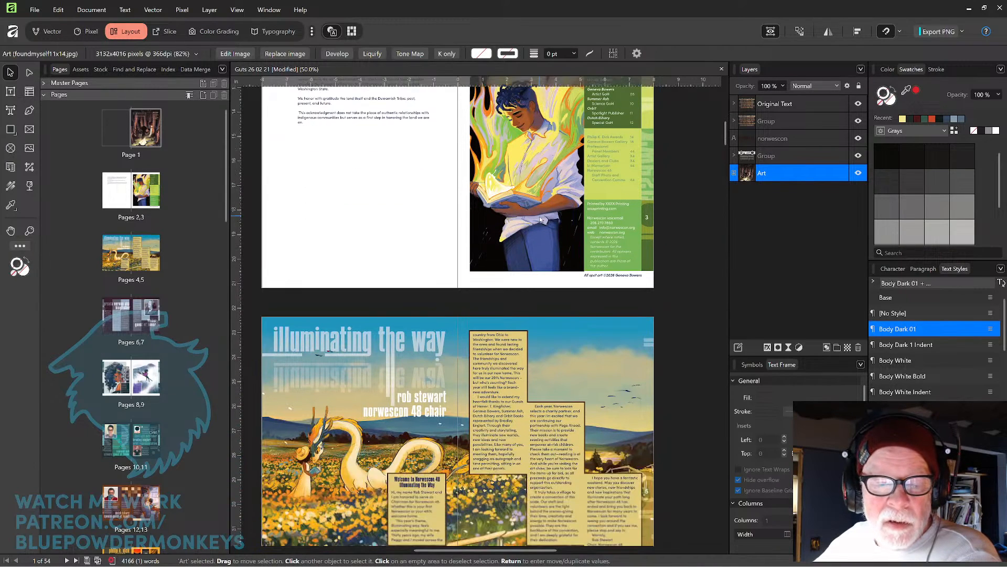
{"action": "scroll", "coordinate": [542, 252], "scroll_direction": "down", "scroll_amount": 1}
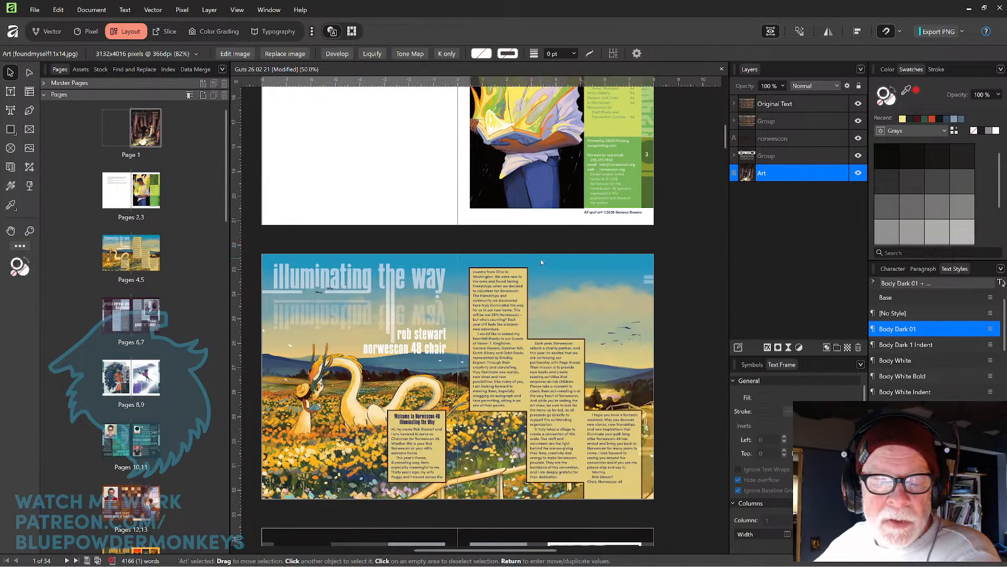
{"action": "left_click", "coordinate": [573, 279]}
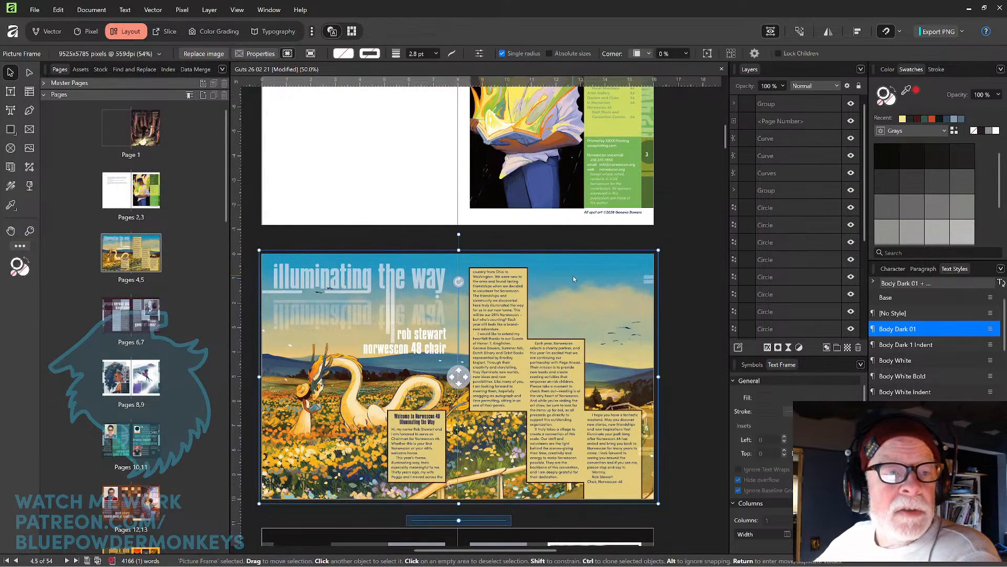
{"action": "left_click", "coordinate": [666, 239]}
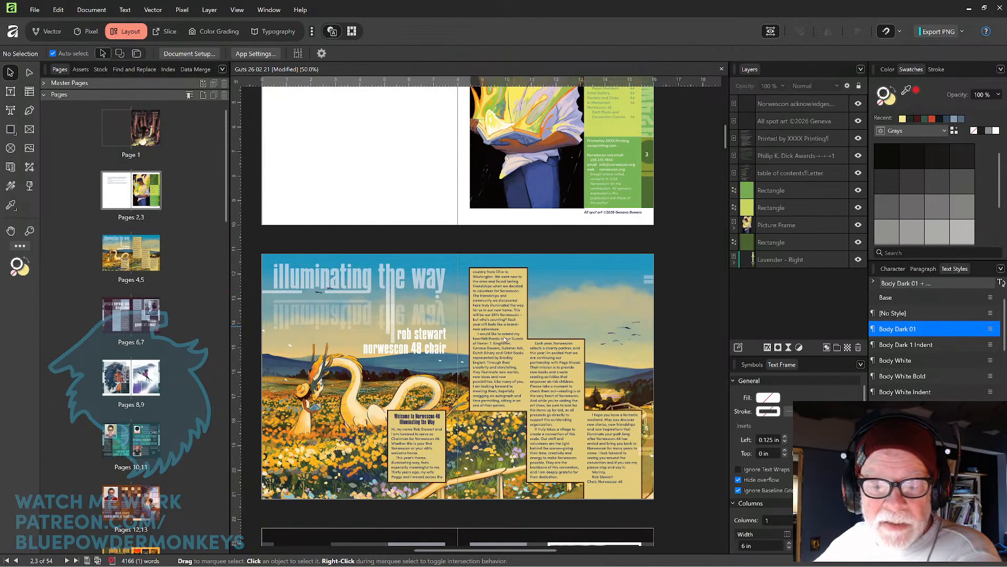
{"action": "scroll", "coordinate": [496, 353], "scroll_direction": "down", "scroll_amount": 6}
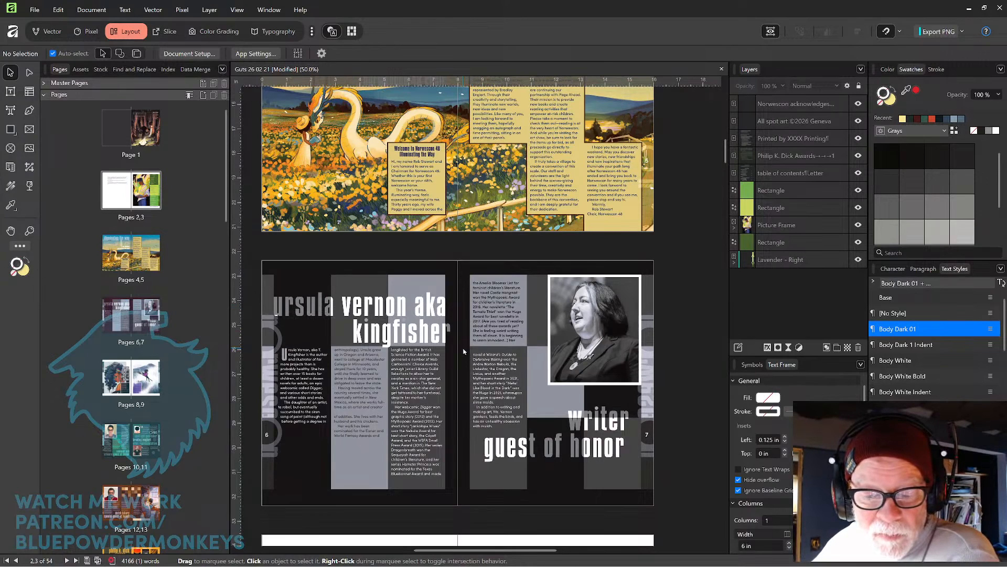
{"action": "scroll", "coordinate": [464, 351], "scroll_direction": "down", "scroll_amount": 5}
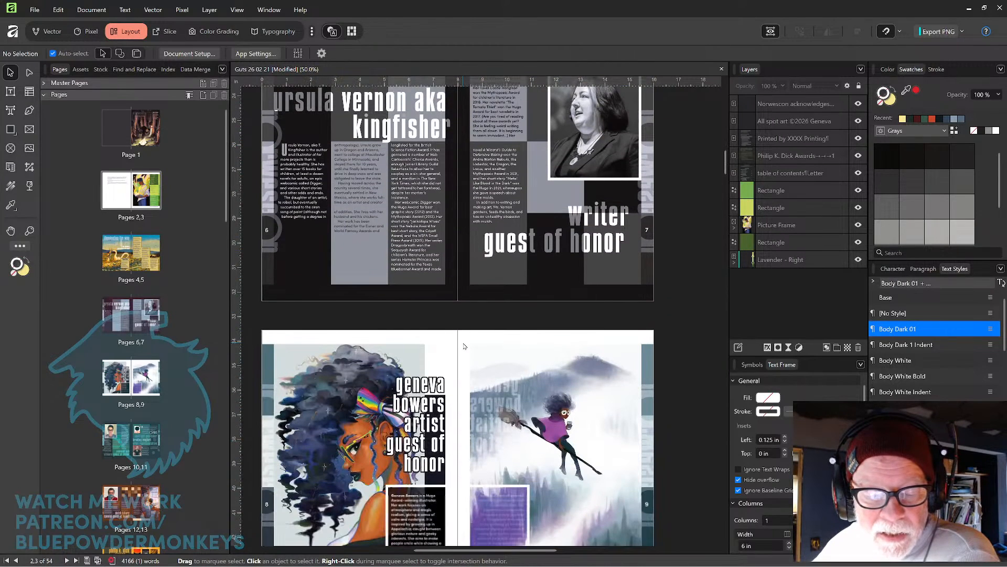
Scroll through the following spreads of the program book to the Geneva Bowers artist gallery spread.
{"action": "scroll", "coordinate": [464, 346], "scroll_direction": "down", "scroll_amount": 1}
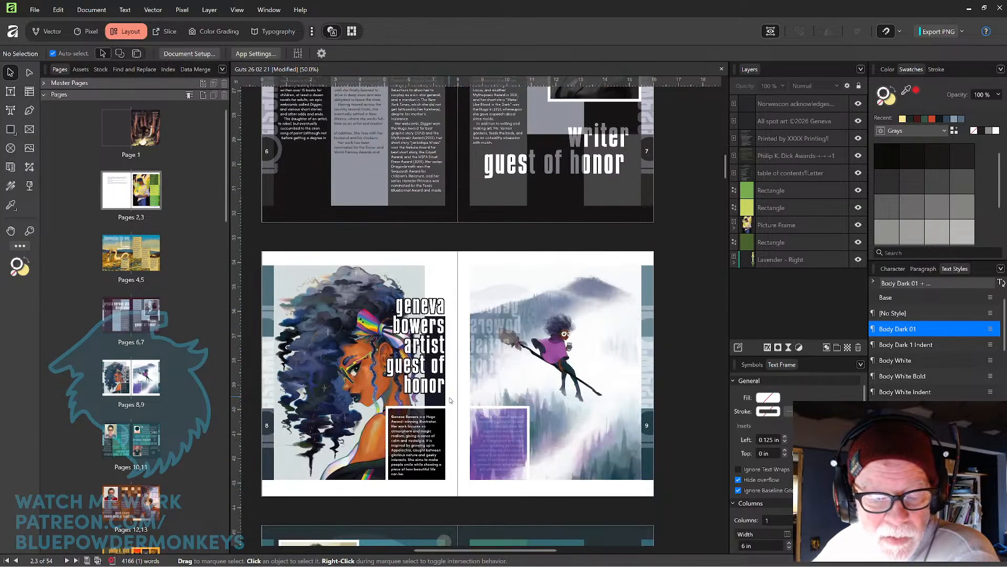
{"action": "scroll", "coordinate": [415, 352], "scroll_direction": "down", "scroll_amount": 5}
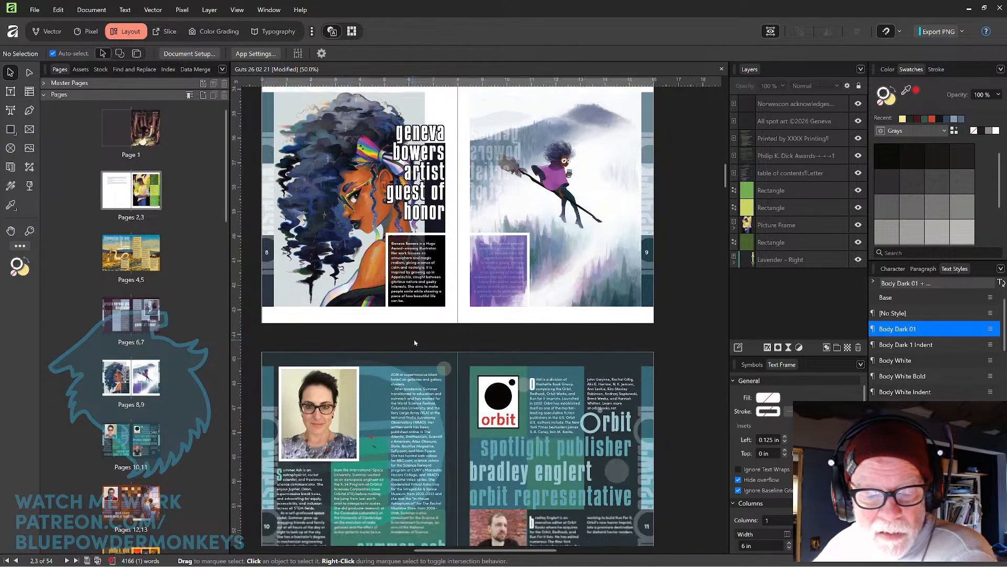
{"action": "scroll", "coordinate": [418, 337], "scroll_direction": "down", "scroll_amount": 5}
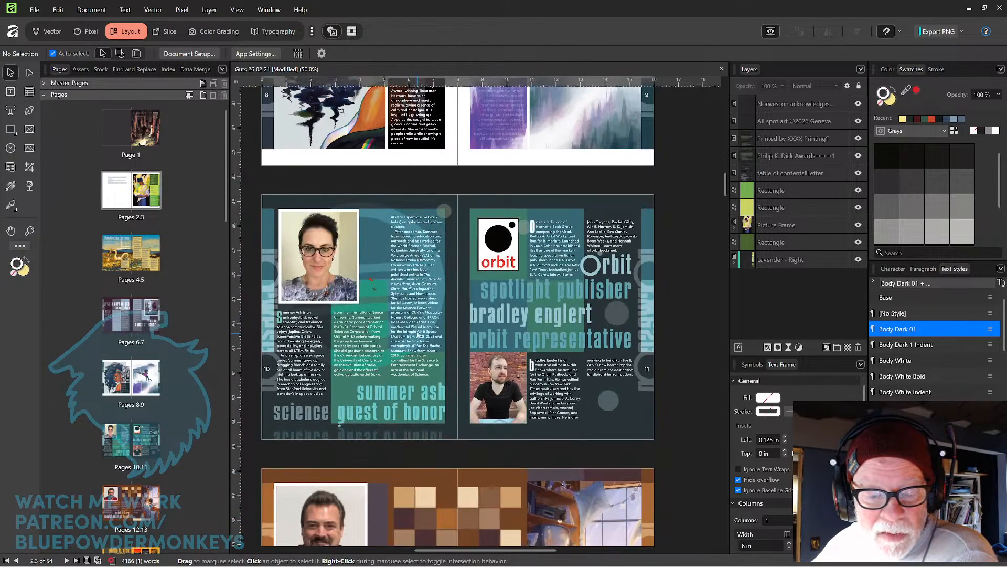
{"action": "scroll", "coordinate": [416, 326], "scroll_direction": "down", "scroll_amount": 4}
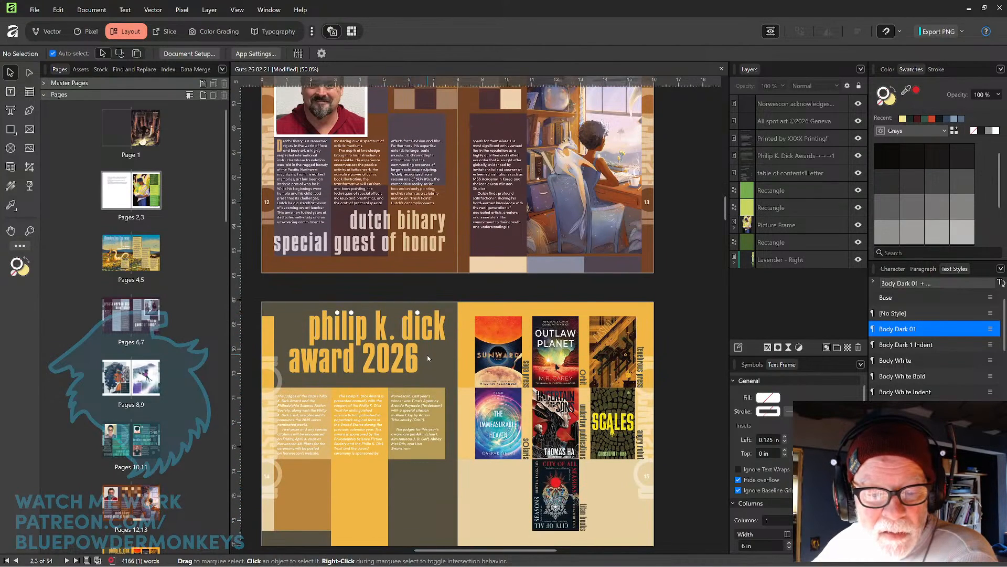
{"action": "scroll", "coordinate": [426, 354], "scroll_direction": "down", "scroll_amount": 1}
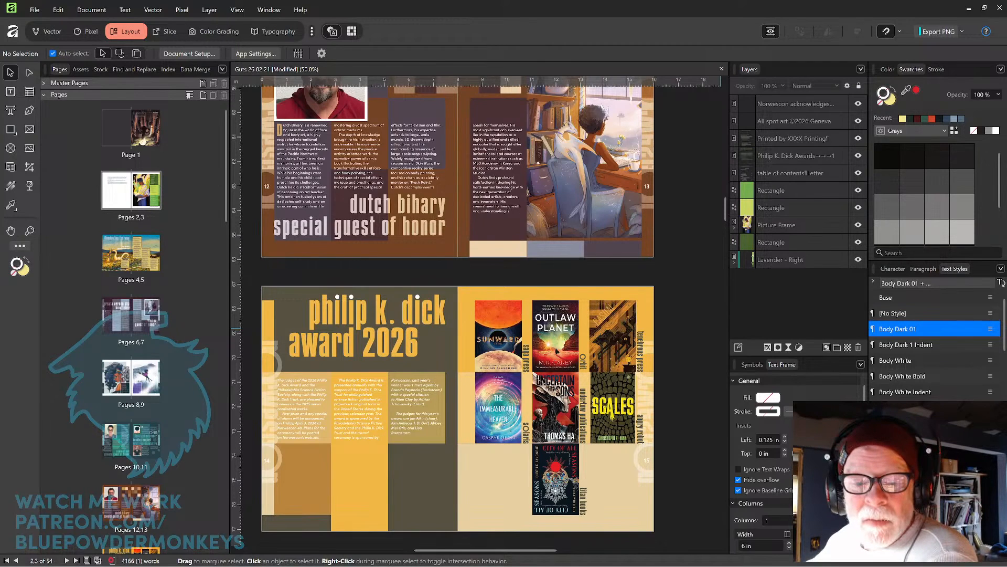
{"action": "scroll", "coordinate": [483, 236], "scroll_direction": "down", "scroll_amount": 5}
{"action": "scroll", "coordinate": [484, 228], "scroll_direction": "down", "scroll_amount": 1}
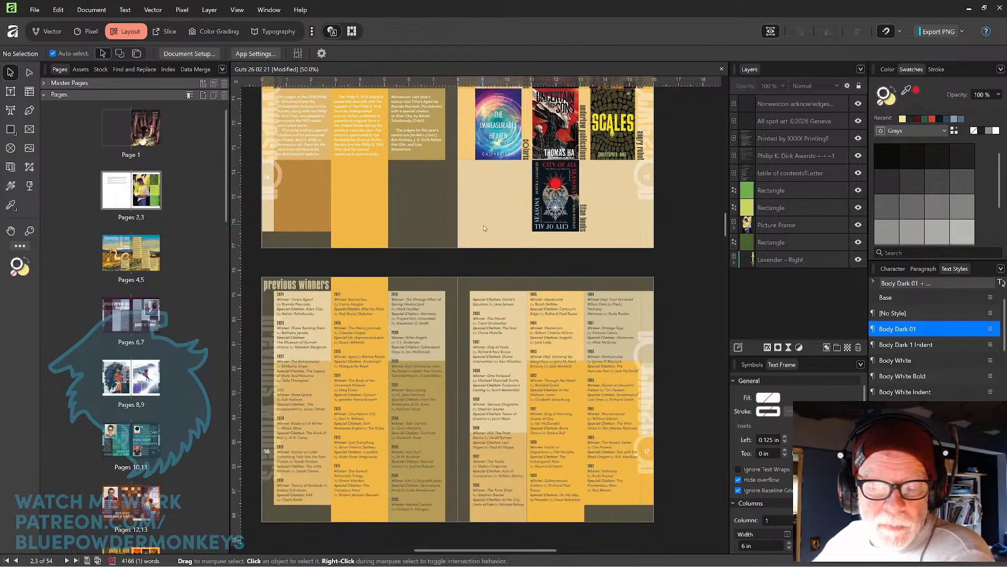
{"action": "scroll", "coordinate": [483, 224], "scroll_direction": "down", "scroll_amount": 6}
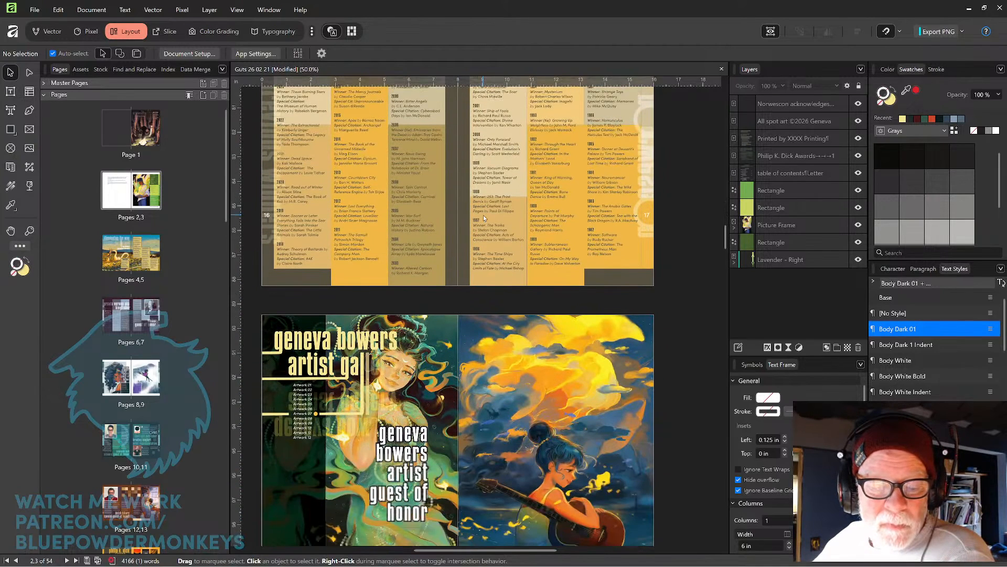
{"action": "scroll", "coordinate": [483, 215], "scroll_direction": "down", "scroll_amount": 1}
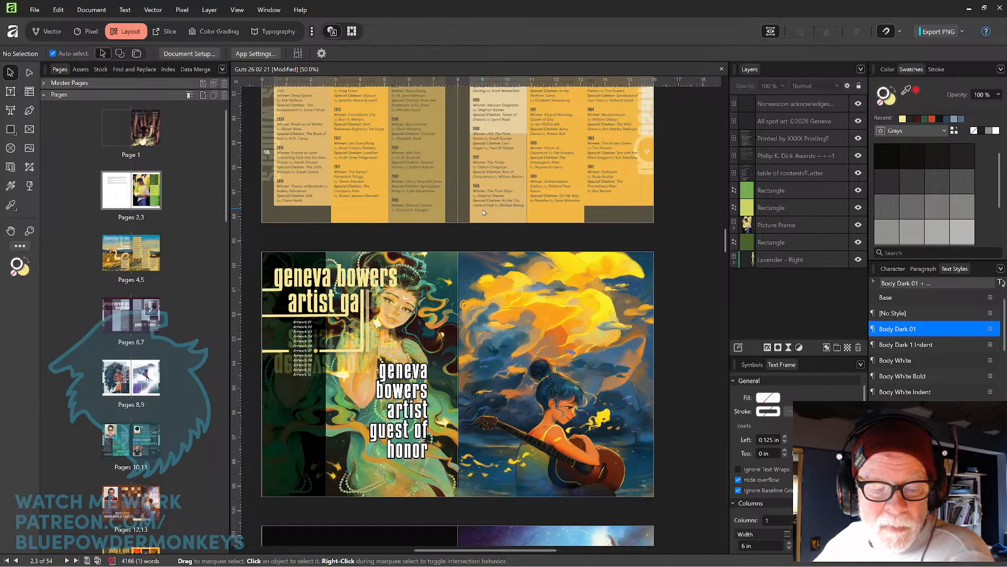
{"action": "scroll", "coordinate": [483, 212], "scroll_direction": "down", "scroll_amount": 1}
{"action": "scroll", "coordinate": [503, 232], "scroll_direction": "down", "scroll_amount": 2}
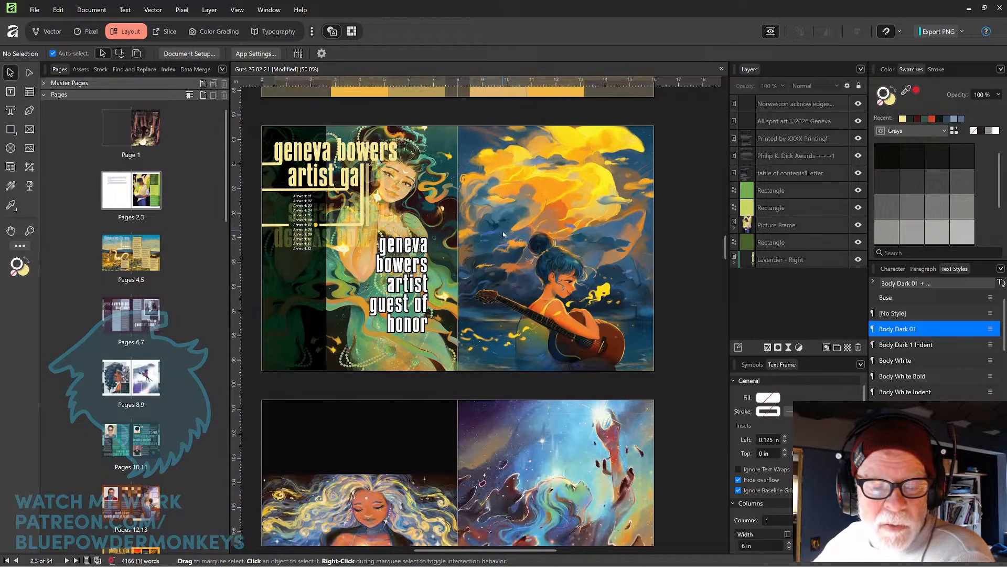
{"action": "scroll", "coordinate": [502, 229], "scroll_direction": "up", "scroll_amount": 1}
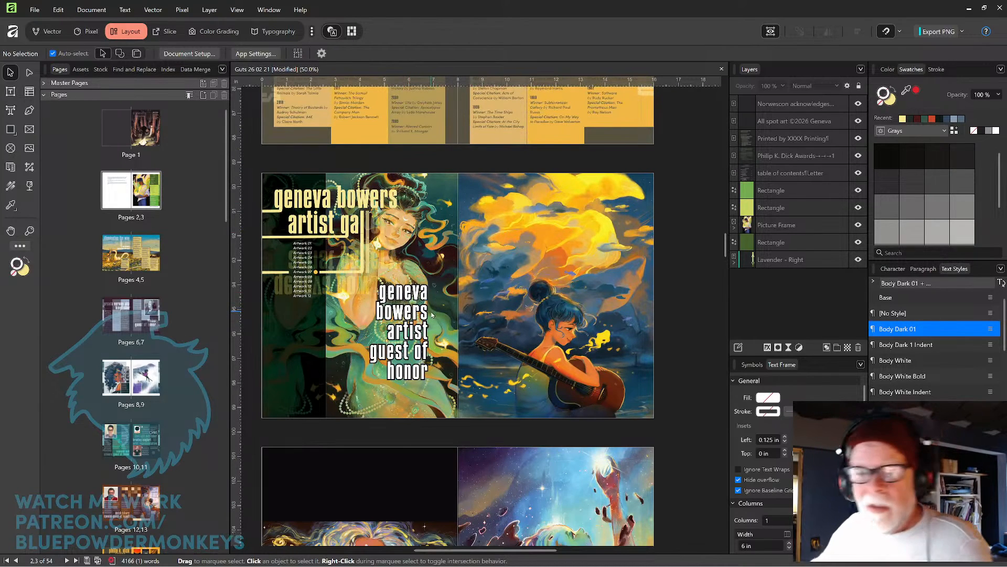
Zoom into the artist gallery page and replace the Artwork 01–12 list with the text 'Art used in this program'.
{"action": "left_click", "coordinate": [674, 252]}
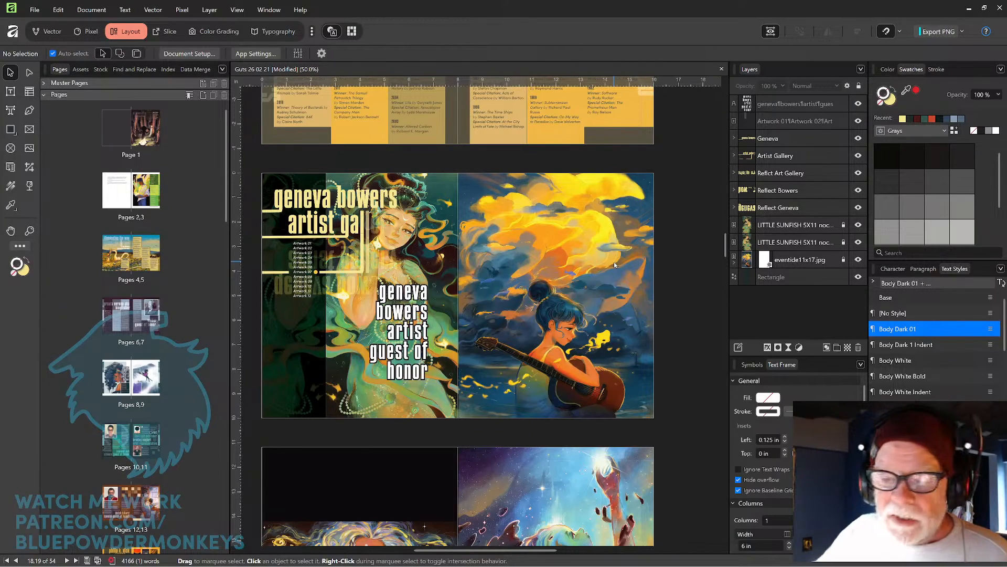
{"action": "scroll", "coordinate": [615, 265], "scroll_direction": "up", "scroll_amount": 5}
{"action": "scroll", "coordinate": [614, 263], "scroll_direction": "left", "scroll_amount": 5}
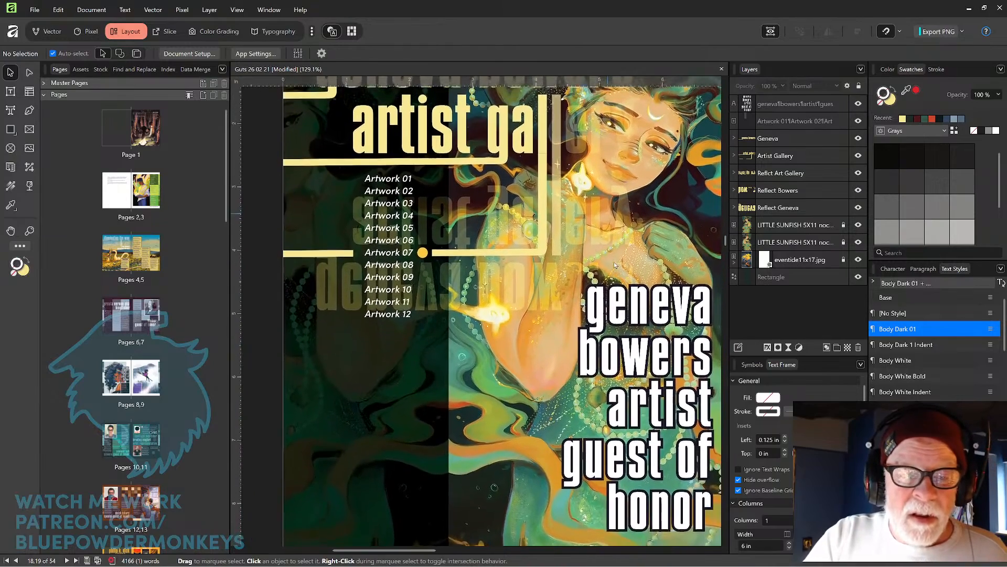
{"action": "scroll", "coordinate": [614, 262], "scroll_direction": "up", "scroll_amount": 2}
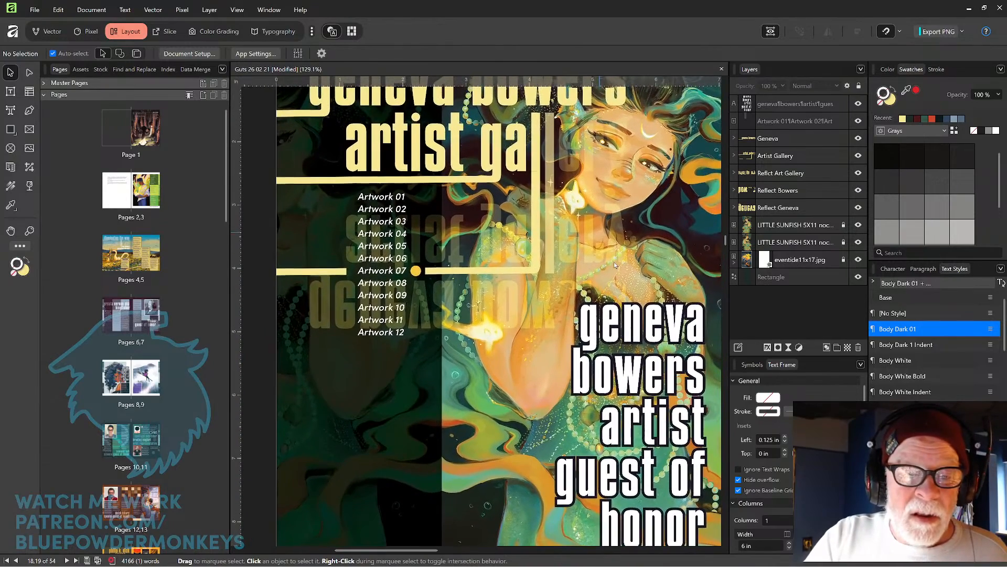
{"action": "left_click", "coordinate": [10, 92]}
{"action": "left_click", "coordinate": [359, 196]}
{"action": "left_click_drag", "start_coordinate": [359, 195], "coordinate": [410, 337]}
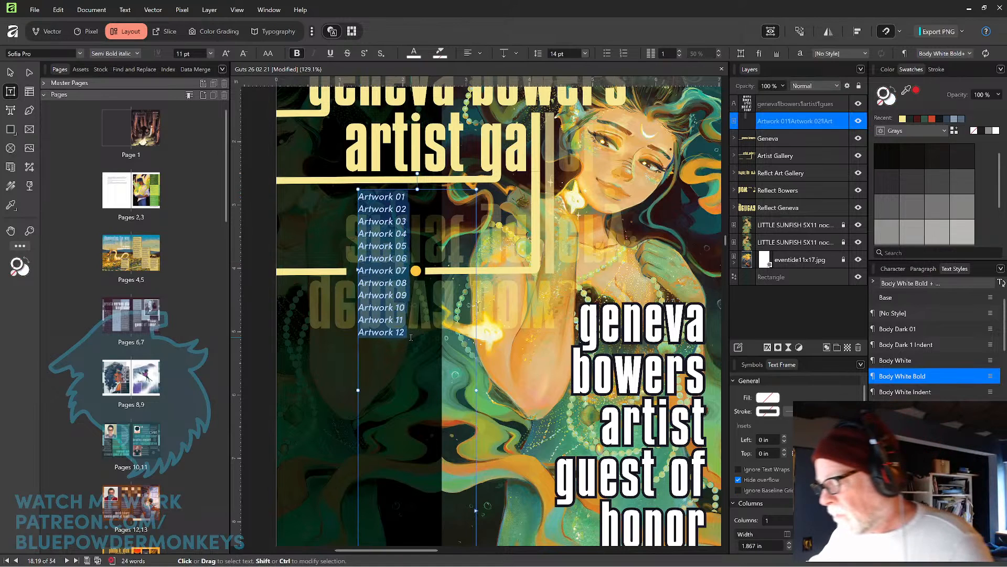
{"action": "type", "text": "Art"}
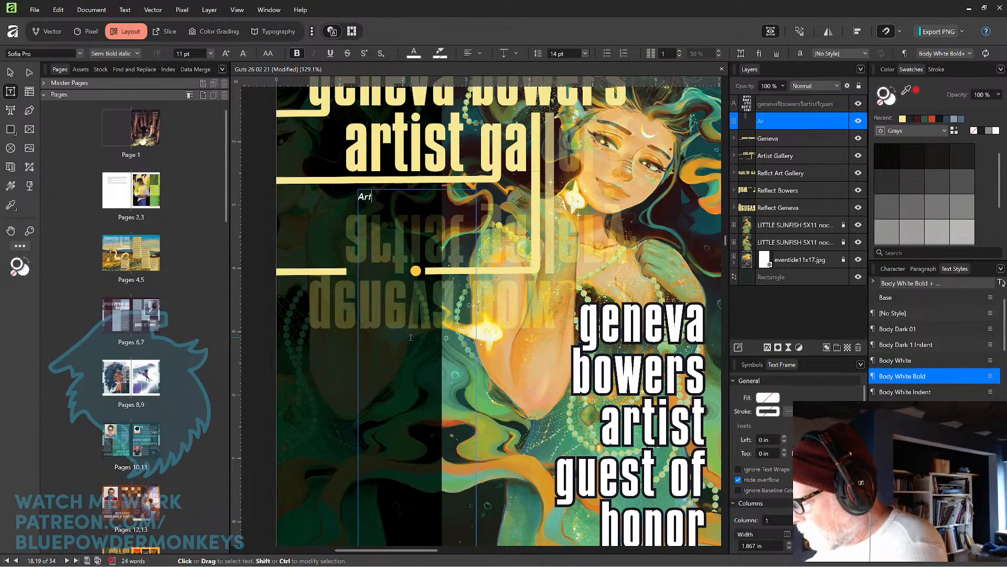
{"action": "type", "text": " use"}
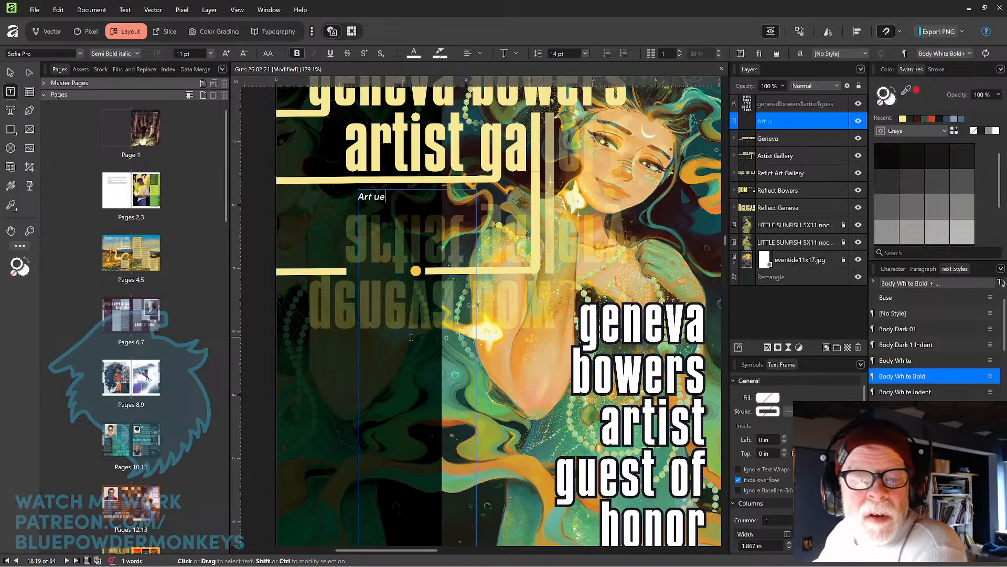
{"action": "key", "text": "BackSpace"}
{"action": "key", "text": "BackSpace"}
{"action": "type", "text": "sed ib"}
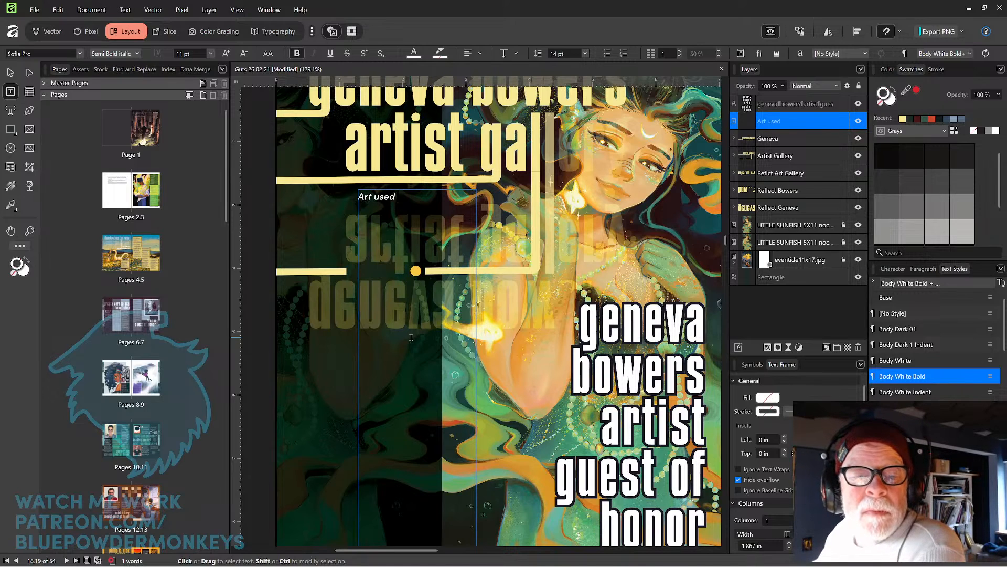
{"action": "key", "text": "BackSpace"}
{"action": "type", "text": "n this po"}
{"action": "key", "text": "BackSpace"}
{"action": "type", "text": "rpgr"}
{"action": "key", "text": "BackSpace"}
{"action": "key", "text": "BackSpace"}
{"action": "key", "text": "BackSpace"}
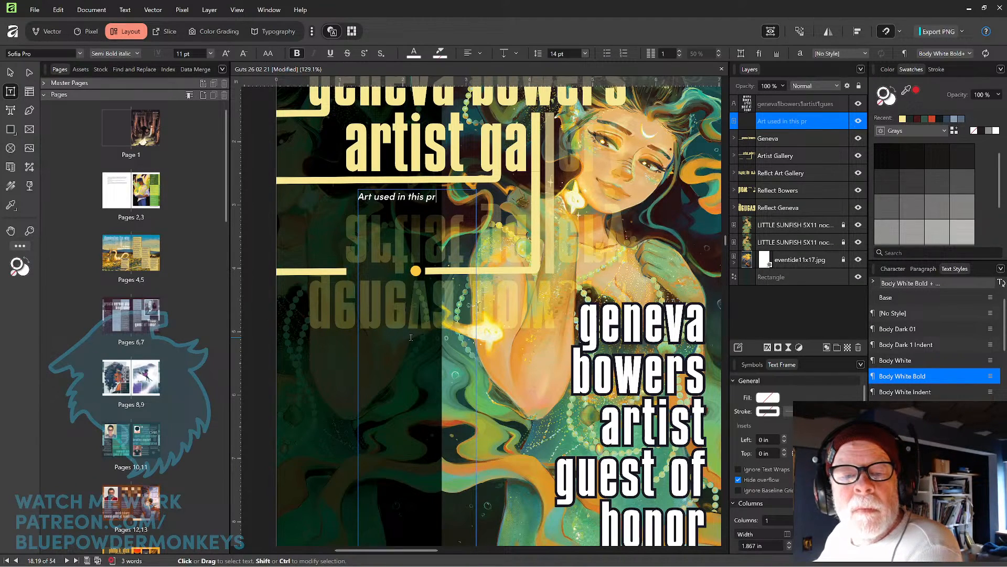
{"action": "type", "text": "ogram"}
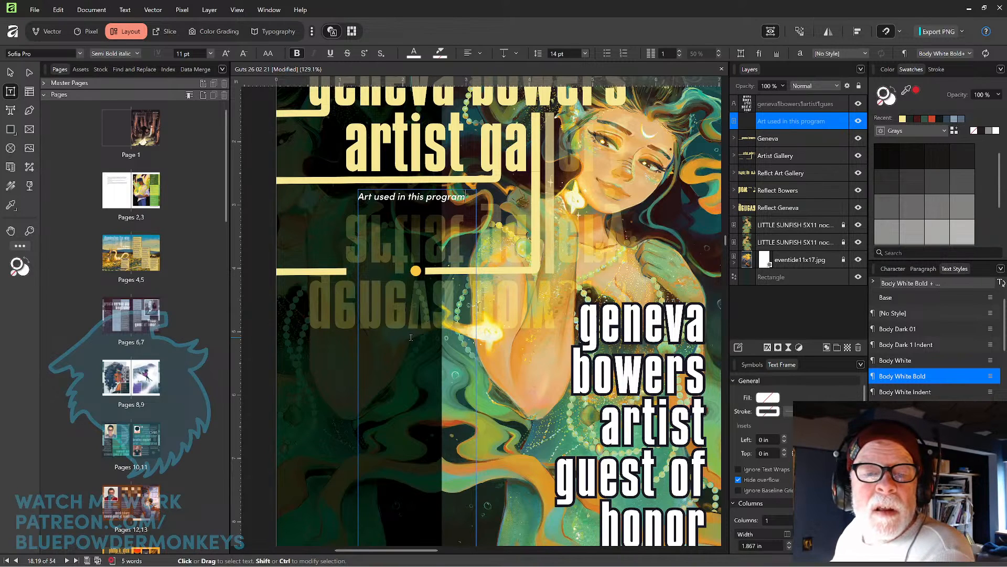
Apply the Heading 1 text style to that line and lowercase it to 'art used in this program'.
{"action": "key", "text": "ctrl+a"}
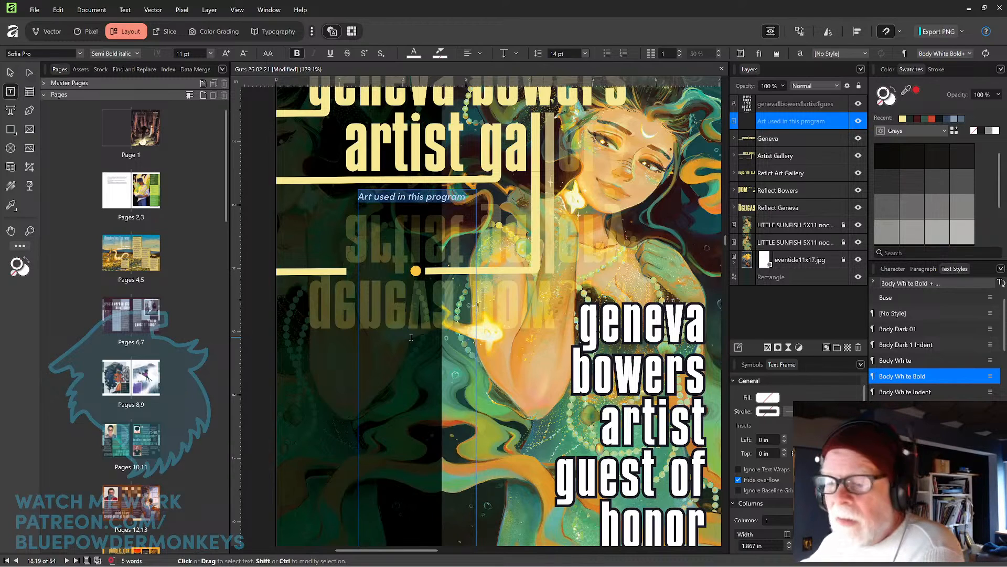
{"action": "key", "text": "Escape"}
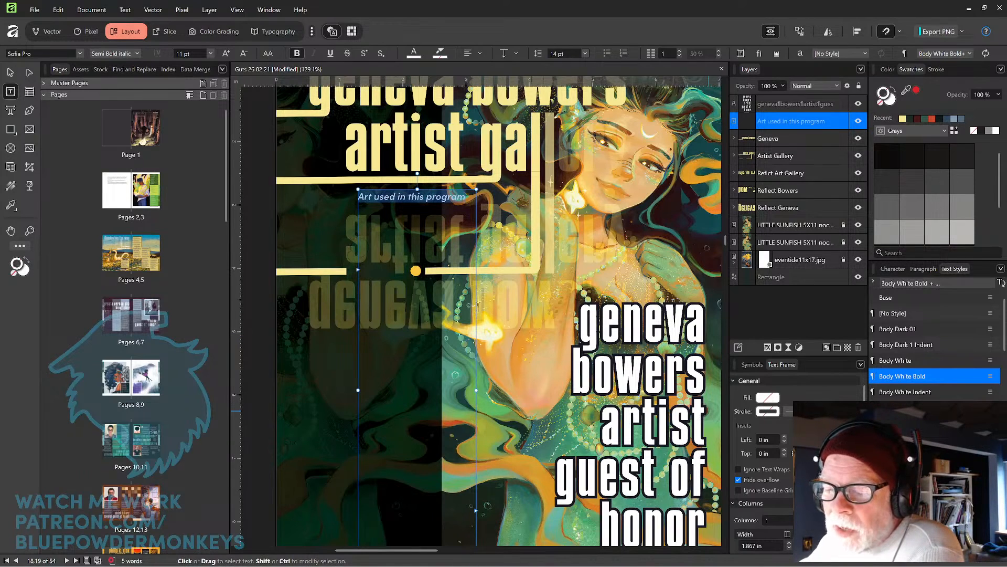
{"action": "left_click", "coordinate": [897, 424]}
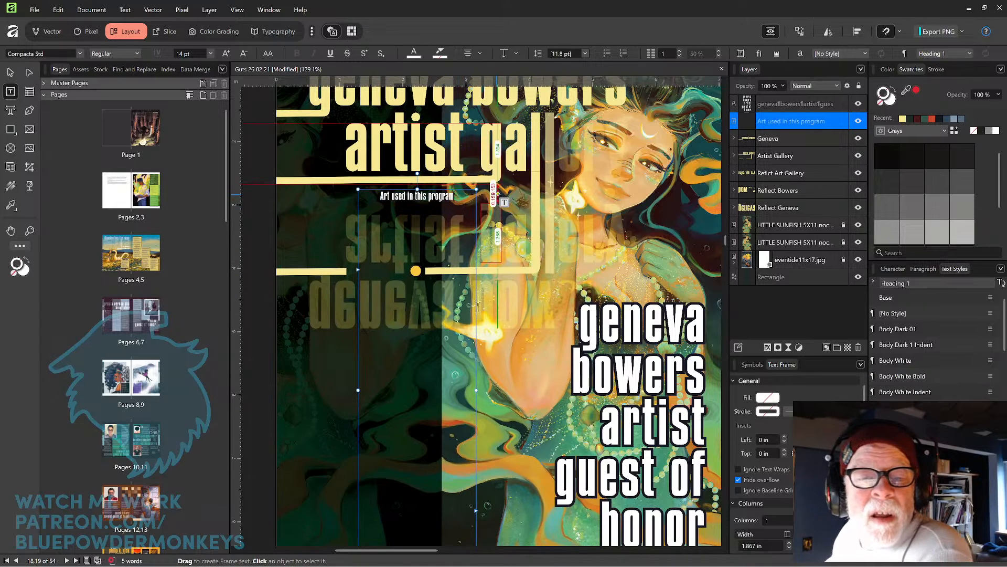
{"action": "key", "text": "BackSpace"}
{"action": "type", "text": "a"}
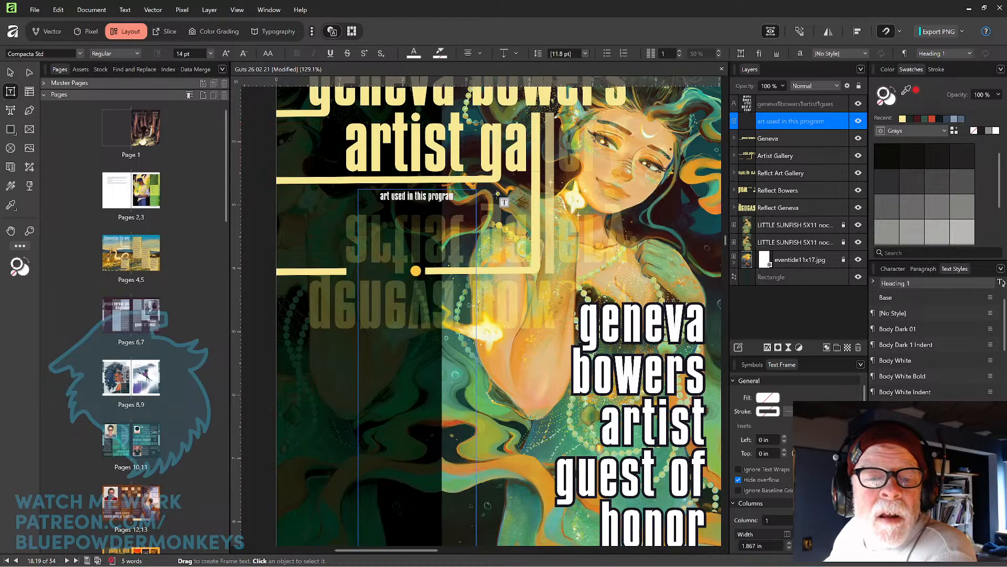
Add a line break in the heading and the subtitle '(in order from frontpiece)' beneath it.
{"action": "key", "text": "Return"}
{"action": "type", "text": "adfsa"}
{"action": "key", "text": "BackSpace"}
{"action": "key", "text": "BackSpace"}
{"action": "key", "text": "BackSpace"}
{"action": "key", "text": "BackSpace"}
{"action": "key", "text": "BackSpace"}
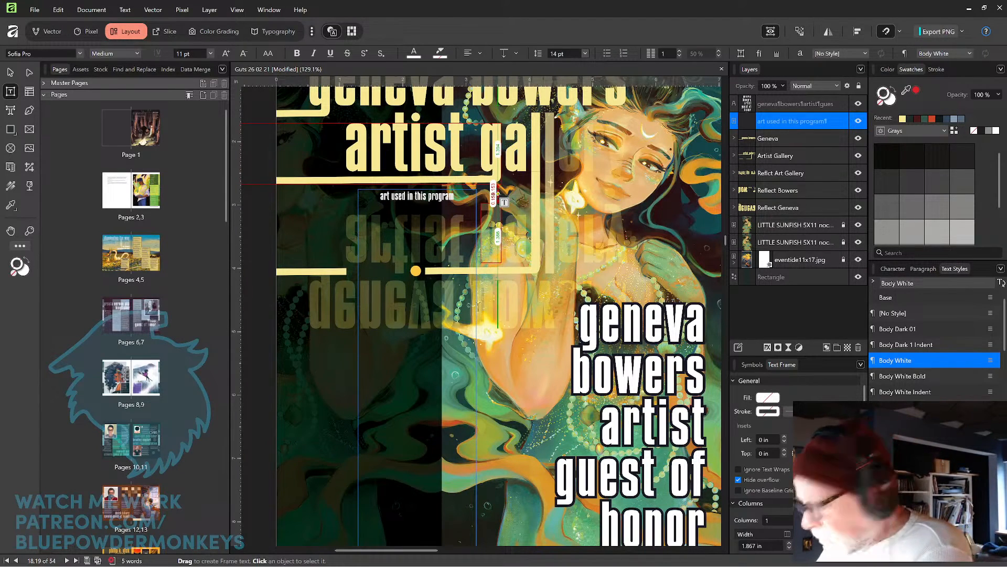
{"action": "key", "text": "Left"}
{"action": "key", "text": "Right"}
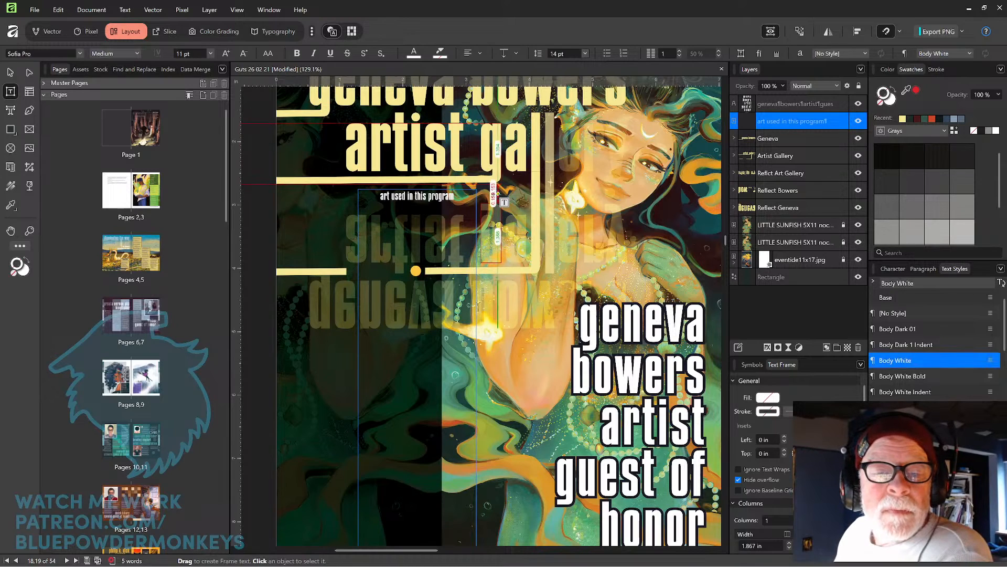
{"action": "key", "text": "Left"}
{"action": "key", "text": "shift+Return"}
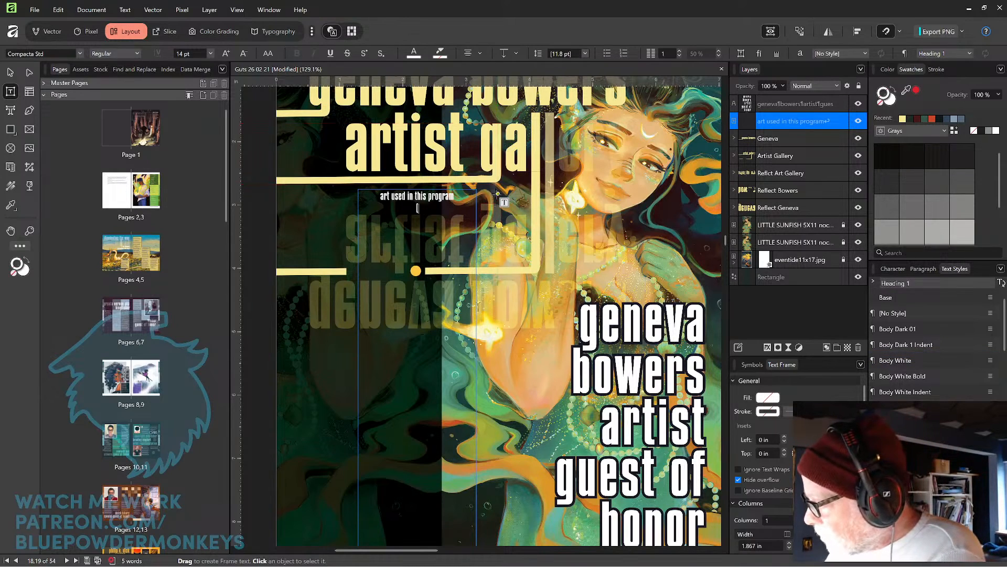
{"action": "type", "text": "(in ore"}
{"action": "key", "text": "BackSpace"}
{"action": "type", "text": "der"}
{"action": "type", "text": " o"}
{"action": "key", "text": "BackSpace"}
{"action": "key", "text": "BackSpace"}
{"action": "key", "text": "BackSpace"}
{"action": "type", "text": "r"}
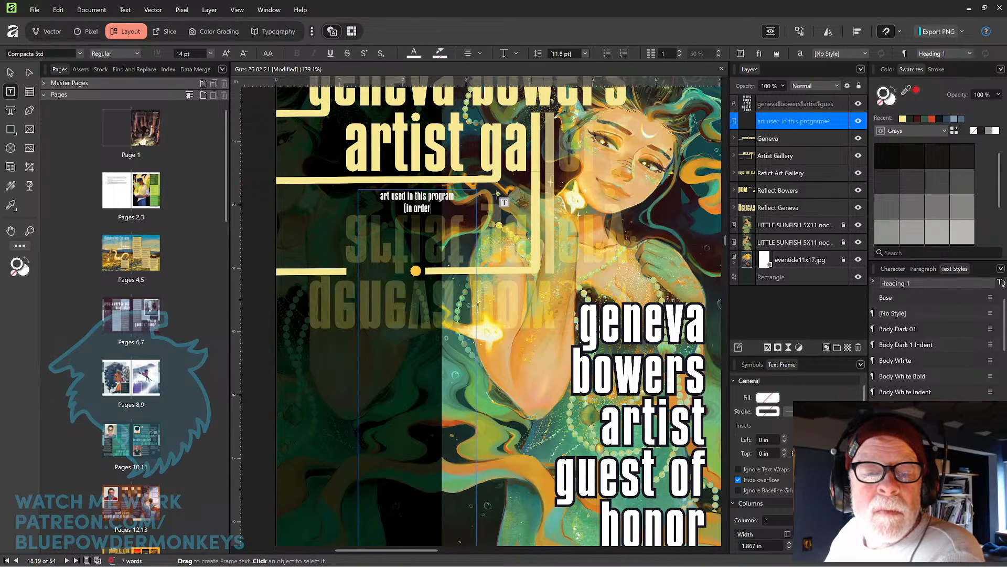
{"action": "type", "text": " from frontpiece)"}
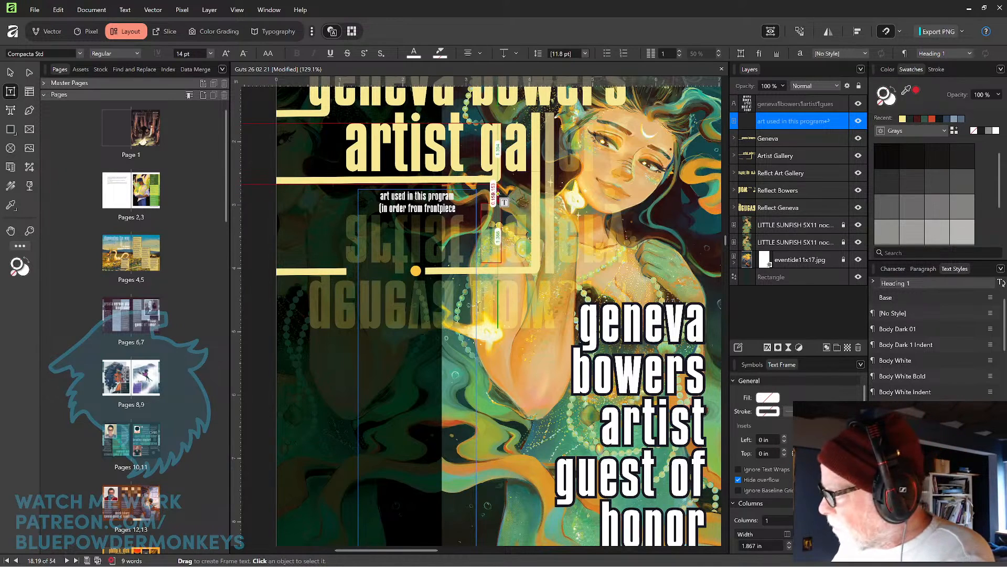
{"action": "type", "text": ")"}
Begin the artwork list beneath the subtitle with the titles 'Found Myself' and 'Knowledge' on separate lines.
{"action": "key", "text": "Return"}
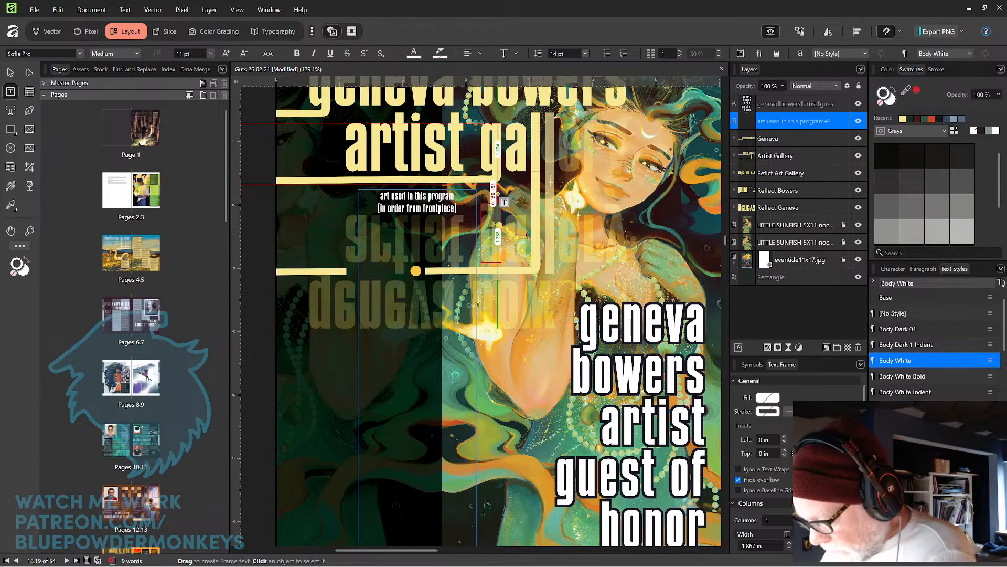
{"action": "type", "text": "Found Myself"}
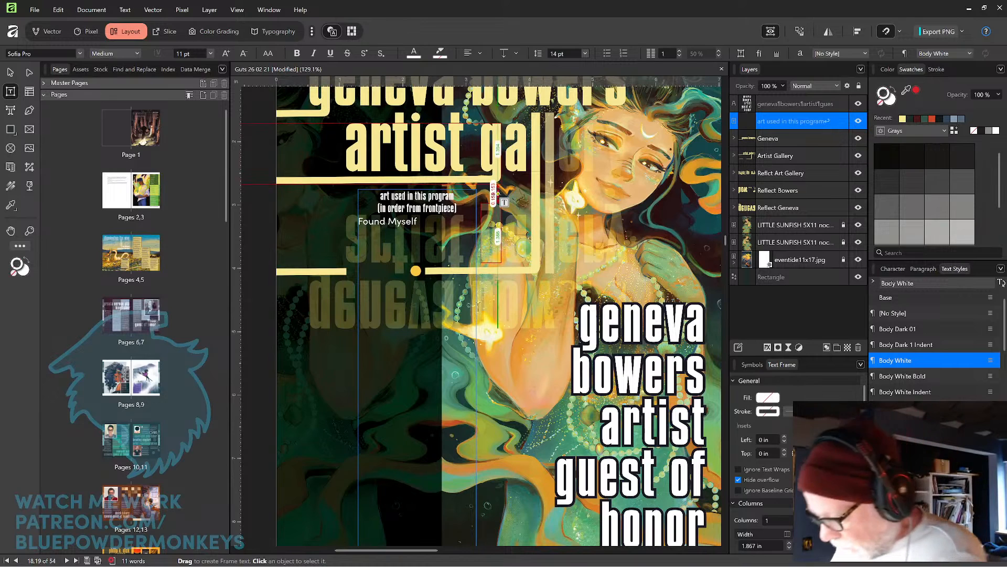
{"action": "key", "text": "Return"}
{"action": "type", "text": "Kn"}
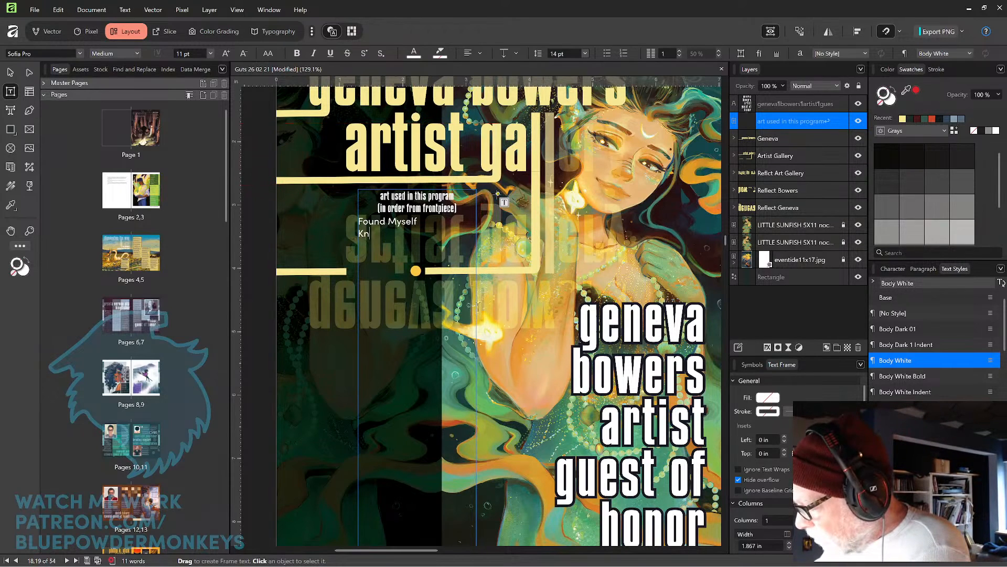
{"action": "type", "text": "owledge"}
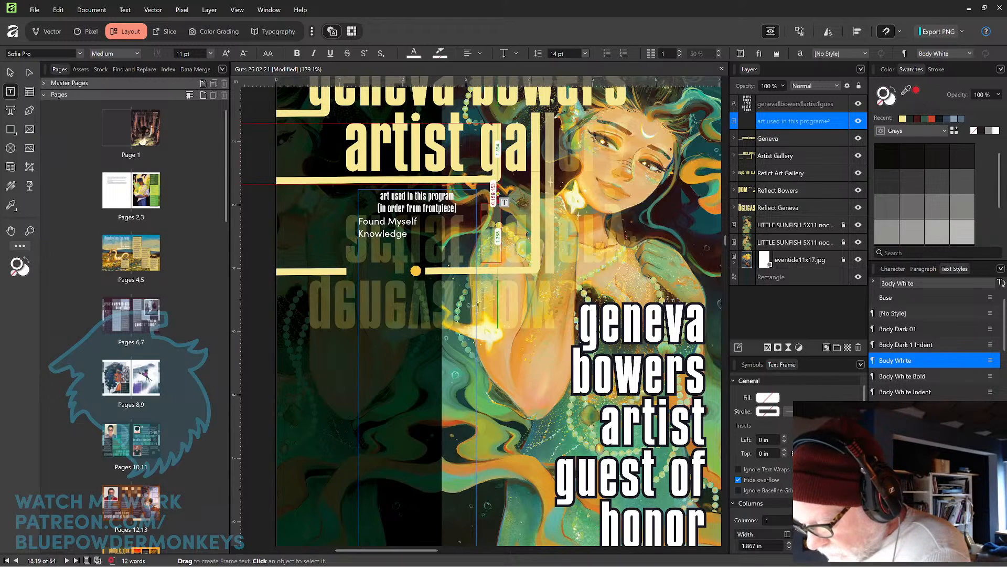
Add 'Flower Fields' and 'Stormie' as the next lines of the artwork list.
{"action": "key", "text": "Return"}
{"action": "type", "text": "Flow"}
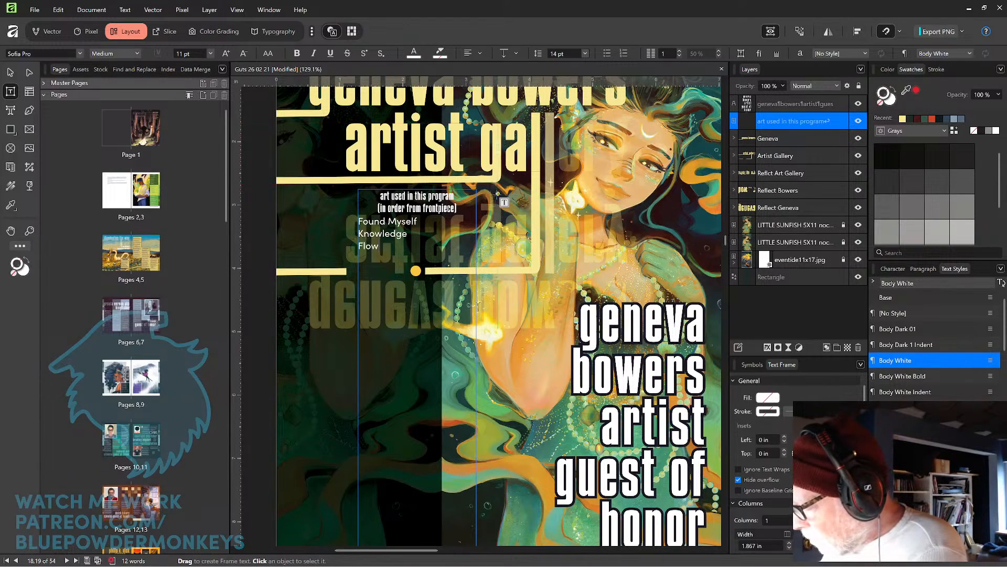
{"action": "type", "text": "er Fields"}
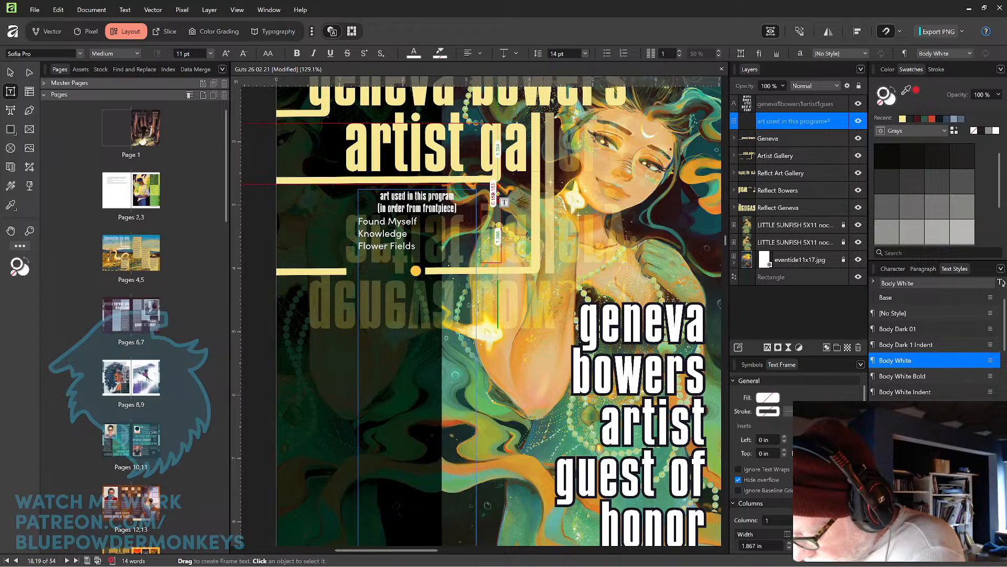
{"action": "key", "text": "Return"}
{"action": "type", "text": "Stormie"}
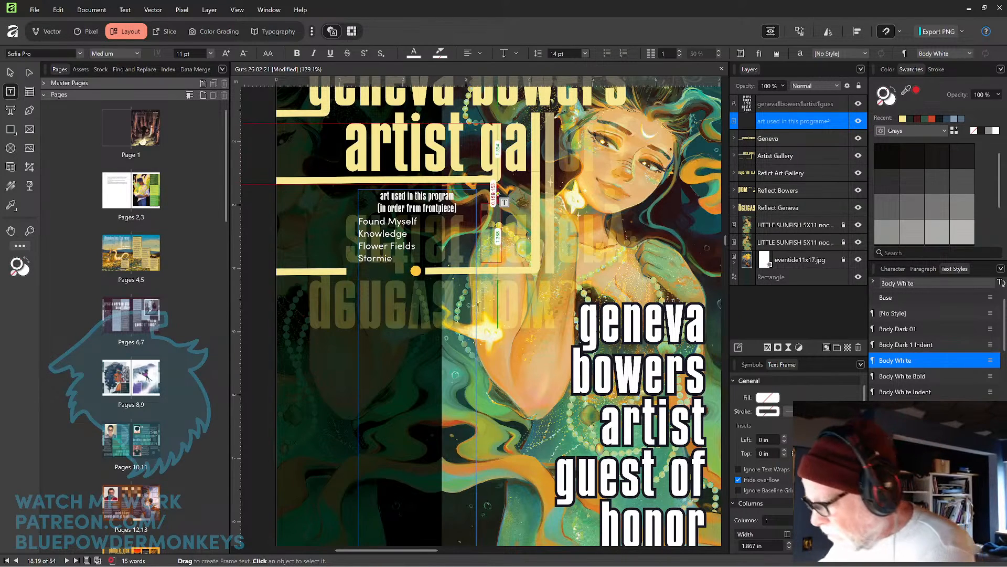
Add 'Foggy Day' and 'Studying' to the list, fixing the mistyped first letter of 'Studying'.
{"action": "key", "text": "Return"}
{"action": "type", "text": "Foggy Day"}
{"action": "key", "text": "Caps_Lock"}
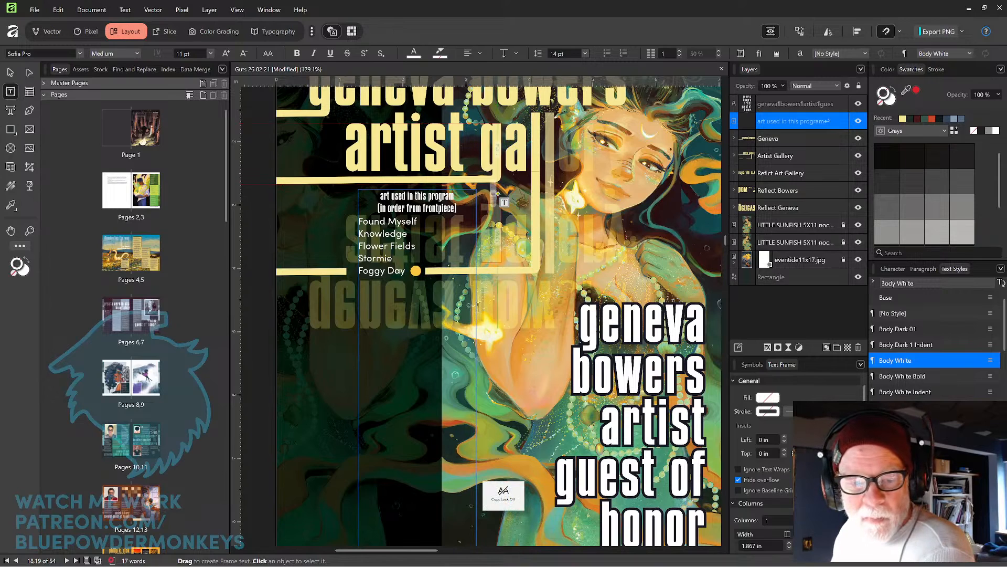
{"action": "key", "text": "Return"}
{"action": "type", "text": "Dtud"}
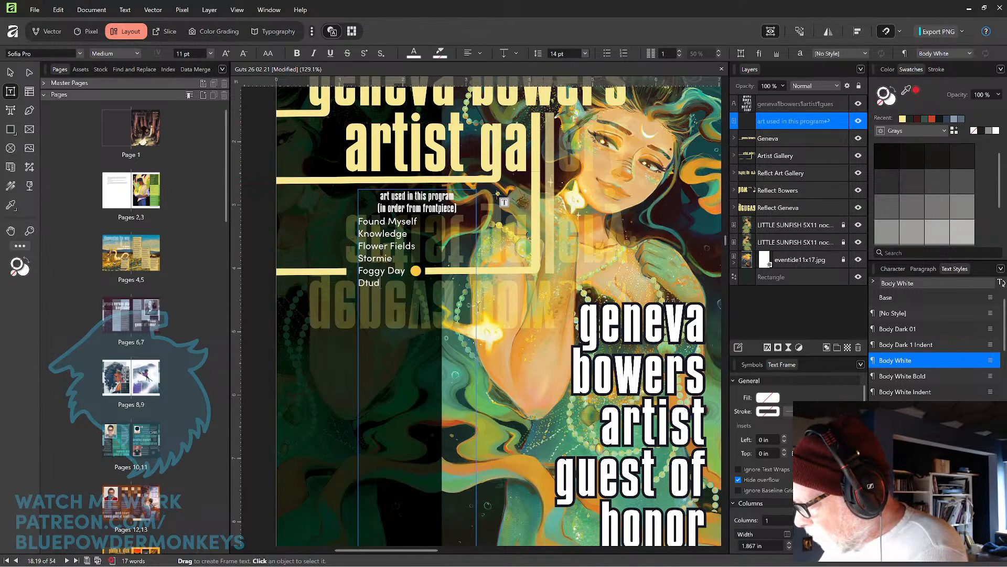
{"action": "type", "text": "ying"}
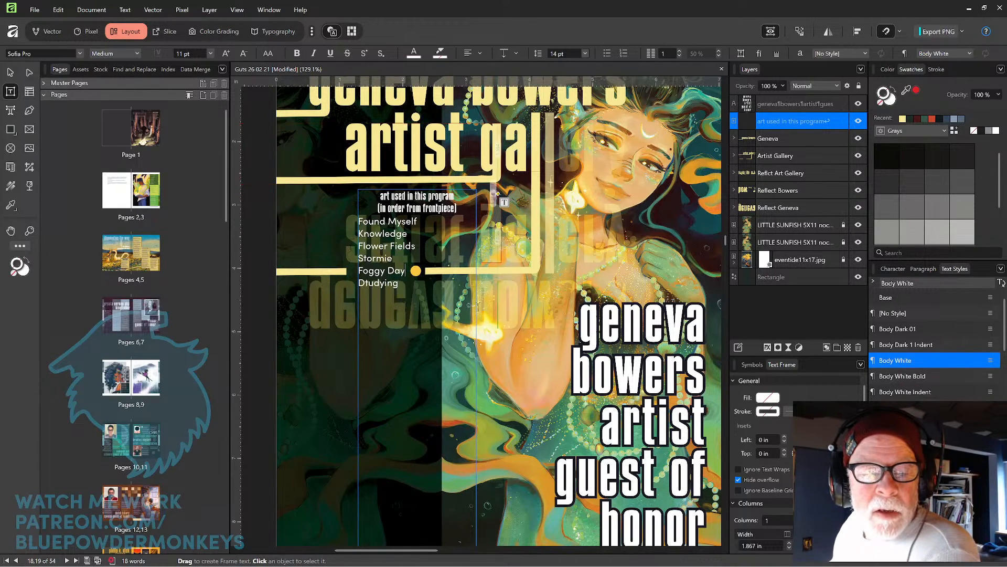
{"action": "key", "text": "Home"}
{"action": "key", "text": "shift+Right"}
{"action": "type", "text": "S"}
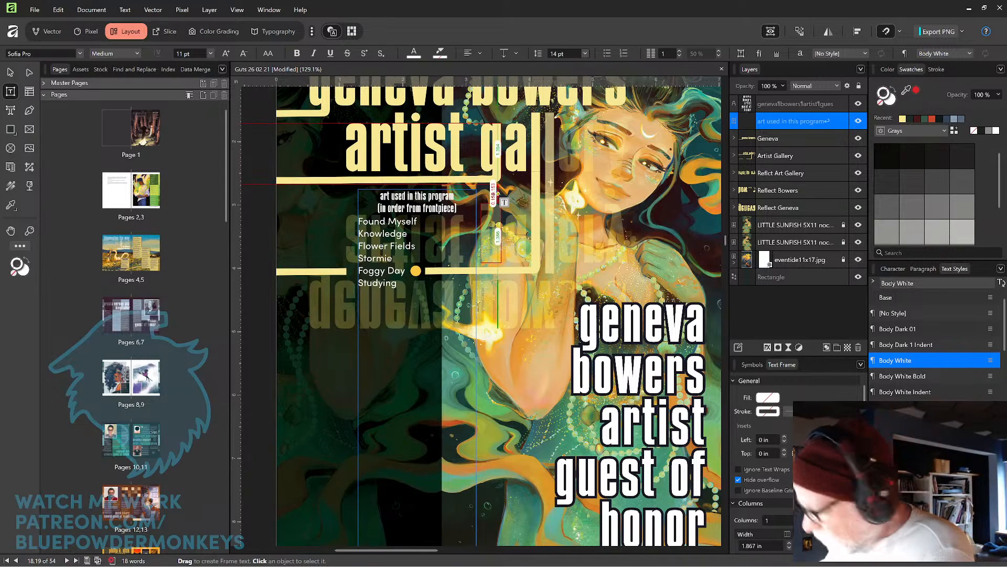
Add 'Little Sunfish' and 'Eventide' as the next titles in the artwork list.
{"action": "key", "text": "Return"}
{"action": "type", "text": "Little"}
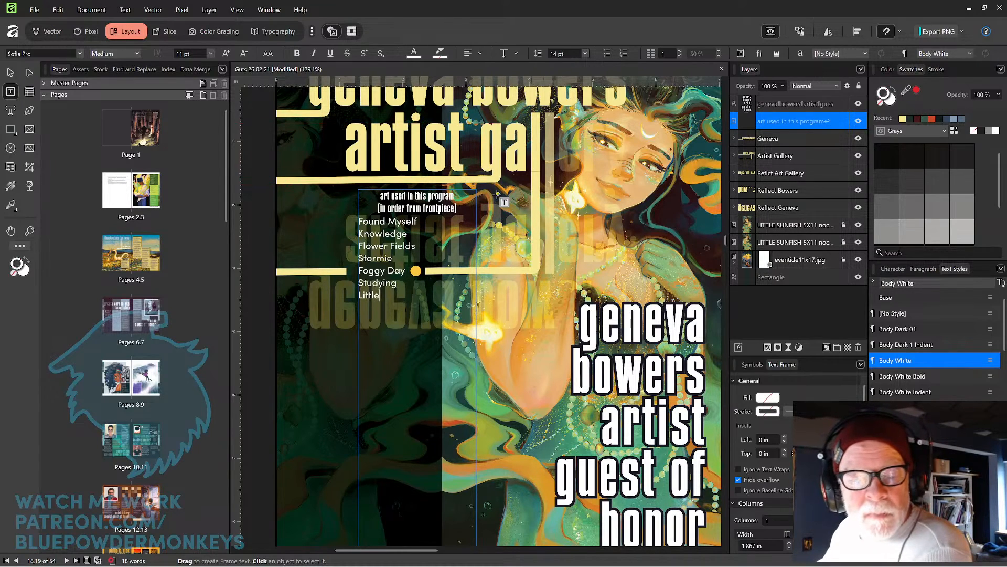
{"action": "type", "text": " Sunfish"}
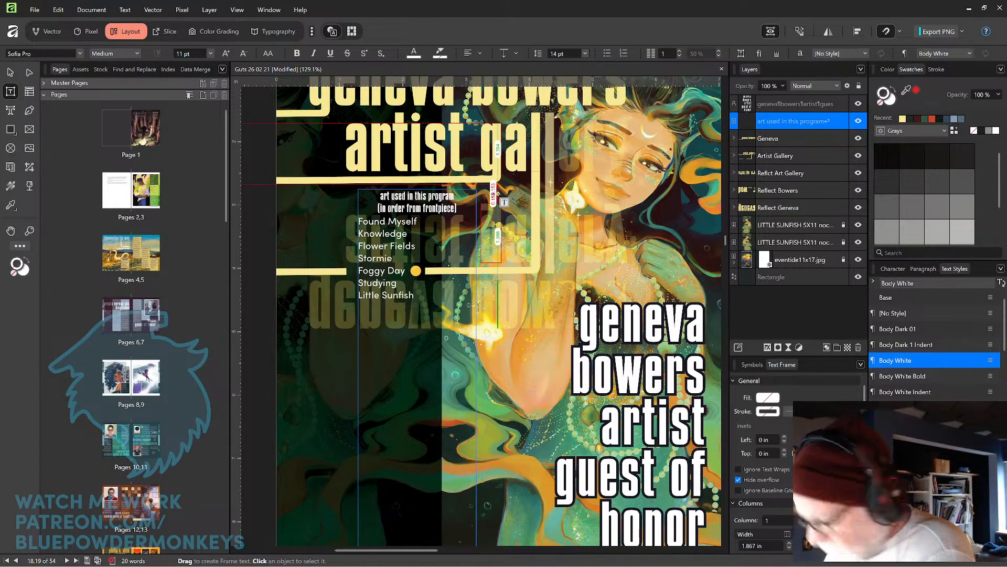
{"action": "key", "text": "Return"}
{"action": "type", "text": "Eventide"}
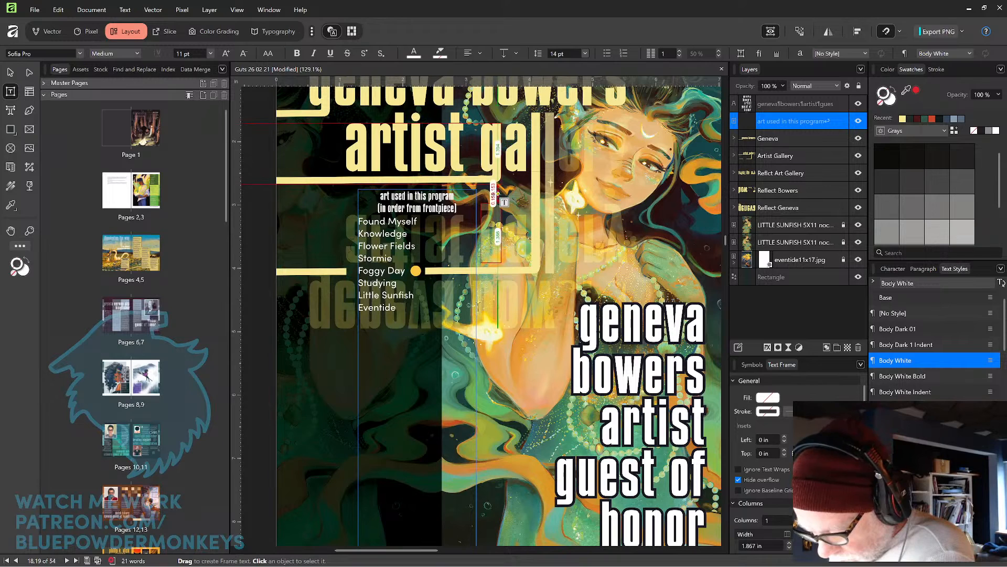
{"action": "key", "text": "Caps_Lock"}
{"action": "key", "text": "Escape"}
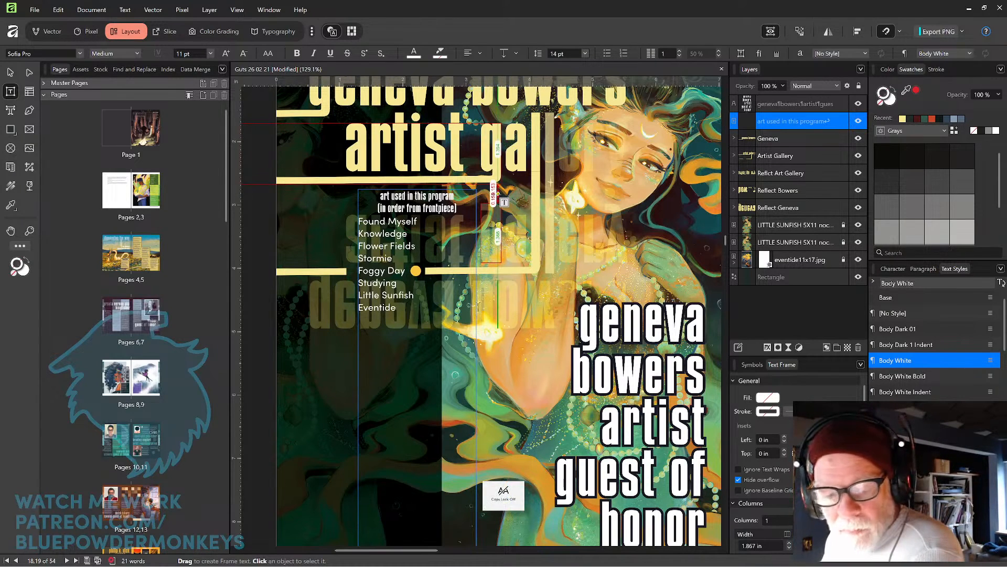
Add 'Love U', 'Pillars' and 'Body Soul' as further entries of the artwork list.
{"action": "key", "text": "Return"}
{"action": "type", "text": "Love U"}
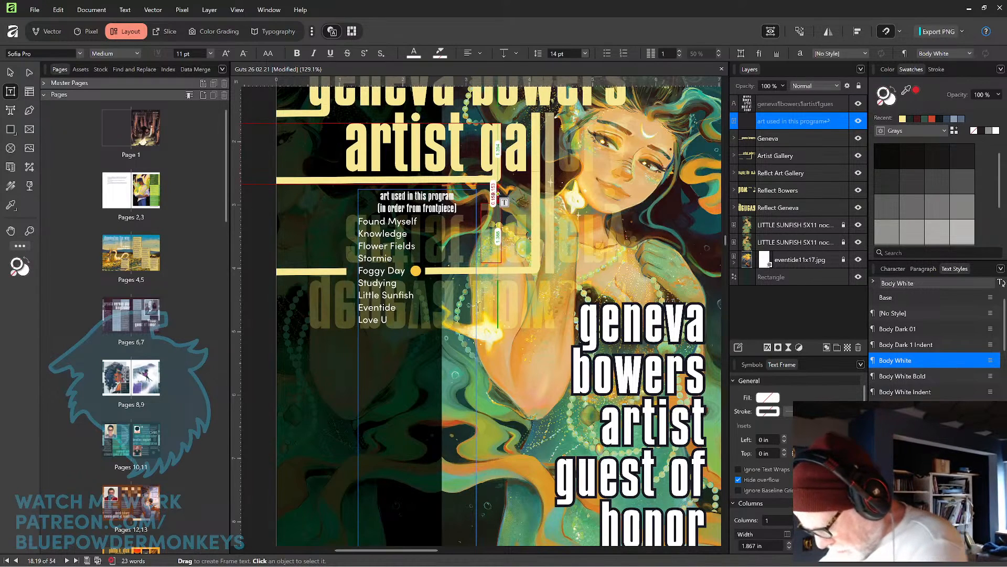
{"action": "key", "text": "Return"}
{"action": "type", "text": "Pillars"}
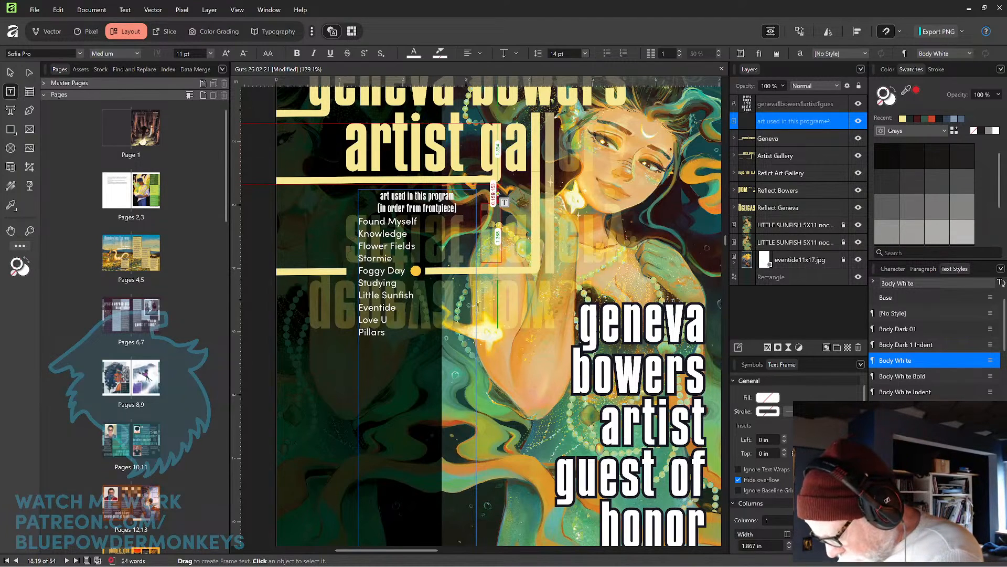
{"action": "key", "text": "Return"}
{"action": "type", "text": "Body"}
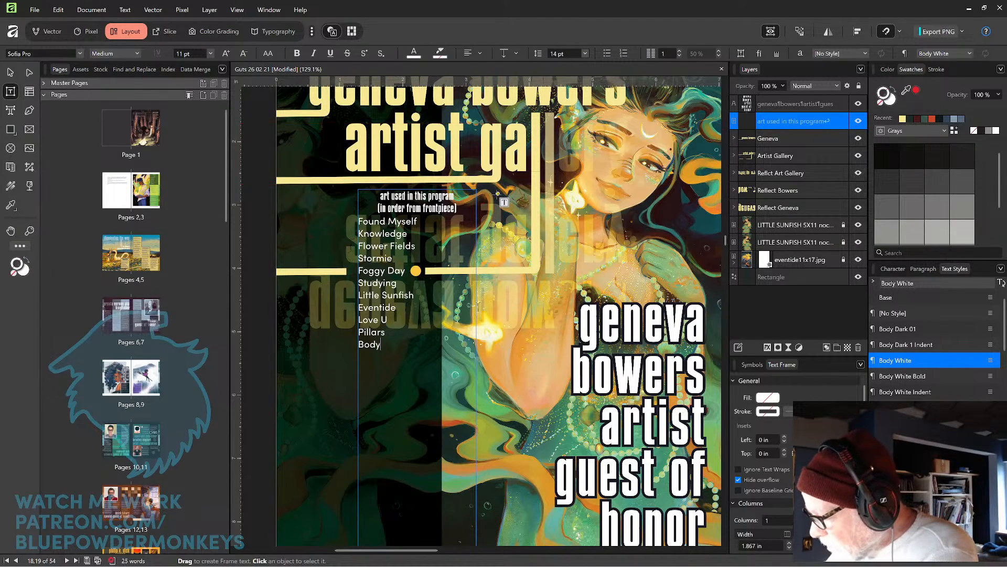
{"action": "type", "text": " Soul"}
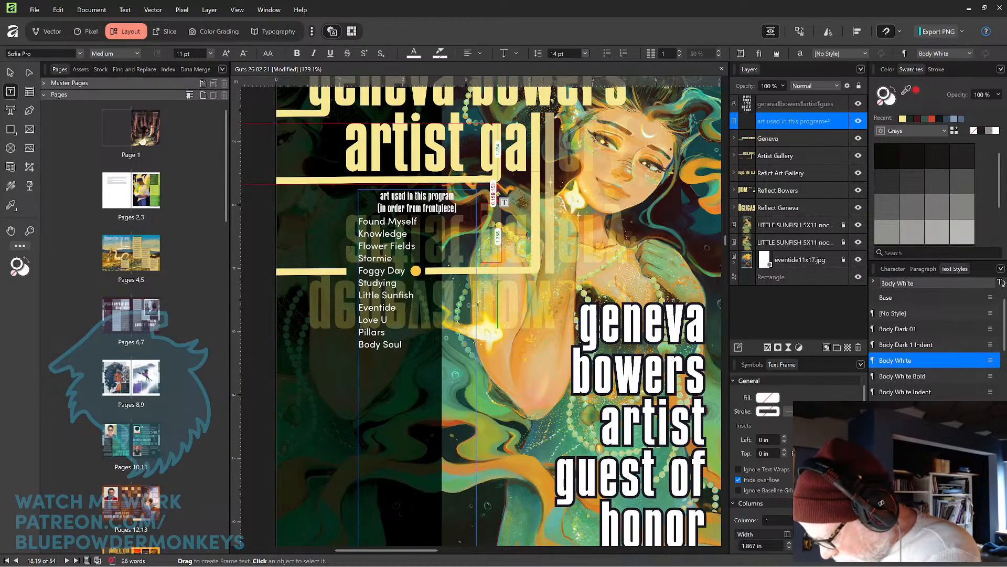
Continue the list with the titles 'Awake', 'Champion' and 'Angelus' on their own lines.
{"action": "key", "text": "Return"}
{"action": "type", "text": "Awake"}
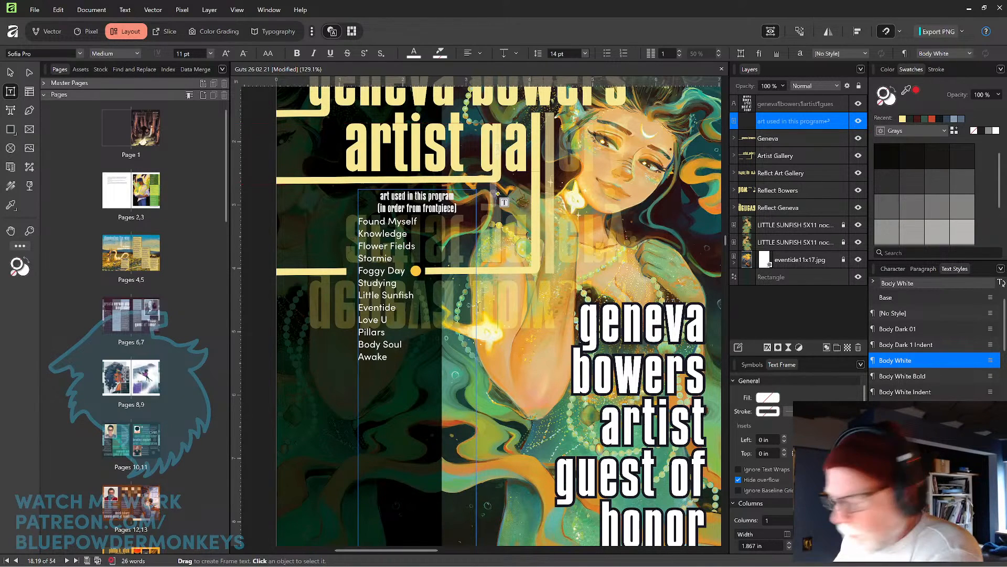
{"action": "key", "text": "Return"}
{"action": "type", "text": "Cham"}
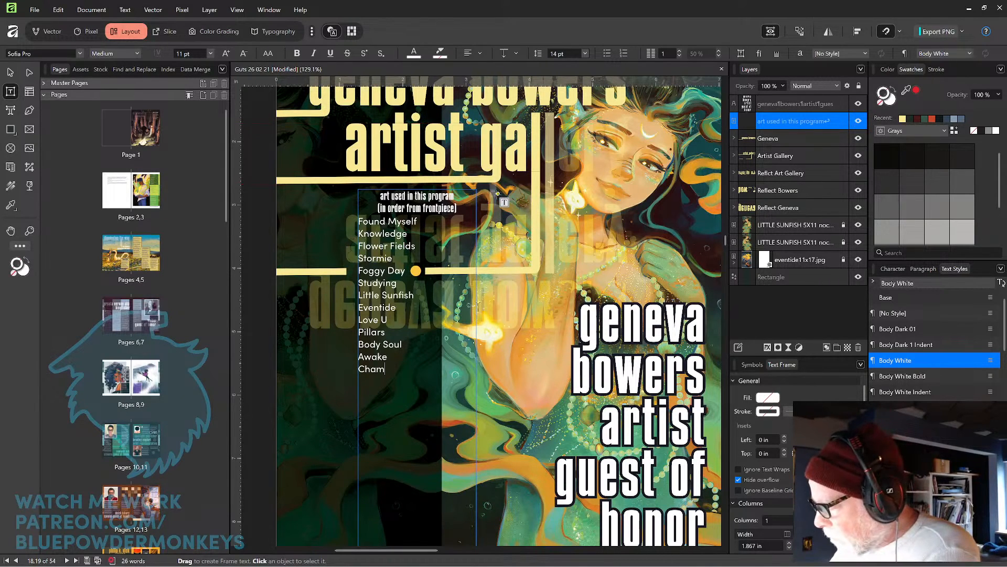
{"action": "type", "text": "pion"}
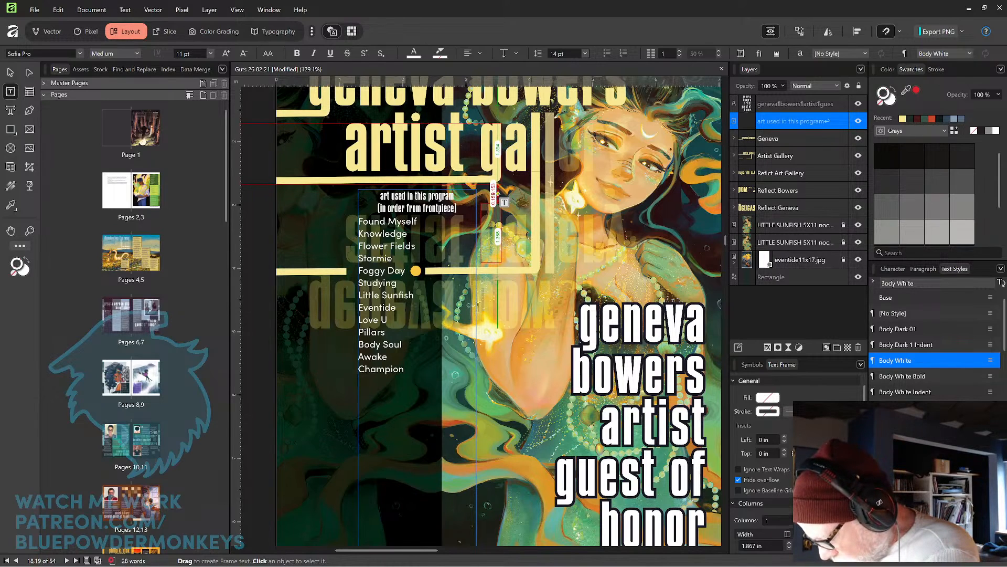
{"action": "key", "text": "Return"}
{"action": "type", "text": "Angel"}
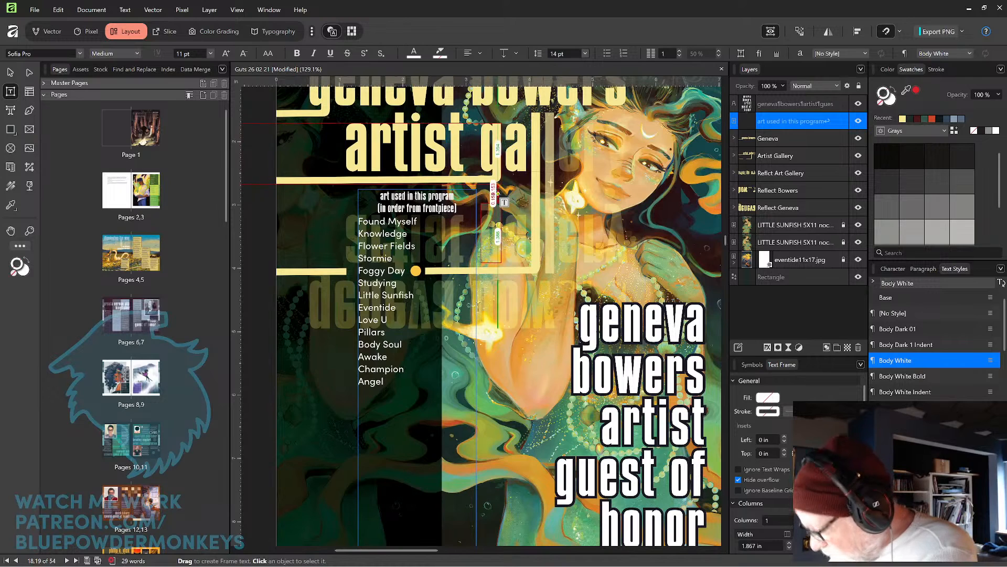
{"action": "type", "text": "us"}
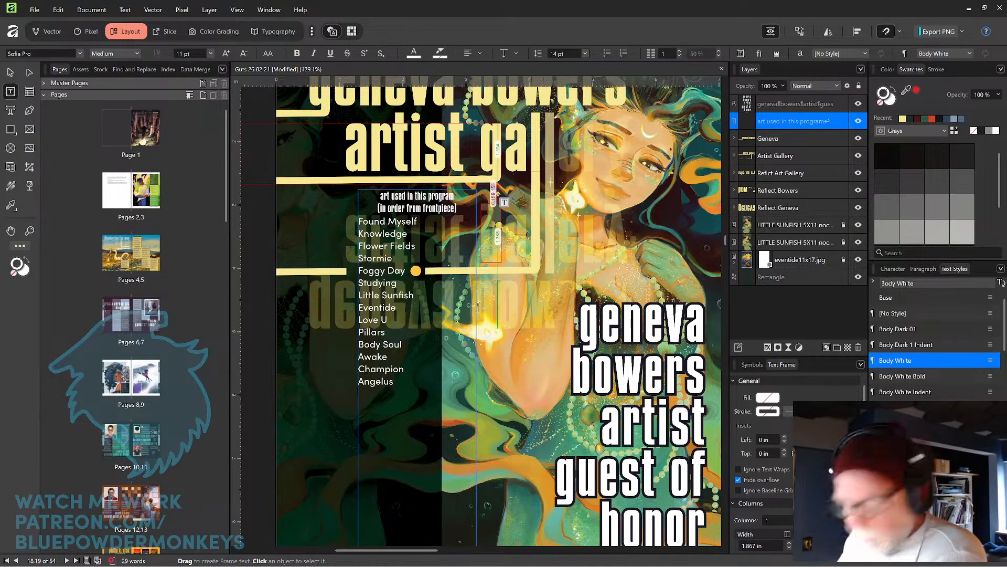
Add 'Ebb & Flow' and 'North Star Polaris' to the artwork list.
{"action": "key", "text": "Return"}
{"action": "type", "text": "Ebb "}
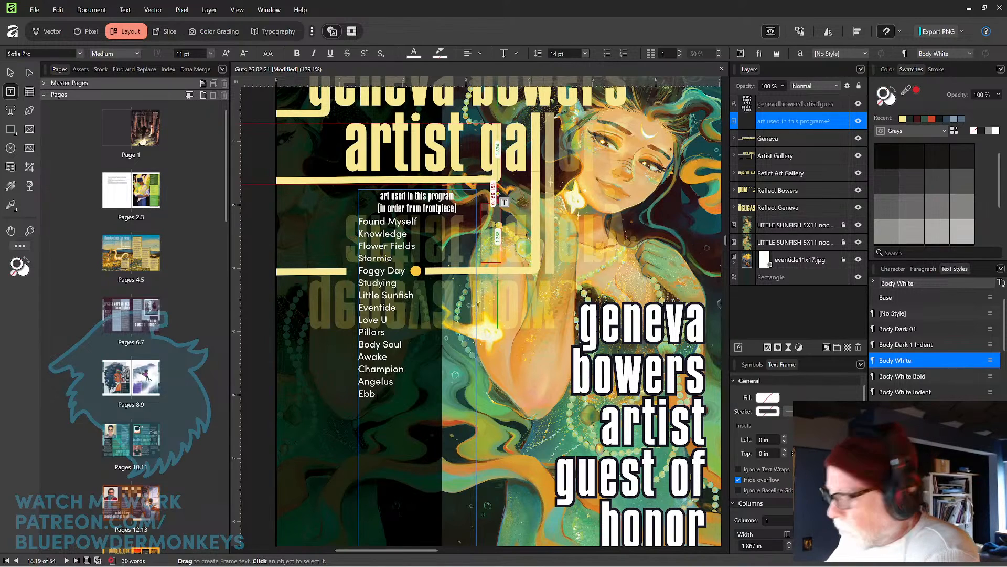
{"action": "type", "text": "& Flow"}
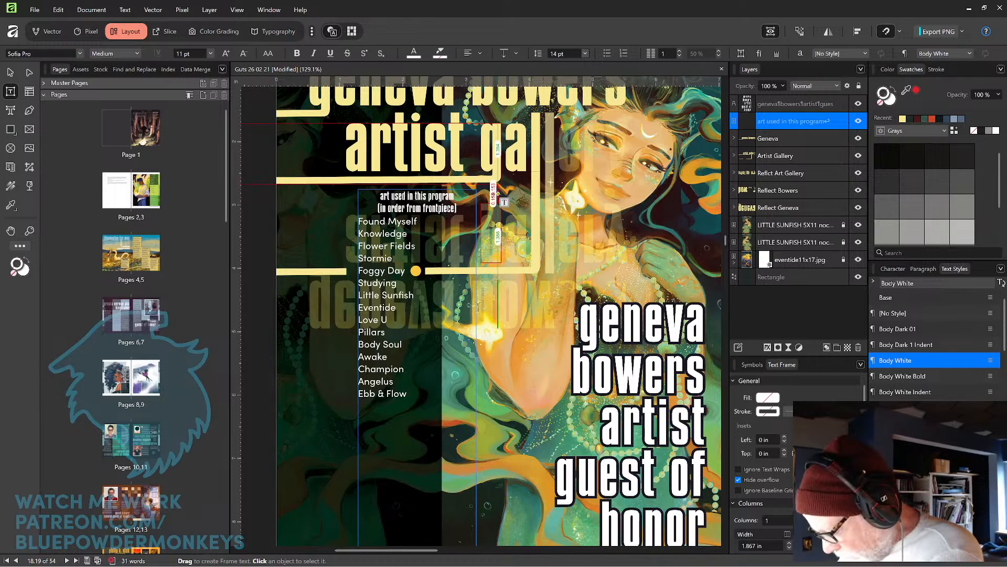
{"action": "key", "text": "Return"}
{"action": "type", "text": "No"}
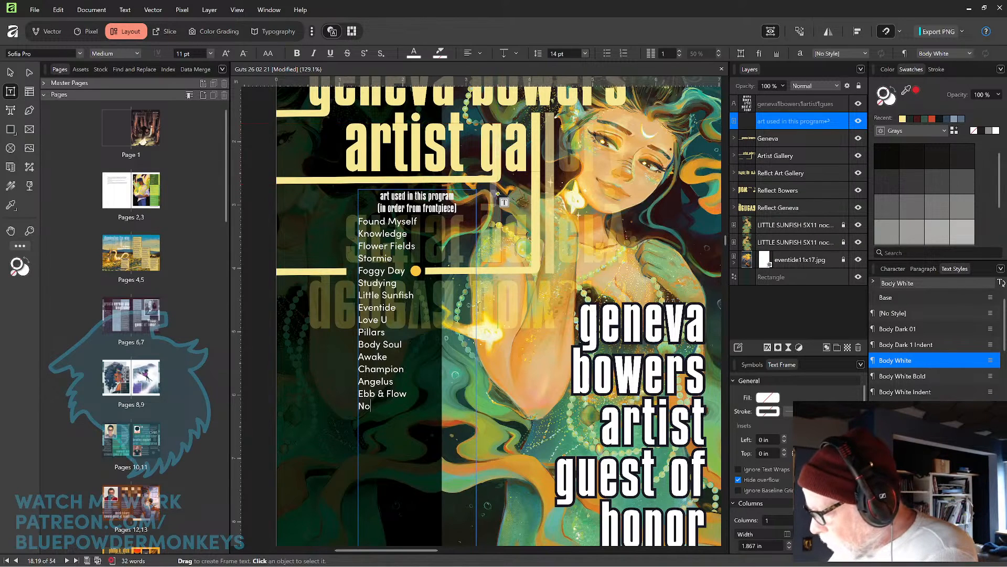
{"action": "type", "text": "rth Star "}
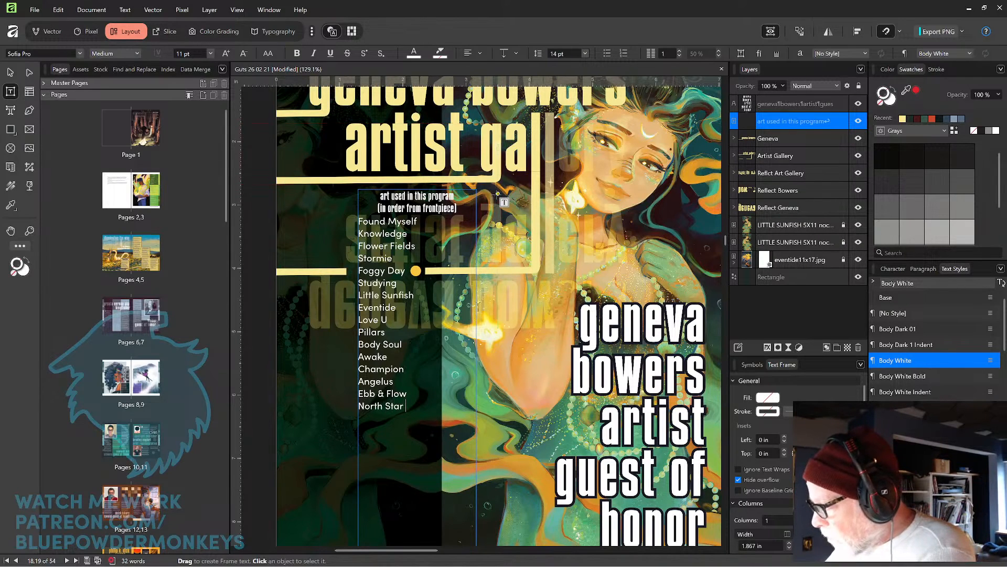
{"action": "type", "text": "Pol"}
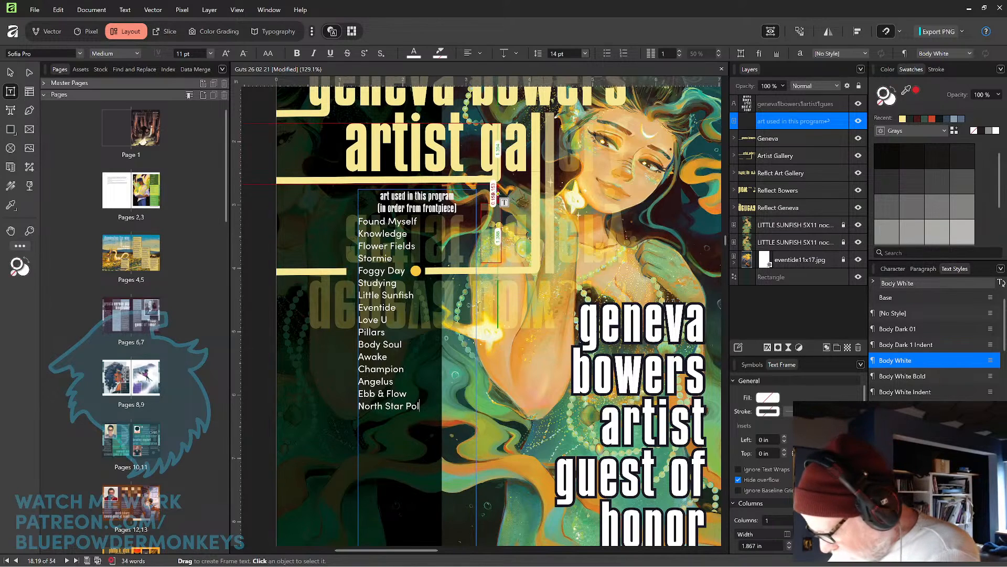
{"action": "type", "text": "aris"}
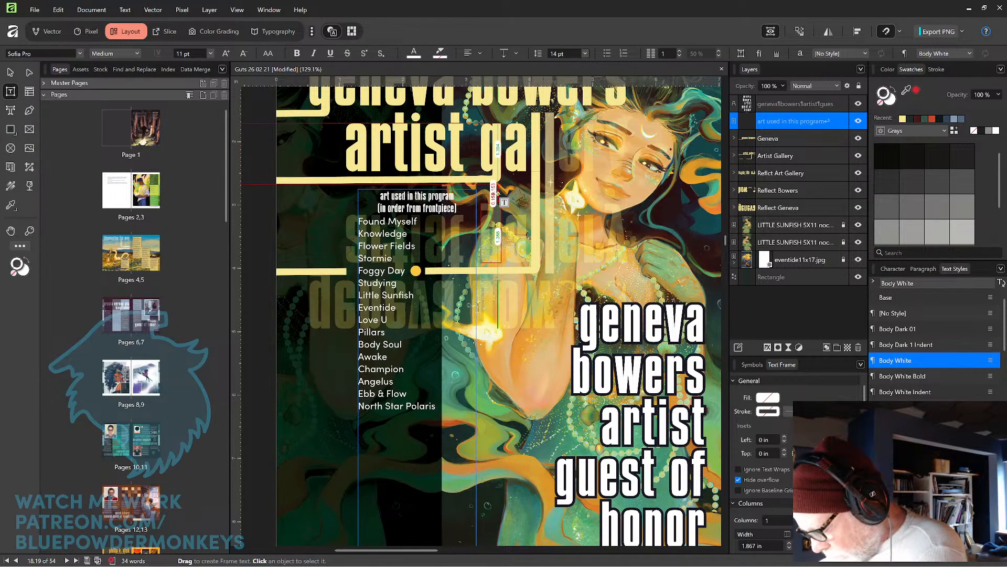
Add 'Spring Fairy' and 'Vorpal Blade' as the next titles in the artwork list.
{"action": "key", "text": "Return"}
{"action": "type", "text": "Sp"}
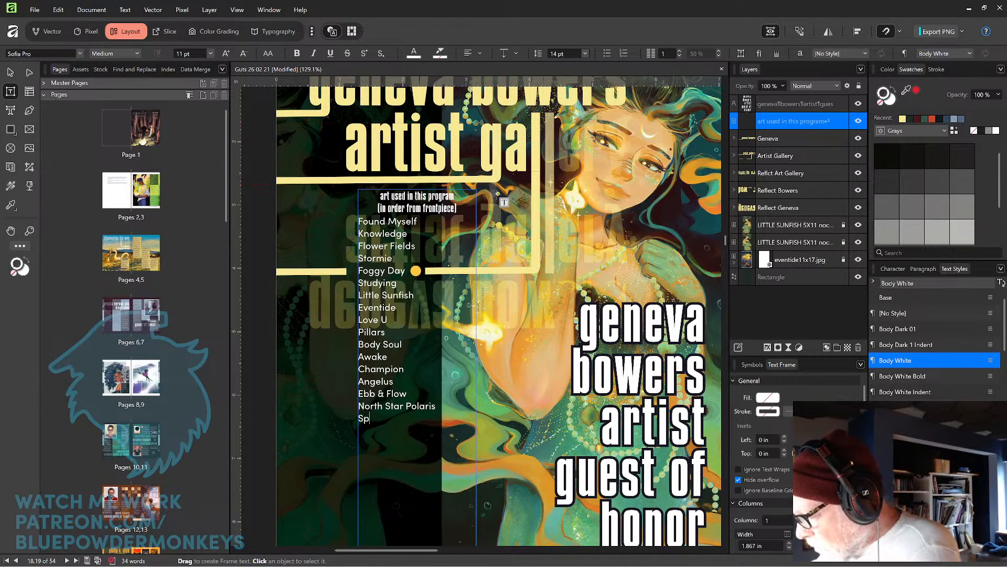
{"action": "type", "text": "ring Fairy"}
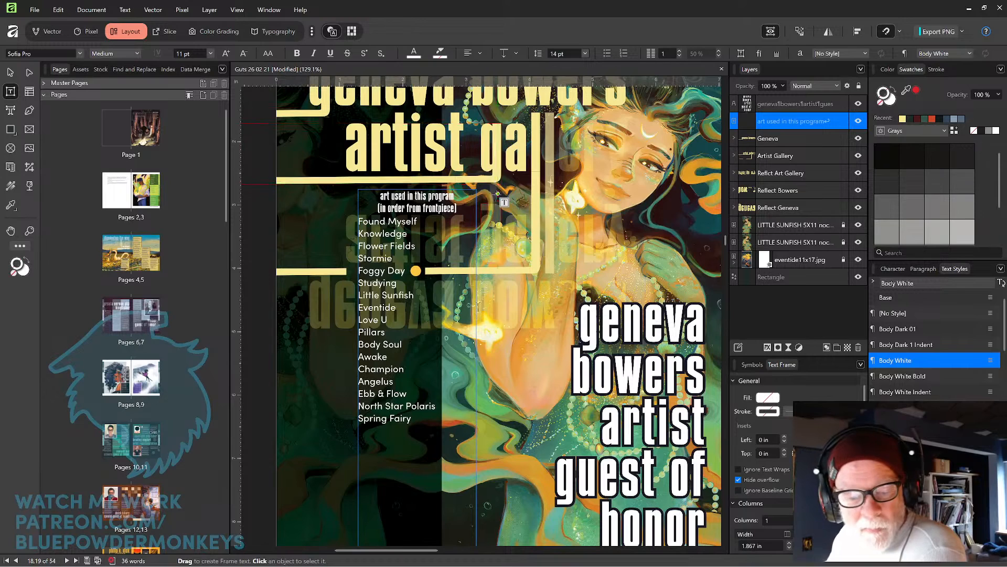
{"action": "key", "text": "Return"}
{"action": "type", "text": "v"}
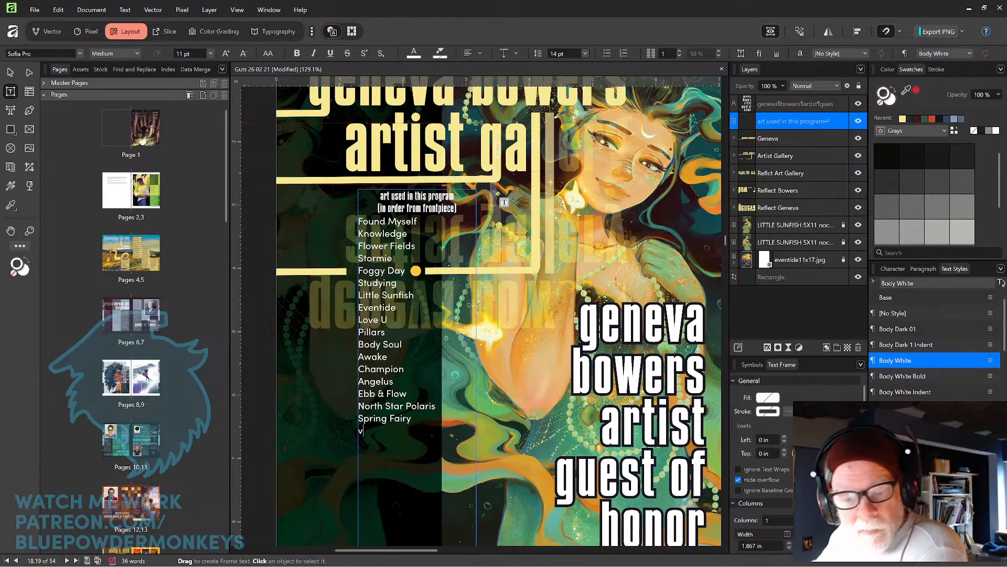
{"action": "key", "text": "BackSpace"}
{"action": "type", "text": "V"}
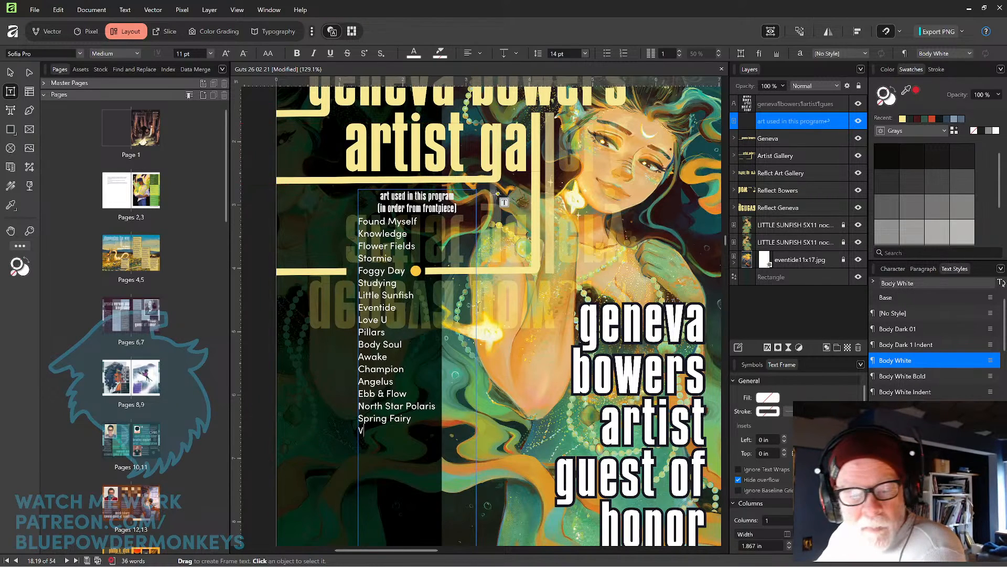
{"action": "type", "text": "or"}
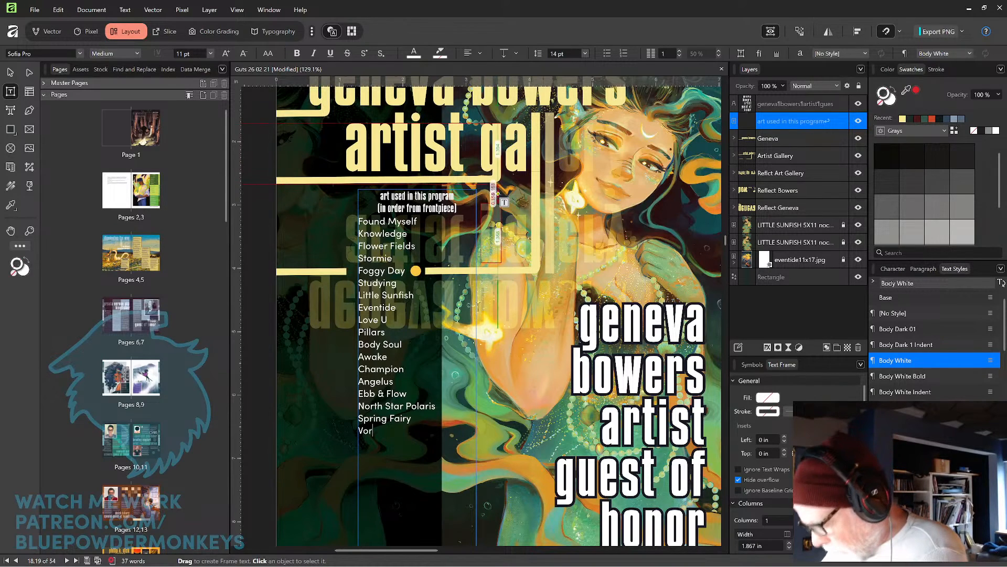
{"action": "type", "text": "pa"}
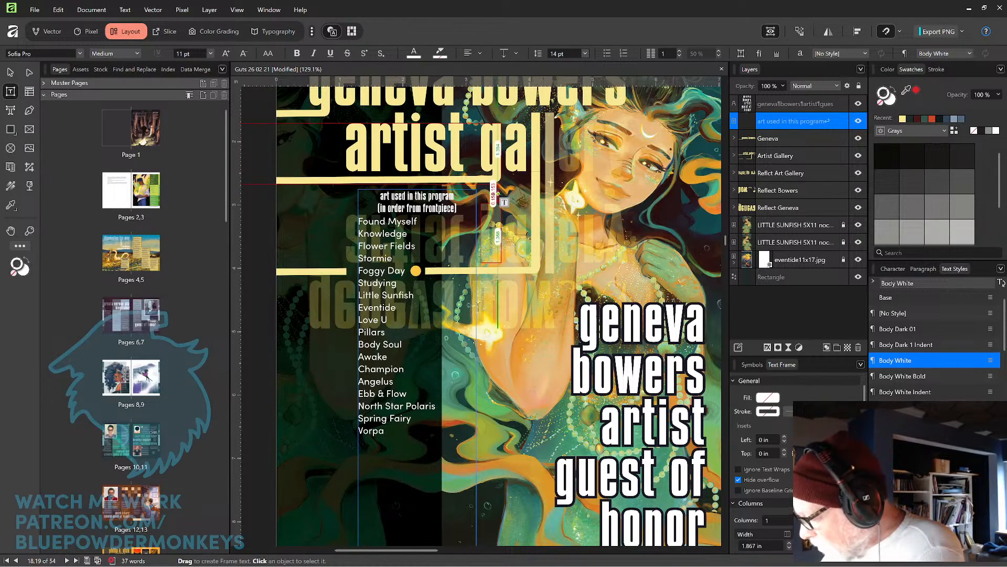
{"action": "type", "text": "l Blade"}
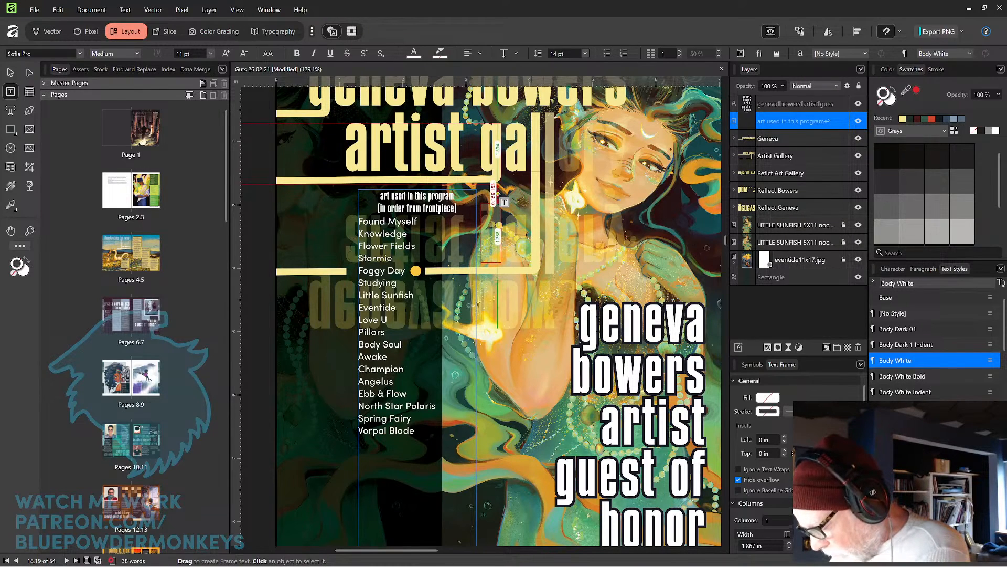
Continue the artwork list with 'Knight', 'Lucid Blade' and 'Crescent Moon' on their own lines.
{"action": "key", "text": "Return"}
{"action": "type", "text": "Knight"}
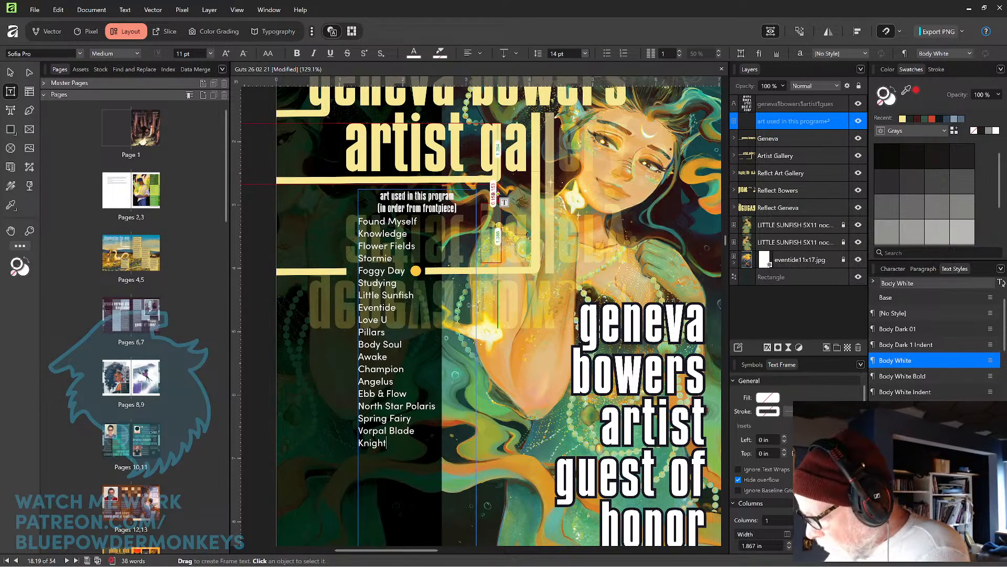
{"action": "key", "text": "Return"}
{"action": "type", "text": "Lucid"}
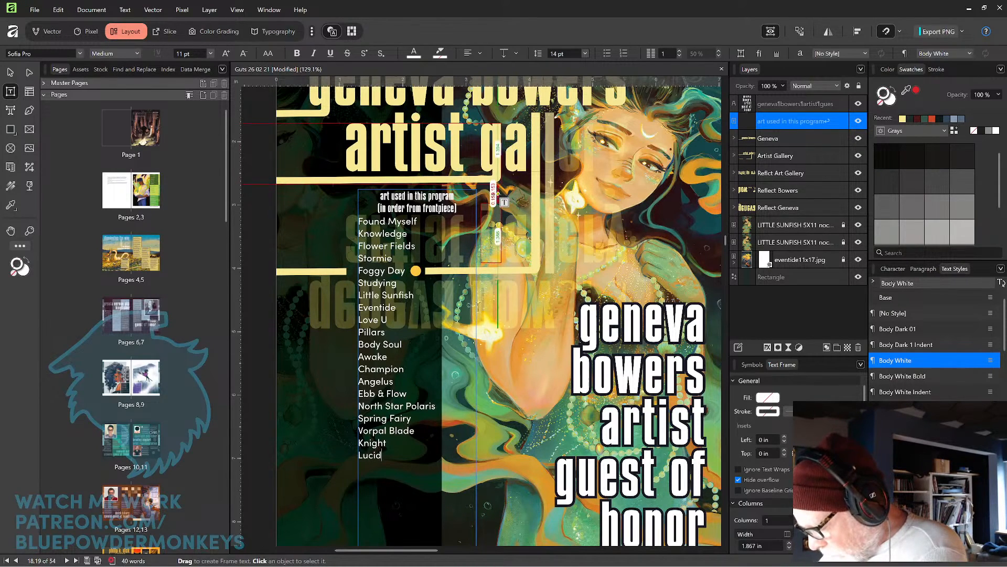
{"action": "type", "text": " Blad"}
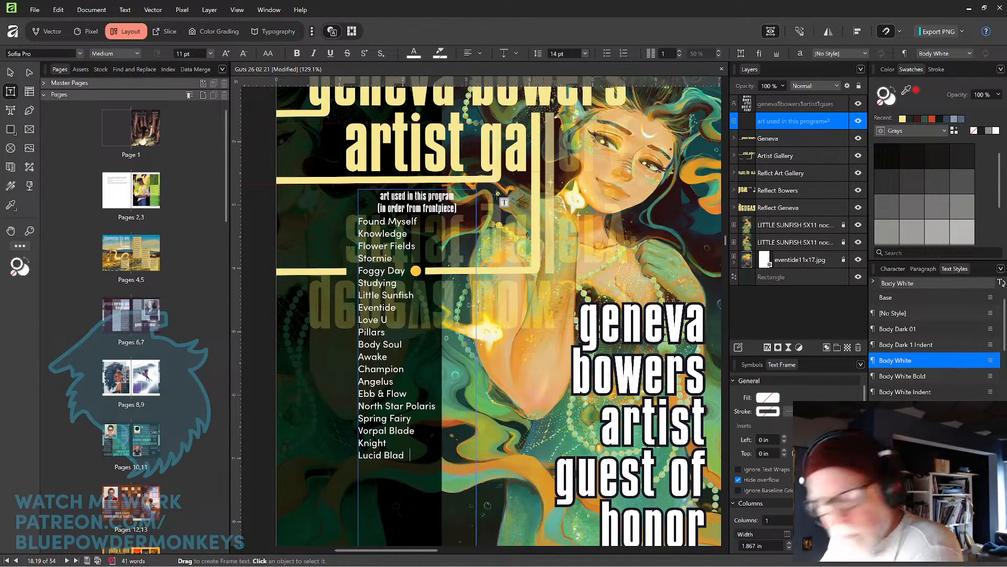
{"action": "type", "text": "e"}
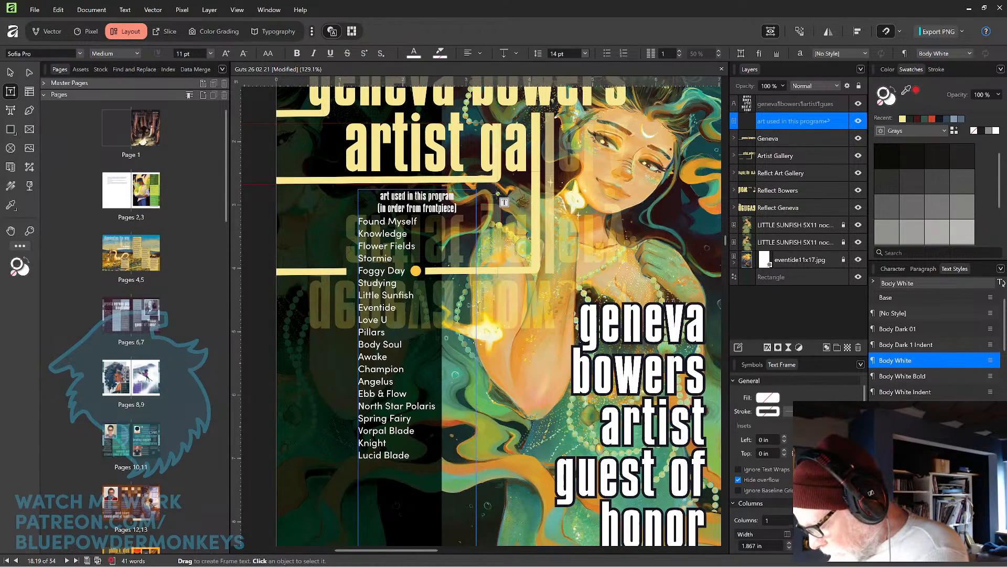
{"action": "key", "text": "Return"}
{"action": "type", "text": "Cre"}
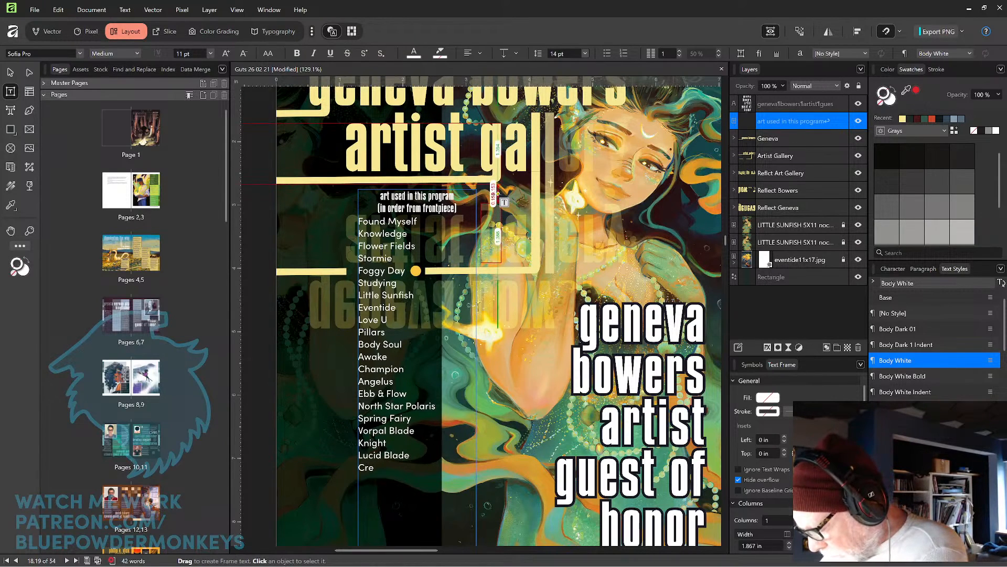
{"action": "type", "text": "scen"}
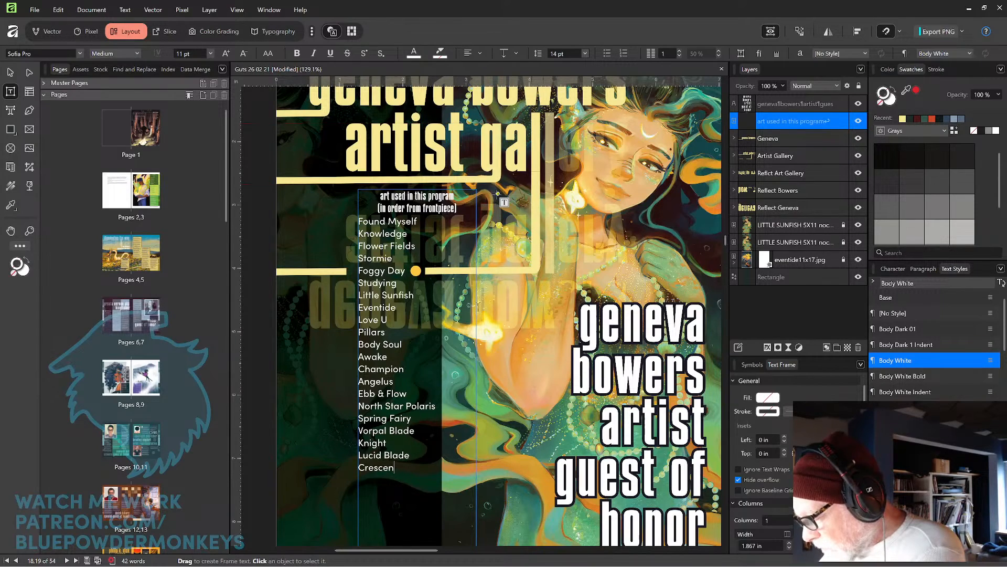
{"action": "type", "text": "t Moon"}
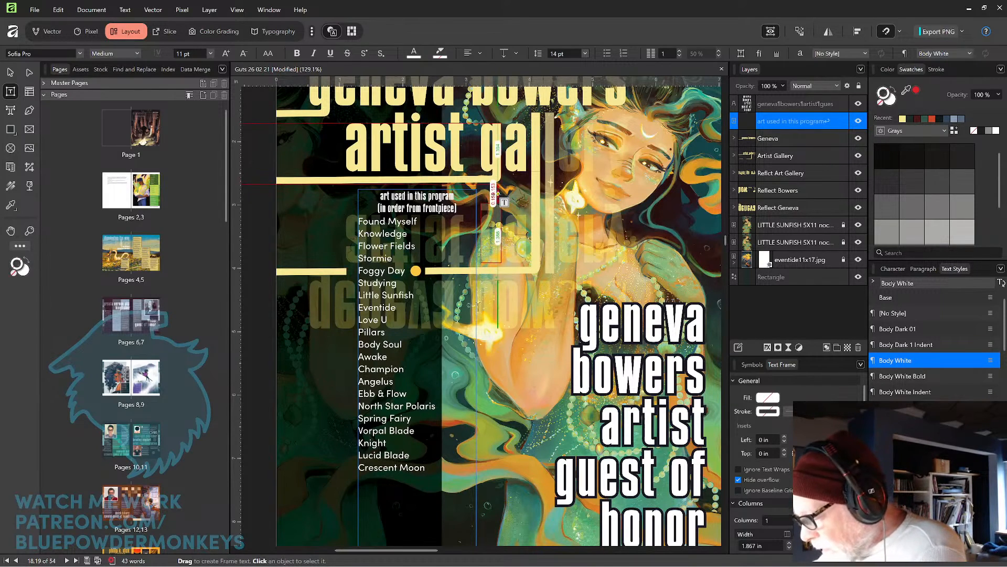
Add 'Weapons Fairies (12 total)' and 'Papergirls (bottom)' as further entries of the artwork list.
{"action": "key", "text": "Return"}
{"action": "type", "text": "Weapons"}
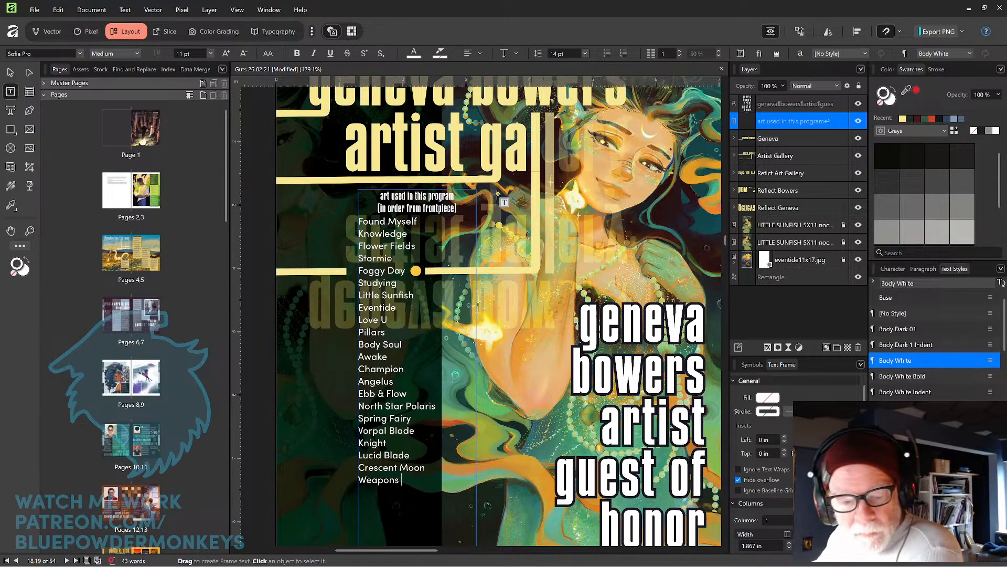
{"action": "type", "text": " Fa"}
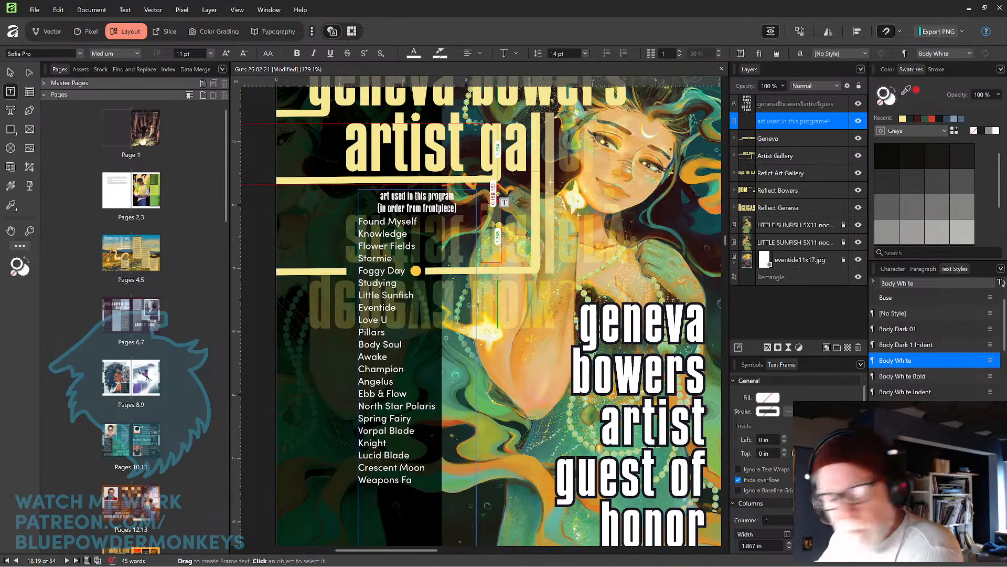
{"action": "type", "text": "iries ("}
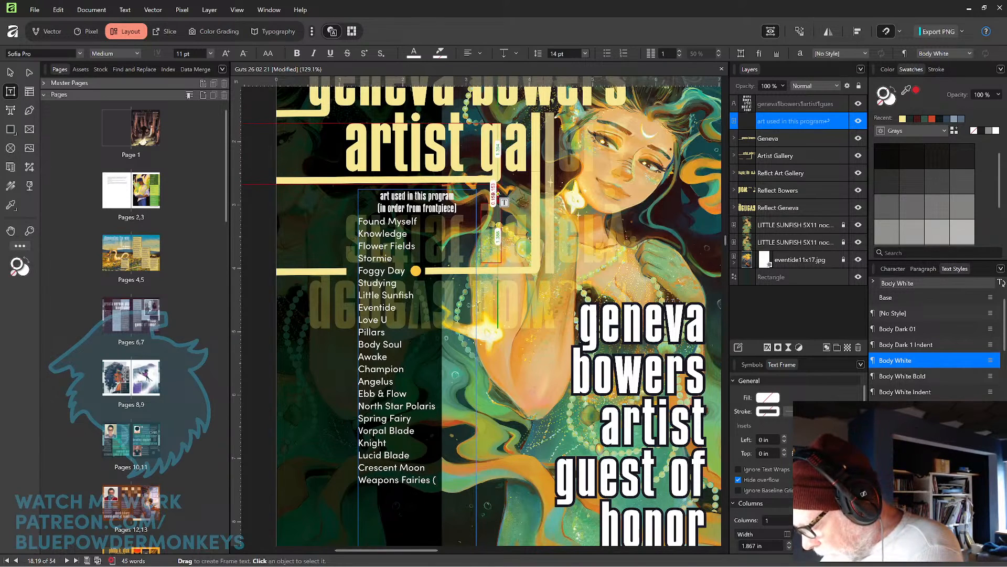
{"action": "type", "text": "12 to"}
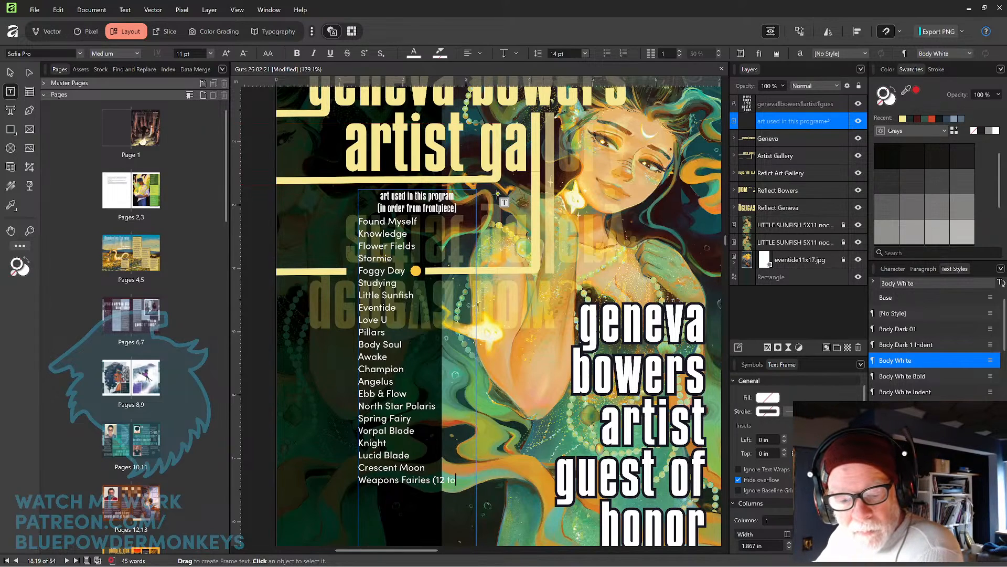
{"action": "type", "text": "tal)"}
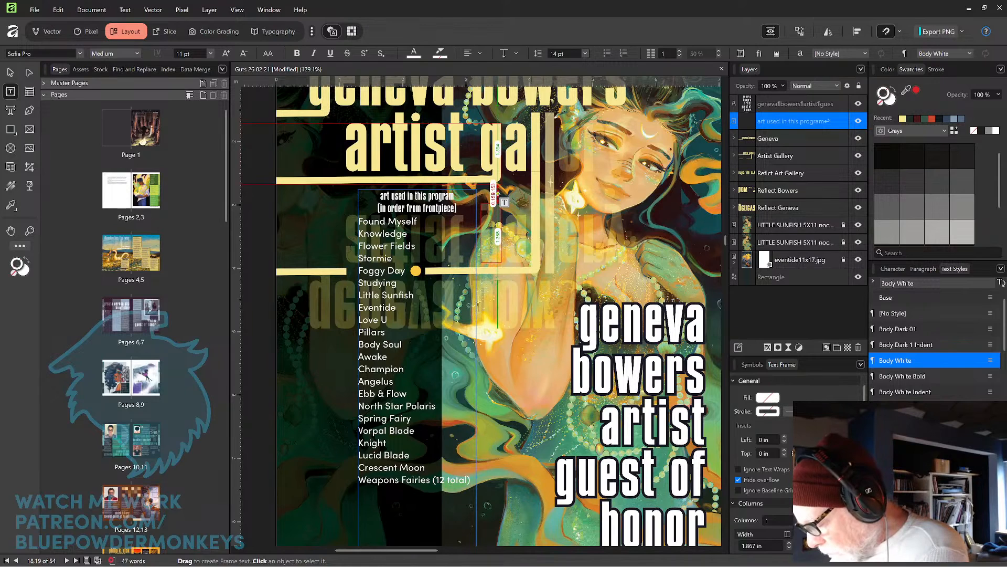
{"action": "key", "text": "Return"}
{"action": "type", "text": "Papergi"}
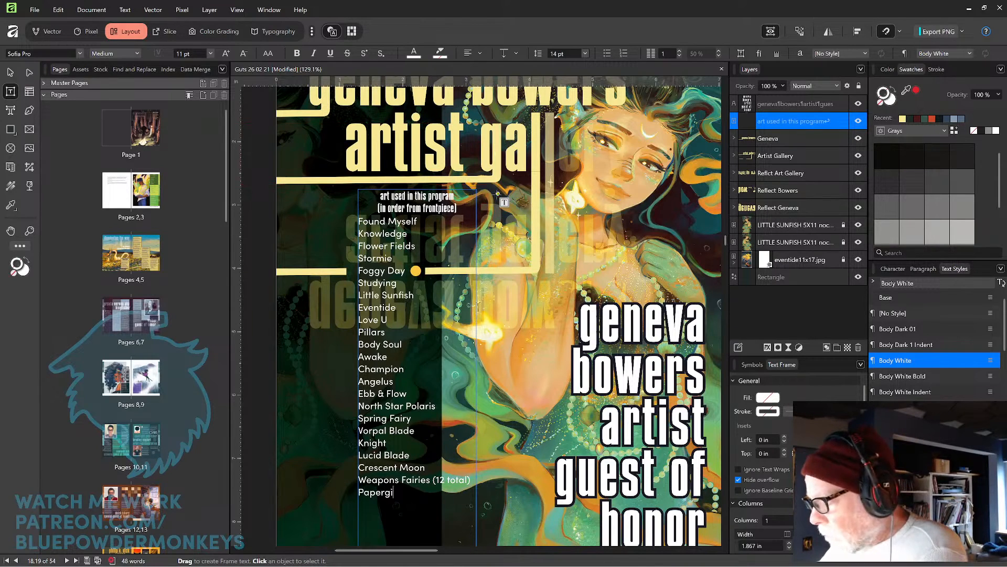
{"action": "type", "text": "rls "}
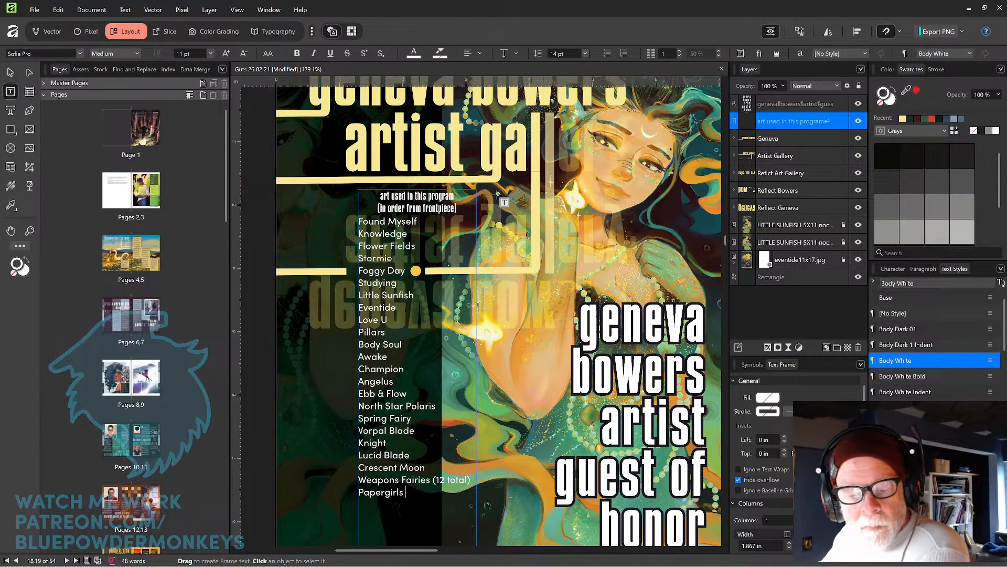
{"action": "type", "text": "(bottom)"}
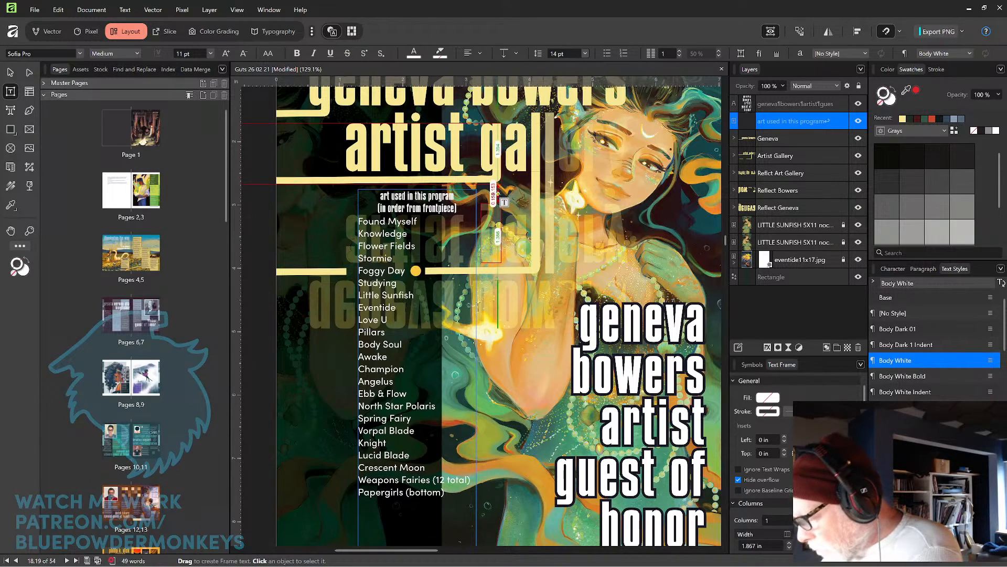
Add the entry 'Sketches (3 total, bottom)' to the artwork list.
{"action": "key", "text": "Return"}
{"action": "type", "text": "Sketcvh"}
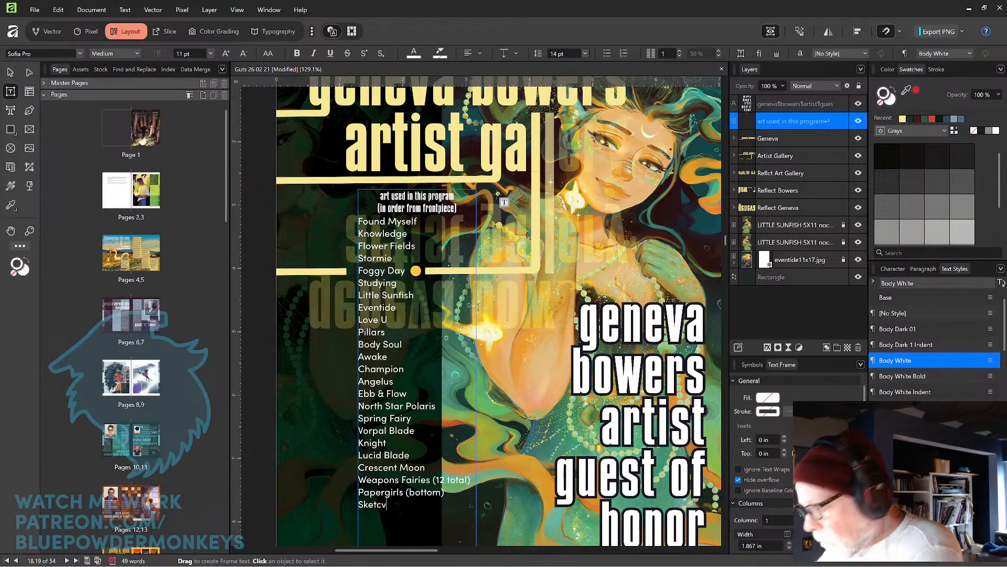
{"action": "key", "text": "BackSpace"}
{"action": "key", "text": "BackSpace"}
{"action": "type", "text": "h"}
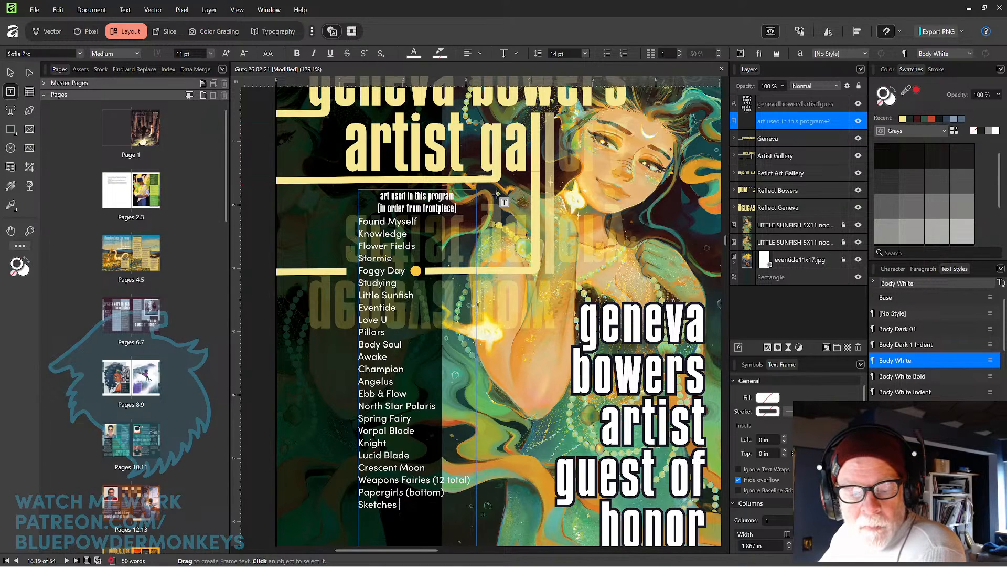
{"action": "type", "text": "es "}
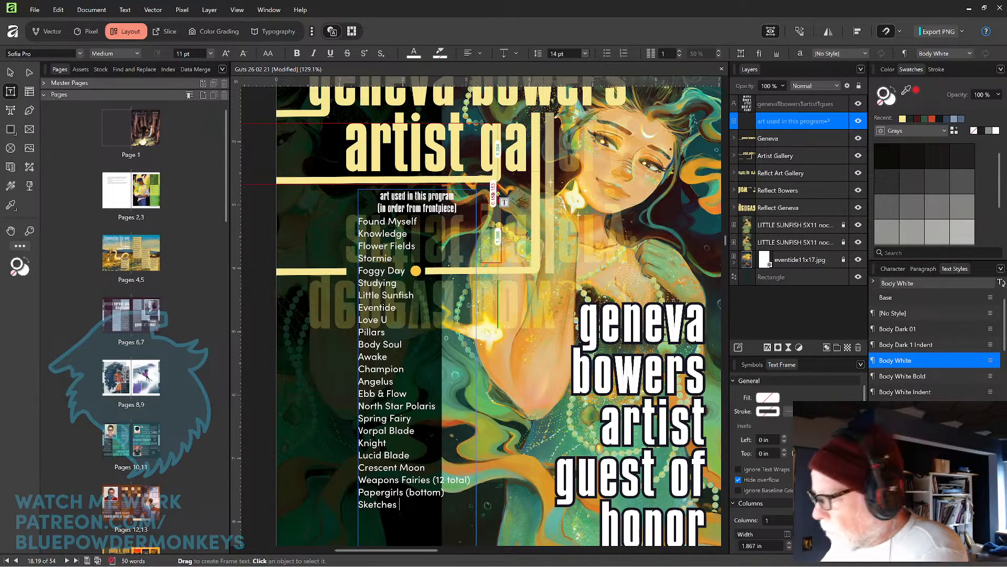
{"action": "type", "text": "(3 total, bottom)"}
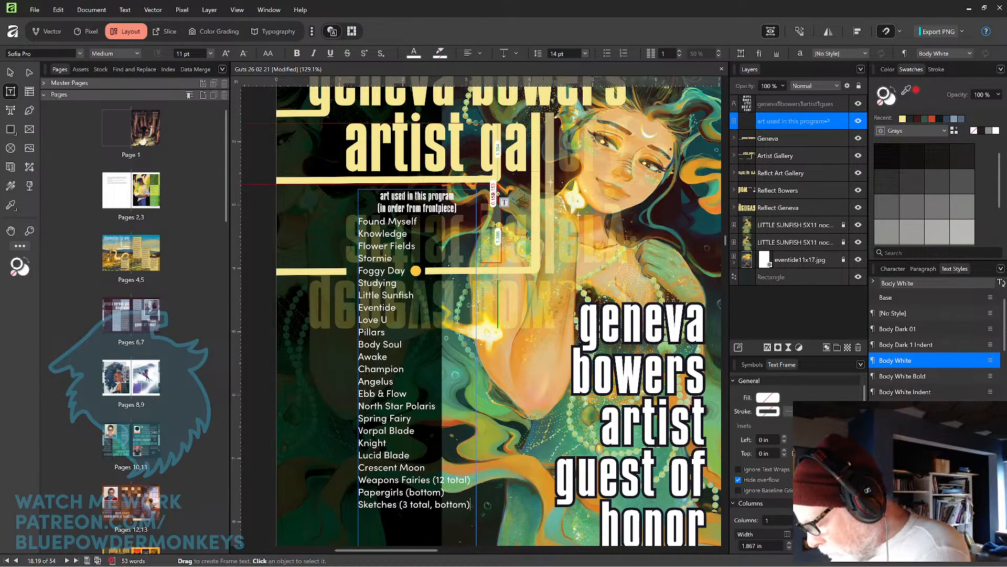
Add the entry 'Planettes (9 total)' to the artwork list.
{"action": "key", "text": "Return"}
{"action": "type", "text": "Pla"}
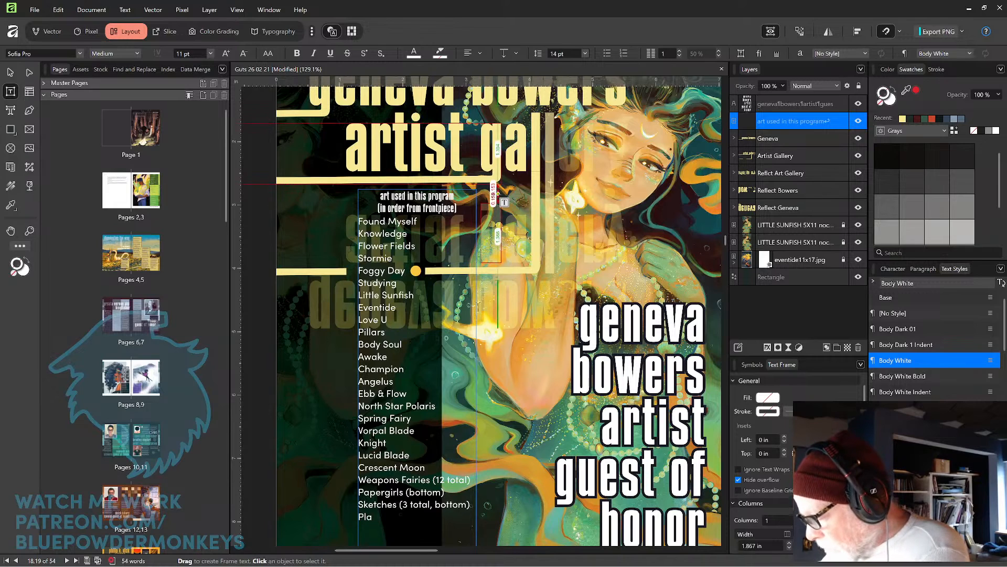
{"action": "type", "text": "nettes"}
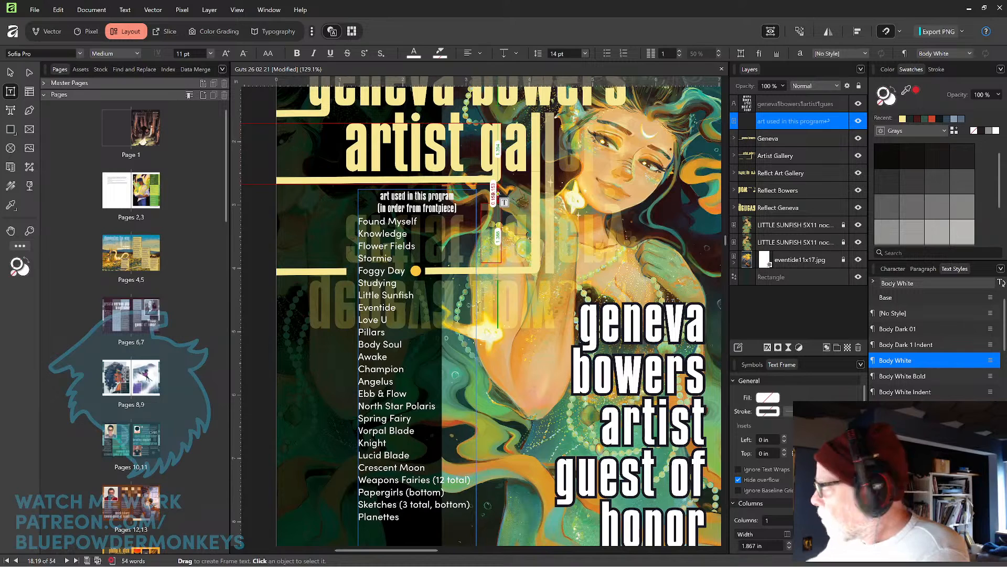
{"action": "scroll", "coordinate": [501, 236], "scroll_direction": "down", "scroll_amount": 3}
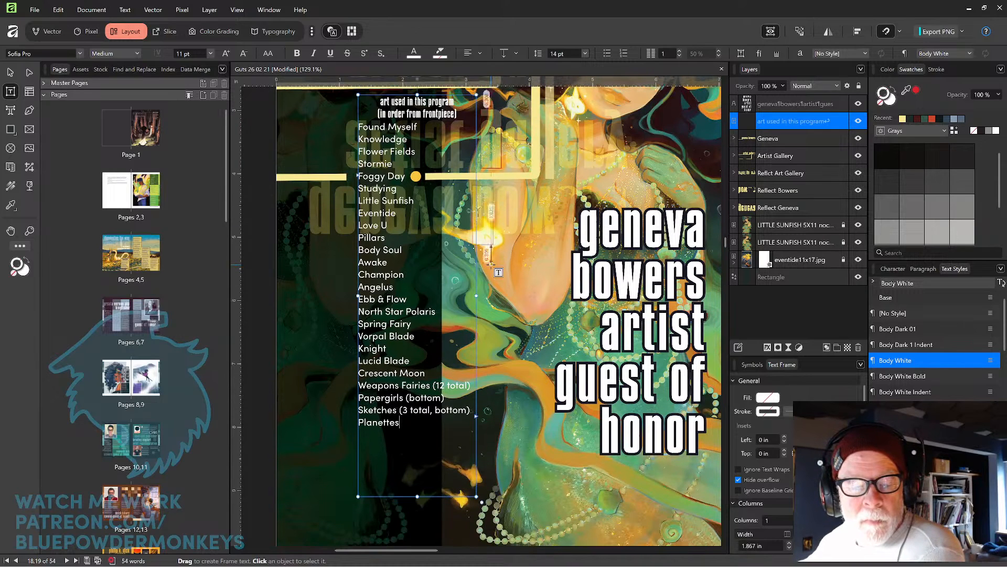
{"action": "scroll", "coordinate": [499, 272], "scroll_direction": "down", "scroll_amount": 1}
{"action": "type", "text": "("}
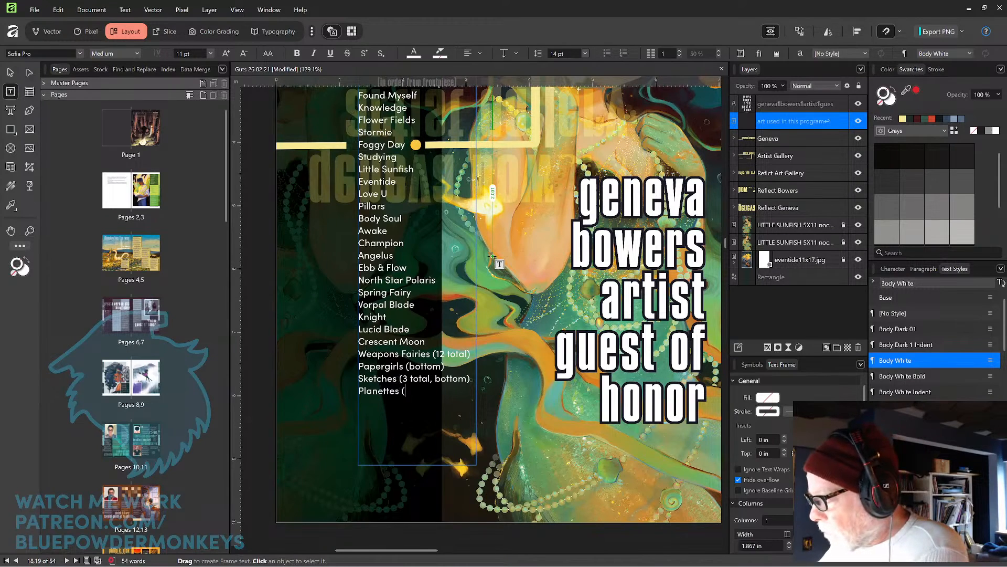
{"action": "type", "text": "9 total)"}
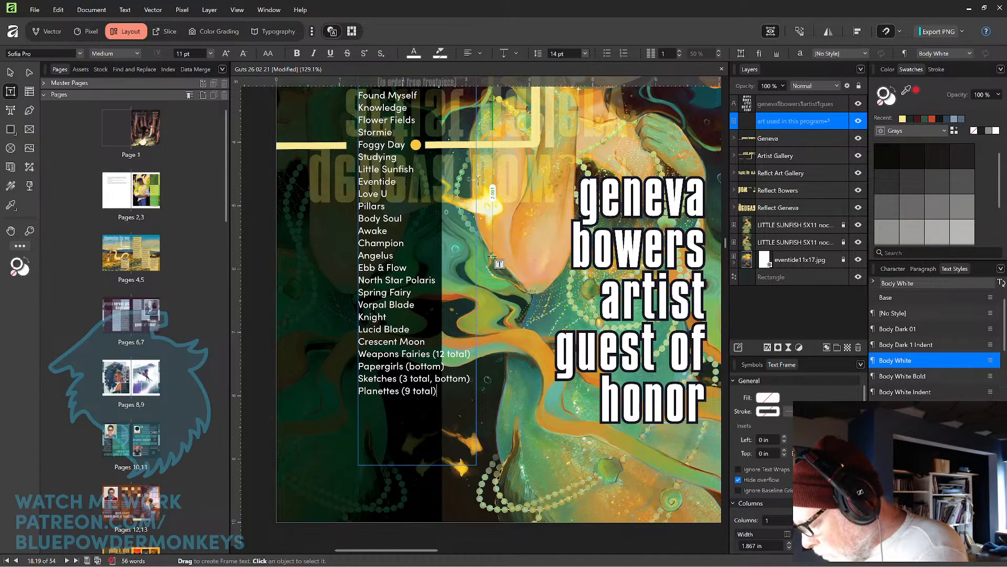
Finish the artwork list with 'Many Moons', 'Storytime' and 'Fireworks' on separate lines.
{"action": "key", "text": "Return"}
{"action": "type", "text": "Many Moons"}
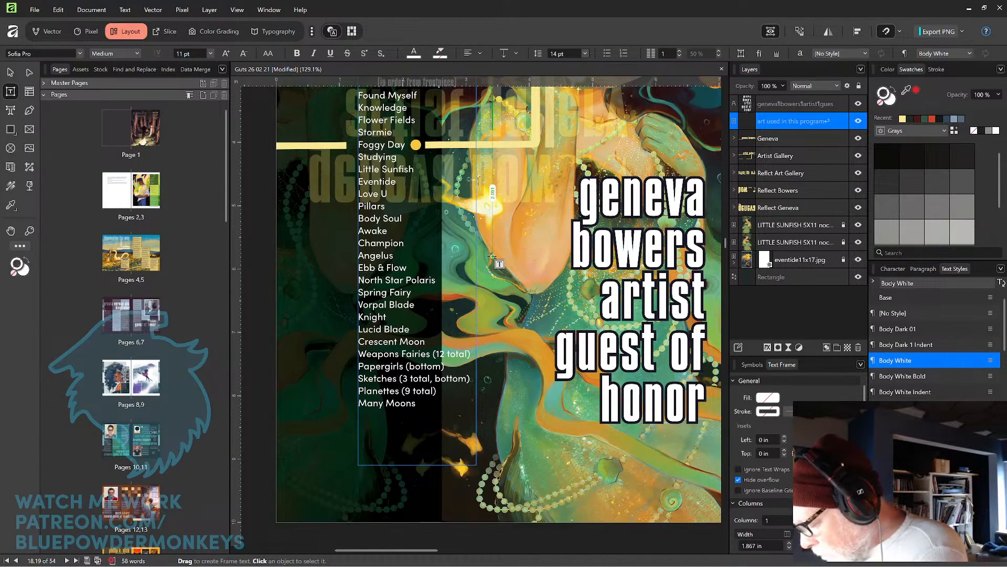
{"action": "key", "text": "Return"}
{"action": "type", "text": "Storytime"}
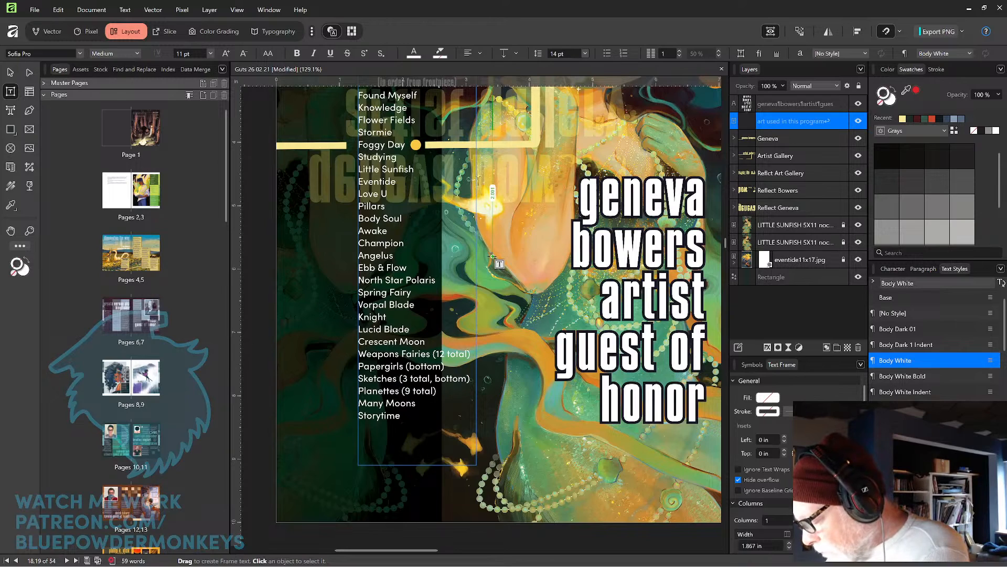
{"action": "key", "text": "Return"}
{"action": "type", "text": "Firewo"}
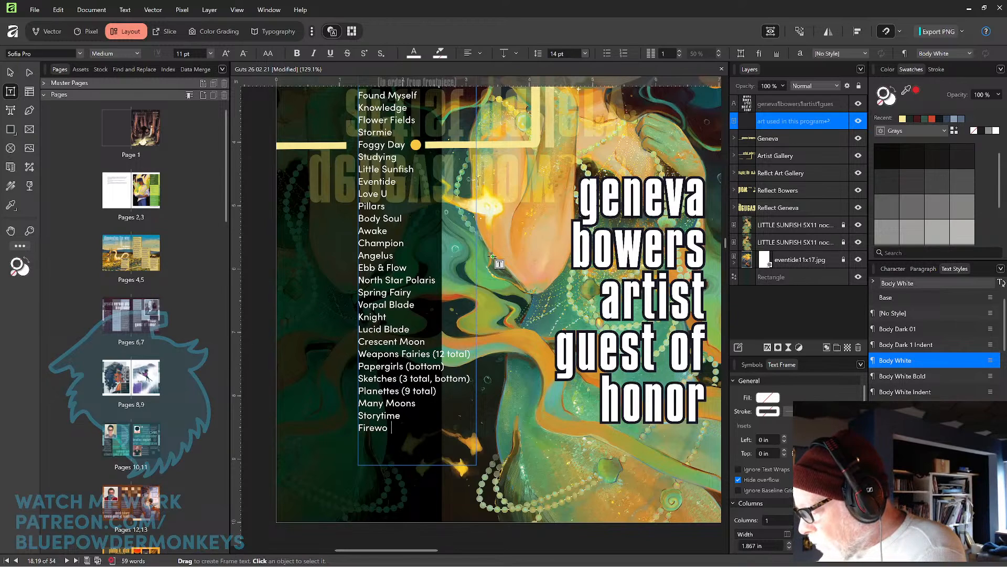
{"action": "type", "text": "rks"}
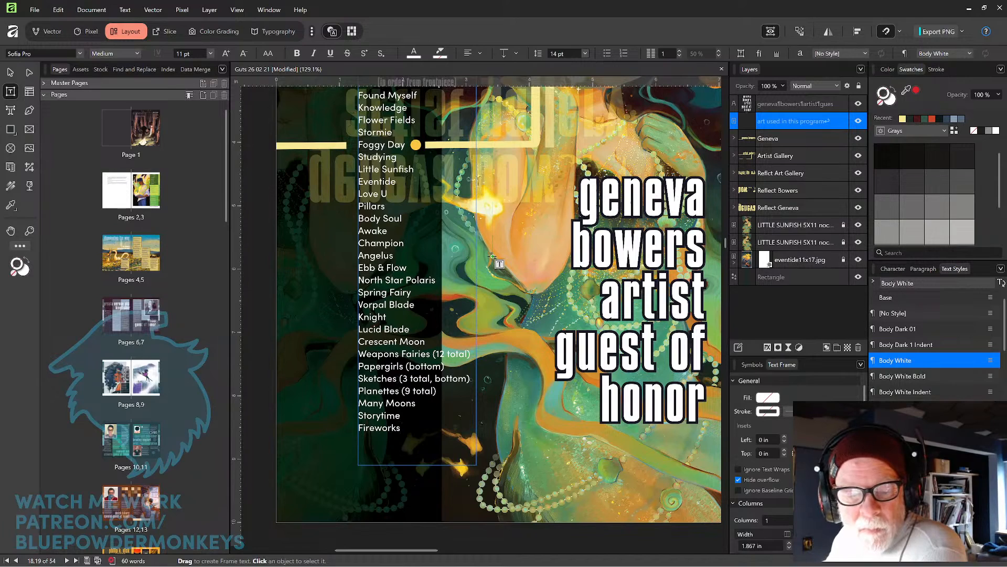
Add the entry 'Dusk Fairies' at the end of the artwork list.
{"action": "key", "text": "Return"}
{"action": "type", "text": "Du"}
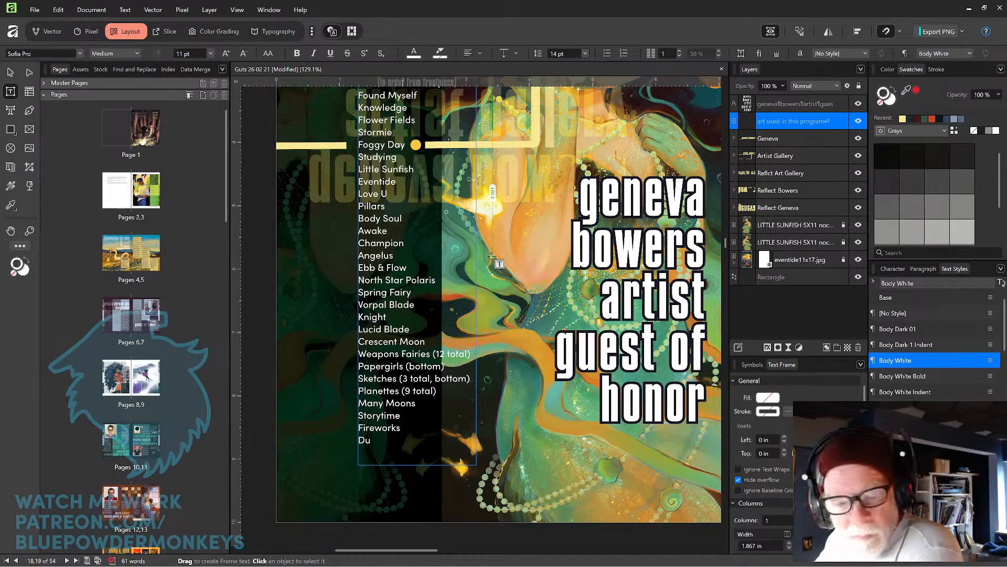
{"action": "type", "text": "sk"}
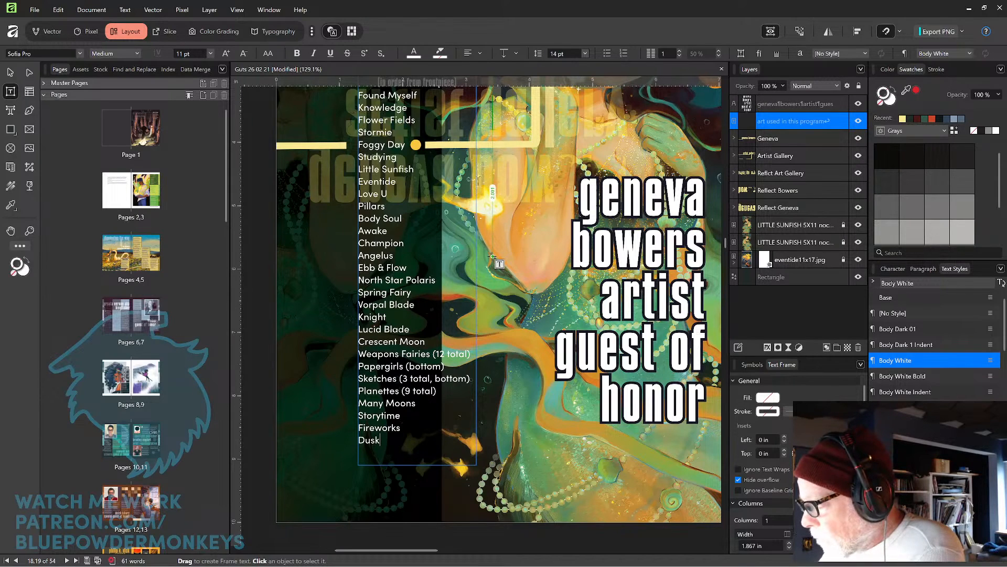
{"action": "type", "text": " Fairies"}
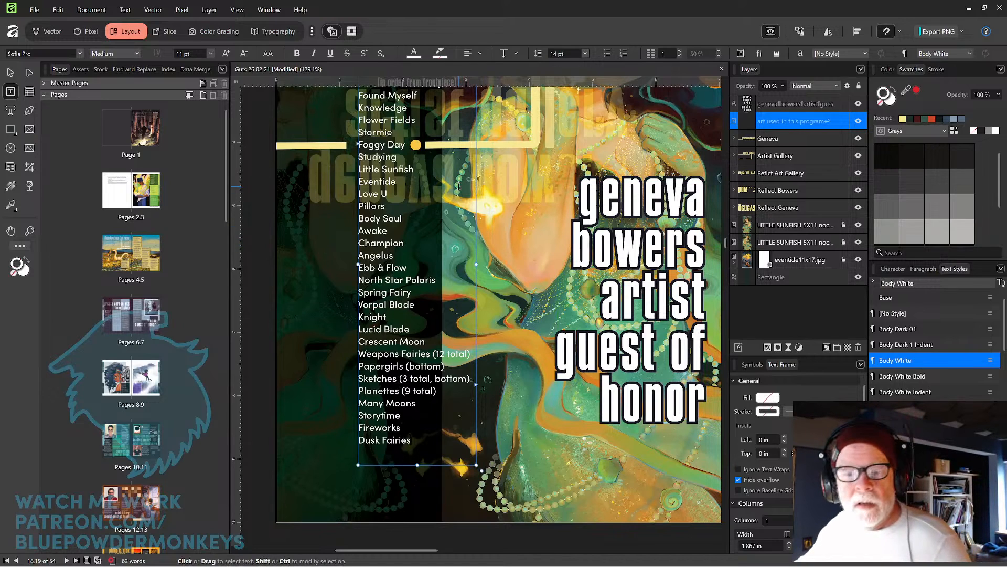
Lower the opacity of two letter curves inside the Reflect Geneva group to 50%.
{"action": "scroll", "coordinate": [459, 189], "scroll_direction": "up", "scroll_amount": 2}
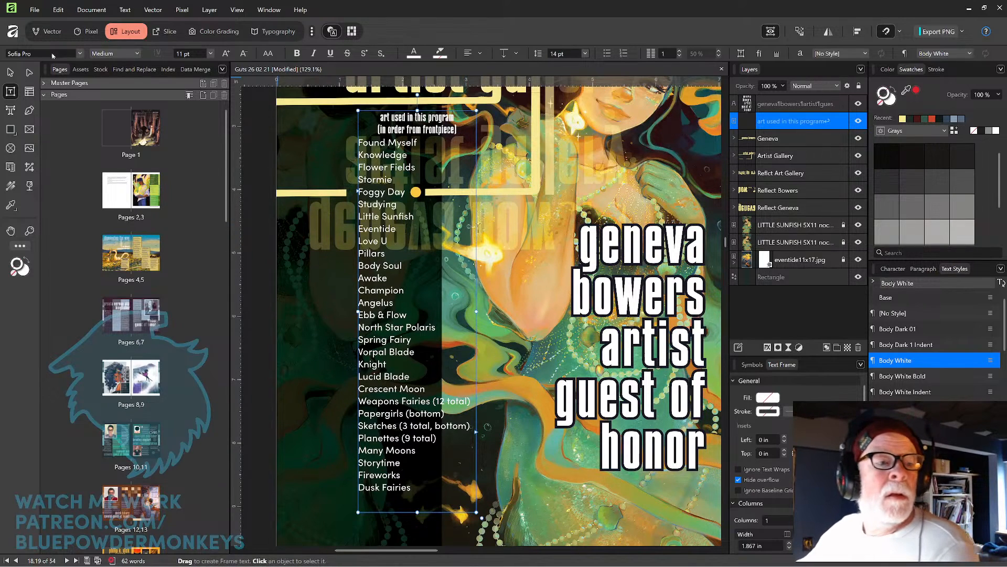
{"action": "left_click", "coordinate": [11, 73]}
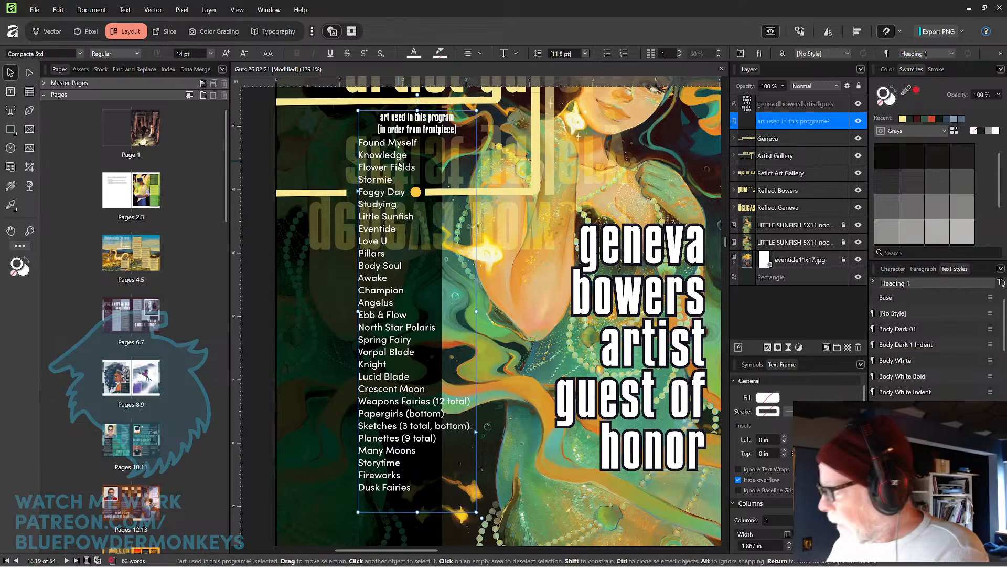
{"action": "key", "text": "ctrl+minus"}
{"action": "key", "text": "ctrl+minus"}
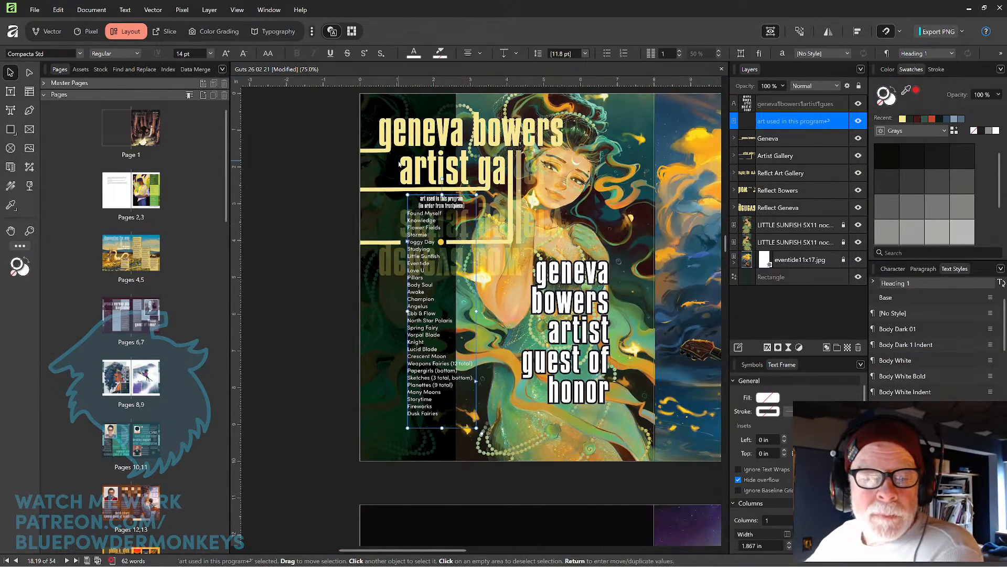
{"action": "left_click", "coordinate": [311, 225]}
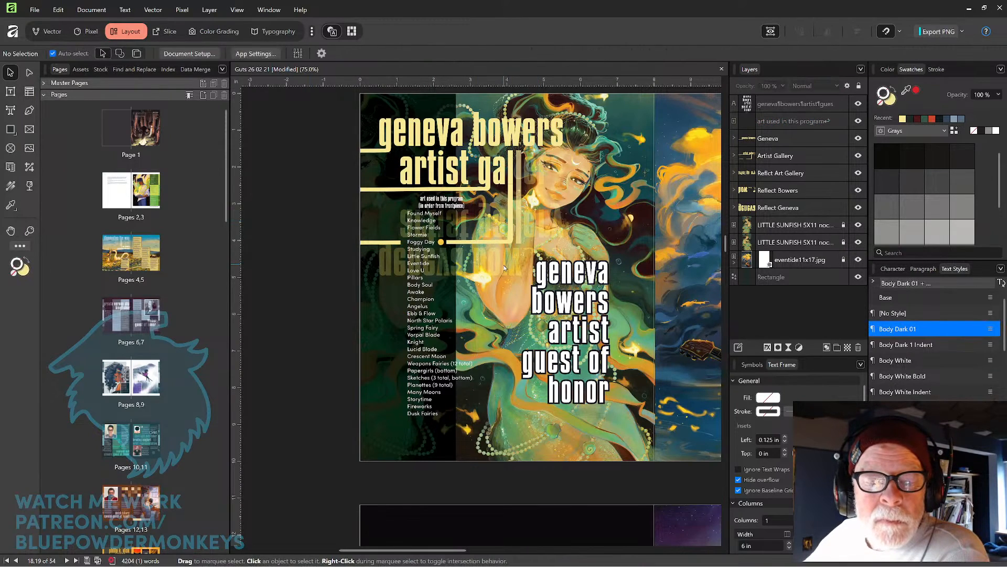
{"action": "left_click", "coordinate": [488, 266]}
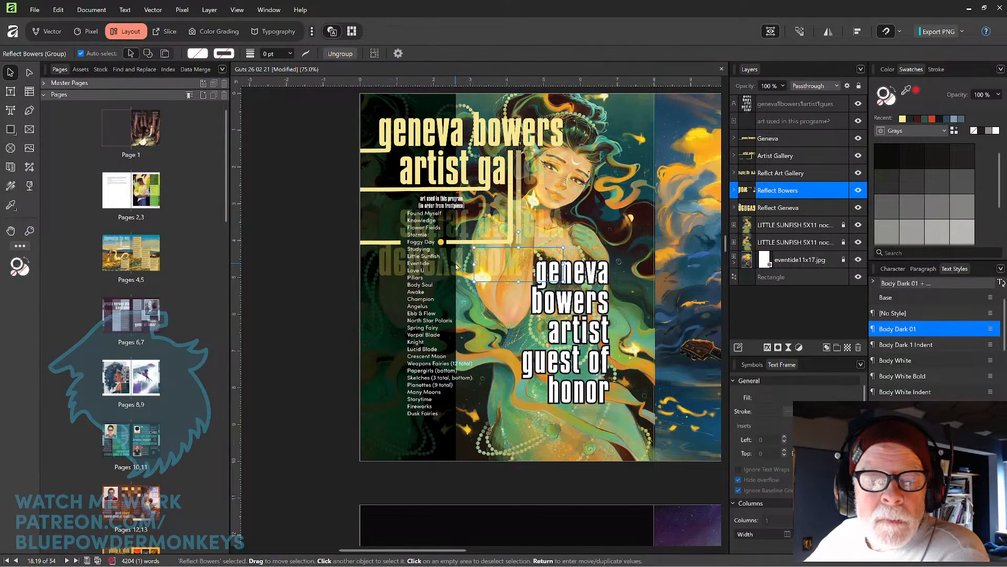
{"action": "left_click", "coordinate": [392, 266]}
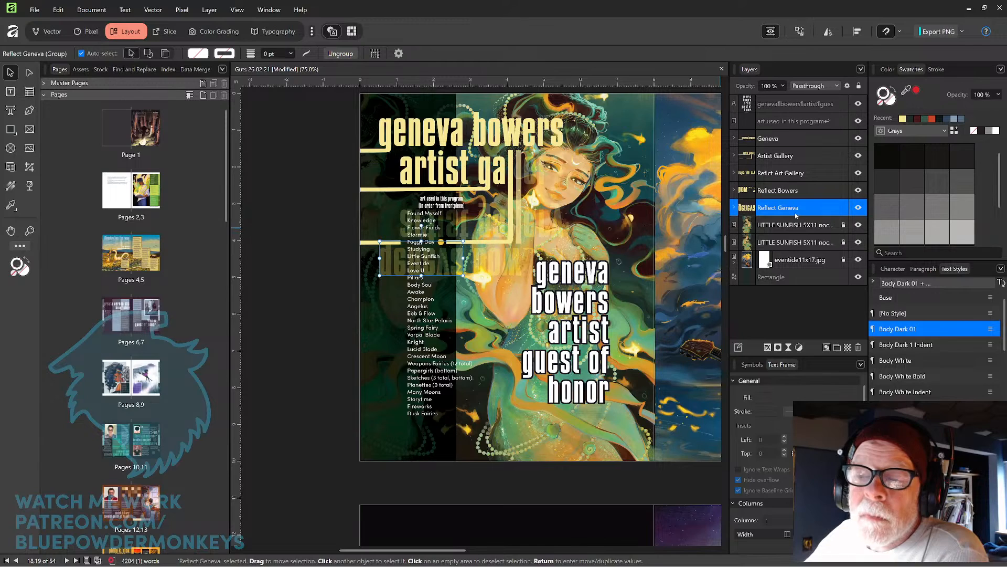
{"action": "double_click", "coordinate": [386, 266]}
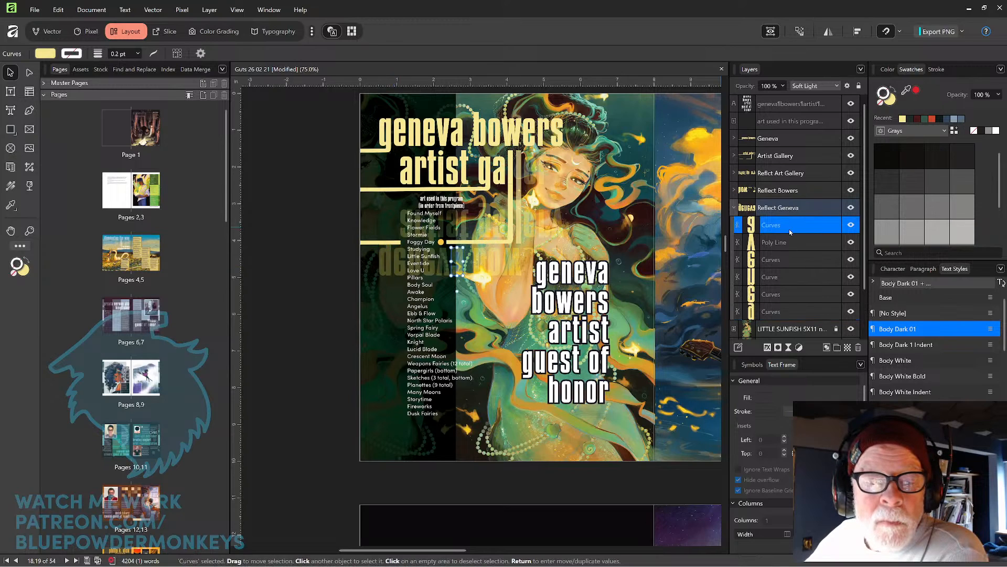
{"action": "left_click", "coordinate": [790, 243]}
{"action": "left_click", "coordinate": [790, 258]}
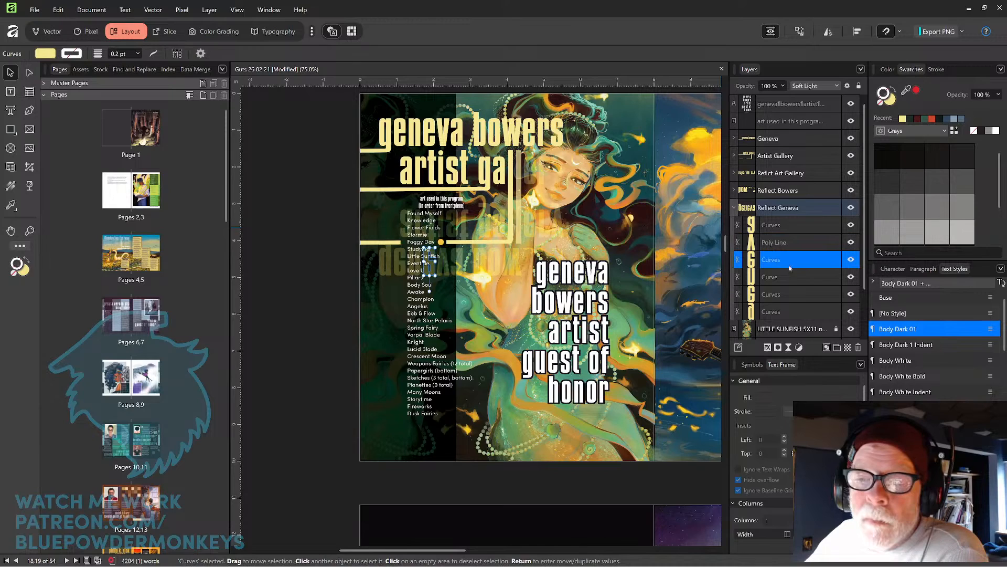
{"action": "left_click", "coordinate": [790, 278], "text": "shift"}
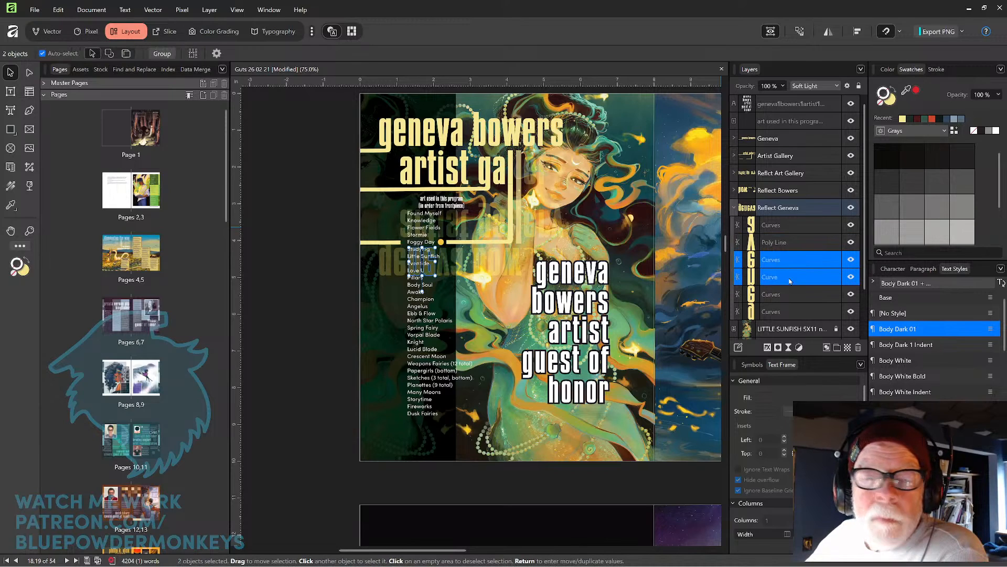
{"action": "left_click", "coordinate": [783, 86]}
{"action": "left_click_drag", "start_coordinate": [782, 98], "coordinate": [746, 99]}
{"action": "left_click", "coordinate": [307, 259]}
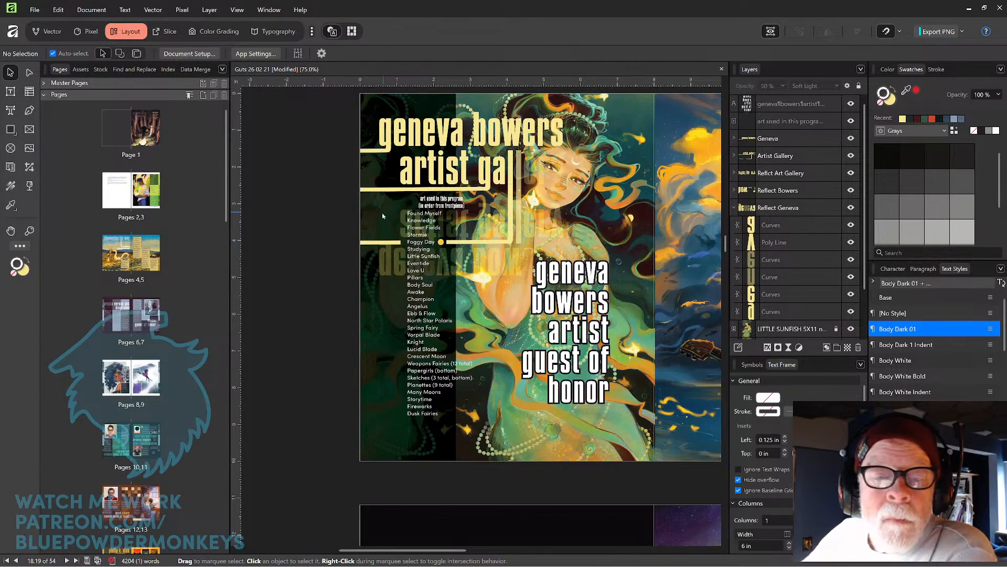
Lower the opacity of two letter curves inside the Reflect Art Gallery group to 50%.
{"action": "left_click", "coordinate": [403, 221]}
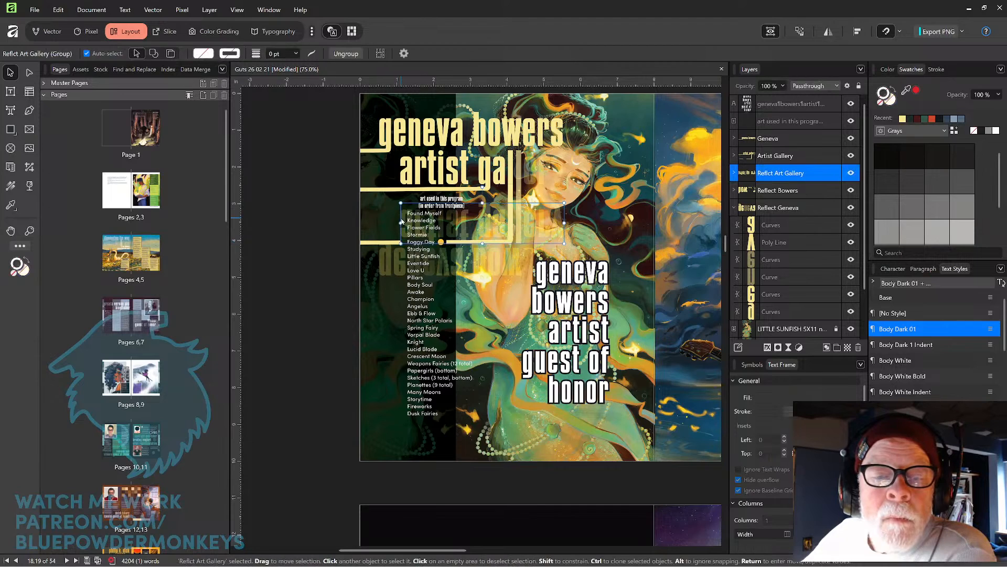
{"action": "double_click", "coordinate": [403, 221]}
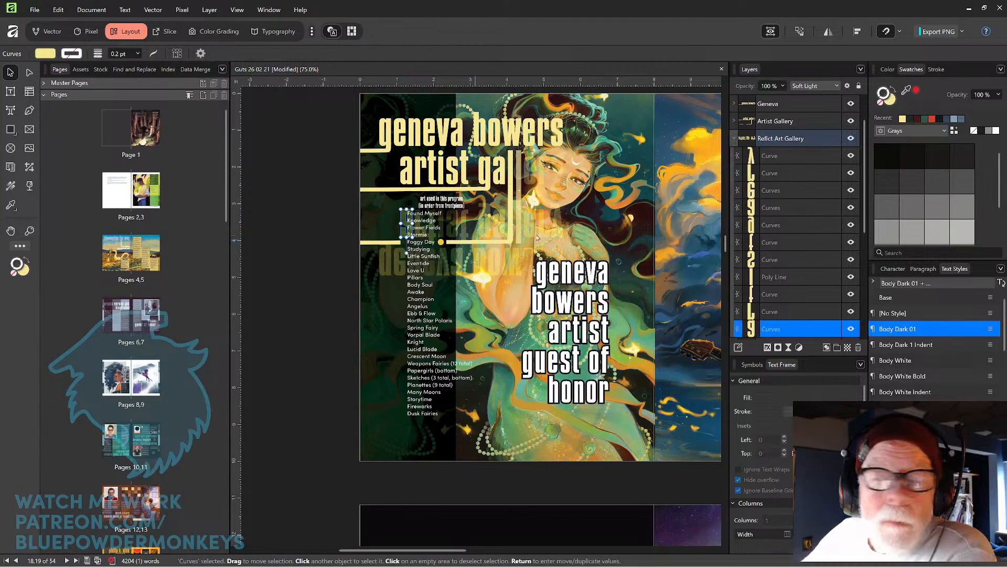
{"action": "left_click", "coordinate": [783, 311]}
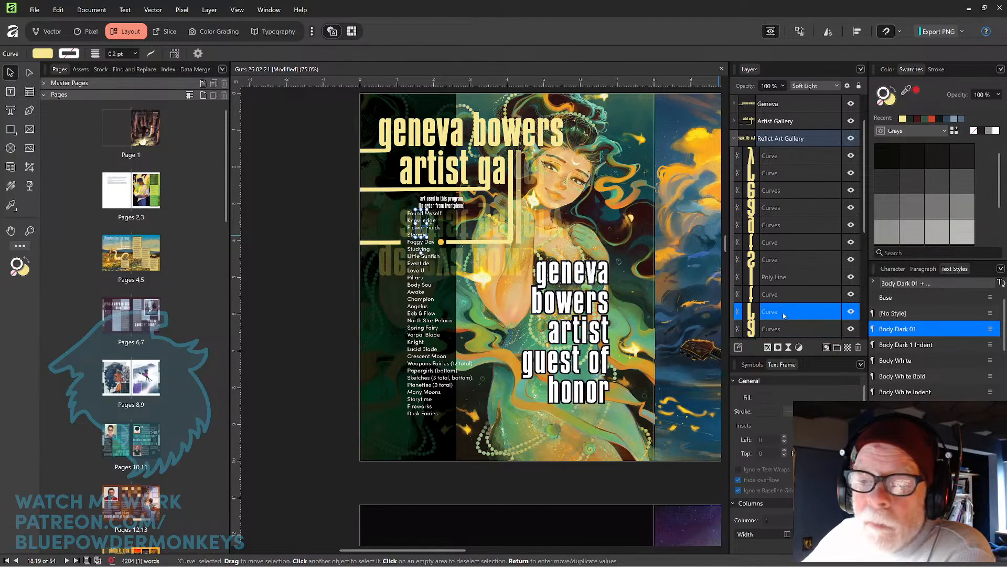
{"action": "left_click", "coordinate": [780, 294], "text": "shift"}
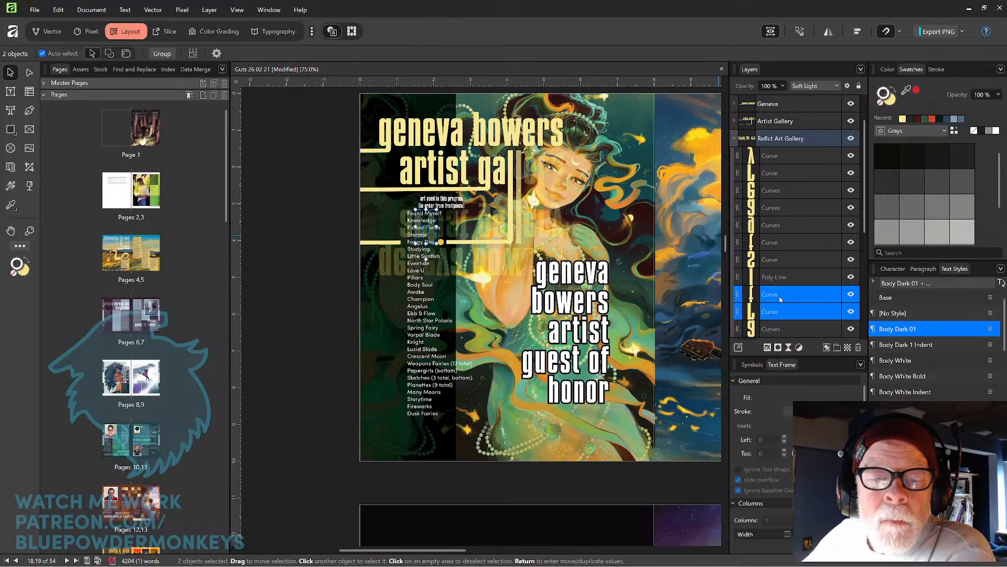
{"action": "left_click", "coordinate": [783, 329], "text": "shift"}
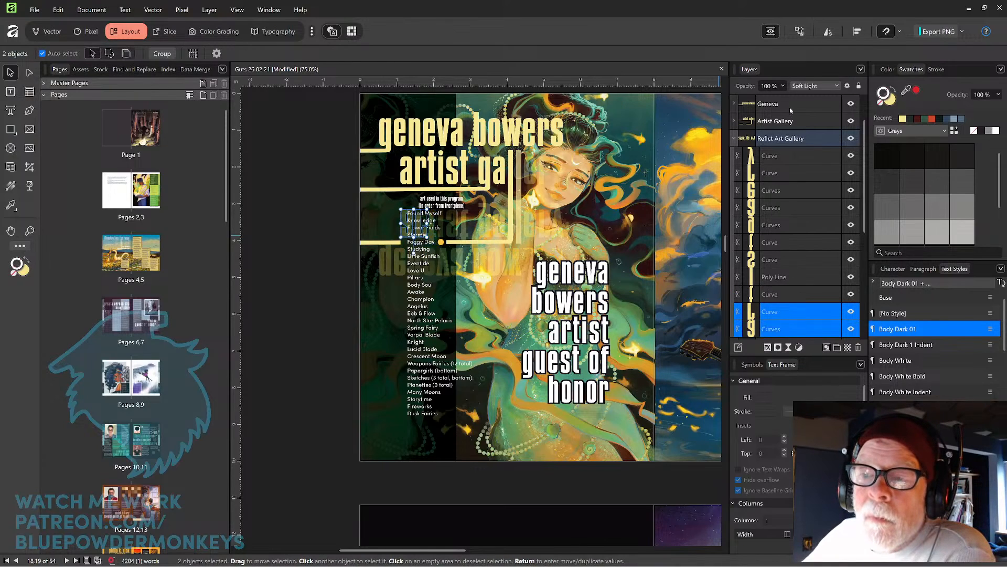
{"action": "left_click", "coordinate": [782, 86]}
{"action": "left_click_drag", "start_coordinate": [782, 98], "coordinate": [746, 104]}
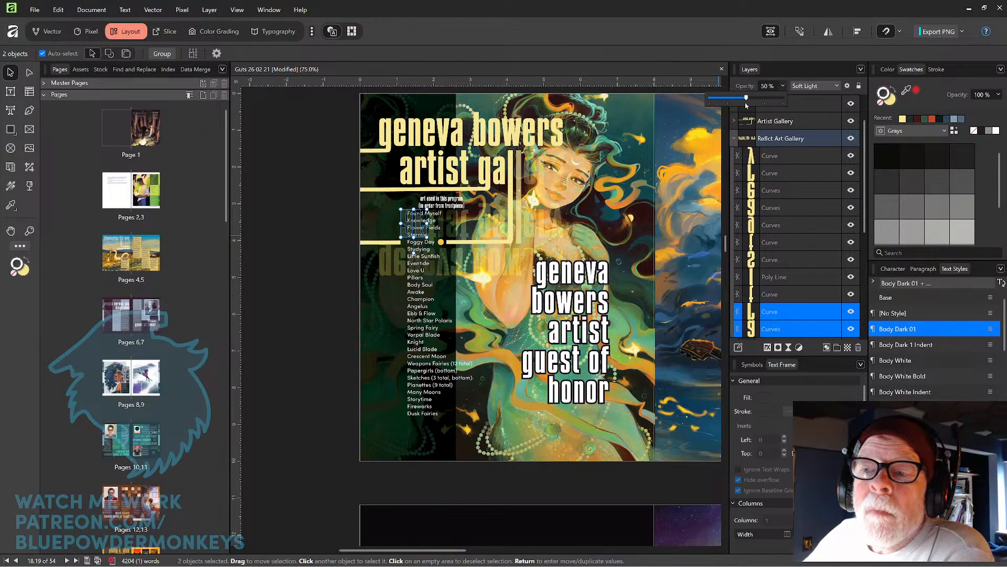
{"action": "left_click", "coordinate": [295, 241]}
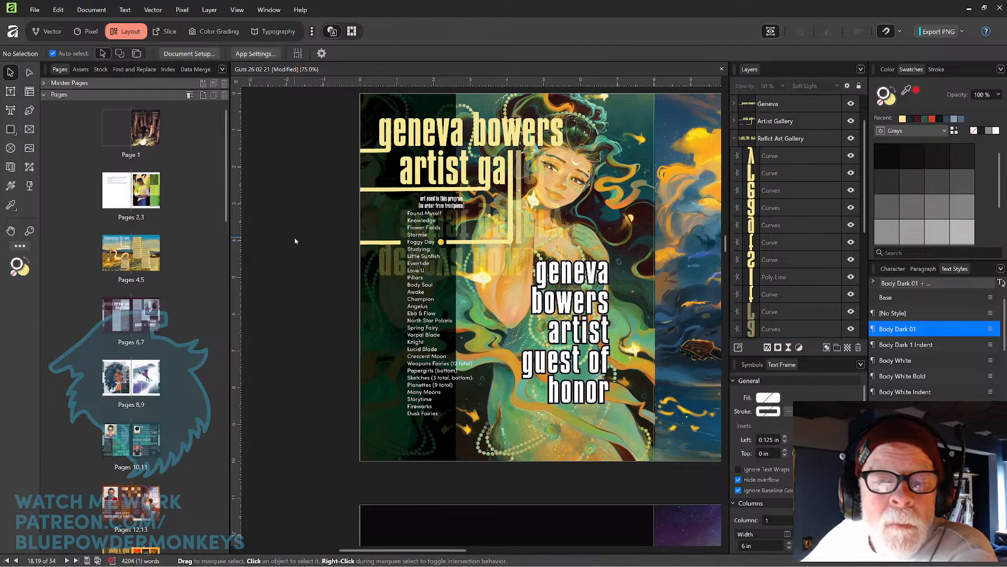
Right-align the artwork list text frame and move it left toward the page edge.
{"action": "left_click", "coordinate": [417, 317]}
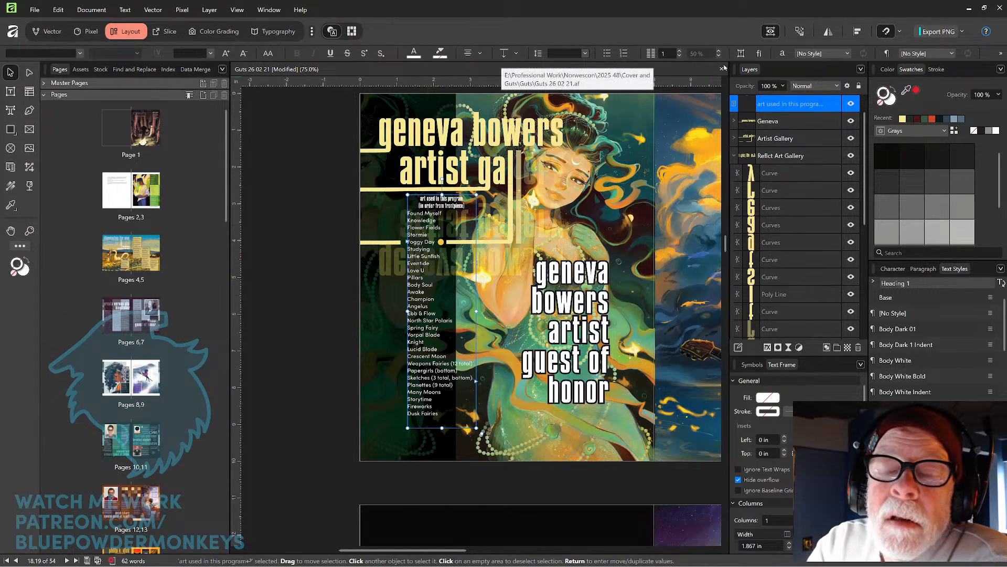
{"action": "left_click", "coordinate": [480, 53]}
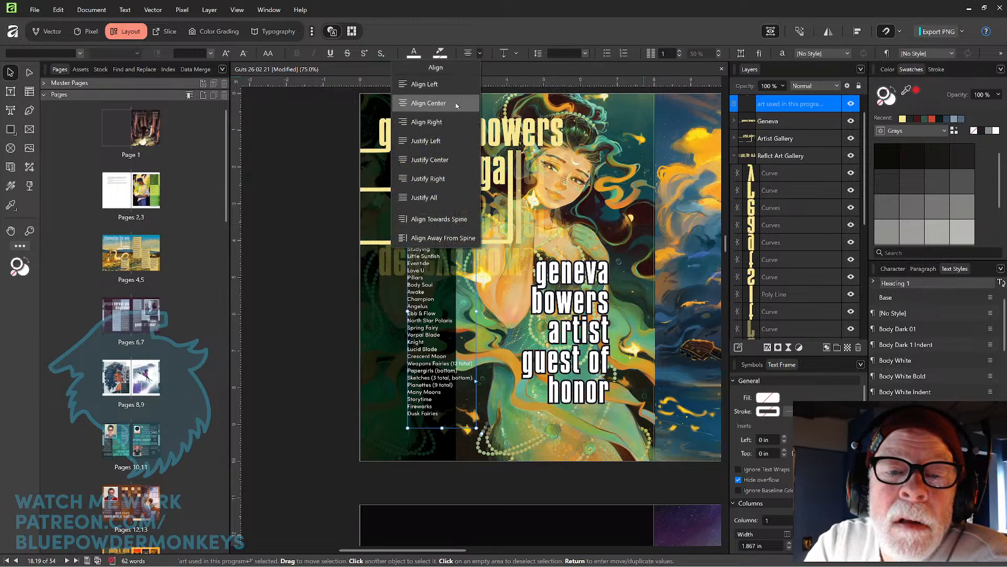
{"action": "left_click", "coordinate": [444, 122]}
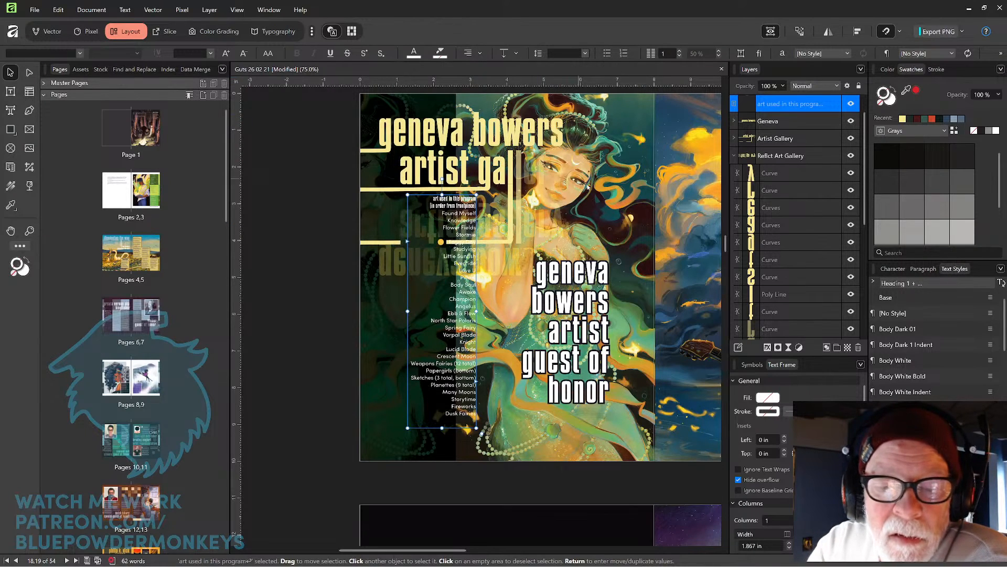
{"action": "left_click_drag", "start_coordinate": [466, 397], "coordinate": [424, 397]}
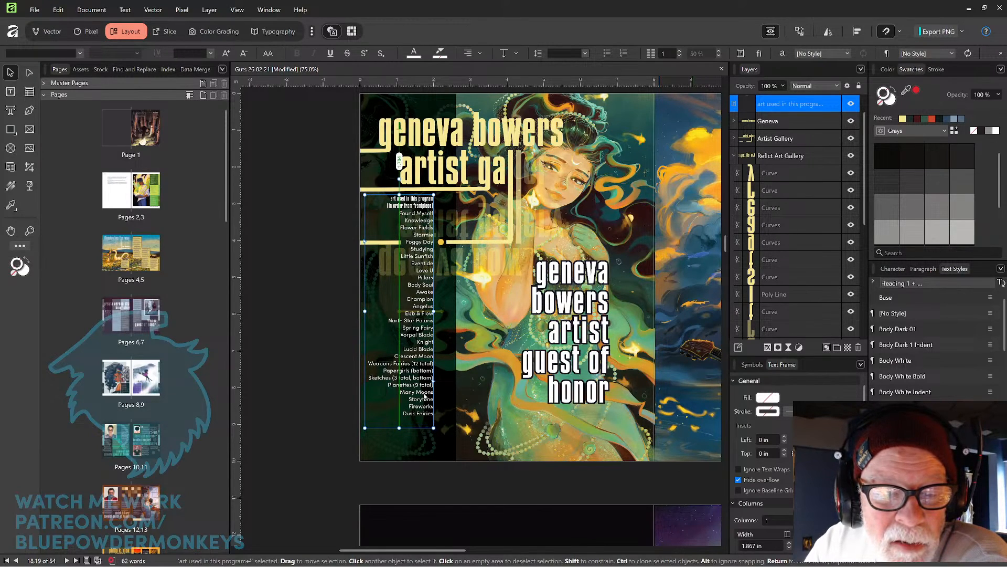
{"action": "left_click", "coordinate": [322, 432]}
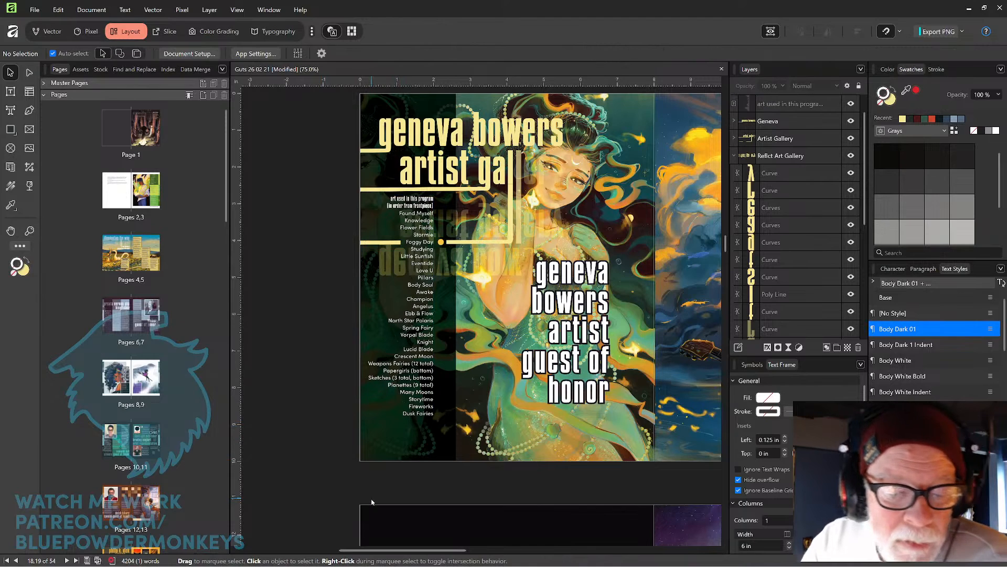
Remove '(12 total)' from 'Weapons Fairies' and '3 total,' from the Sketches entry in the list.
{"action": "left_click", "coordinate": [10, 92]}
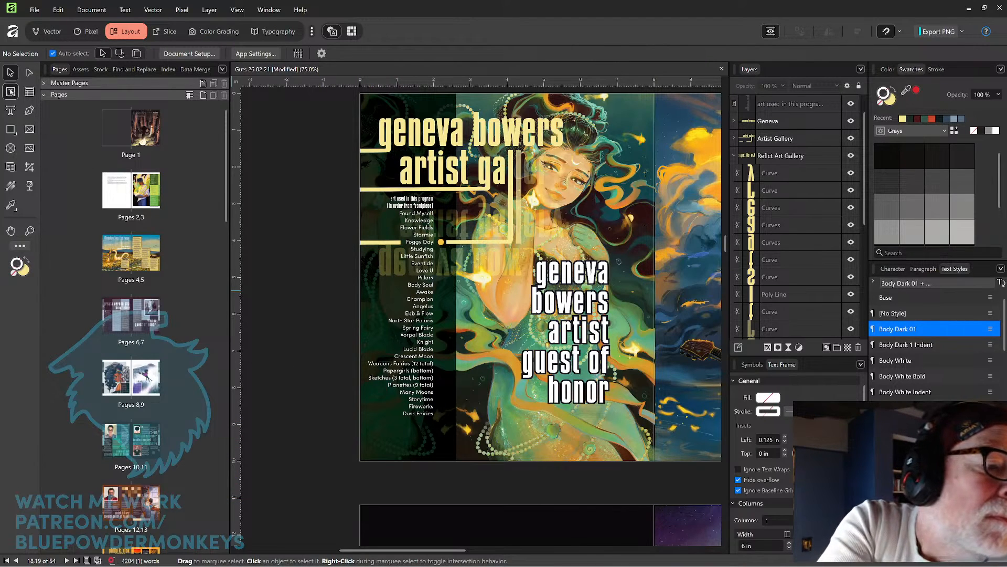
{"action": "left_click", "coordinate": [415, 355]}
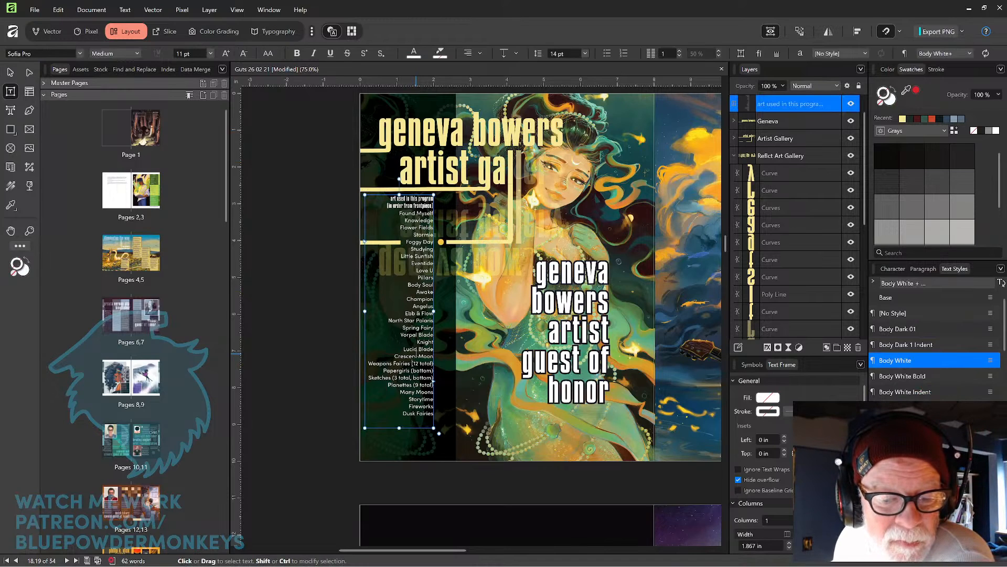
{"action": "key", "text": "Down"}
{"action": "key", "text": "Down"}
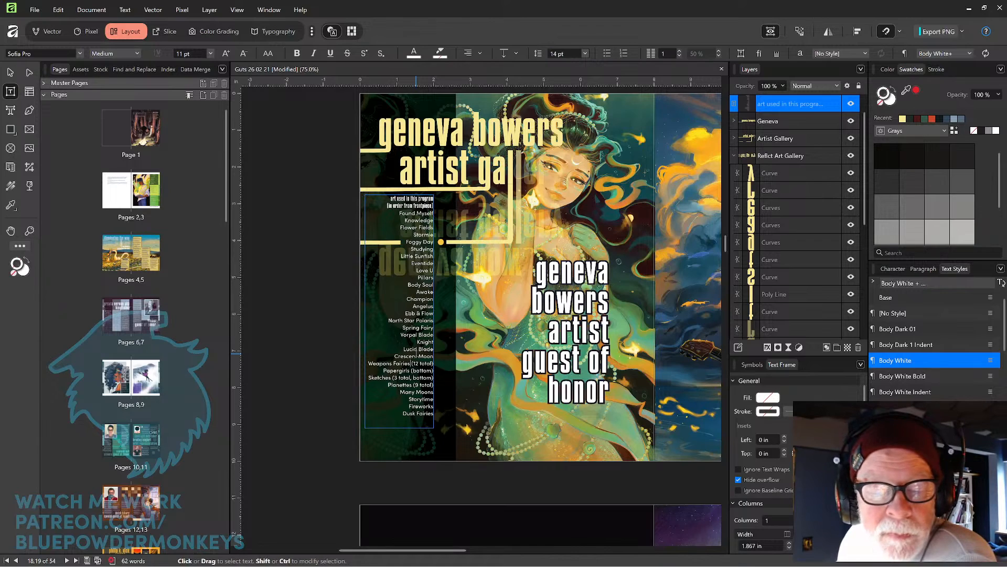
{"action": "key", "text": "ctrl+shift+Right"}
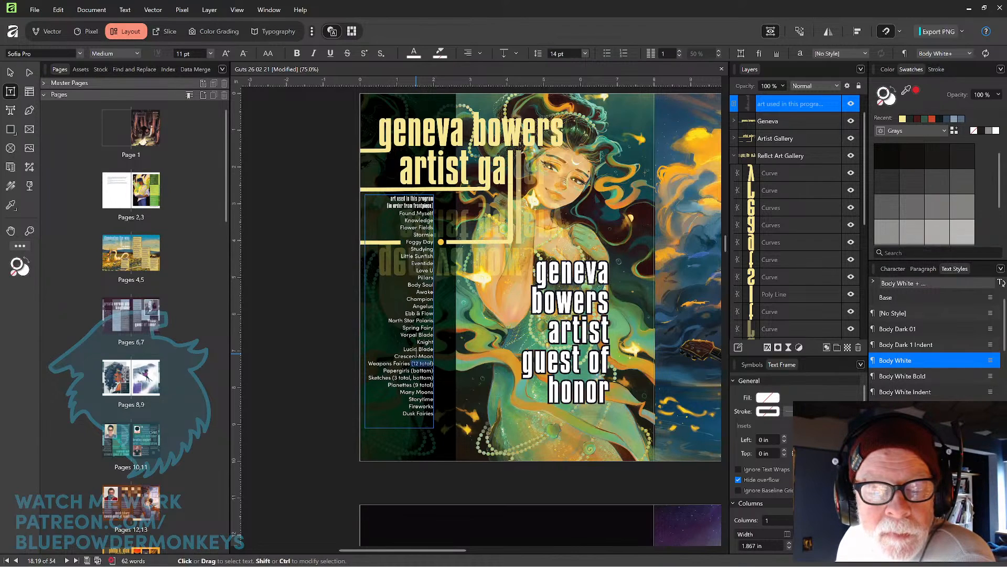
{"action": "key", "text": "Delete"}
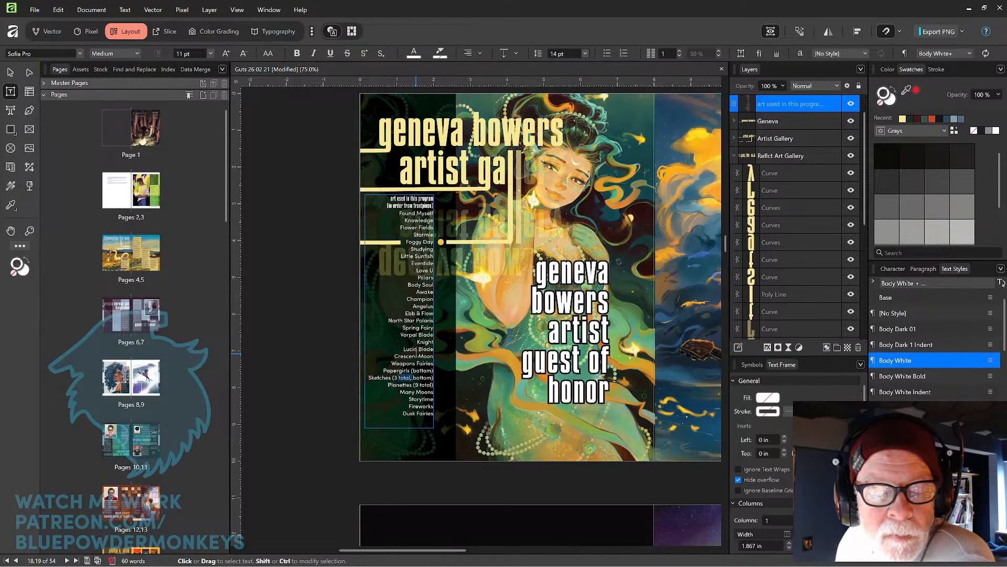
{"action": "key", "text": "Delete"}
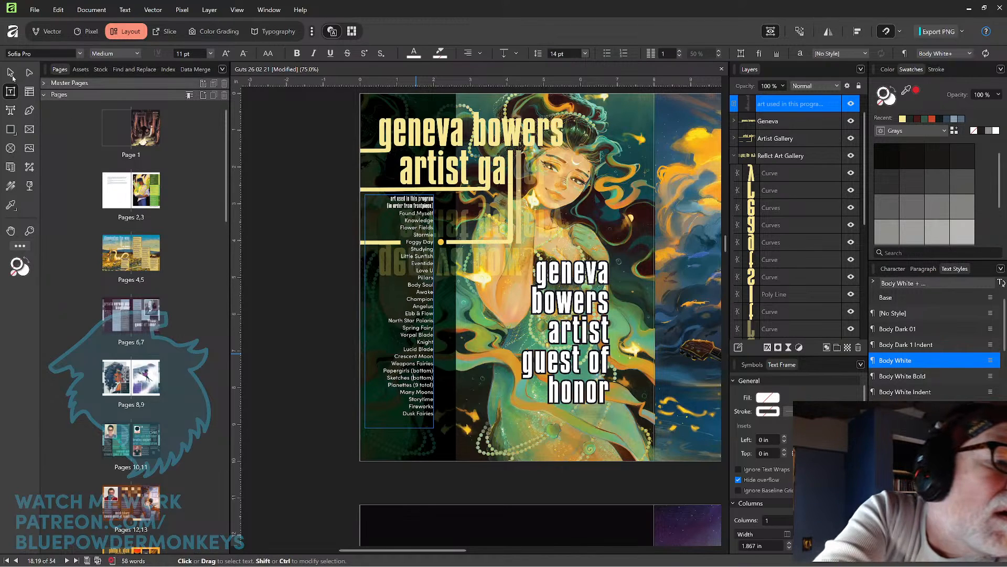
{"action": "key", "text": "Escape"}
Left-align the 'geneva bowers artist guest of honor' title text and move its frame left beside the artwork list.
{"action": "left_click", "coordinate": [574, 320]}
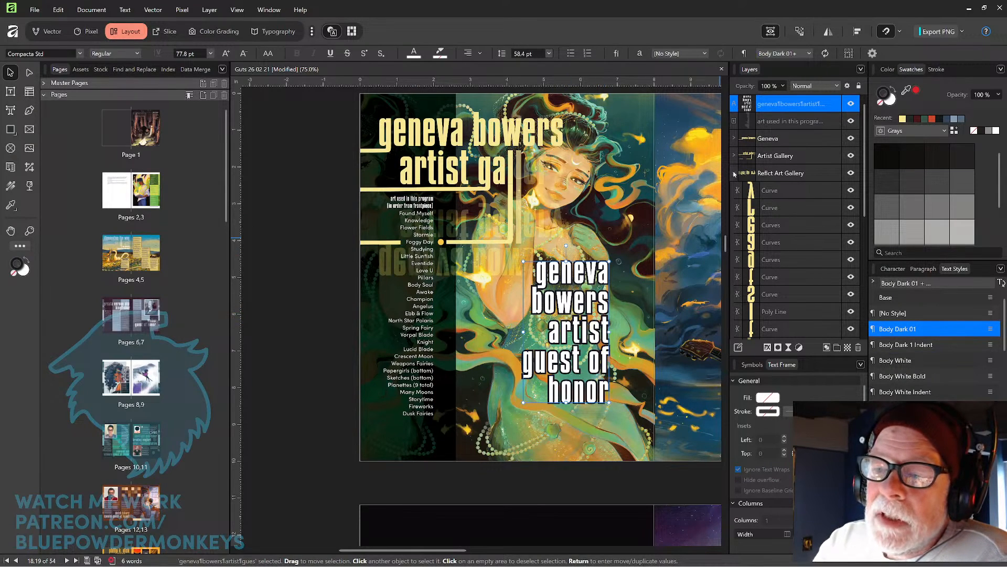
{"action": "left_click", "coordinate": [734, 173]}
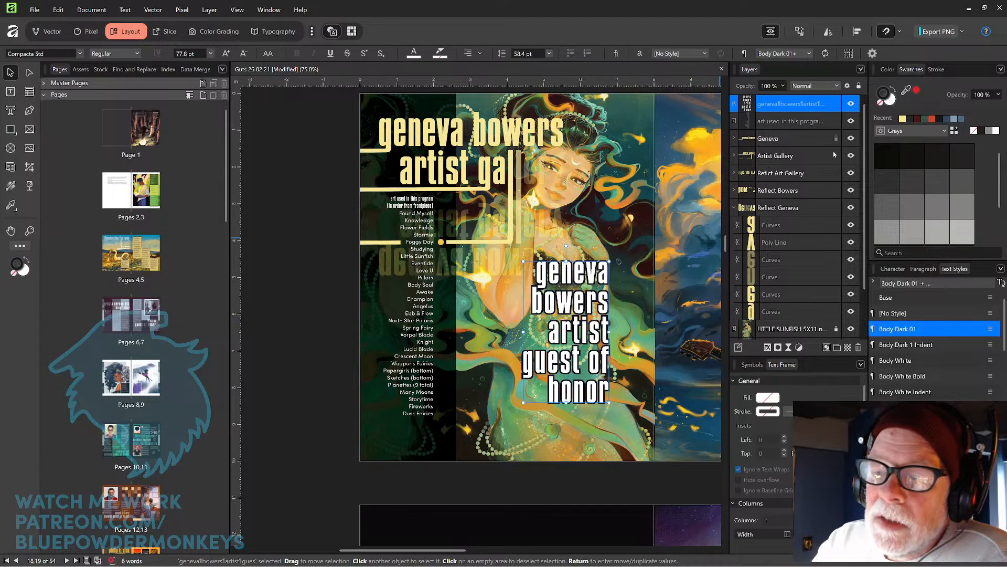
{"action": "left_click", "coordinate": [734, 208]}
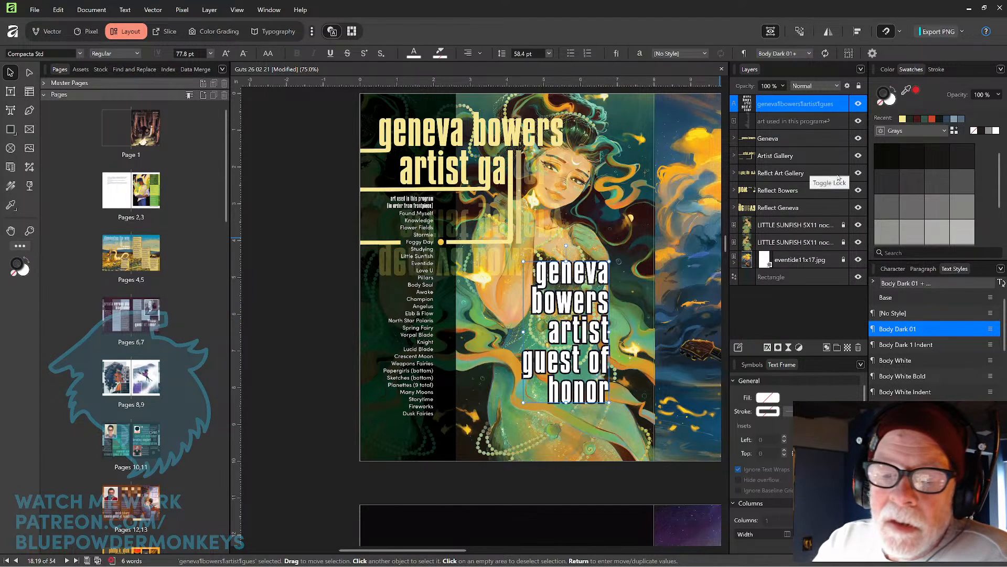
{"action": "left_click", "coordinate": [480, 53]}
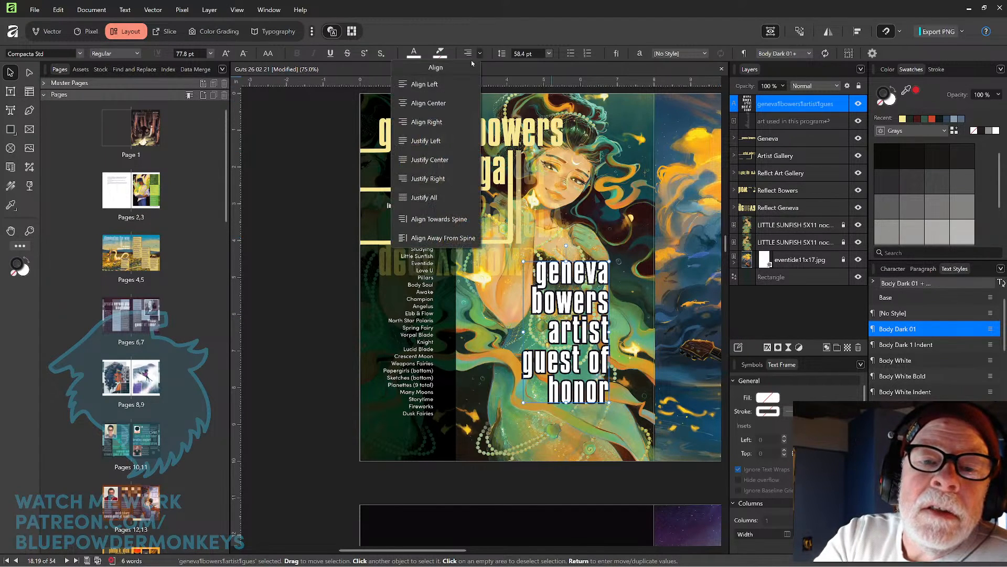
{"action": "left_click", "coordinate": [415, 84]}
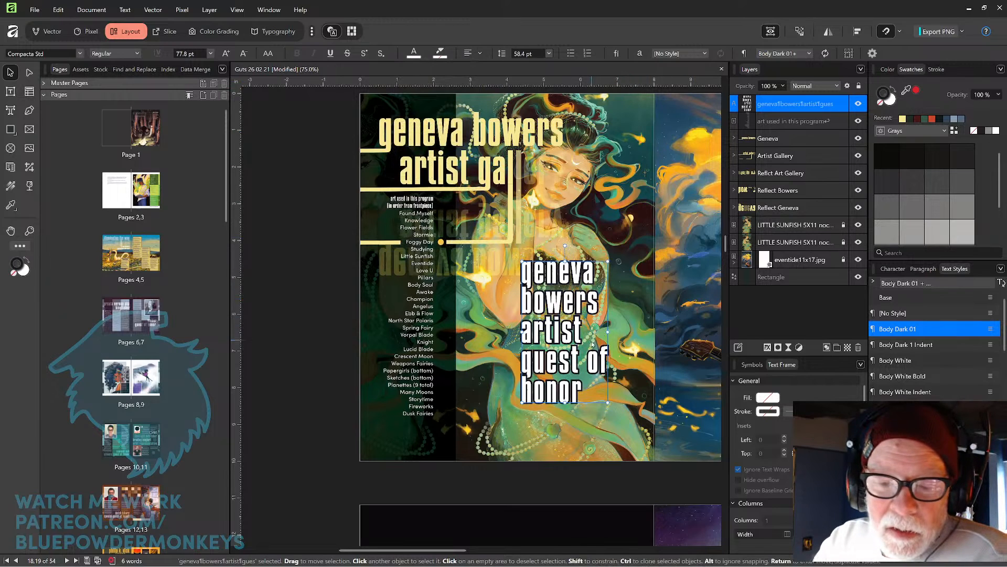
{"action": "left_click_drag", "start_coordinate": [579, 355], "coordinate": [502, 370]}
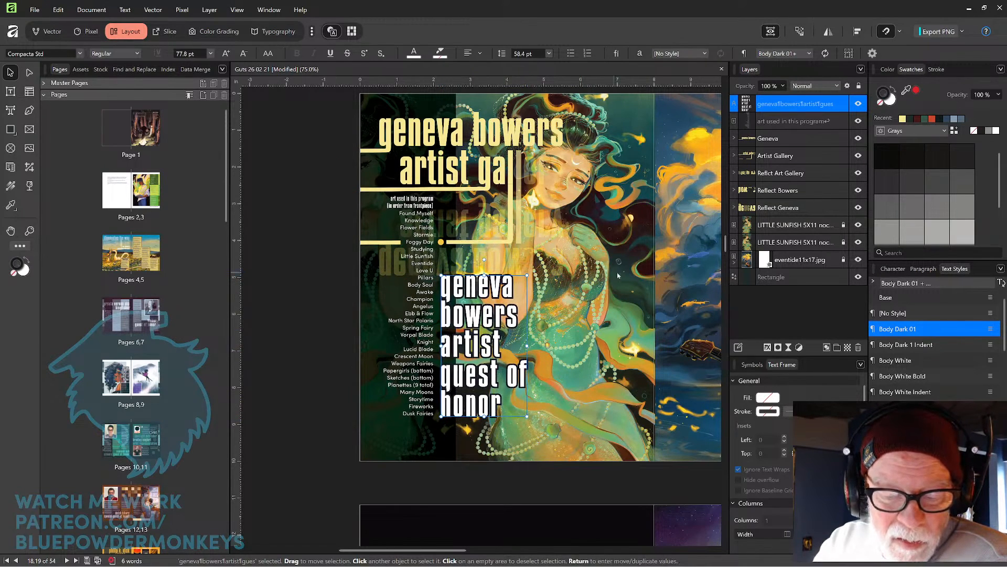
{"action": "mouse_move", "coordinate": [582, 341]}
{"action": "left_mouse_down"}
{"action": "mouse_move", "coordinate": [581, 311]}
{"action": "mouse_move", "coordinate": [573, 328]}
{"action": "left_mouse_up"}
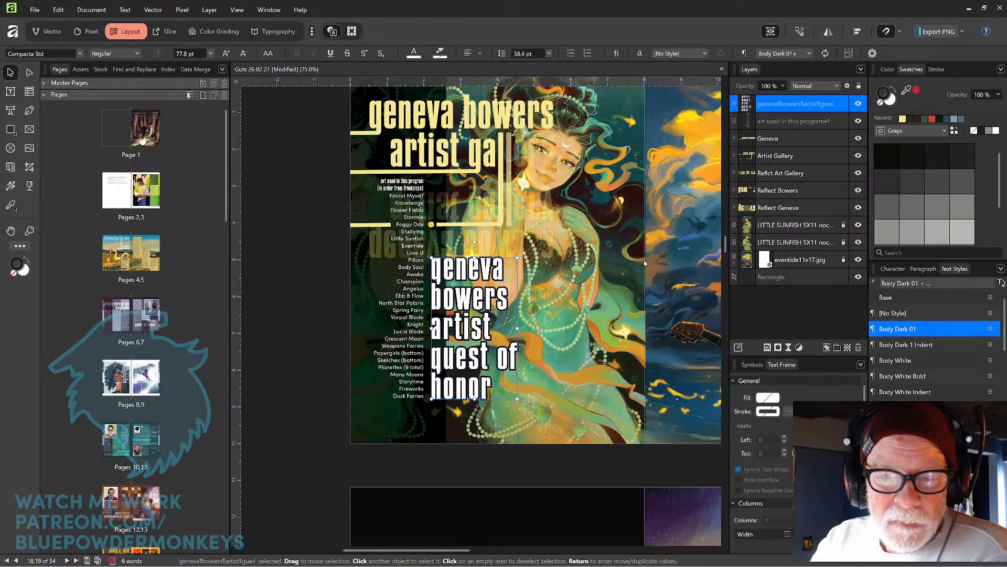
Try lowering the first letter curve inside the Geneva group to about 25% opacity.
{"action": "scroll", "coordinate": [608, 286], "scroll_direction": "up", "scroll_amount": 1}
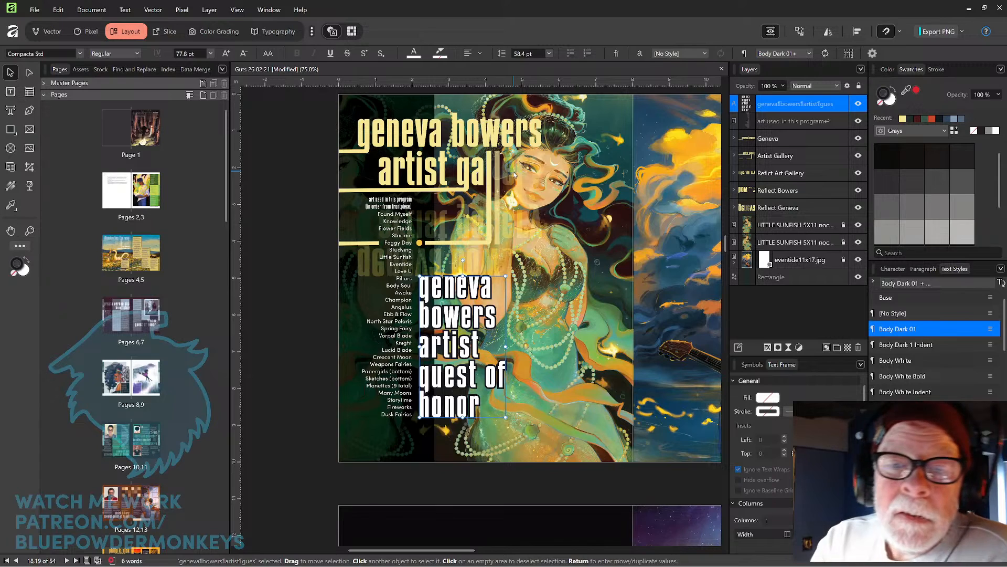
{"action": "left_click", "coordinate": [538, 138]}
{"action": "left_click", "coordinate": [538, 138]}
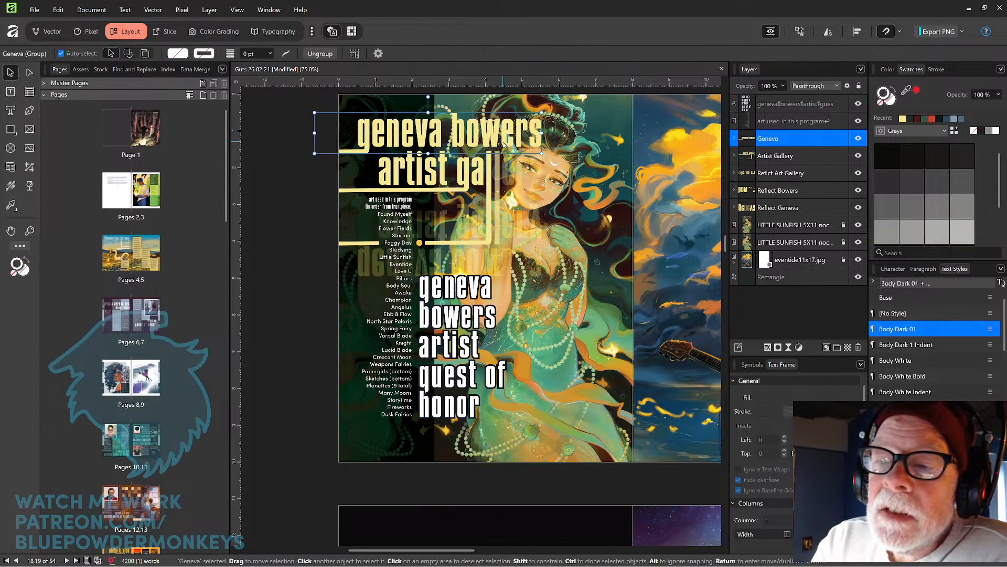
{"action": "left_click", "coordinate": [532, 139]}
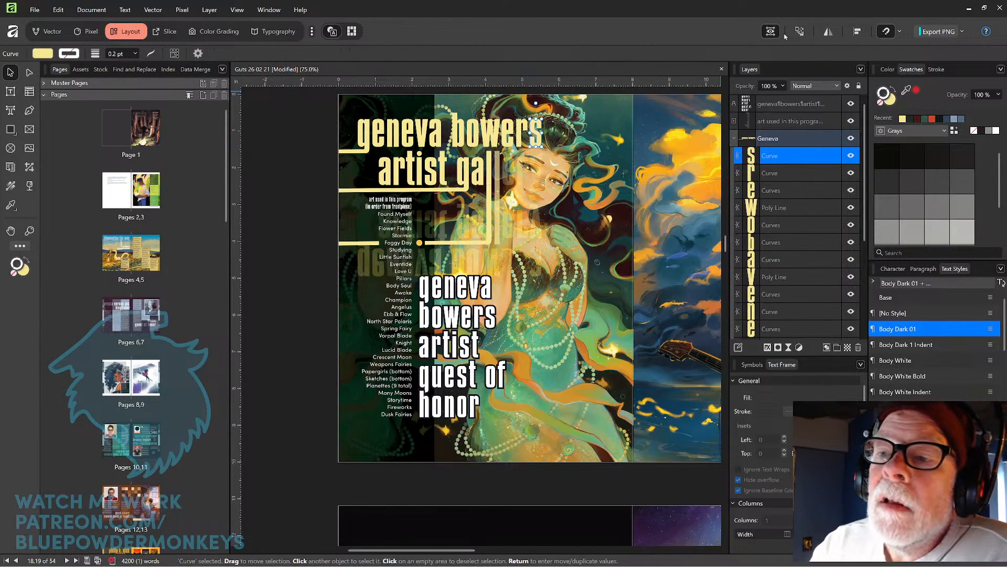
{"action": "left_click", "coordinate": [783, 86]}
{"action": "left_click_drag", "start_coordinate": [785, 98], "coordinate": [730, 111]}
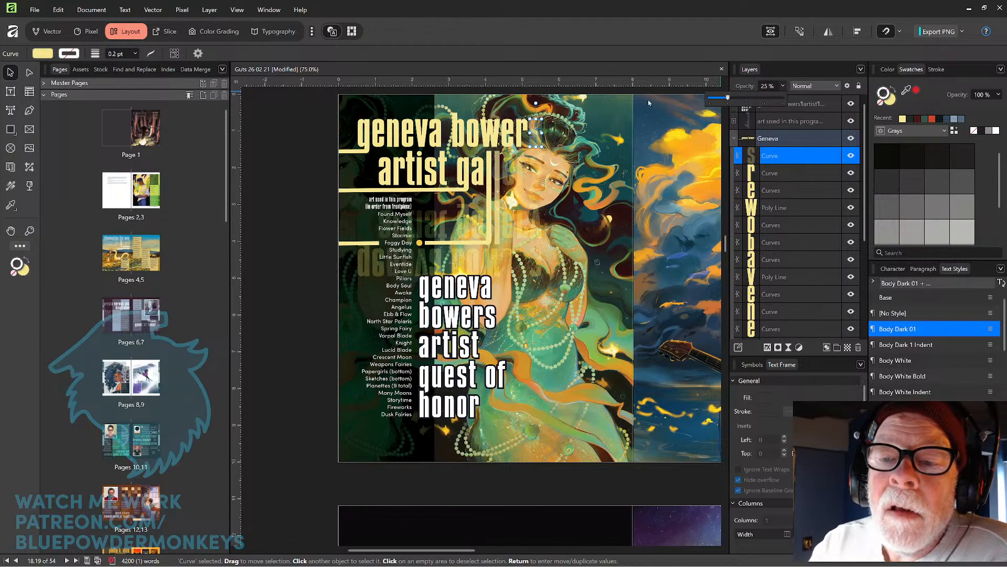
{"action": "left_click", "coordinate": [296, 272]}
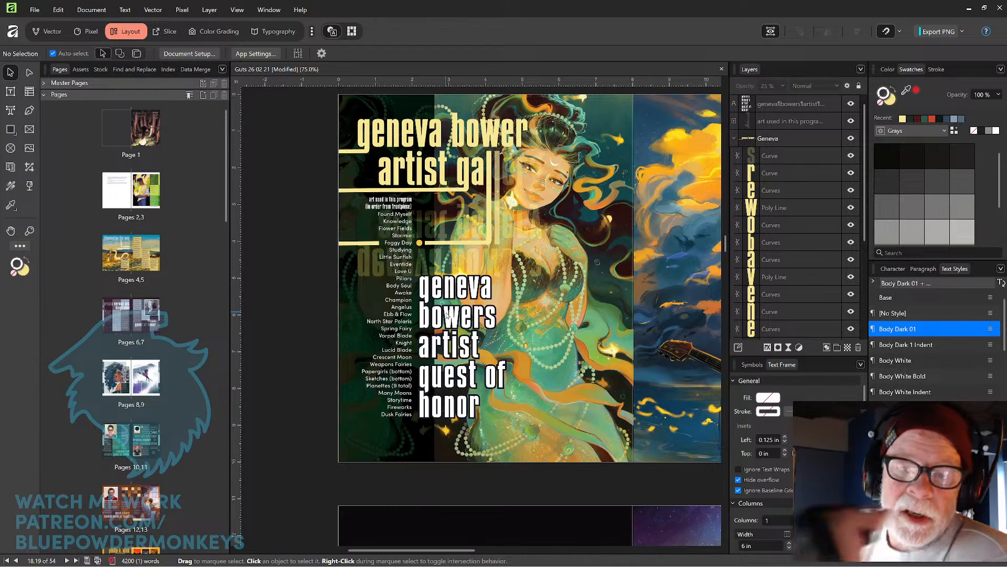
Set the first two letter curves in the Geneva group to 35% and 45% opacity.
{"action": "left_click", "coordinate": [543, 145]}
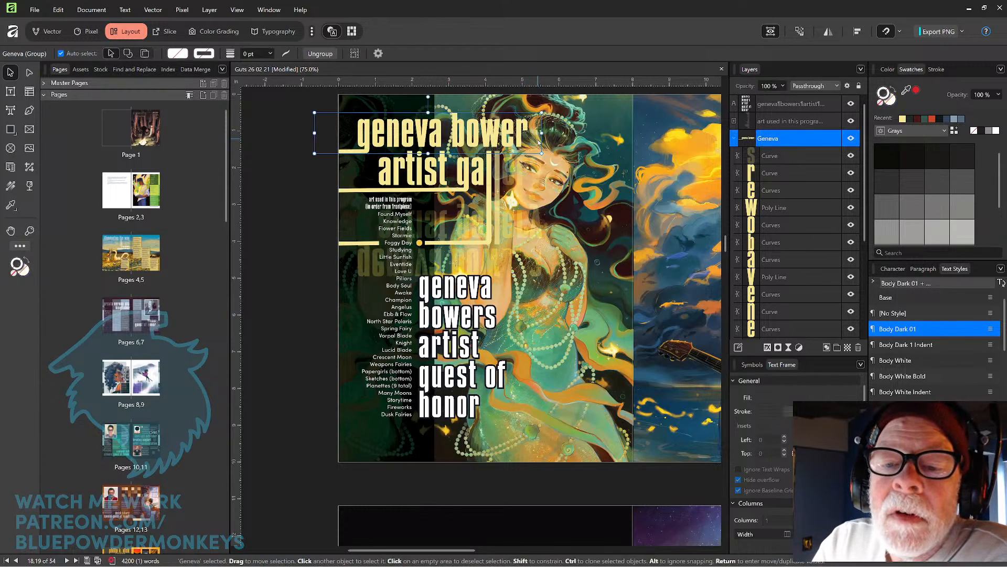
{"action": "double_click", "coordinate": [539, 142]}
{"action": "left_click", "coordinate": [773, 86]}
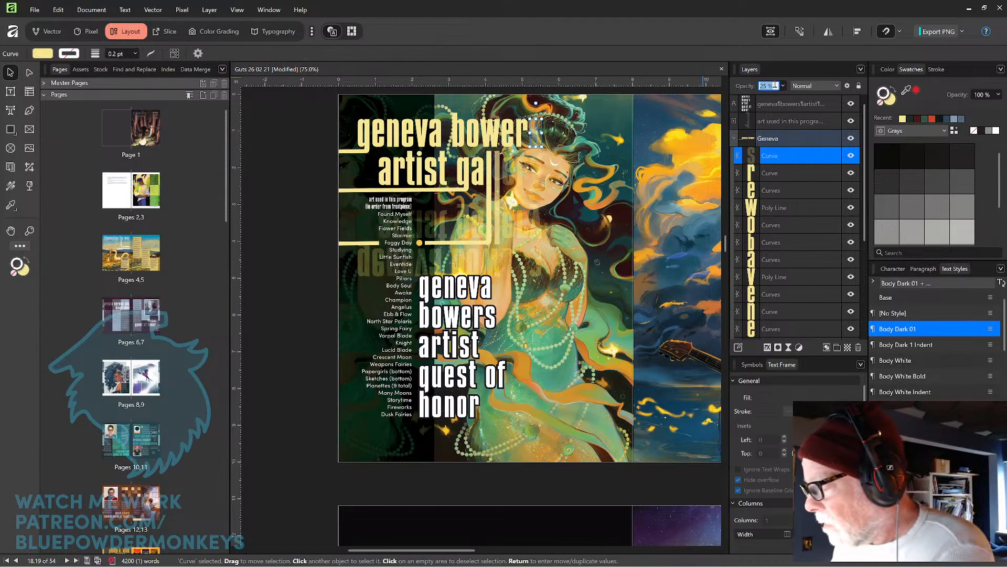
{"action": "type", "text": "35"}
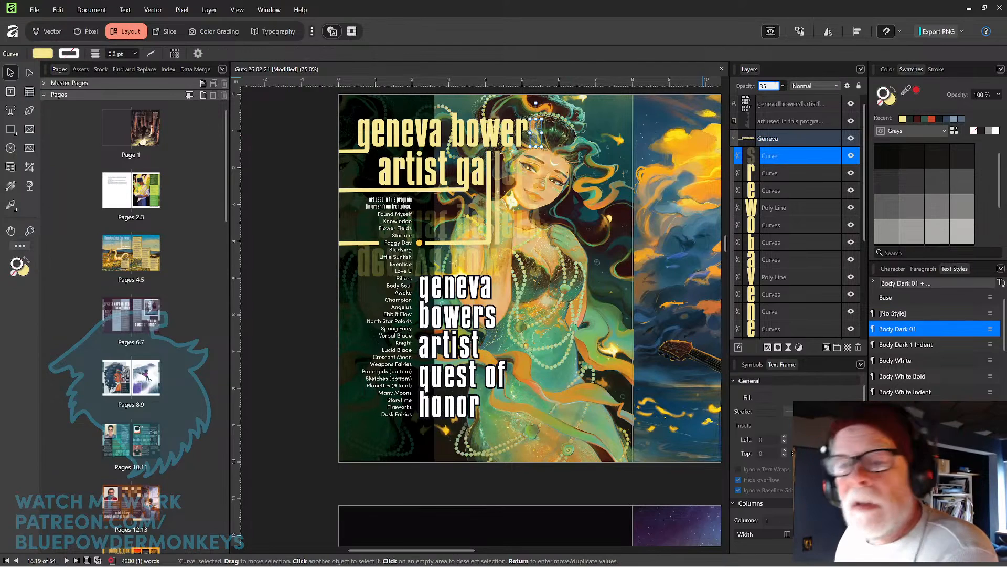
{"action": "key", "text": "Return"}
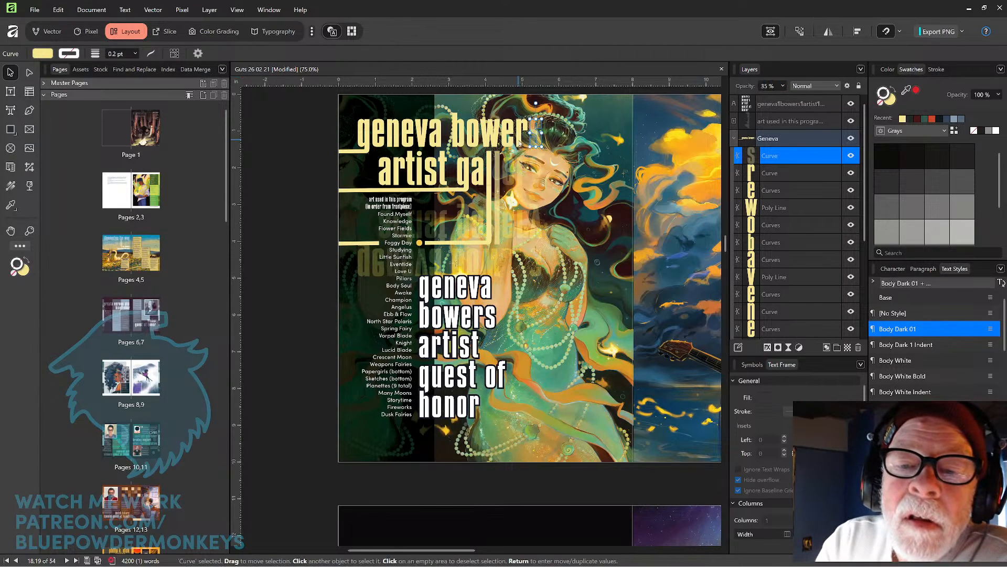
{"action": "left_click", "coordinate": [521, 137]}
{"action": "left_click", "coordinate": [777, 88]}
{"action": "type", "text": "45"}
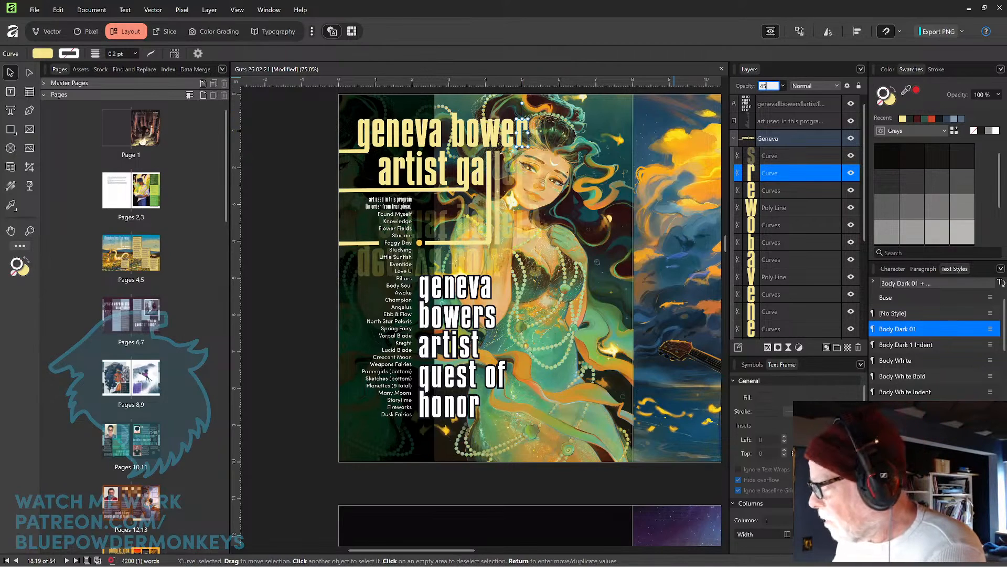
{"action": "key", "text": "Return"}
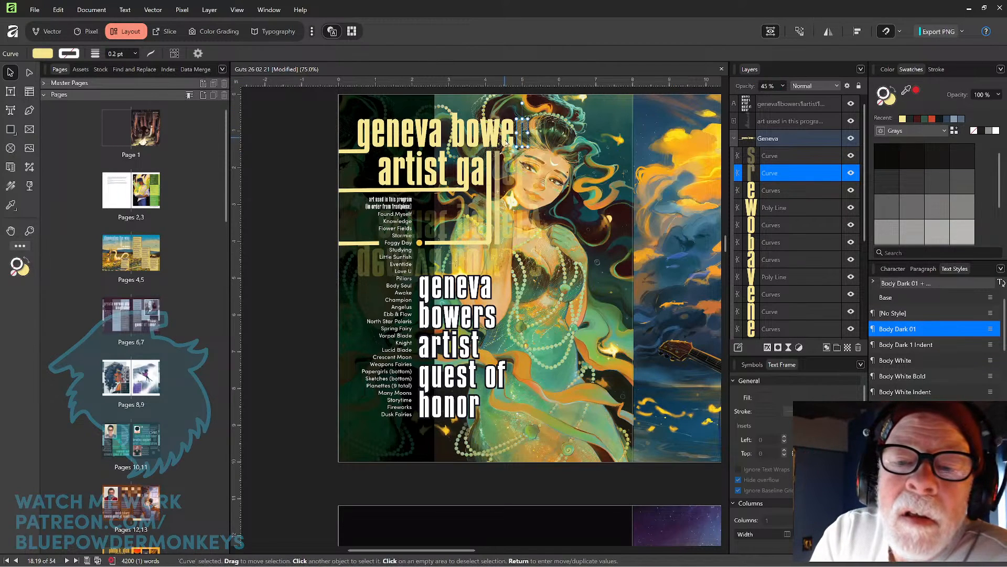
Set the next two letter shapes in the Geneva group to 55% and 65% opacity.
{"action": "left_click", "coordinate": [506, 129]}
{"action": "left_click", "coordinate": [770, 87]}
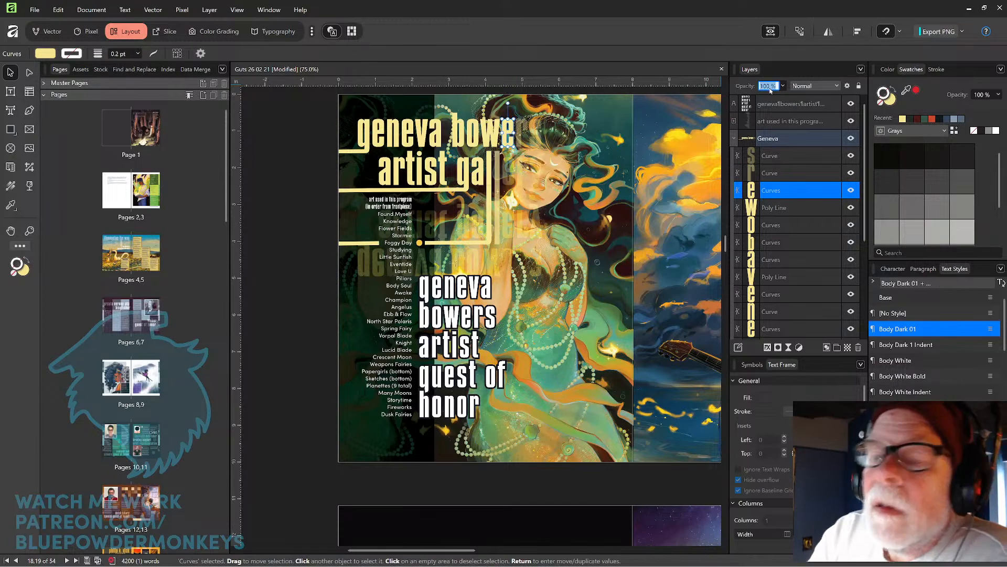
{"action": "type", "text": "55"}
{"action": "key", "text": "Return"}
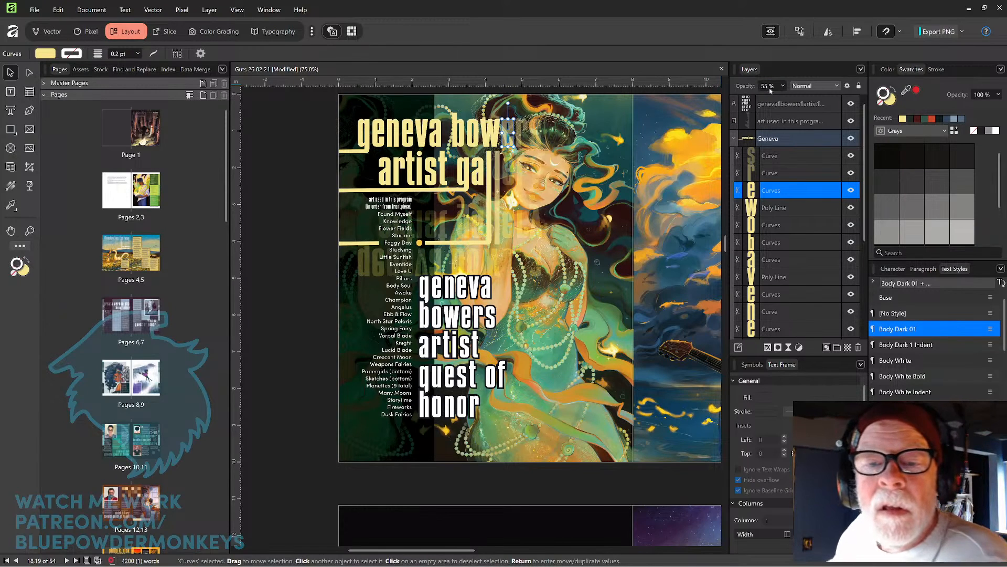
{"action": "left_click", "coordinate": [500, 134]}
{"action": "left_click", "coordinate": [777, 85]}
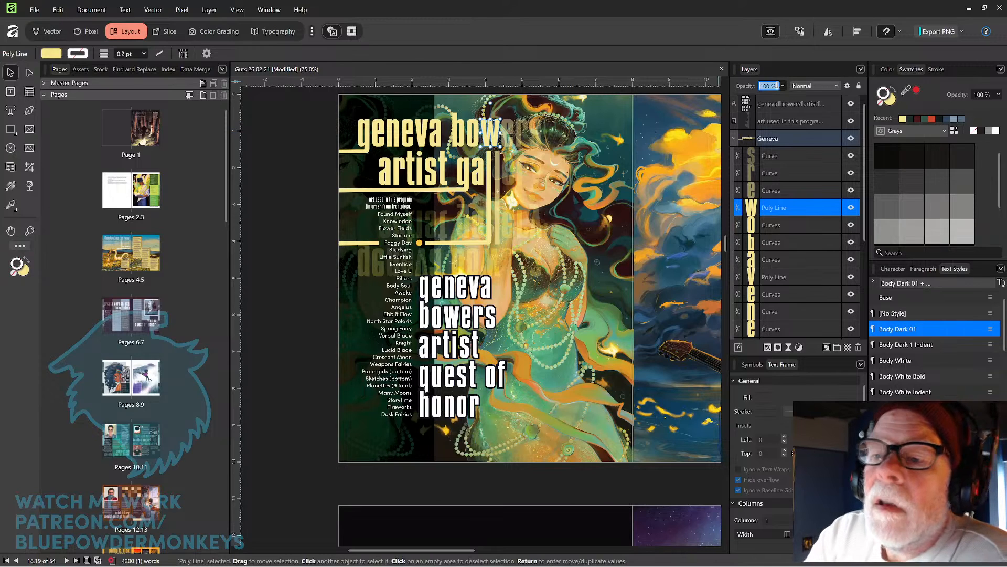
{"action": "type", "text": "65"}
{"action": "key", "text": "Return"}
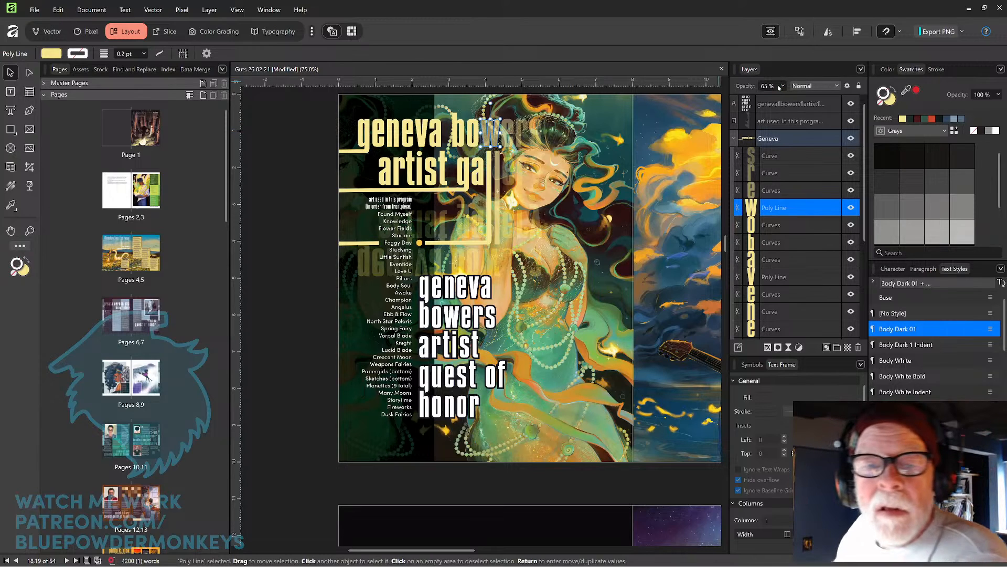
Set the following two letter curves in the Geneva group to 75% and 85% opacity.
{"action": "left_click", "coordinate": [471, 142]}
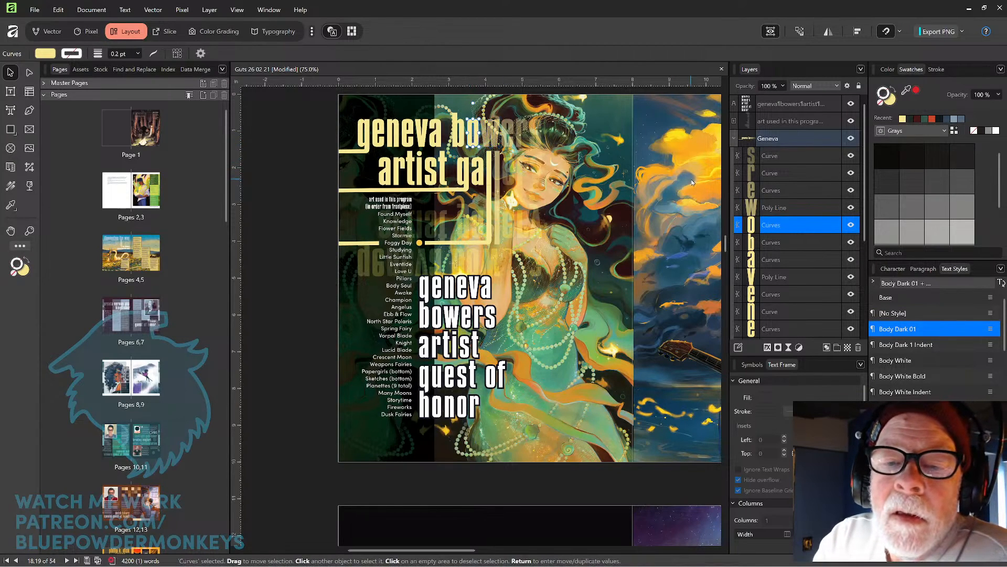
{"action": "left_click", "coordinate": [781, 85]}
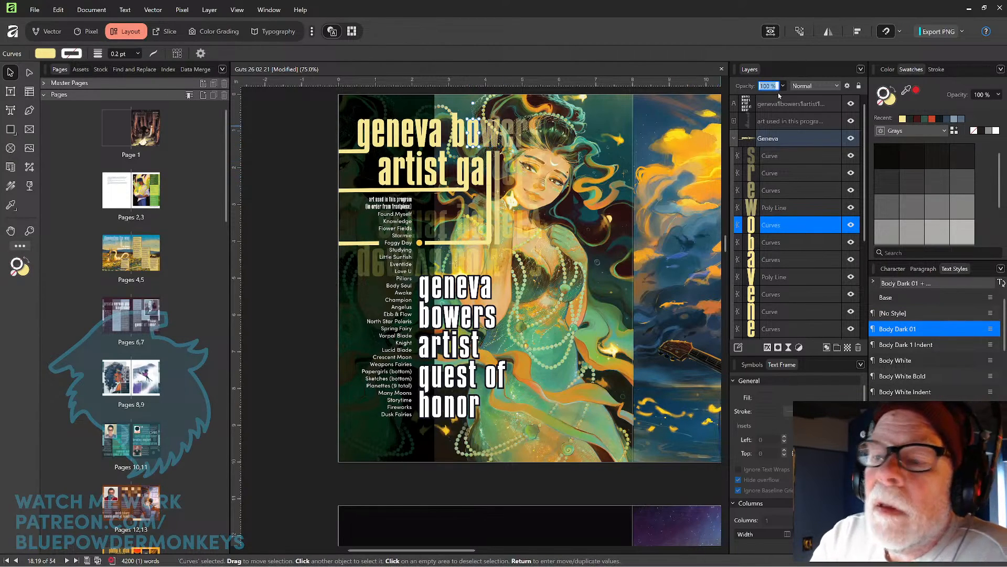
{"action": "type", "text": "75"}
{"action": "key", "text": "Return"}
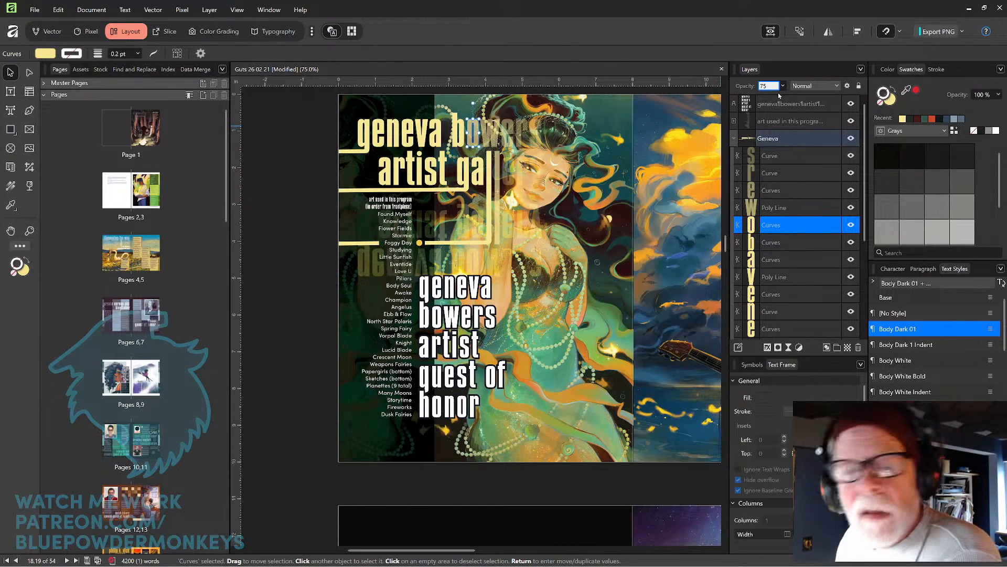
{"action": "left_click", "coordinate": [457, 144]}
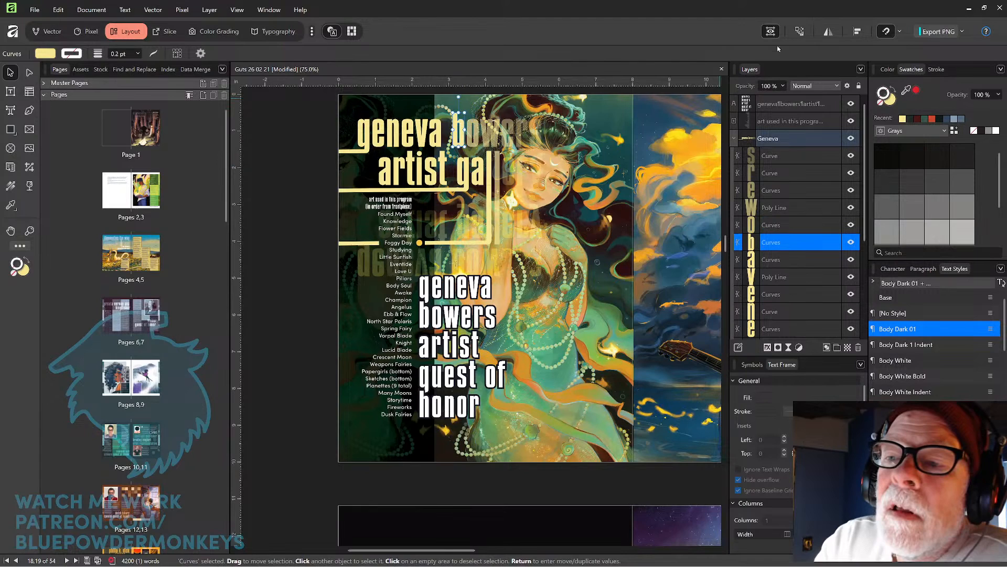
{"action": "left_click", "coordinate": [770, 86]}
{"action": "type", "text": "85"}
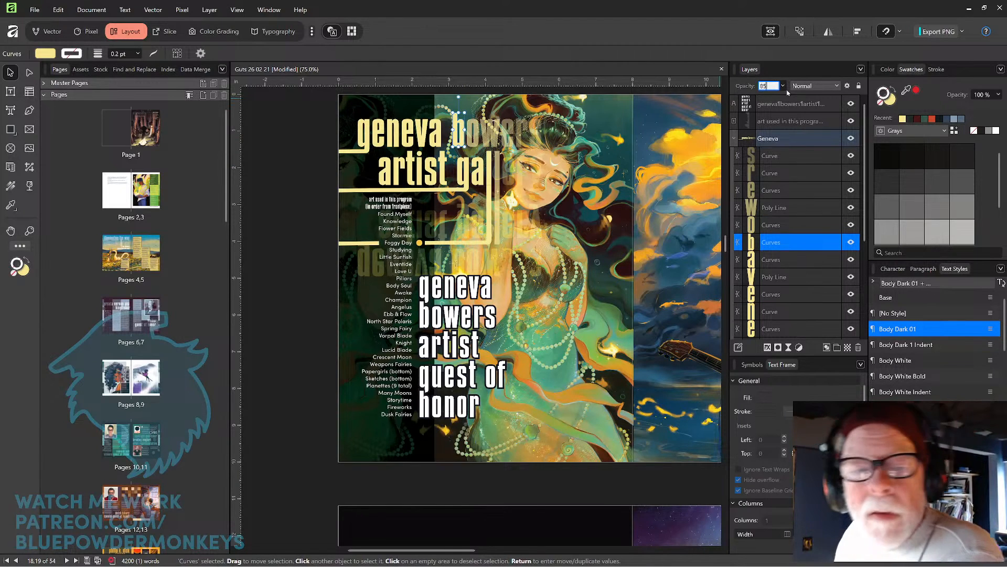
{"action": "key", "text": "Return"}
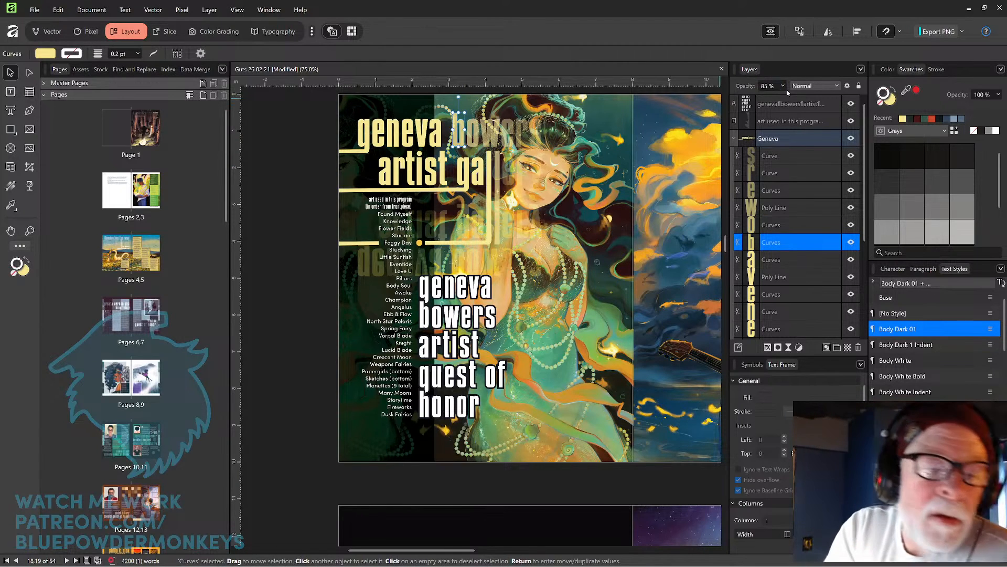
Delete 'geneva bowers artist' from the title text and move the remaining 'guest of honor' frame down toward the page bottom.
{"action": "left_click", "coordinate": [282, 314]}
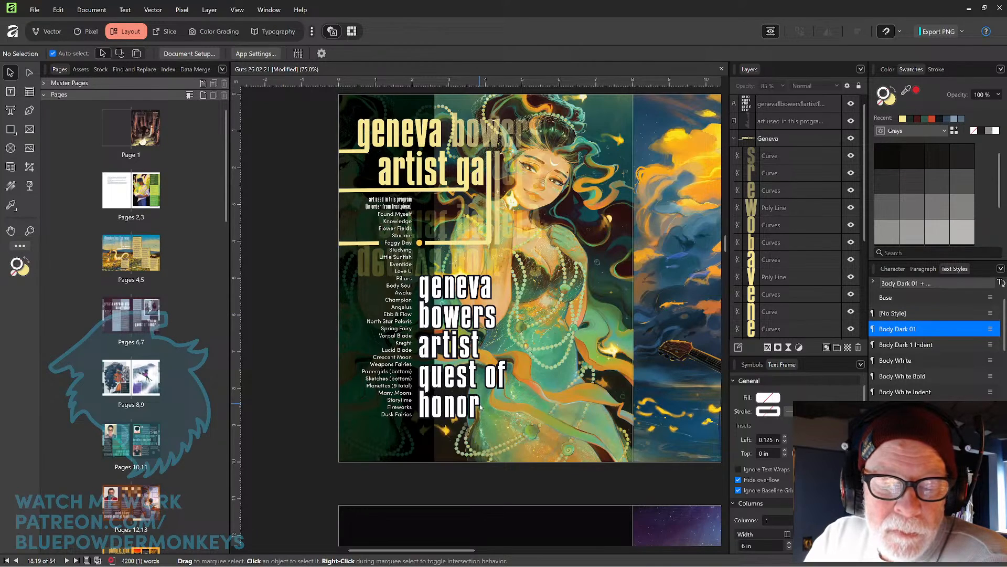
{"action": "left_click", "coordinate": [10, 91]}
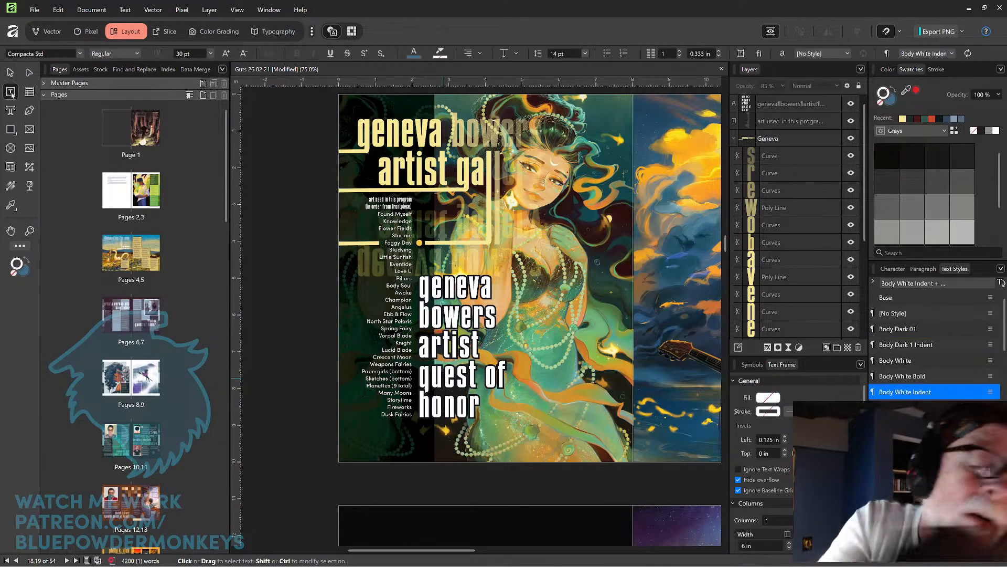
{"action": "left_click_drag", "start_coordinate": [422, 286], "coordinate": [499, 345]}
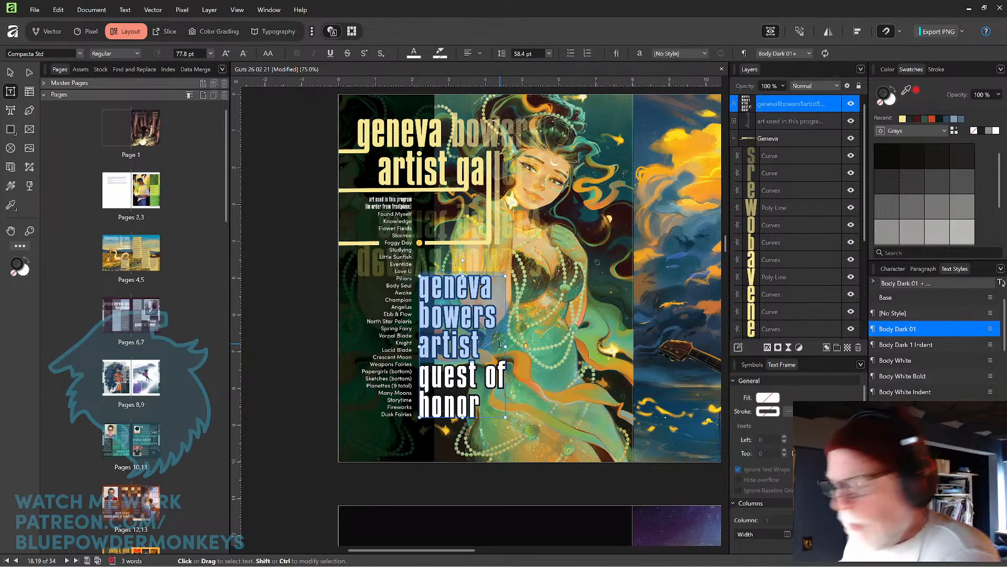
{"action": "key", "text": "BackSpace"}
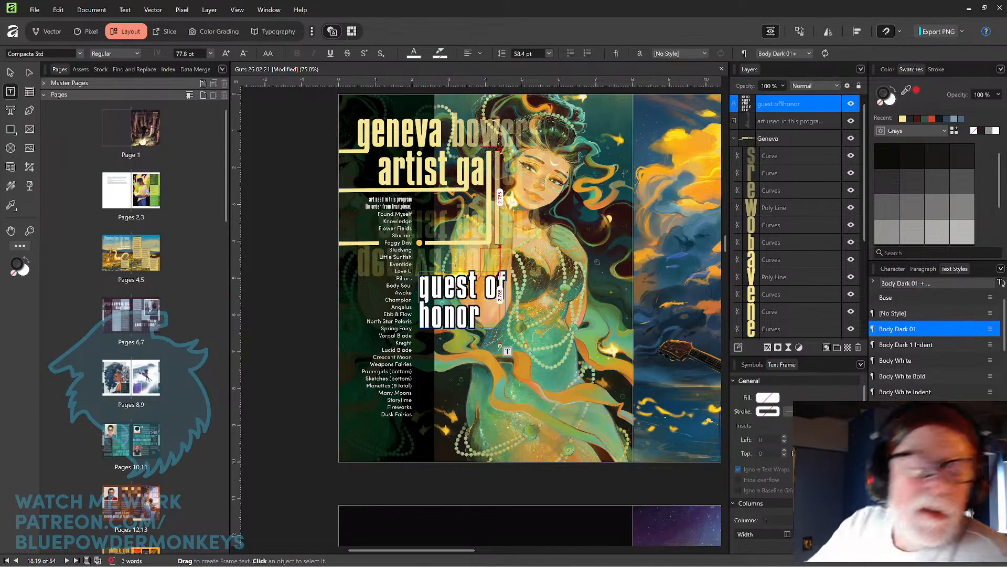
{"action": "left_click", "coordinate": [11, 75]}
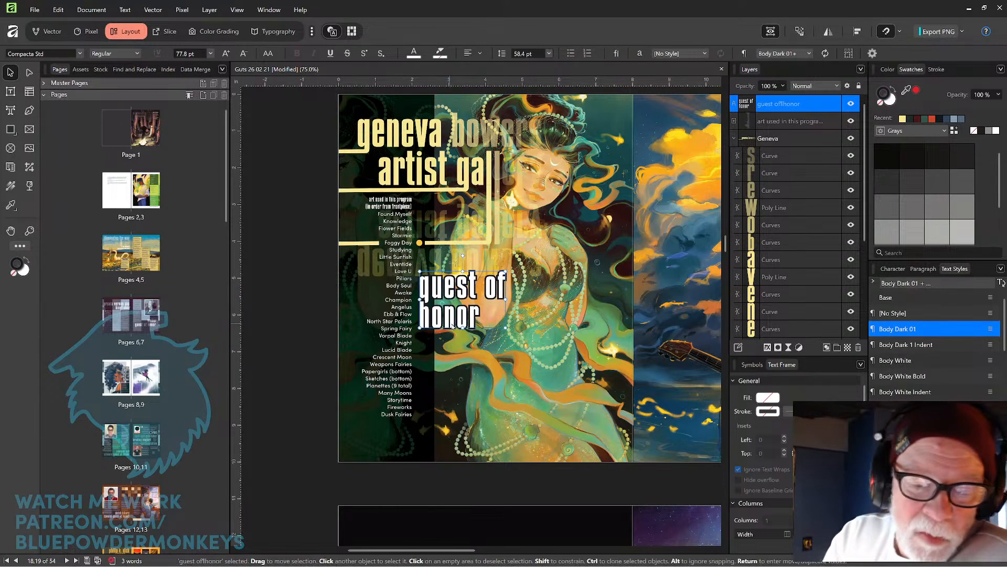
{"action": "left_click_drag", "start_coordinate": [452, 337], "coordinate": [453, 405]}
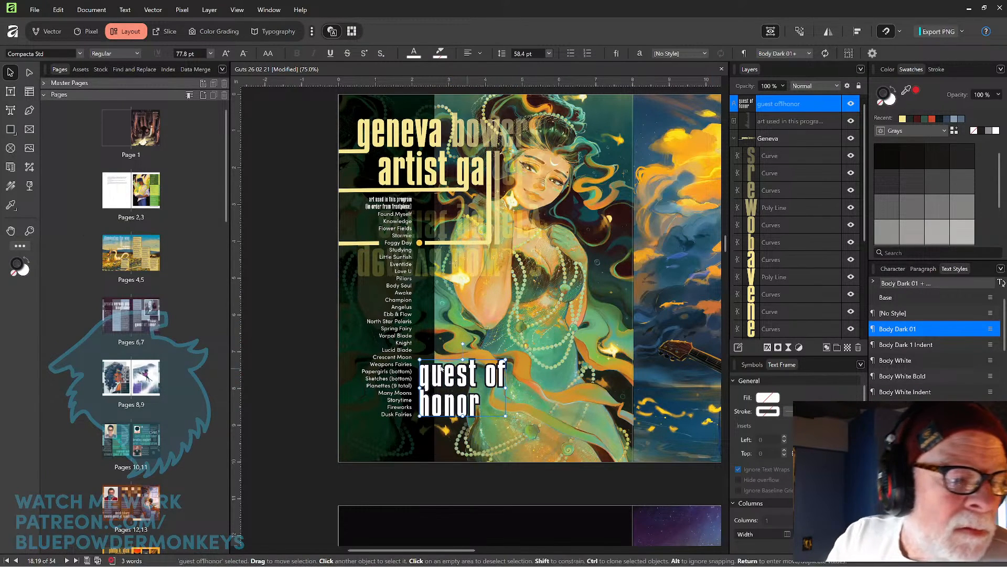
{"action": "left_click", "coordinate": [11, 207]}
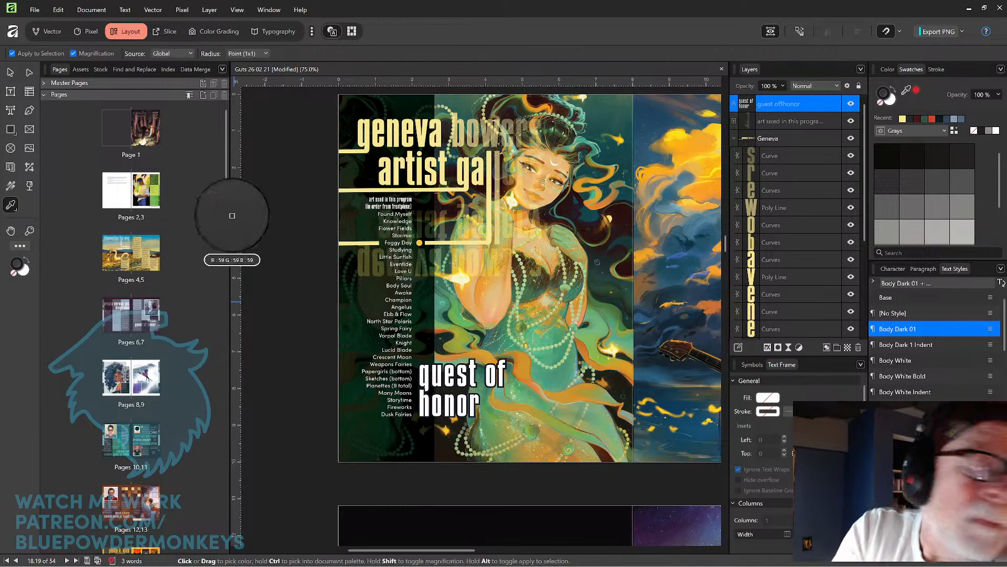
Recolor the 'guest of honor' text with the yellow sampled from the title lettering.
{"action": "left_click_drag", "start_coordinate": [519, 222], "coordinate": [468, 176]}
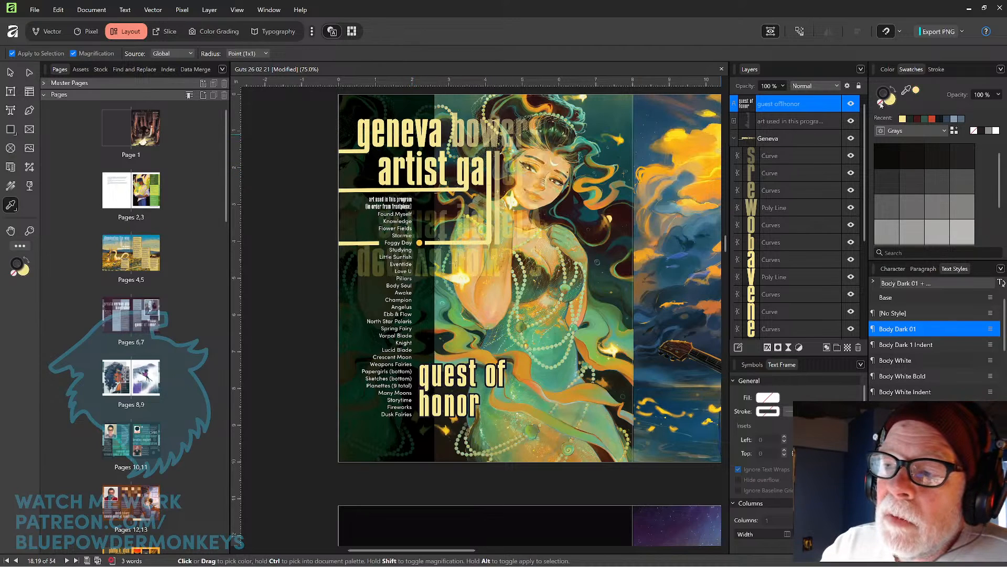
{"action": "left_click", "coordinate": [882, 104]}
{"action": "left_click_drag", "start_coordinate": [904, 90], "coordinate": [500, 123]}
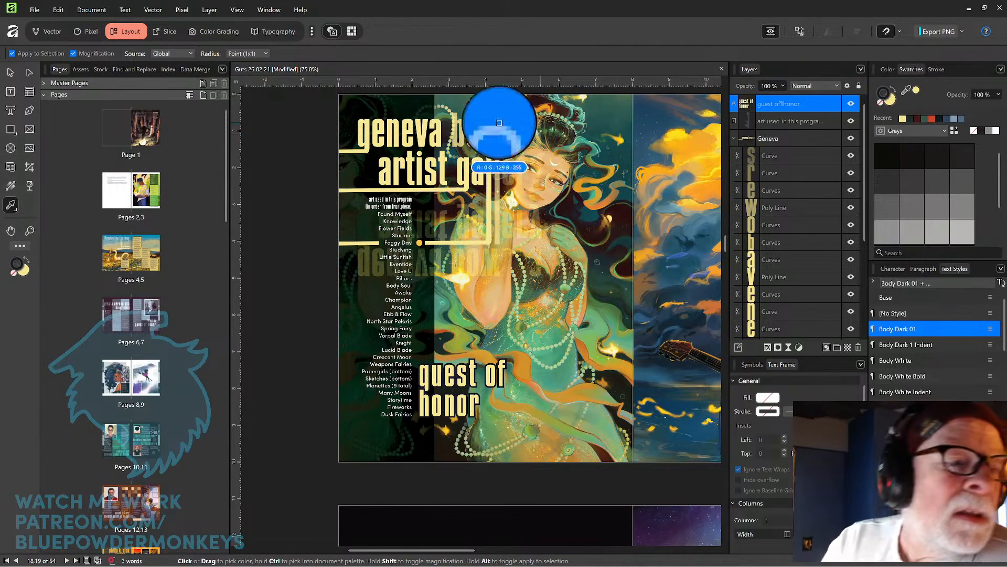
{"action": "left_click", "coordinate": [11, 72]}
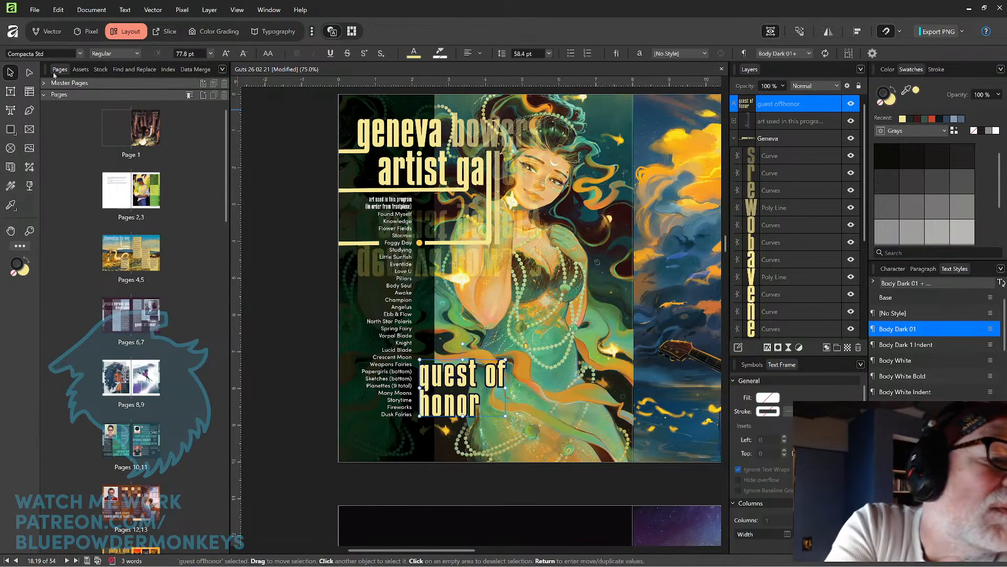
{"action": "left_click", "coordinate": [882, 104]}
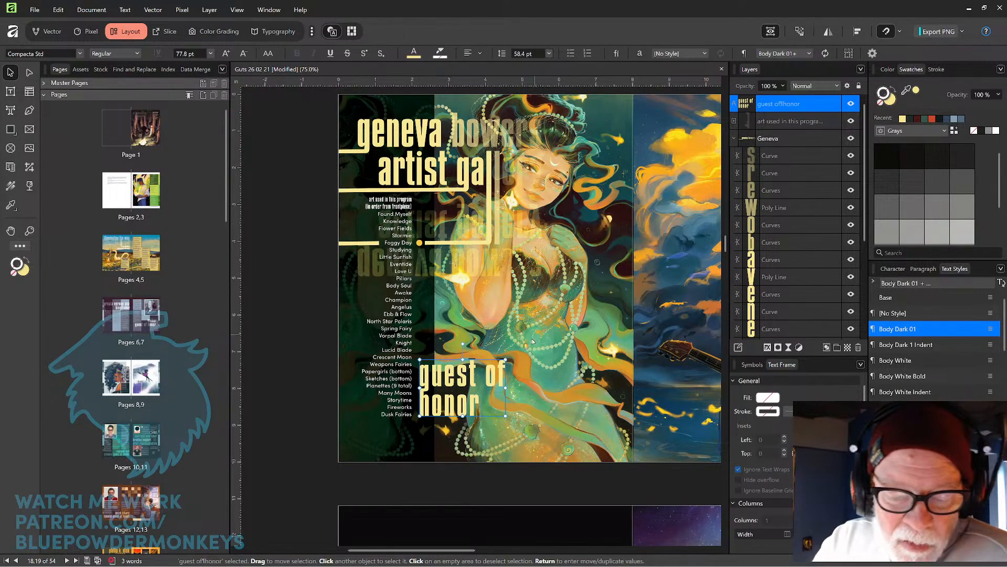
Insert the 1/8 in square spacer symbol beside the Foggy Day dot in the artwork list.
{"action": "left_click", "coordinate": [752, 364]}
{"action": "left_click_drag", "start_coordinate": [745, 417], "coordinate": [506, 320]}
{"action": "scroll", "coordinate": [512, 300], "scroll_direction": "up", "scroll_amount": 5}
{"action": "left_click_drag", "start_coordinate": [446, 218], "coordinate": [490, 394]}
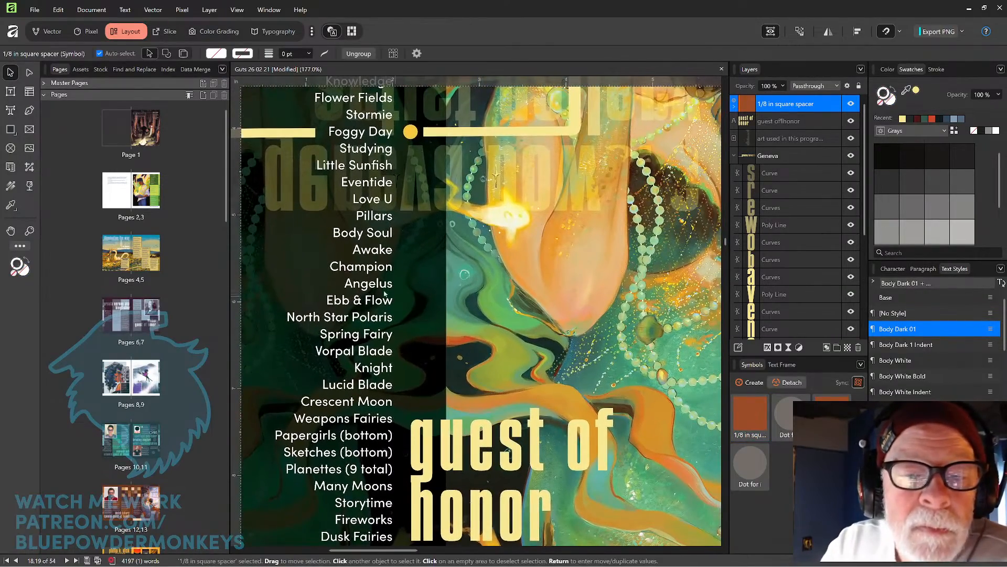
{"action": "left_click", "coordinate": [379, 292]}
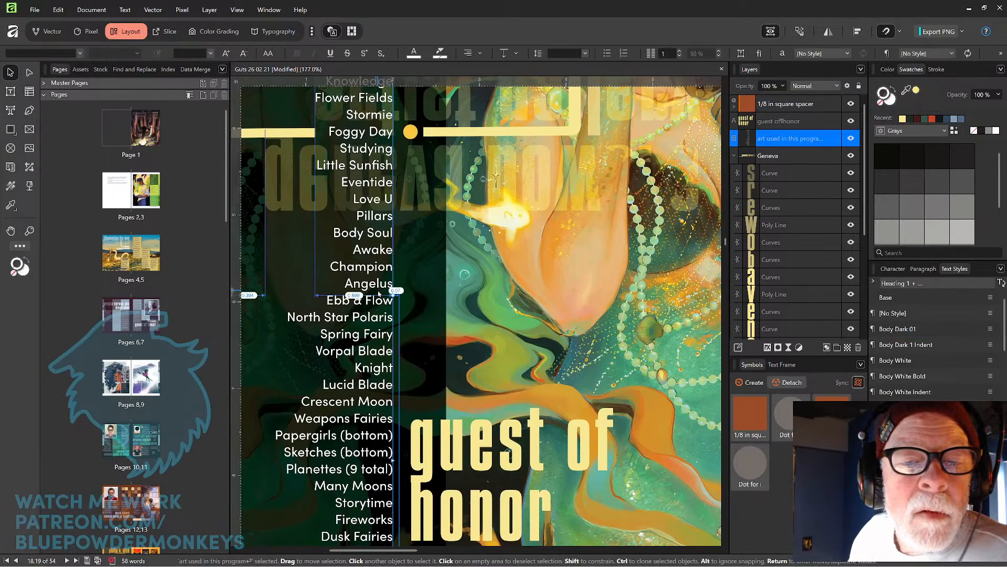
{"action": "key", "text": "space"}
{"action": "left_click_drag", "start_coordinate": [485, 354], "coordinate": [479, 274]}
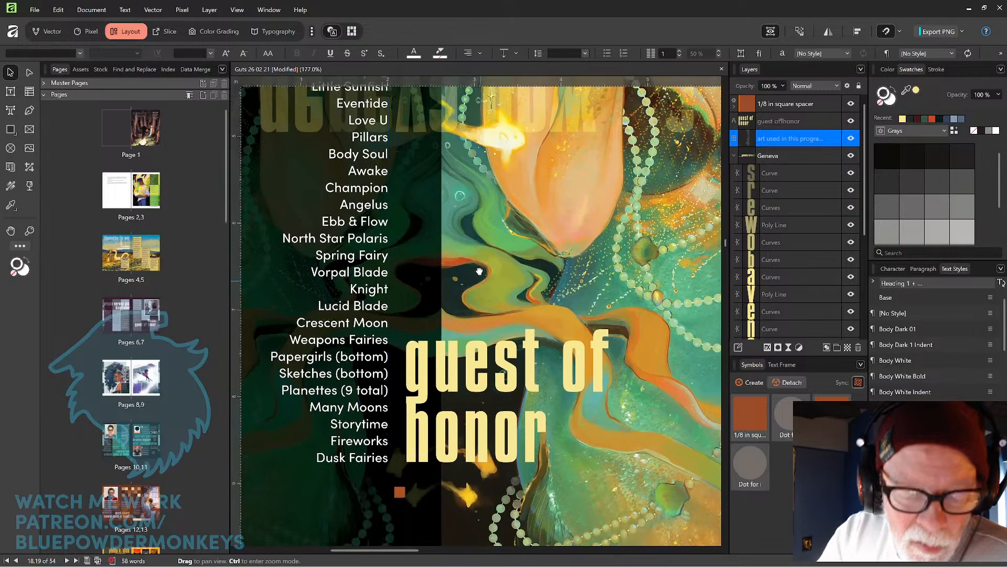
{"action": "left_click_drag", "start_coordinate": [400, 493], "coordinate": [415, 224]}
{"action": "key", "text": "space"}
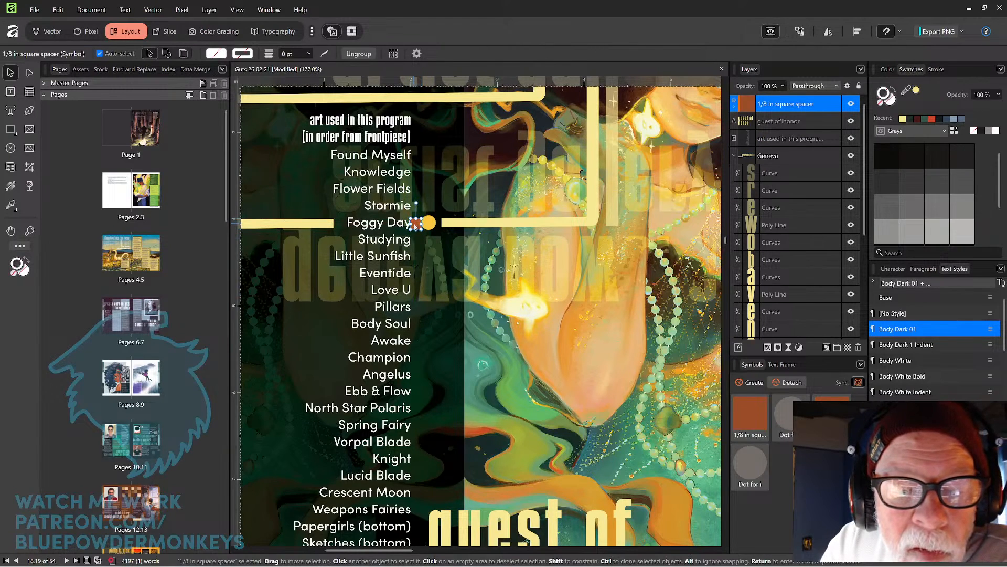
Delete the square spacer placed beside the Foggy Day dot.
{"action": "scroll", "coordinate": [415, 224], "scroll_direction": "up", "scroll_amount": 3}
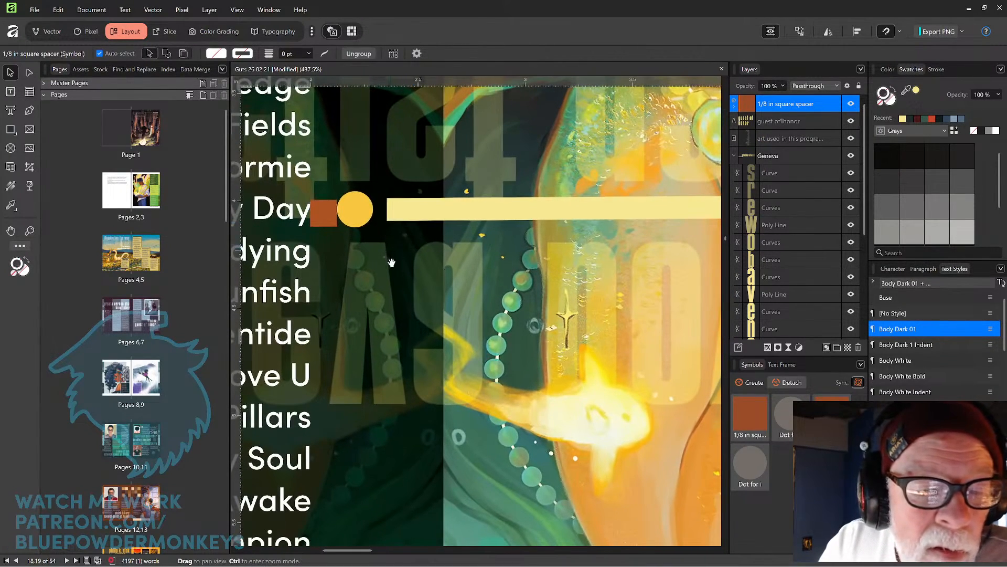
{"action": "scroll", "coordinate": [473, 258], "scroll_direction": "left", "scroll_amount": 1}
{"action": "left_click", "coordinate": [395, 267]}
{"action": "left_click_drag", "start_coordinate": [399, 267], "coordinate": [395, 267]}
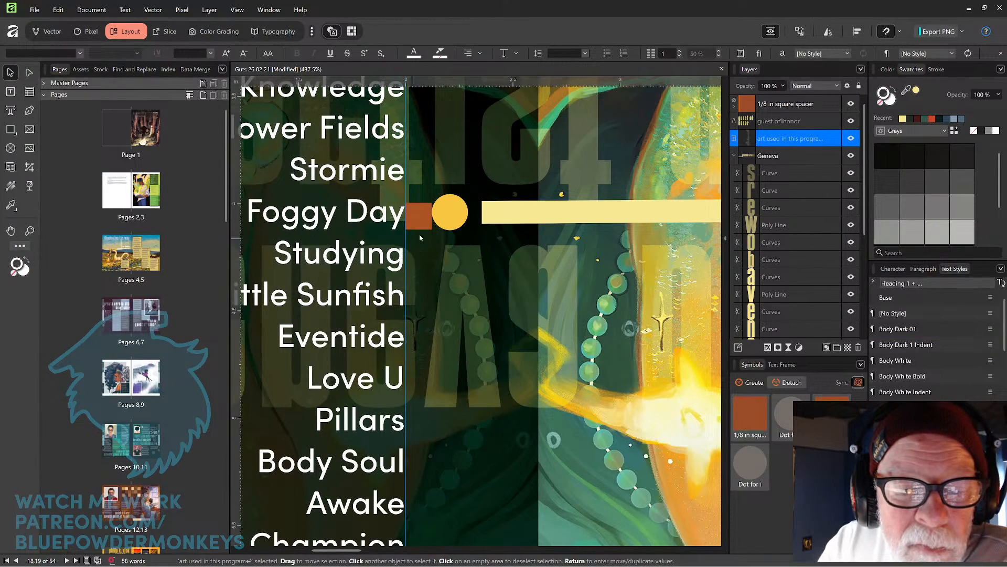
{"action": "left_click_drag", "start_coordinate": [422, 221], "coordinate": [425, 282]}
{"action": "key", "text": "Delete"}
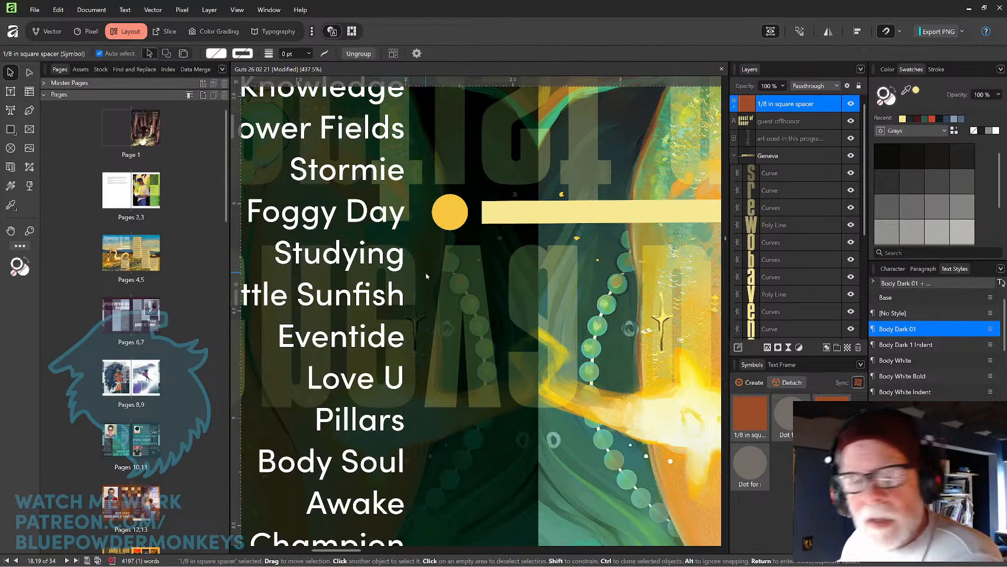
Nudge the 'guest of honor' frame slightly left beside the artwork list.
{"action": "scroll", "coordinate": [426, 276], "scroll_direction": "down", "scroll_amount": 5}
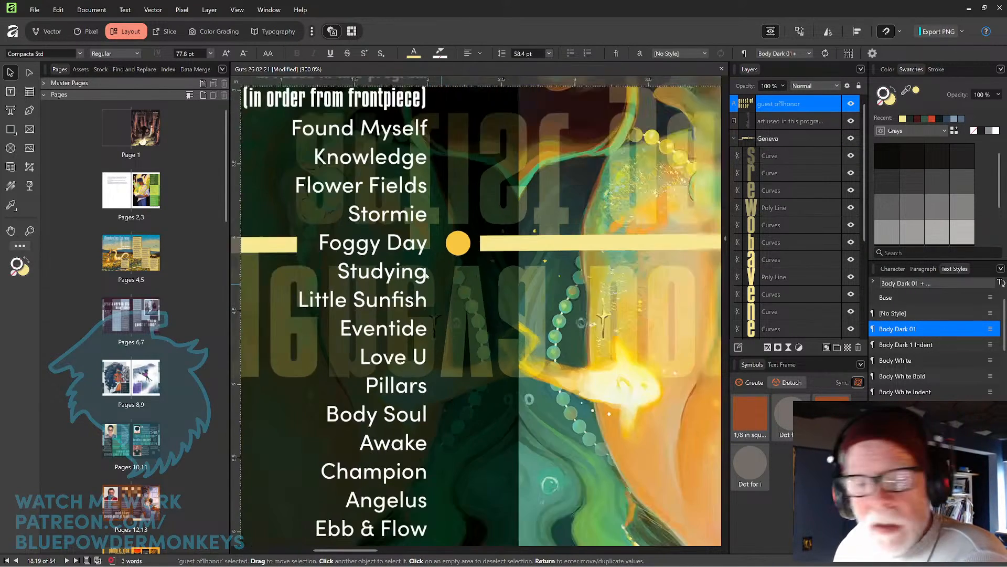
{"action": "scroll", "coordinate": [426, 276], "scroll_direction": "down", "scroll_amount": 4}
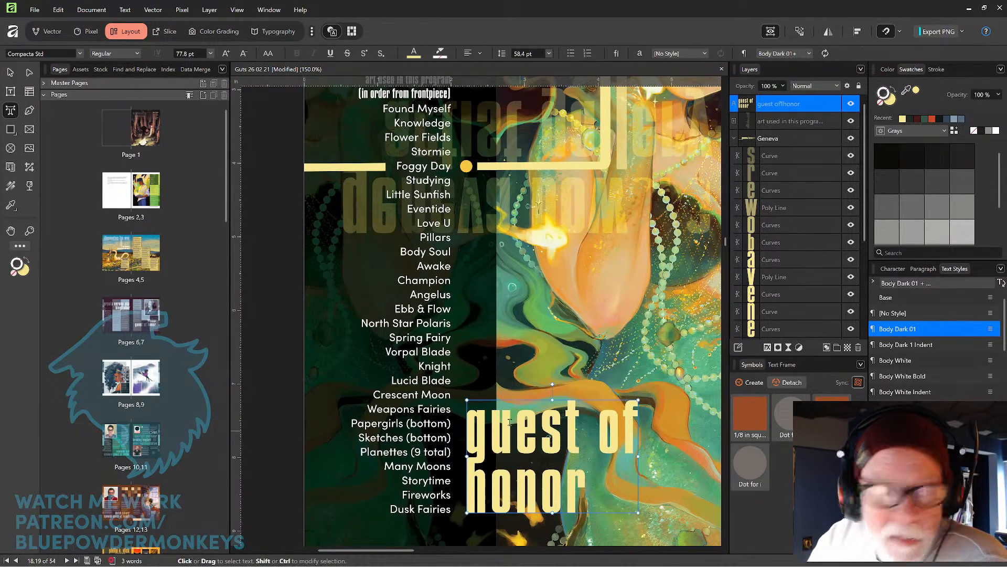
{"action": "key", "text": "t"}
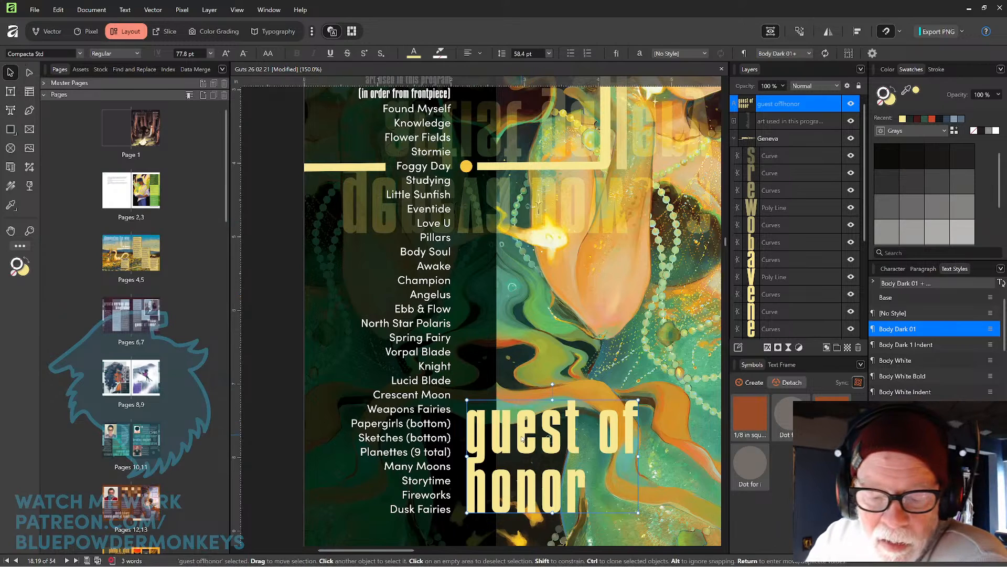
{"action": "mouse_move", "coordinate": [517, 437]}
{"action": "left_mouse_down"}
{"action": "mouse_move", "coordinate": [534, 438]}
{"action": "mouse_move", "coordinate": [516, 437]}
{"action": "left_mouse_up"}
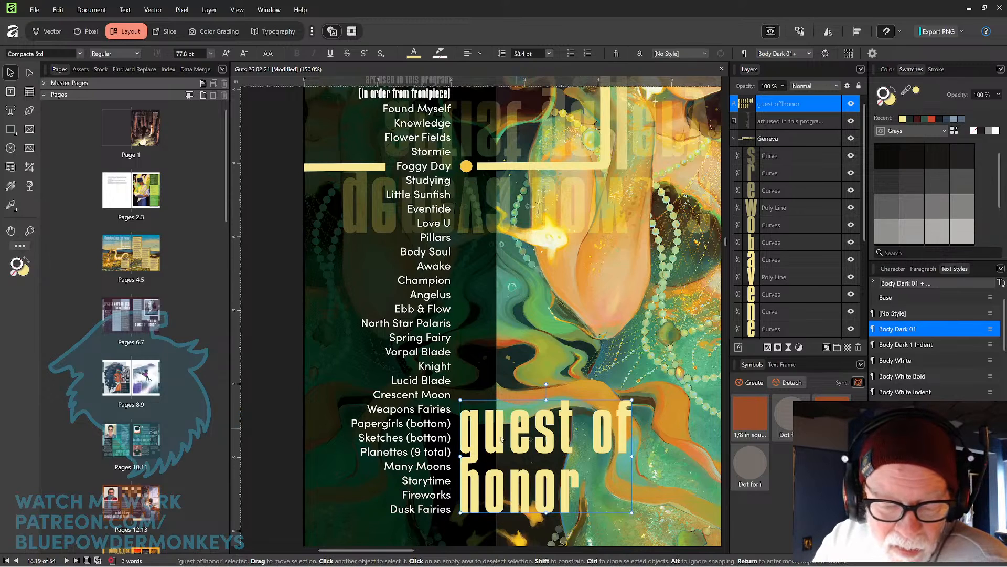
{"action": "left_click", "coordinate": [274, 451]}
Convert the 'guest of honor' text to curves.
{"action": "key", "text": "ctrl+0"}
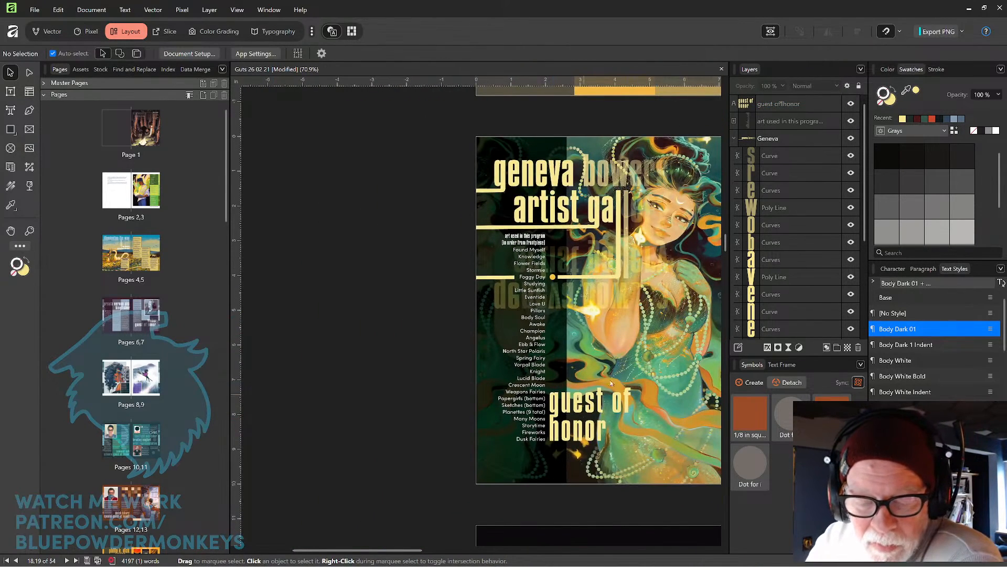
{"action": "left_click_drag", "start_coordinate": [645, 378], "coordinate": [561, 345]}
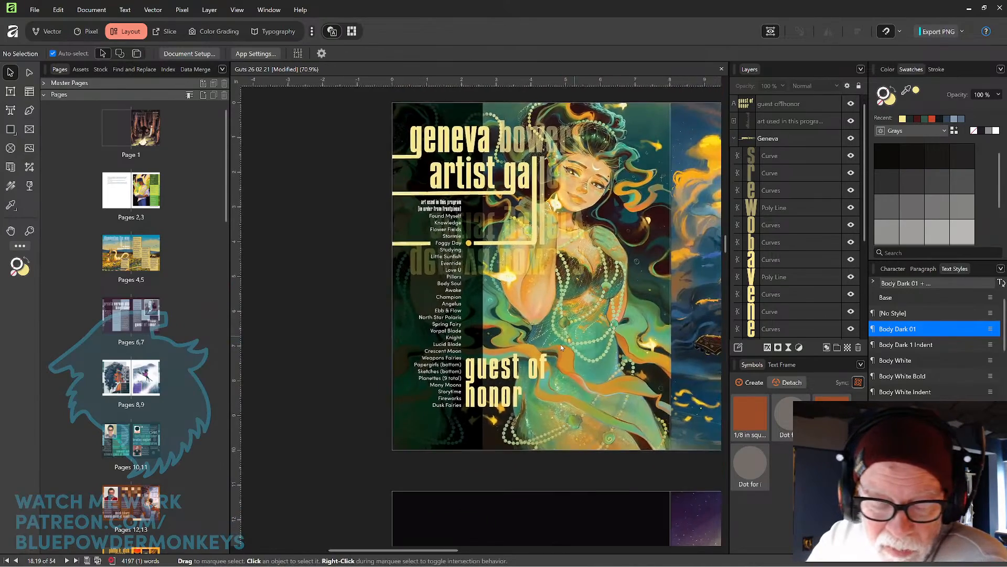
{"action": "scroll", "coordinate": [561, 347], "scroll_direction": "up", "scroll_amount": 5}
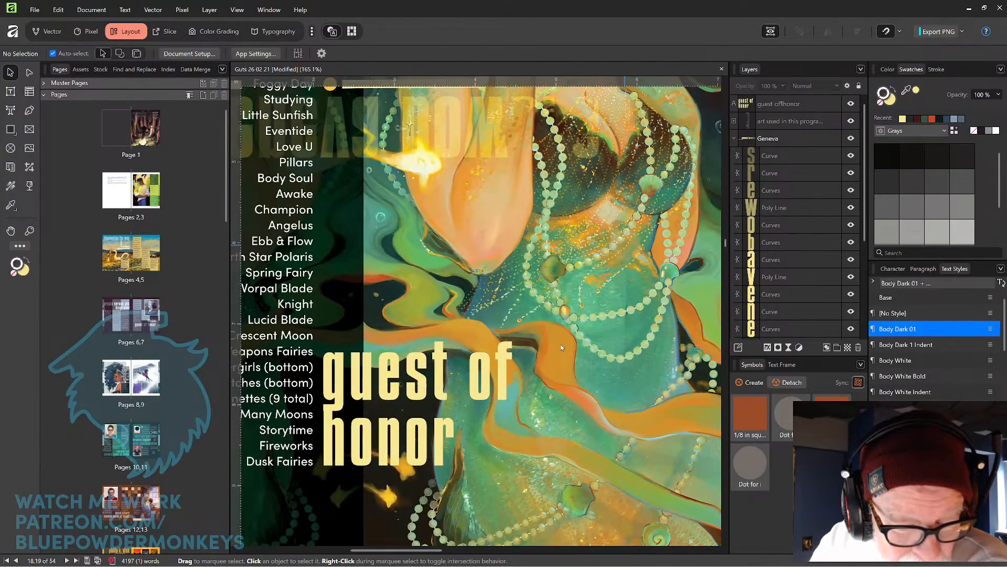
{"action": "left_click_drag", "start_coordinate": [450, 404], "coordinate": [591, 310]}
{"action": "scroll", "coordinate": [590, 307], "scroll_direction": "up", "scroll_amount": 5}
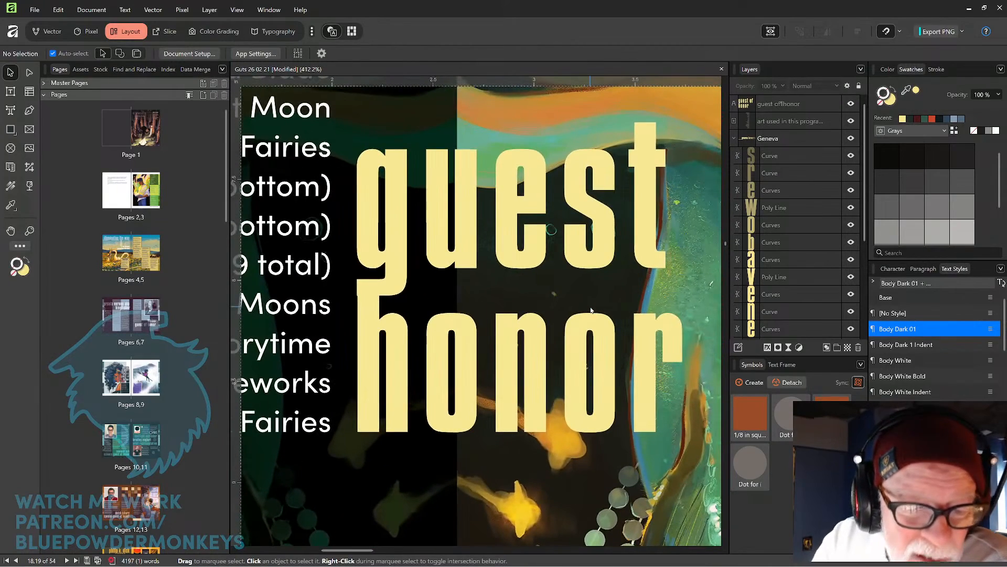
{"action": "left_click", "coordinate": [397, 289]}
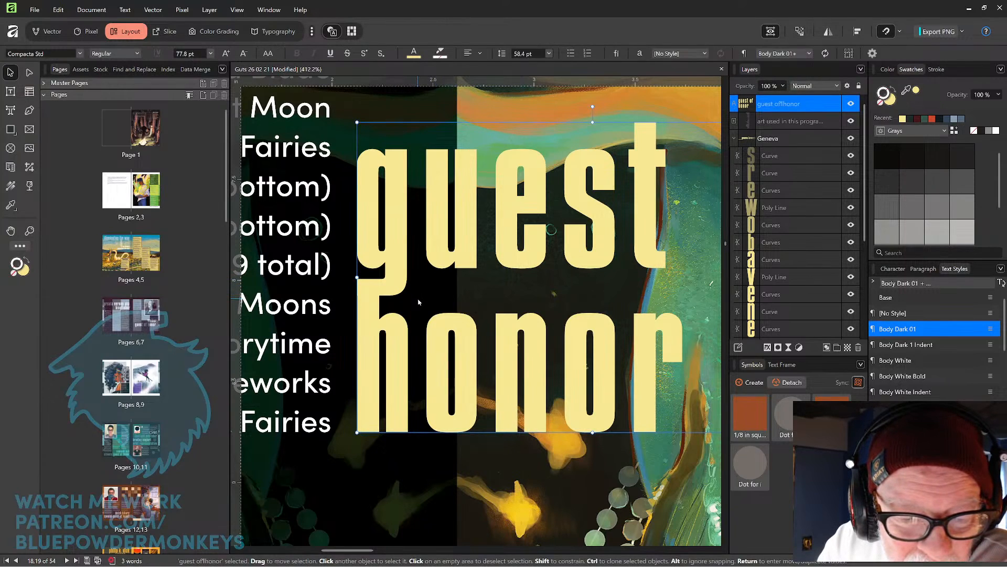
{"action": "double_click", "coordinate": [399, 280]}
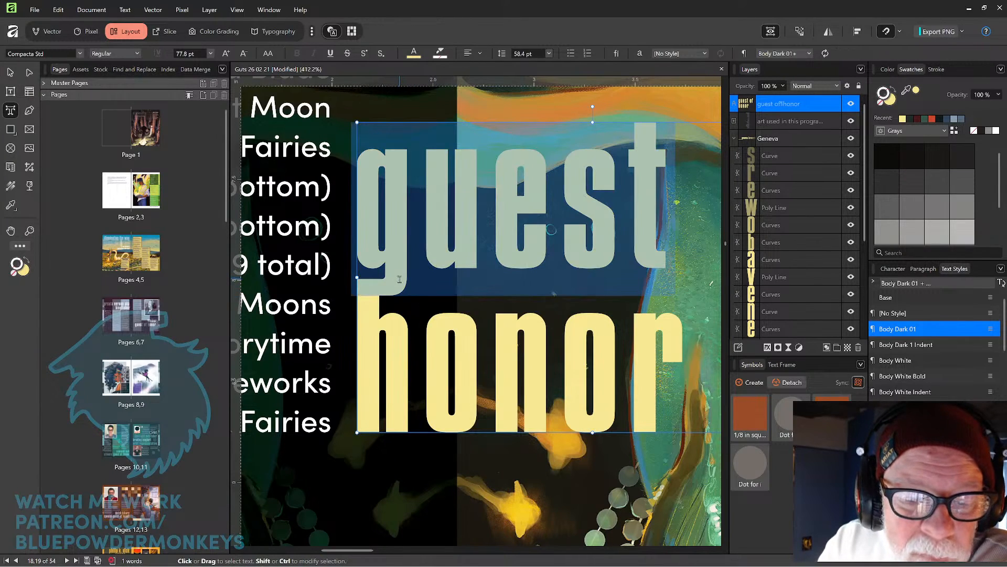
{"action": "left_click", "coordinate": [9, 74]}
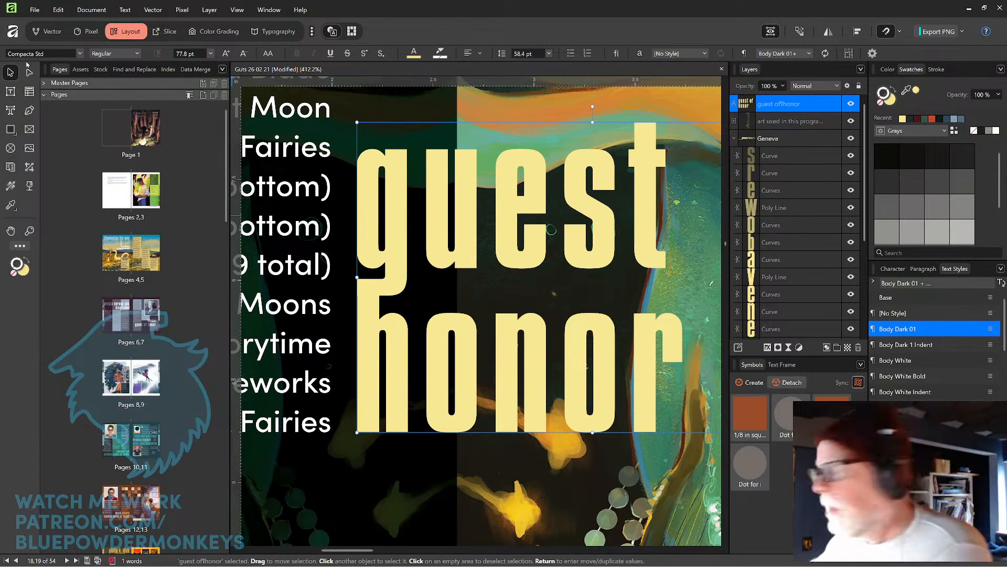
{"action": "right_click", "coordinate": [462, 235]}
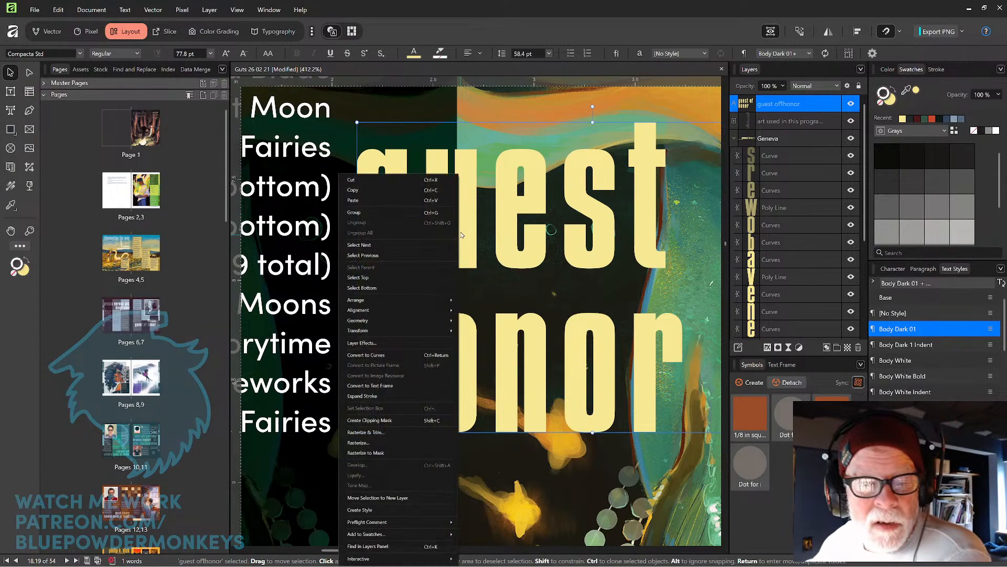
{"action": "left_click", "coordinate": [389, 355]}
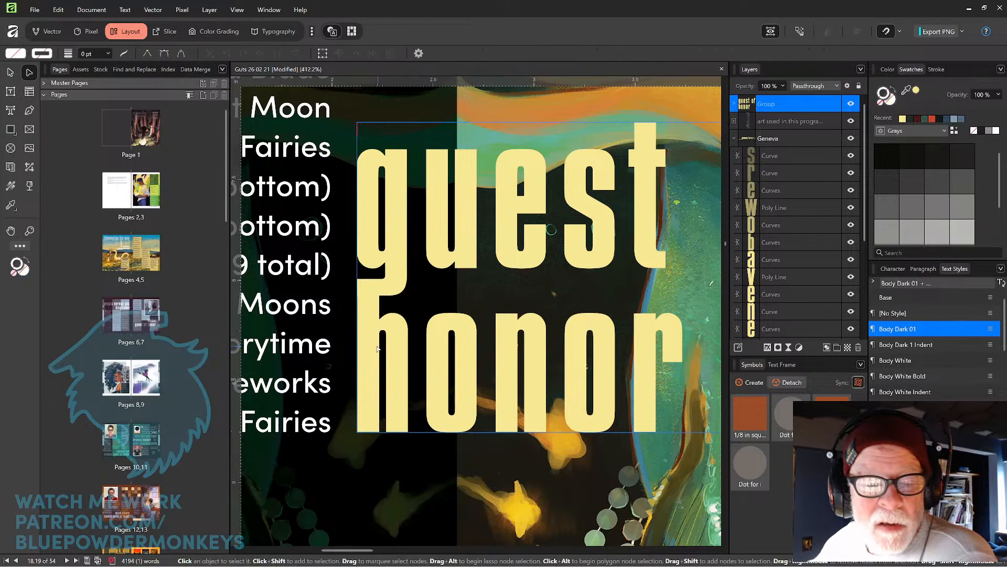
Adjust the bottom-left node of the 'g' descender in 'guest' with the node tool.
{"action": "left_click", "coordinate": [391, 290]}
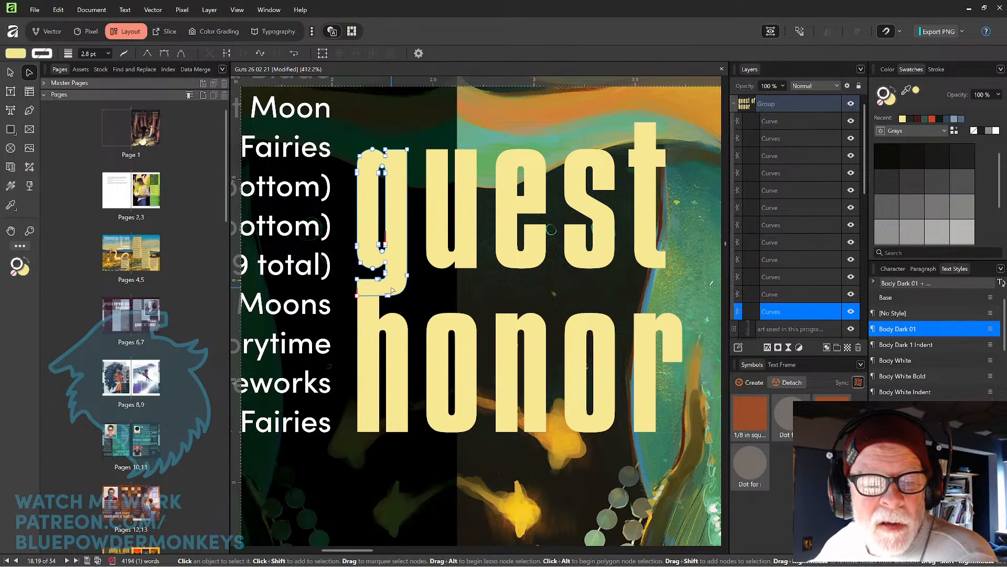
{"action": "left_click", "coordinate": [358, 296]}
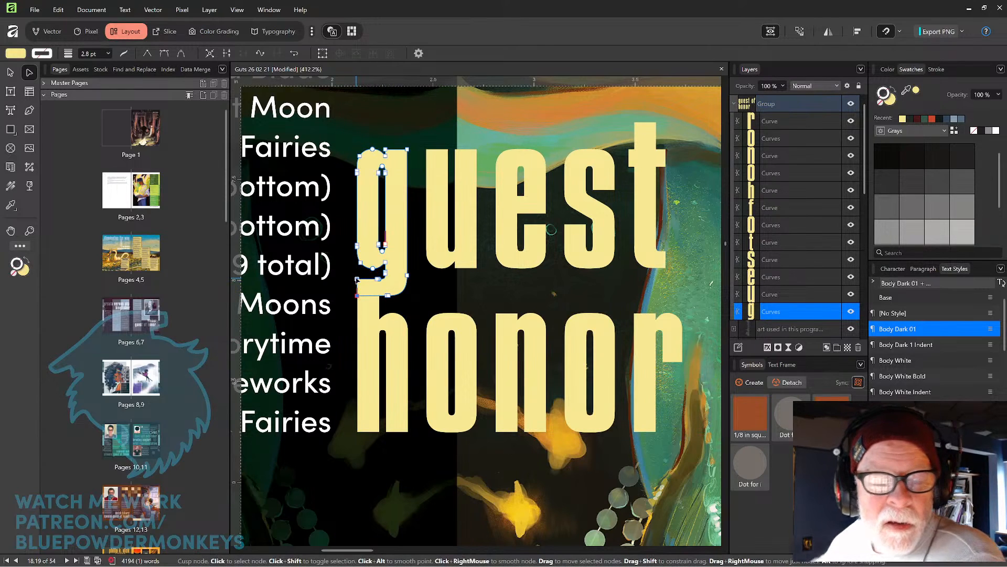
{"action": "scroll", "coordinate": [461, 288], "scroll_direction": "up", "scroll_amount": 5}
{"action": "scroll", "coordinate": [468, 292], "scroll_direction": "up", "scroll_amount": 1}
{"action": "key", "text": "space"}
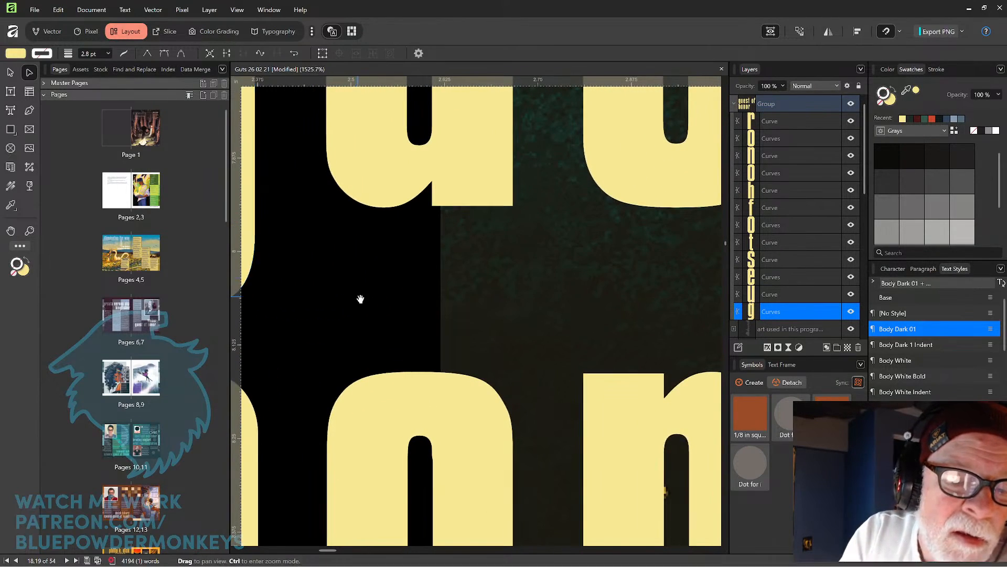
{"action": "left_click_drag", "start_coordinate": [355, 296], "coordinate": [577, 273]}
{"action": "left_click_drag", "start_coordinate": [464, 287], "coordinate": [618, 294]}
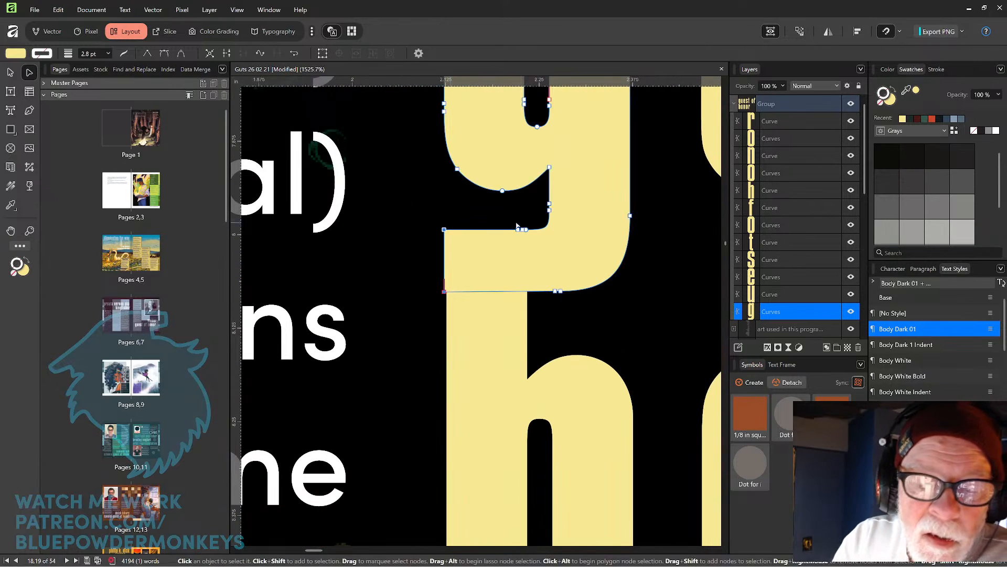
{"action": "left_click_drag", "start_coordinate": [444, 264], "coordinate": [456, 263]}
{"action": "key", "text": "ctrl+z"}
{"action": "mouse_move", "coordinate": [445, 295]}
{"action": "left_mouse_down"}
{"action": "mouse_move", "coordinate": [457, 294]}
{"action": "mouse_move", "coordinate": [449, 293]}
{"action": "left_mouse_up"}
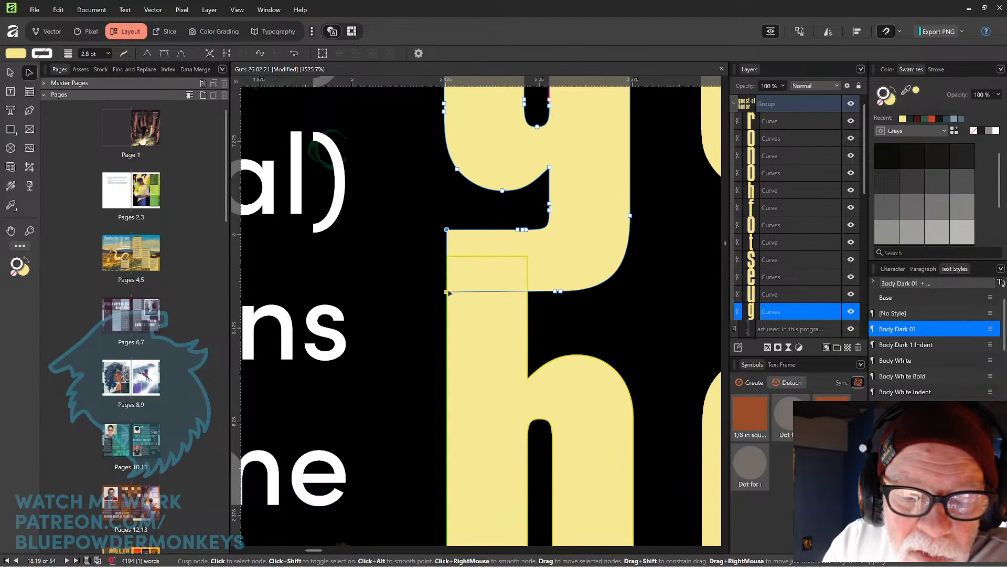
{"action": "left_click", "coordinate": [422, 353]}
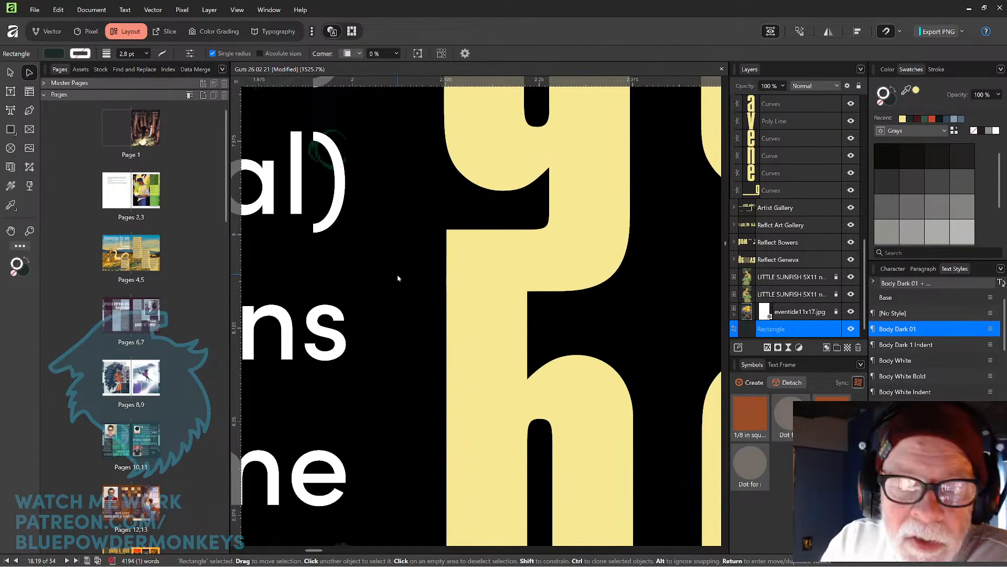
Extend the left stroke of the 'g' in 'guest' upward until it meets the title's underline bar.
{"action": "key", "text": "ctrl+minus"}
{"action": "key", "text": "ctrl+minus"}
{"action": "key", "text": "ctrl+minus"}
{"action": "key", "text": "ctrl+minus"}
{"action": "key", "text": "ctrl+minus"}
{"action": "key", "text": "ctrl+minus"}
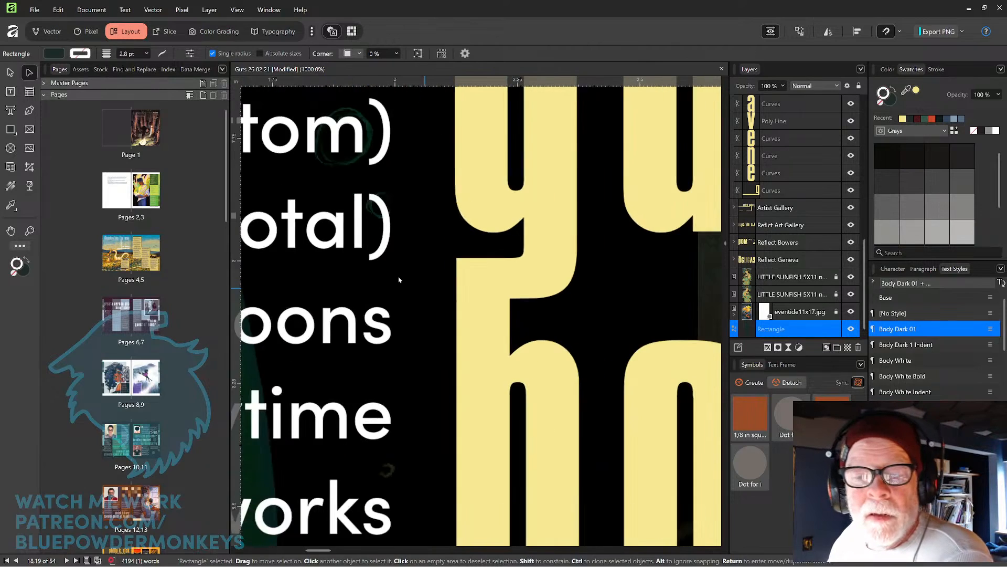
{"action": "key", "text": "ctrl+minus"}
{"action": "key", "text": "ctrl+minus"}
{"action": "key", "text": "ctrl+minus"}
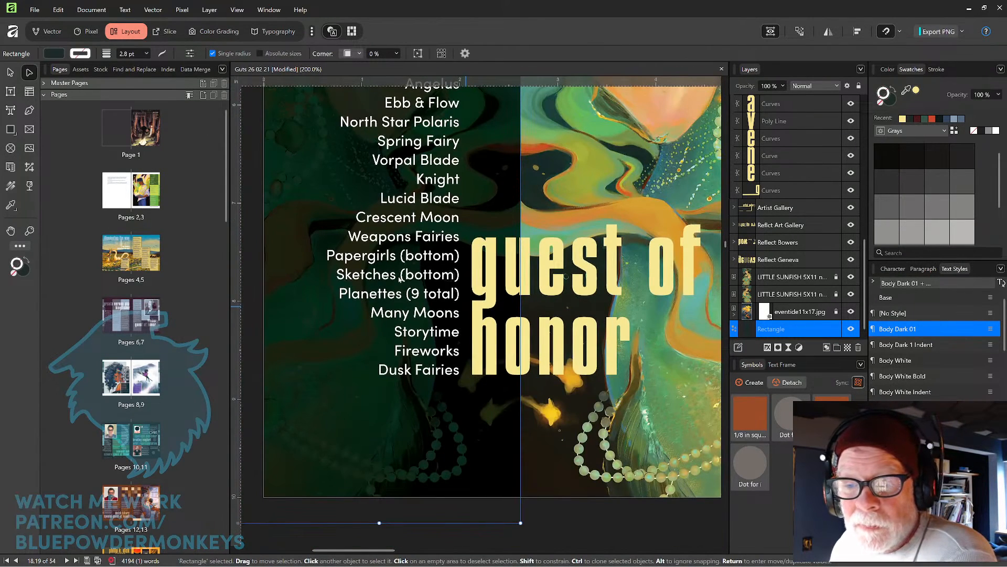
{"action": "key", "text": "ctrl+minus"}
{"action": "key", "text": "ctrl+minus"}
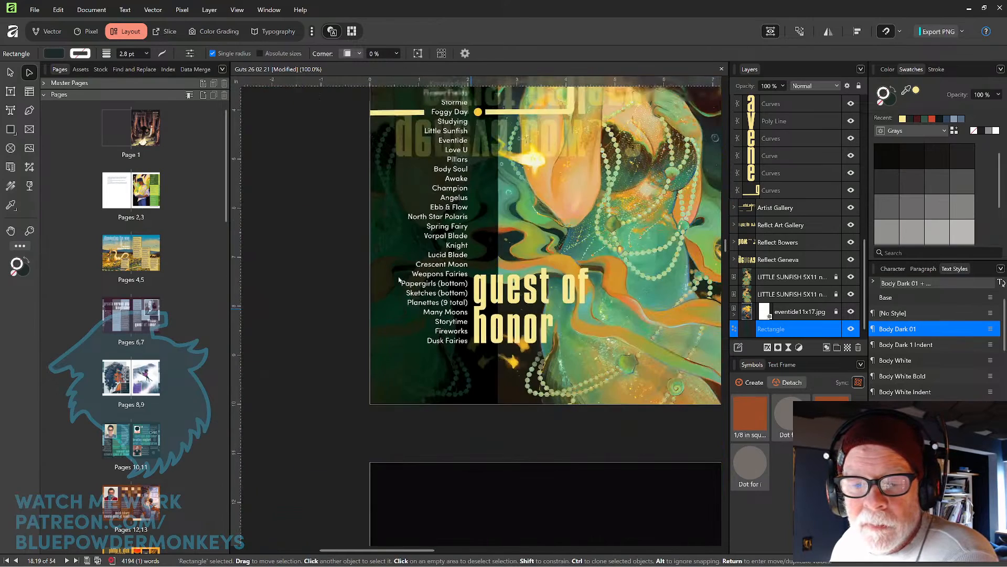
{"action": "left_click_drag", "start_coordinate": [631, 281], "coordinate": [518, 378]}
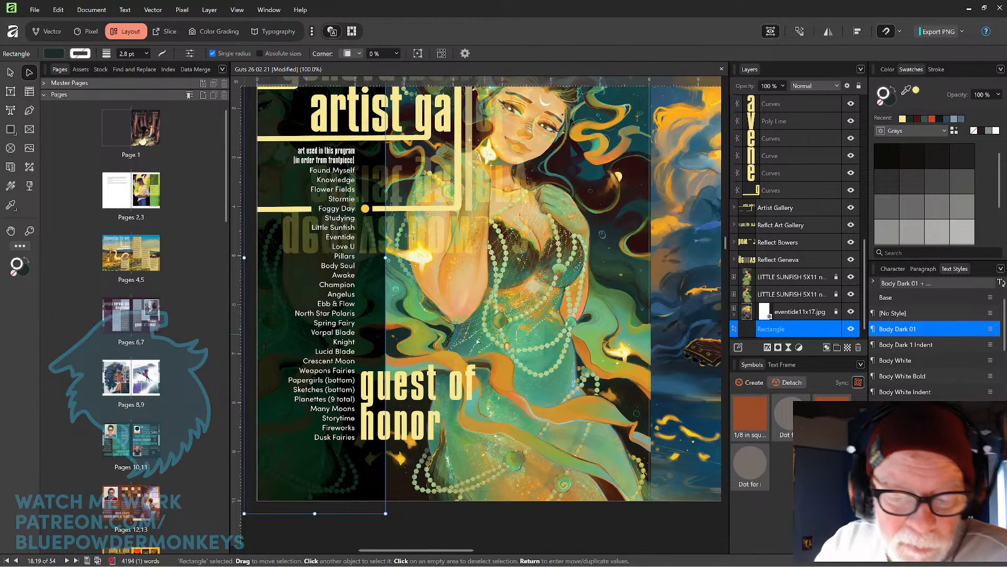
{"action": "left_click", "coordinate": [431, 371]}
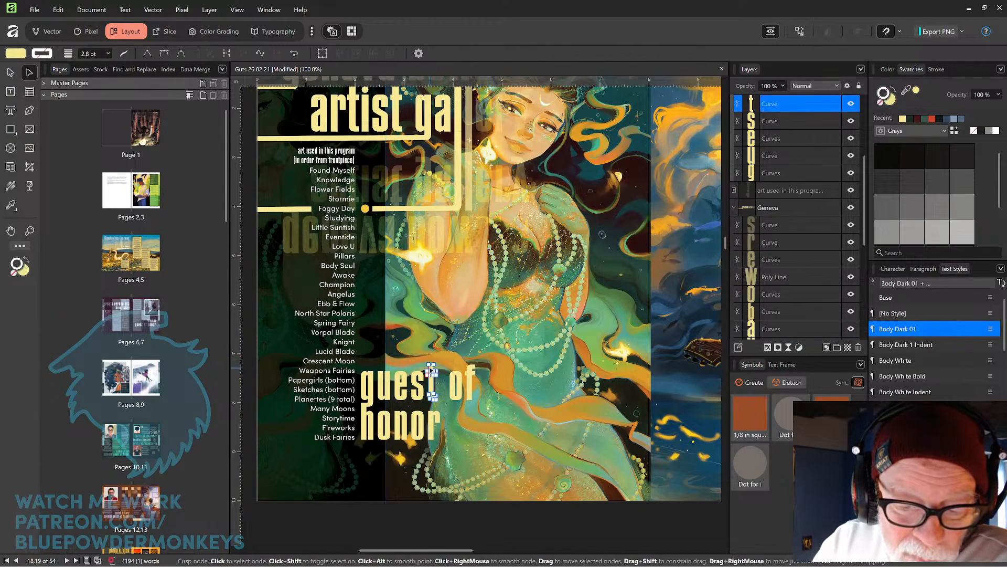
{"action": "left_click", "coordinate": [434, 364]}
{"action": "left_click", "coordinate": [429, 365], "text": "shift"}
{"action": "left_click_drag", "start_coordinate": [434, 364], "coordinate": [440, 211]}
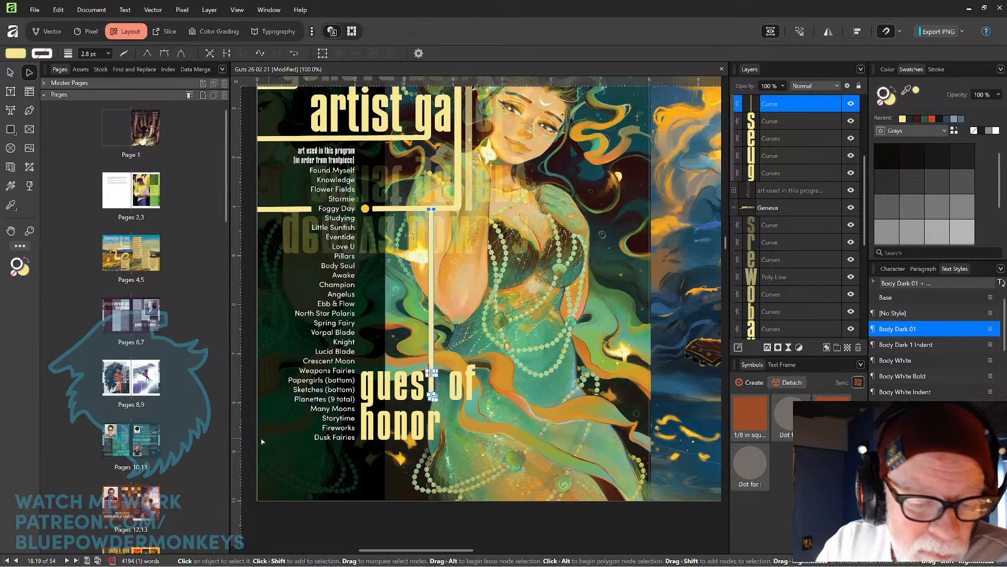
Toggle the upper LITTLE SUNFISH image layer's visibility off and on to compare the spread.
{"action": "left_click", "coordinate": [244, 435]}
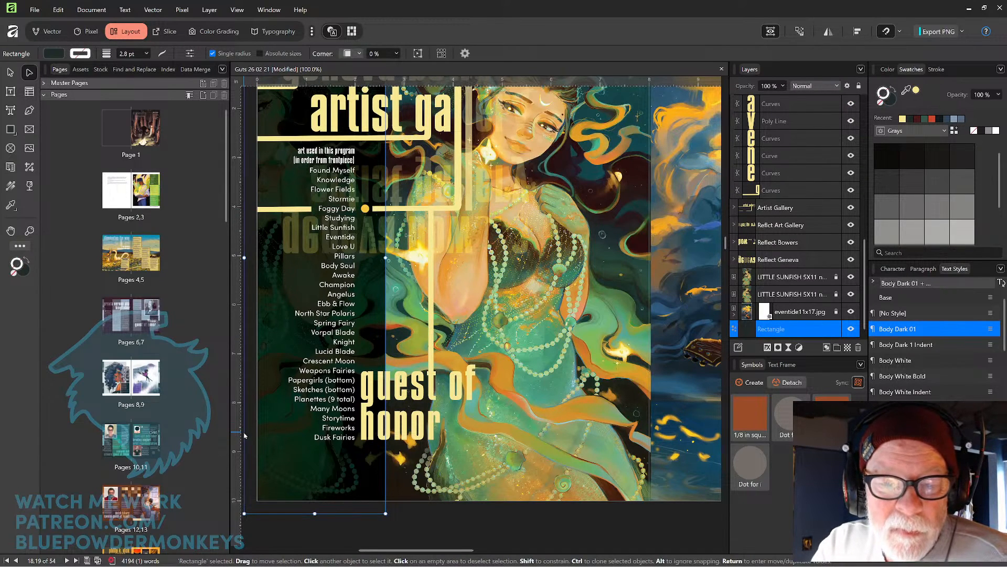
{"action": "left_click", "coordinate": [10, 72]}
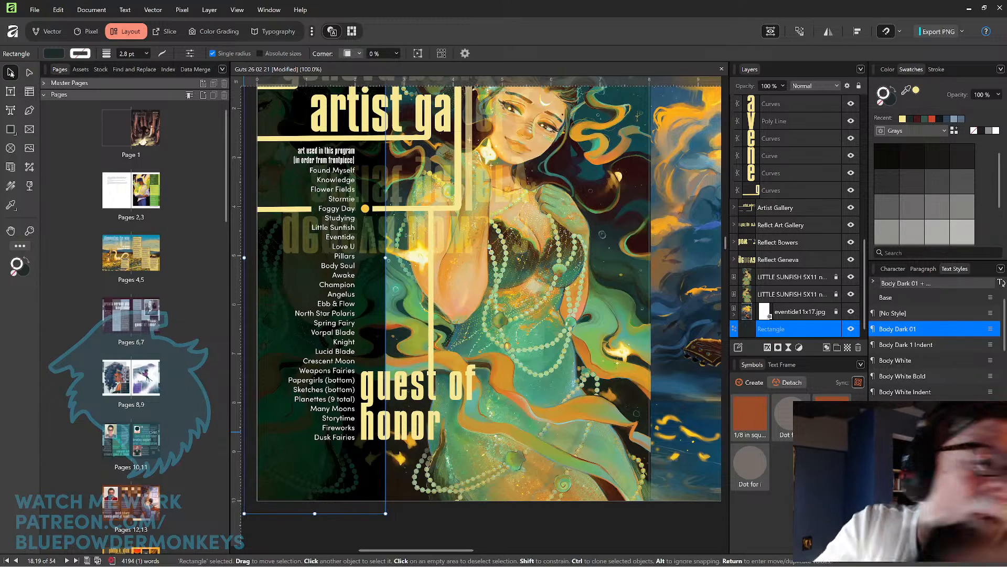
{"action": "key", "text": "ctrl+minus"}
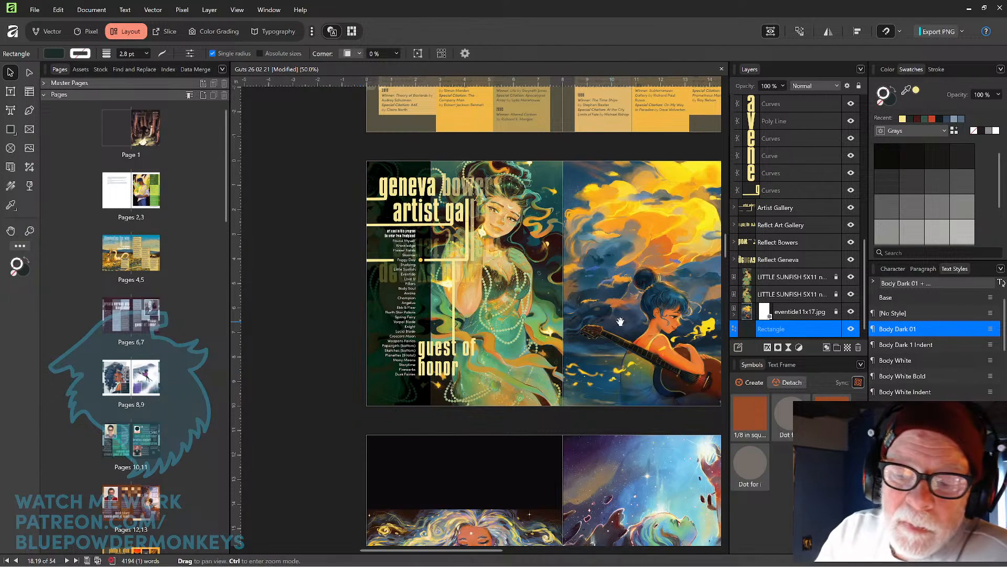
{"action": "left_click_drag", "start_coordinate": [590, 329], "coordinate": [478, 284]}
{"action": "left_click", "coordinate": [449, 307]}
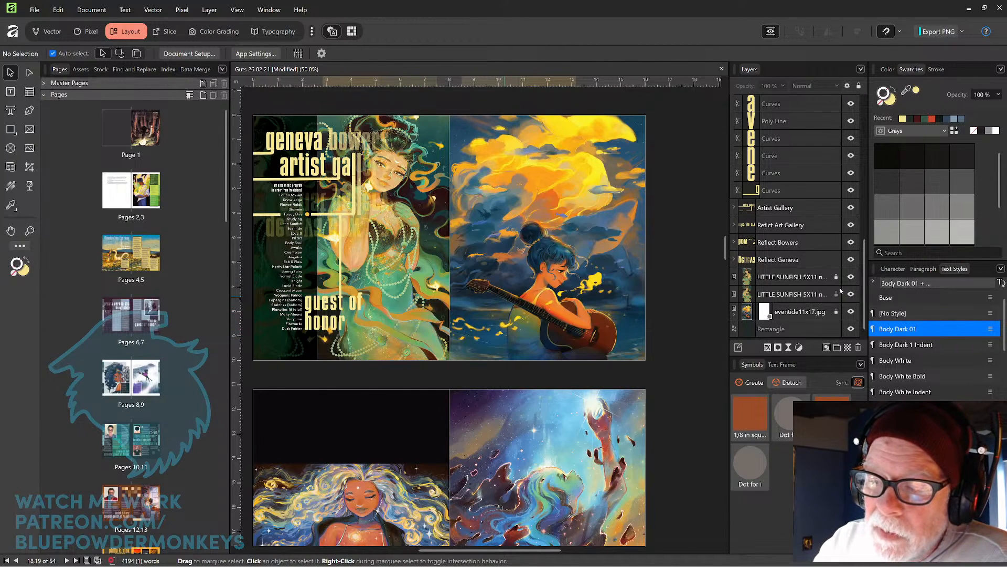
{"action": "left_click", "coordinate": [851, 277]}
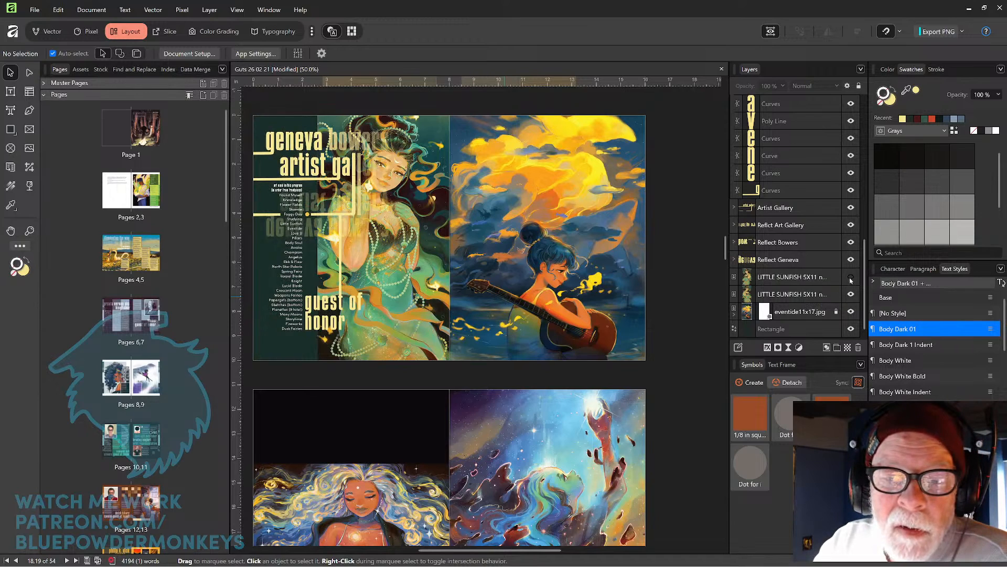
{"action": "left_click", "coordinate": [851, 278]}
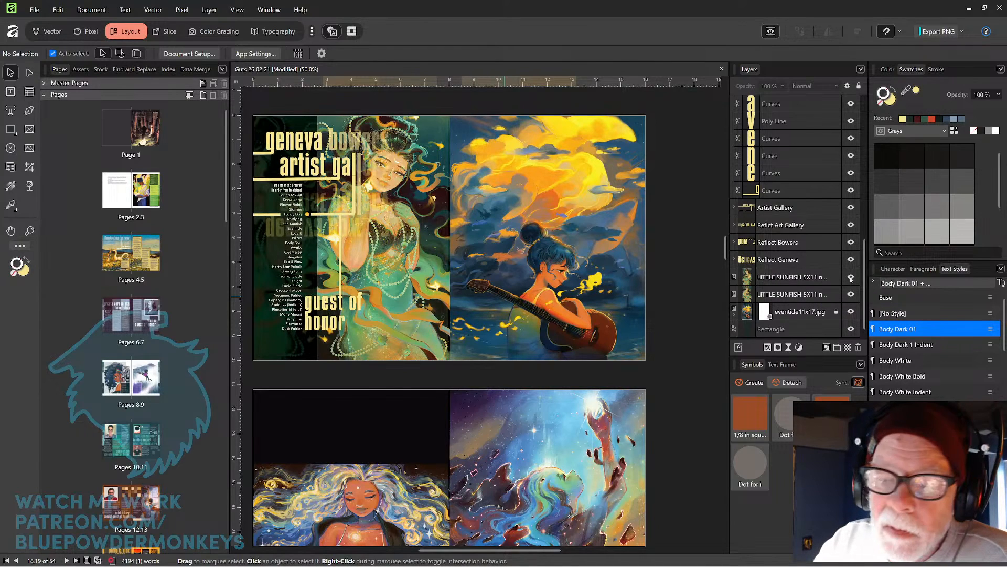
Nest the Multiply LITTLE SUNFISH image layer inside the other LITTLE SUNFISH layer and unlock the eventide11x17.jpg layer.
{"action": "left_click", "coordinate": [821, 280]}
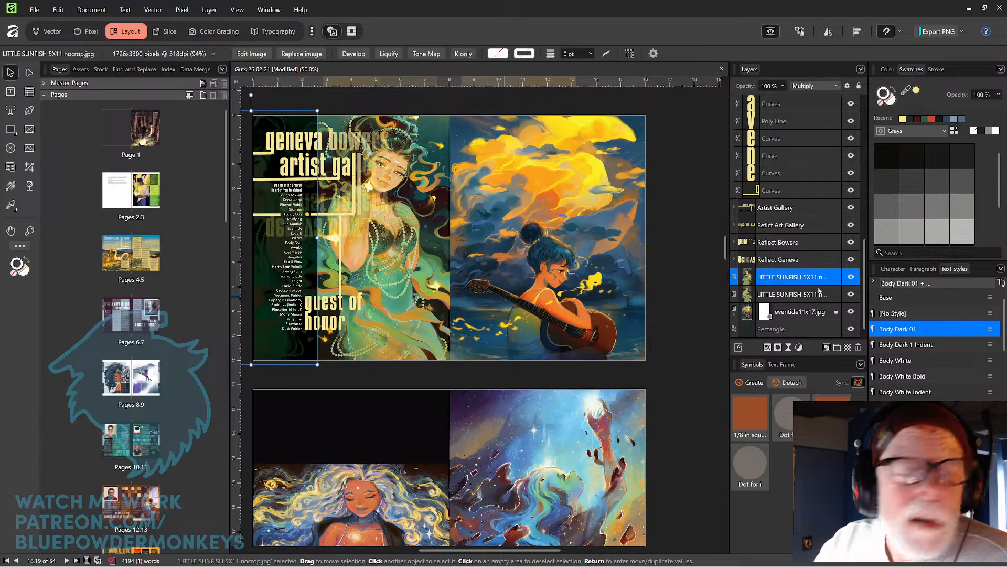
{"action": "left_click", "coordinate": [819, 295]}
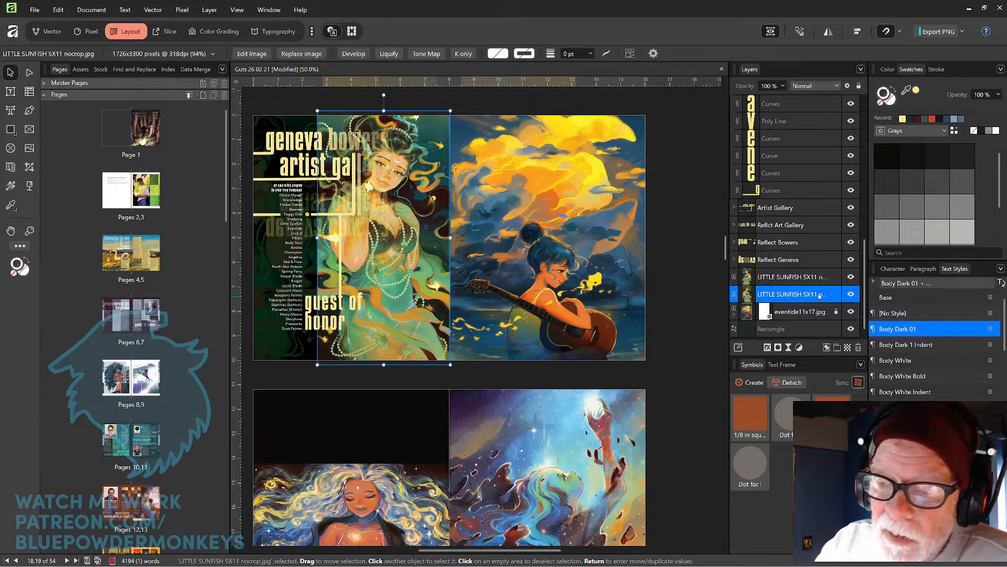
{"action": "left_click", "coordinate": [822, 280]}
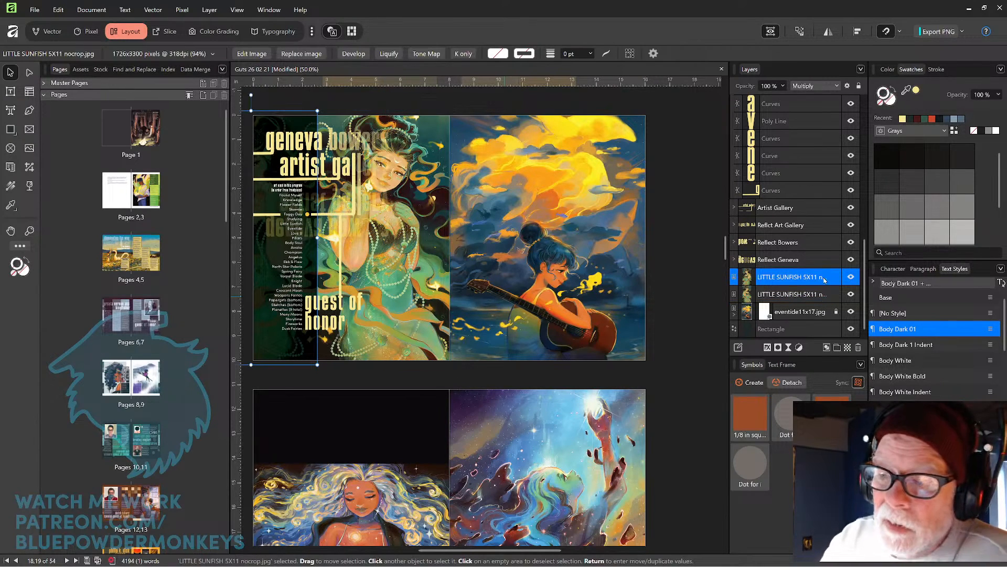
{"action": "left_click_drag", "start_coordinate": [822, 283], "coordinate": [821, 302]}
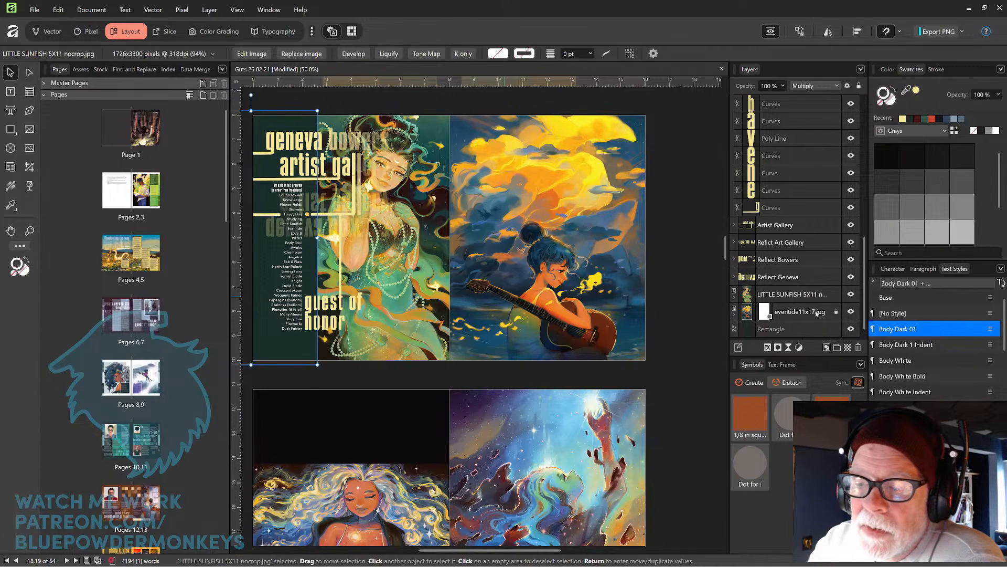
{"action": "left_click", "coordinate": [835, 313]}
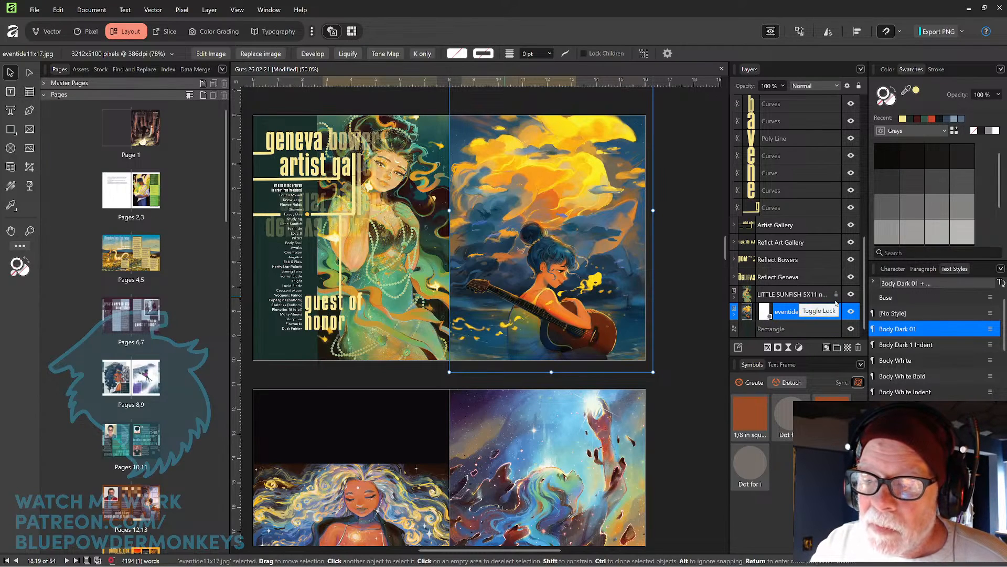
{"action": "left_click", "coordinate": [735, 313]}
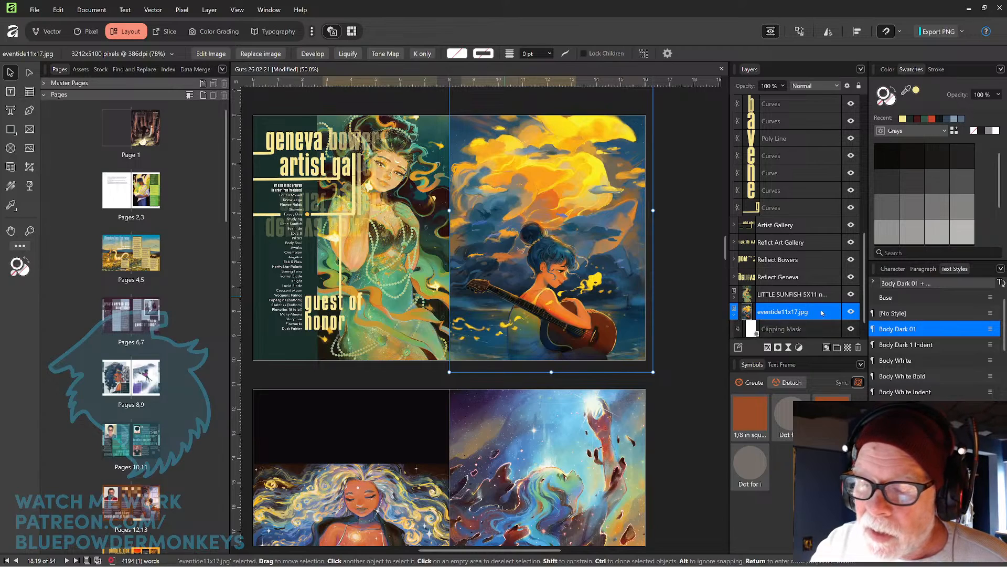
{"action": "scroll", "coordinate": [865, 300], "scroll_direction": "down", "scroll_amount": 1}
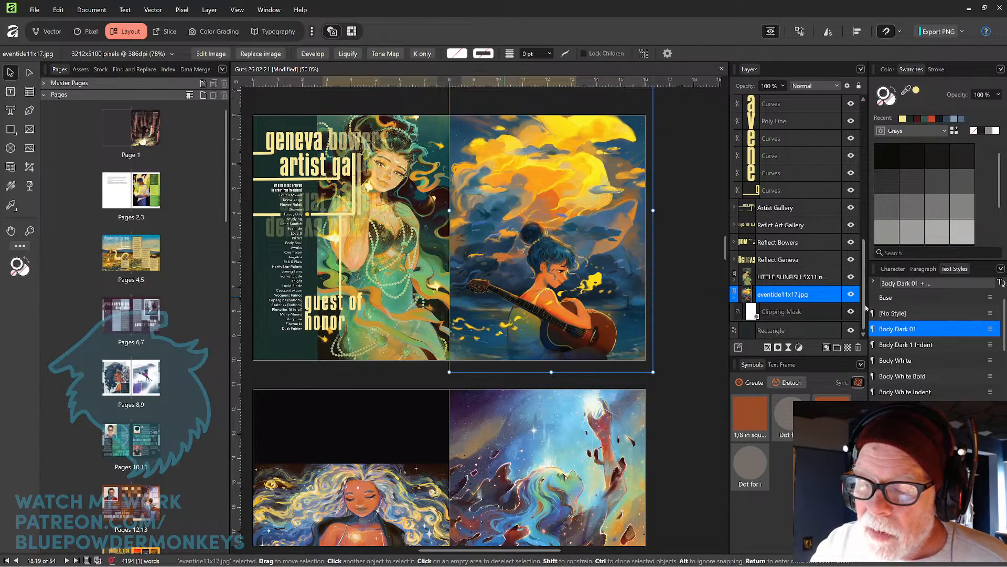
{"action": "left_click_drag", "start_coordinate": [740, 311], "coordinate": [740, 297]}
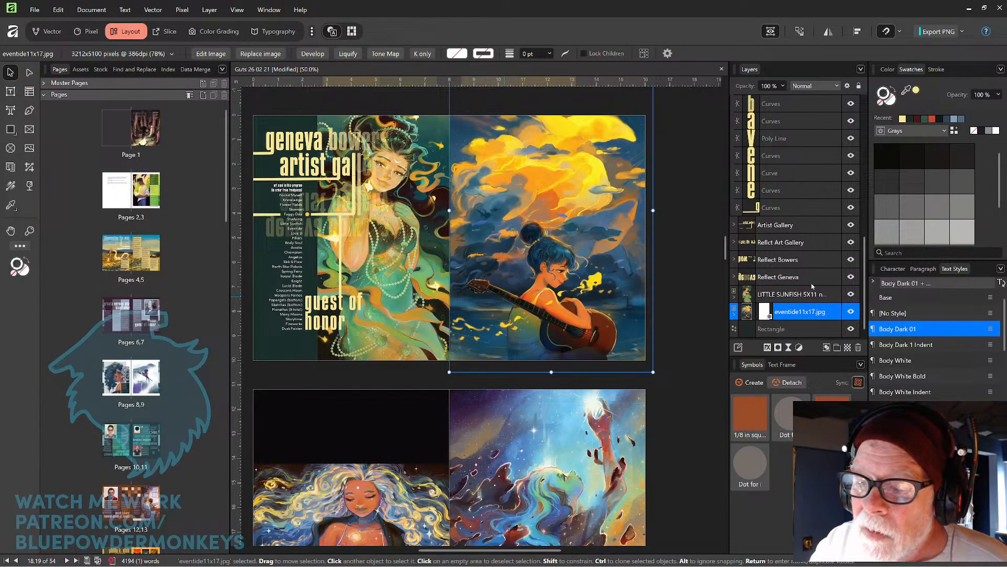
Move the nested LITTLE SUNFISH layer back out, placing it beneath the other LITTLE SUNFISH layer.
{"action": "left_click", "coordinate": [733, 298]}
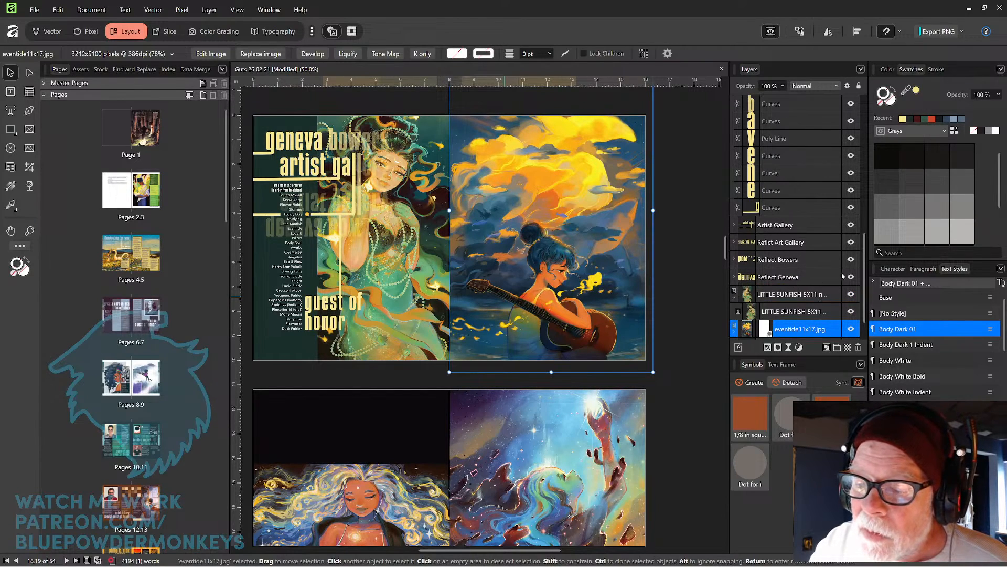
{"action": "left_click", "coordinate": [815, 312]}
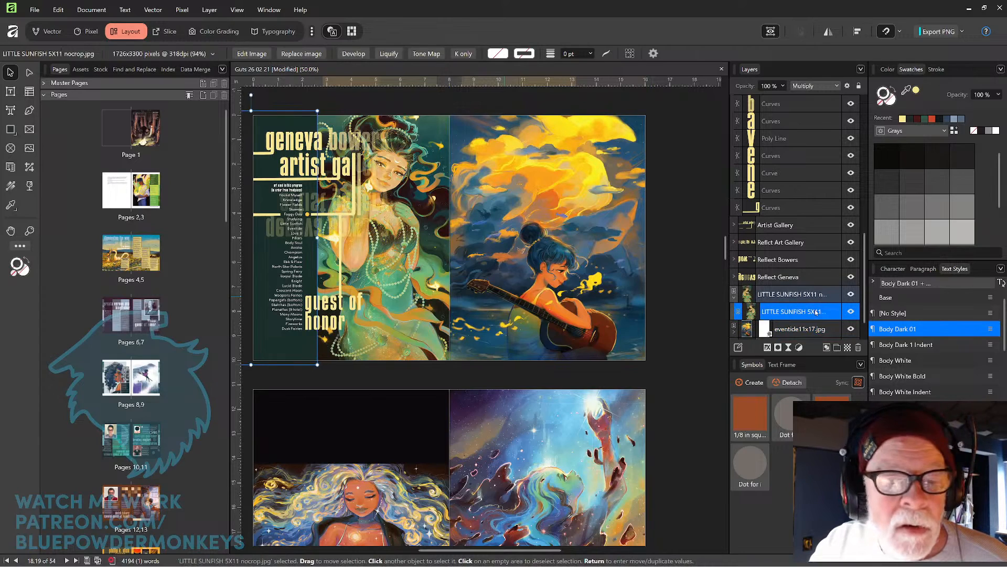
{"action": "left_click_drag", "start_coordinate": [815, 312], "coordinate": [825, 292]}
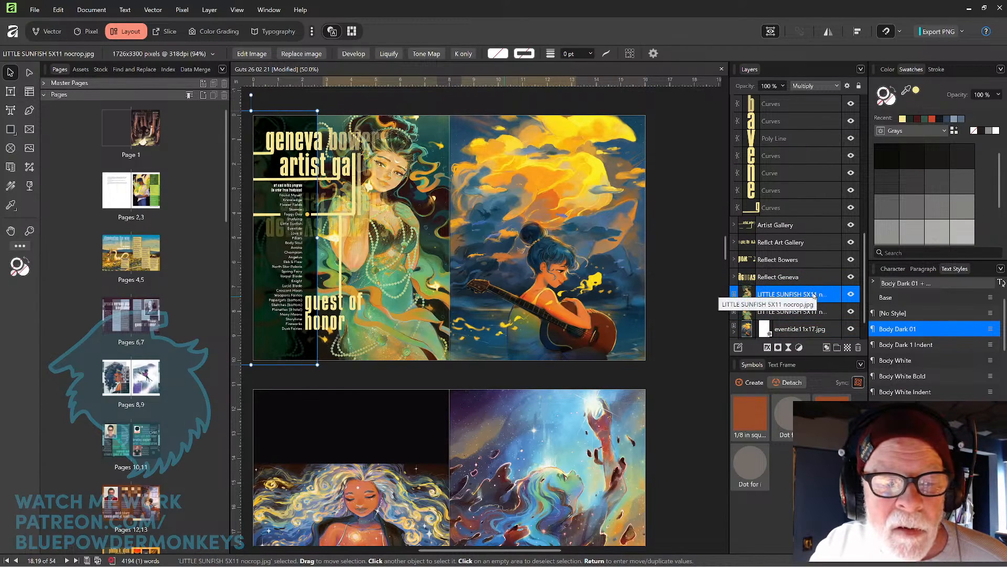
{"action": "mouse_move", "coordinate": [814, 295]}
{"action": "left_mouse_down"}
{"action": "mouse_move", "coordinate": [811, 319]}
{"action": "mouse_move", "coordinate": [814, 302]}
{"action": "left_mouse_up"}
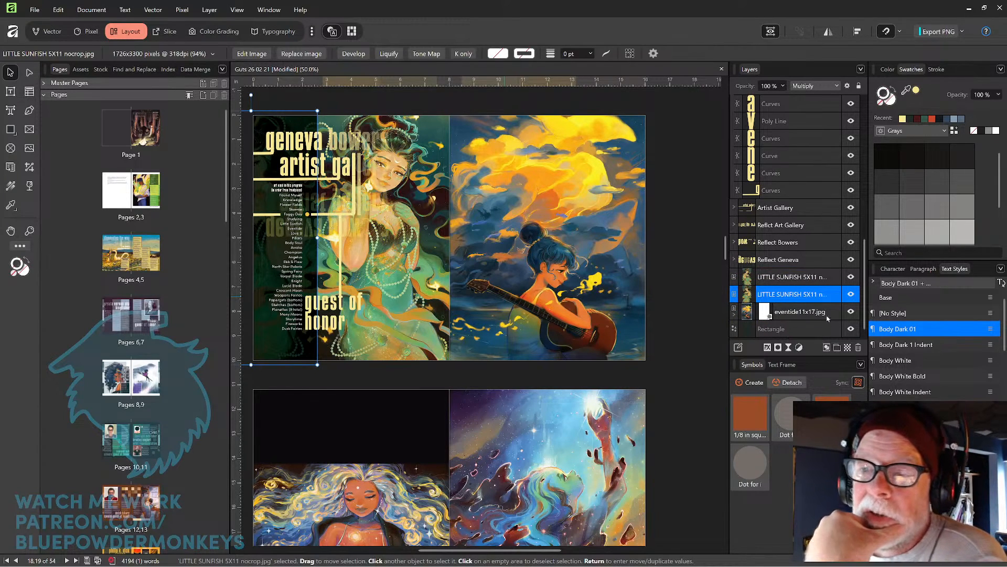
Set the selected LITTLE SUNFISH layer's blend mode to Normal.
{"action": "left_click", "coordinate": [837, 88]}
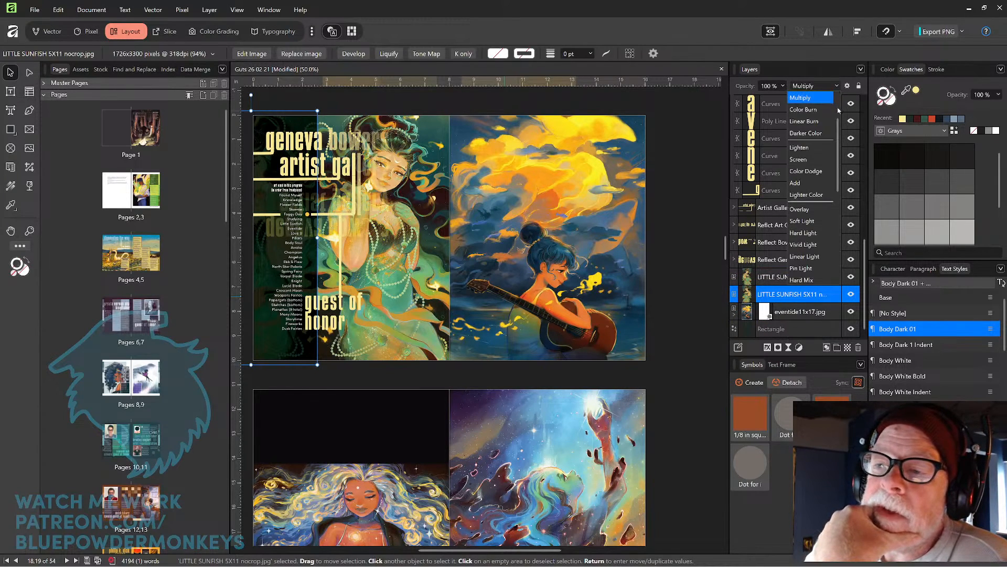
{"action": "scroll", "coordinate": [840, 112], "scroll_direction": "up", "scroll_amount": 2}
{"action": "left_click", "coordinate": [817, 99]}
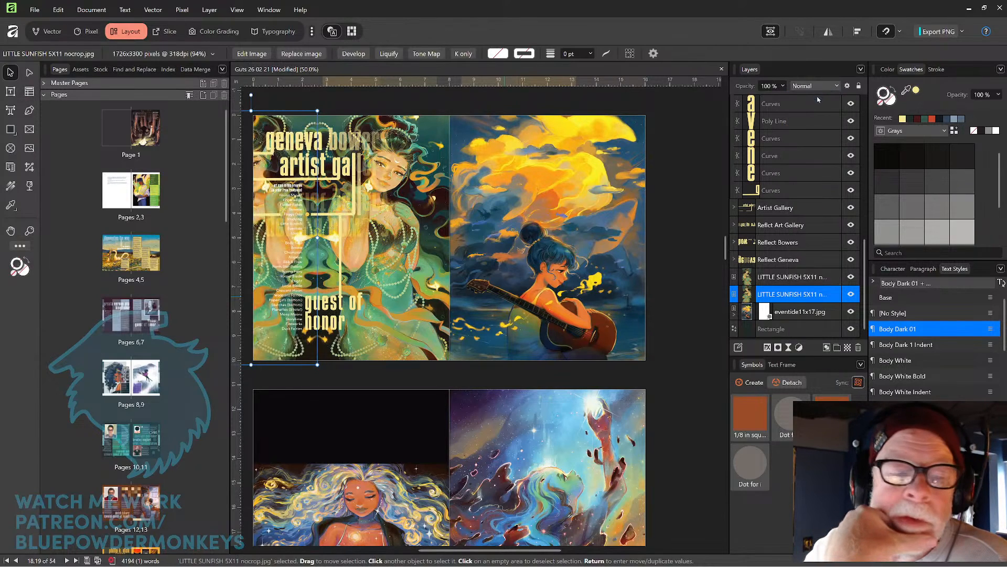
Move the Rectangle layer between the two LITTLE SUNFISH layers and open its blend mode options.
{"action": "left_click_drag", "start_coordinate": [812, 329], "coordinate": [816, 288]}
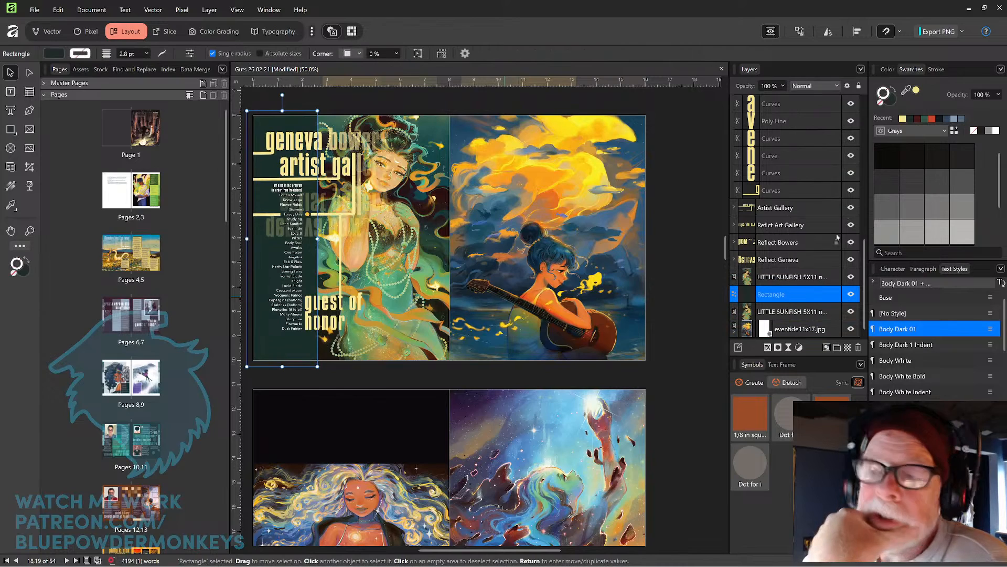
{"action": "left_click", "coordinate": [835, 87]}
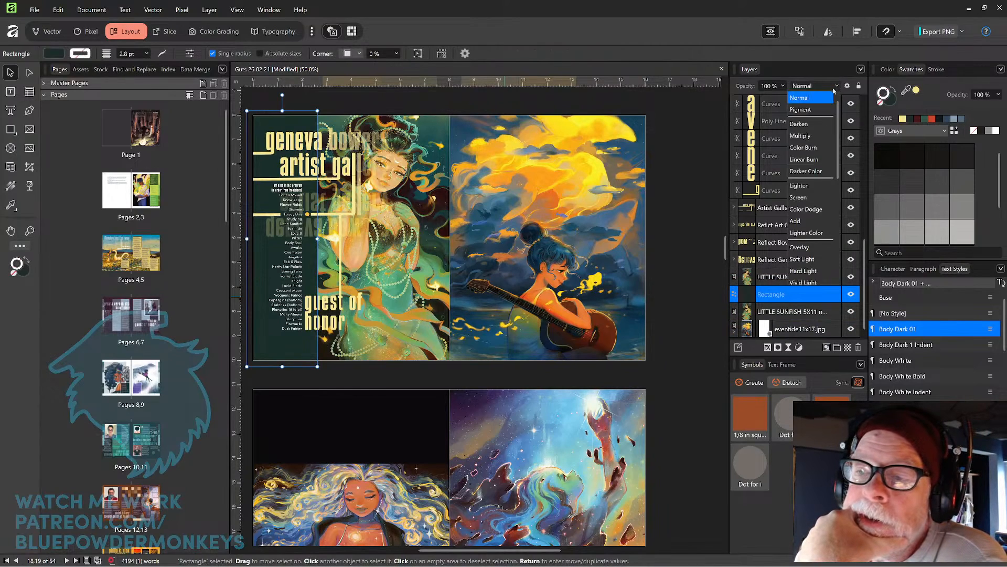
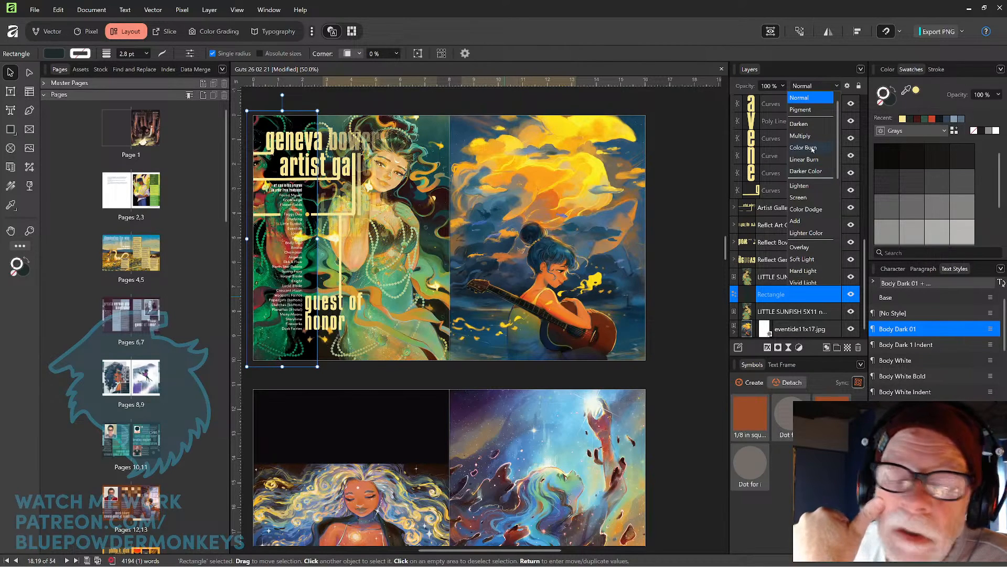
Set the Rectangle layer's blend mode to Color Burn and inspect the gallery page up close.
{"action": "left_click", "coordinate": [803, 148]}
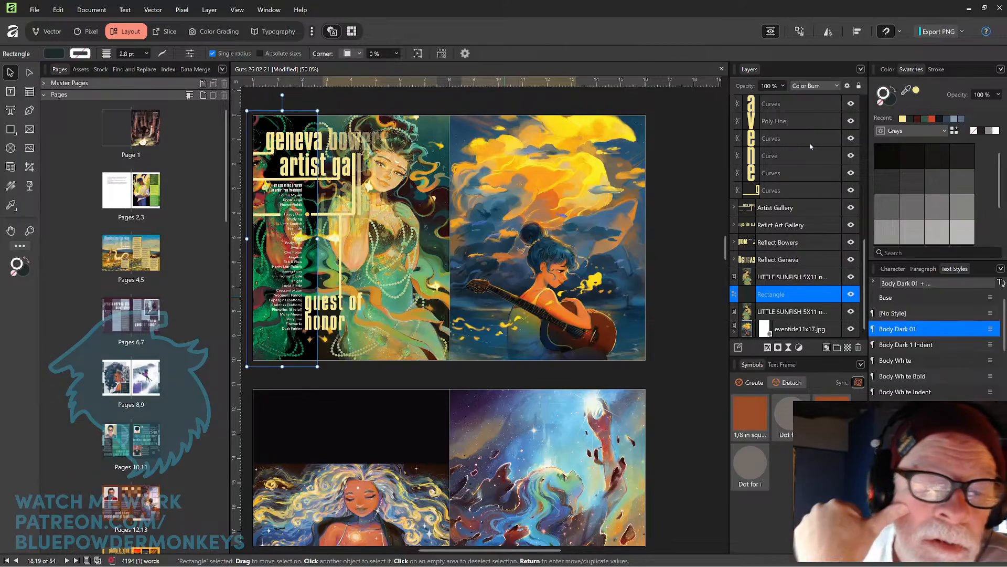
{"action": "scroll", "coordinate": [487, 315], "scroll_direction": "up", "scroll_amount": 4}
{"action": "scroll", "coordinate": [488, 315], "scroll_direction": "left", "scroll_amount": 4}
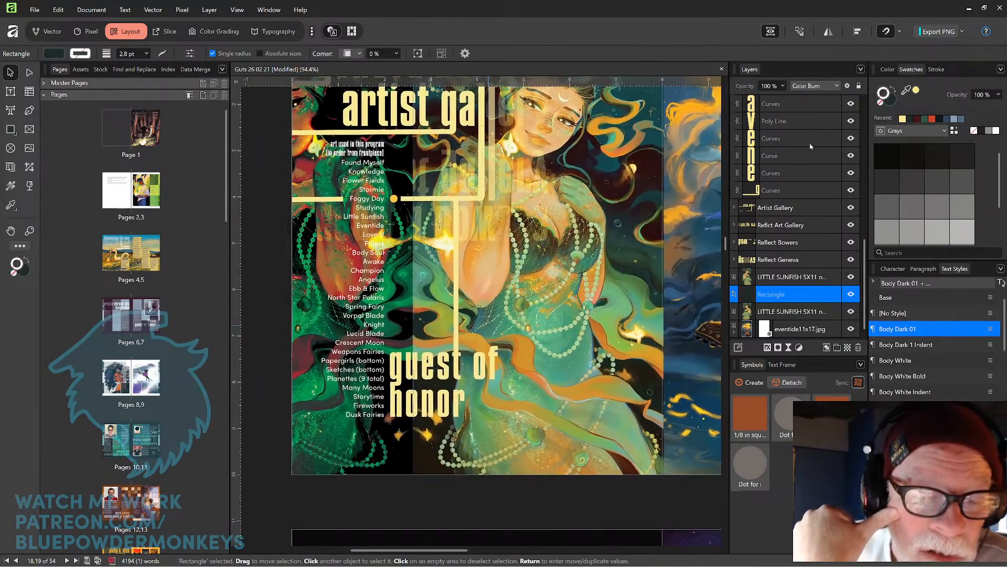
{"action": "scroll", "coordinate": [492, 284], "scroll_direction": "up", "scroll_amount": 2}
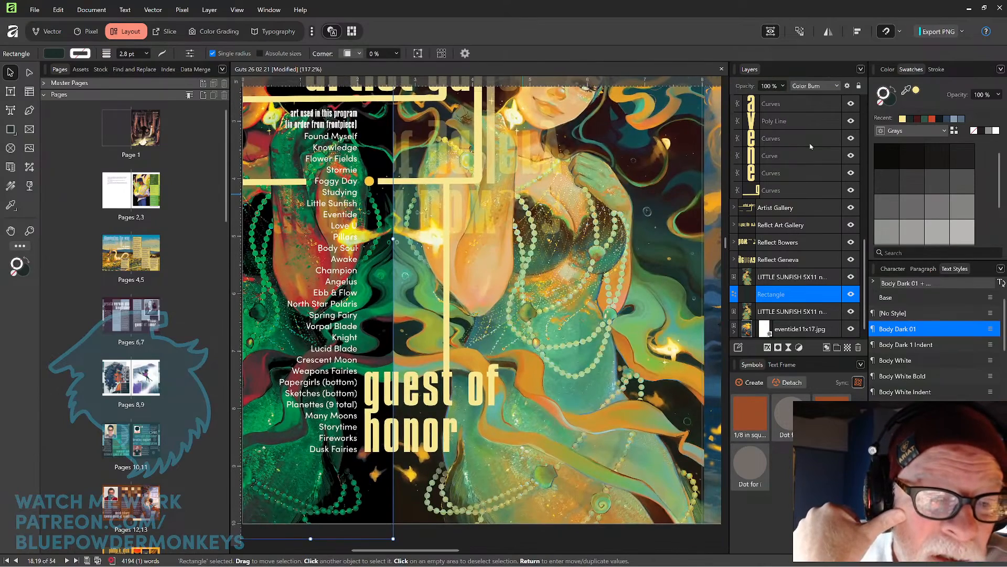
{"action": "scroll", "coordinate": [492, 284], "scroll_direction": "down", "scroll_amount": 1}
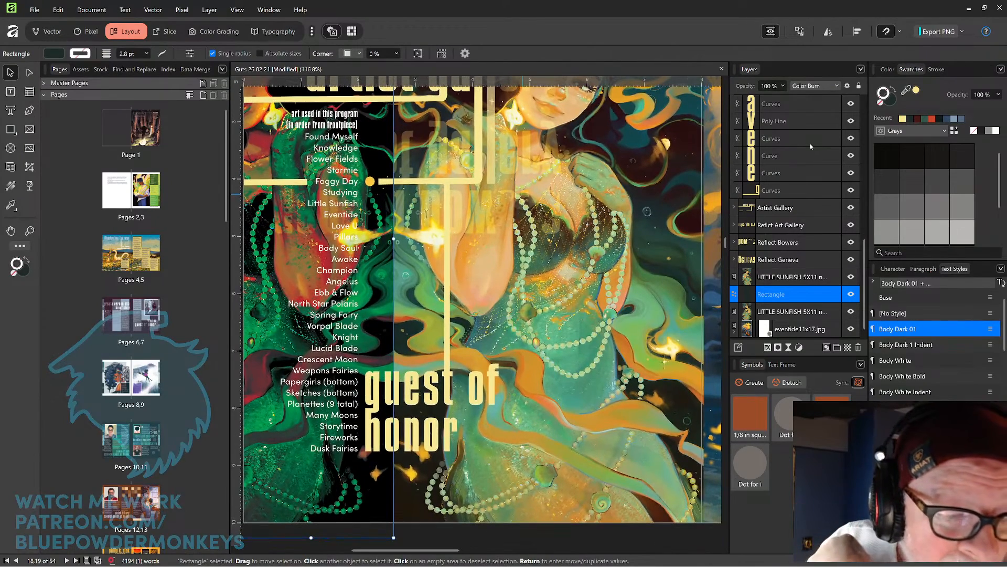
{"action": "scroll", "coordinate": [483, 302], "scroll_direction": "down", "scroll_amount": 1}
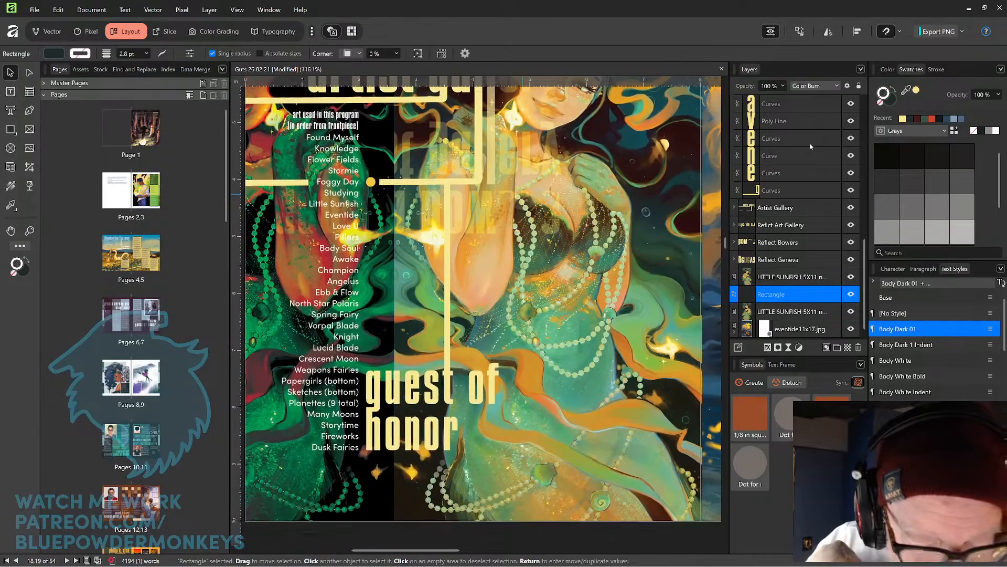
{"action": "scroll", "coordinate": [509, 263], "scroll_direction": "down", "scroll_amount": 2}
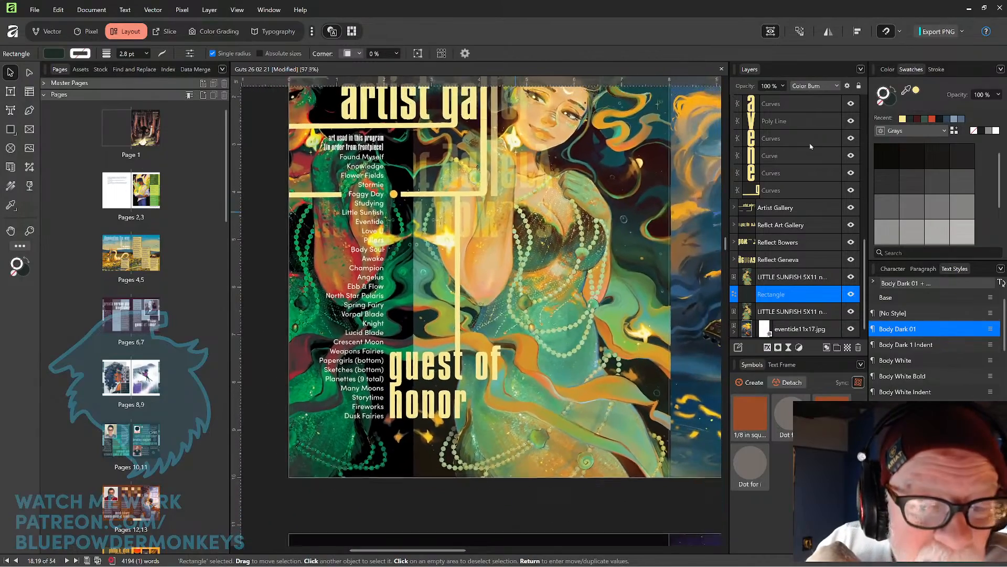
{"action": "scroll", "coordinate": [504, 262], "scroll_direction": "down", "scroll_amount": 2}
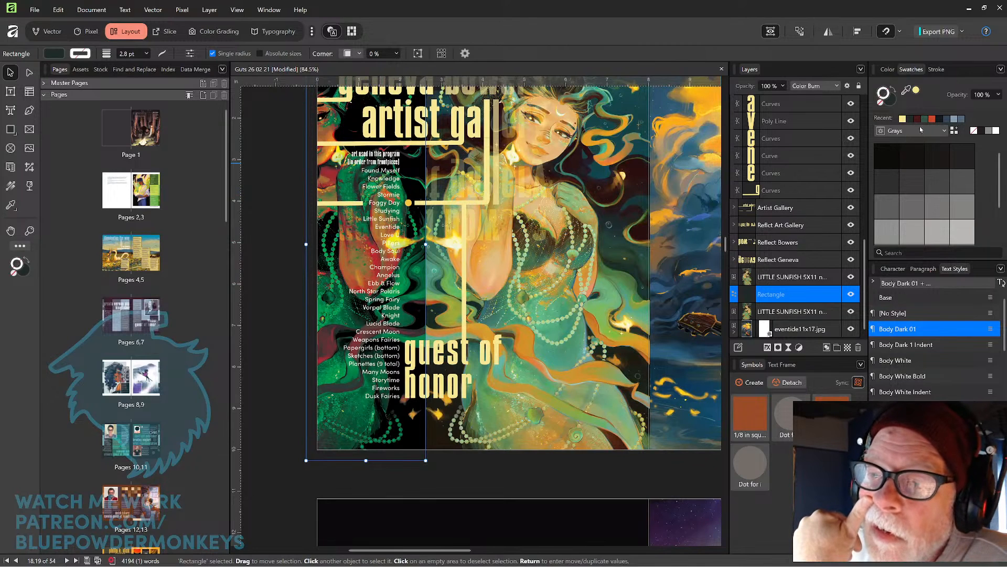
Change the Rectangle layer's blend mode to Multiply and lower its opacity to 75%.
{"action": "left_click", "coordinate": [838, 86]}
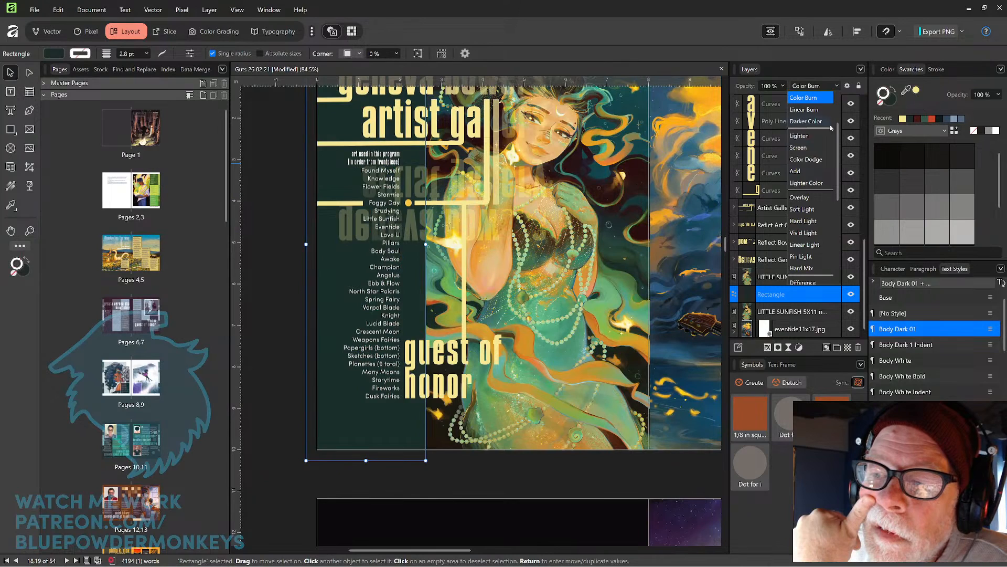
{"action": "scroll", "coordinate": [818, 131], "scroll_direction": "up", "scroll_amount": 3}
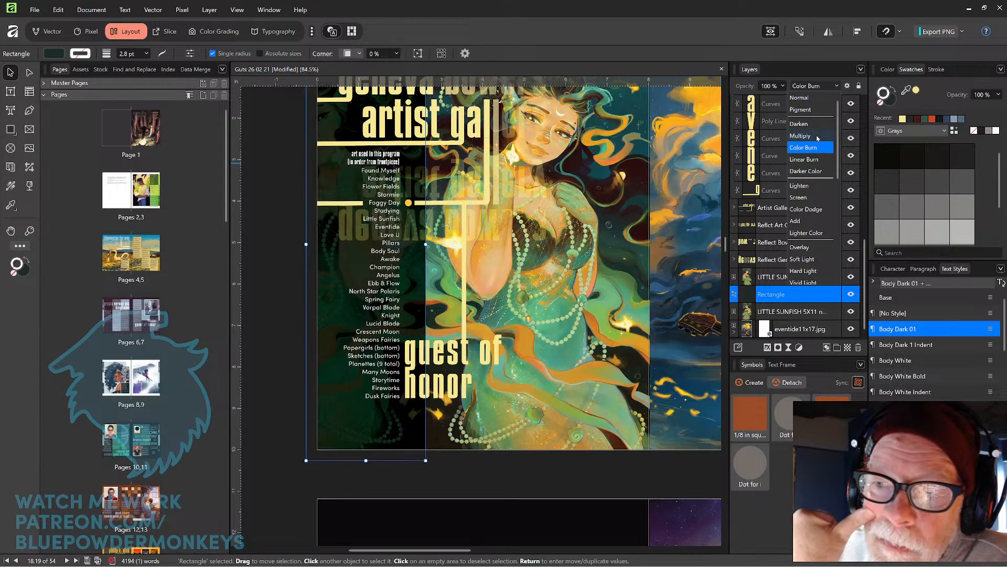
{"action": "left_click", "coordinate": [801, 135]}
{"action": "left_click", "coordinate": [783, 86]}
{"action": "left_click_drag", "start_coordinate": [785, 98], "coordinate": [765, 110]}
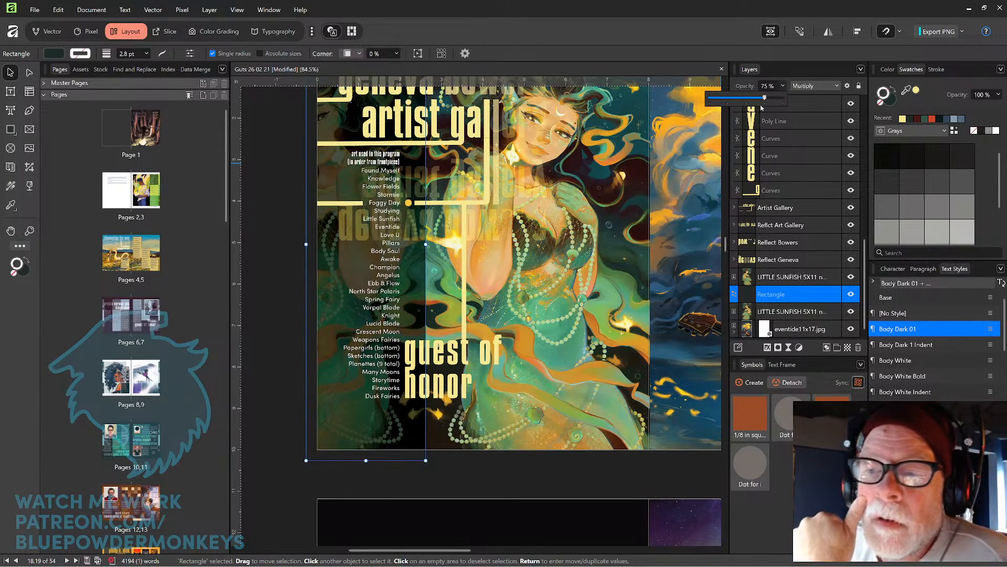
Browse the following spreads, selecting each artwork image and picture frame to check its placement.
{"action": "left_click", "coordinate": [300, 257]}
{"action": "scroll", "coordinate": [301, 257], "scroll_direction": "down", "scroll_amount": 4}
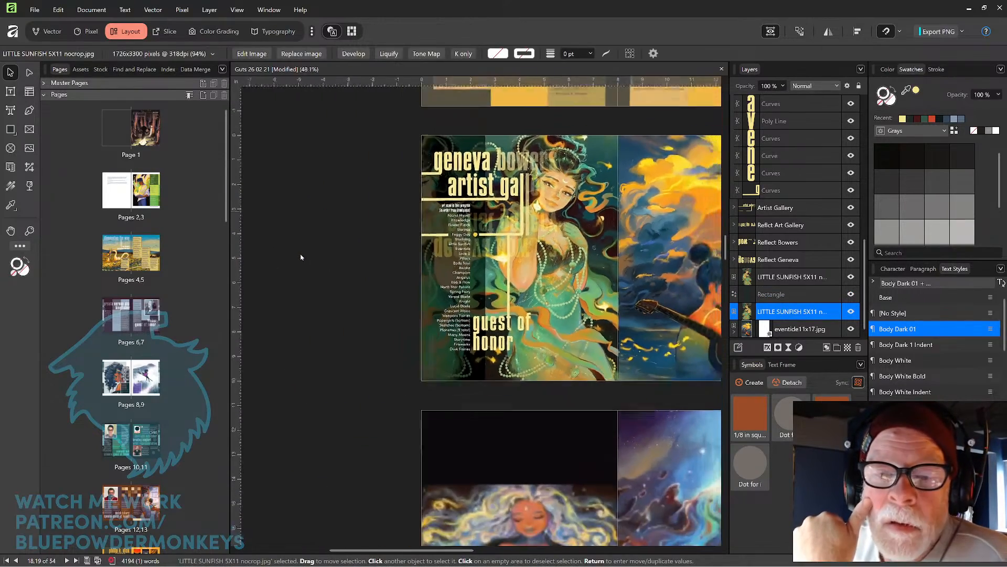
{"action": "left_click_drag", "start_coordinate": [665, 262], "coordinate": [526, 212]}
{"action": "left_click", "coordinate": [599, 255]}
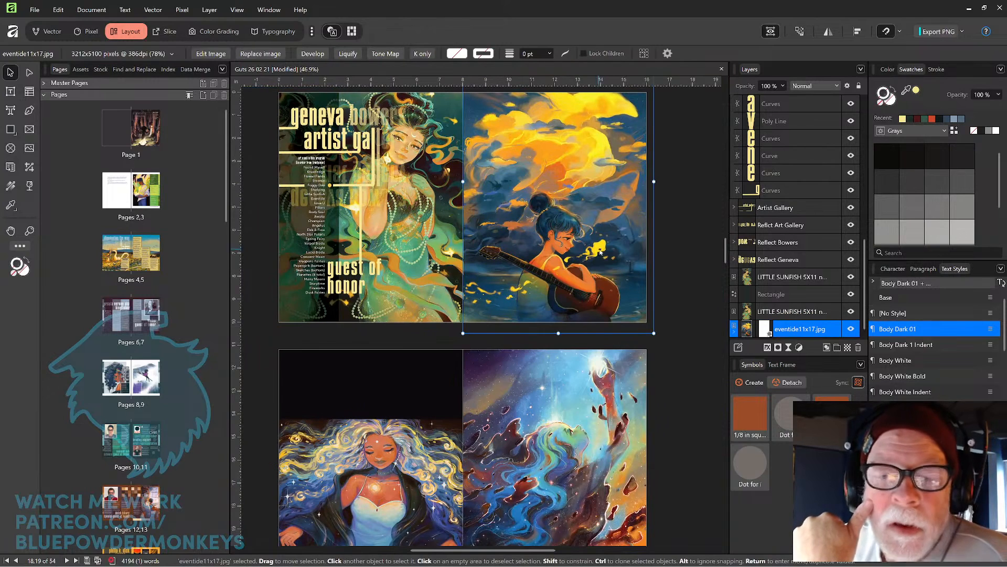
{"action": "scroll", "coordinate": [525, 273], "scroll_direction": "down", "scroll_amount": 3}
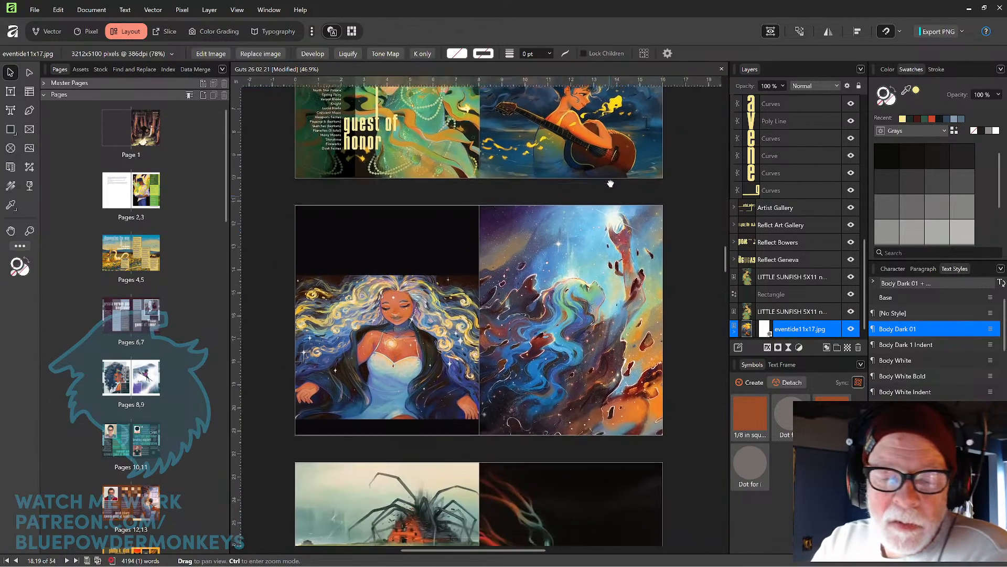
{"action": "left_click", "coordinate": [466, 292]}
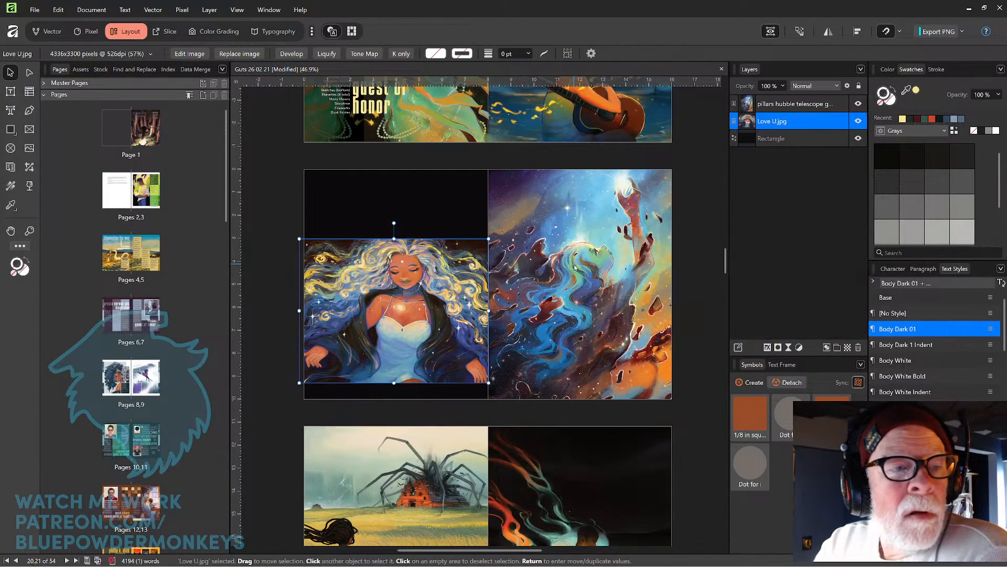
{"action": "left_click", "coordinate": [575, 267]}
{"action": "key", "text": "space"}
{"action": "left_click_drag", "start_coordinate": [699, 220], "coordinate": [695, 186]}
{"action": "left_click_drag", "start_coordinate": [669, 266], "coordinate": [680, 176]}
{"action": "left_click_drag", "start_coordinate": [536, 358], "coordinate": [539, 284]}
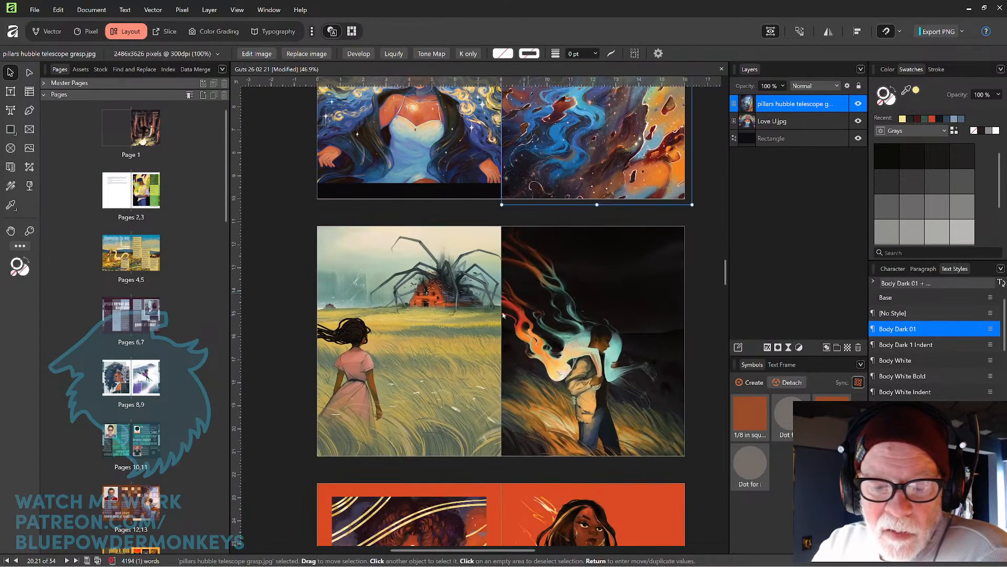
{"action": "left_click", "coordinate": [473, 334]}
{"action": "left_click", "coordinate": [574, 312]}
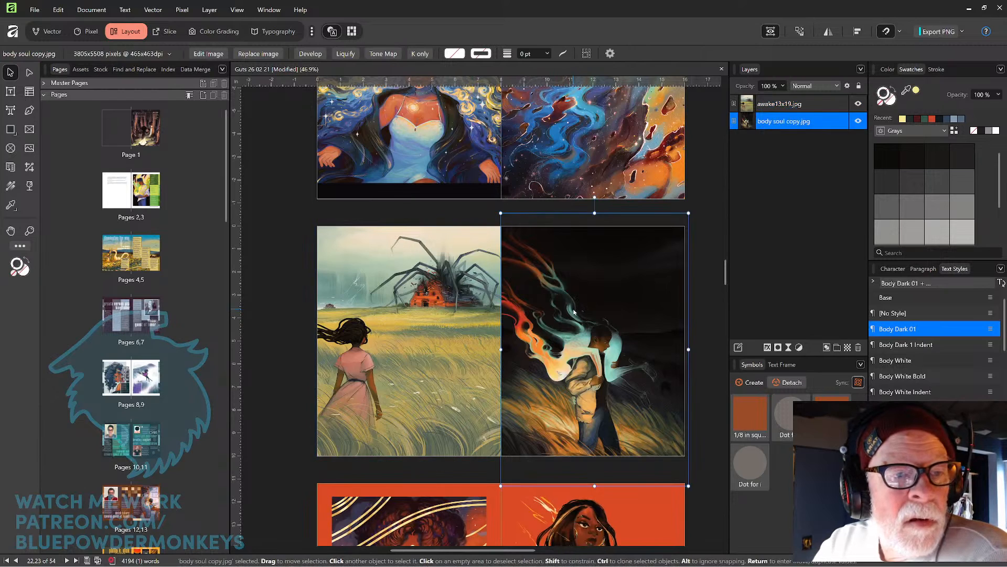
{"action": "scroll", "coordinate": [658, 287], "scroll_direction": "down", "scroll_amount": 6}
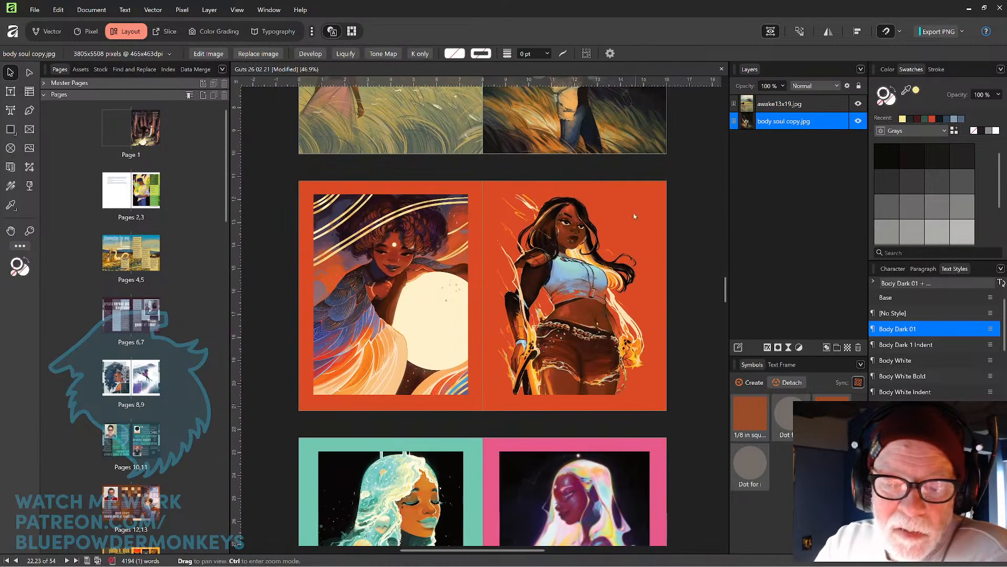
{"action": "left_click", "coordinate": [440, 319]}
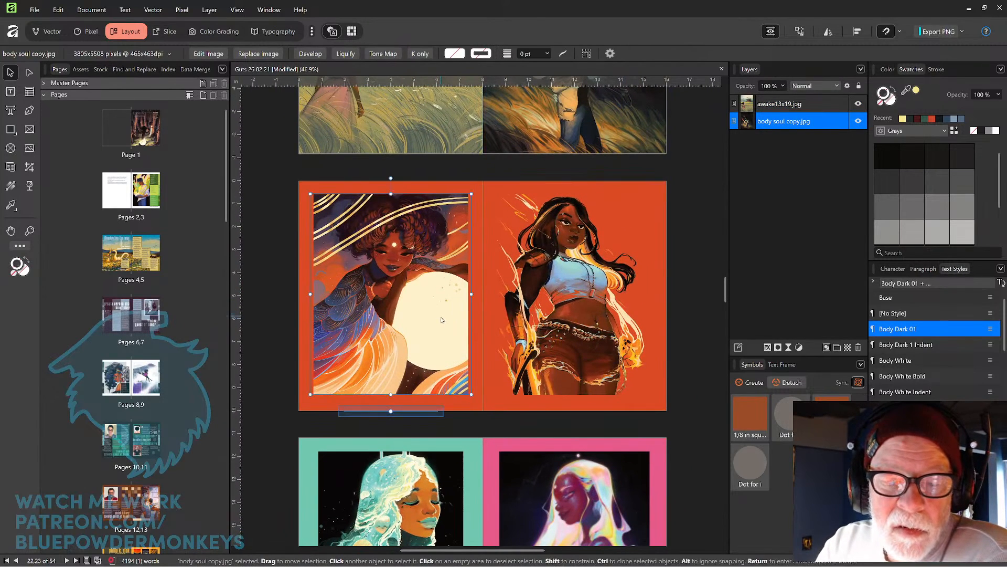
{"action": "left_click", "coordinate": [571, 282]}
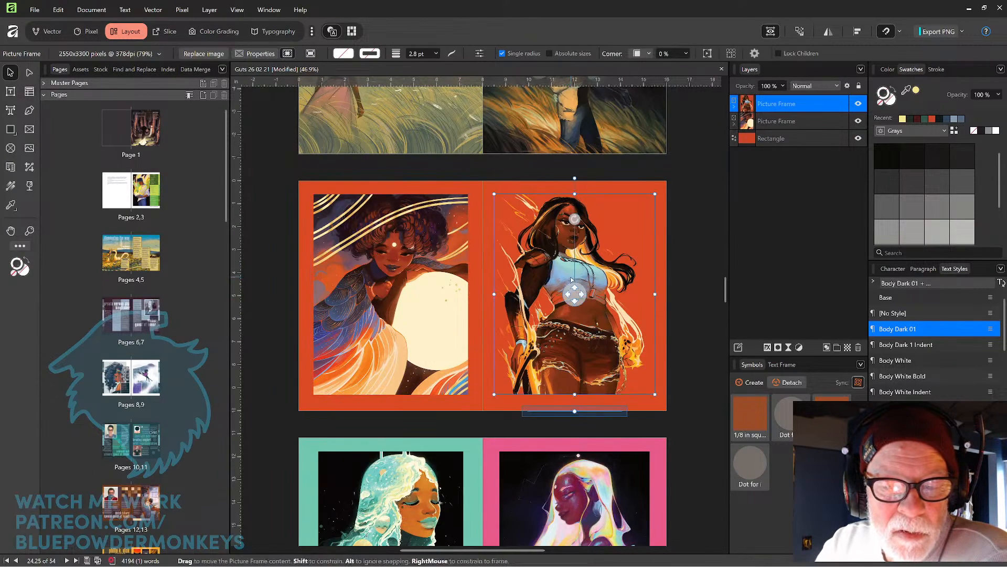
{"action": "left_click", "coordinate": [684, 236]}
{"action": "scroll", "coordinate": [595, 308], "scroll_direction": "down", "scroll_amount": 6}
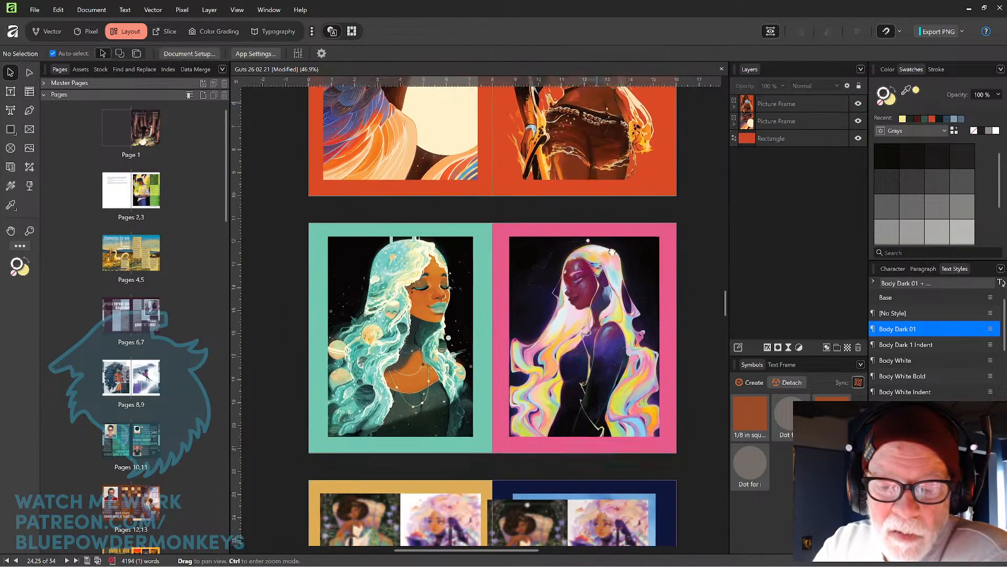
Examine the picture frames on the teal and pink spread by selecting each artwork in turn.
{"action": "left_click", "coordinate": [455, 287]}
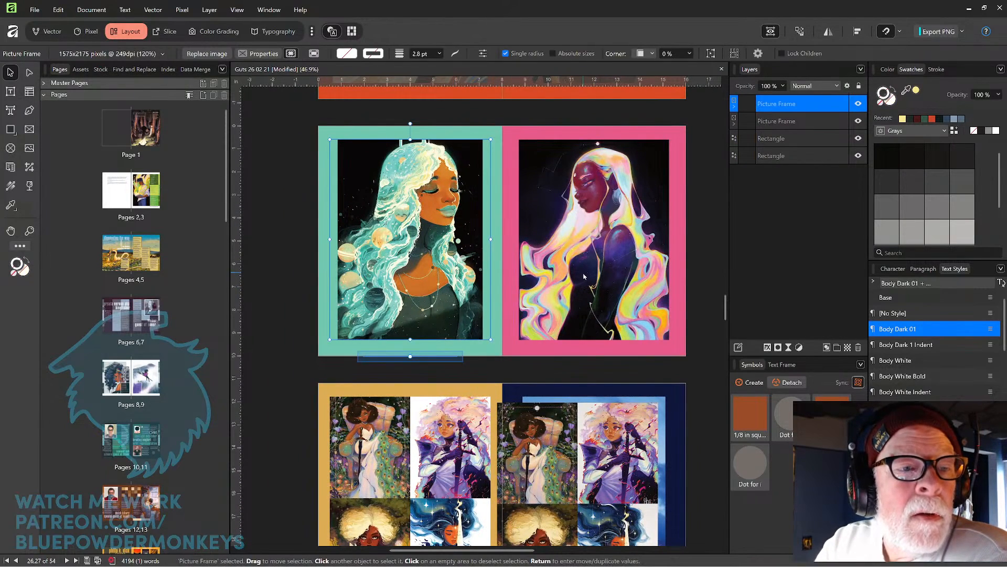
{"action": "left_click", "coordinate": [553, 278]}
{"action": "left_click", "coordinate": [452, 287]}
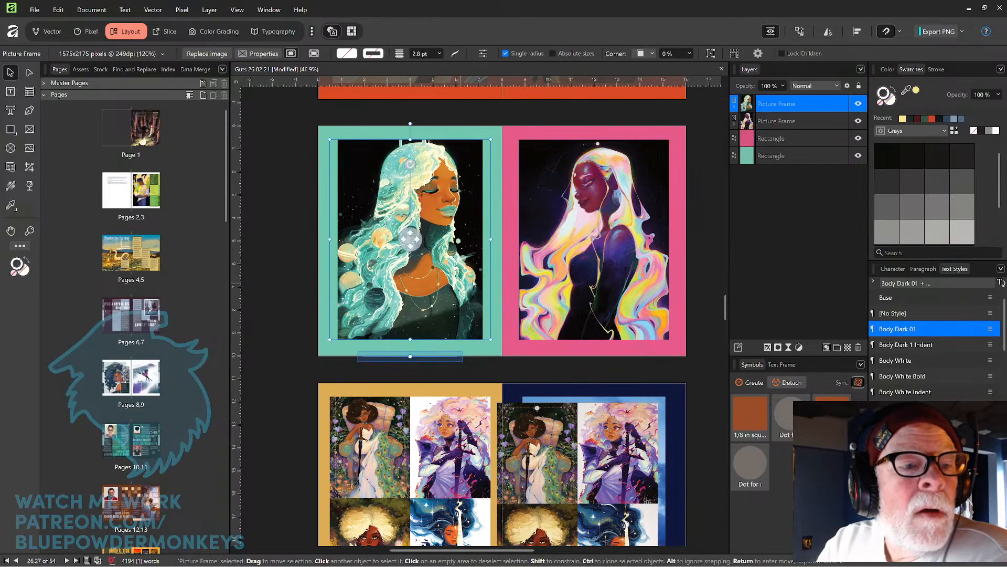
{"action": "mouse_move", "coordinate": [446, 298]}
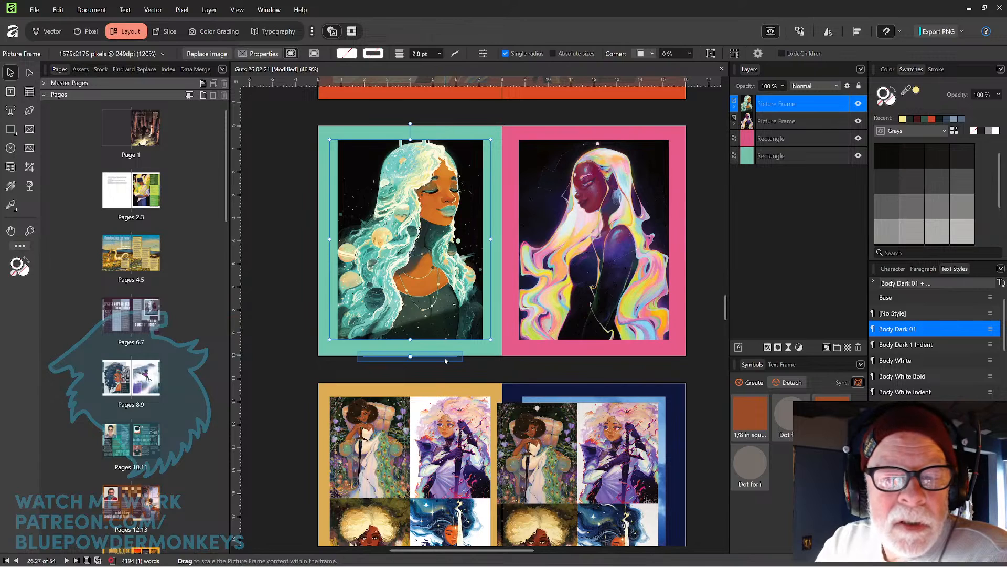
{"action": "left_click", "coordinate": [586, 252]}
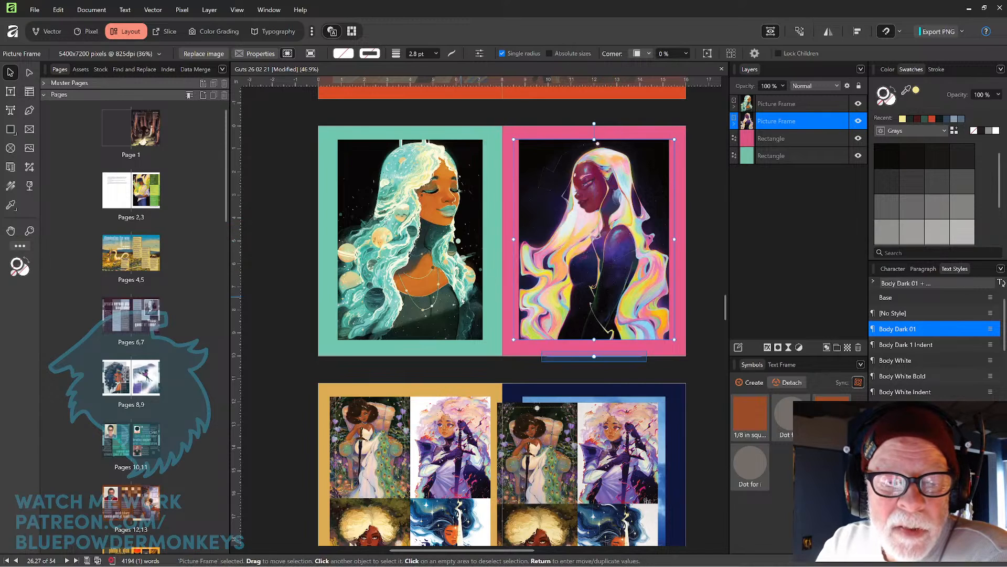
{"action": "left_click", "coordinate": [463, 301]}
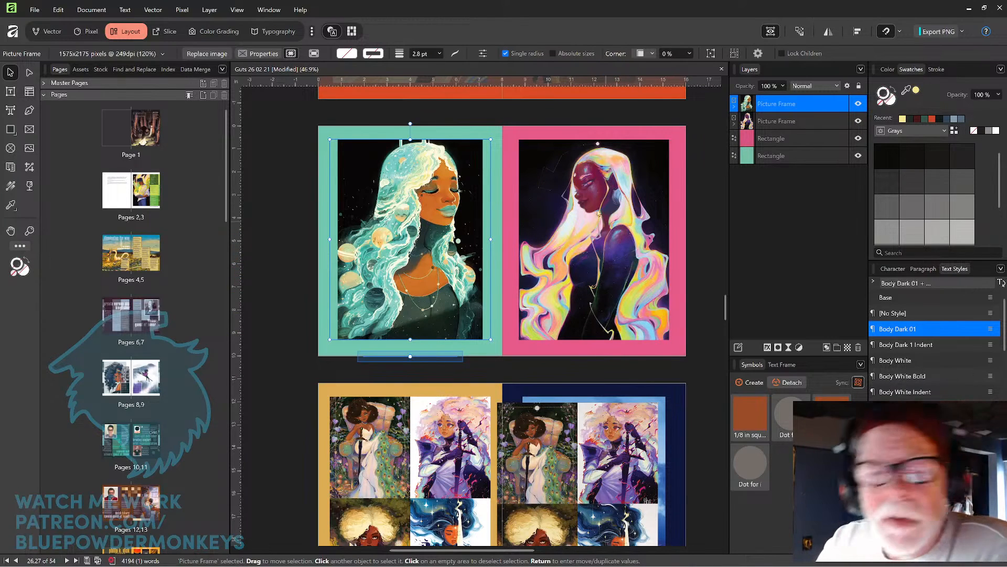
Try shrinking the teal page's picture frame from its corner, then undo the resizing.
{"action": "left_click_drag", "start_coordinate": [492, 141], "coordinate": [482, 149]}
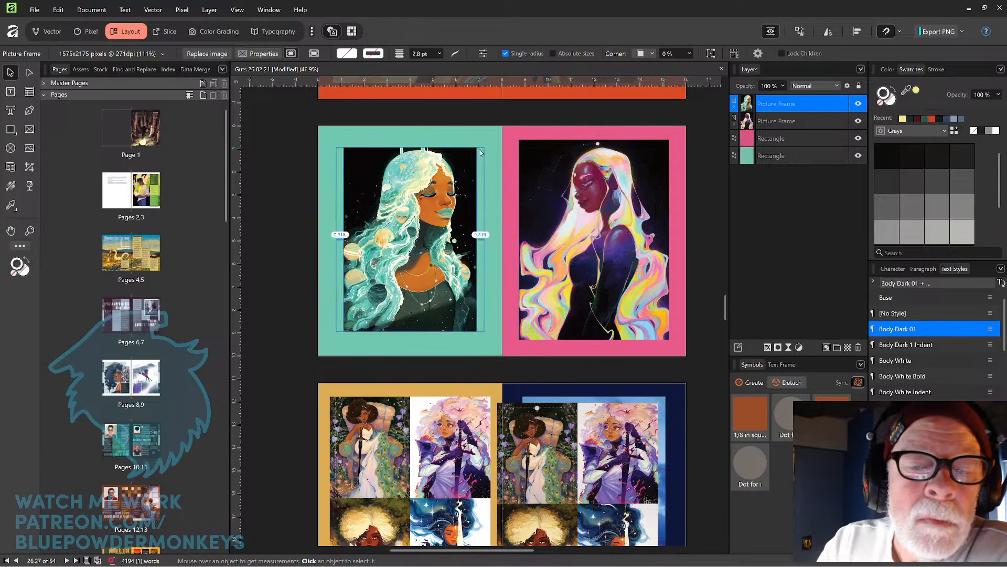
{"action": "left_click", "coordinate": [486, 149]}
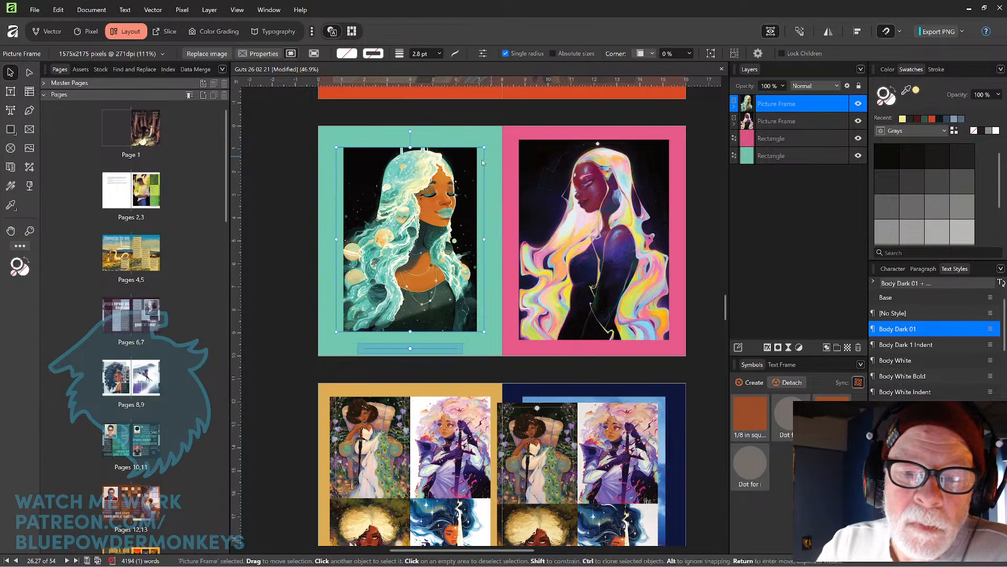
{"action": "mouse_move", "coordinate": [483, 147]}
{"action": "left_mouse_down"}
{"action": "mouse_move", "coordinate": [501, 138]}
{"action": "mouse_move", "coordinate": [476, 157]}
{"action": "left_mouse_up"}
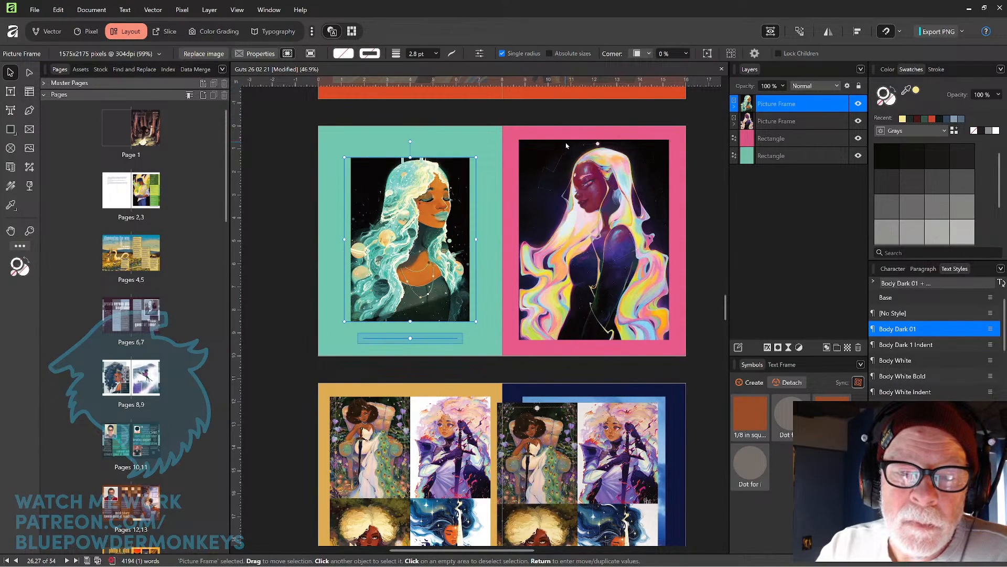
{"action": "key", "text": "ctrl+z"}
{"action": "key", "text": "ctrl+z"}
{"action": "key", "text": "ctrl+z"}
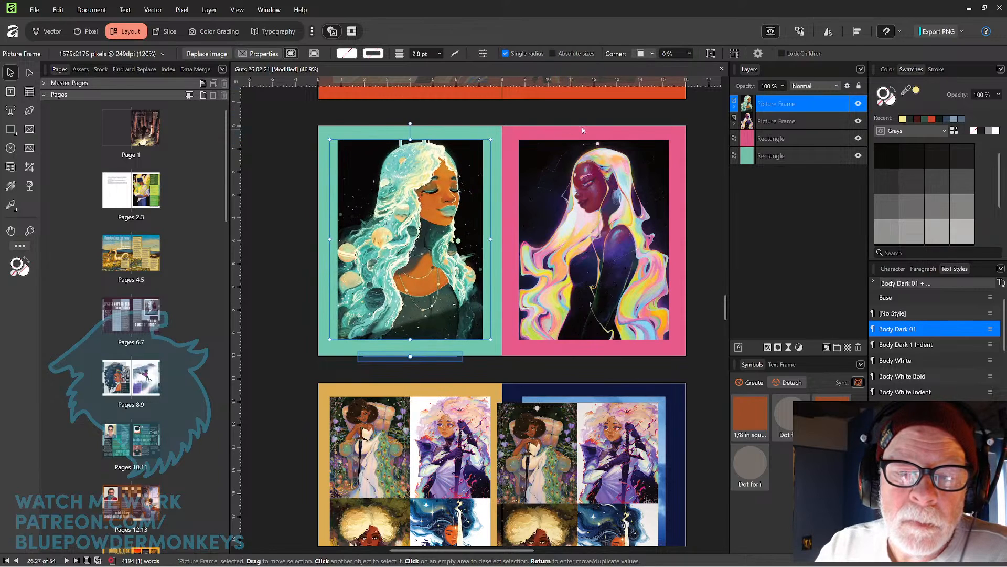
Delete the four duplicate artwork images overlapping the dark blue page of the gold and blue spread.
{"action": "left_click", "coordinate": [695, 119]}
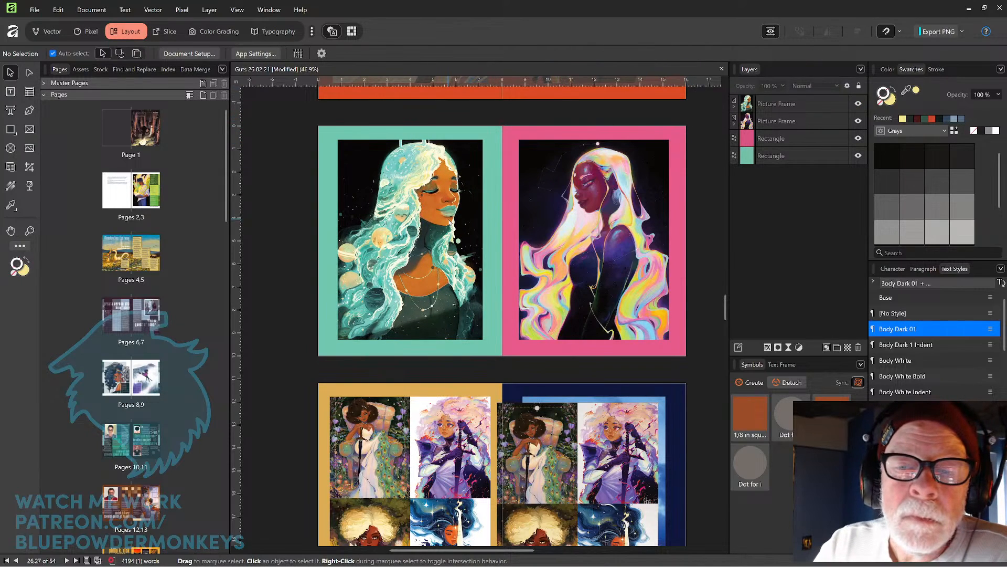
{"action": "left_click", "coordinate": [450, 223]}
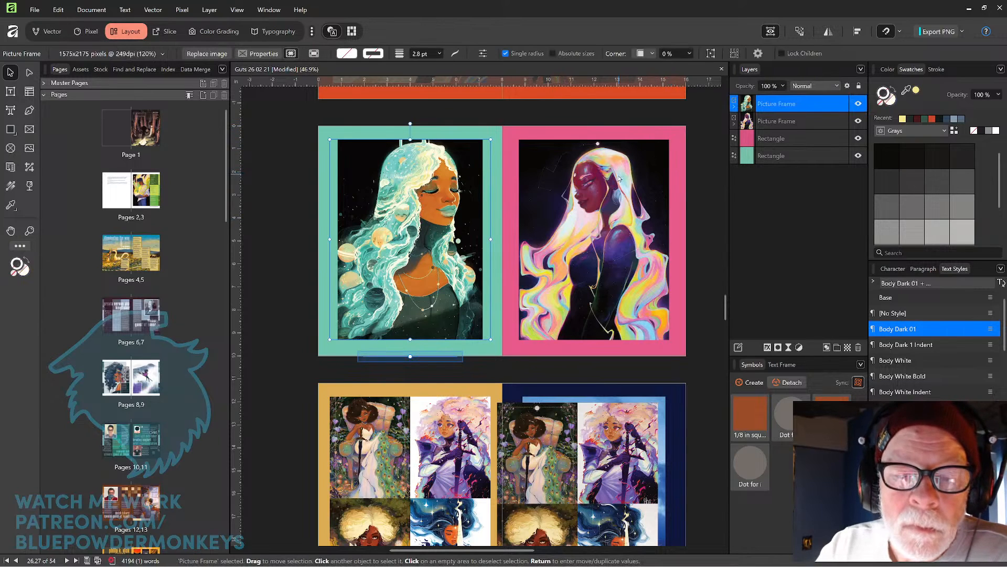
{"action": "scroll", "coordinate": [619, 178], "scroll_direction": "down", "scroll_amount": 5}
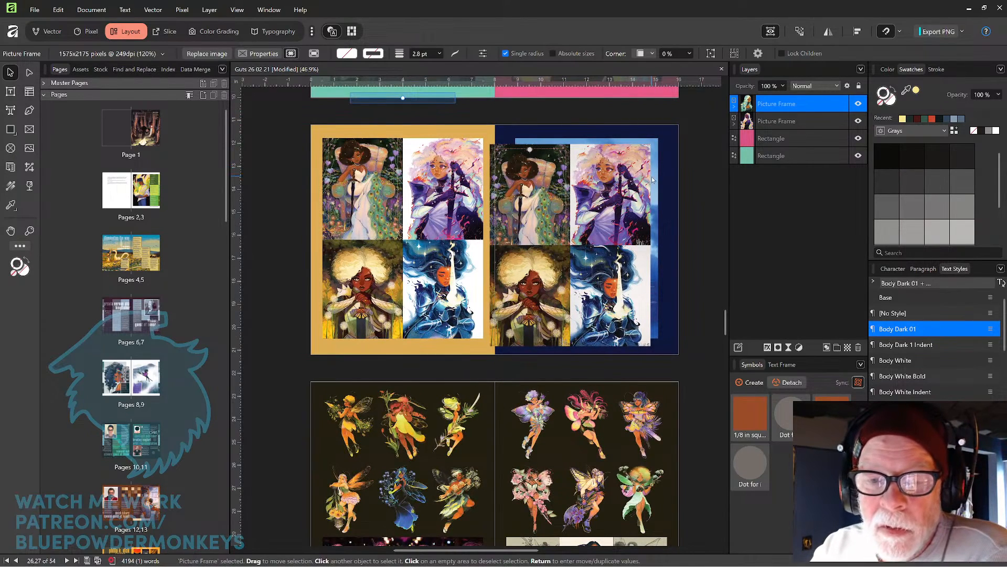
{"action": "left_click", "coordinate": [528, 197]}
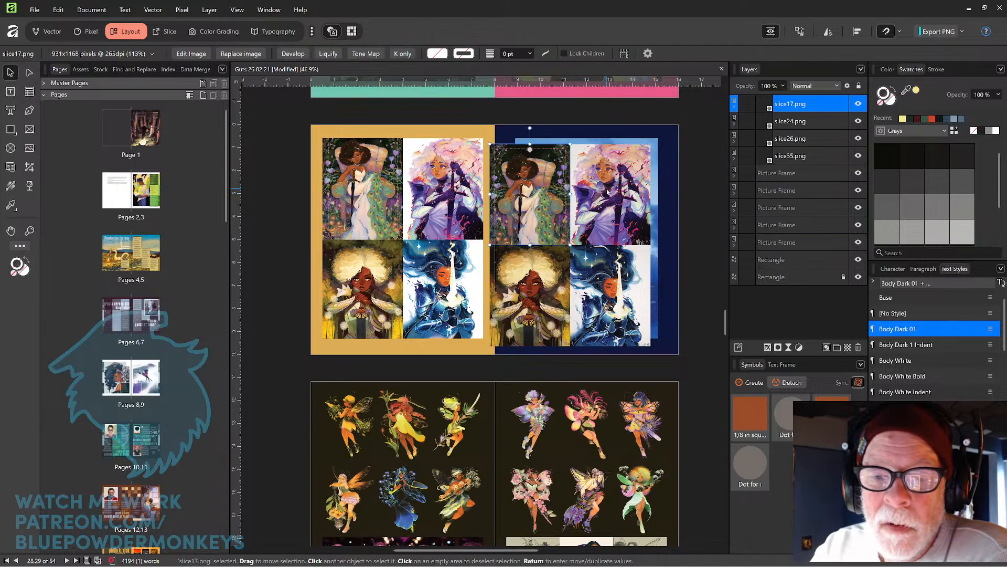
{"action": "left_click", "coordinate": [607, 193], "text": "shift"}
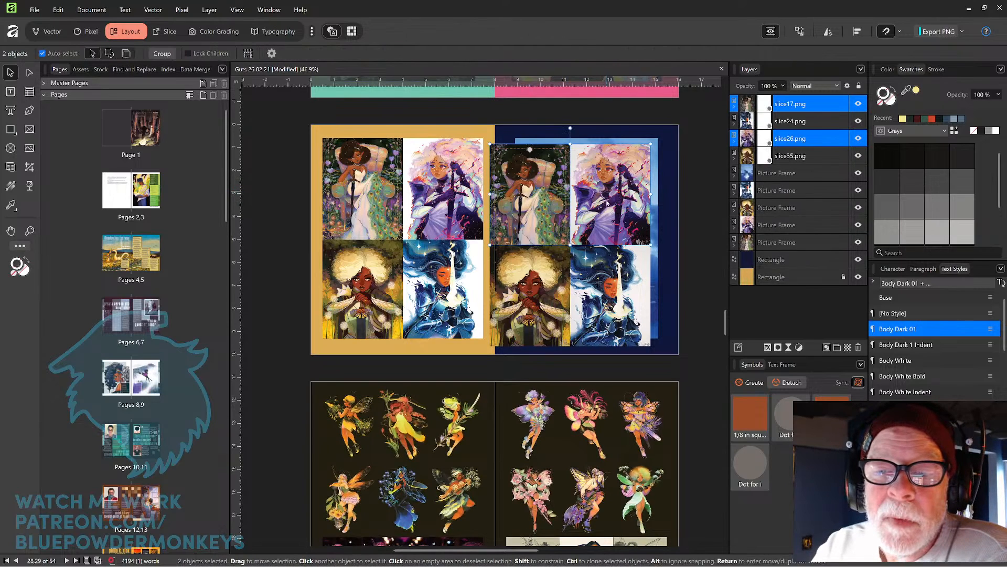
{"action": "left_click", "coordinate": [595, 283], "text": "shift"}
{"action": "left_click", "coordinate": [549, 293], "text": "shift"}
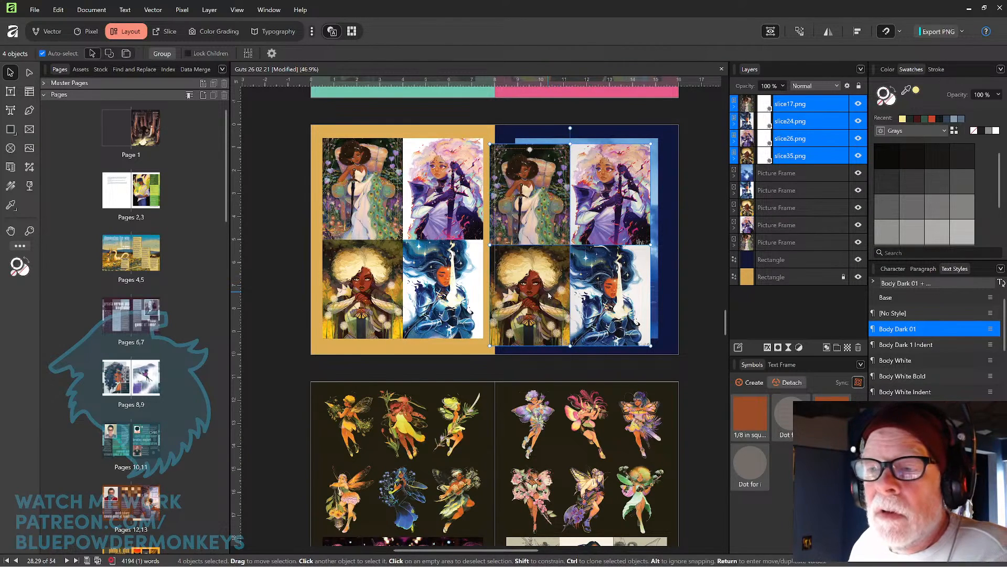
{"action": "key", "text": "Delete"}
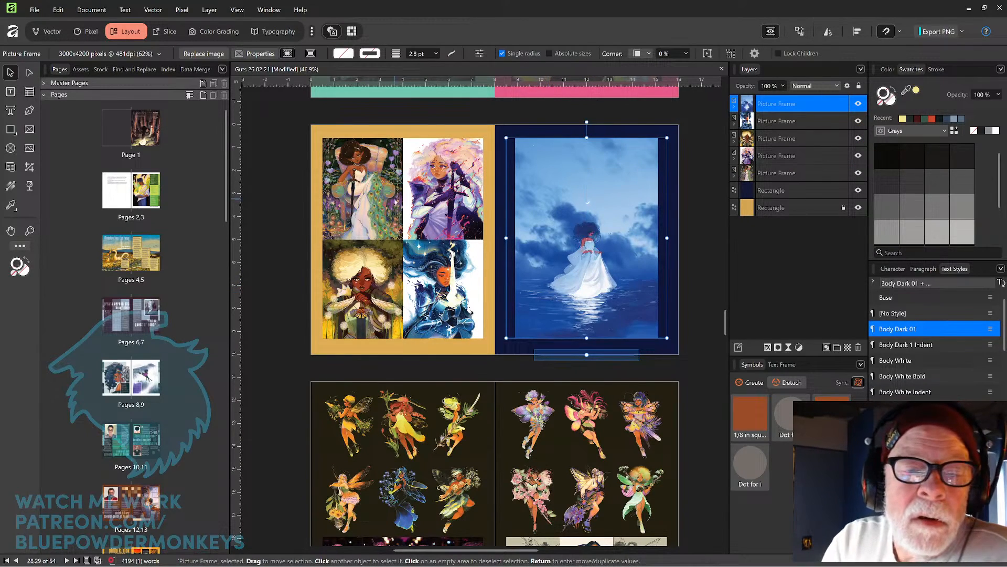
Select each picture frame on the gold and dark blue spread in turn to check its placement.
{"action": "left_click", "coordinate": [392, 205]}
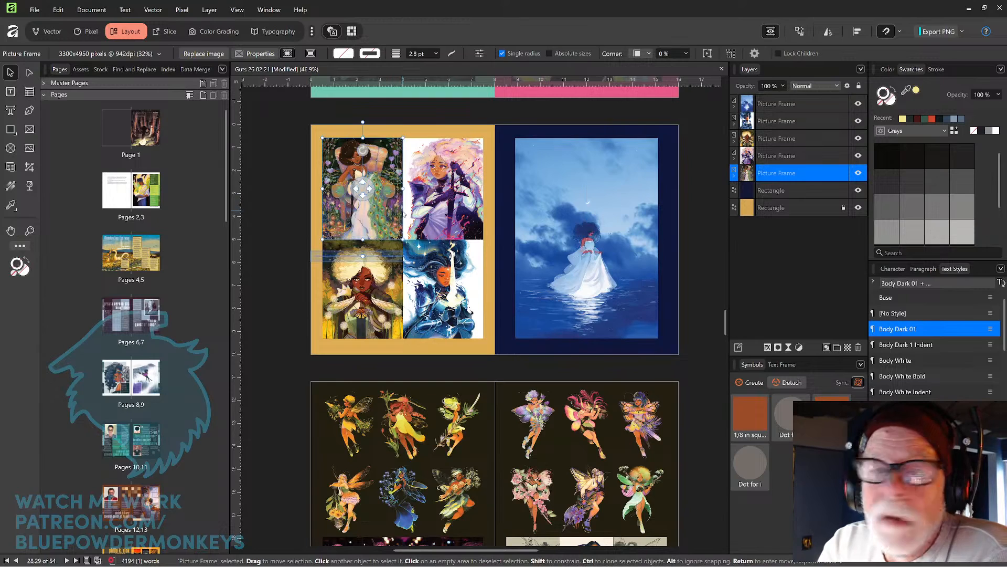
{"action": "left_click", "coordinate": [445, 203]}
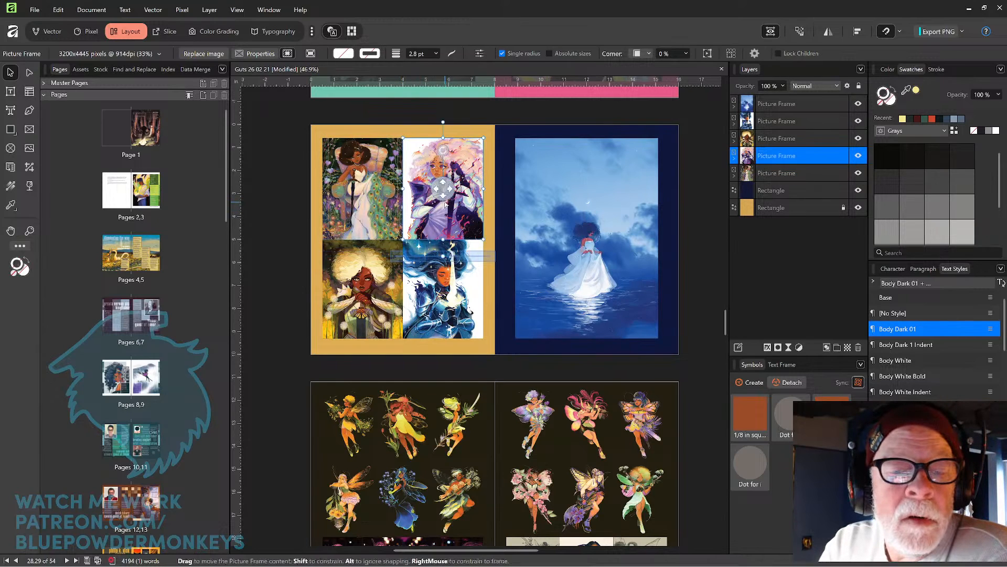
{"action": "left_click", "coordinate": [440, 288]}
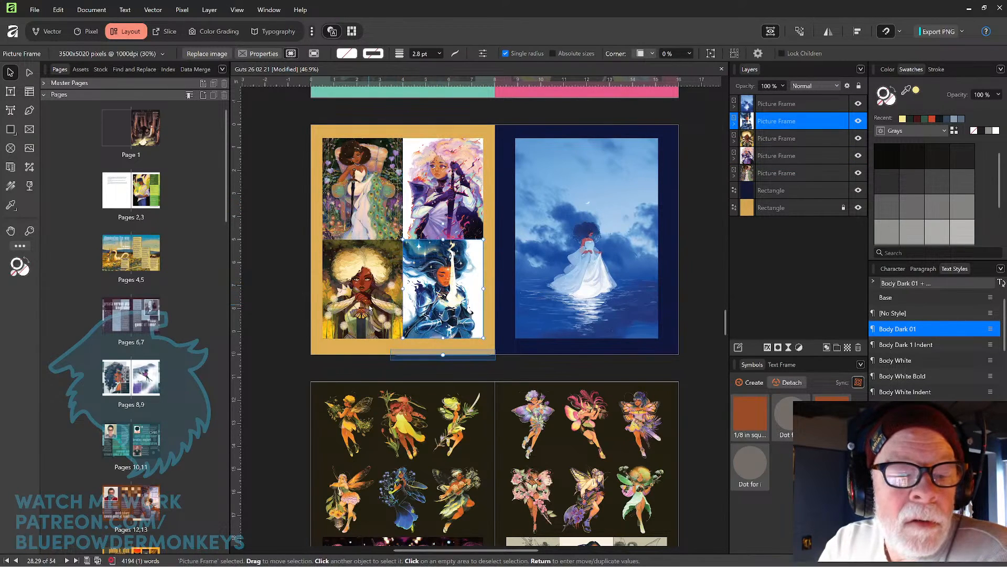
{"action": "left_click", "coordinate": [362, 288]}
{"action": "left_click", "coordinate": [609, 234]}
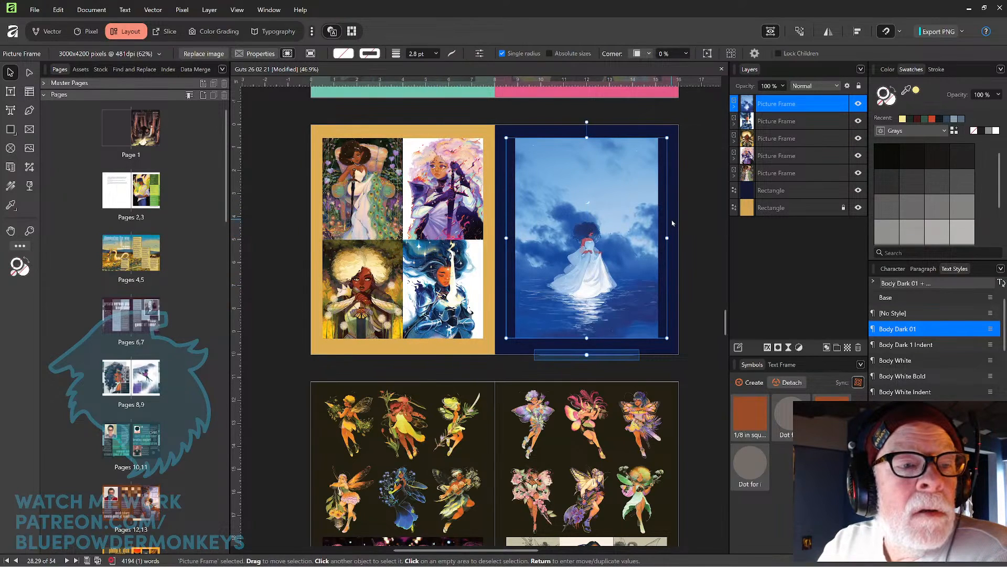
{"action": "left_click", "coordinate": [688, 233]}
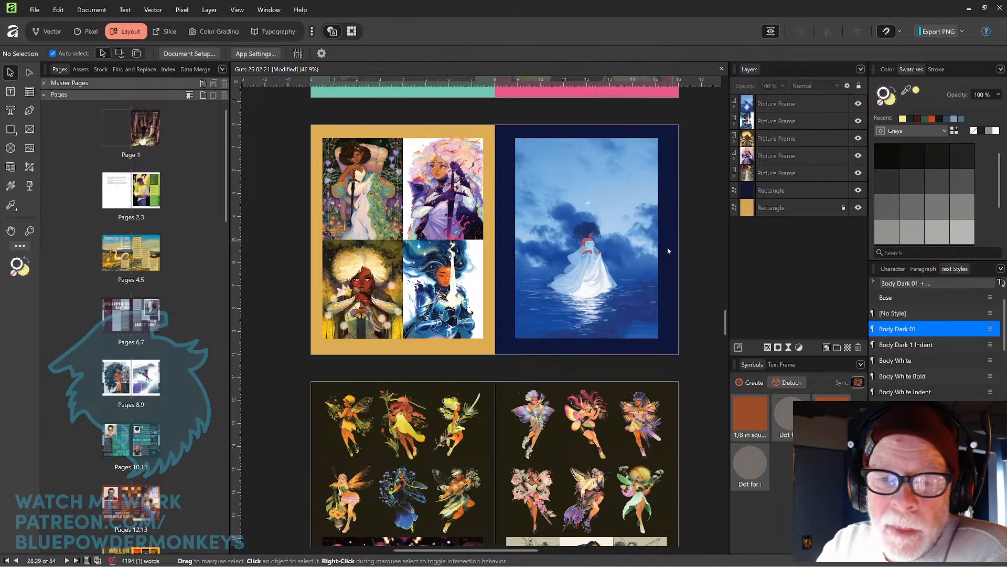
Examine the fairy illustrations and bottom images on the following spread by selecting each in turn.
{"action": "scroll", "coordinate": [637, 221], "scroll_direction": "down", "scroll_amount": 5}
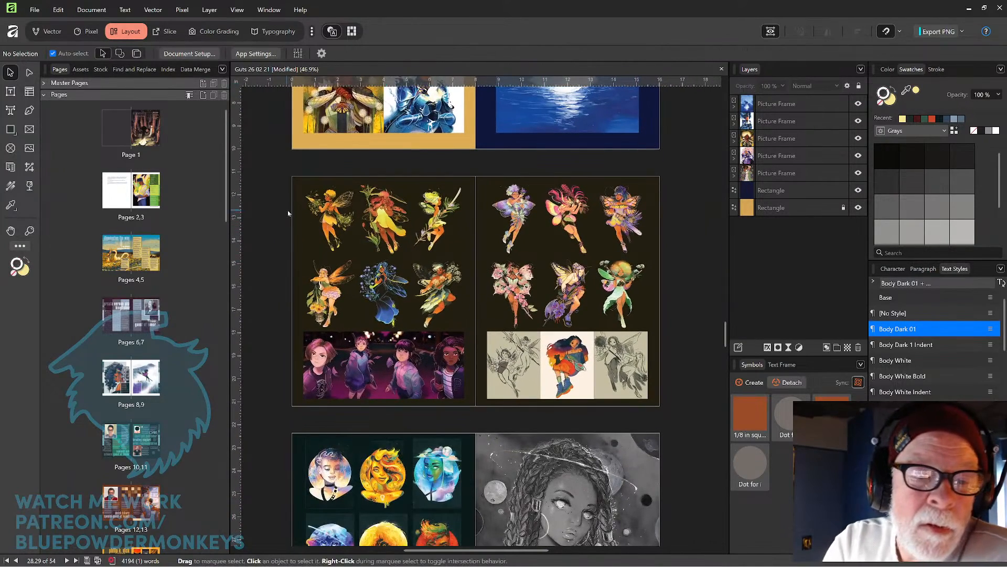
{"action": "left_click", "coordinate": [330, 220]}
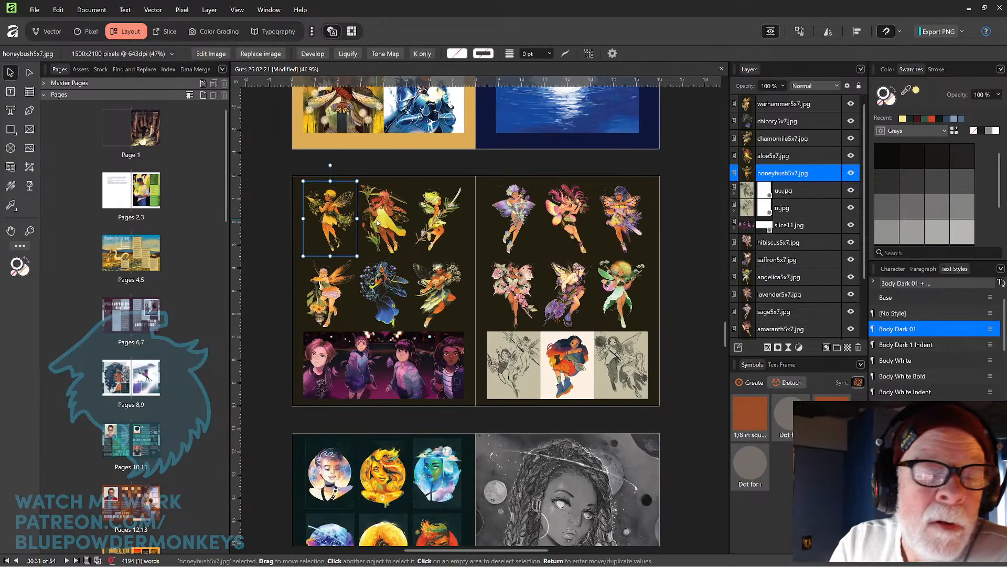
{"action": "left_click", "coordinate": [378, 223]}
{"action": "left_click", "coordinate": [432, 223]}
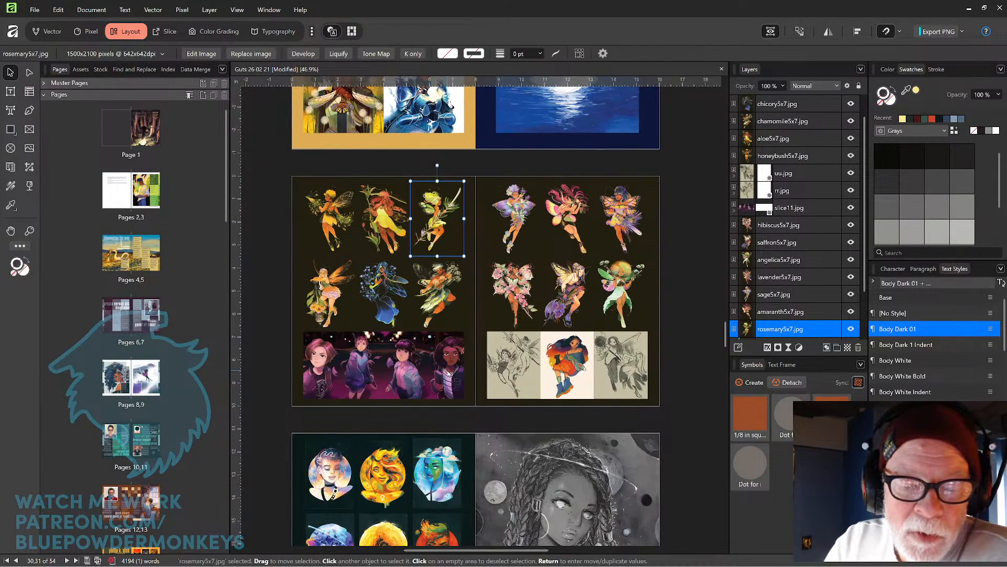
{"action": "left_click", "coordinate": [449, 373]}
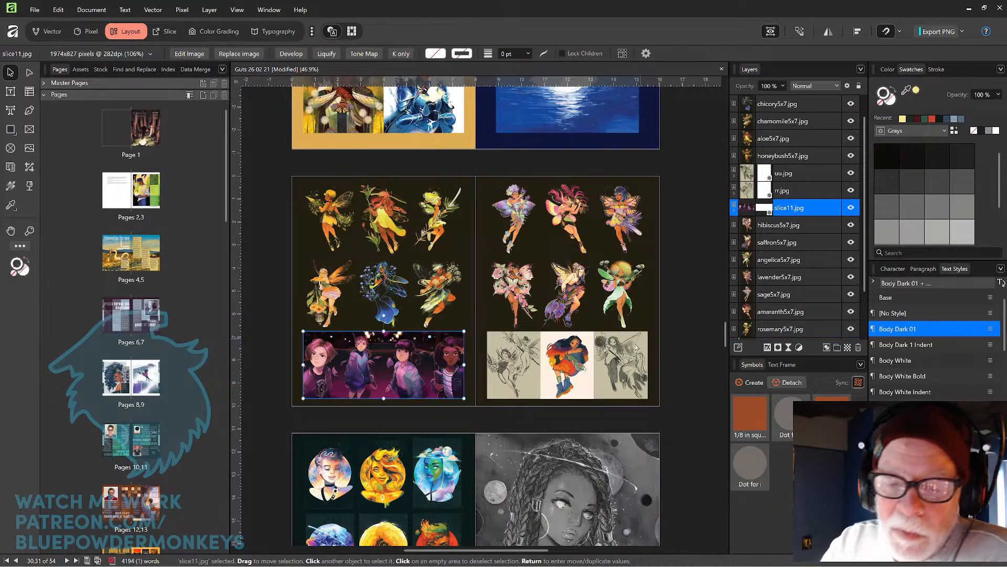
{"action": "left_click", "coordinate": [619, 362]}
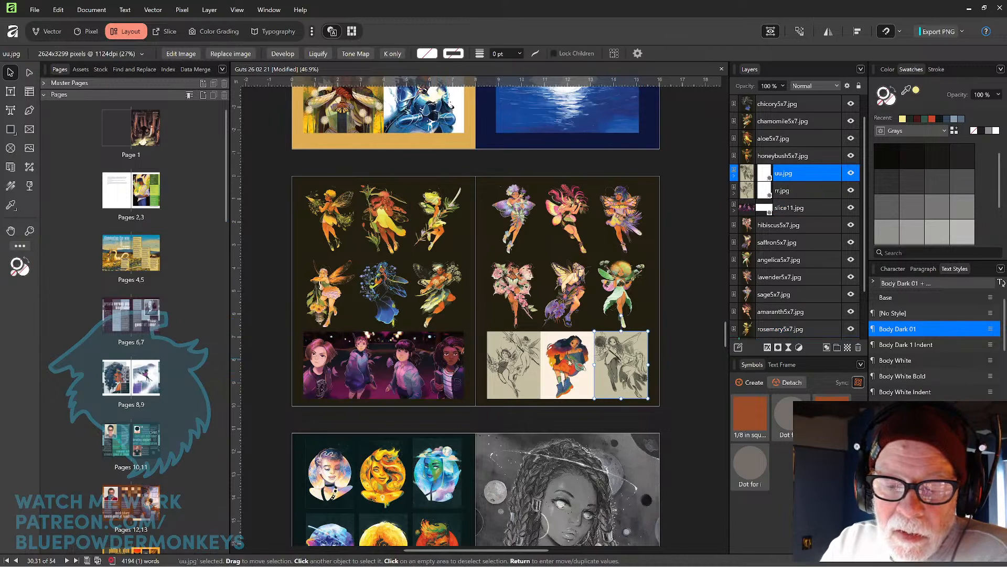
{"action": "left_click", "coordinate": [679, 299]}
Zoom in on the artists and art gallery page and inspect the grouped heading lettering by selecting its parts.
{"action": "scroll", "coordinate": [492, 305], "scroll_direction": "down", "scroll_amount": 5}
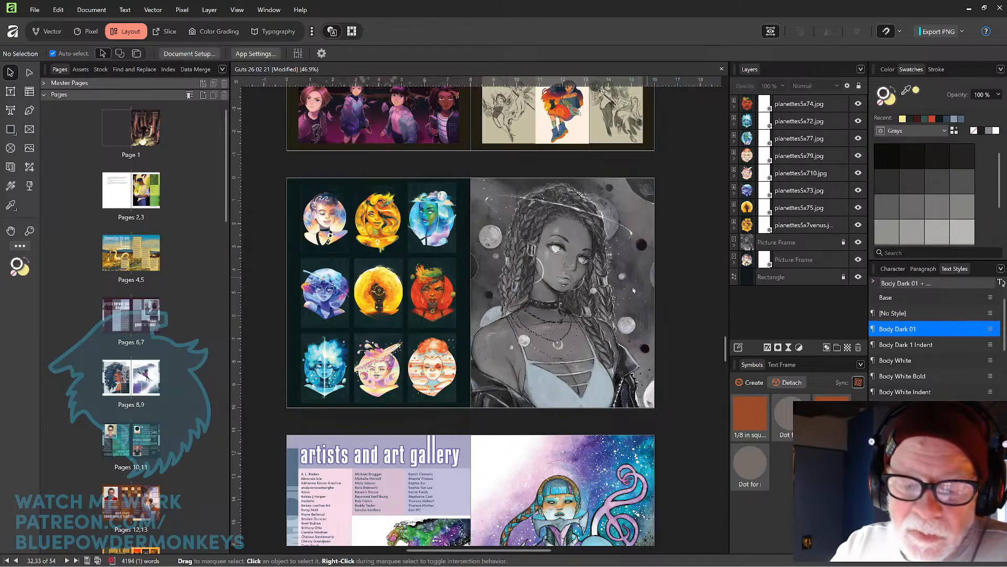
{"action": "scroll", "coordinate": [634, 290], "scroll_direction": "down", "scroll_amount": 4}
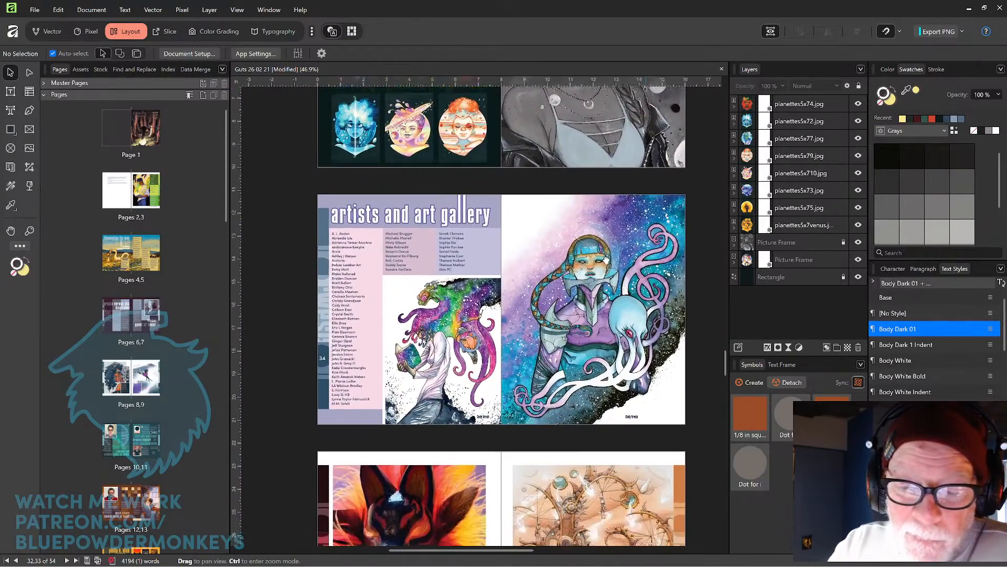
{"action": "left_click_drag", "start_coordinate": [606, 260], "coordinate": [617, 218]}
{"action": "left_click_drag", "start_coordinate": [607, 283], "coordinate": [626, 320]}
{"action": "scroll", "coordinate": [623, 296], "scroll_direction": "up", "scroll_amount": 2}
{"action": "scroll", "coordinate": [623, 295], "scroll_direction": "up", "scroll_amount": 2}
{"action": "left_click_drag", "start_coordinate": [449, 278], "coordinate": [558, 279]}
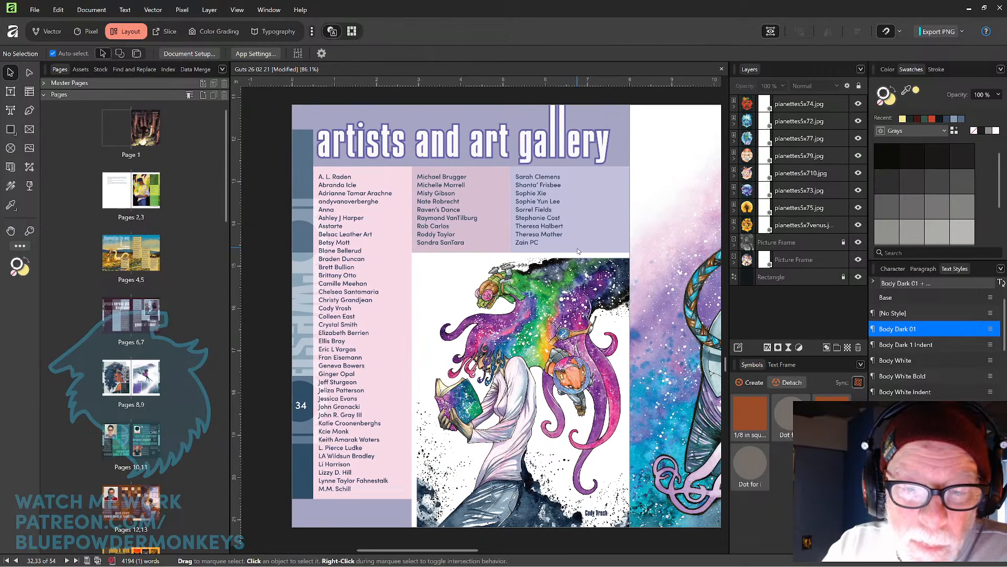
{"action": "key", "text": "space"}
{"action": "scroll", "coordinate": [577, 196], "scroll_direction": "up", "scroll_amount": 1}
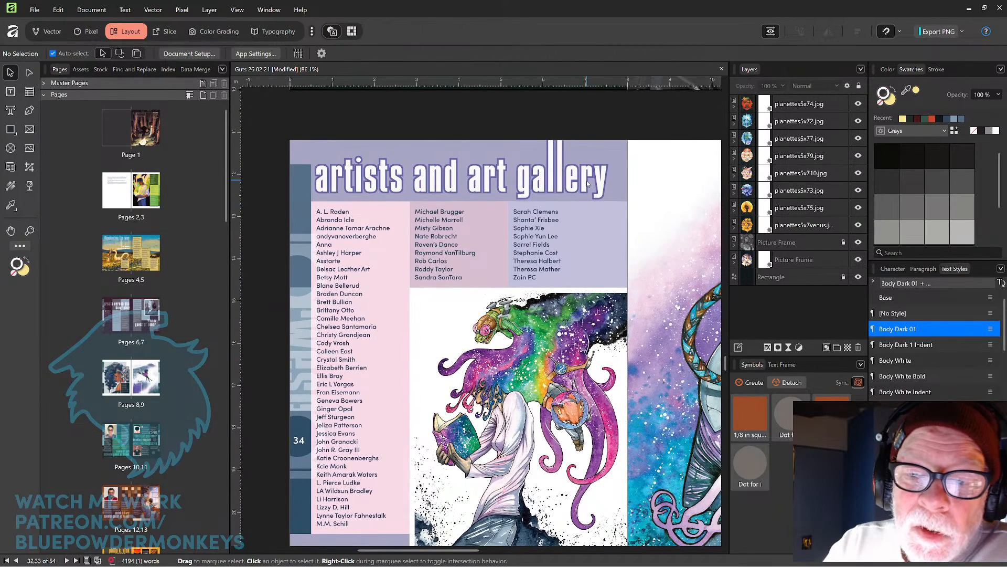
{"action": "left_click", "coordinate": [588, 185]}
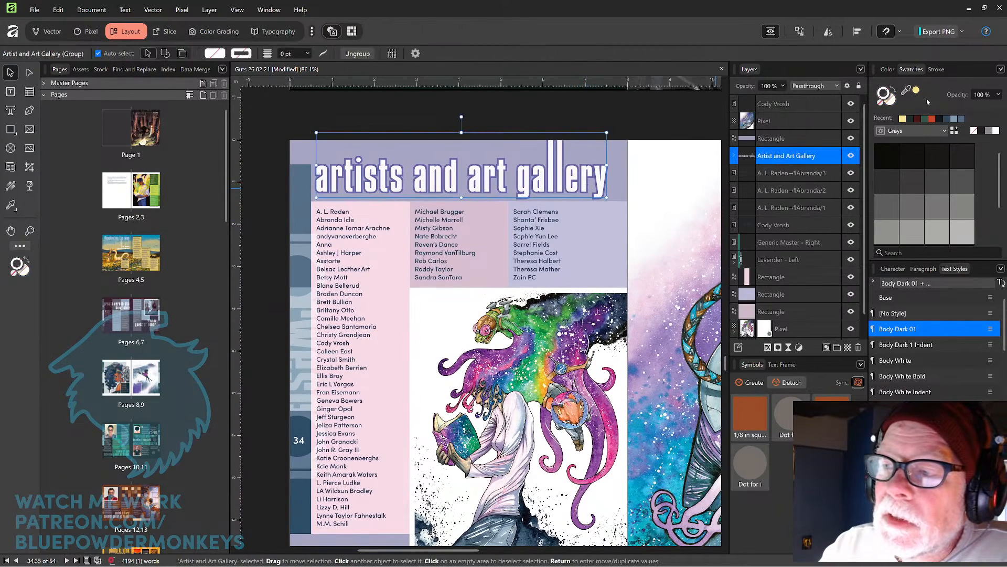
{"action": "double_click", "coordinate": [599, 184]}
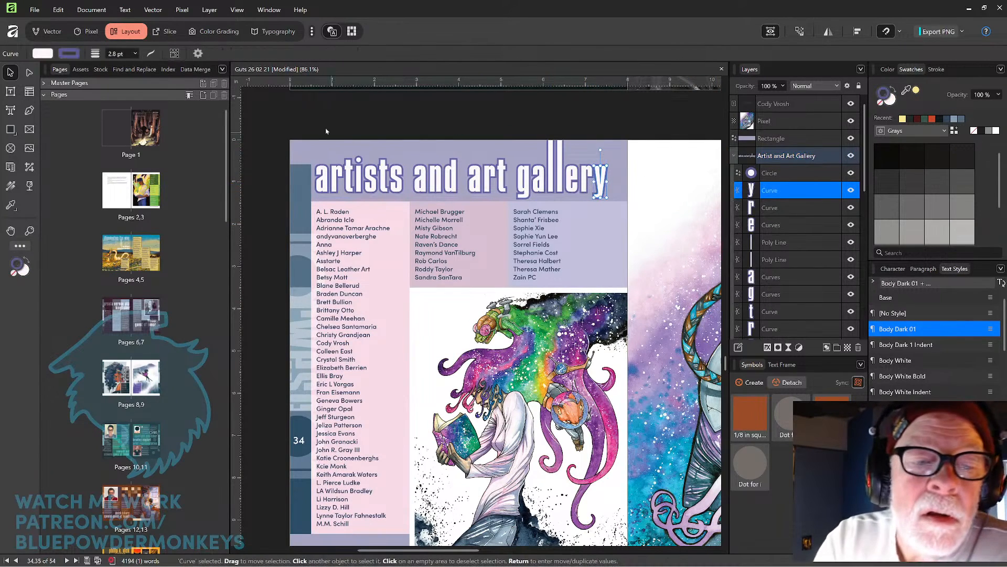
{"action": "left_click_drag", "start_coordinate": [316, 110], "coordinate": [601, 182]}
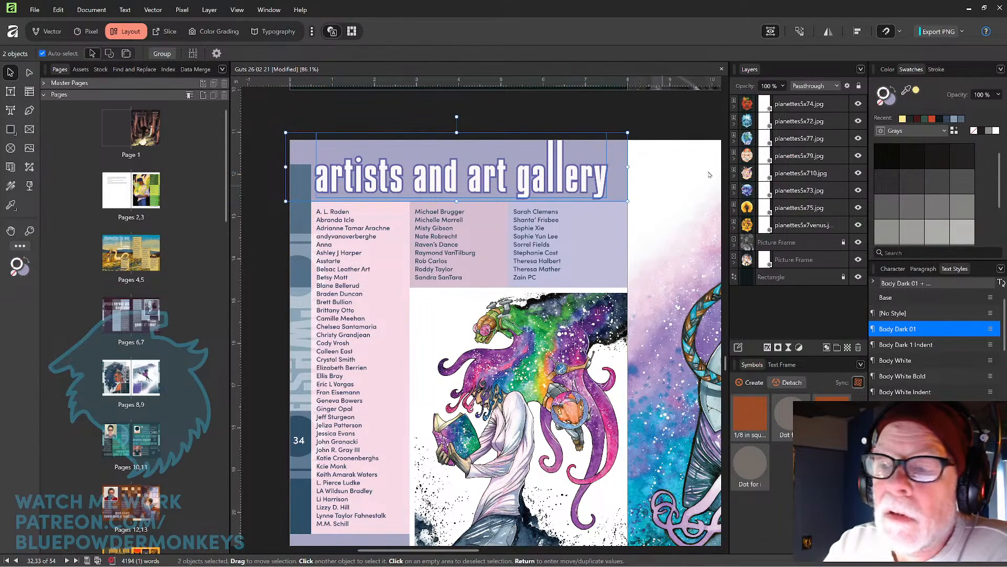
{"action": "left_click", "coordinate": [648, 130]}
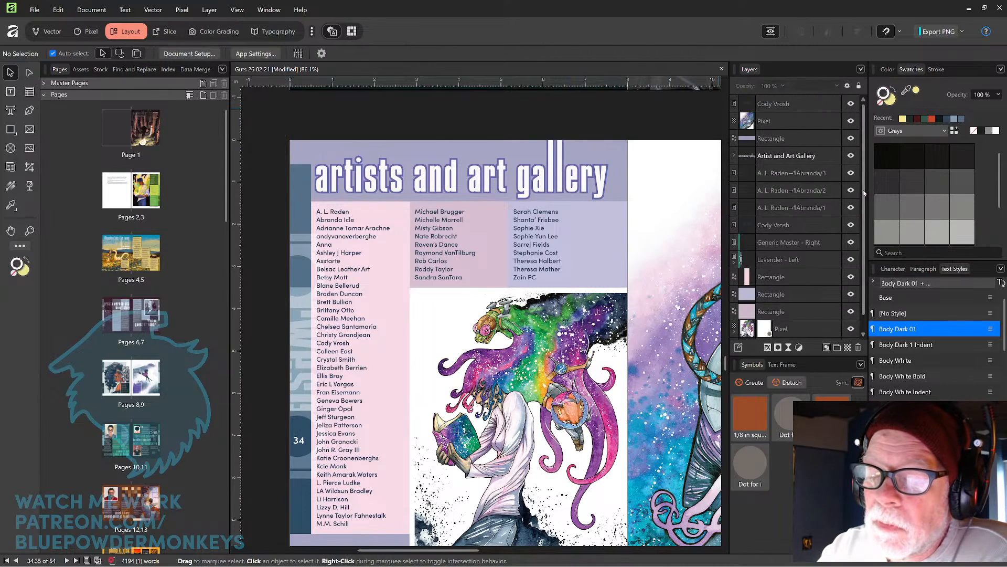
Select all the letter shapes inside the Artist and Art Gallery group and apply a white colour to them.
{"action": "scroll", "coordinate": [861, 221], "scroll_direction": "down", "scroll_amount": 1}
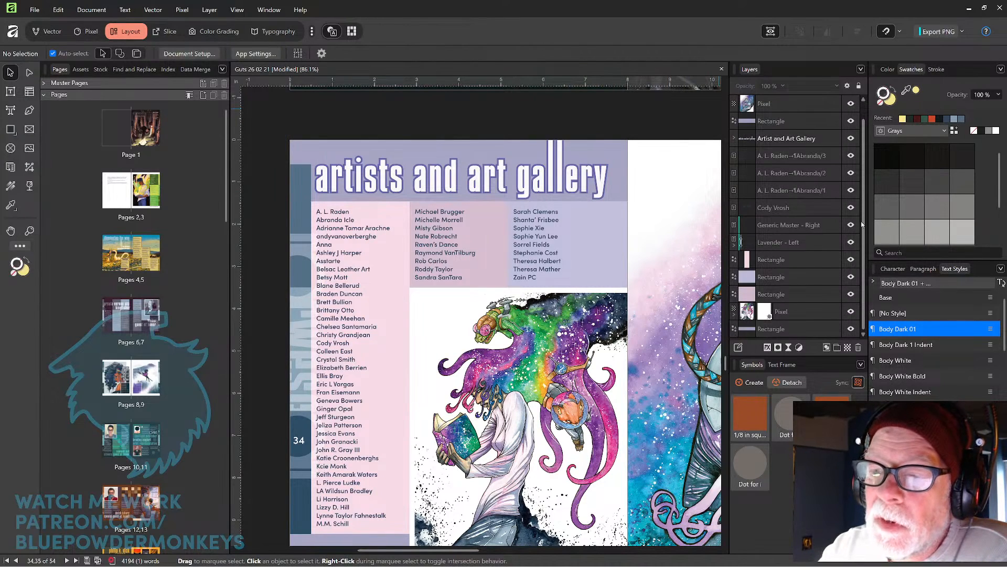
{"action": "left_click", "coordinate": [734, 138]}
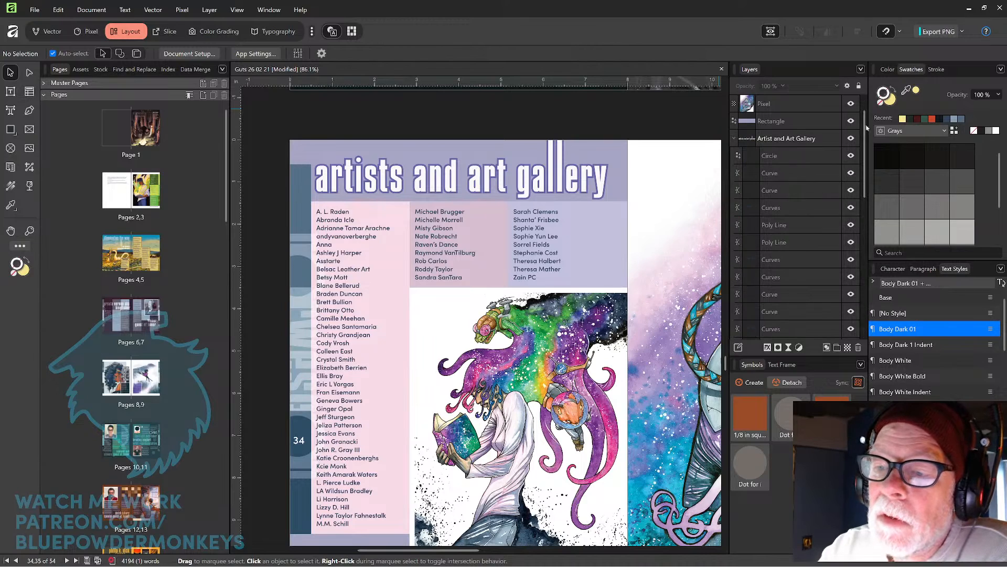
{"action": "left_click", "coordinate": [803, 156]}
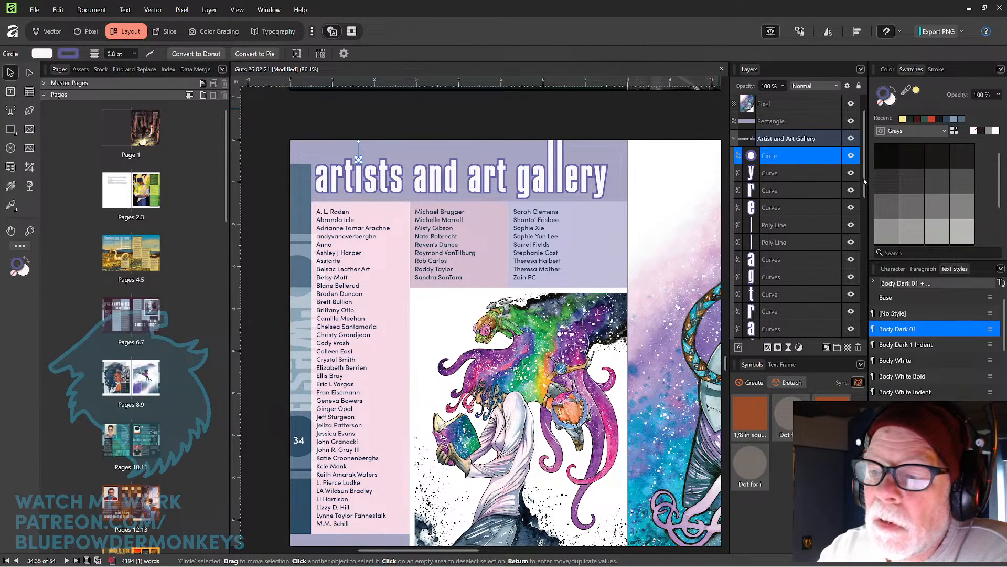
{"action": "left_click_drag", "start_coordinate": [865, 181], "coordinate": [858, 259]}
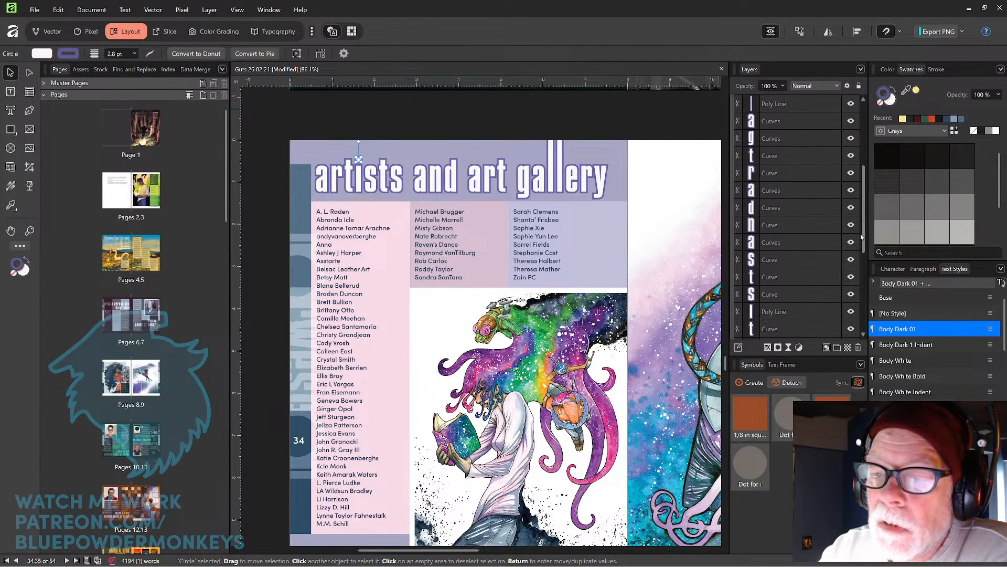
{"action": "left_click", "coordinate": [796, 274], "text": "shift"}
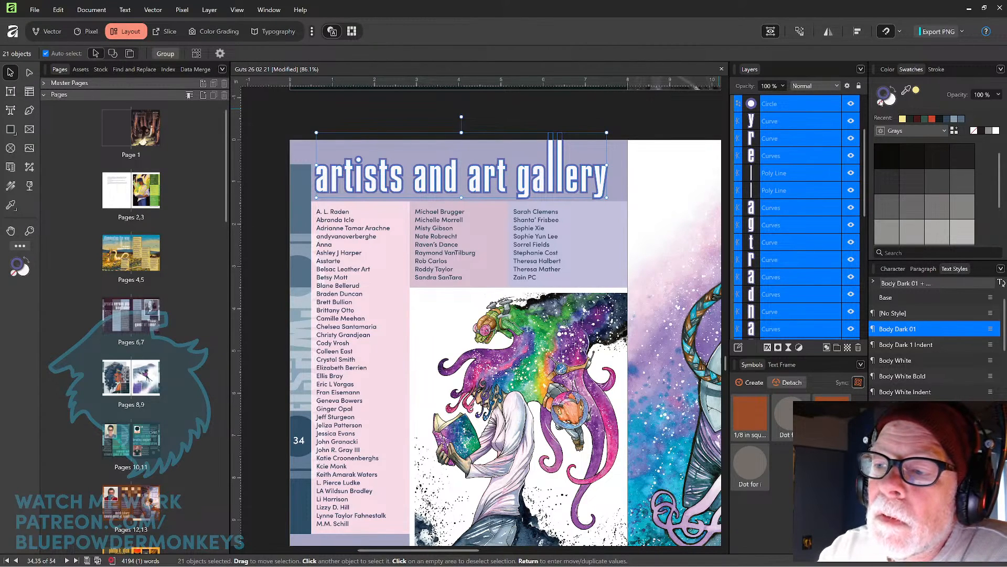
{"action": "left_click", "coordinate": [880, 102]}
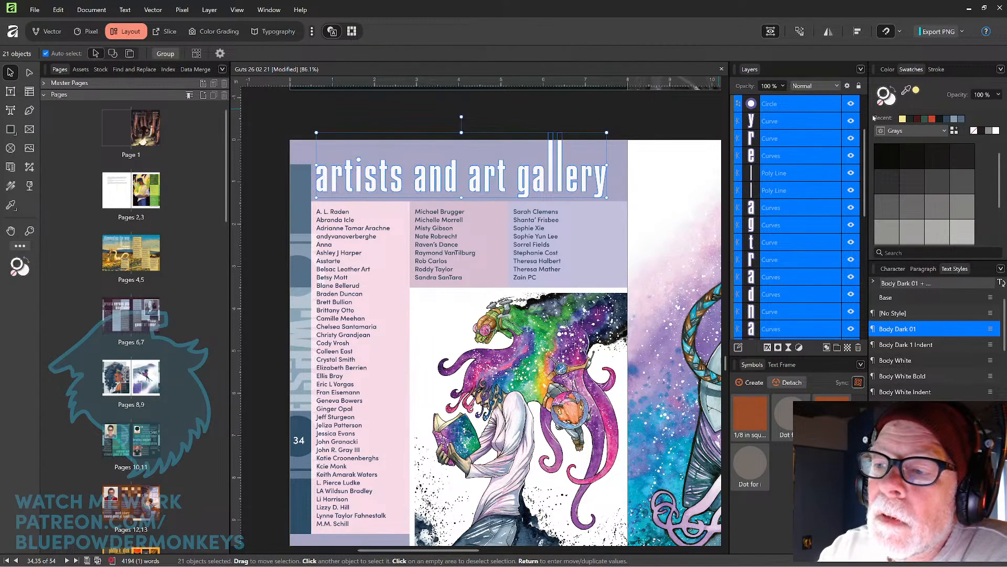
{"action": "left_click", "coordinate": [657, 117]}
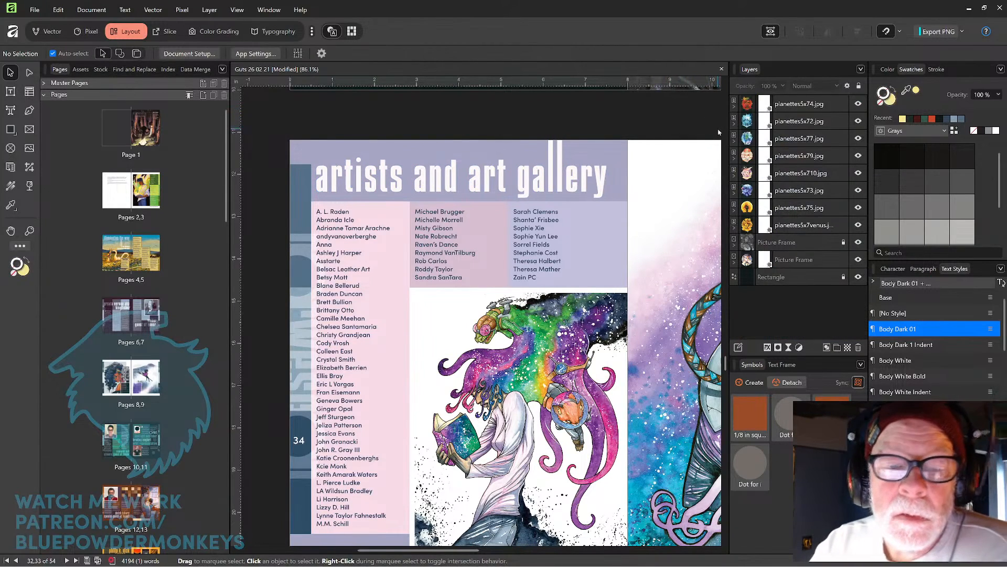
Fill the heading's background rectangle with dark purple.
{"action": "key", "text": "space"}
{"action": "scroll", "coordinate": [661, 184], "scroll_direction": "down", "scroll_amount": 1}
{"action": "left_click_drag", "start_coordinate": [654, 196], "coordinate": [661, 164]}
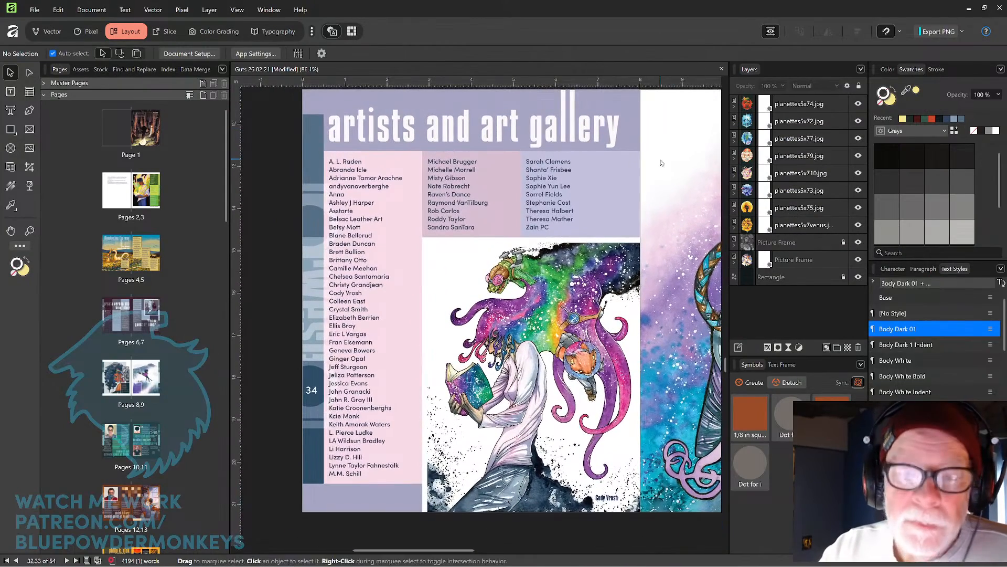
{"action": "left_click", "coordinate": [636, 111]}
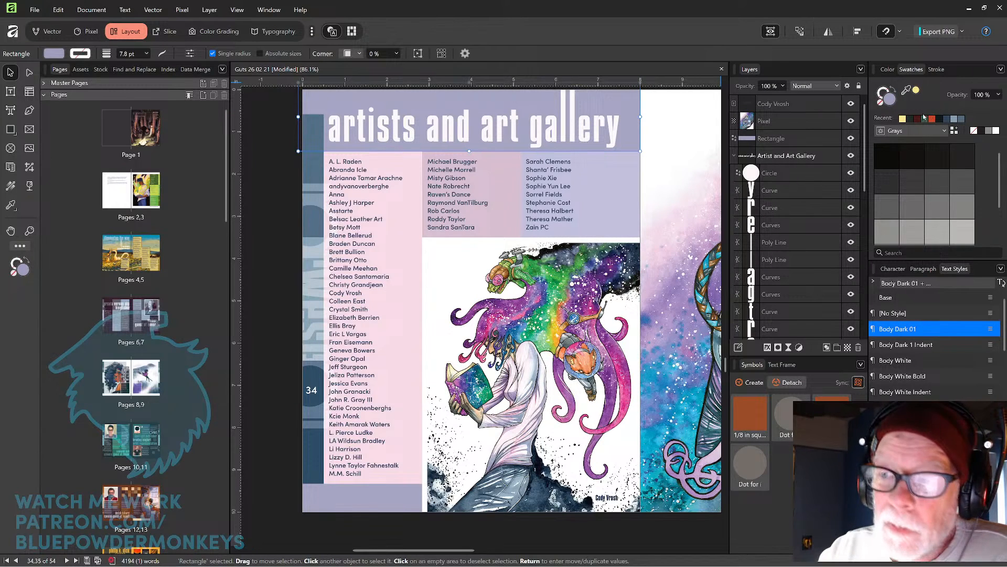
{"action": "left_click_drag", "start_coordinate": [906, 90], "coordinate": [602, 279]}
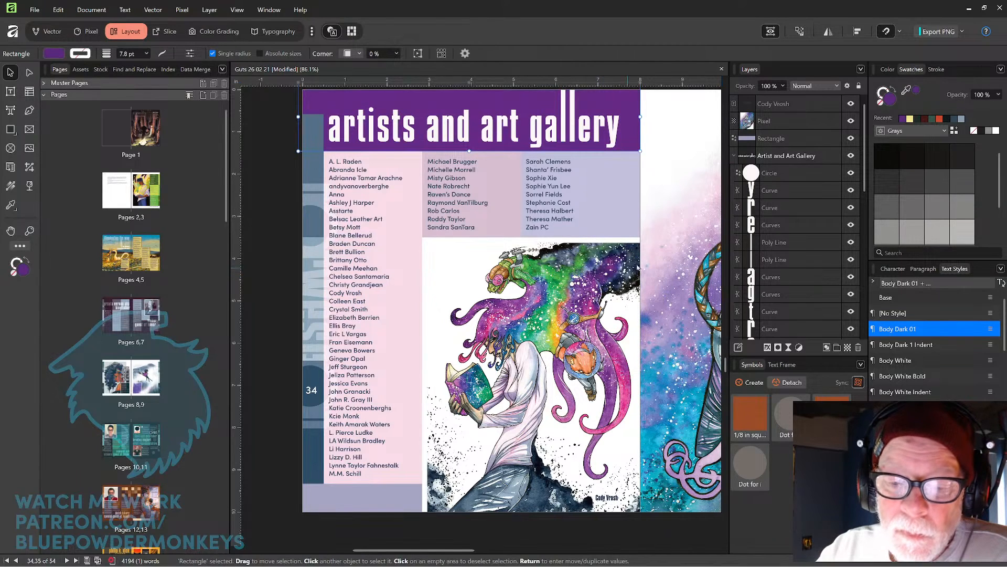
Change the heading background to a lighter purple and delete the word "and" from the artists and art gallery heading.
{"action": "left_click_drag", "start_coordinate": [907, 91], "coordinate": [602, 422]}
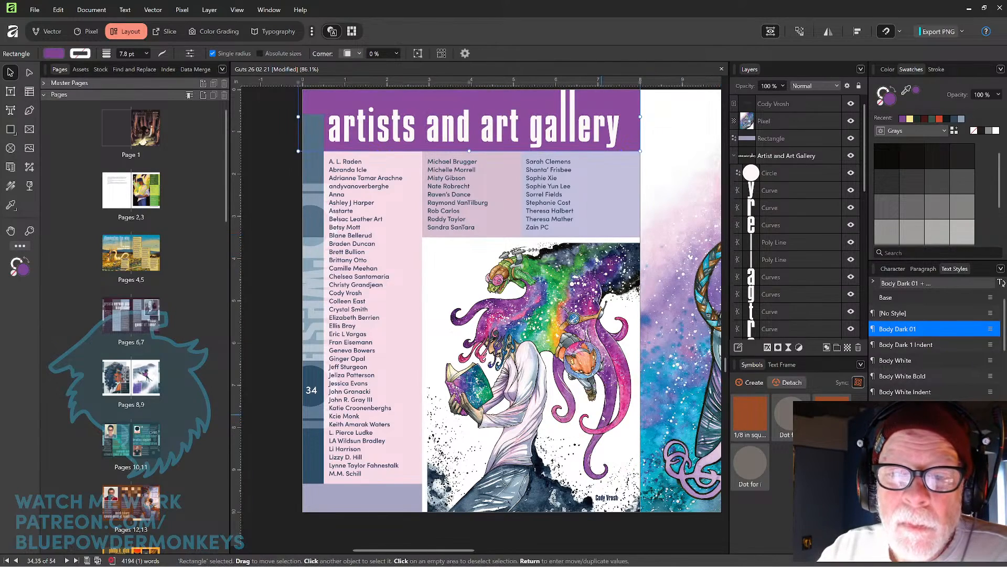
{"action": "left_click_drag", "start_coordinate": [639, 345], "coordinate": [659, 334]}
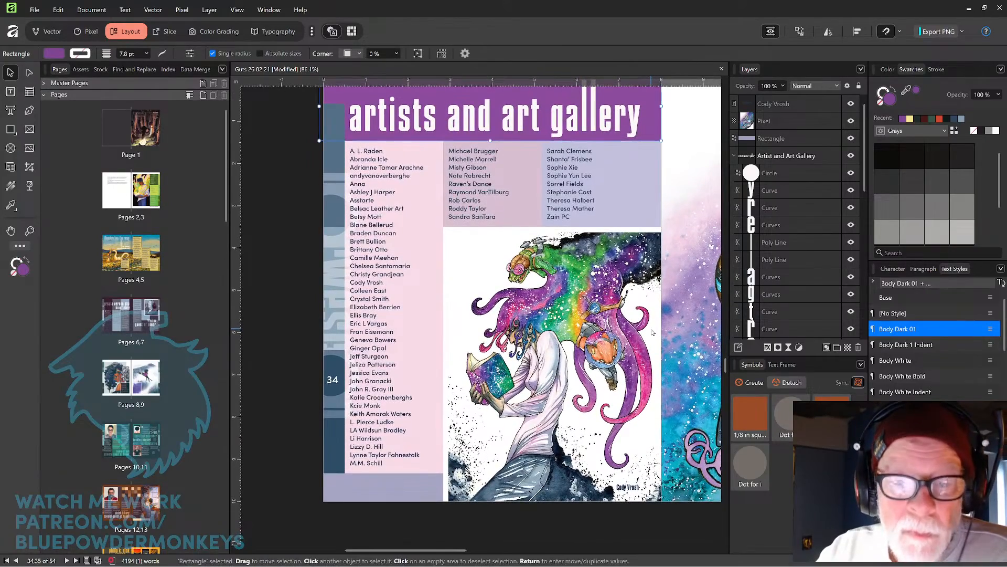
{"action": "scroll", "coordinate": [666, 308], "scroll_direction": "up", "scroll_amount": 3}
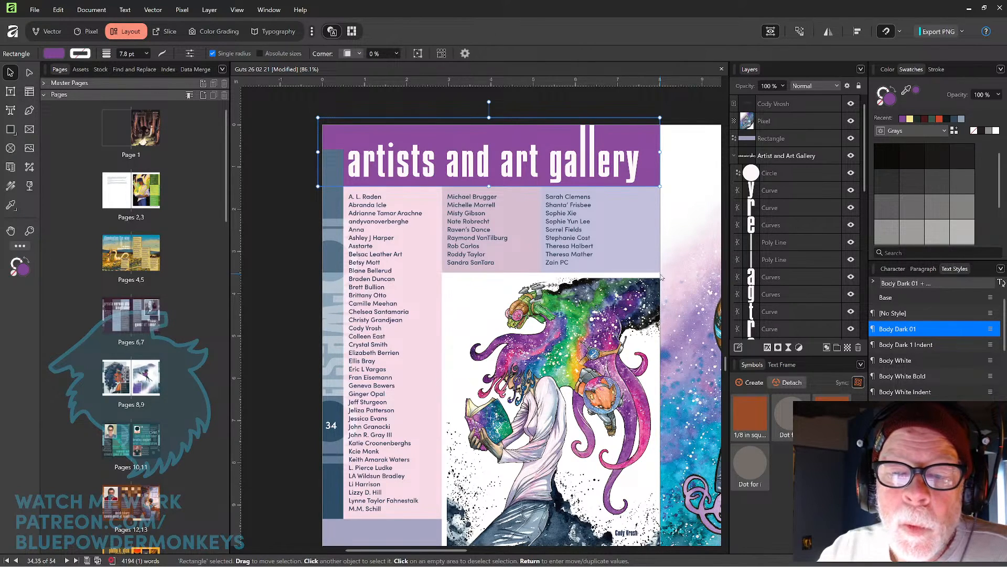
{"action": "double_click", "coordinate": [483, 172]}
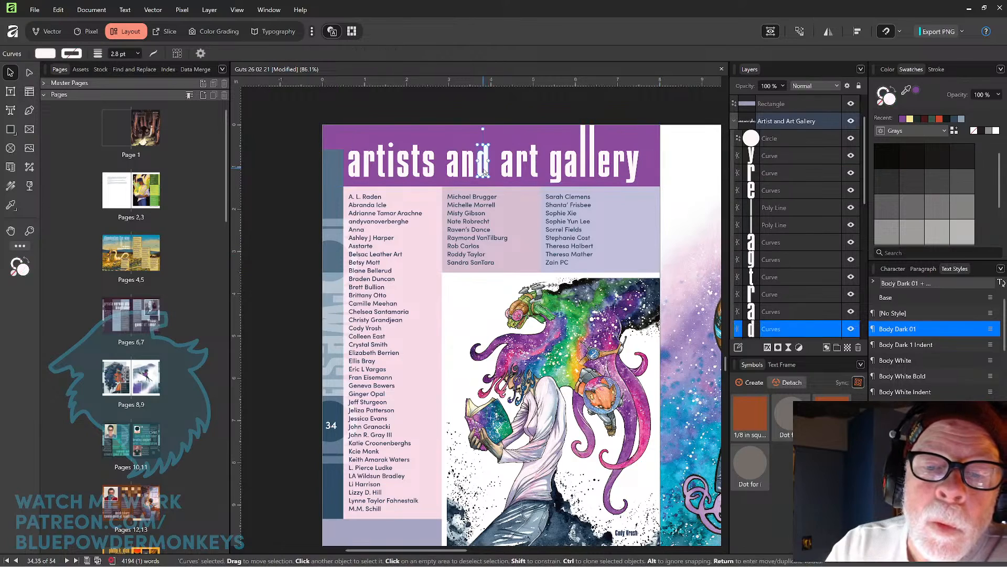
{"action": "left_click", "coordinate": [469, 173], "text": "shift"}
{"action": "left_click", "coordinate": [454, 175], "text": "shift"}
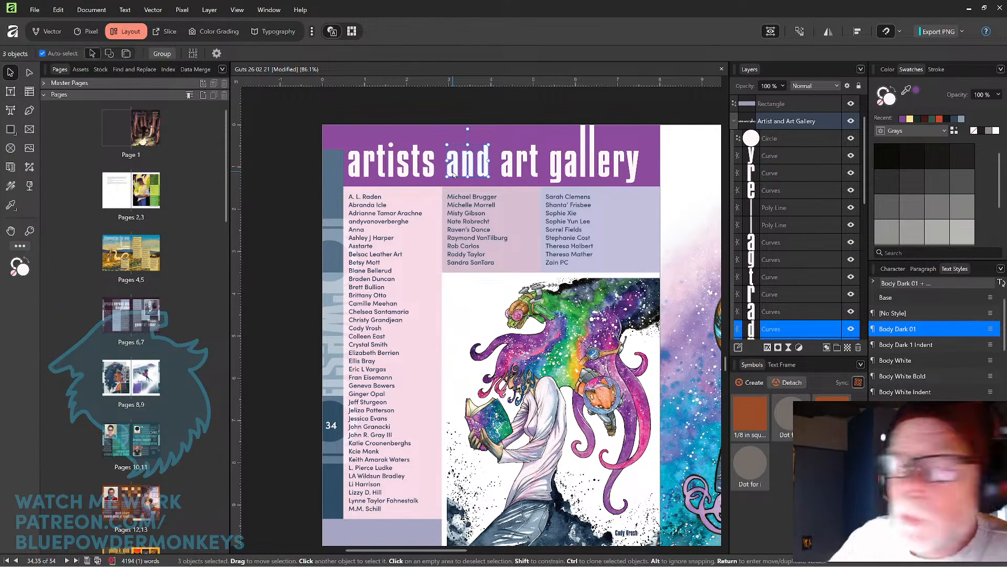
{"action": "key", "text": "Delete"}
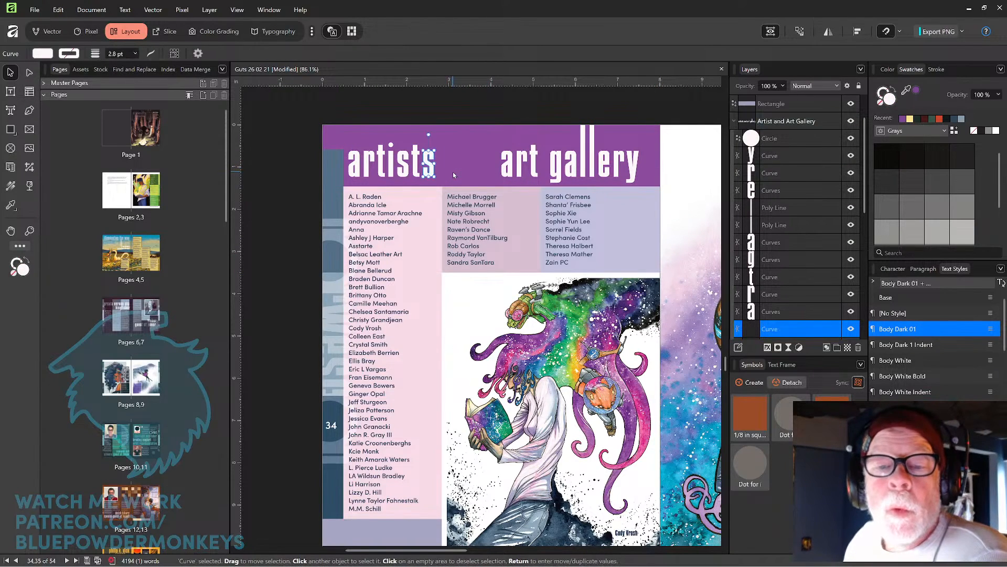
{"action": "left_click", "coordinate": [664, 104]}
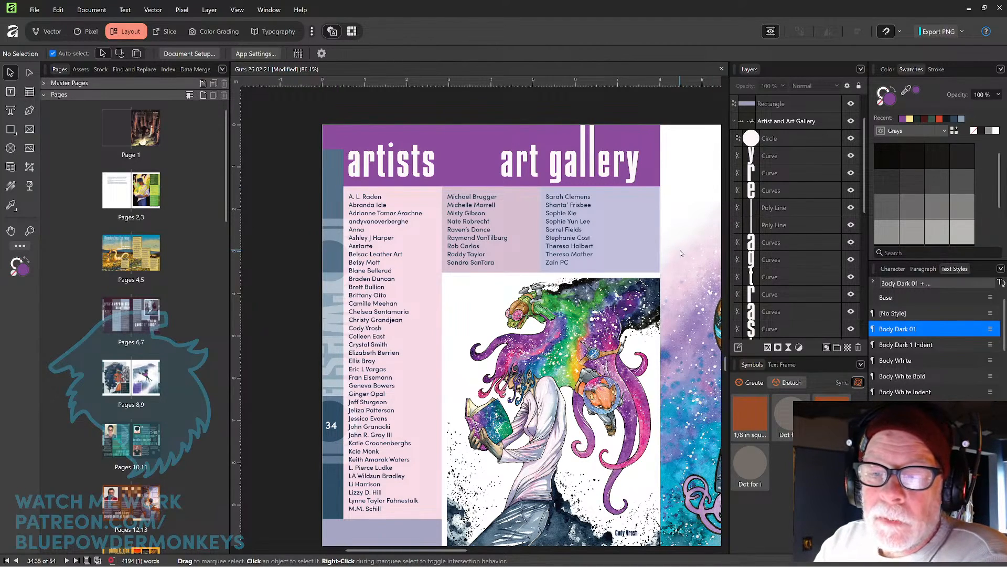
Paste the copied pixel image onto the artists and art gallery spread.
{"action": "key", "text": "ctrl+v"}
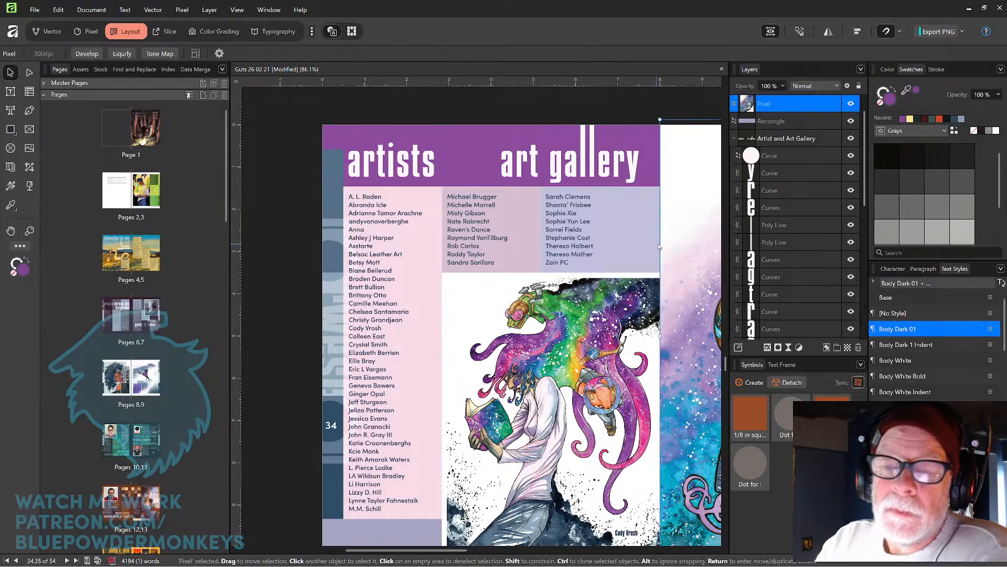
{"action": "key", "text": "space"}
{"action": "left_click_drag", "start_coordinate": [663, 264], "coordinate": [651, 234]}
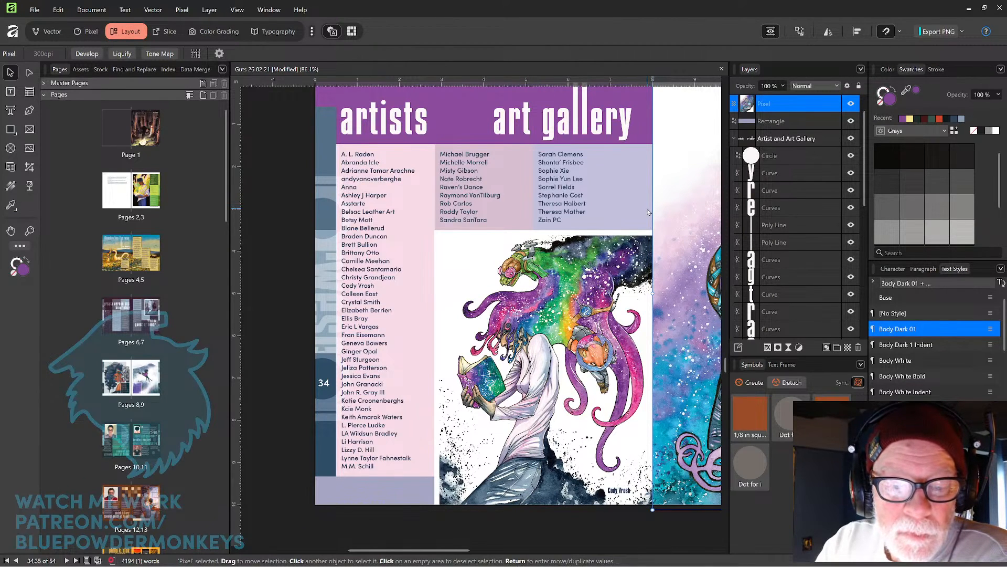
Scroll through the following spreads down to the Page Ahead page to review their layouts.
{"action": "left_click_drag", "start_coordinate": [646, 213], "coordinate": [641, 198]}
{"action": "left_click_drag", "start_coordinate": [591, 398], "coordinate": [513, 126]}
{"action": "left_click_drag", "start_coordinate": [589, 335], "coordinate": [575, 234]}
{"action": "scroll", "coordinate": [574, 249], "scroll_direction": "down", "scroll_amount": 4}
{"action": "left_click_drag", "start_coordinate": [598, 341], "coordinate": [510, 148]}
{"action": "left_click_drag", "start_coordinate": [601, 367], "coordinate": [564, 216]}
{"action": "left_click_drag", "start_coordinate": [592, 336], "coordinate": [598, 279]}
{"action": "left_click_drag", "start_coordinate": [581, 372], "coordinate": [599, 325]}
{"action": "left_click_drag", "start_coordinate": [581, 372], "coordinate": [592, 301]}
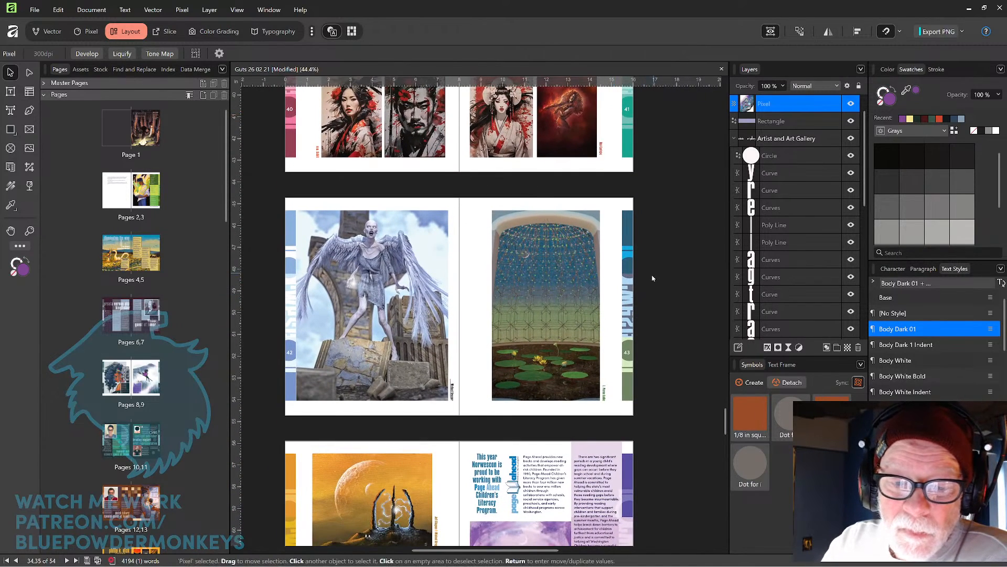
{"action": "left_click", "coordinate": [630, 297]}
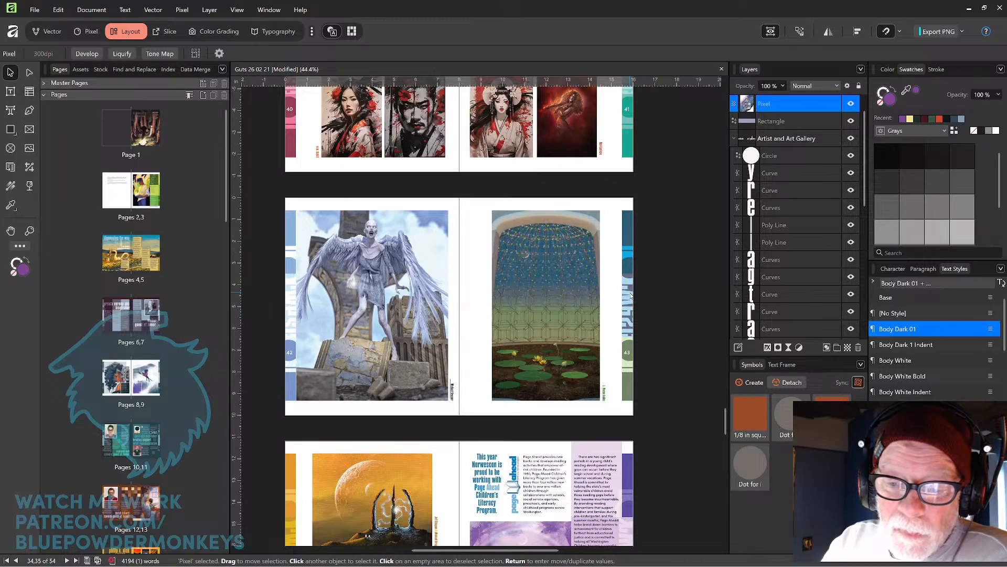
{"action": "left_click_drag", "start_coordinate": [562, 371], "coordinate": [606, 280]}
{"action": "left_click_drag", "start_coordinate": [597, 389], "coordinate": [581, 305]}
{"action": "left_click_drag", "start_coordinate": [606, 361], "coordinate": [588, 304]}
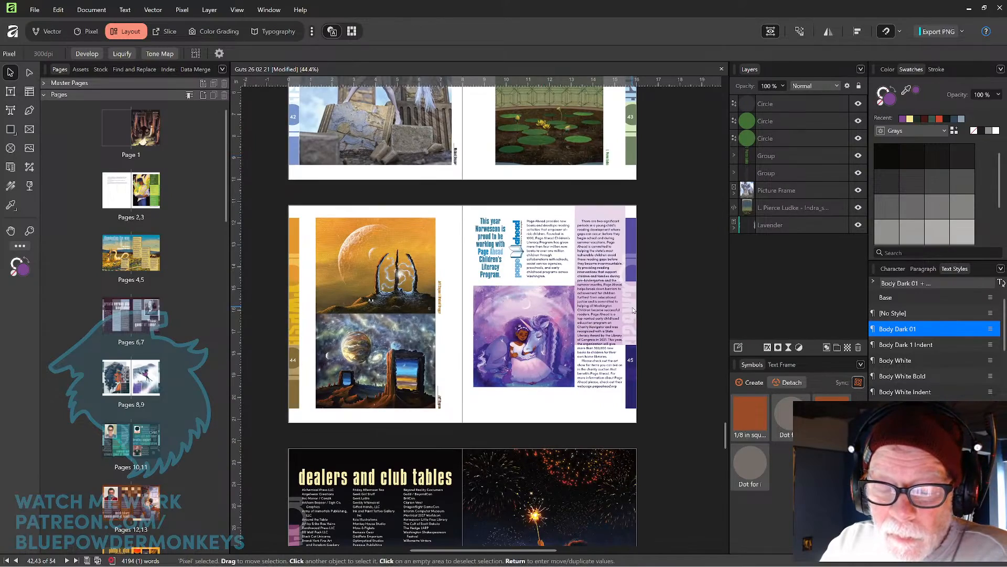
{"action": "scroll", "coordinate": [633, 310], "scroll_direction": "up", "scroll_amount": 3}
{"action": "scroll", "coordinate": [597, 297], "scroll_direction": "up", "scroll_amount": 1}
{"action": "left_click_drag", "start_coordinate": [596, 297], "coordinate": [631, 316]}
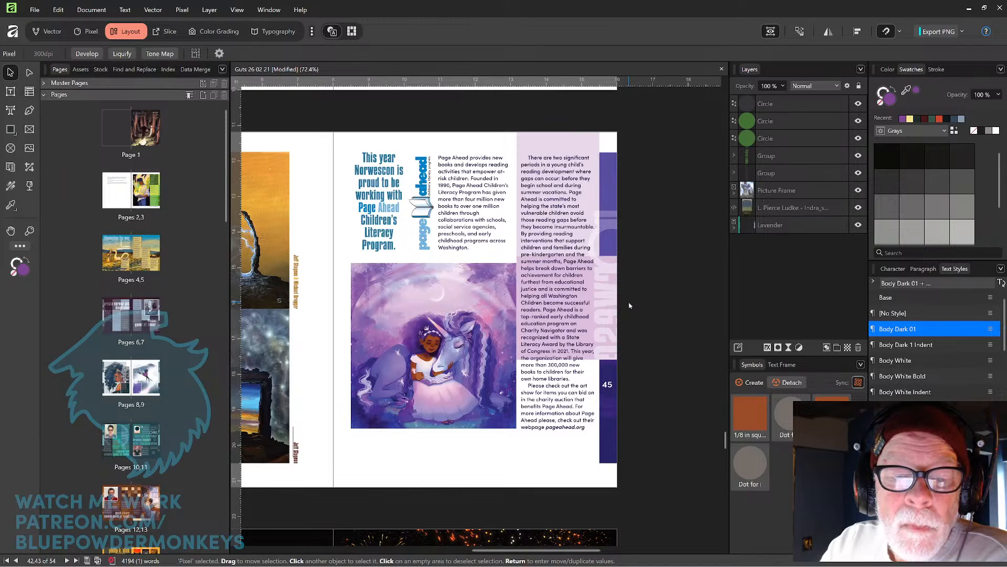
{"action": "left_click_drag", "start_coordinate": [613, 357], "coordinate": [637, 324]}
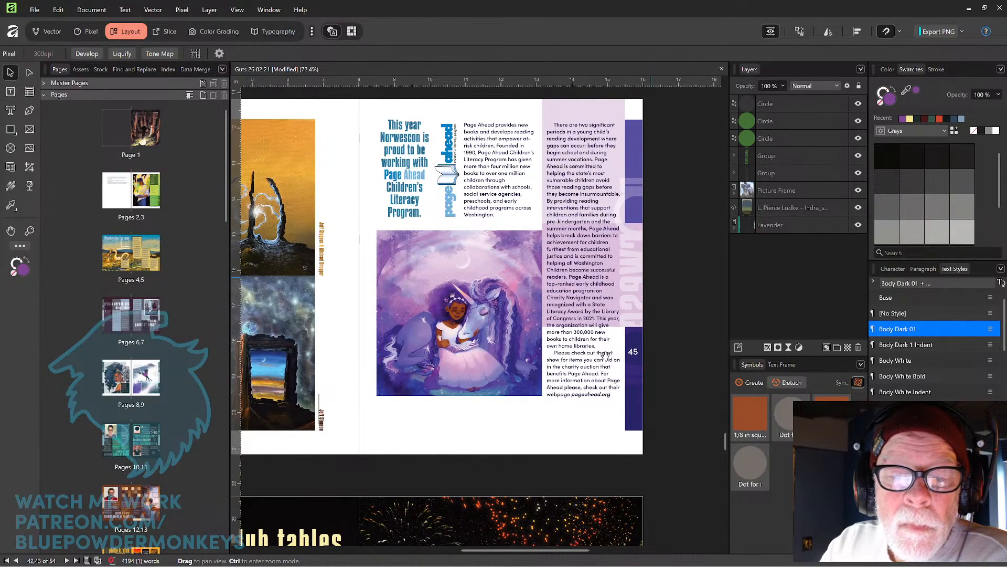
{"action": "left_click_drag", "start_coordinate": [596, 360], "coordinate": [627, 394]}
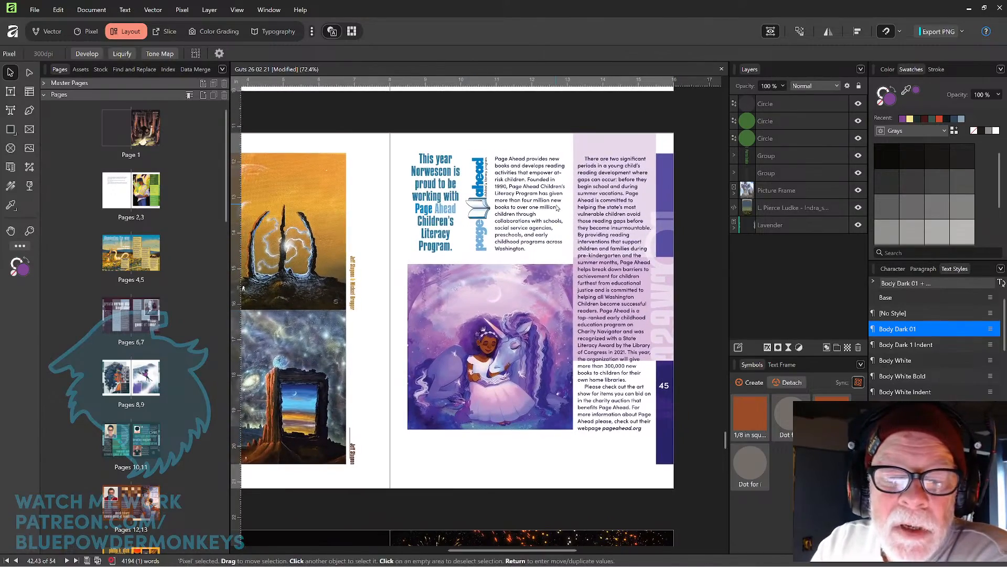
Colour the words "Ahead" and "Page" in the Page Ahead heading with the light blue swatch.
{"action": "scroll", "coordinate": [531, 244], "scroll_direction": "up", "scroll_amount": 3}
{"action": "left_click_drag", "start_coordinate": [512, 251], "coordinate": [605, 335]}
{"action": "left_click", "coordinate": [435, 251]}
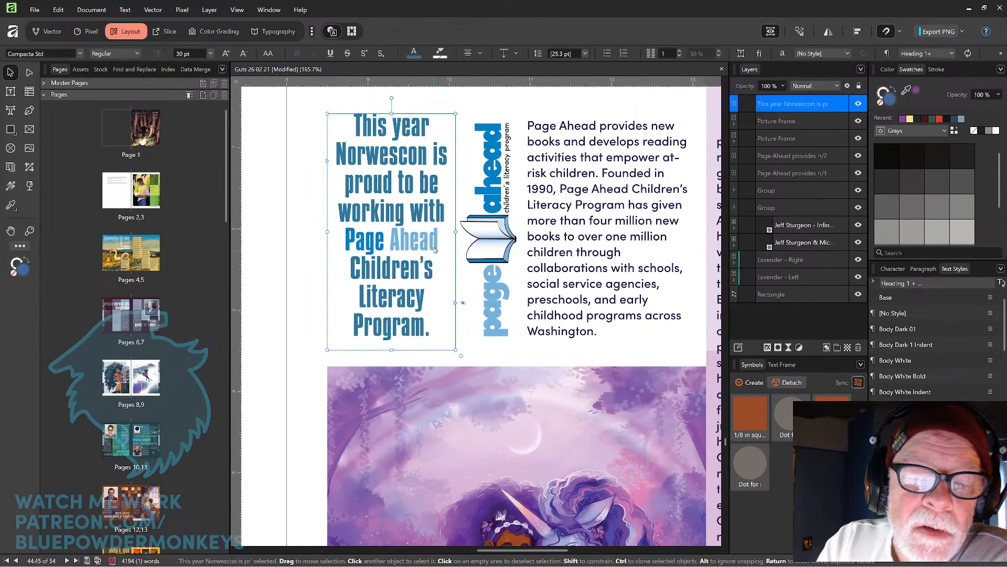
{"action": "double_click", "coordinate": [434, 250]}
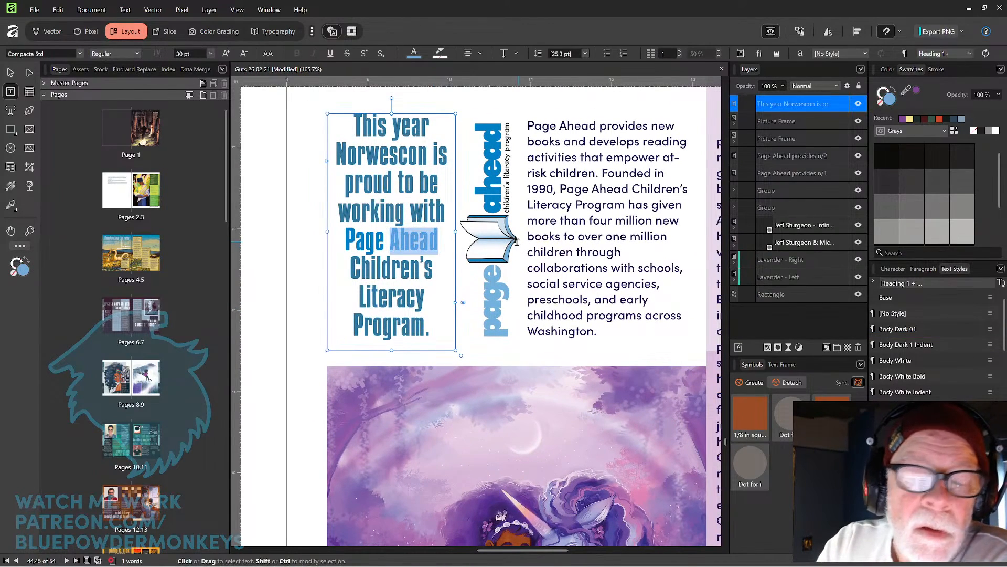
{"action": "left_click_drag", "start_coordinate": [906, 90], "coordinate": [493, 191]}
{"action": "left_click_drag", "start_coordinate": [345, 237], "coordinate": [386, 239]}
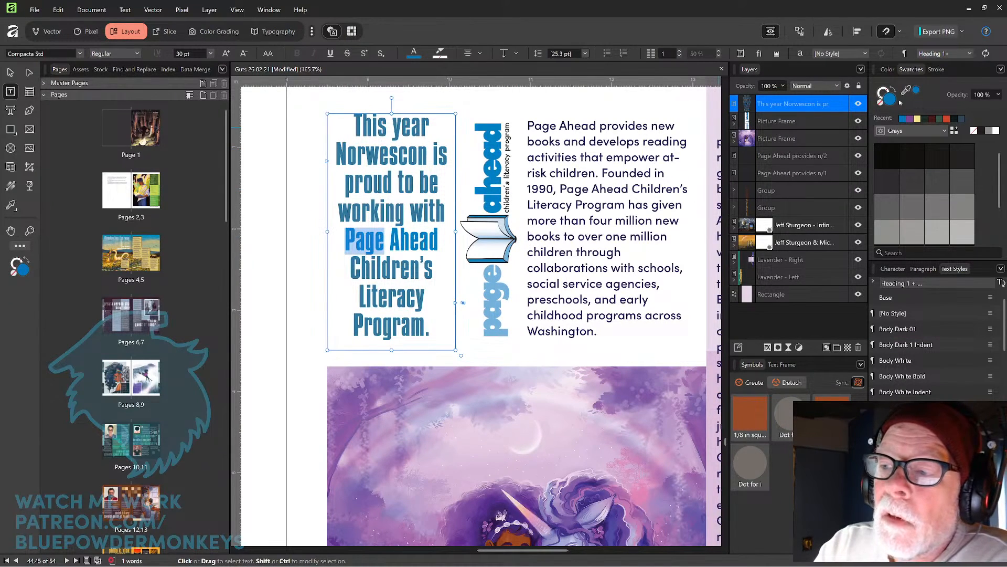
{"action": "left_click_drag", "start_coordinate": [907, 90], "coordinate": [497, 287]}
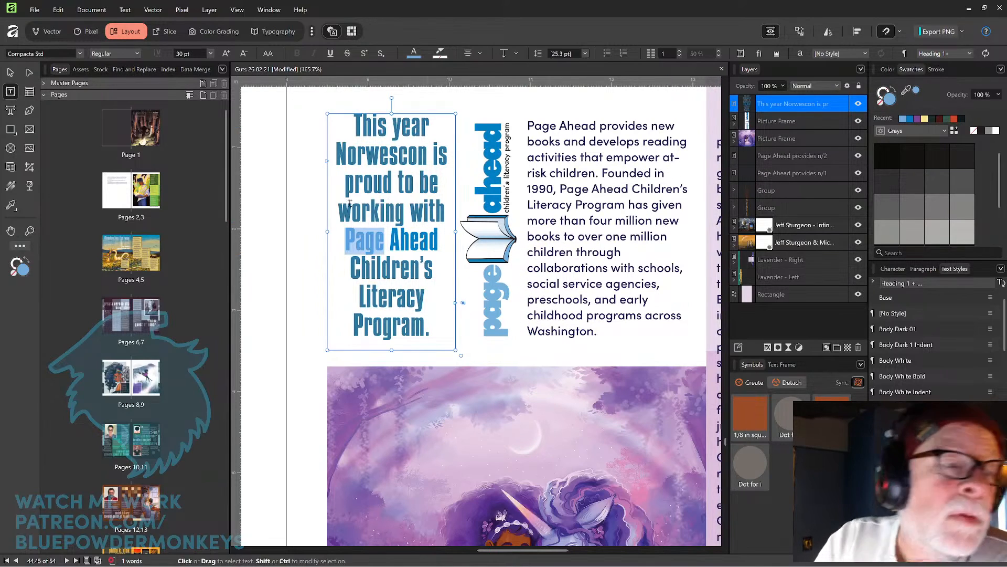
{"action": "key", "text": "Escape"}
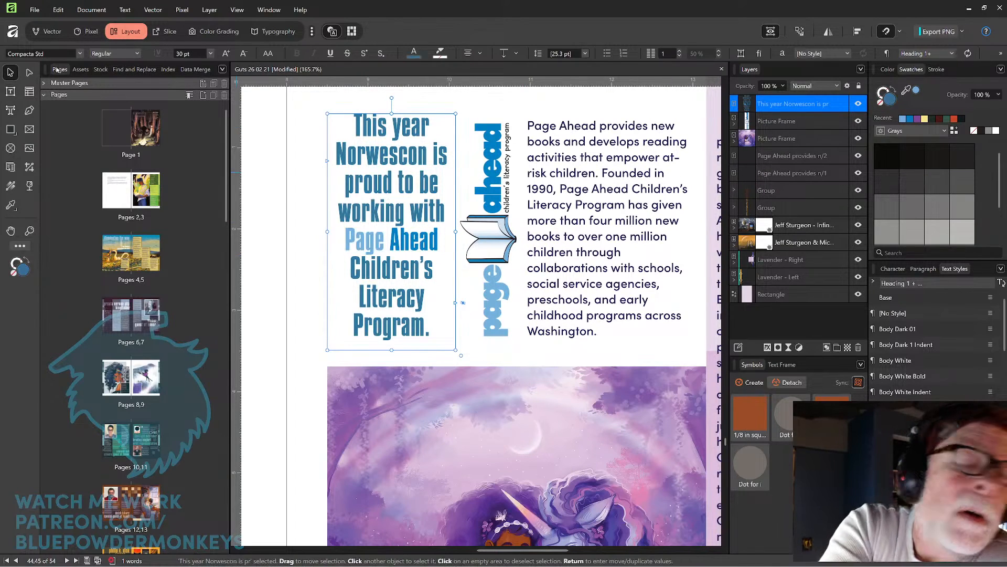
{"action": "left_click", "coordinate": [303, 125]}
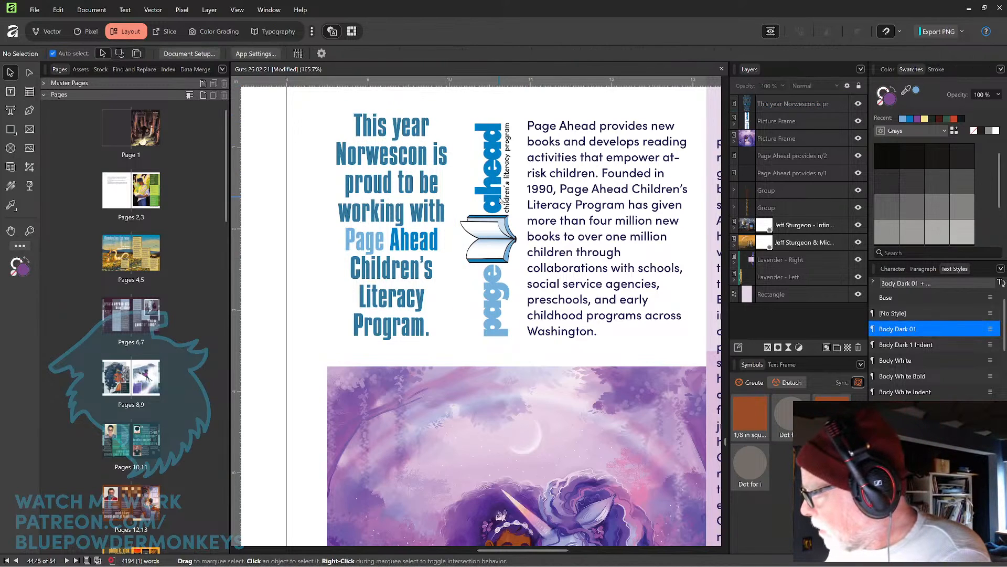
Zoom out and inspect the unicorn illustration's picture frame on the Page Ahead page.
{"action": "key", "text": "ctrl+minus"}
{"action": "key", "text": "ctrl+minus"}
{"action": "key", "text": "ctrl+minus"}
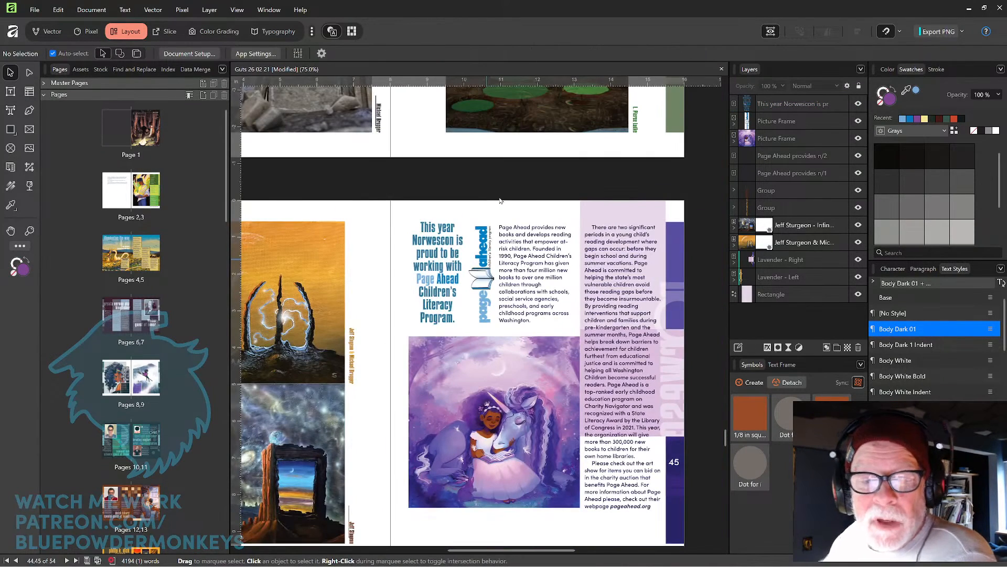
{"action": "left_click_drag", "start_coordinate": [606, 342], "coordinate": [550, 279]}
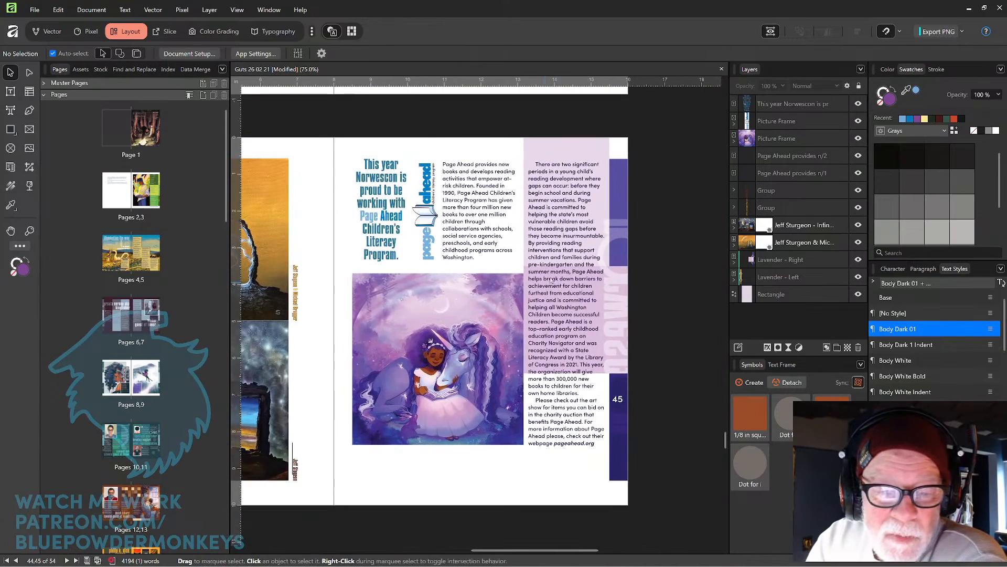
{"action": "left_click", "coordinate": [510, 392]}
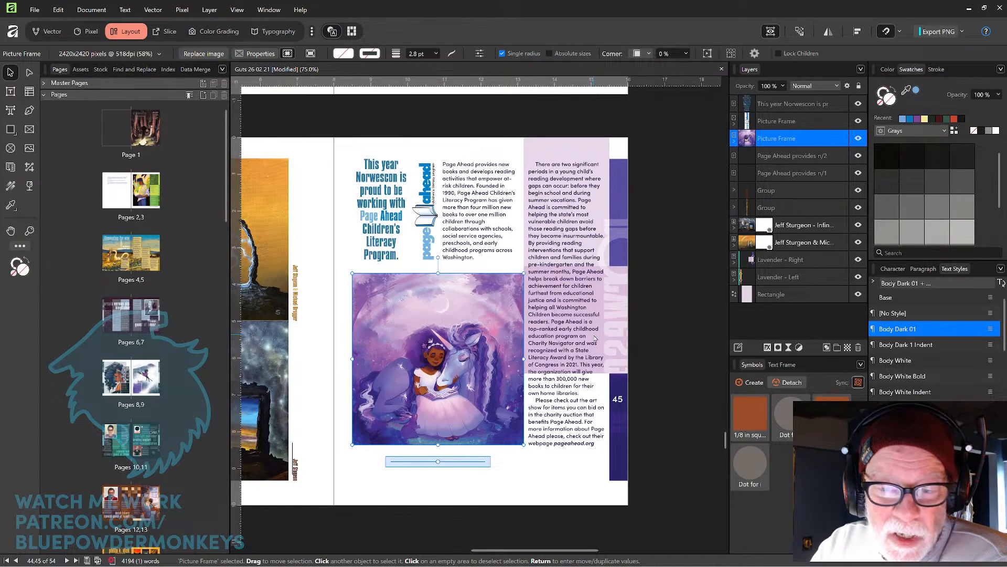
{"action": "left_click_drag", "start_coordinate": [548, 381], "coordinate": [496, 385]}
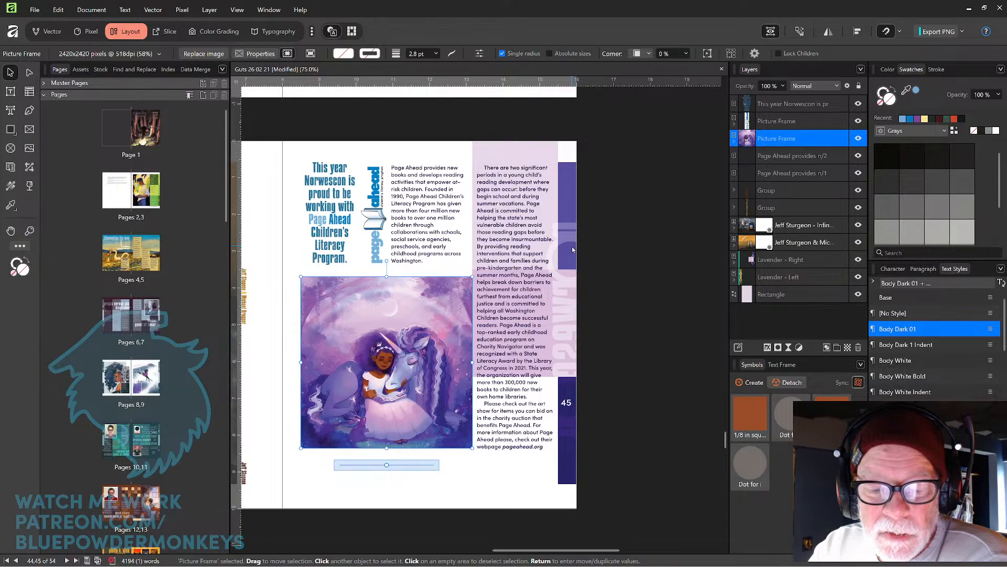
Detach the right page's Lavender master for editing and expose its Right Color group.
{"action": "left_click", "coordinate": [544, 306]}
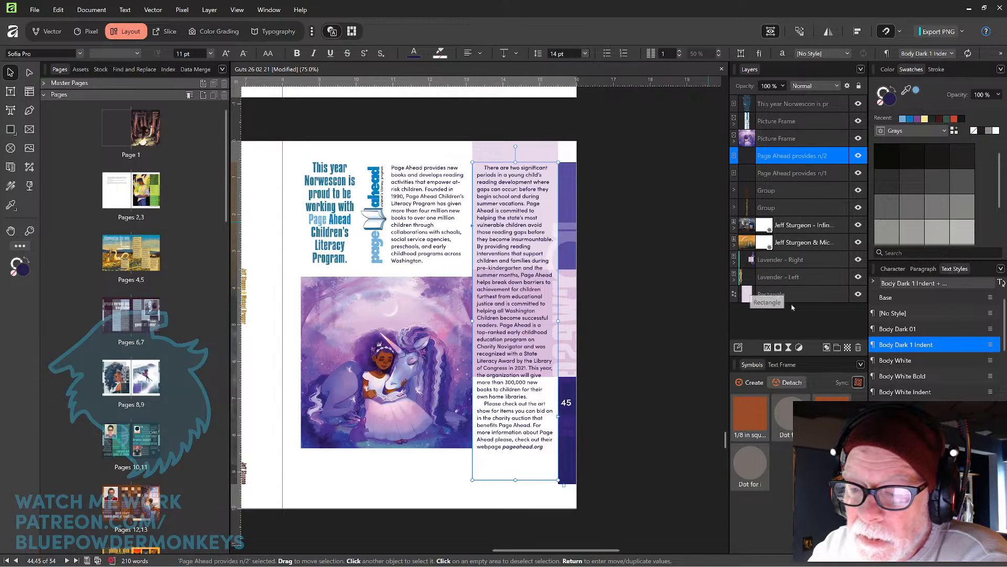
{"action": "left_click", "coordinate": [734, 262]}
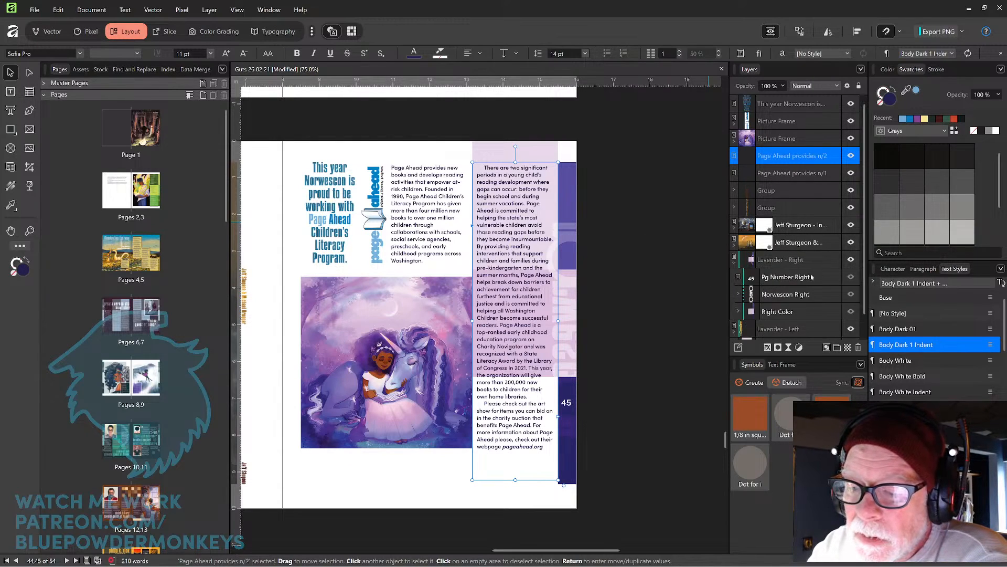
{"action": "left_click", "coordinate": [788, 315]}
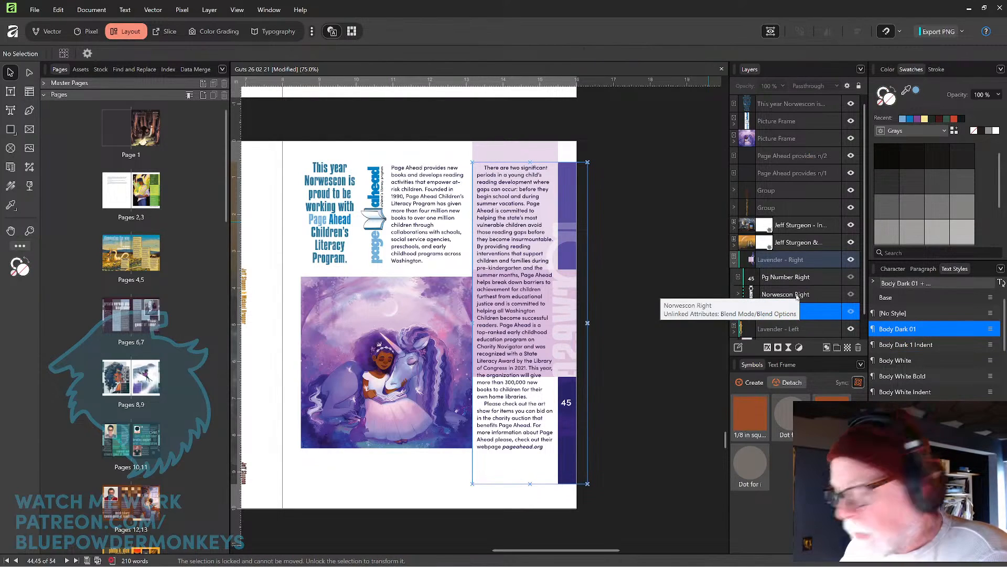
{"action": "key", "text": "ctrl+shift+d"}
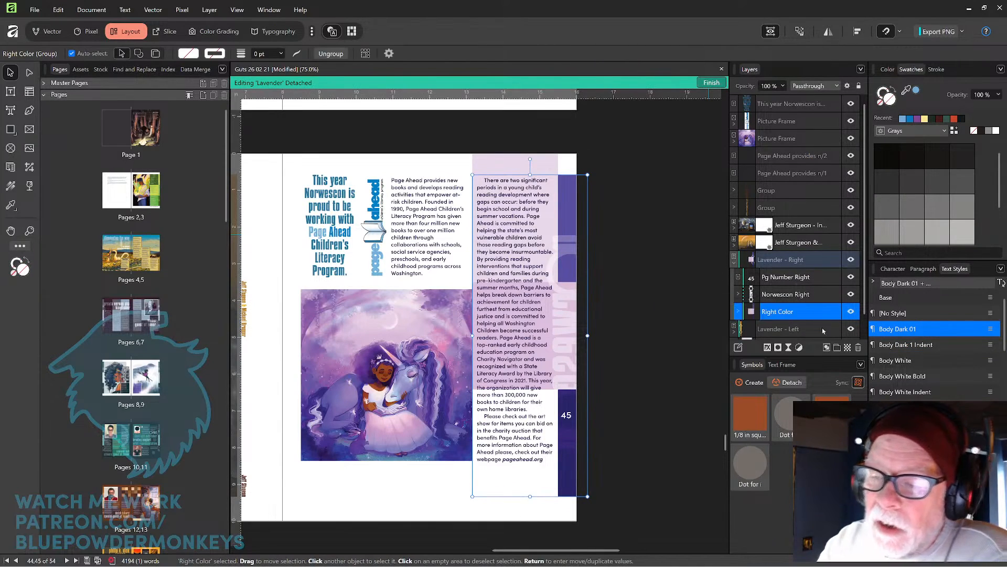
{"action": "double_click", "coordinate": [773, 314]}
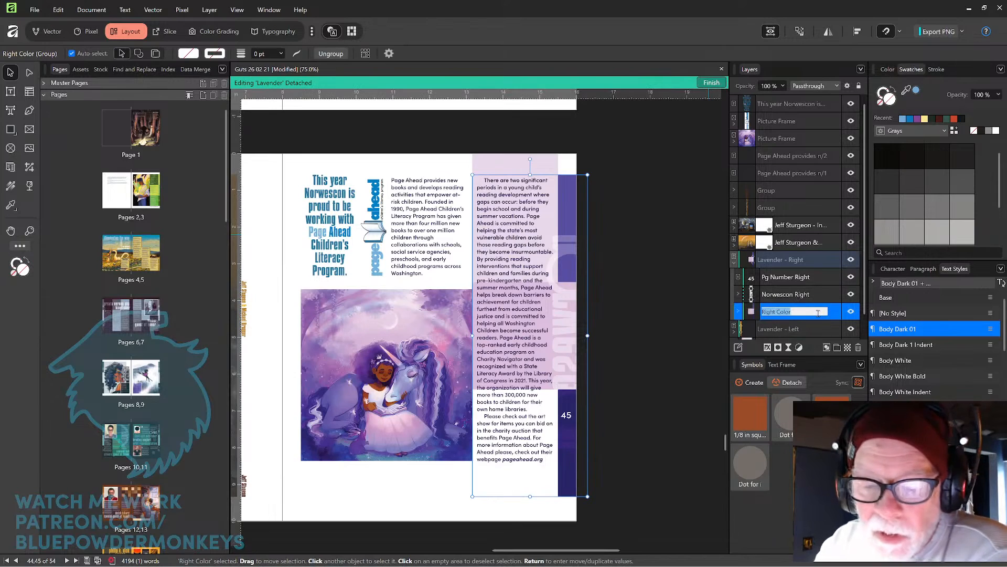
Narrow a lavender rectangle in the Right Color group so it covers only the page's outer edge strip.
{"action": "left_click", "coordinate": [739, 312]}
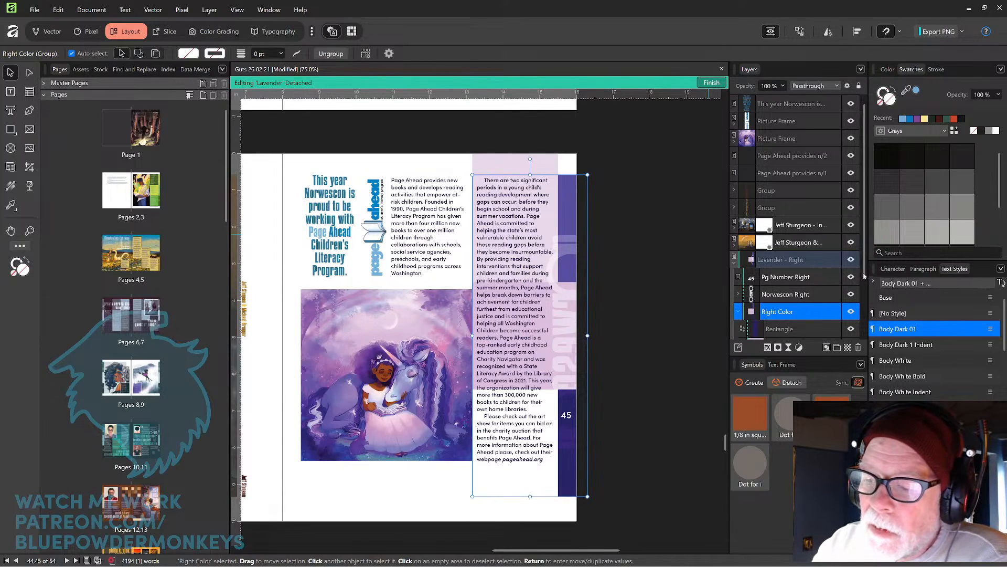
{"action": "scroll", "coordinate": [864, 286], "scroll_direction": "down", "scroll_amount": 1}
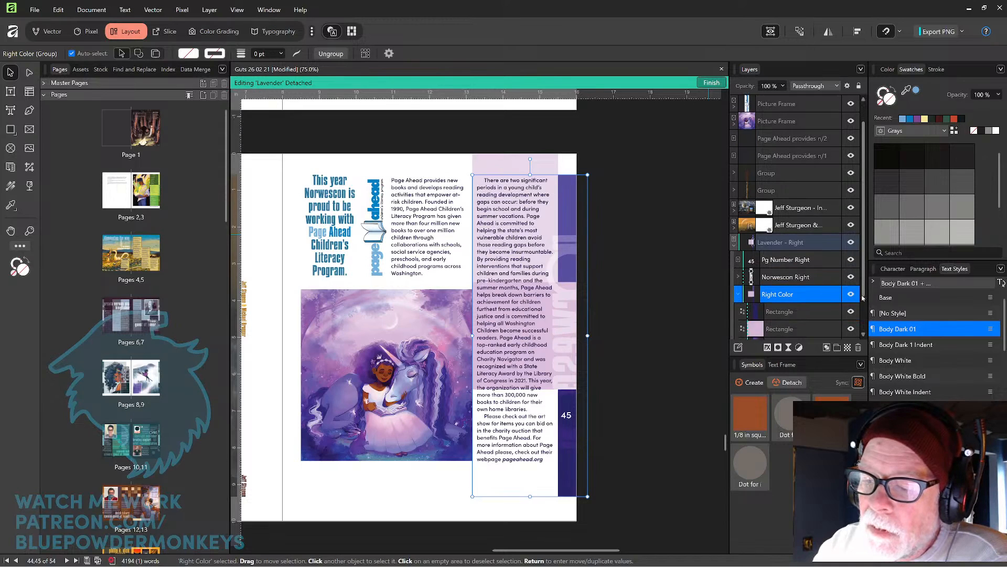
{"action": "scroll", "coordinate": [863, 297], "scroll_direction": "down", "scroll_amount": 1}
{"action": "left_click", "coordinate": [816, 312]}
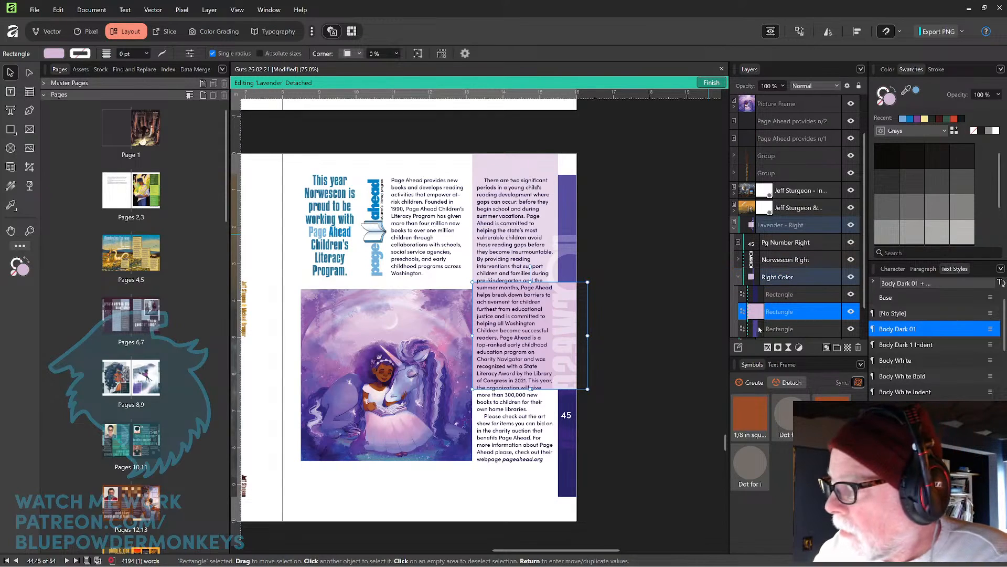
{"action": "left_click_drag", "start_coordinate": [473, 335], "coordinate": [557, 336]}
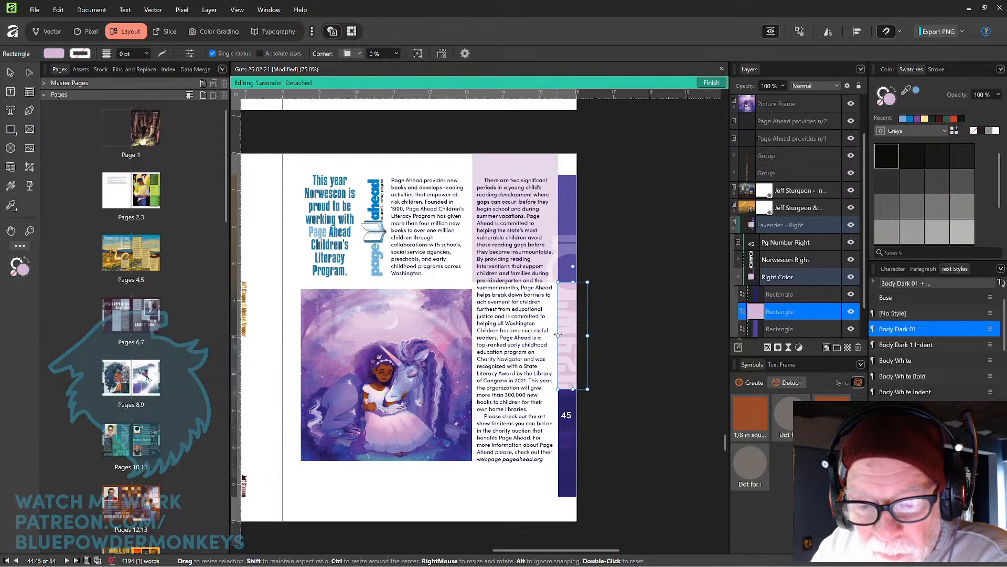
{"action": "left_click", "coordinate": [618, 304]}
{"action": "scroll", "coordinate": [598, 295], "scroll_direction": "down", "scroll_amount": 2}
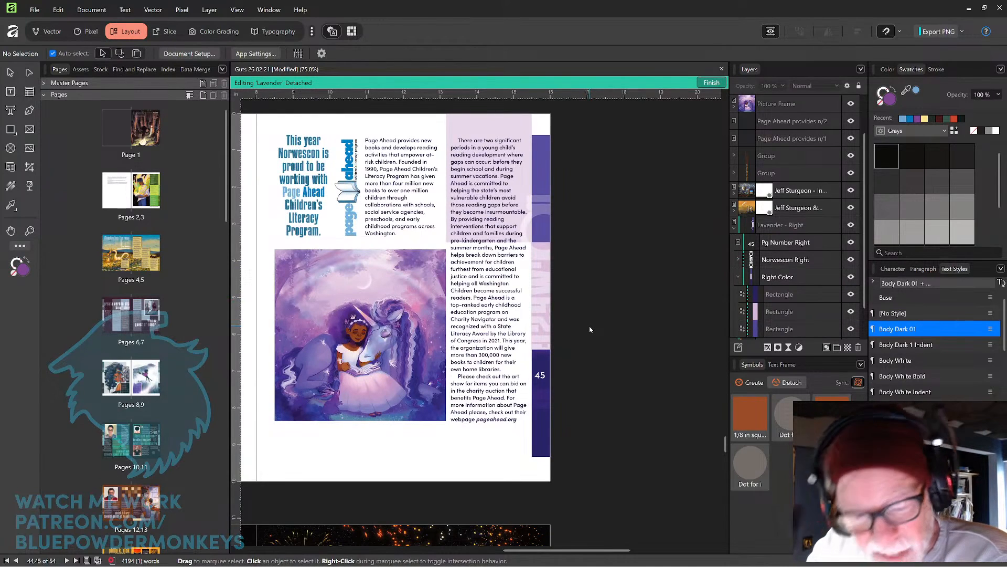
Nudge the unicorn illustration's picture frame slightly upward on the Page Ahead page.
{"action": "scroll", "coordinate": [587, 296], "scroll_direction": "right", "scroll_amount": 1}
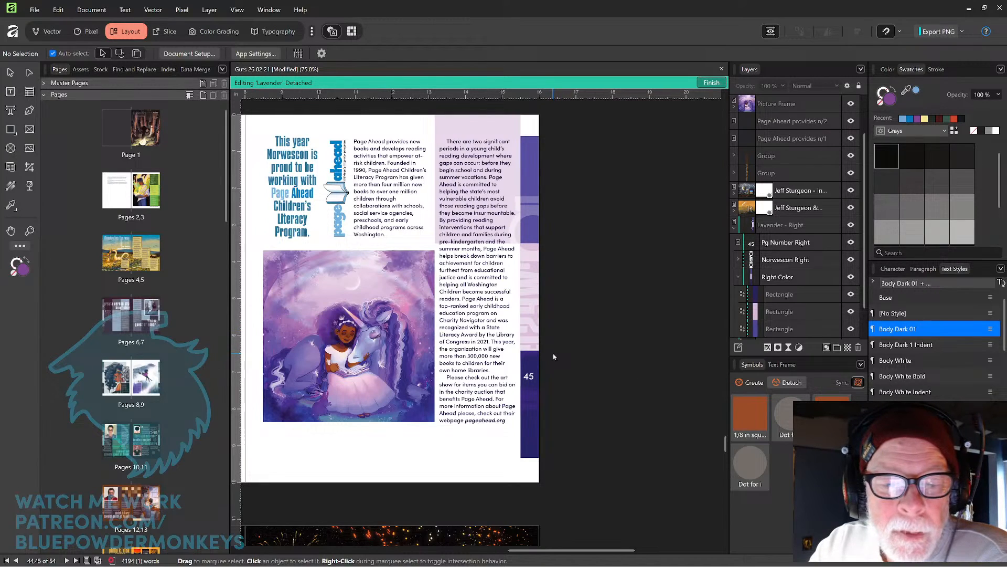
{"action": "scroll", "coordinate": [529, 355], "scroll_direction": "up", "scroll_amount": 2}
{"action": "left_click_drag", "start_coordinate": [498, 308], "coordinate": [611, 314]}
{"action": "left_click", "coordinate": [483, 306]}
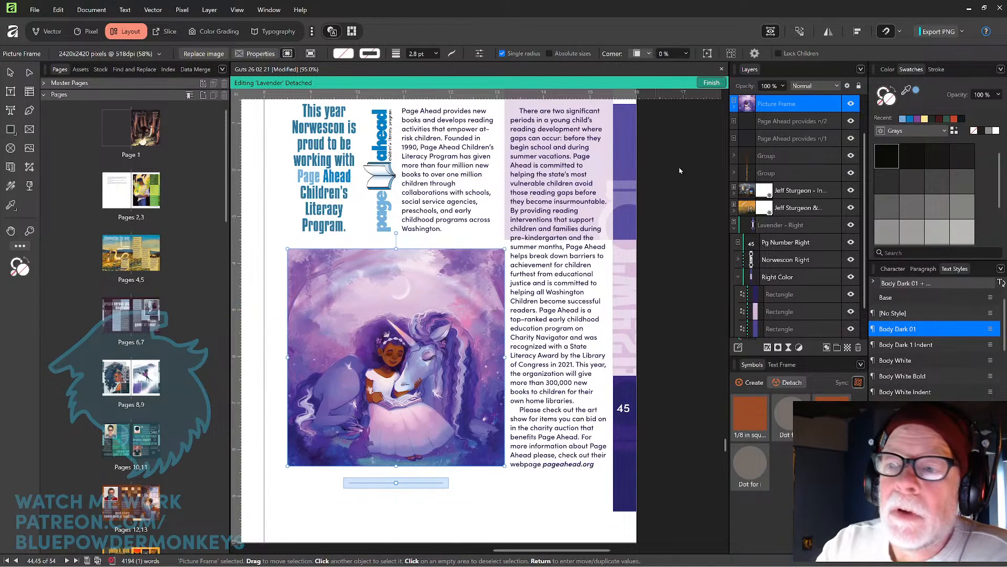
{"action": "left_click", "coordinate": [770, 33]}
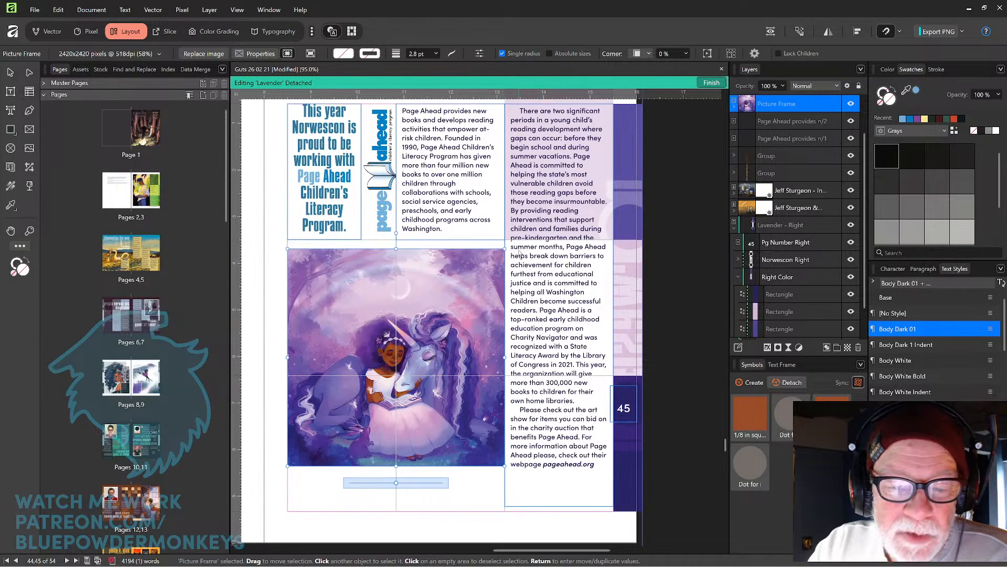
{"action": "left_click_drag", "start_coordinate": [482, 297], "coordinate": [484, 295]}
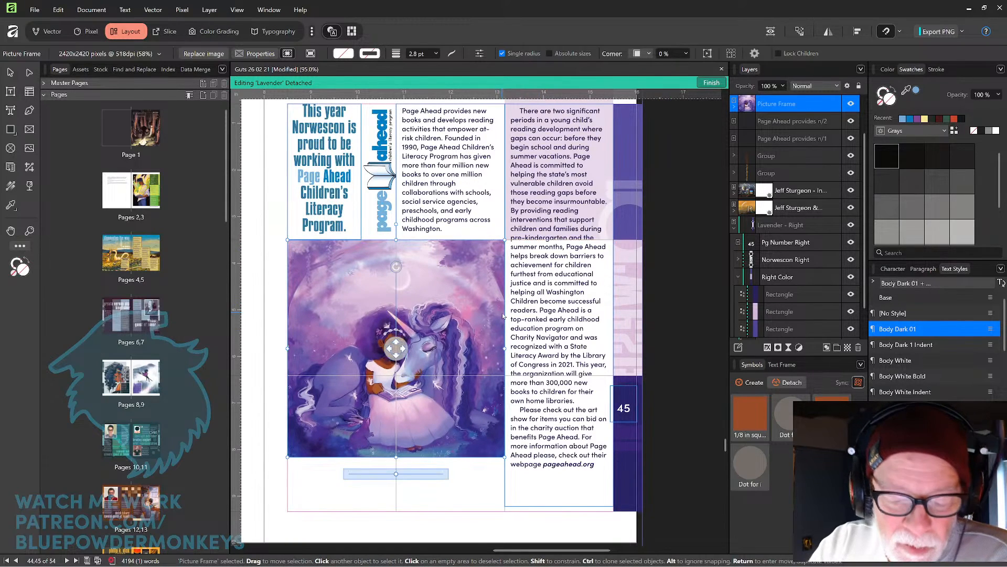
{"action": "left_click", "coordinate": [454, 522]}
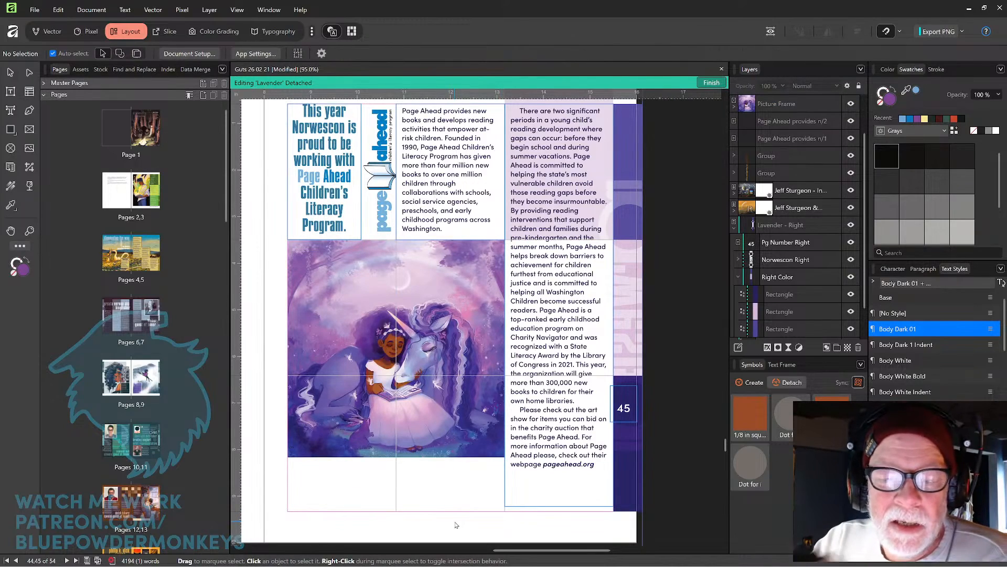
Resize the unicorn picture frame from its lower-left corner so it aligns with the page margin and grid.
{"action": "key", "text": "space"}
{"action": "mouse_move", "coordinate": [592, 300]}
{"action": "left_mouse_down"}
{"action": "mouse_move", "coordinate": [567, 309]}
{"action": "mouse_move", "coordinate": [591, 293]}
{"action": "left_mouse_up"}
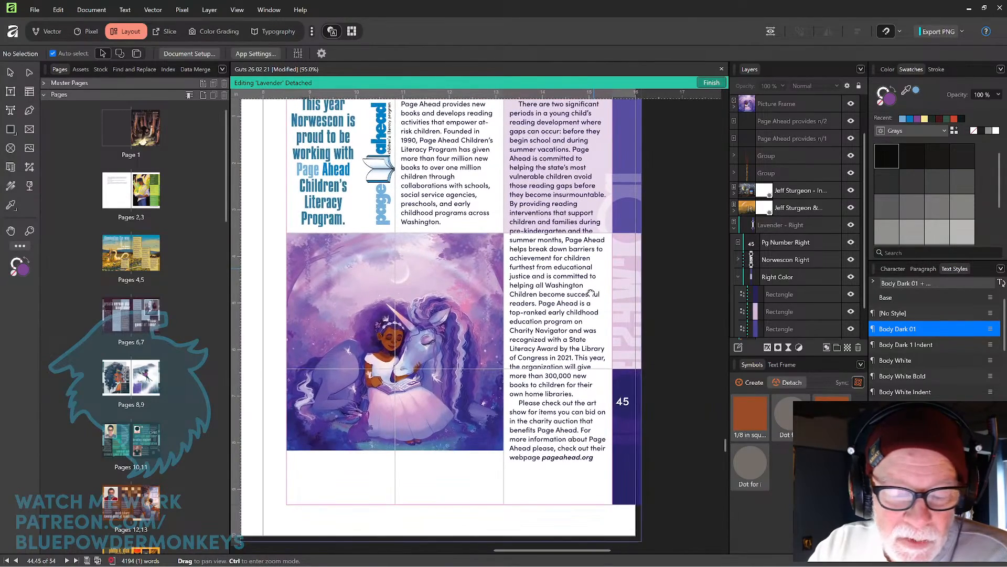
{"action": "left_click_drag", "start_coordinate": [592, 293], "coordinate": [599, 284]}
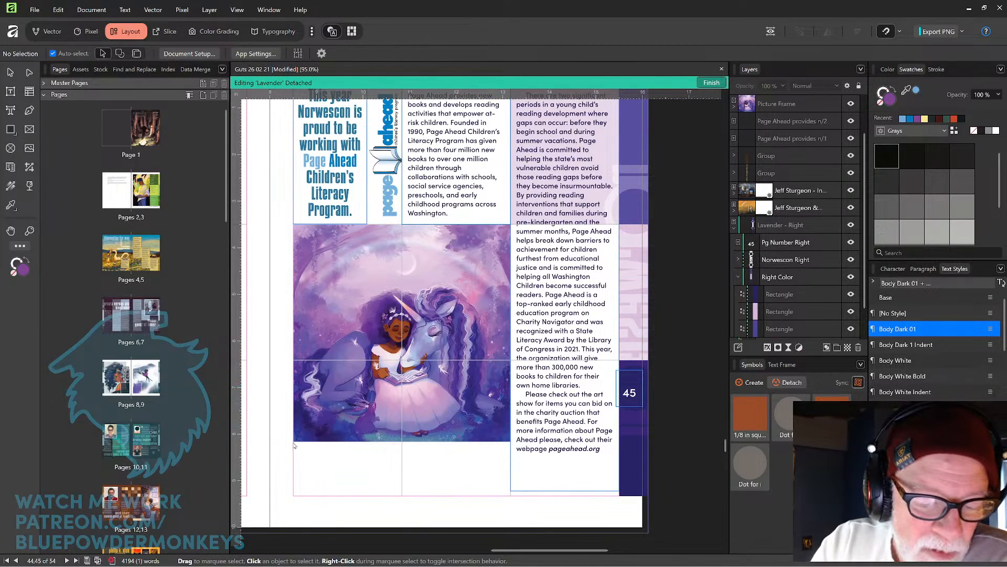
{"action": "left_click", "coordinate": [306, 429]}
{"action": "left_click_drag", "start_coordinate": [293, 442], "coordinate": [286, 453]}
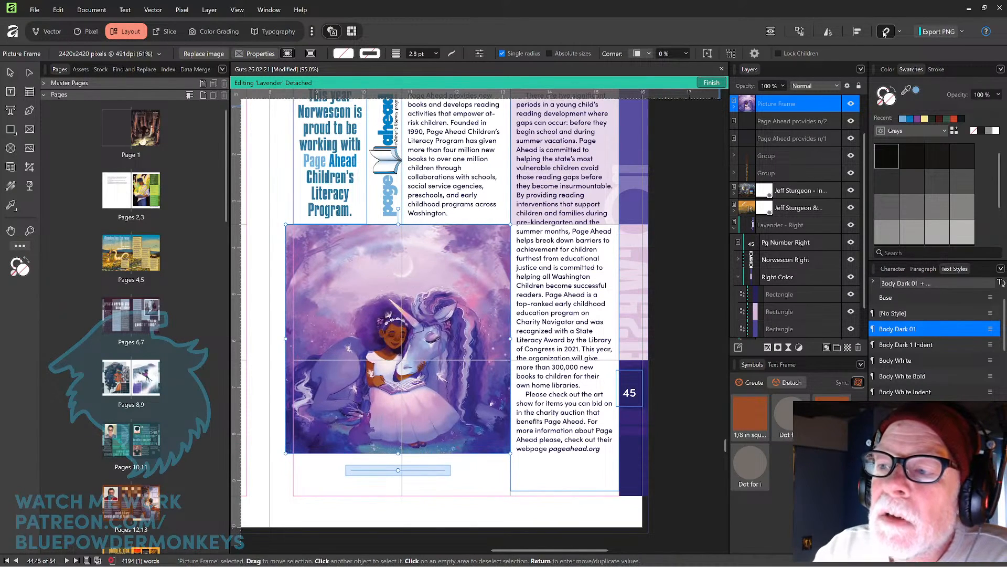
{"action": "left_click_drag", "start_coordinate": [521, 328], "coordinate": [569, 170]}
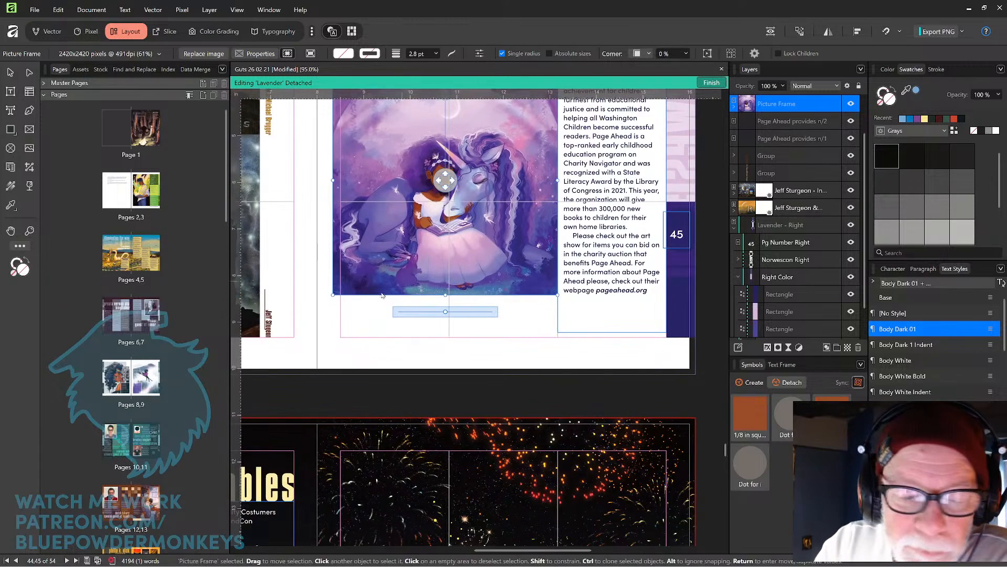
{"action": "left_click_drag", "start_coordinate": [333, 293], "coordinate": [332, 292]}
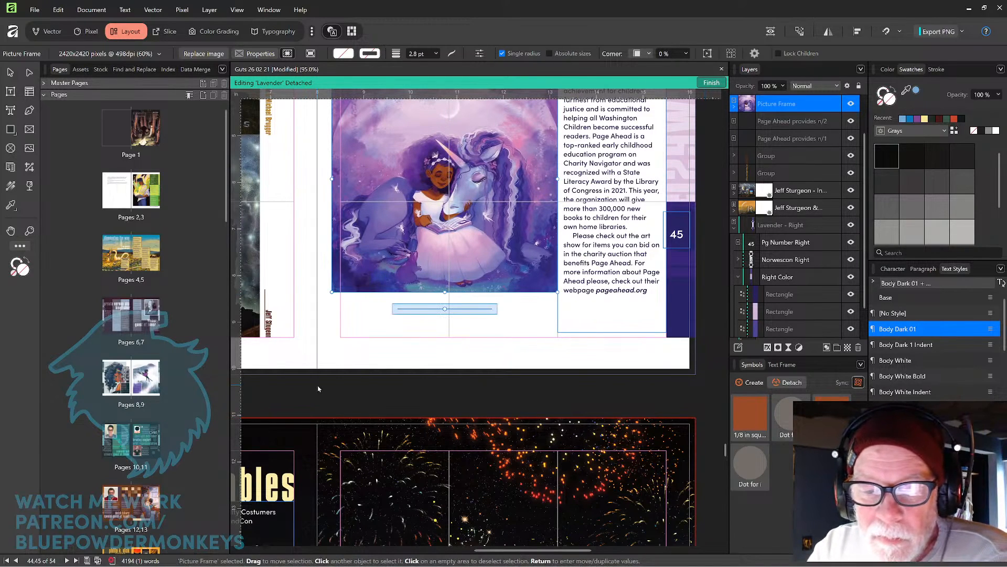
{"action": "scroll", "coordinate": [333, 293], "scroll_direction": "up", "scroll_amount": 5}
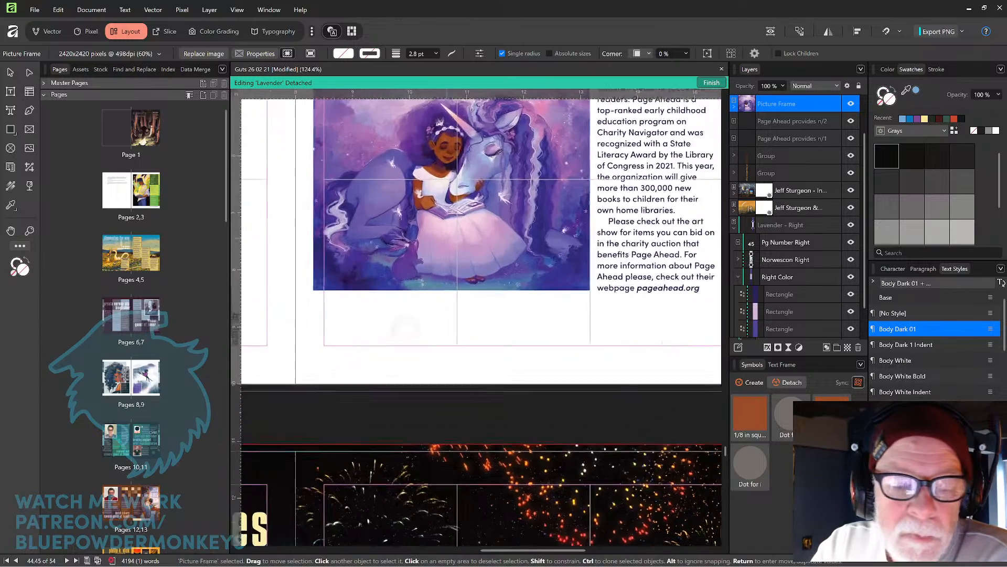
{"action": "left_click_drag", "start_coordinate": [266, 295], "coordinate": [267, 297]}
{"action": "left_click", "coordinate": [397, 344]}
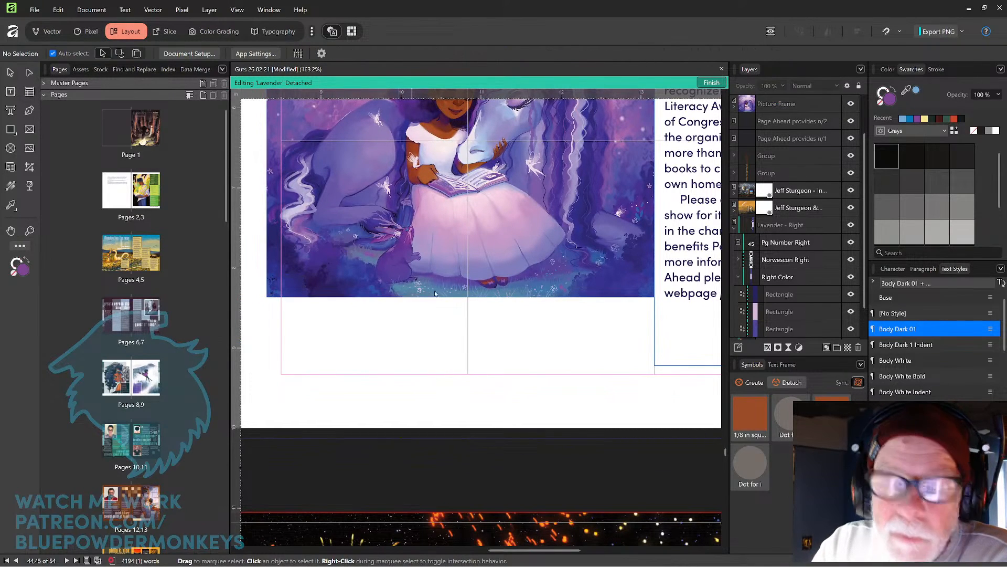
{"action": "scroll", "coordinate": [650, 178], "scroll_direction": "down", "scroll_amount": 5}
{"action": "left_click_drag", "start_coordinate": [650, 178], "coordinate": [570, 311]}
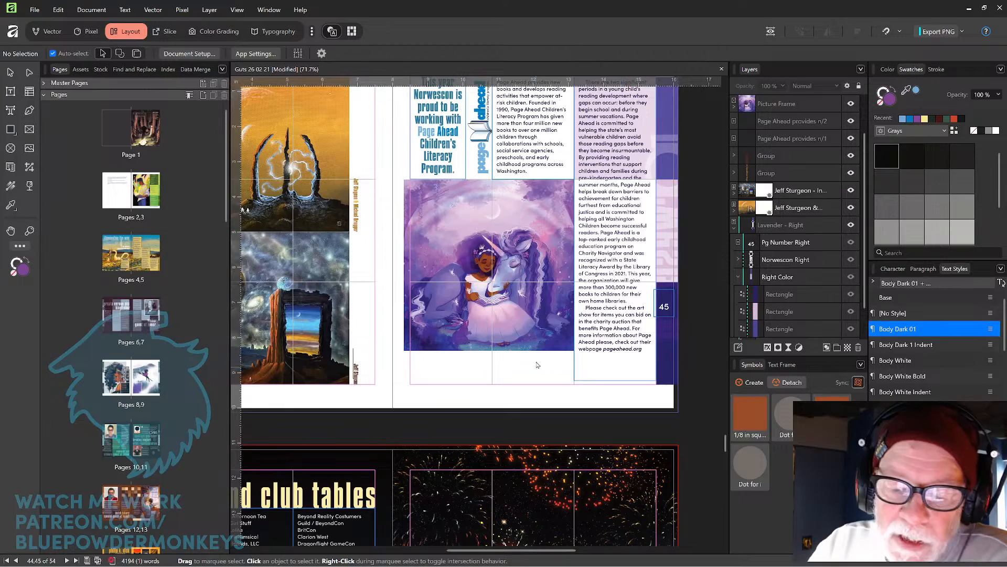
{"action": "left_click_drag", "start_coordinate": [623, 265], "coordinate": [566, 325]}
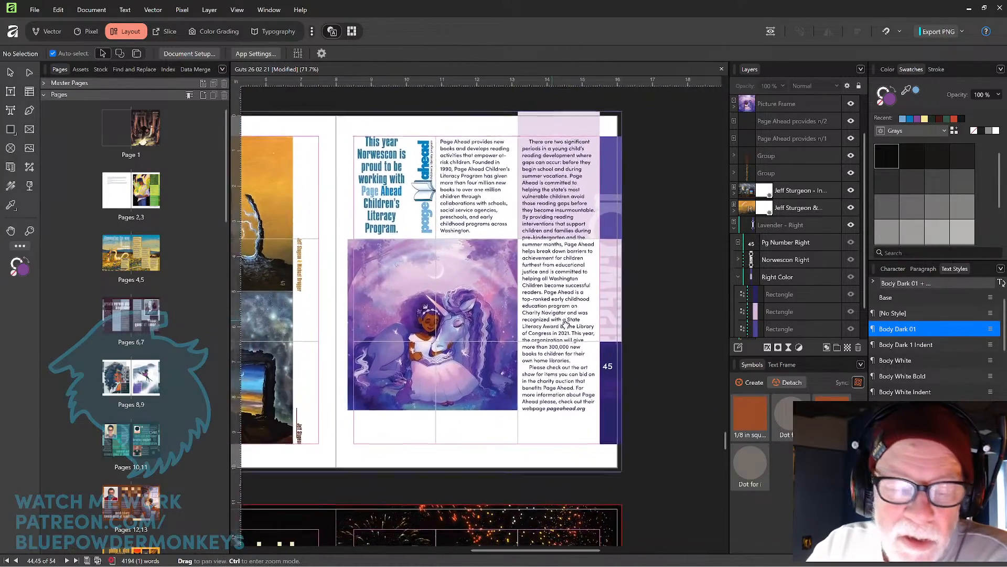
Nudge the unicorn picture frame right and align it horizontally to the page margin's left edge.
{"action": "left_click", "coordinate": [474, 378]}
{"action": "key", "text": "Right"}
{"action": "key", "text": "Right"}
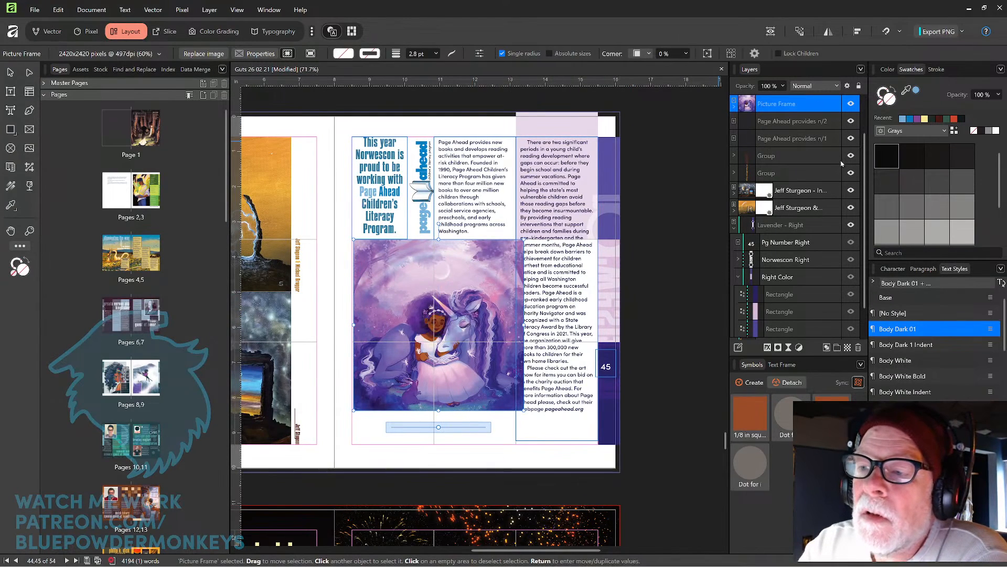
{"action": "left_click", "coordinate": [857, 31]}
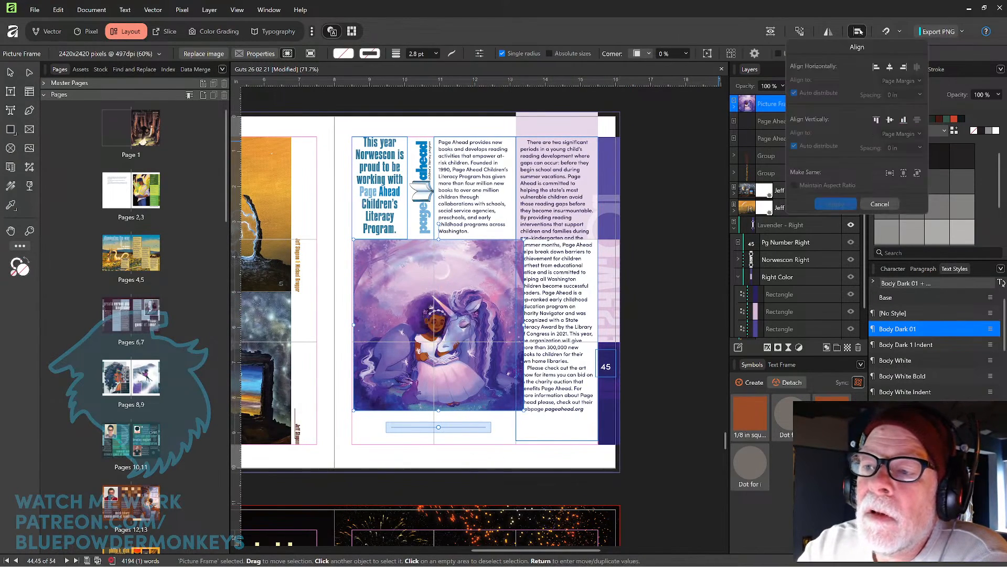
{"action": "left_click", "coordinate": [876, 66]}
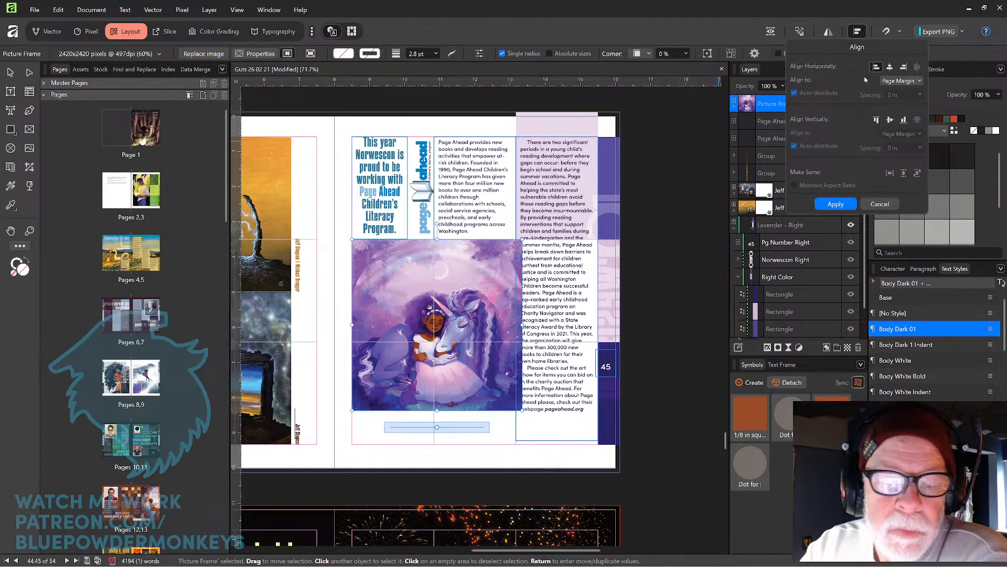
{"action": "left_click", "coordinate": [655, 240]}
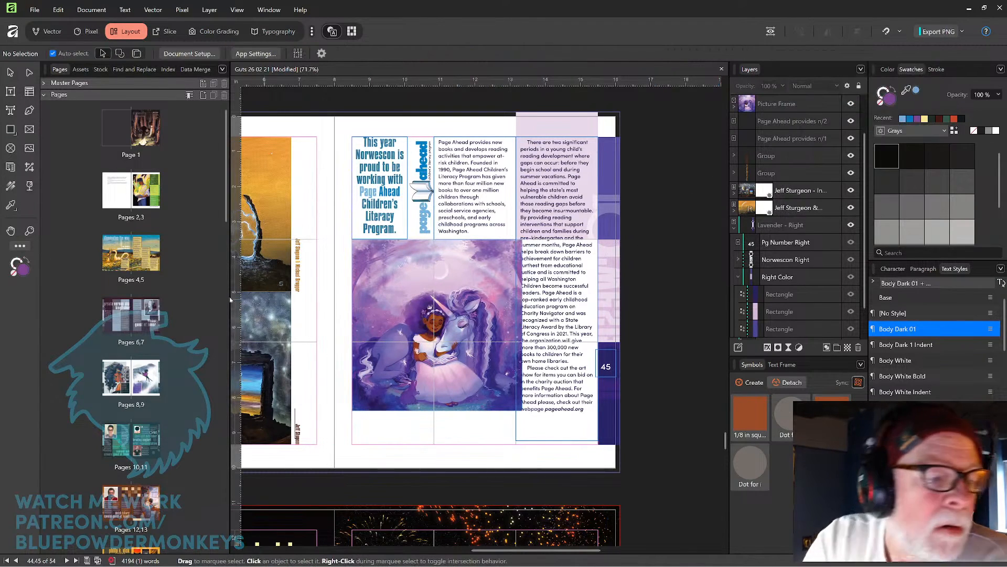
Crop the unicorn picture's right edge so it ends at the column guide.
{"action": "left_click", "coordinate": [372, 286]}
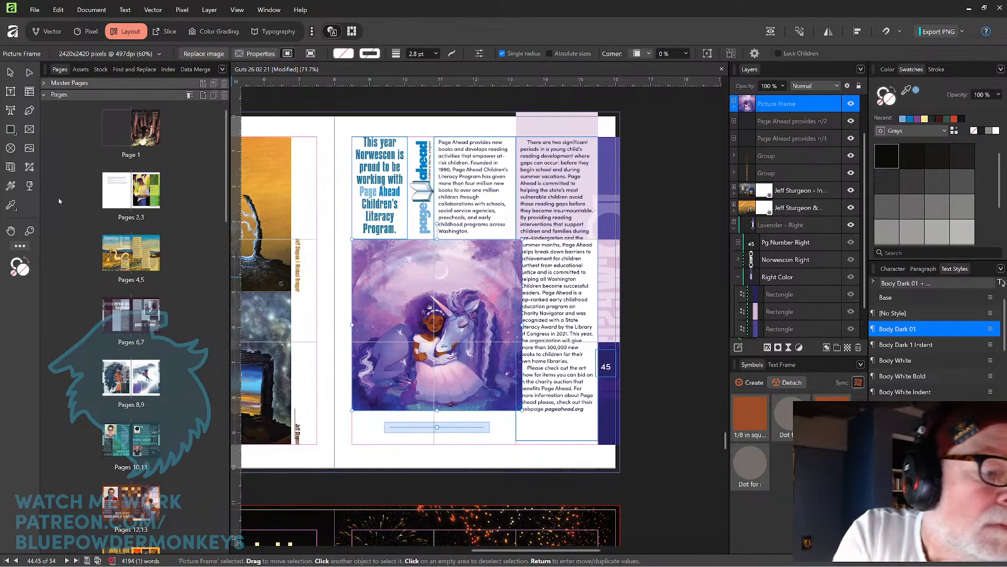
{"action": "left_click", "coordinate": [29, 167]}
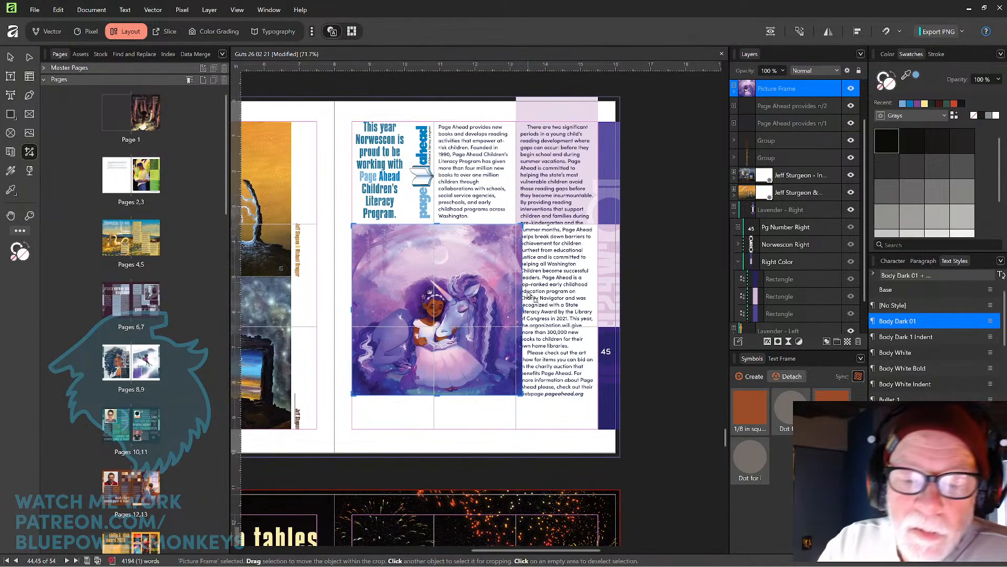
{"action": "left_click_drag", "start_coordinate": [519, 309], "coordinate": [513, 309]}
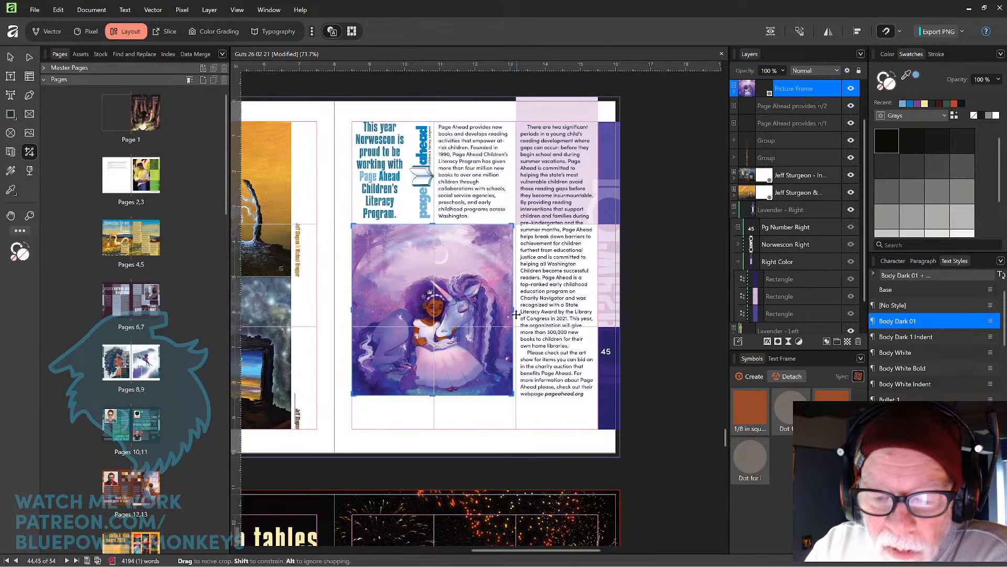
{"action": "left_click_drag", "start_coordinate": [514, 309], "coordinate": [517, 309]}
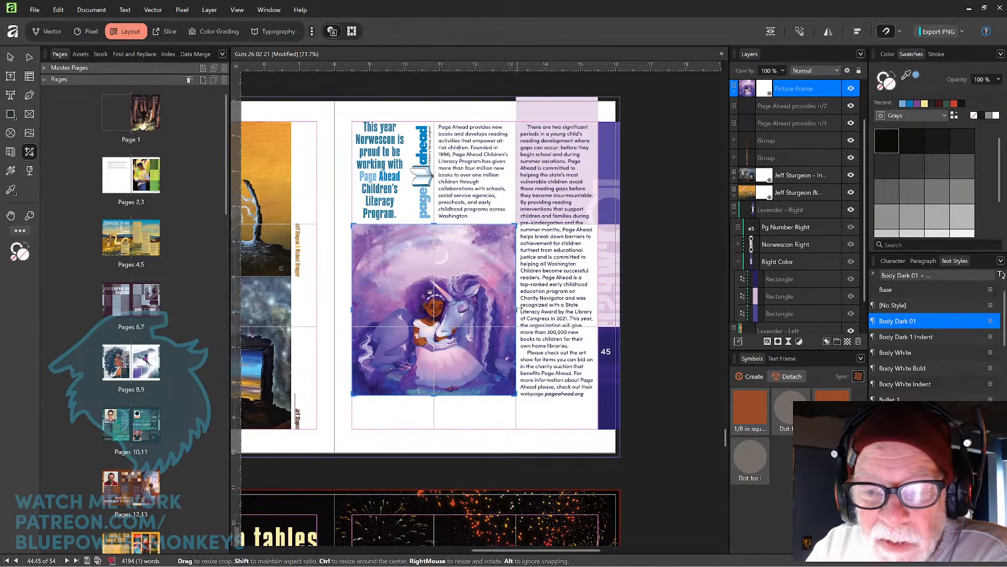
{"action": "left_click", "coordinate": [646, 219]}
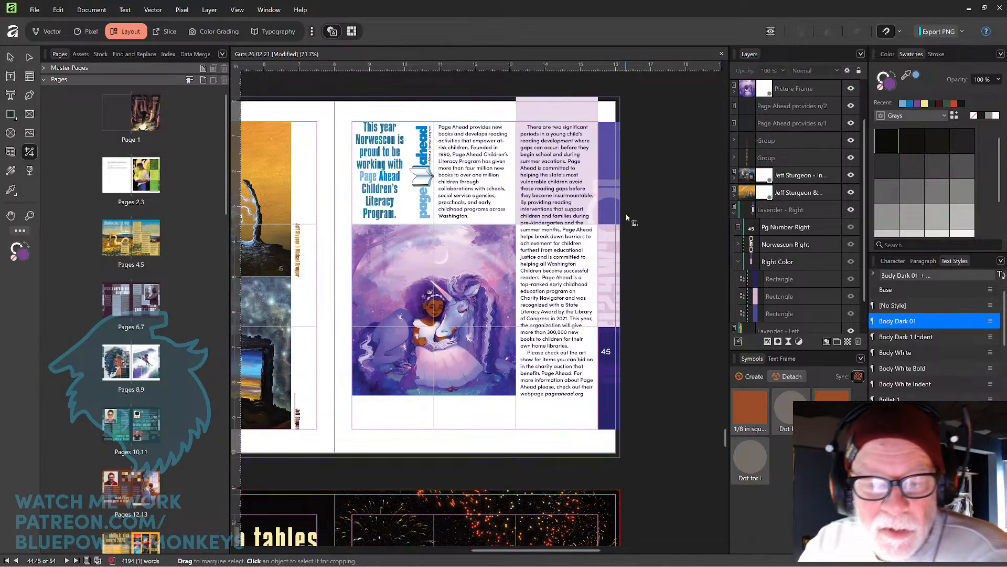
{"action": "key", "text": "space"}
{"action": "left_click_drag", "start_coordinate": [467, 391], "coordinate": [515, 332]}
{"action": "mouse_move", "coordinate": [610, 250]}
{"action": "left_mouse_down"}
{"action": "mouse_move", "coordinate": [596, 300]}
{"action": "mouse_move", "coordinate": [610, 244]}
{"action": "left_mouse_up"}
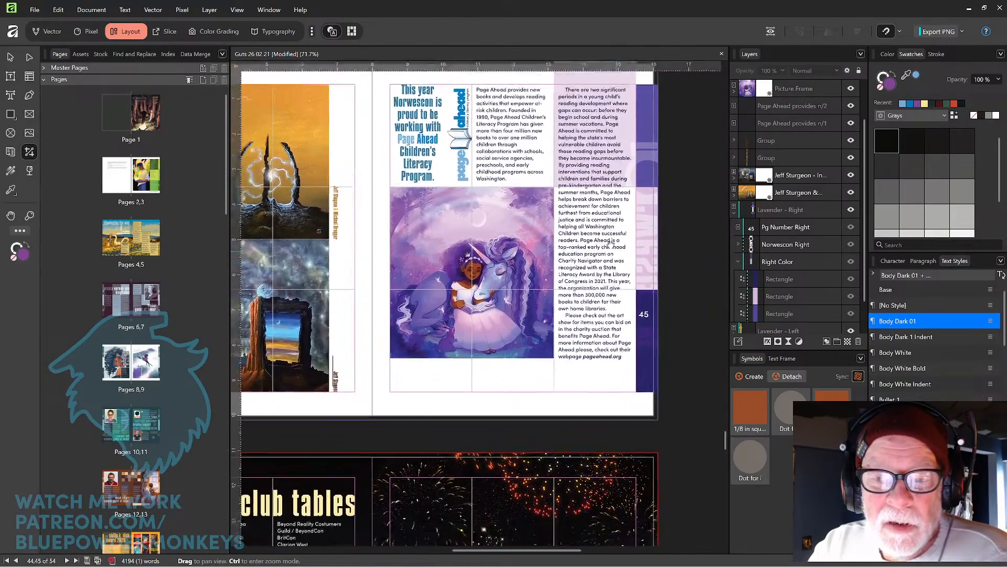
{"action": "left_click_drag", "start_coordinate": [510, 359], "coordinate": [569, 245]}
{"action": "left_click_drag", "start_coordinate": [470, 417], "coordinate": [552, 281]}
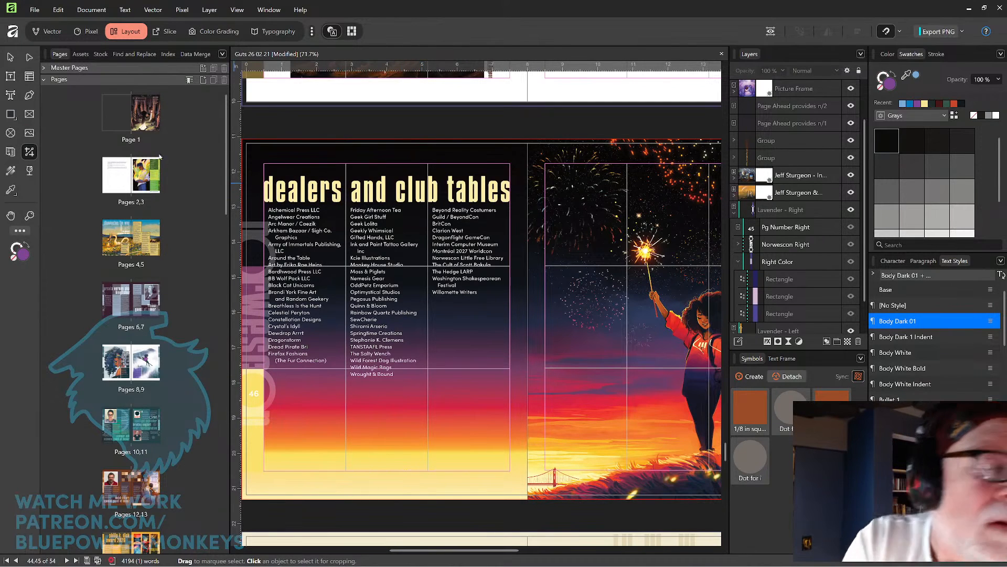
{"action": "left_click", "coordinate": [10, 58]}
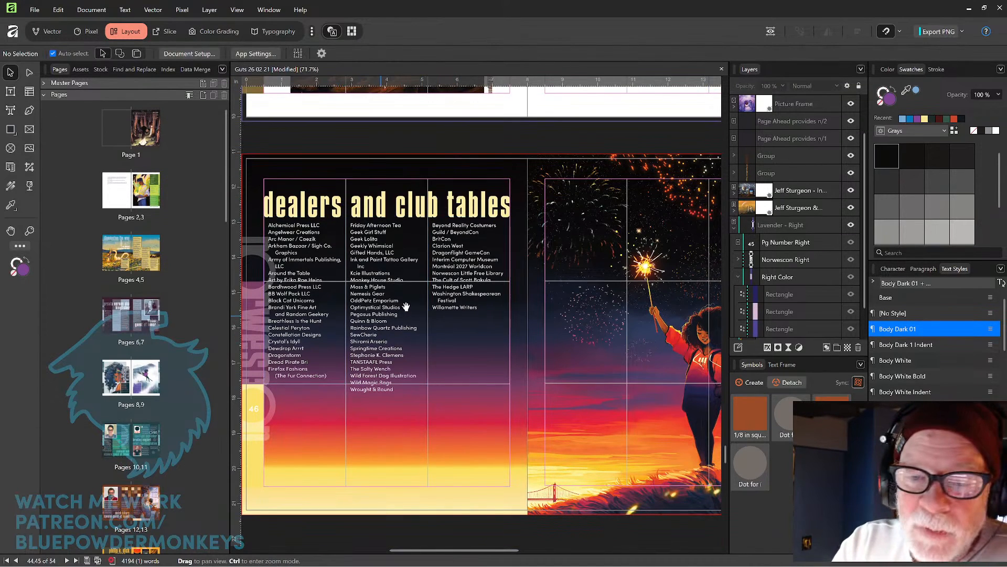
{"action": "left_click_drag", "start_coordinate": [406, 309], "coordinate": [432, 285]}
Delete "and" from the dealers and club tables heading and split it into separate "dealers" and "club tables" frames.
{"action": "left_click", "coordinate": [507, 185]}
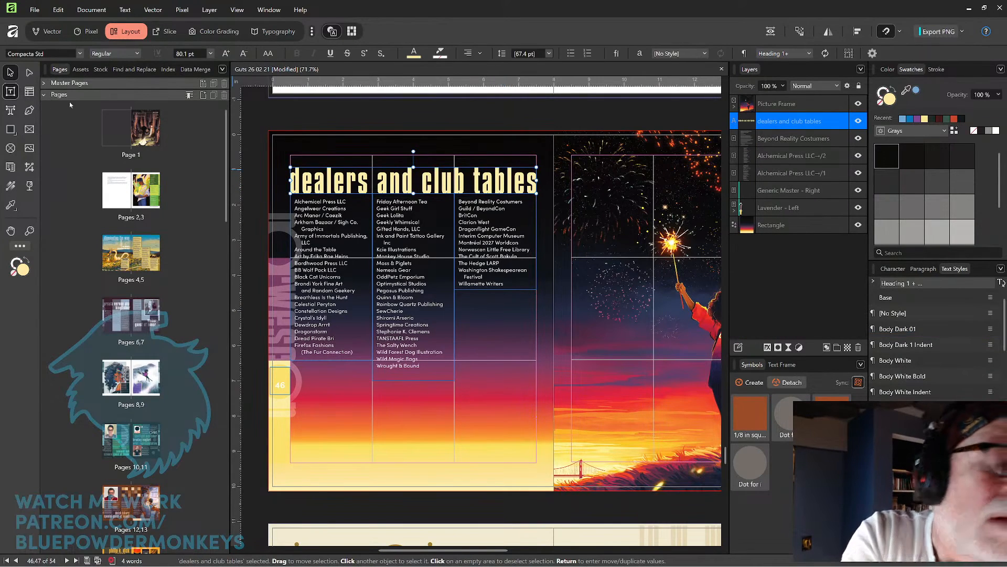
{"action": "left_click", "coordinate": [11, 91]}
{"action": "left_click_drag", "start_coordinate": [377, 181], "coordinate": [420, 180]}
{"action": "key", "text": "BackSpace"}
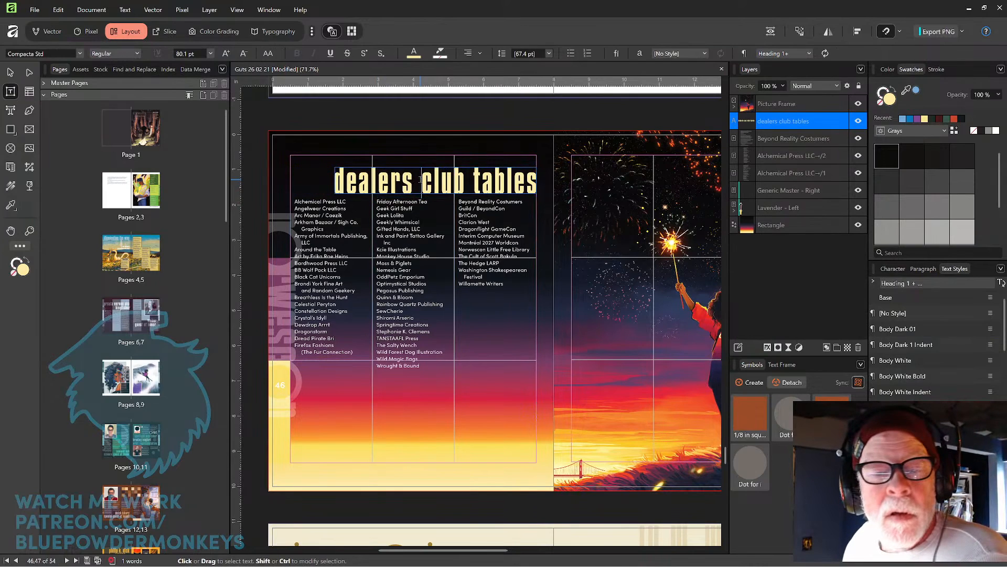
{"action": "key", "text": "BackSpace"}
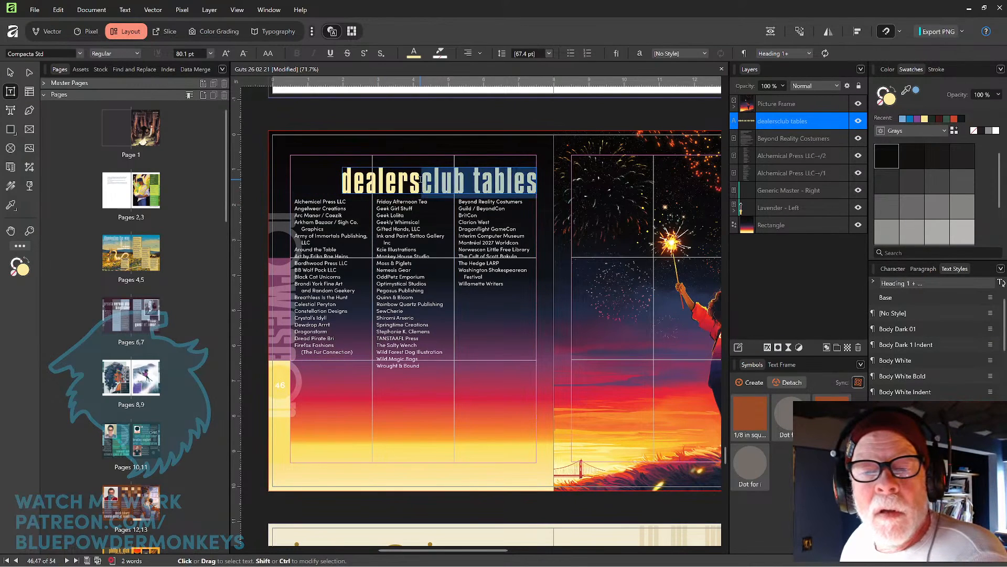
{"action": "key", "text": "Return"}
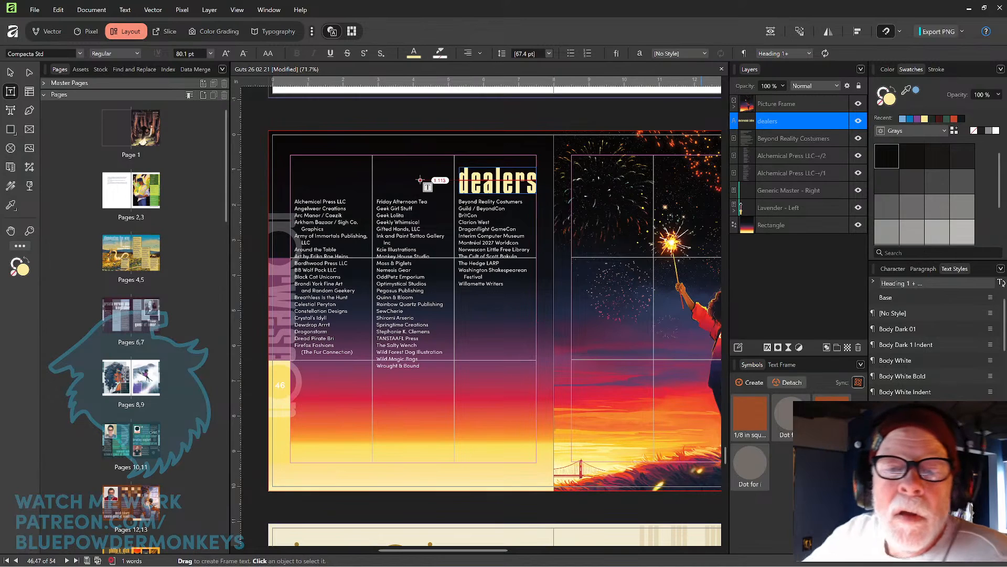
{"action": "left_click_drag", "start_coordinate": [395, 140], "coordinate": [557, 196]}
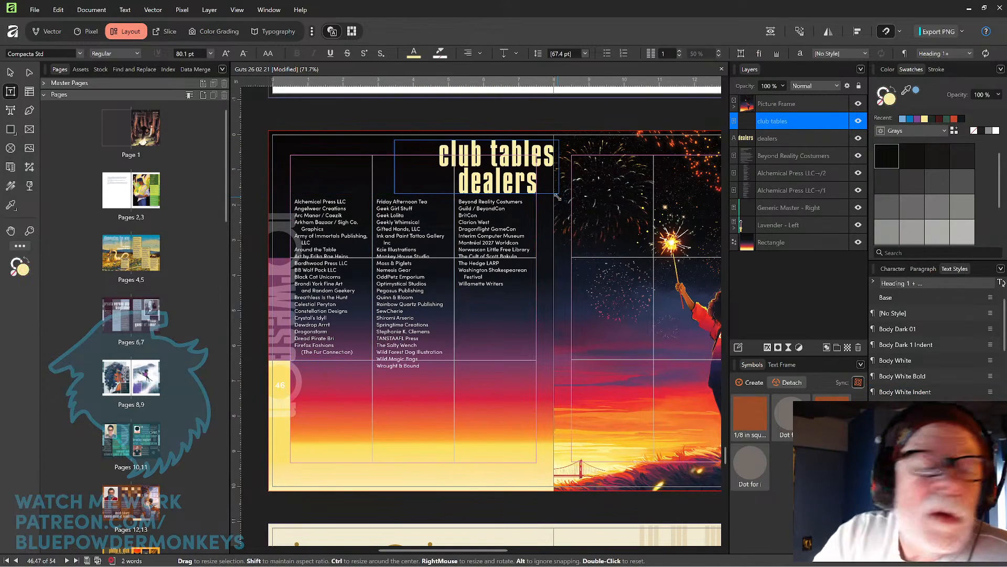
Position the "dealers" frame over the first column and the "club tables" frame beside it at the top.
{"action": "key", "text": "v"}
{"action": "left_click_drag", "start_coordinate": [514, 155], "coordinate": [527, 127]}
{"action": "left_click_drag", "start_coordinate": [518, 187], "coordinate": [357, 185]}
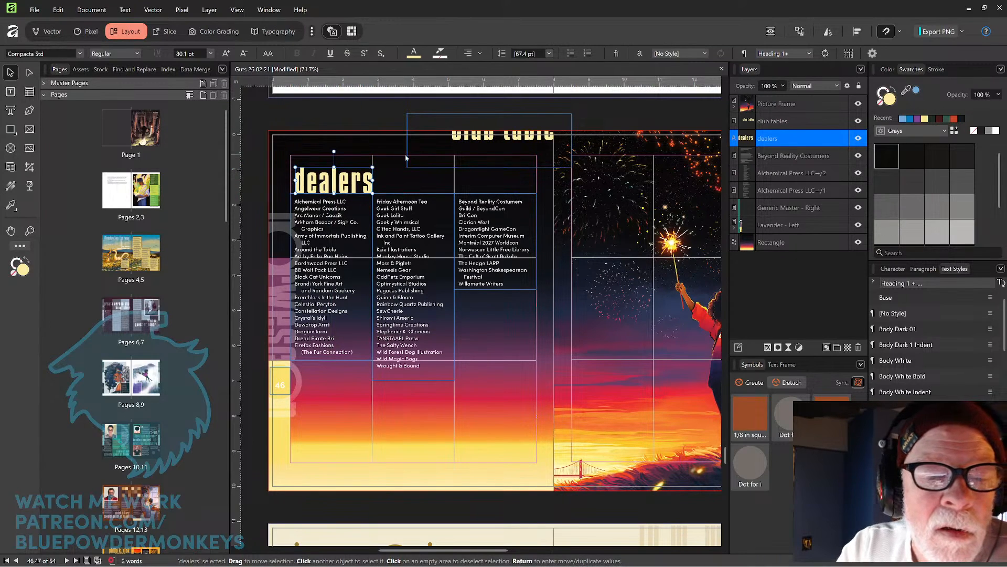
{"action": "left_click_drag", "start_coordinate": [507, 145], "coordinate": [478, 158]}
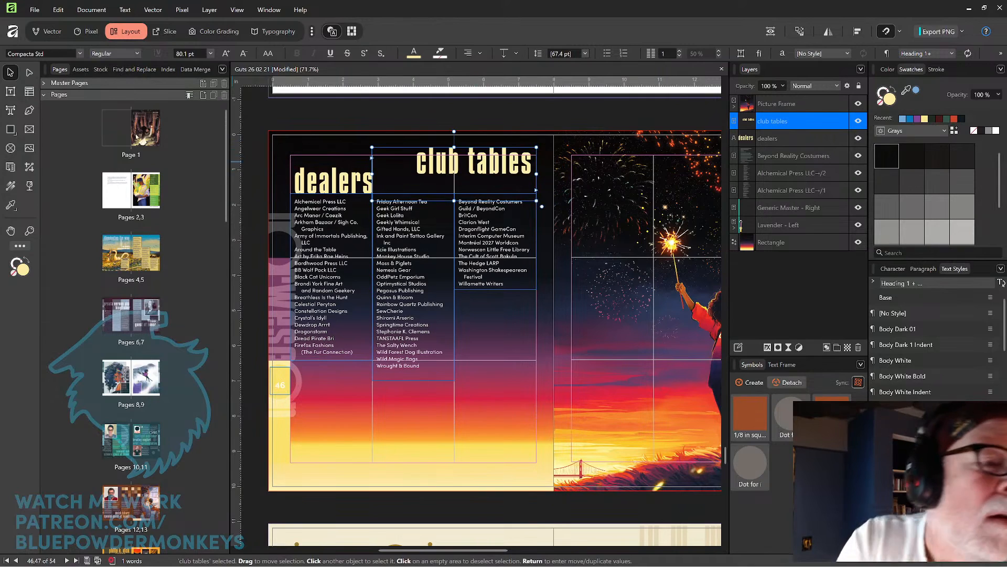
Break "club tables" into two lines with a line break between "club" and "tables".
{"action": "left_click", "coordinate": [11, 92]}
{"action": "left_click", "coordinate": [462, 160]}
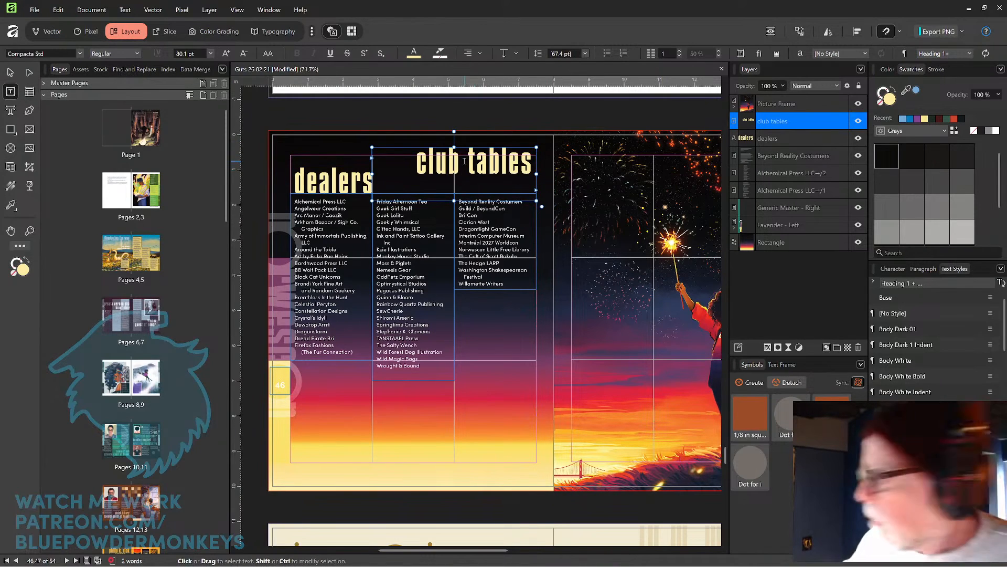
{"action": "key", "text": "Delete"}
{"action": "key", "text": "shift+Return"}
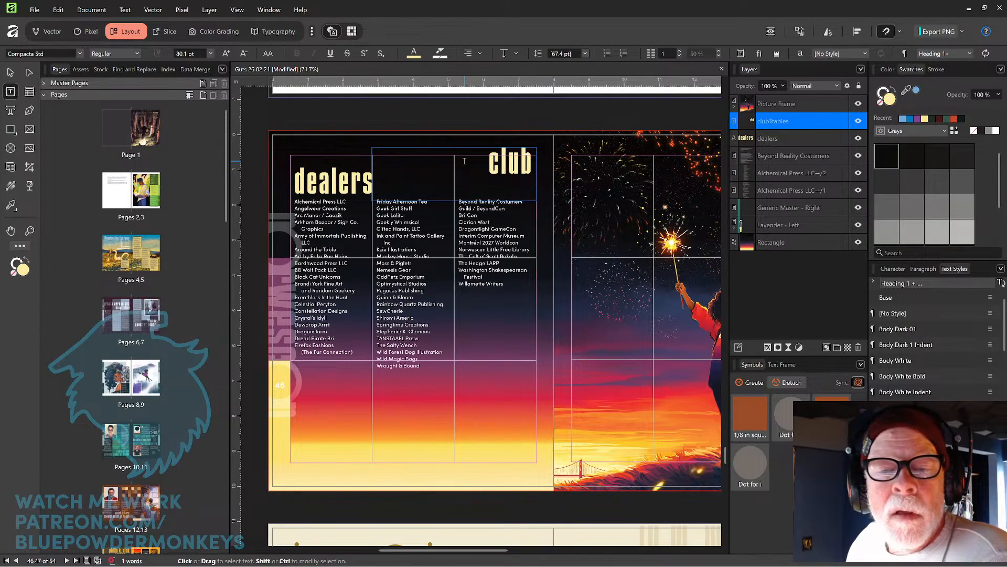
Replace the break in "club tables" with a soft line break and extend the heading frame downward so both lines show.
{"action": "key", "text": "BackSpace"}
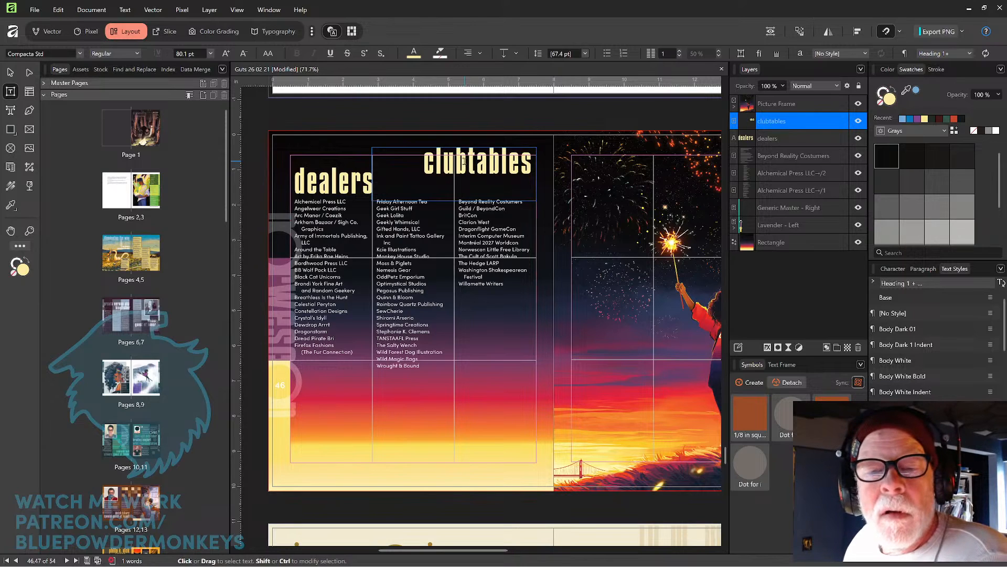
{"action": "key", "text": "shift+Return"}
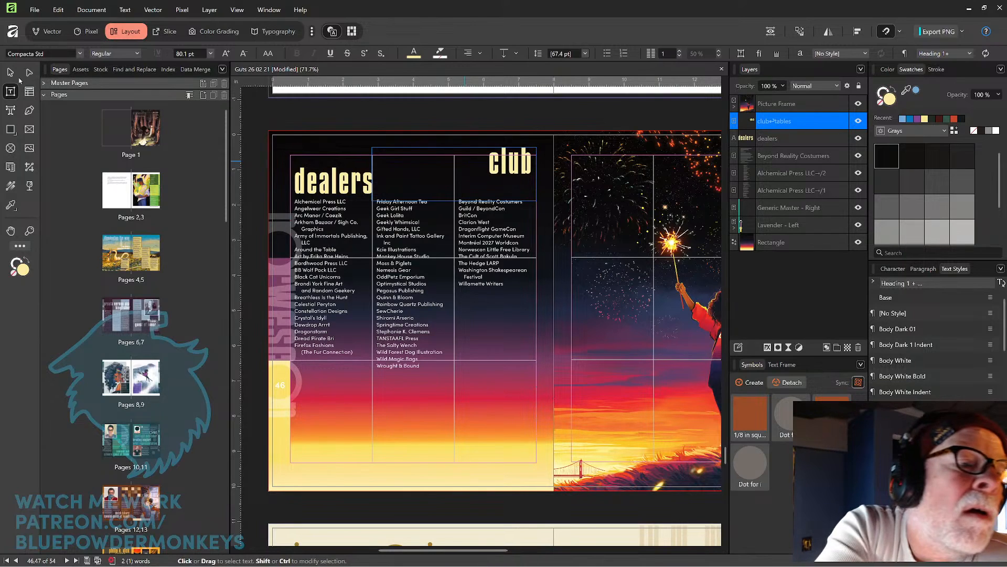
{"action": "left_click", "coordinate": [11, 73]}
{"action": "left_click_drag", "start_coordinate": [454, 200], "coordinate": [454, 225]}
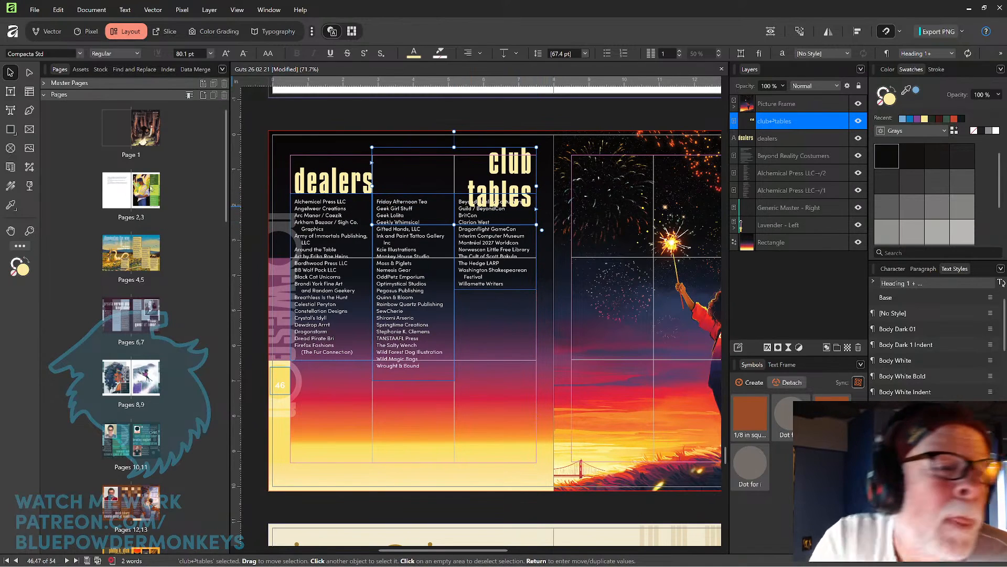
Tighten the leading of the "tables" line to 53.3 pt.
{"action": "left_click", "coordinate": [11, 93]}
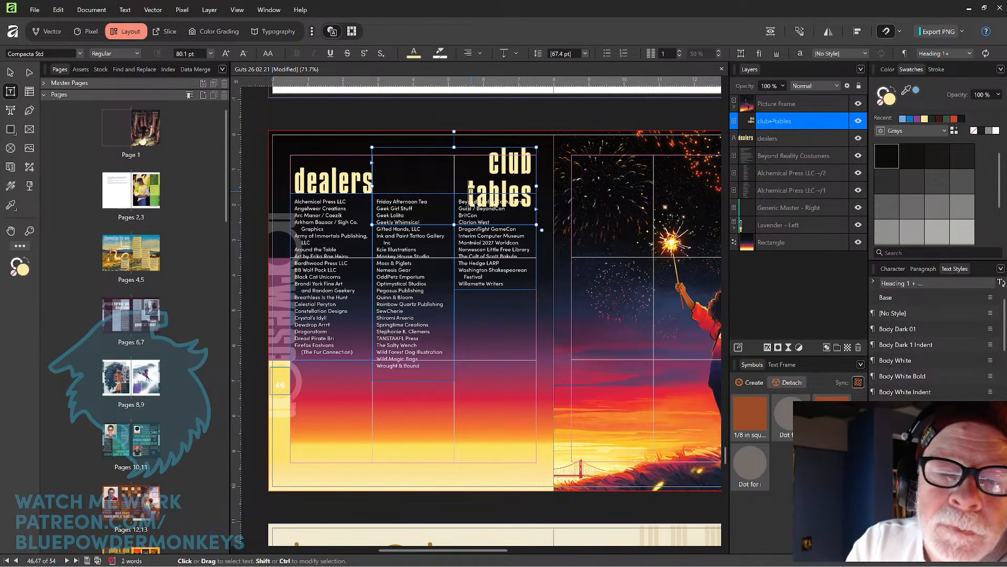
{"action": "double_click", "coordinate": [469, 188]}
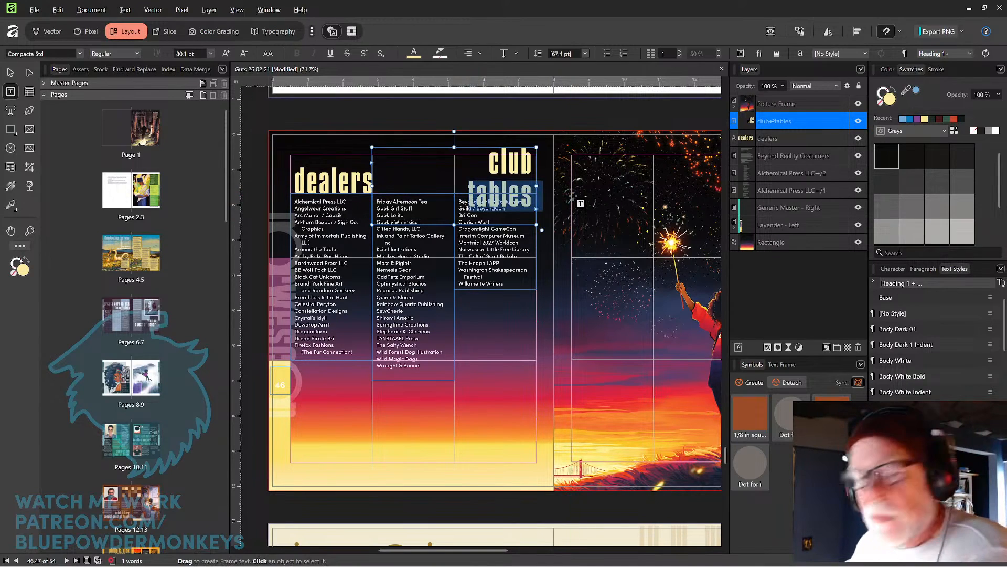
{"action": "key", "text": "alt+Up"}
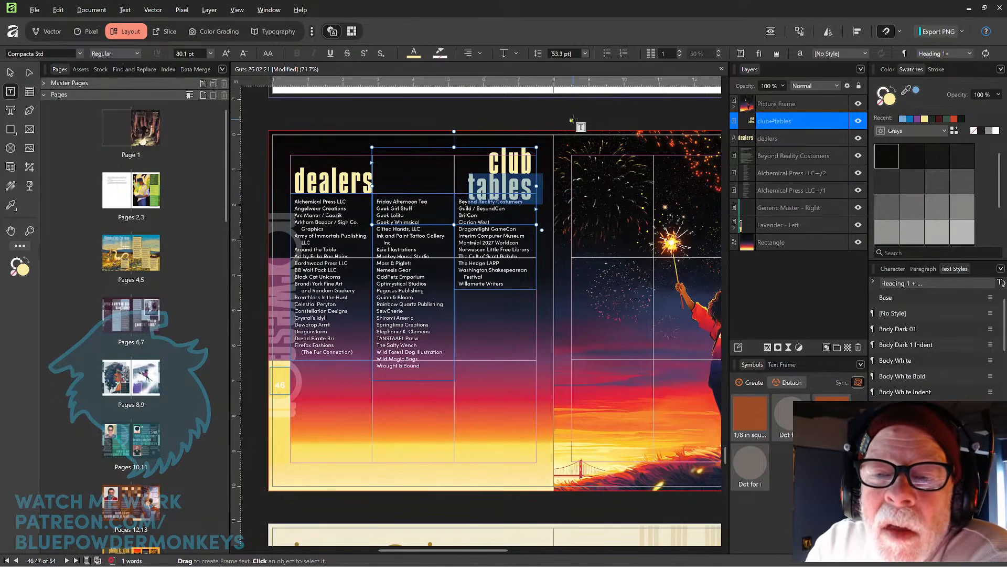
Narrow the "club tables" frame and position it over the third column.
{"action": "left_click", "coordinate": [16, 75]}
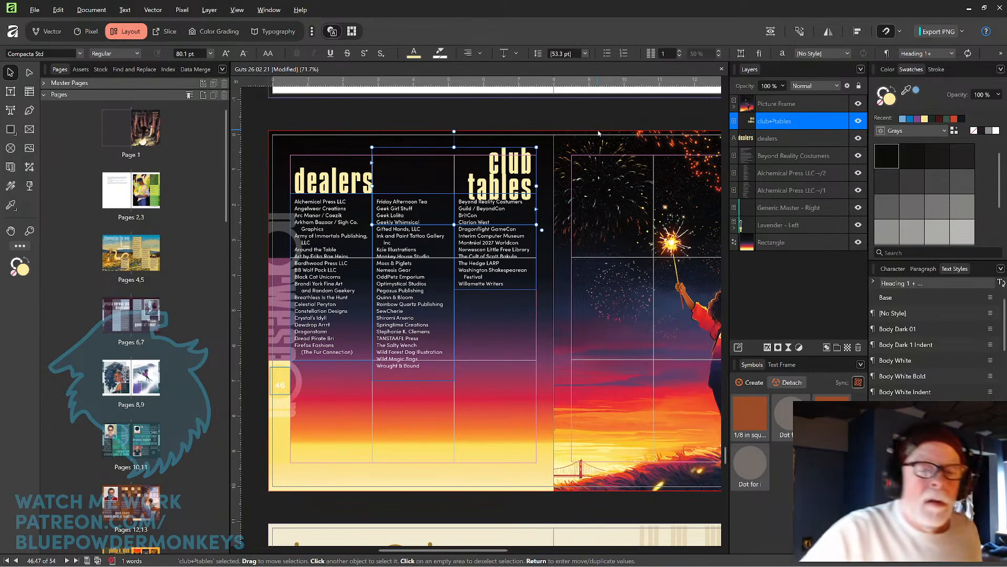
{"action": "left_click_drag", "start_coordinate": [372, 224], "coordinate": [445, 212]}
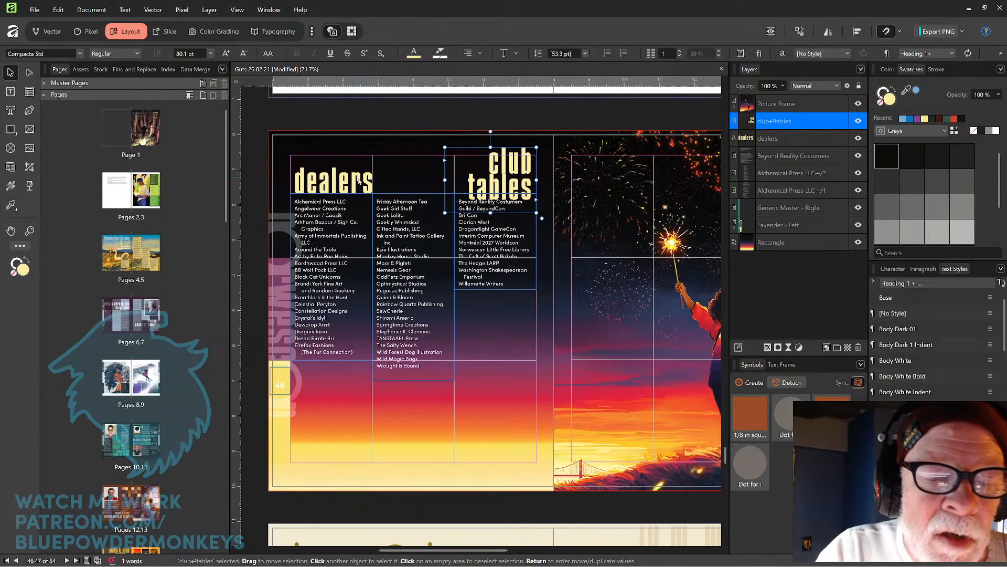
{"action": "scroll", "coordinate": [394, 139], "scroll_direction": "up", "scroll_amount": 2}
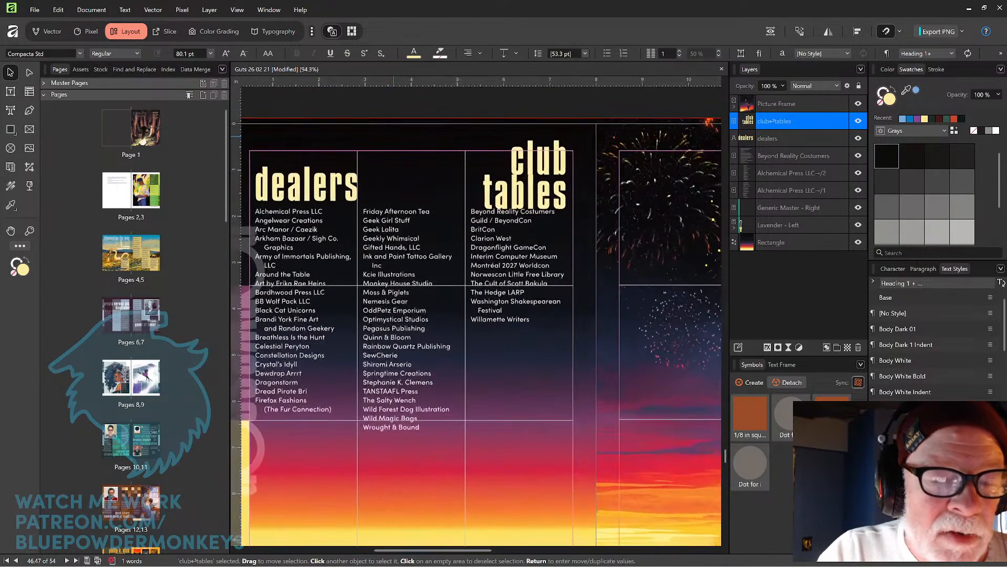
{"action": "left_click_drag", "start_coordinate": [397, 180], "coordinate": [446, 167]}
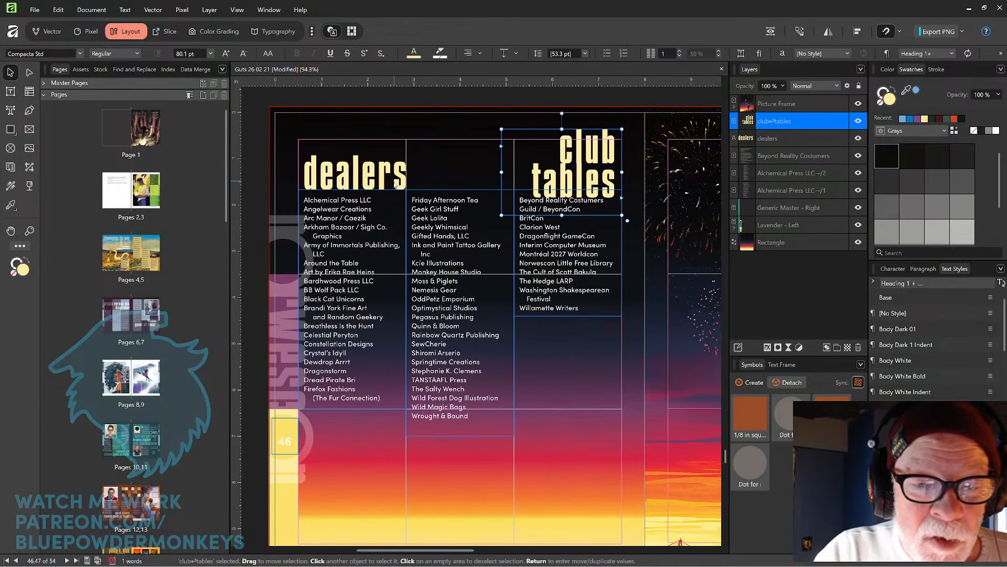
Enlarge the "dealers" heading frame slightly toward the upper left.
{"action": "left_click", "coordinate": [396, 156]}
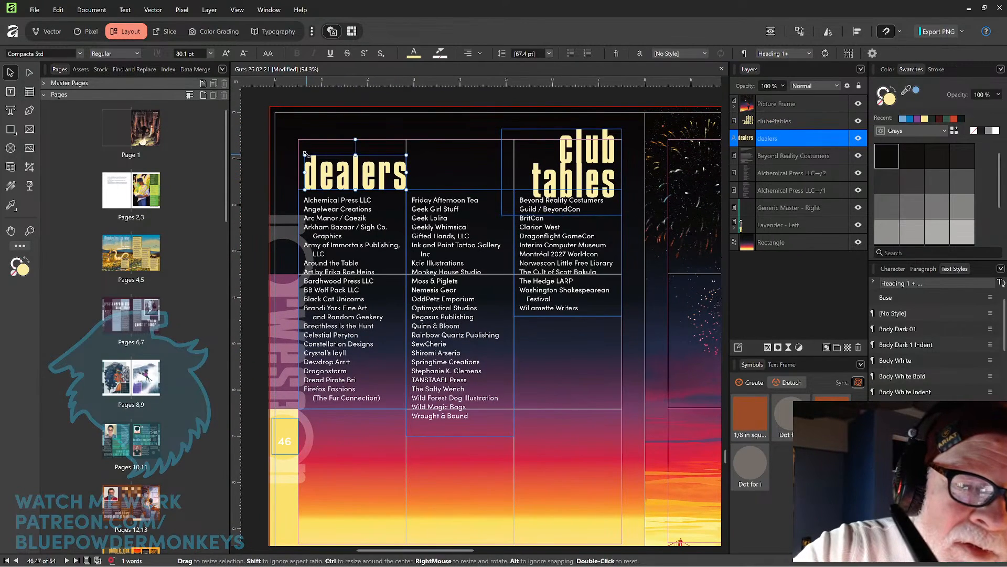
{"action": "left_click_drag", "start_coordinate": [304, 156], "coordinate": [298, 149]}
{"action": "left_click_drag", "start_coordinate": [407, 153], "coordinate": [407, 152]}
{"action": "left_click", "coordinate": [435, 126]}
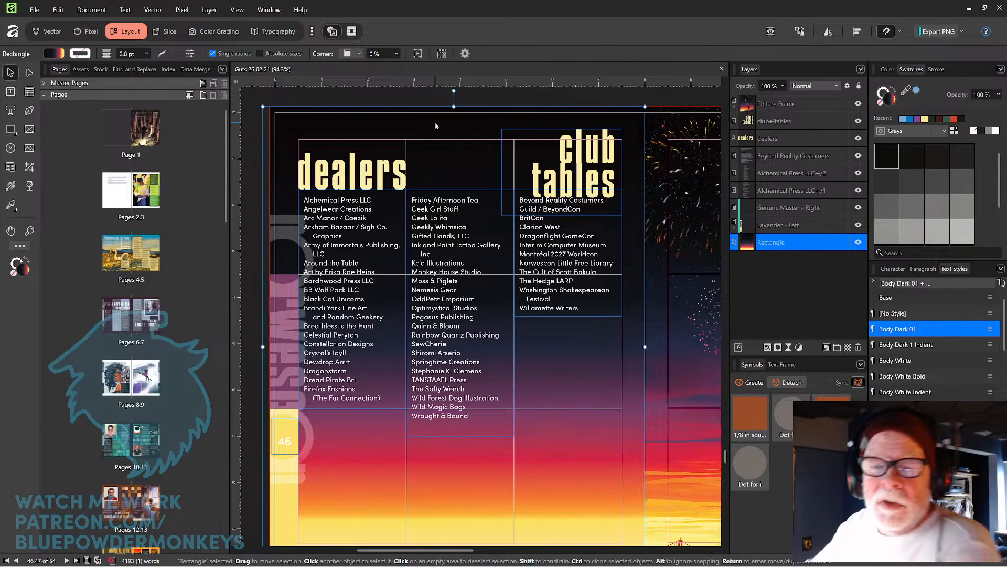
Move the third-column list down and place the "club tables" heading just above it.
{"action": "left_click", "coordinate": [572, 288]}
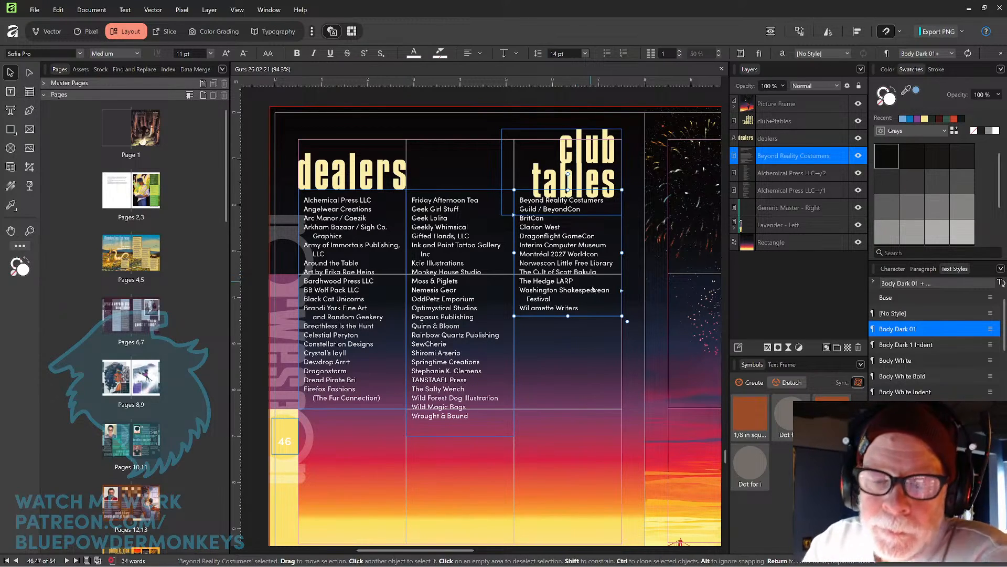
{"action": "left_click_drag", "start_coordinate": [593, 292], "coordinate": [598, 374]}
{"action": "left_click_drag", "start_coordinate": [598, 196], "coordinate": [581, 233]}
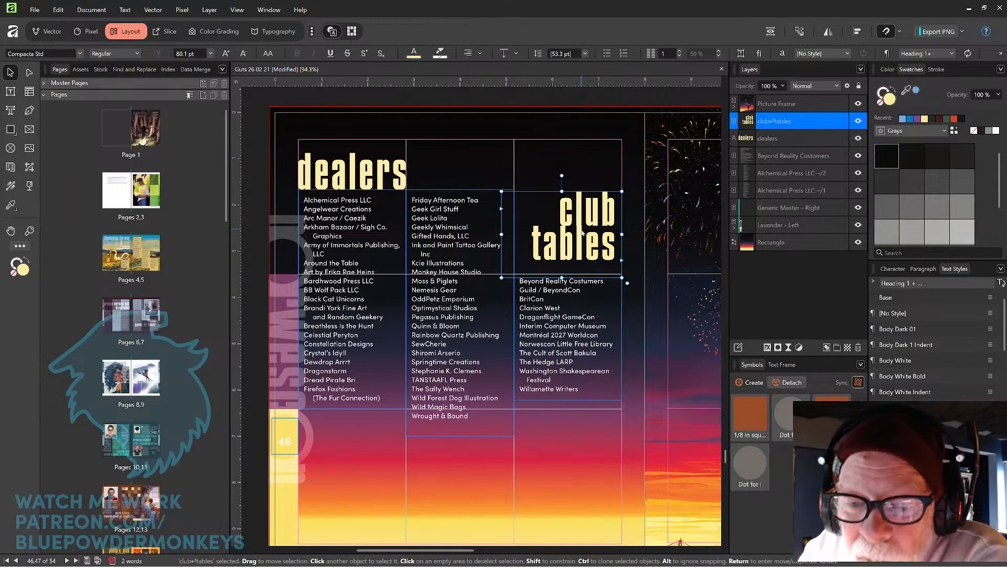
Set the leading of the "tables" line to 59.9 pt.
{"action": "scroll", "coordinate": [581, 232], "scroll_direction": "up", "scroll_amount": 4}
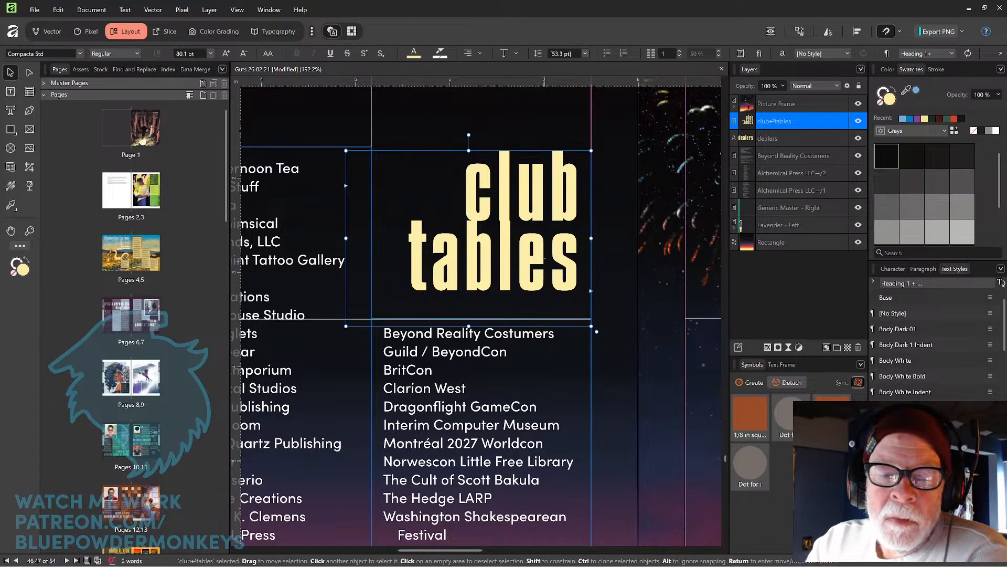
{"action": "left_click", "coordinate": [10, 92]}
{"action": "left_click_drag", "start_coordinate": [410, 257], "coordinate": [578, 242]}
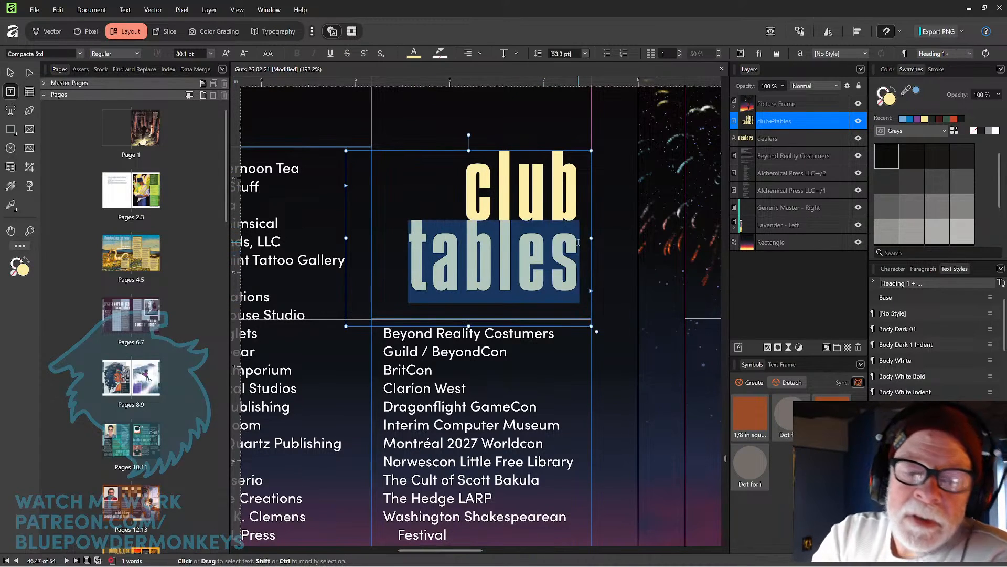
{"action": "key", "text": "alt+Down"}
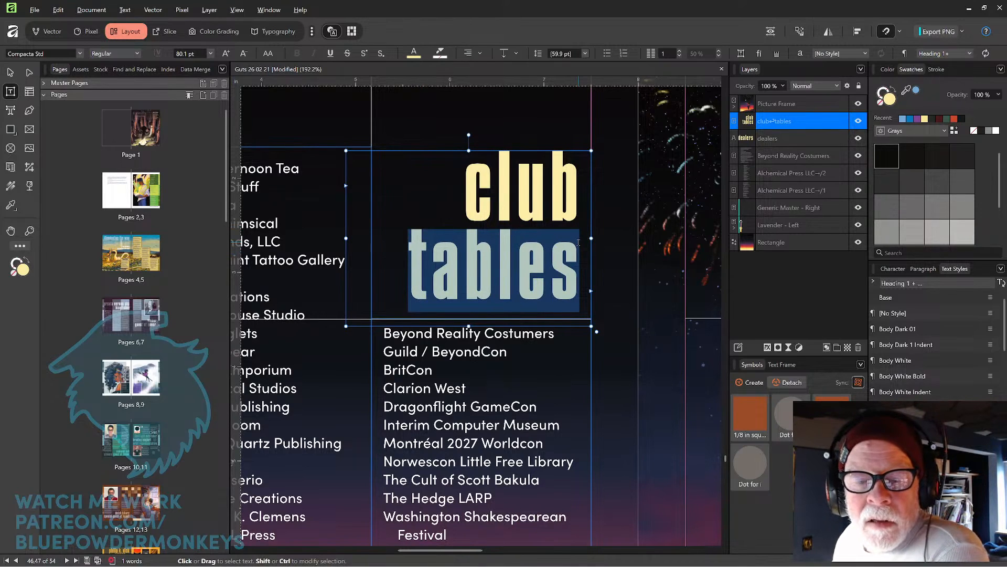
{"action": "left_click", "coordinate": [10, 72]}
{"action": "left_click", "coordinate": [616, 226]}
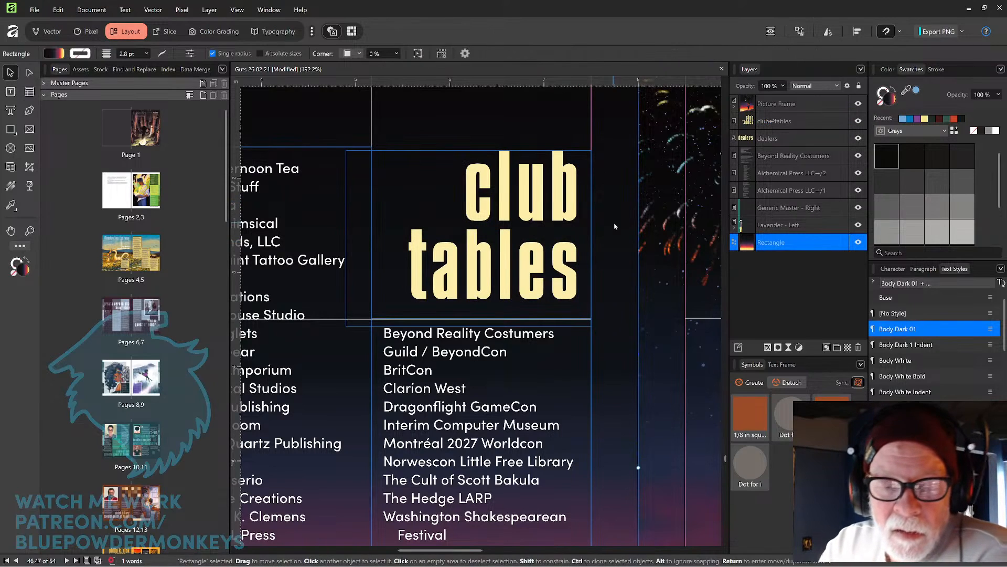
Nudge the "club tables" heading frame slightly lower.
{"action": "left_click", "coordinate": [570, 281]}
{"action": "left_click_drag", "start_coordinate": [570, 281], "coordinate": [571, 296]}
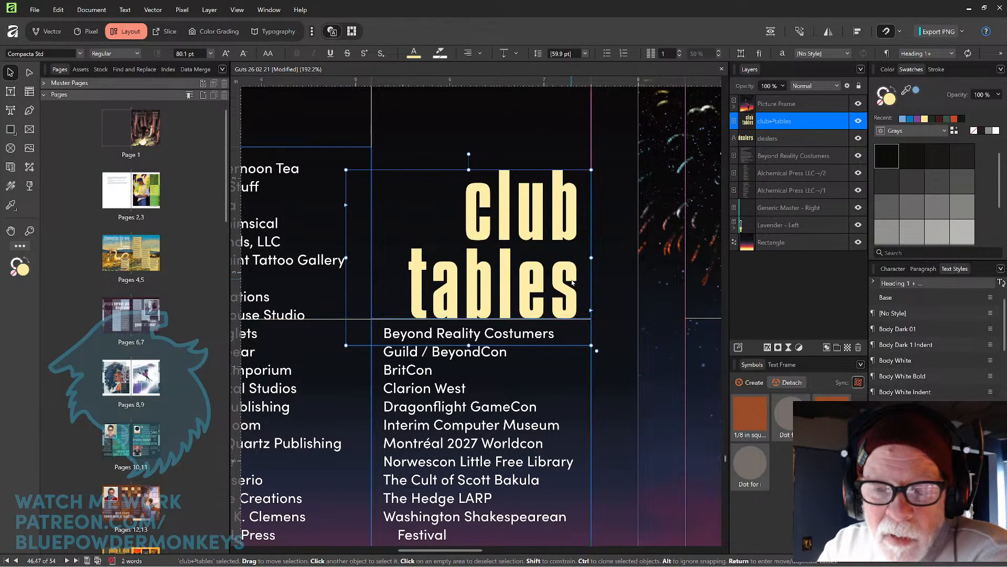
{"action": "scroll", "coordinate": [572, 282], "scroll_direction": "down", "scroll_amount": 5}
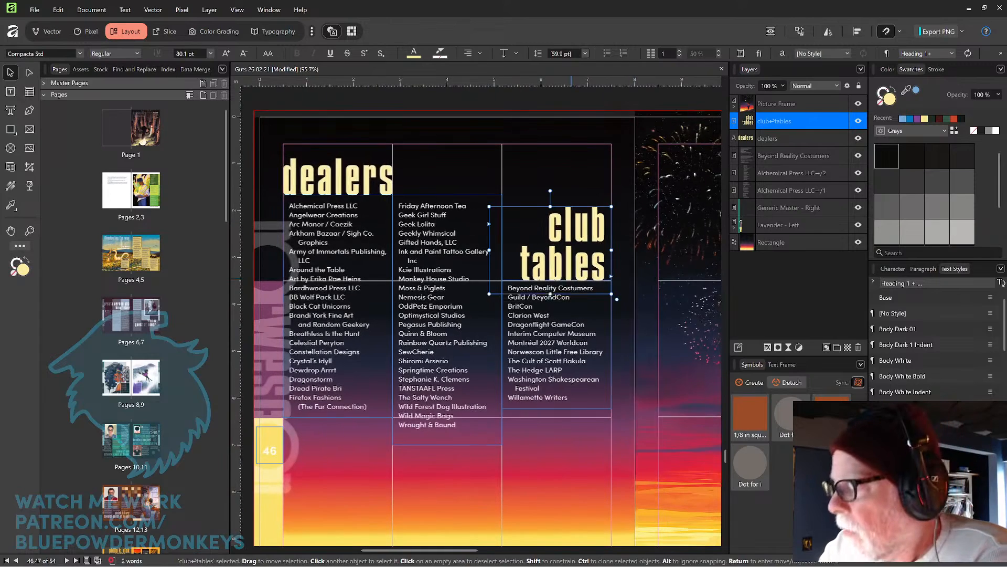
{"action": "left_click", "coordinate": [641, 99]}
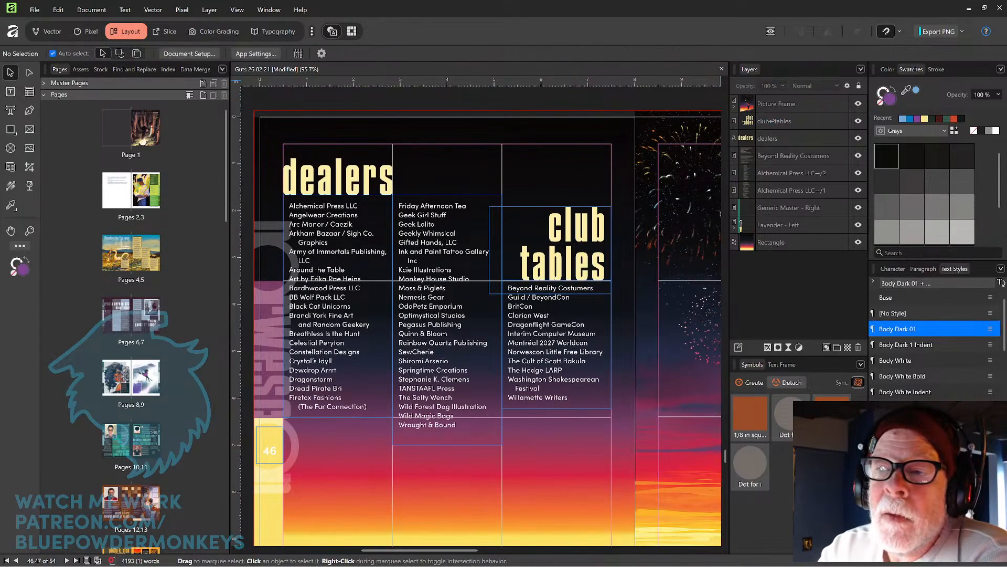
Place a 1/8 in square spacer symbol at the top-left of the third-column list, under the "club tables" heading.
{"action": "left_click", "coordinate": [771, 31]}
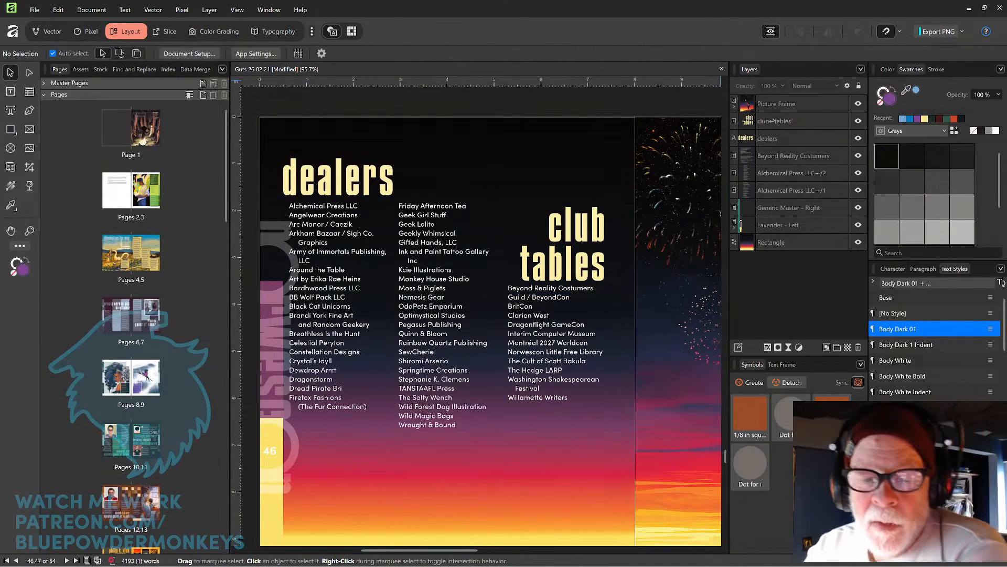
{"action": "left_click", "coordinate": [771, 31]}
{"action": "left_click_drag", "start_coordinate": [753, 401], "coordinate": [479, 268]}
{"action": "scroll", "coordinate": [504, 257], "scroll_direction": "up", "scroll_amount": 3}
{"action": "scroll", "coordinate": [504, 257], "scroll_direction": "up", "scroll_amount": 2}
{"action": "scroll", "coordinate": [446, 284], "scroll_direction": "up", "scroll_amount": 2}
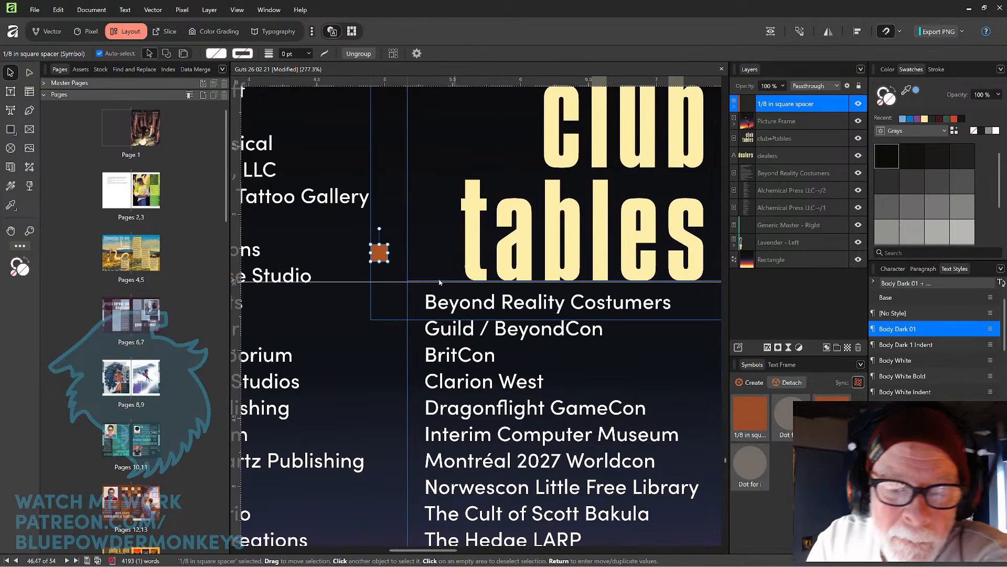
{"action": "left_click_drag", "start_coordinate": [380, 259], "coordinate": [435, 289]}
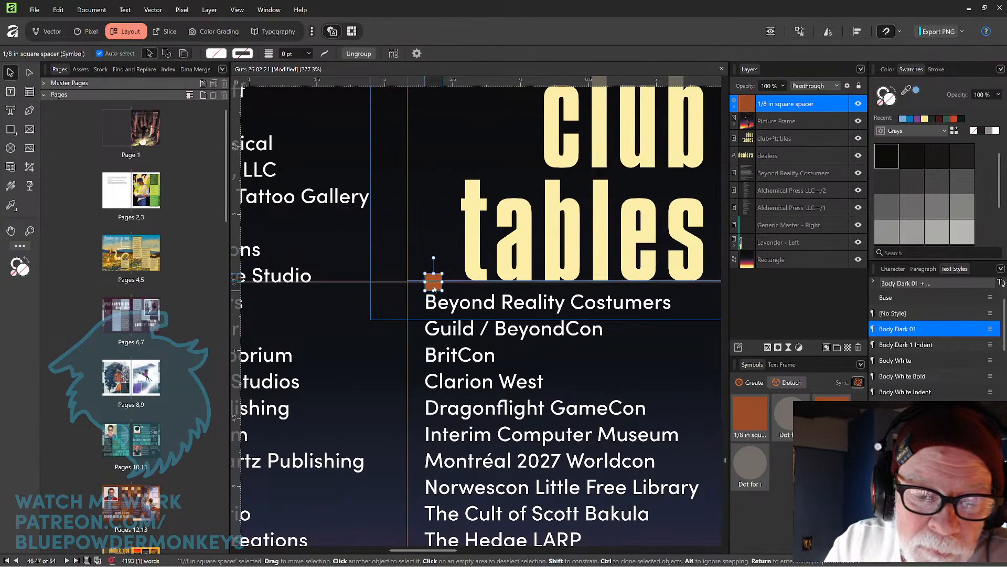
{"action": "left_click", "coordinate": [883, 34]}
Shift the "club tables" heading slightly left, using the spacer to gauge its gap above the list.
{"action": "scroll", "coordinate": [556, 215], "scroll_direction": "up", "scroll_amount": 4}
{"action": "left_click_drag", "start_coordinate": [449, 354], "coordinate": [502, 306]}
{"action": "left_click_drag", "start_coordinate": [382, 315], "coordinate": [384, 317]}
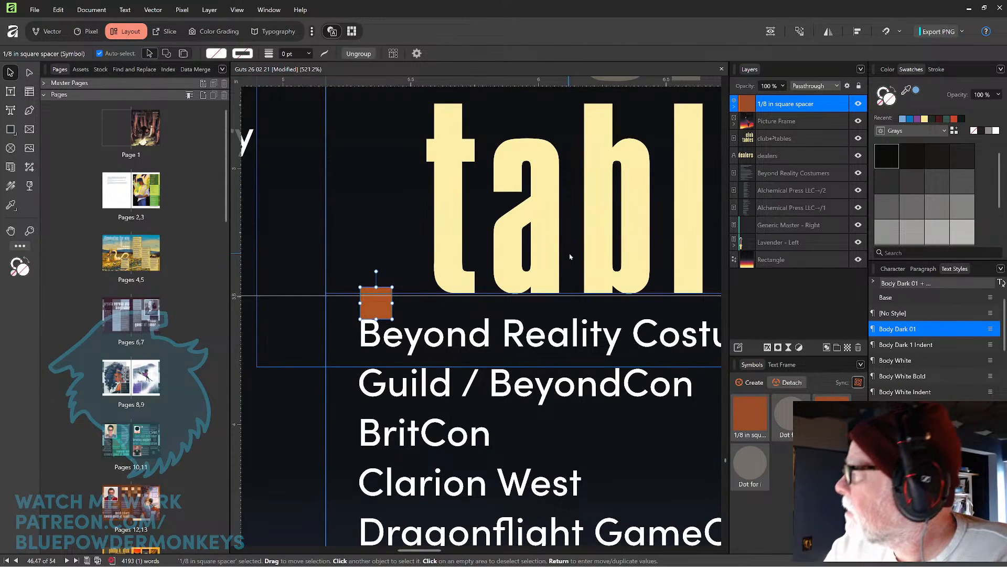
{"action": "left_click_drag", "start_coordinate": [538, 284], "coordinate": [456, 278]}
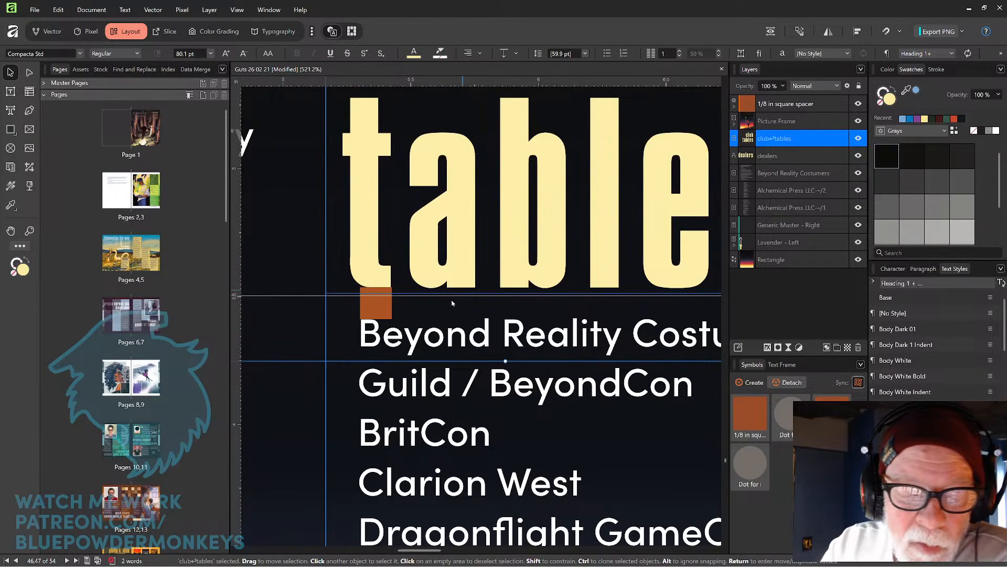
{"action": "scroll", "coordinate": [428, 314], "scroll_direction": "down", "scroll_amount": 4}
{"action": "scroll", "coordinate": [428, 314], "scroll_direction": "down", "scroll_amount": 1}
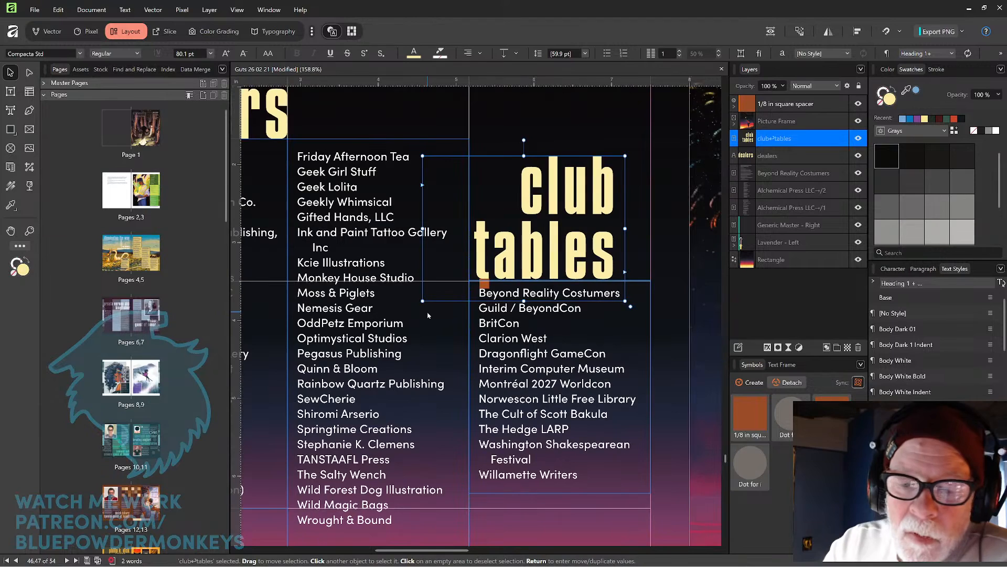
Move the spacer under the "dealers" heading, lower that heading slightly to match it, and delete the spacer.
{"action": "left_click", "coordinate": [484, 285]}
{"action": "left_click_drag", "start_coordinate": [484, 285], "coordinate": [415, 225]}
{"action": "scroll", "coordinate": [409, 224], "scroll_direction": "up", "scroll_amount": 5}
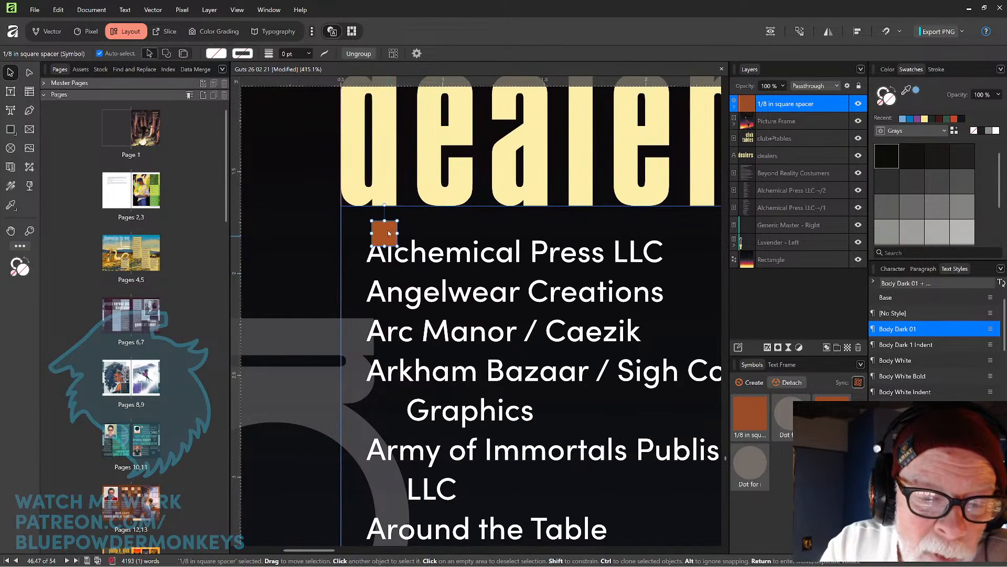
{"action": "left_click_drag", "start_coordinate": [390, 240], "coordinate": [385, 233]}
{"action": "mouse_move", "coordinate": [444, 198]}
{"action": "left_mouse_down"}
{"action": "mouse_move", "coordinate": [442, 206]}
{"action": "mouse_move", "coordinate": [460, 206]}
{"action": "left_mouse_up"}
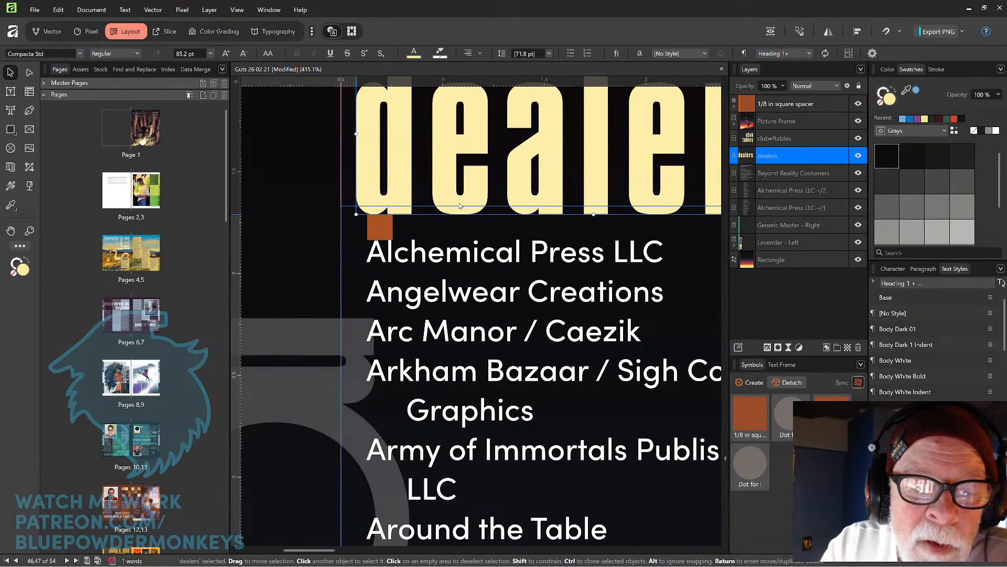
{"action": "left_click_drag", "start_coordinate": [456, 210], "coordinate": [458, 213]}
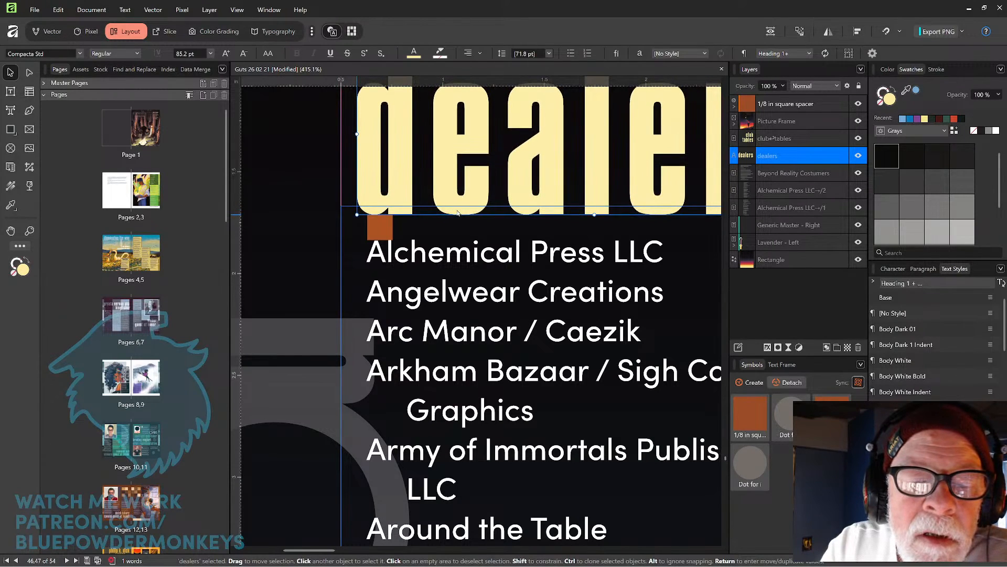
{"action": "left_click", "coordinate": [378, 238]}
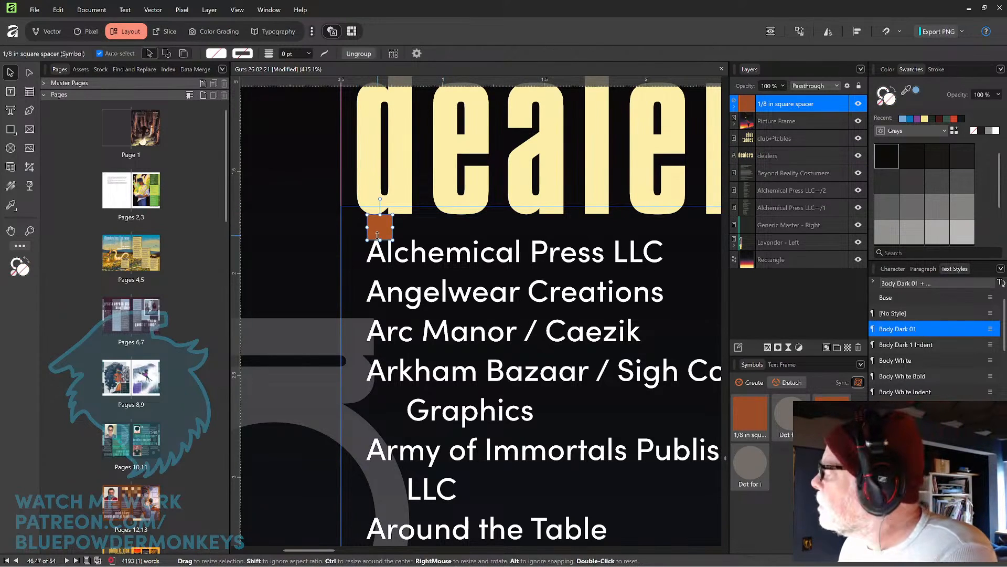
{"action": "key", "text": "Delete"}
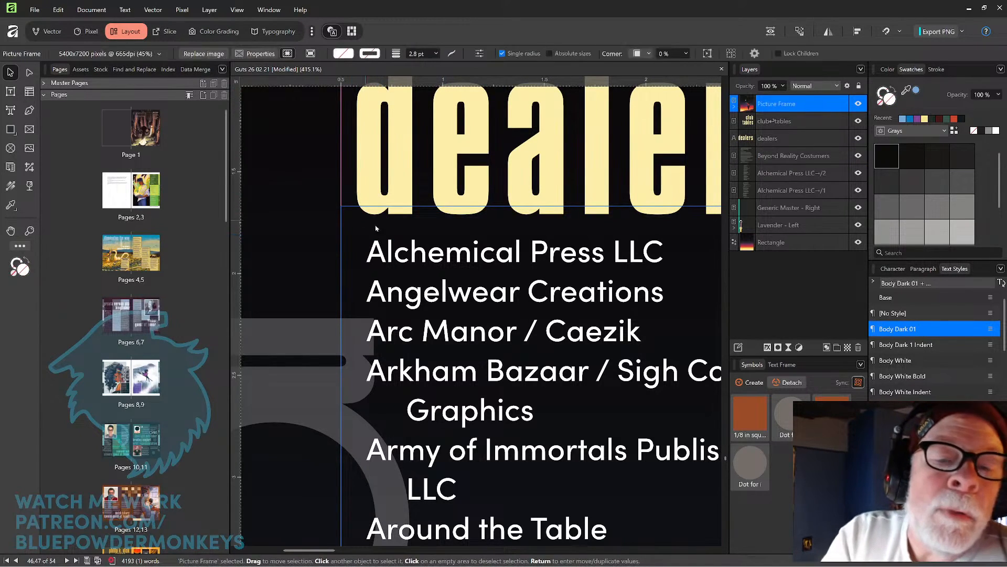
Move the "dealers" heading up slightly so its letters rest on the guide line above the list.
{"action": "scroll", "coordinate": [431, 157], "scroll_direction": "up", "scroll_amount": 2}
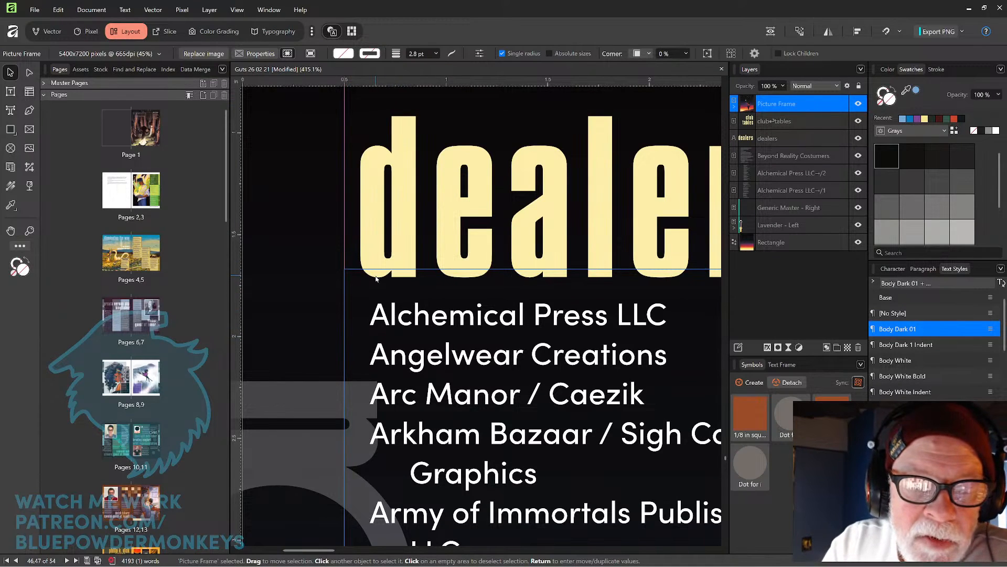
{"action": "scroll", "coordinate": [376, 278], "scroll_direction": "up", "scroll_amount": 5}
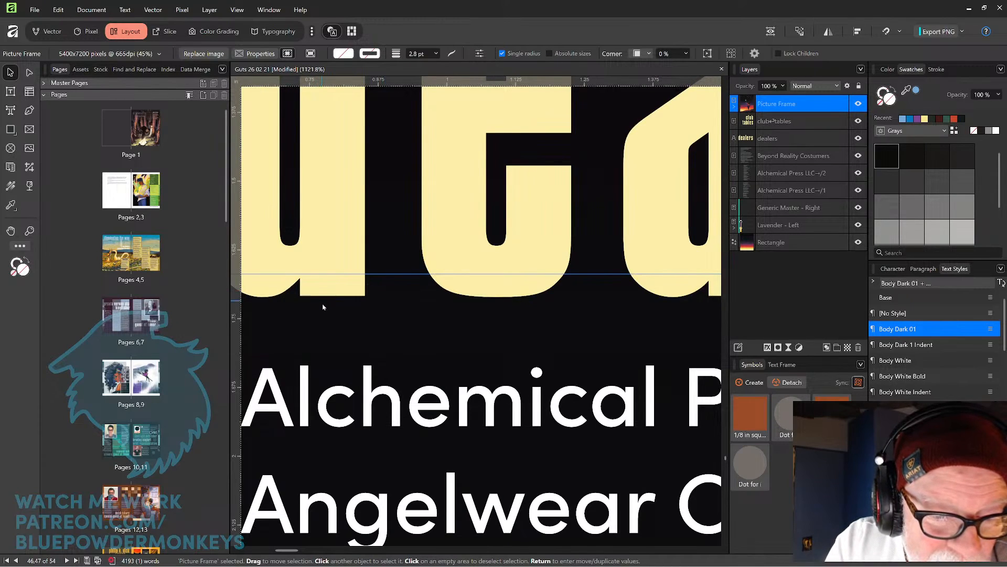
{"action": "left_click_drag", "start_coordinate": [369, 317], "coordinate": [450, 265]}
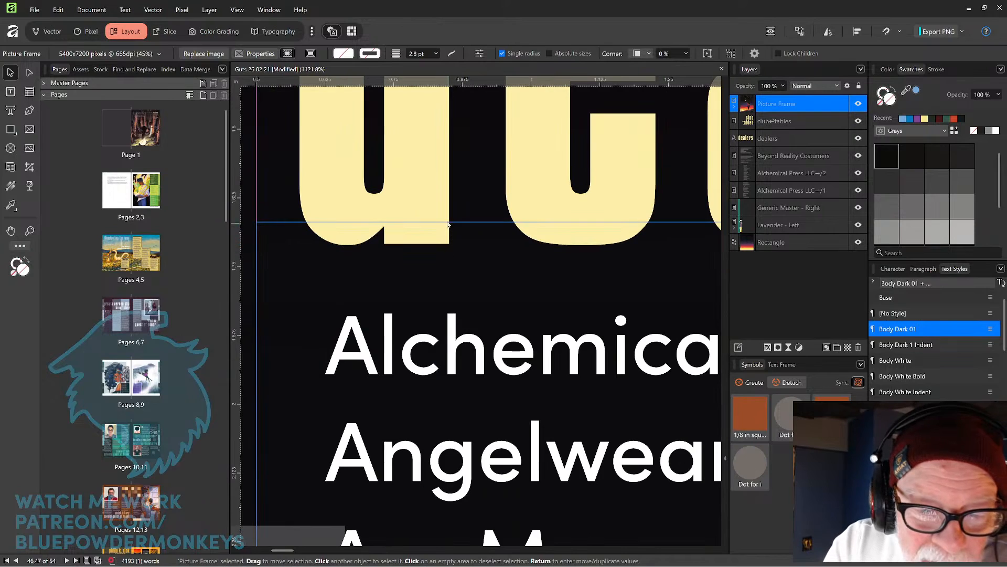
{"action": "left_click_drag", "start_coordinate": [435, 214], "coordinate": [435, 193]}
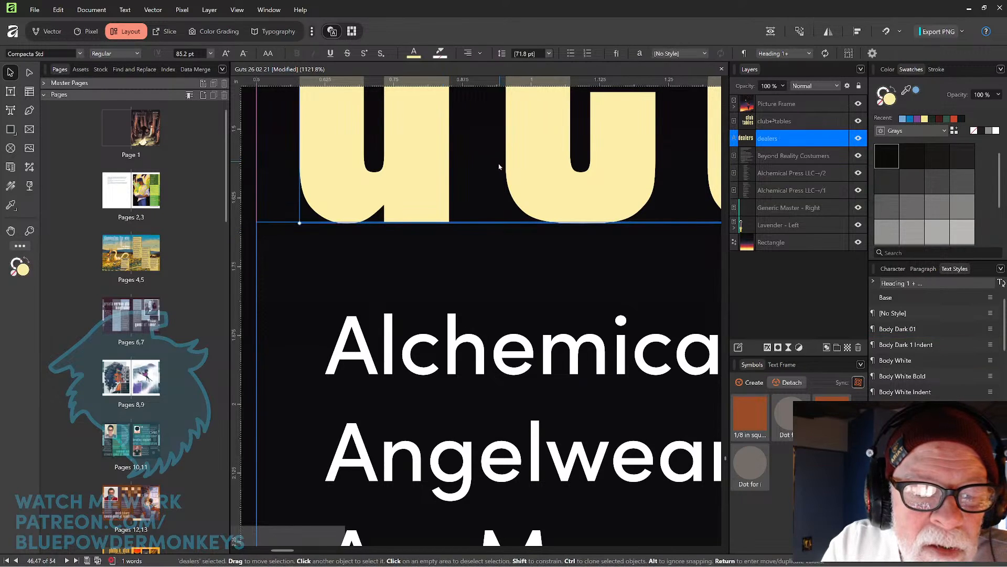
{"action": "key", "text": "Down"}
{"action": "scroll", "coordinate": [445, 228], "scroll_direction": "down", "scroll_amount": 10}
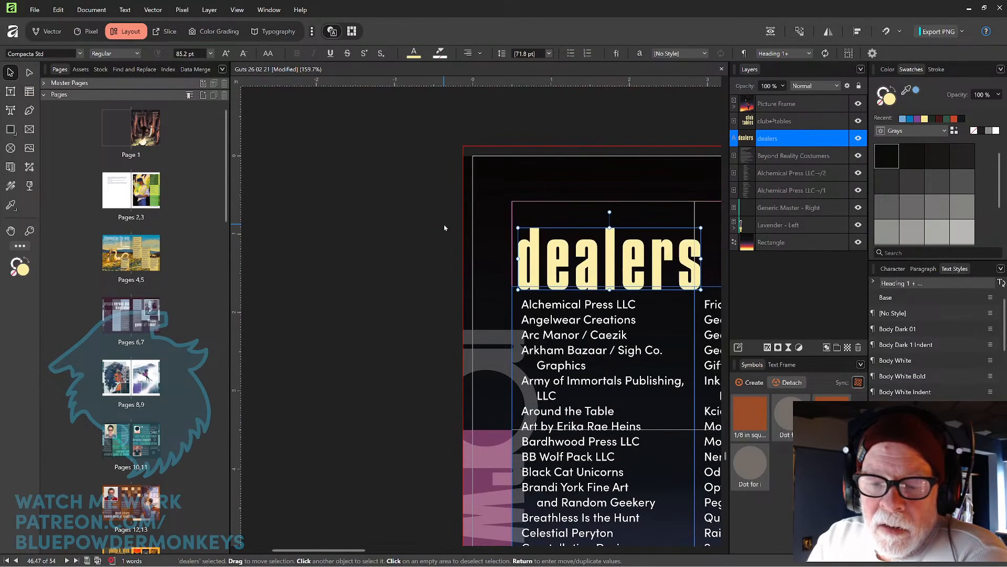
Align the "dealers" heading to the left page margin.
{"action": "left_click_drag", "start_coordinate": [632, 335], "coordinate": [493, 287]}
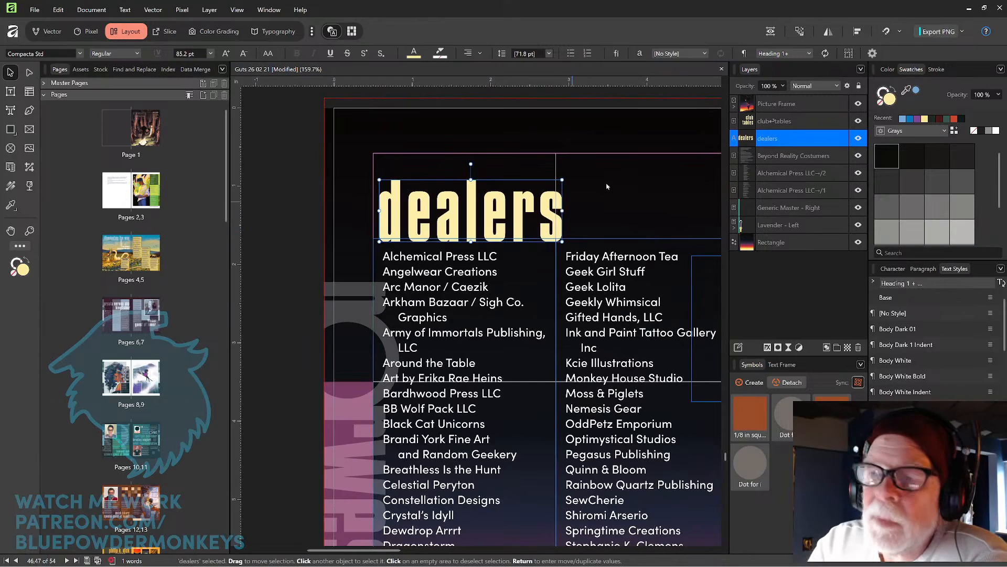
{"action": "left_click", "coordinate": [857, 33]}
{"action": "left_click", "coordinate": [876, 66]}
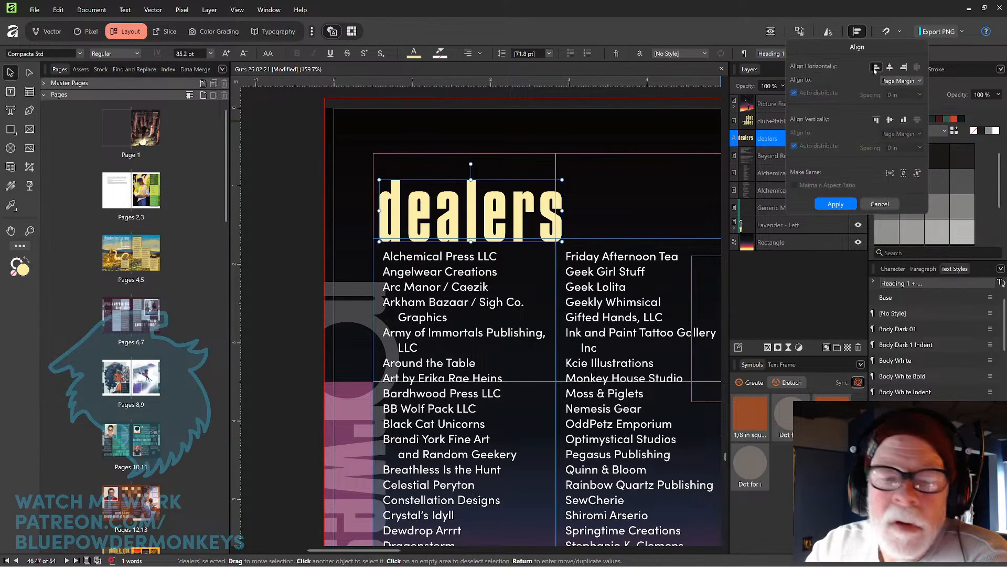
{"action": "left_click", "coordinate": [286, 193]}
Adjust the gradient stops of the background rectangle's fill on the dealers and club tables spread.
{"action": "left_click", "coordinate": [770, 32]}
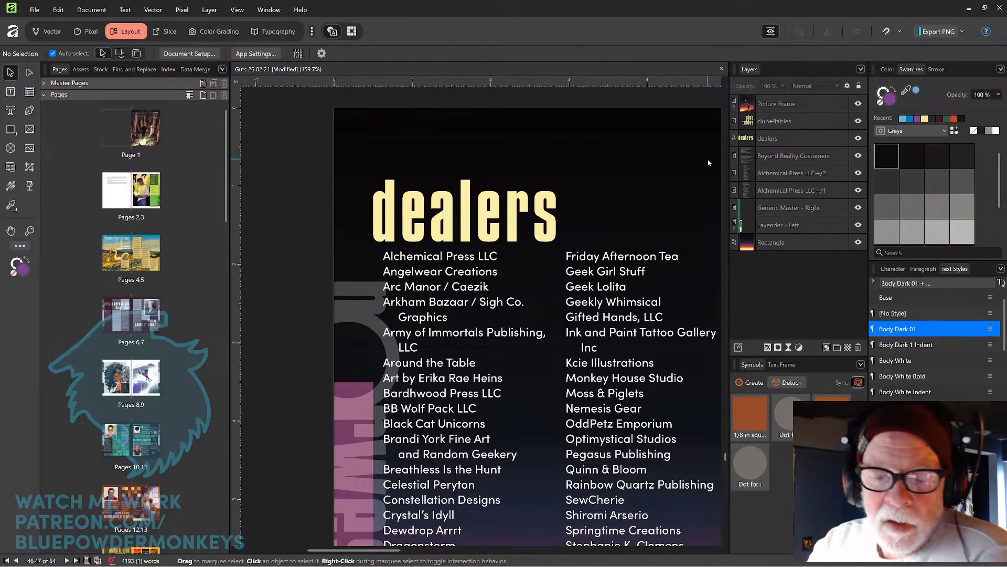
{"action": "scroll", "coordinate": [545, 205], "scroll_direction": "down", "scroll_amount": 5}
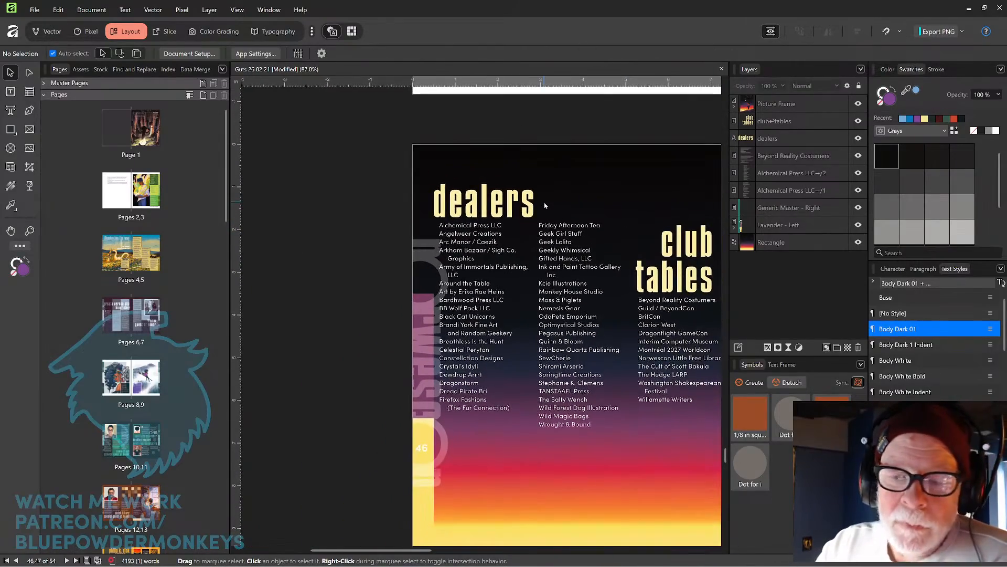
{"action": "scroll", "coordinate": [545, 206], "scroll_direction": "right", "scroll_amount": 3}
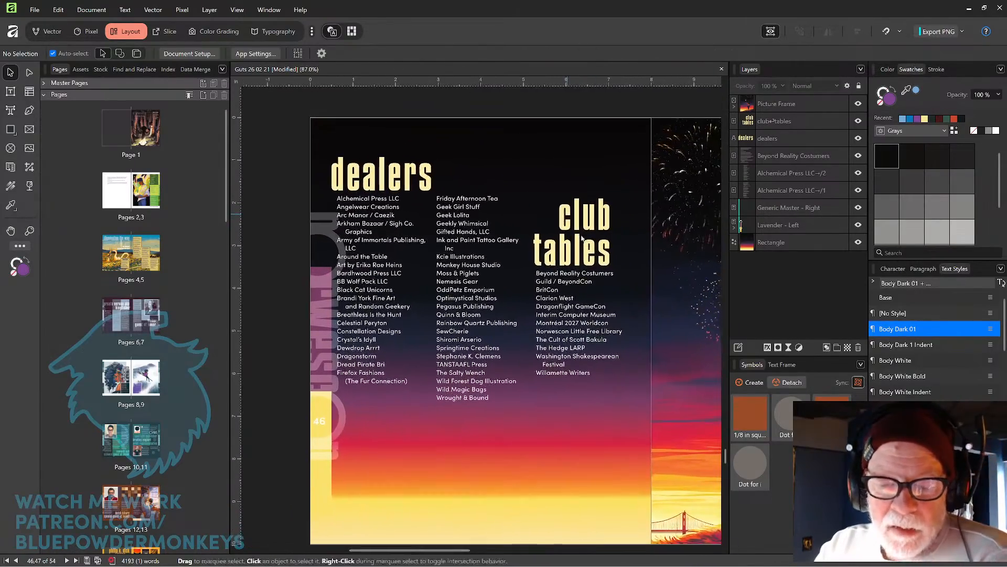
{"action": "scroll", "coordinate": [581, 237], "scroll_direction": "right", "scroll_amount": 1}
{"action": "scroll", "coordinate": [593, 243], "scroll_direction": "down", "scroll_amount": 2}
{"action": "left_click_drag", "start_coordinate": [605, 248], "coordinate": [606, 244]}
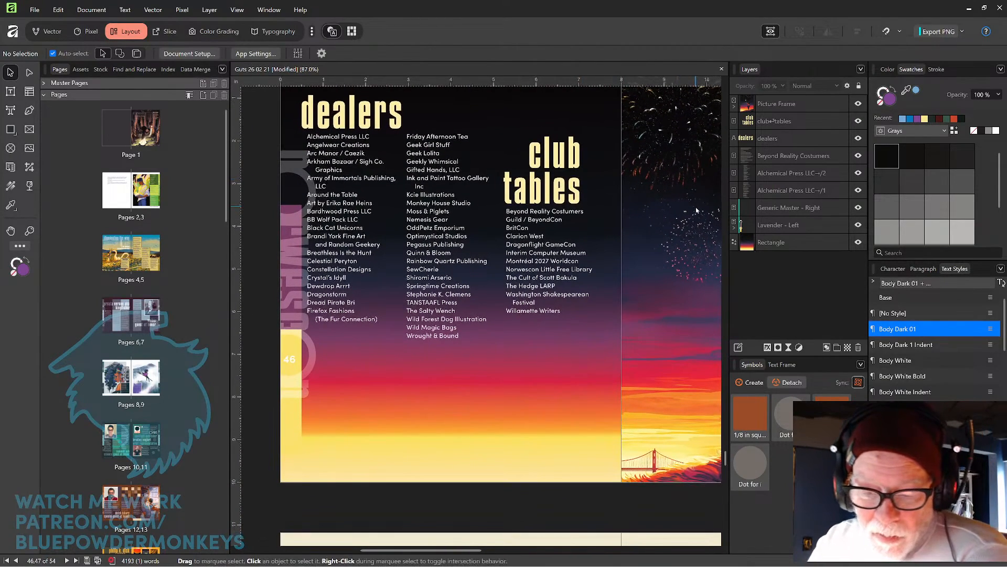
{"action": "left_click", "coordinate": [542, 442]}
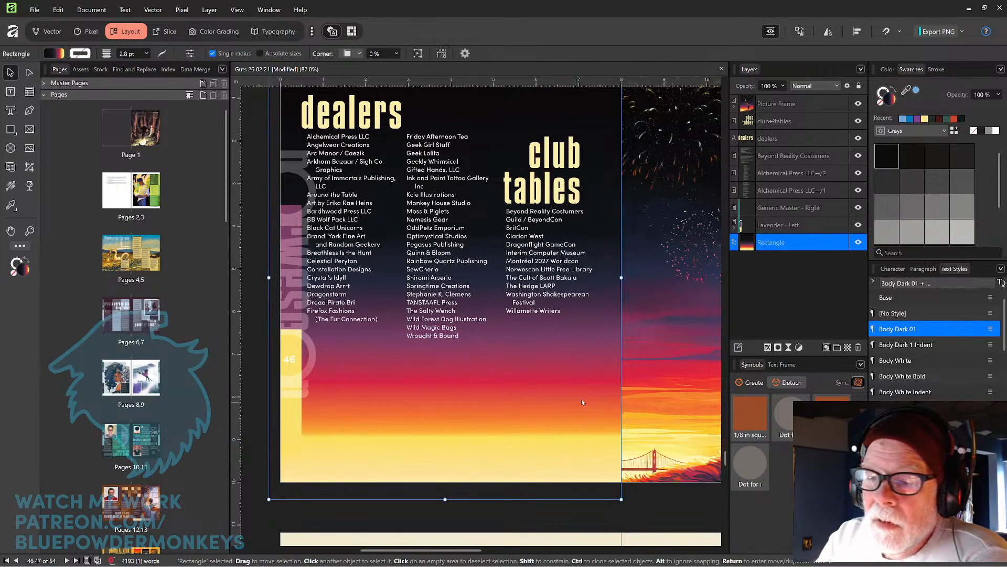
{"action": "key", "text": "g"}
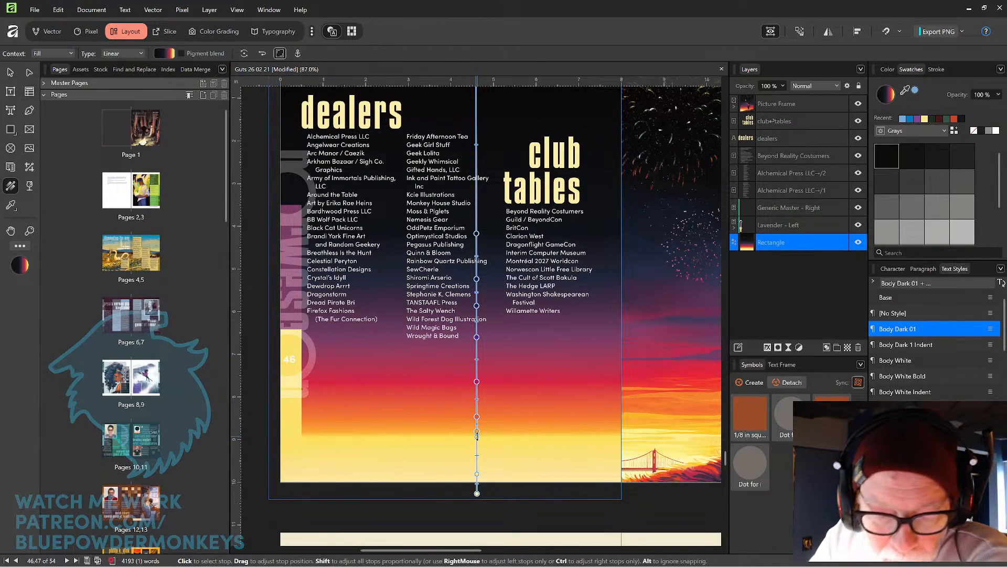
{"action": "left_click_drag", "start_coordinate": [478, 431], "coordinate": [479, 421]}
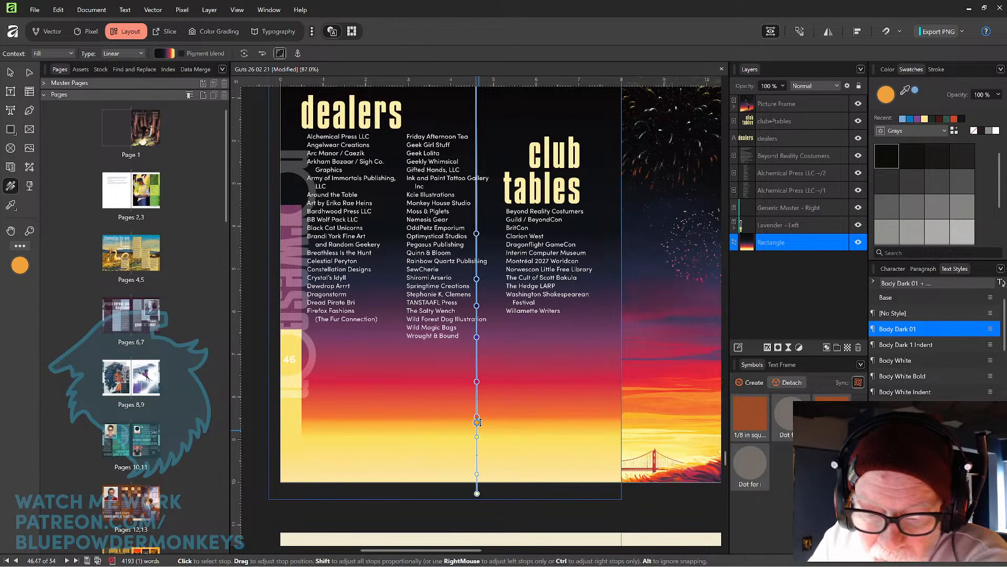
{"action": "left_click", "coordinate": [477, 408]}
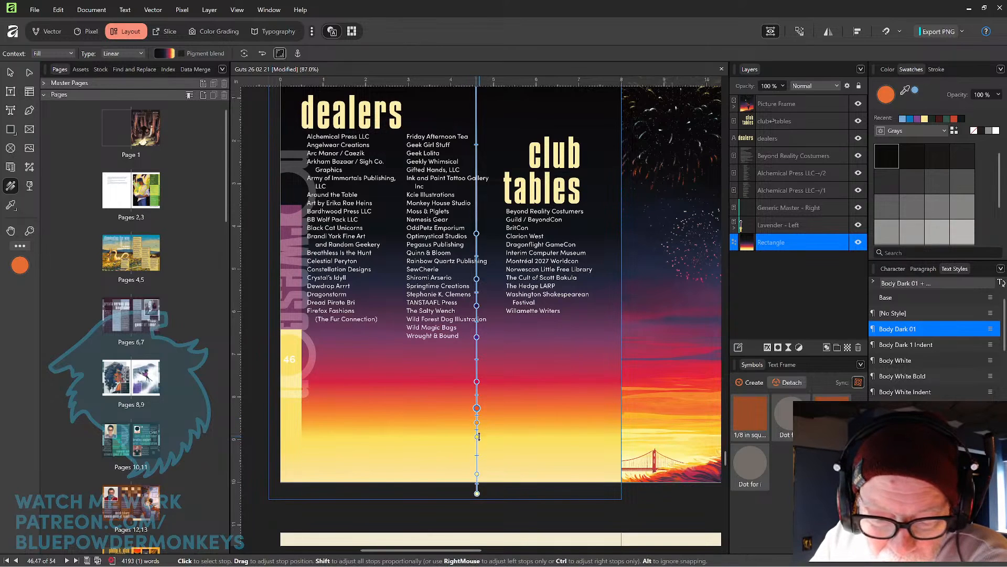
{"action": "left_click_drag", "start_coordinate": [478, 435], "coordinate": [478, 427]}
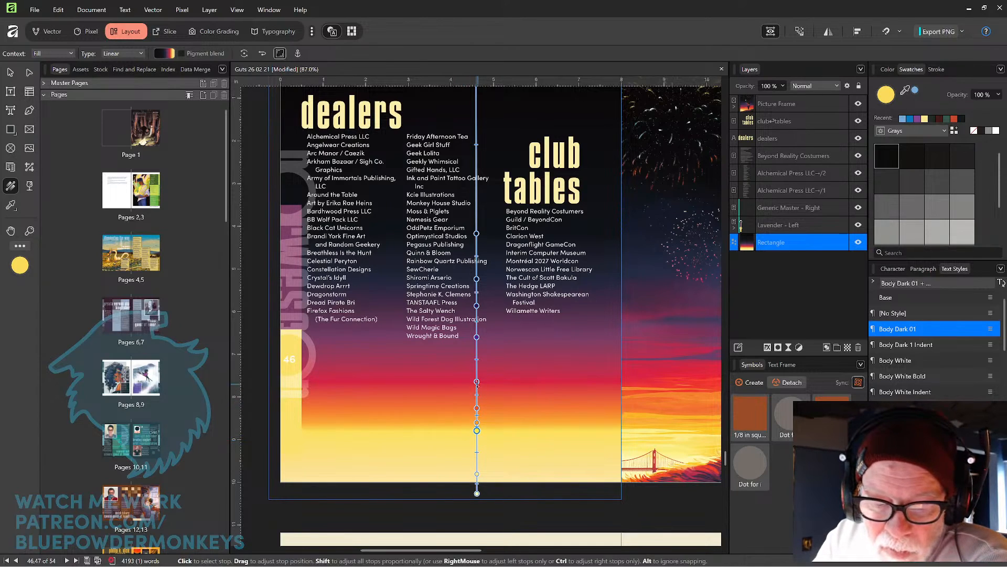
{"action": "left_click_drag", "start_coordinate": [477, 381], "coordinate": [478, 379]}
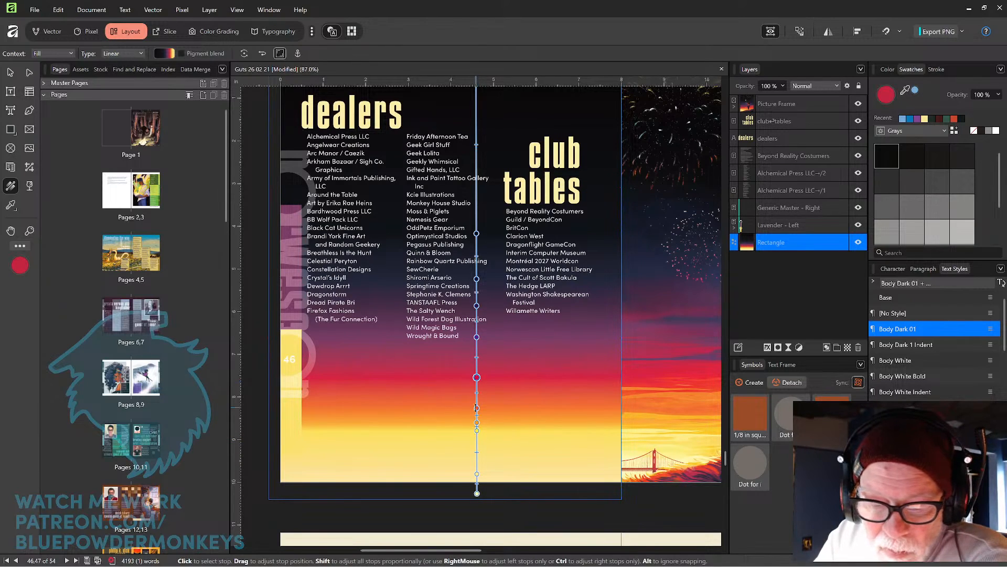
{"action": "left_click", "coordinate": [477, 395]}
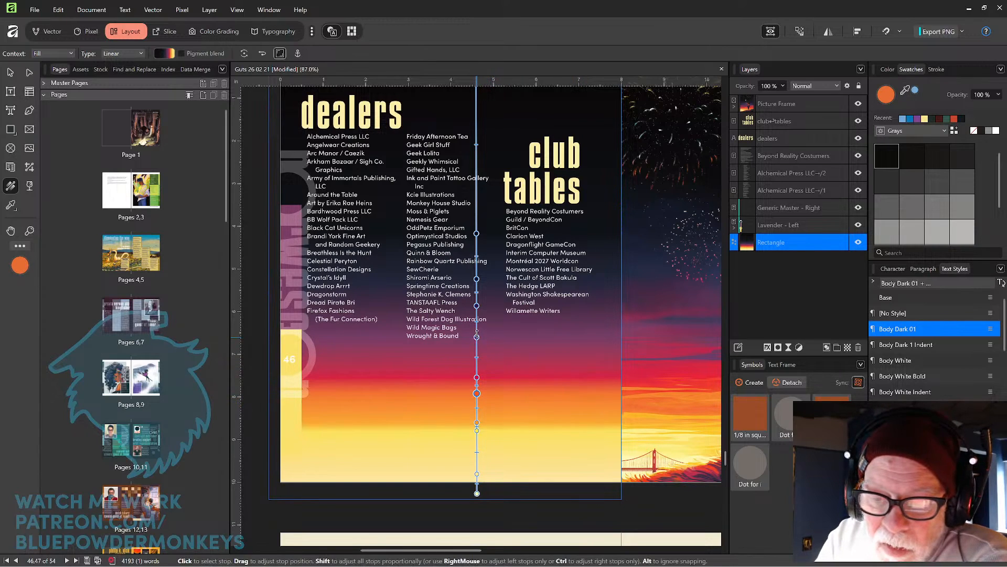
{"action": "left_click_drag", "start_coordinate": [476, 337], "coordinate": [477, 331]}
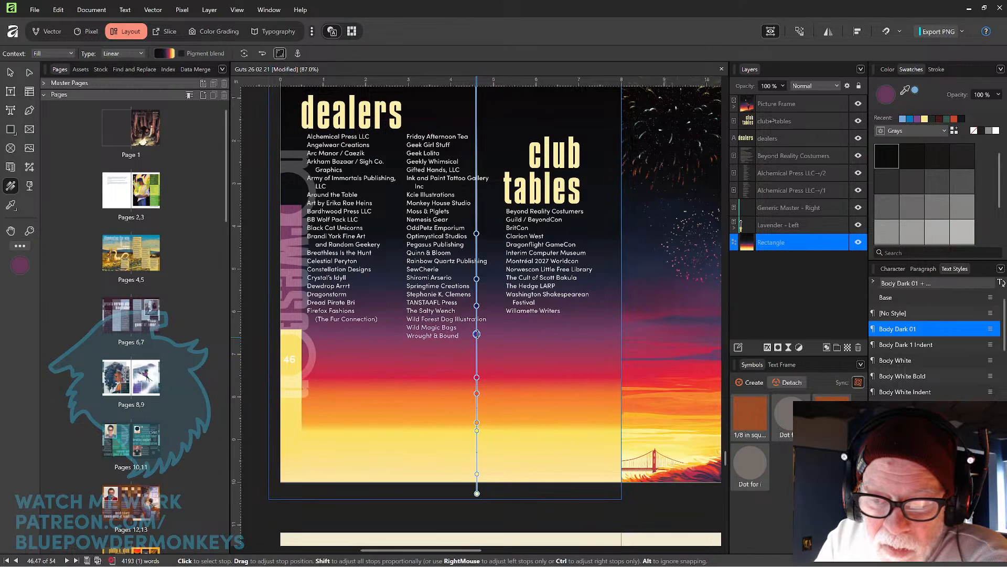
{"action": "left_click_drag", "start_coordinate": [477, 335], "coordinate": [481, 331]}
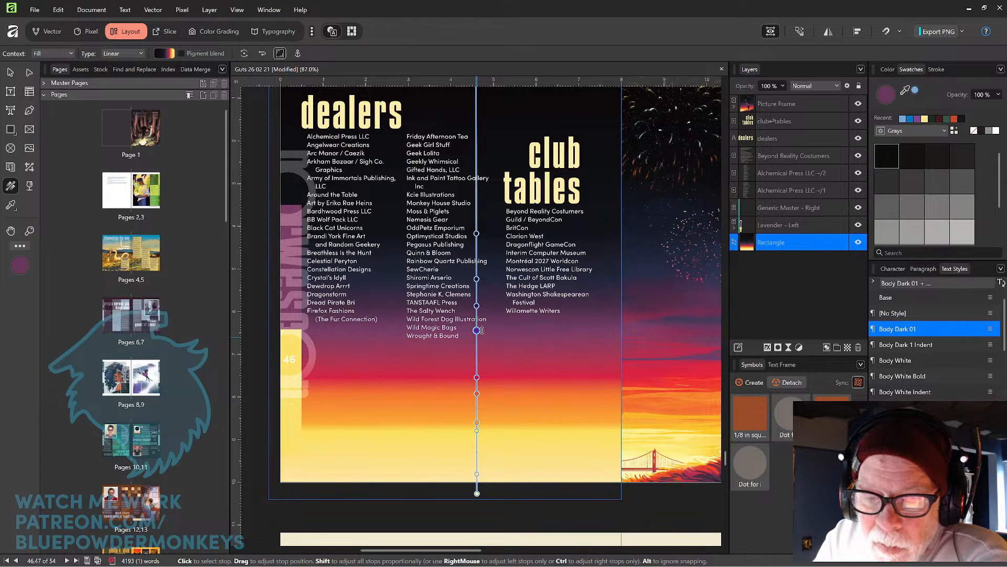
Scroll down through the following spreads to review them.
{"action": "scroll", "coordinate": [504, 321], "scroll_direction": "down", "scroll_amount": 5}
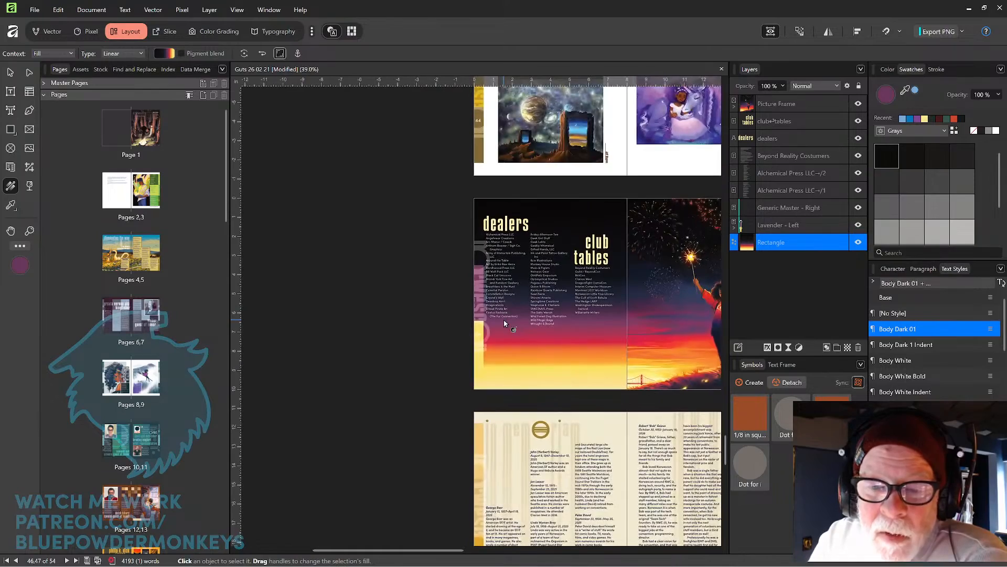
{"action": "left_click", "coordinate": [413, 370]}
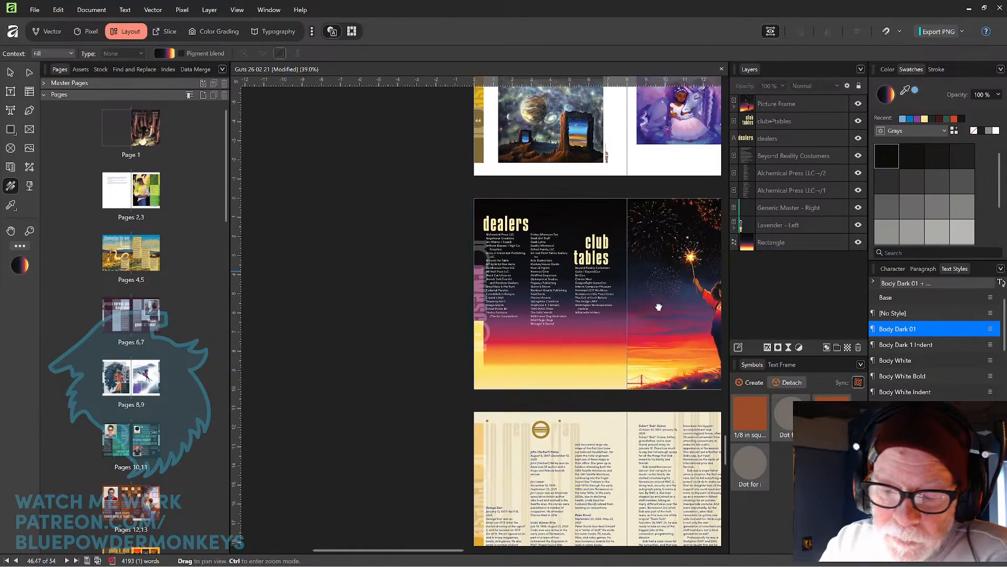
{"action": "left_click_drag", "start_coordinate": [661, 305], "coordinate": [593, 299]}
{"action": "left_click_drag", "start_coordinate": [663, 304], "coordinate": [617, 310]}
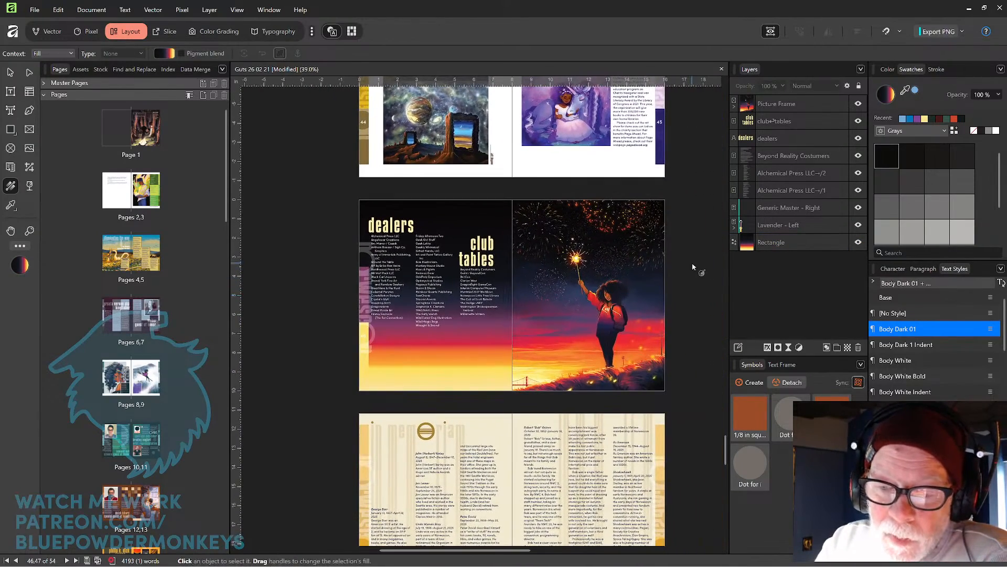
{"action": "left_click_drag", "start_coordinate": [619, 438], "coordinate": [622, 278]}
{"action": "left_click_drag", "start_coordinate": [665, 327], "coordinate": [643, 293]}
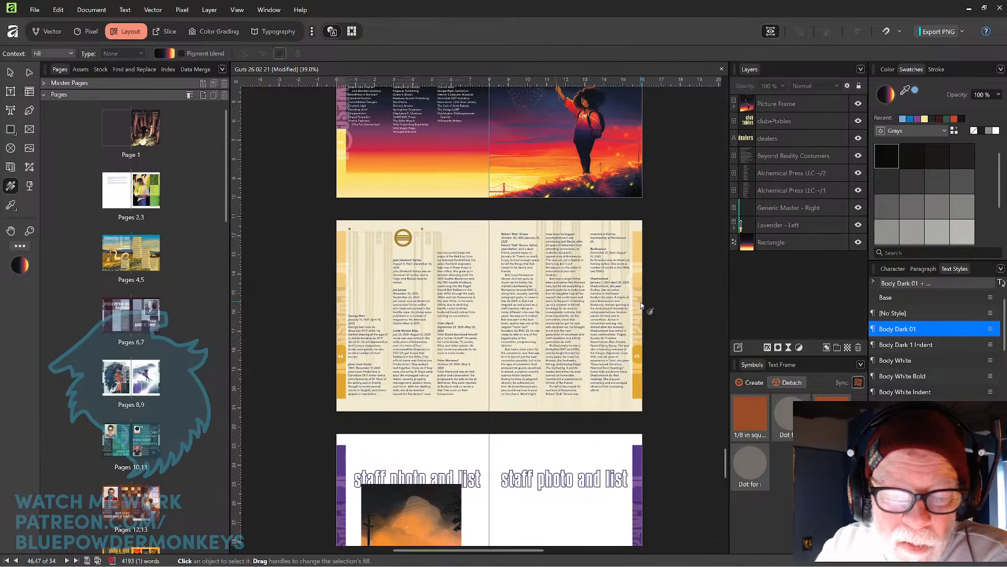
{"action": "scroll", "coordinate": [635, 315], "scroll_direction": "down", "scroll_amount": 4}
{"action": "left_click_drag", "start_coordinate": [628, 381], "coordinate": [630, 309]}
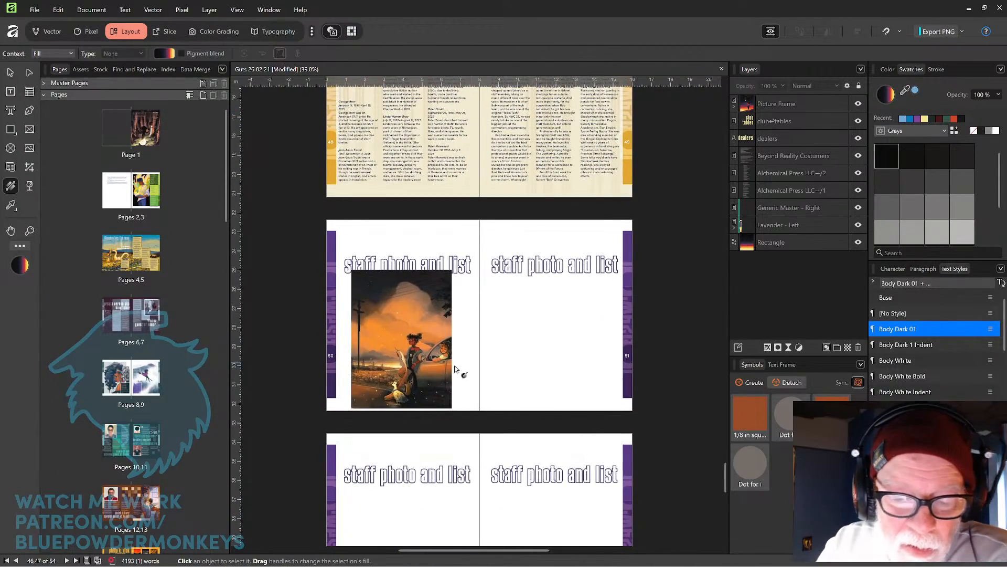
Correct the "Dusk Fairies" entry in the guest of honor art list to "Dusk Fireflies", matching the image file name.
{"action": "left_click", "coordinate": [445, 375]}
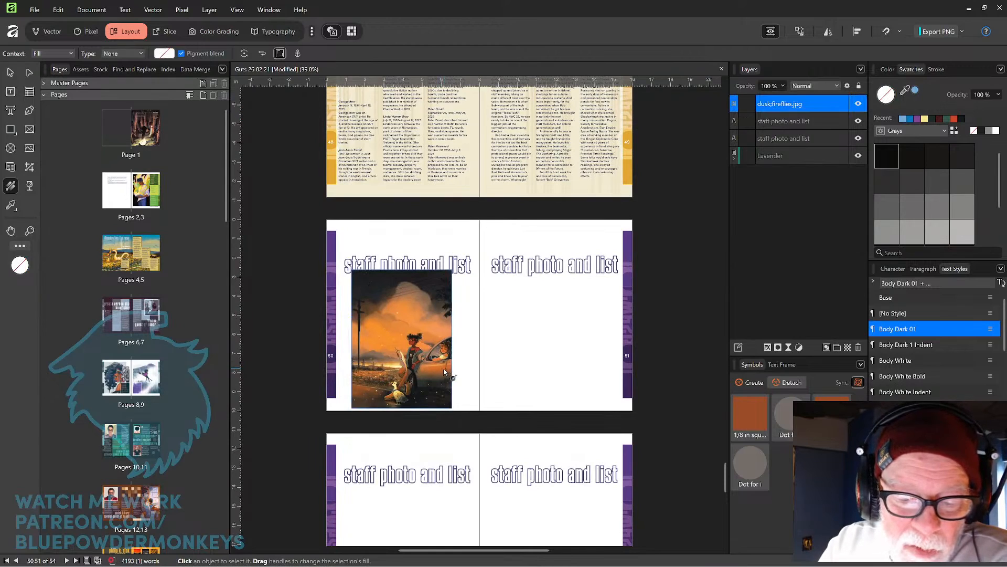
{"action": "left_click", "coordinate": [10, 72]}
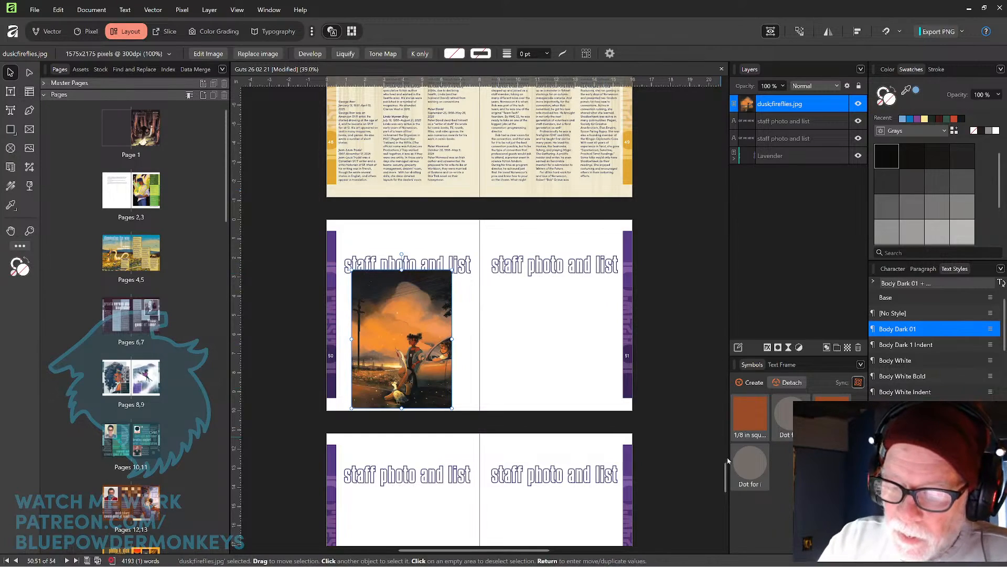
{"action": "left_click_drag", "start_coordinate": [727, 460], "coordinate": [704, 236]}
{"action": "key", "text": "ctrl+equal"}
{"action": "key", "text": "ctrl+equal"}
{"action": "key", "text": "ctrl+equal"}
{"action": "key", "text": "ctrl+equal"}
{"action": "key", "text": "ctrl+equal"}
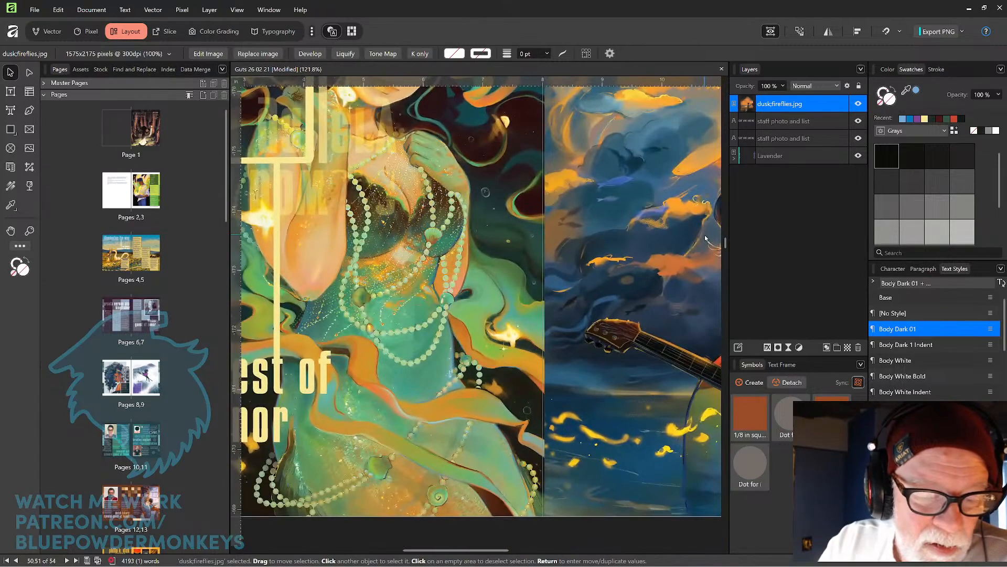
{"action": "left_click_drag", "start_coordinate": [383, 362], "coordinate": [605, 224]}
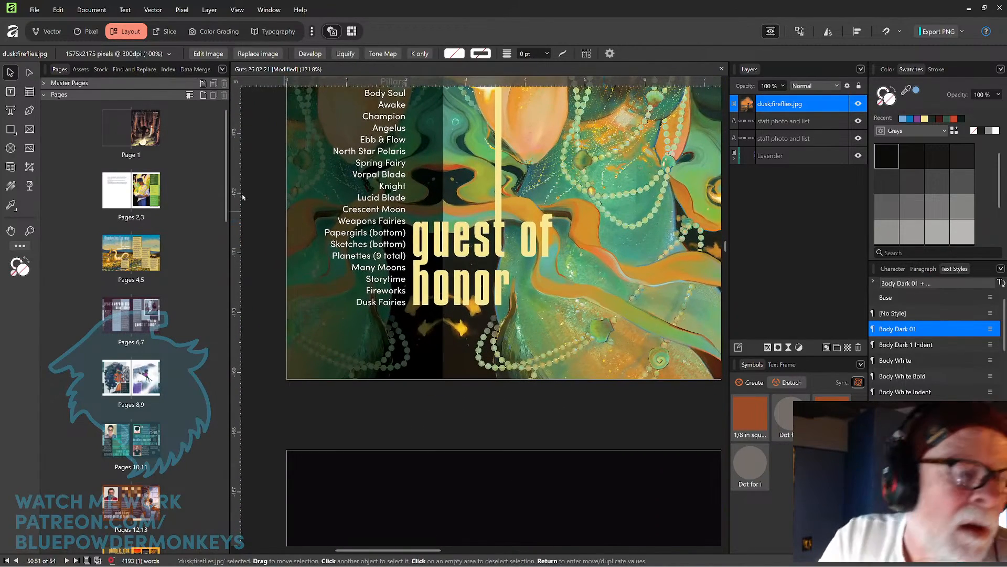
{"action": "left_click", "coordinate": [8, 93]}
{"action": "left_click", "coordinate": [385, 301]}
{"action": "type", "text": "Firef"}
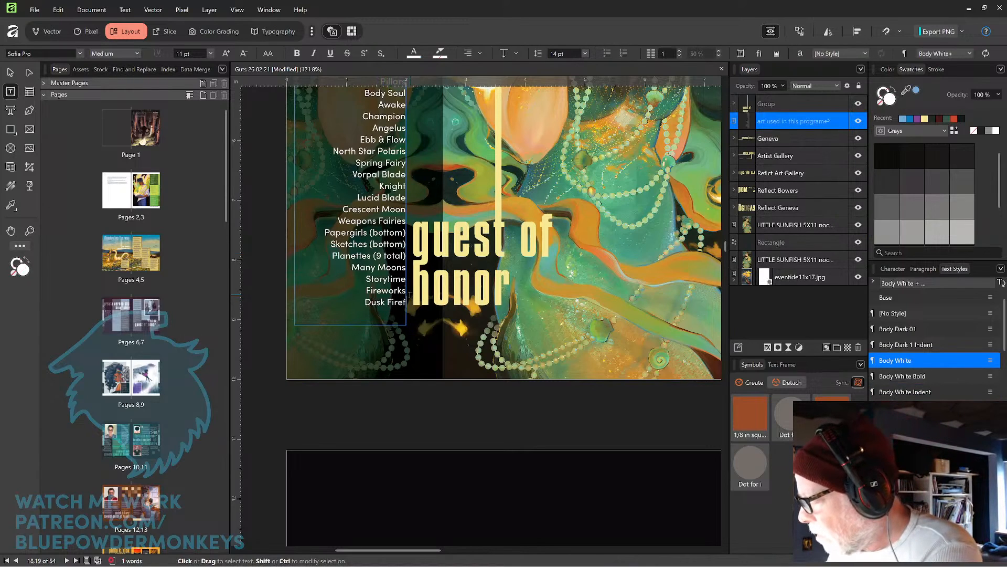
{"action": "type", "text": "lies"}
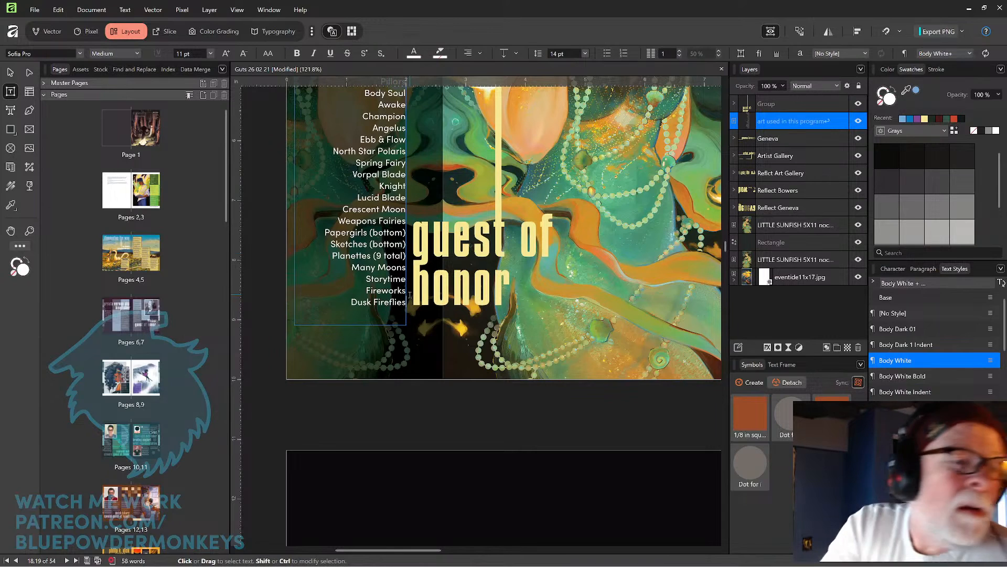
Scroll back through the spreads to review the artists and art gallery pages.
{"action": "left_click", "coordinate": [11, 73]}
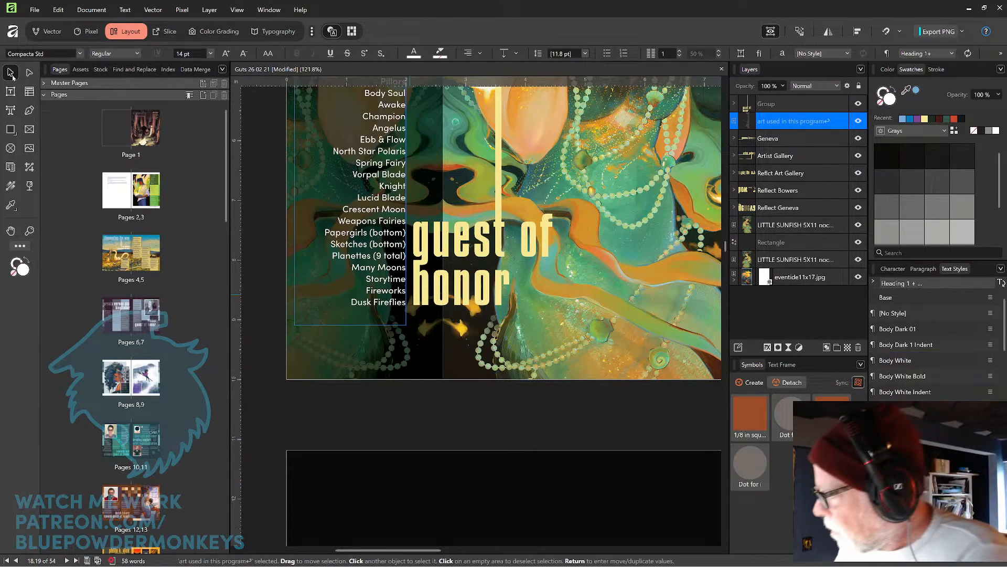
{"action": "key", "text": "ctrl+minus"}
{"action": "key", "text": "ctrl+minus"}
{"action": "key", "text": "ctrl+minus"}
{"action": "key", "text": "ctrl+minus"}
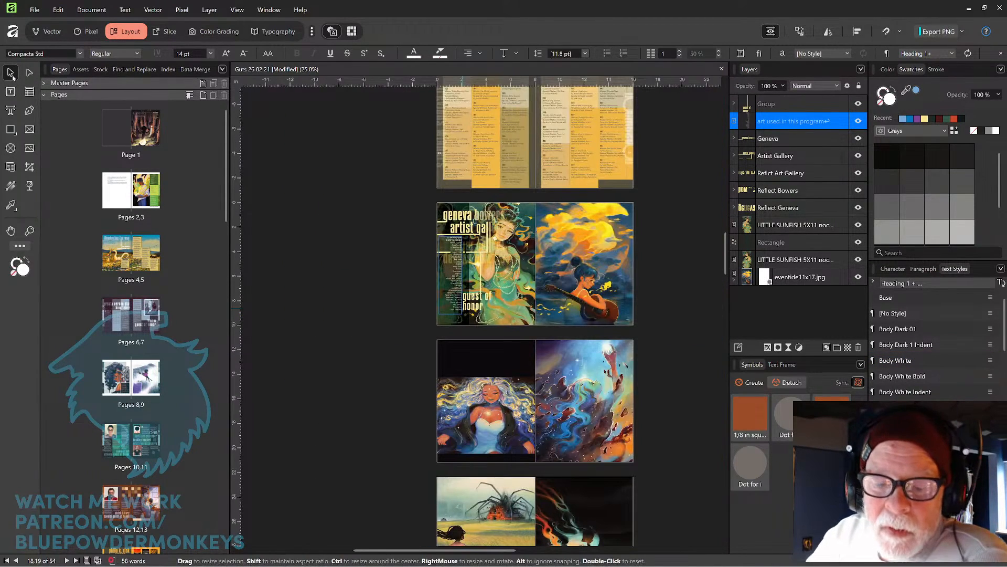
{"action": "left_click_drag", "start_coordinate": [638, 439], "coordinate": [624, 238]}
{"action": "left_click_drag", "start_coordinate": [632, 390], "coordinate": [627, 315]}
{"action": "left_click_drag", "start_coordinate": [629, 426], "coordinate": [626, 267]}
{"action": "left_click_drag", "start_coordinate": [629, 486], "coordinate": [627, 283]}
{"action": "left_click_drag", "start_coordinate": [630, 399], "coordinate": [623, 252]}
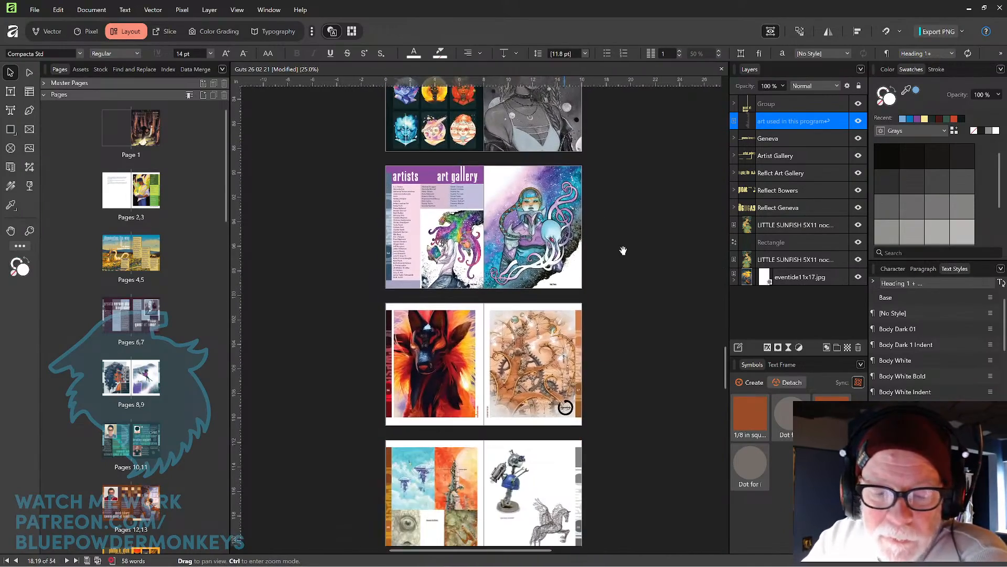
{"action": "left_click_drag", "start_coordinate": [622, 360], "coordinate": [625, 331]}
{"action": "scroll", "coordinate": [628, 376], "scroll_direction": "up", "scroll_amount": 1}
{"action": "scroll", "coordinate": [628, 376], "scroll_direction": "up", "scroll_amount": 5}
{"action": "left_click_drag", "start_coordinate": [445, 223], "coordinate": [601, 309]}
{"action": "left_click", "coordinate": [770, 31]}
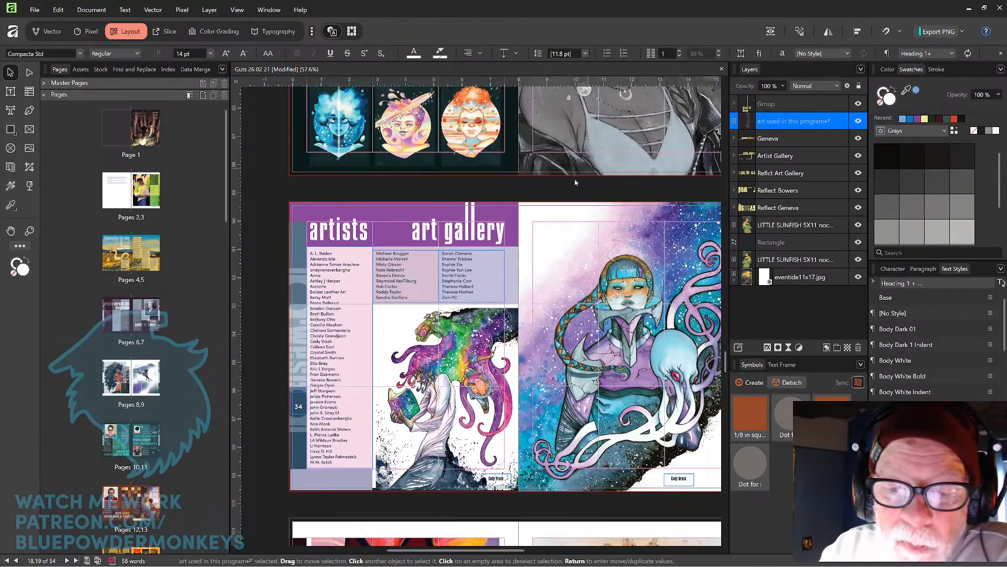
Preview the layout and scroll through the spreads to review them, zooming in on the chair's welcome spread.
{"action": "left_click", "coordinate": [771, 31]}
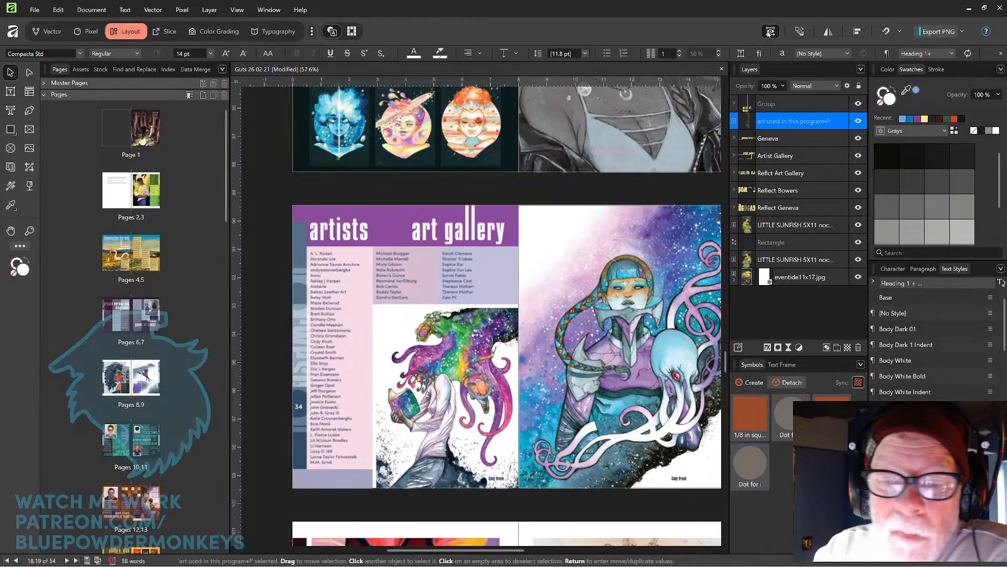
{"action": "key", "text": "ctrl+minus"}
{"action": "key", "text": "ctrl+minus"}
{"action": "left_click_drag", "start_coordinate": [668, 524], "coordinate": [580, 222]}
{"action": "scroll", "coordinate": [609, 313], "scroll_direction": "down", "scroll_amount": 8}
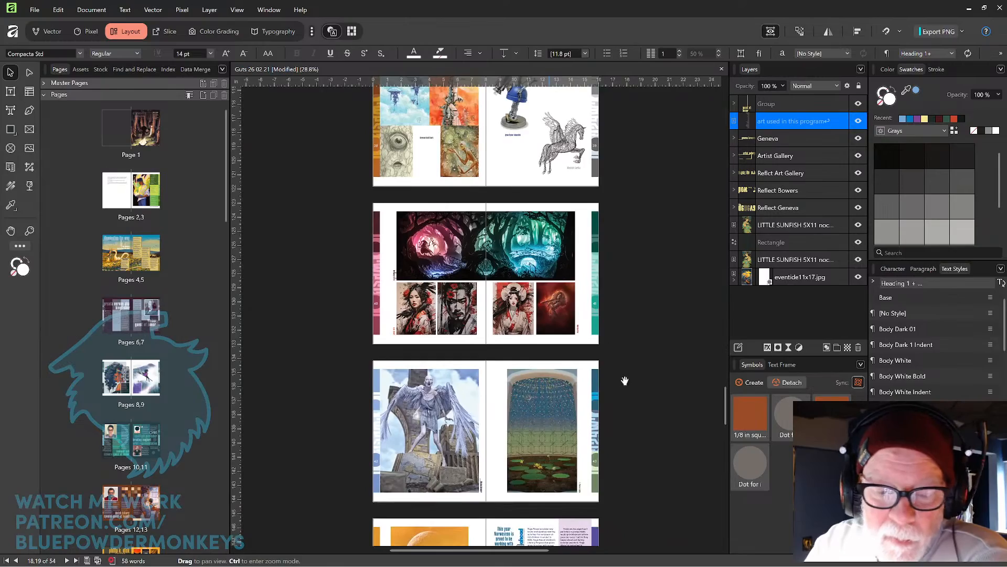
{"action": "left_click_drag", "start_coordinate": [613, 391], "coordinate": [612, 356]}
{"action": "scroll", "coordinate": [613, 356], "scroll_direction": "down", "scroll_amount": 11}
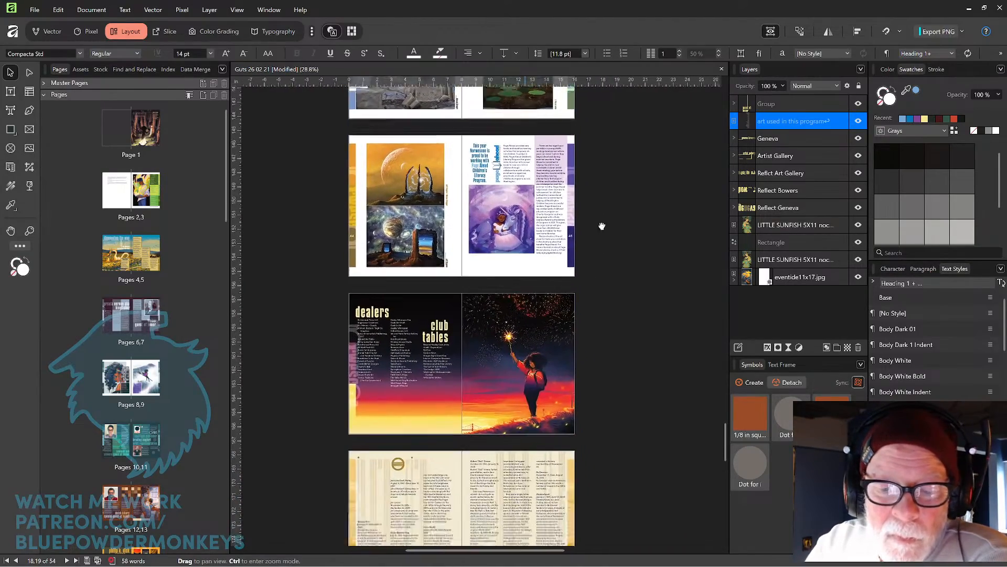
{"action": "scroll", "coordinate": [614, 357], "scroll_direction": "down", "scroll_amount": 10}
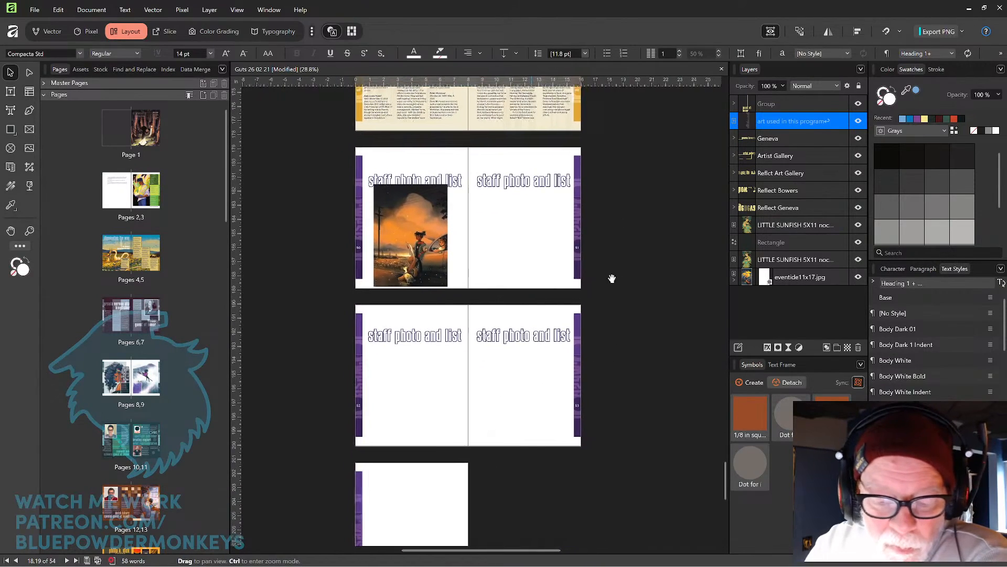
{"action": "scroll", "coordinate": [618, 310], "scroll_direction": "up", "scroll_amount": 1}
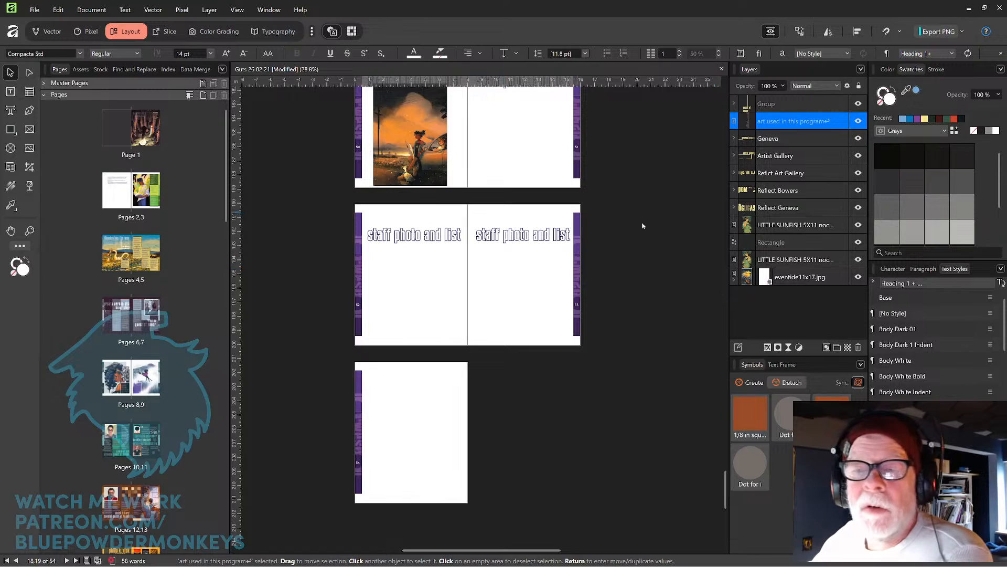
{"action": "left_click_drag", "start_coordinate": [726, 486], "coordinate": [738, 135]}
{"action": "scroll", "coordinate": [501, 313], "scroll_direction": "down", "scroll_amount": 5}
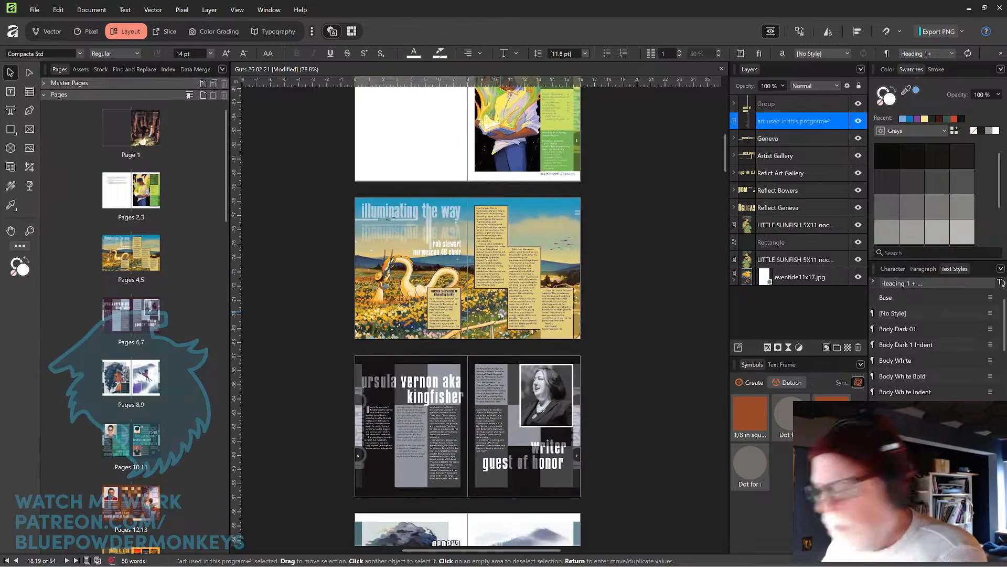
{"action": "scroll", "coordinate": [501, 313], "scroll_direction": "up", "scroll_amount": 4}
{"action": "left_click_drag", "start_coordinate": [561, 274], "coordinate": [493, 339]}
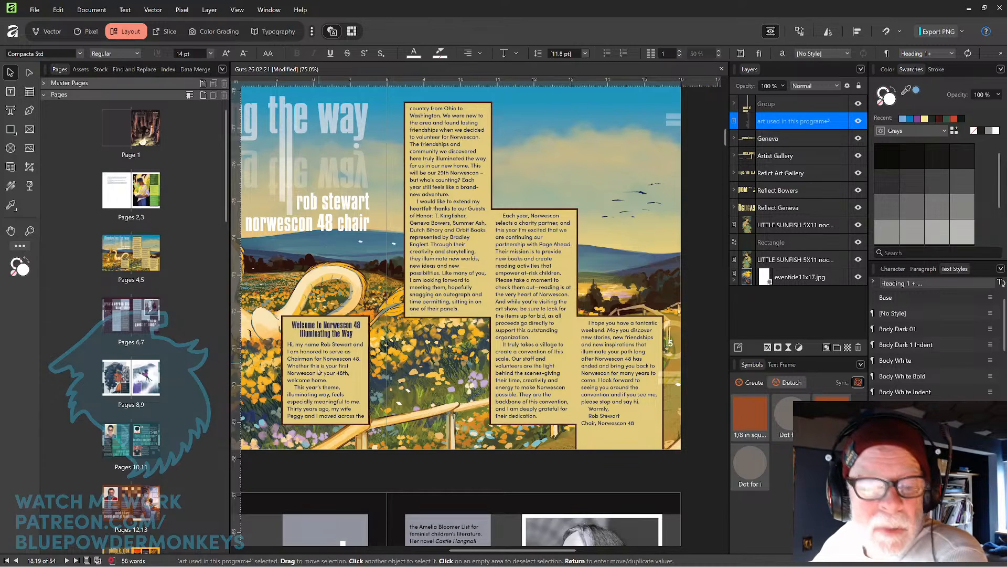
Apply the Body Dark 01 text style to the whole story of the chair's welcome letter.
{"action": "left_click", "coordinate": [11, 91]}
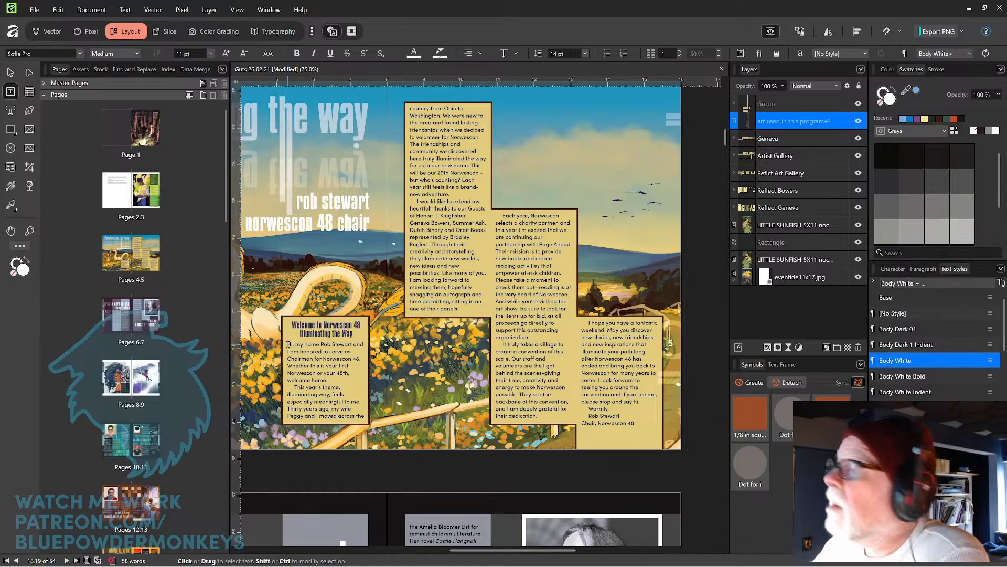
{"action": "left_click_drag", "start_coordinate": [288, 345], "coordinate": [631, 426]}
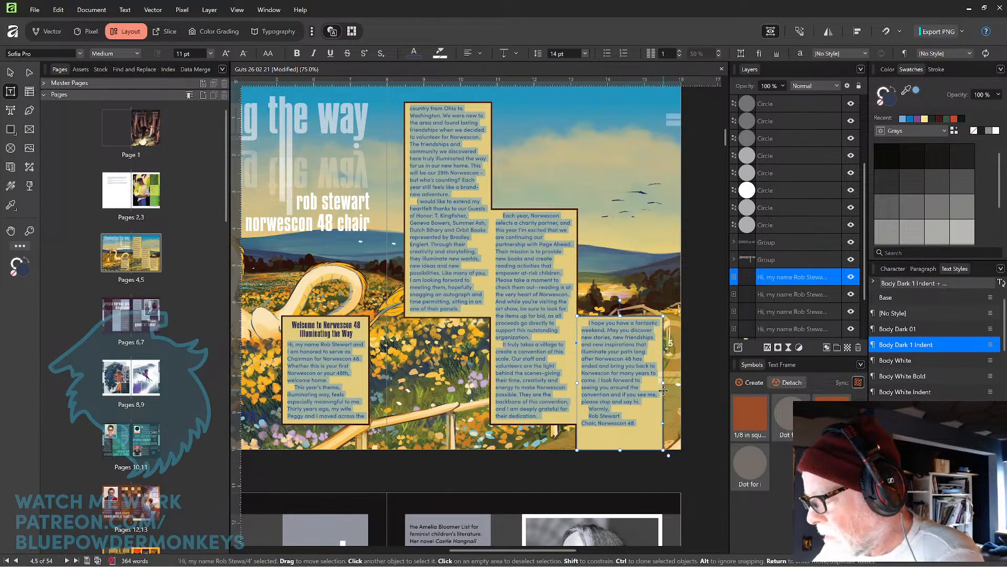
{"action": "key", "text": "ctrl+z"}
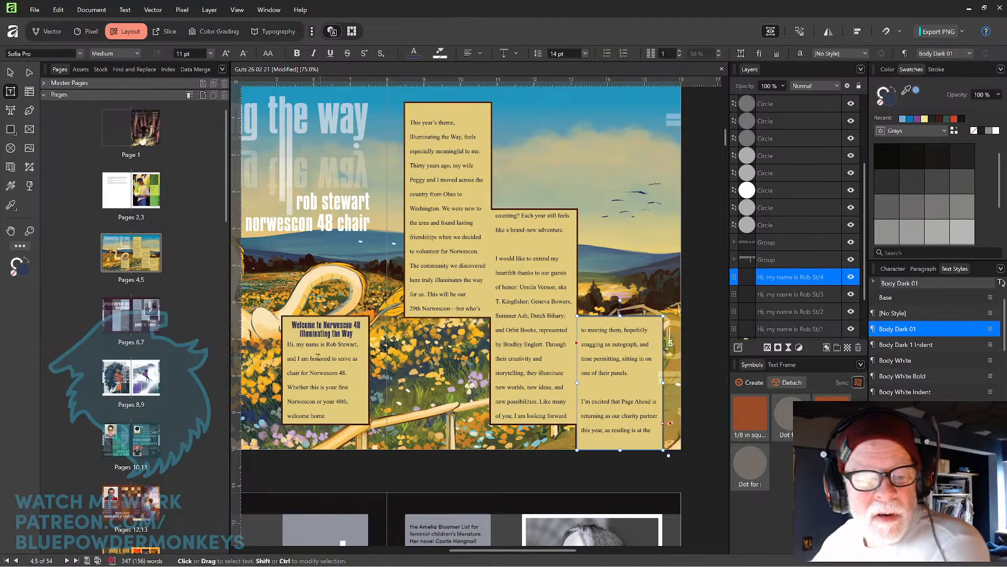
{"action": "left_click", "coordinate": [286, 346]}
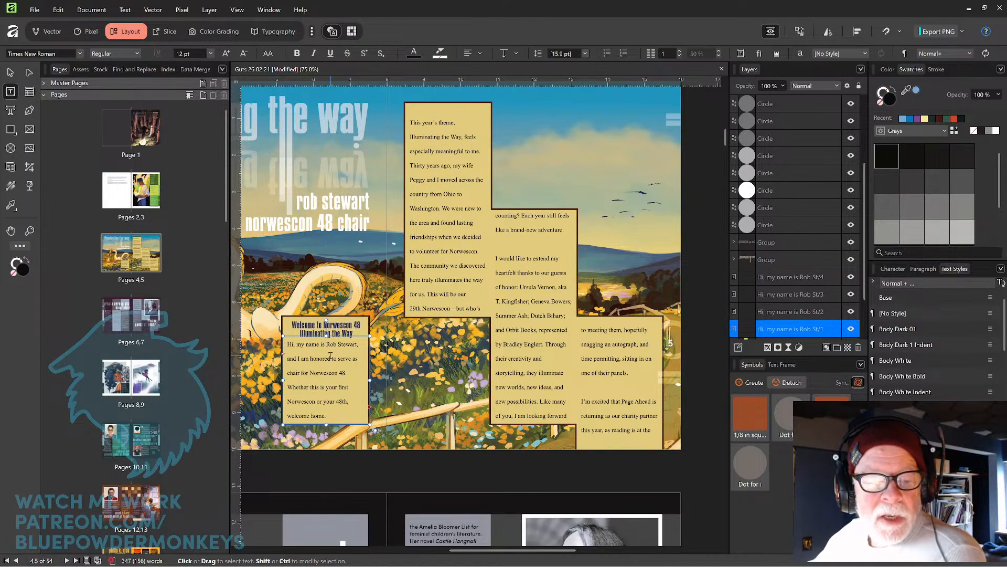
{"action": "key", "text": "Delete"}
{"action": "key", "text": "Delete"}
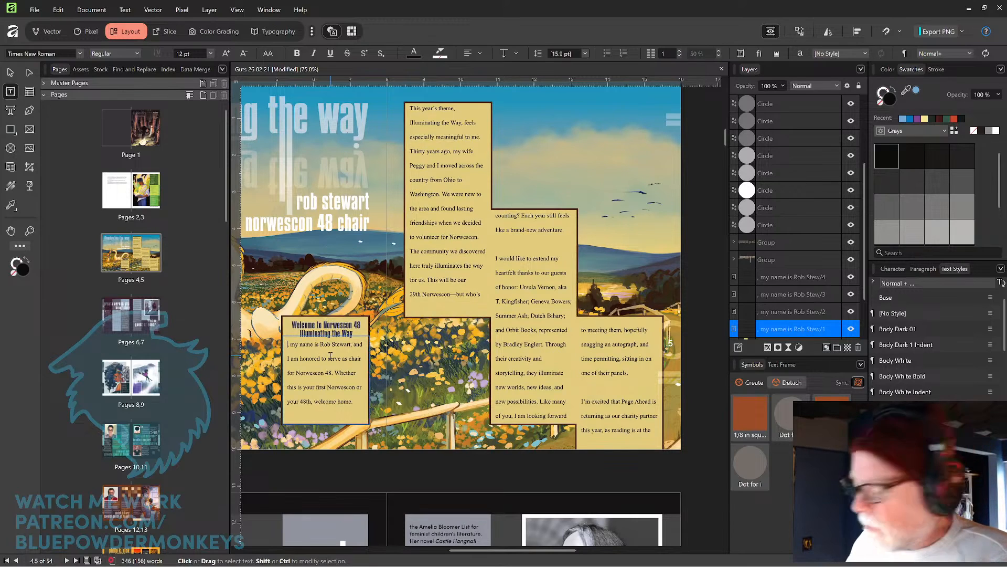
{"action": "key", "text": "ctrl+z"}
{"action": "key", "text": "ctrl+z"}
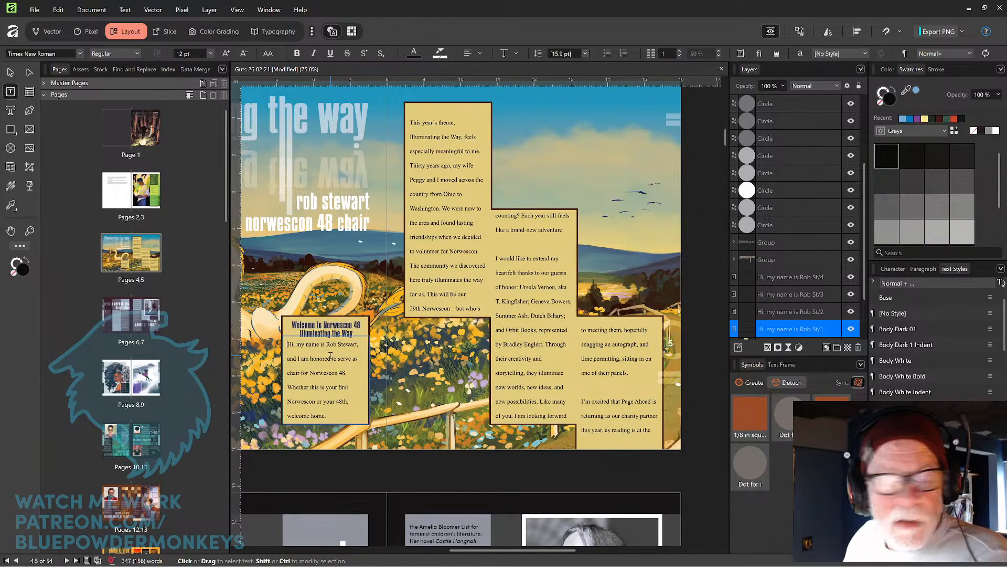
{"action": "key", "text": "ctrl+a"}
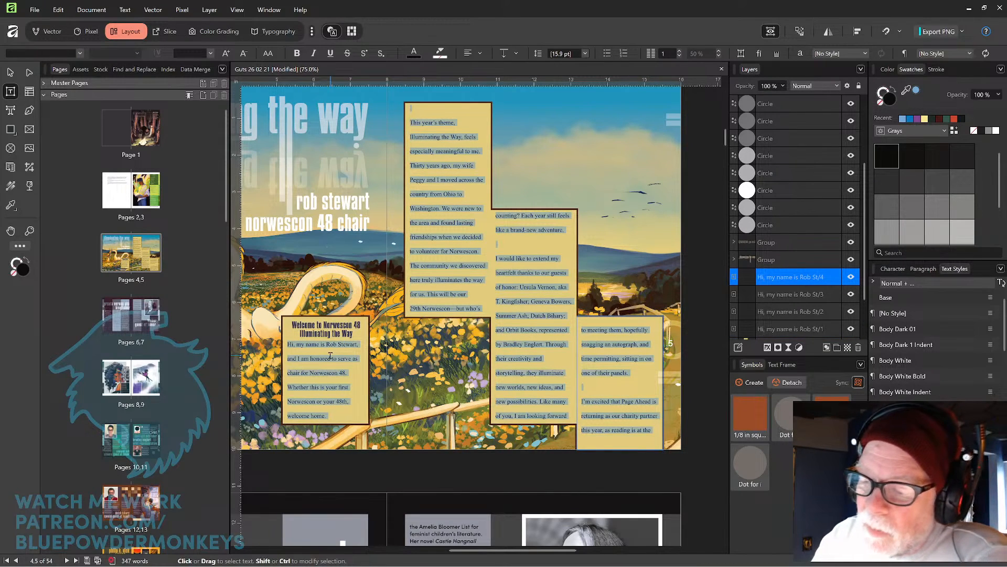
{"action": "left_click", "coordinate": [949, 332]}
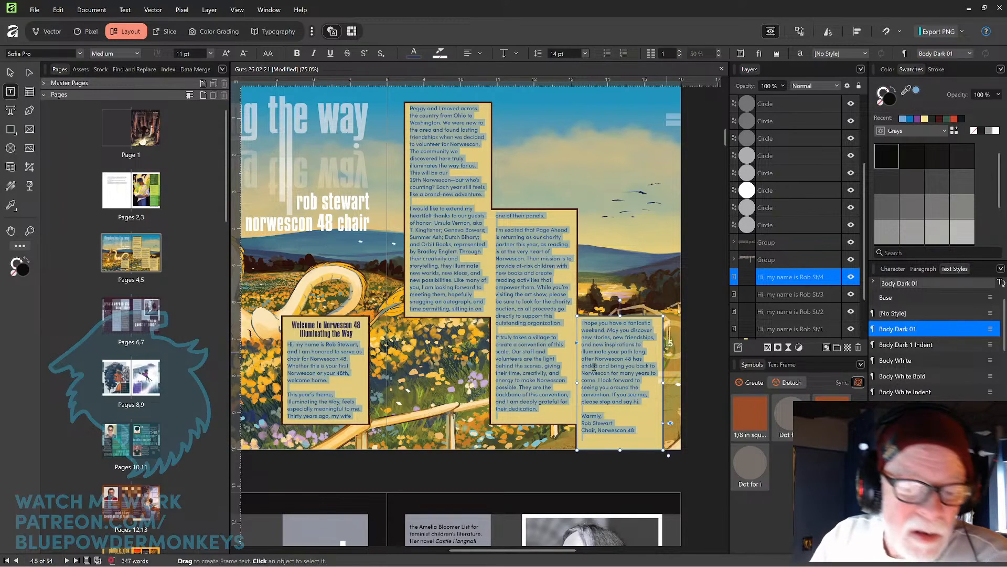
Remove the blank lines before the "This year's theme" and "I would like to extend" paragraphs and apply Body Dark 1 Indent to each.
{"action": "left_click", "coordinate": [334, 388]}
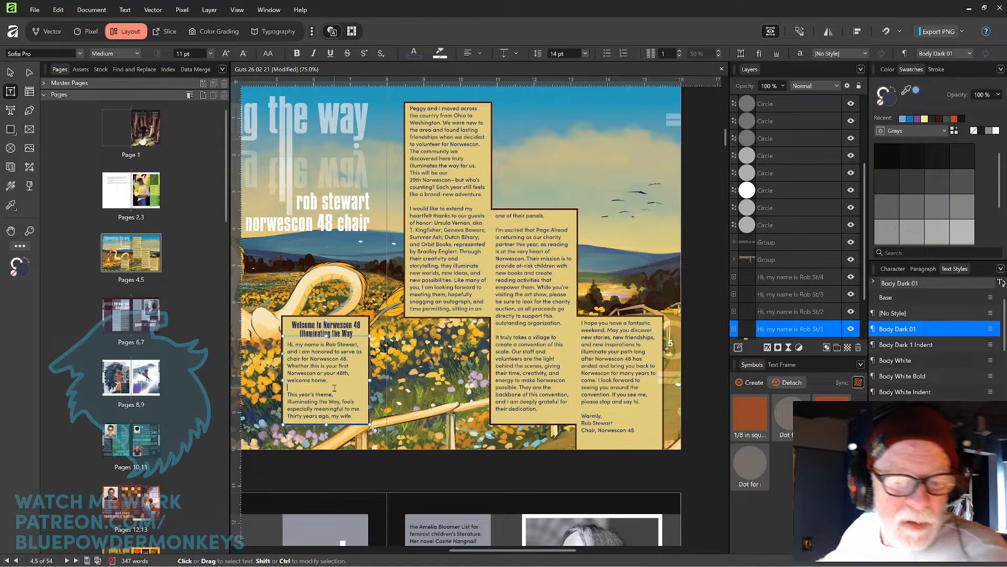
{"action": "key", "text": "BackSpace"}
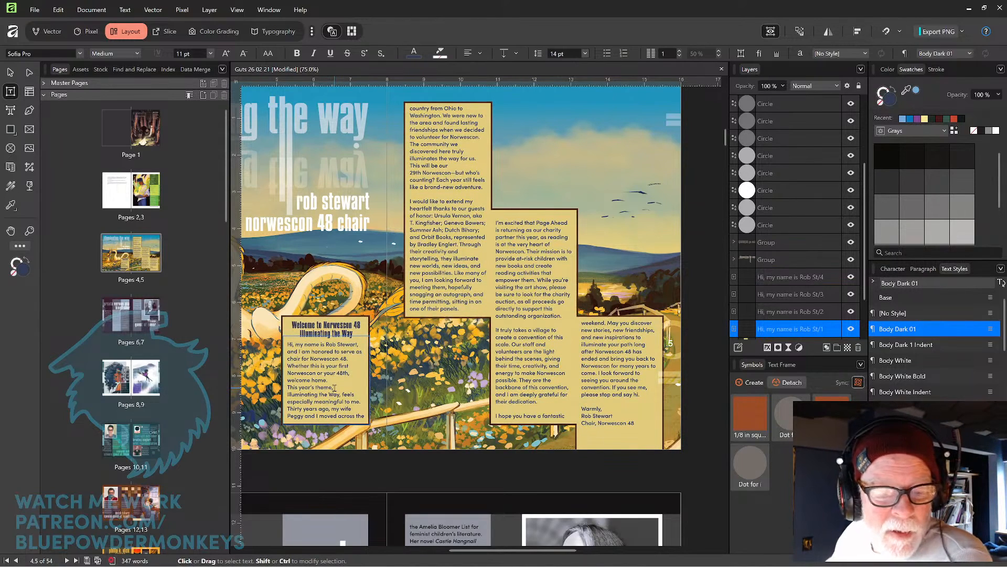
{"action": "left_click", "coordinate": [924, 345]}
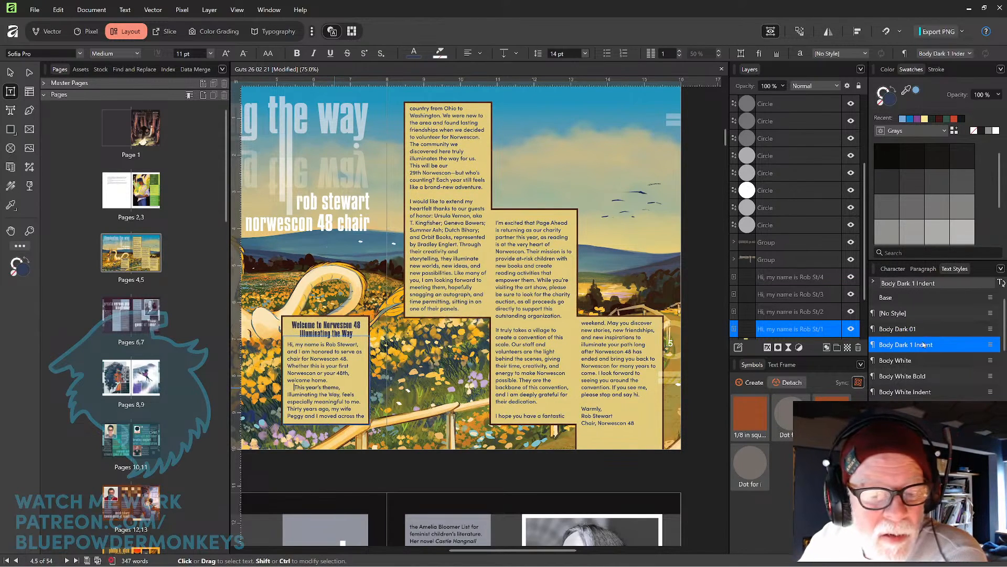
{"action": "left_click", "coordinate": [474, 191]}
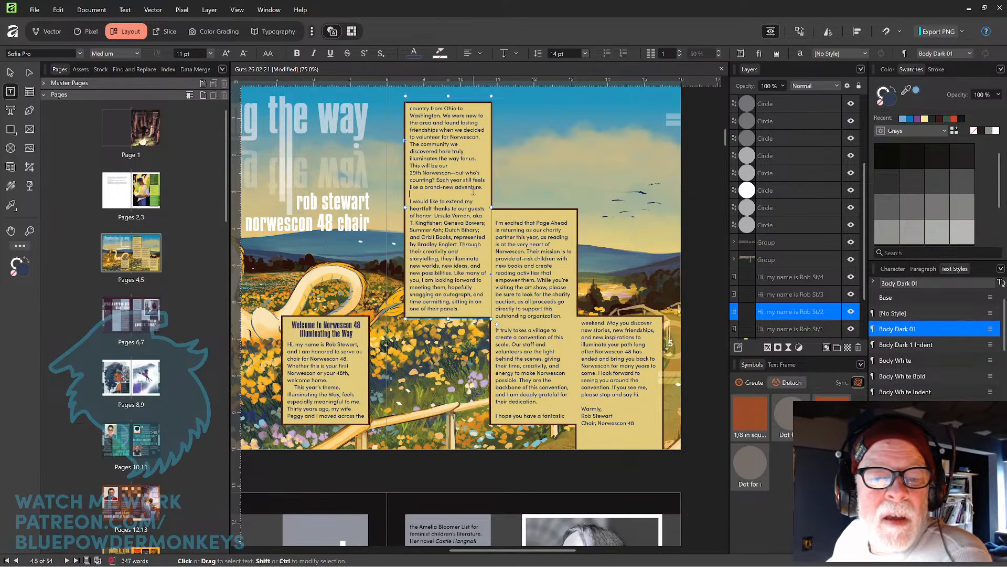
{"action": "key", "text": "BackSpace"}
{"action": "left_click", "coordinate": [928, 345]}
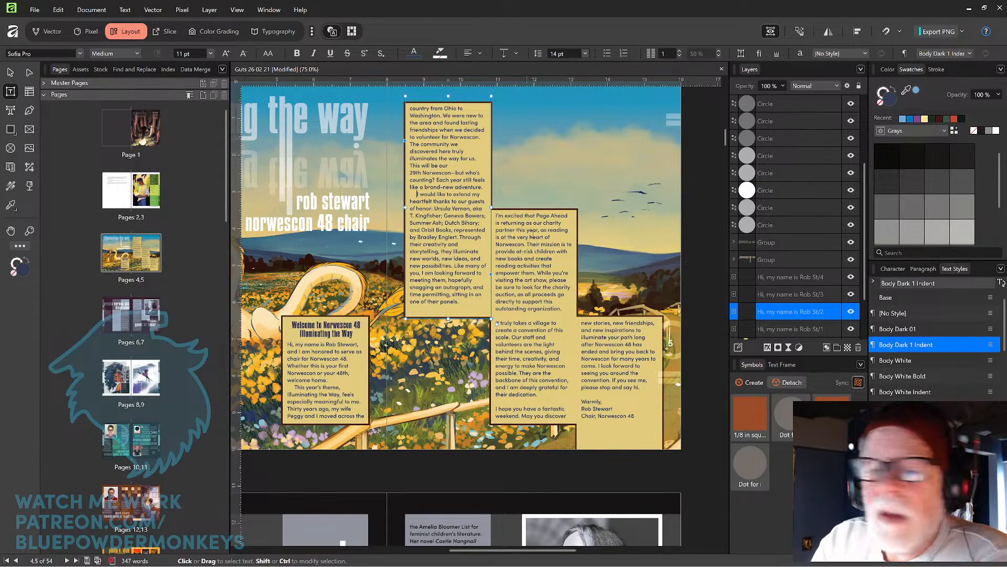
Remove the blank line before the "I'm excited that Page Ahead" paragraph and apply Body Dark 1 Indent to it.
{"action": "left_click", "coordinate": [533, 216]}
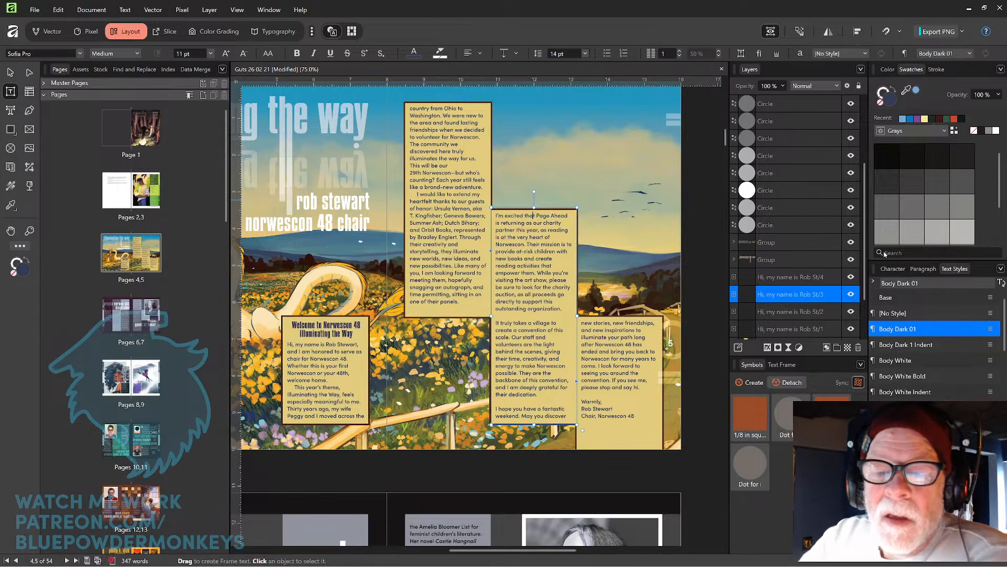
{"action": "key", "text": "Home"}
{"action": "key", "text": "BackSpace"}
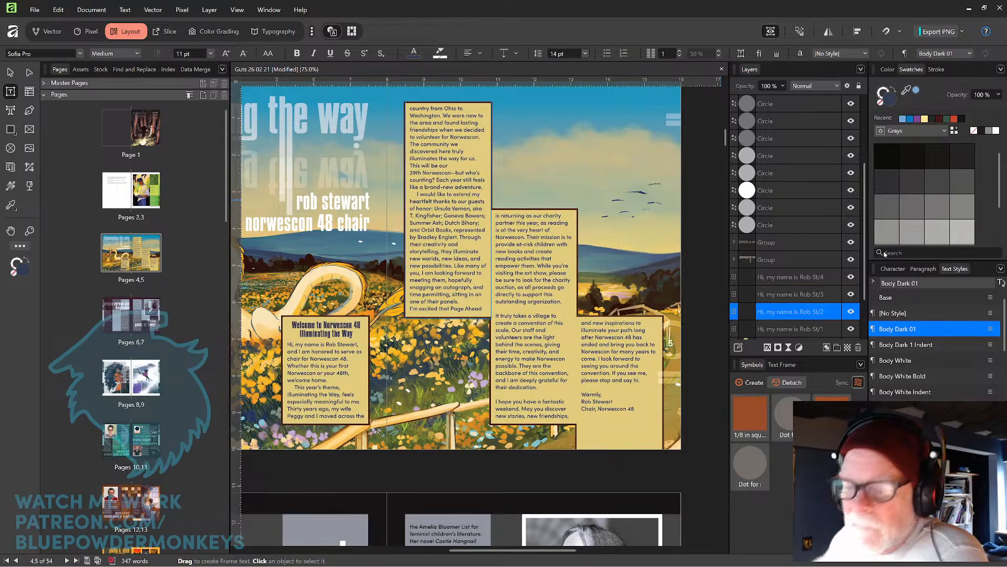
{"action": "left_click", "coordinate": [933, 345]}
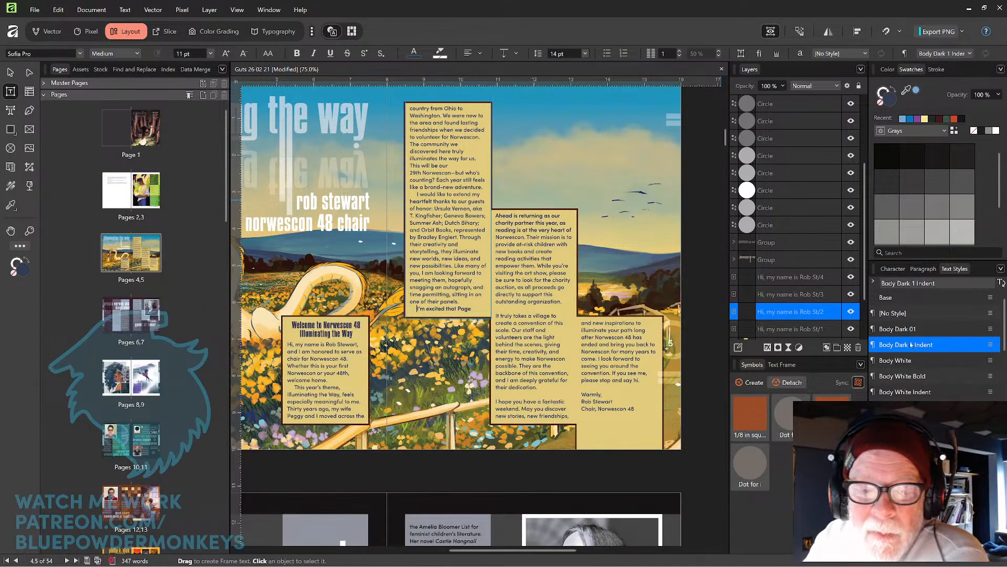
Remove the blank lines before the "It truly takes a village" and "I hope you have" paragraphs and apply Body Dark 1 Indent.
{"action": "left_click", "coordinate": [521, 303]}
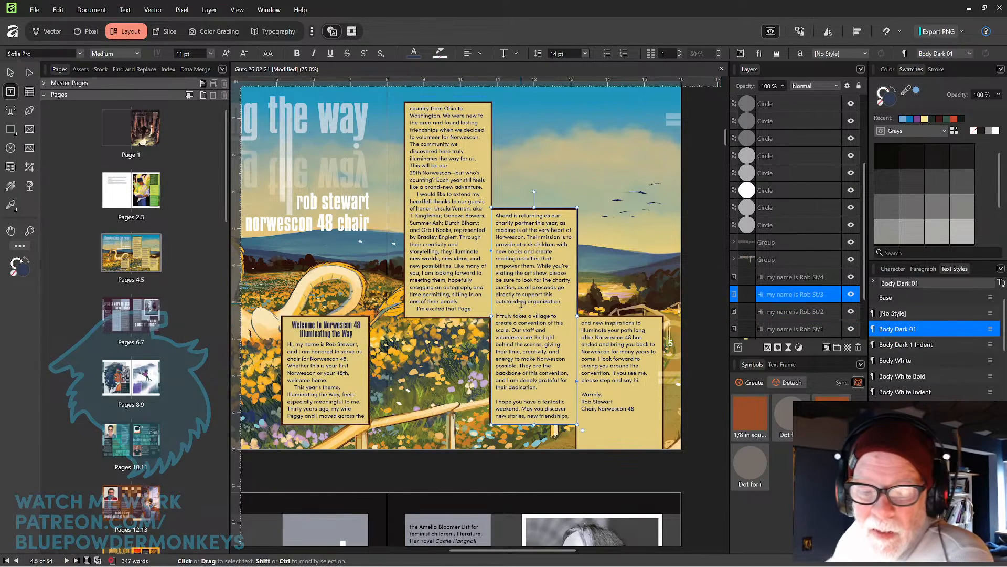
{"action": "key", "text": "BackSpace"}
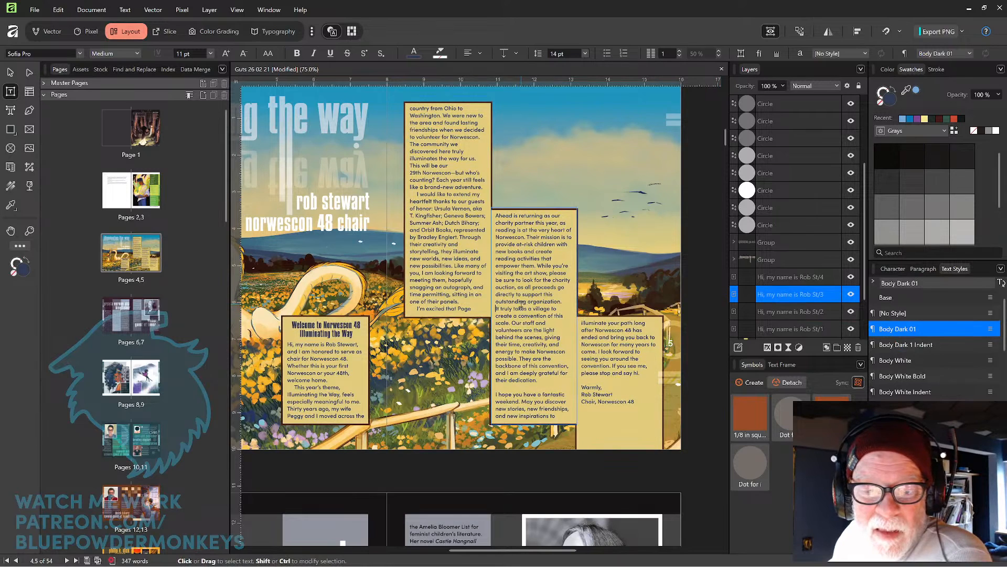
{"action": "left_click", "coordinate": [930, 344]}
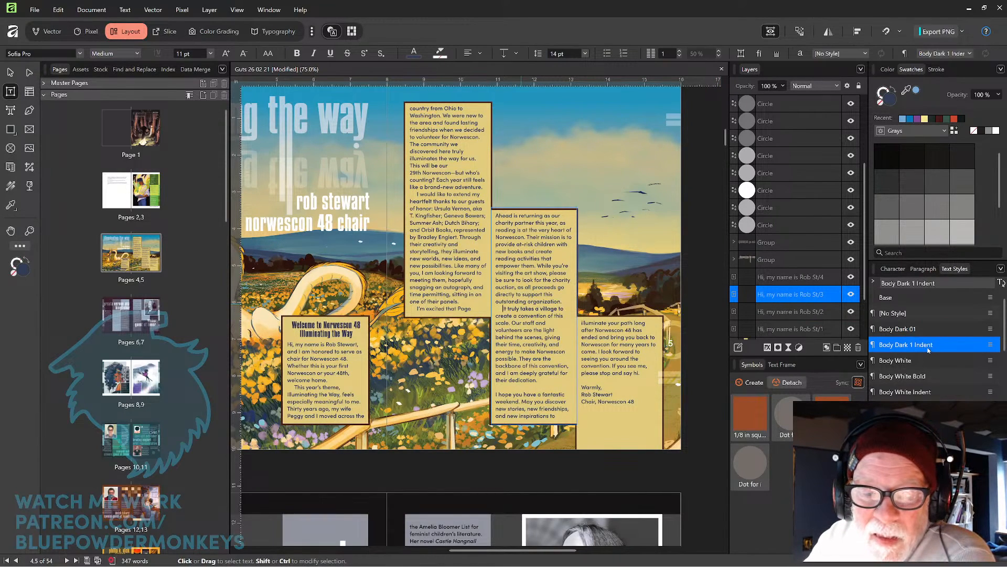
{"action": "left_click", "coordinate": [545, 386]}
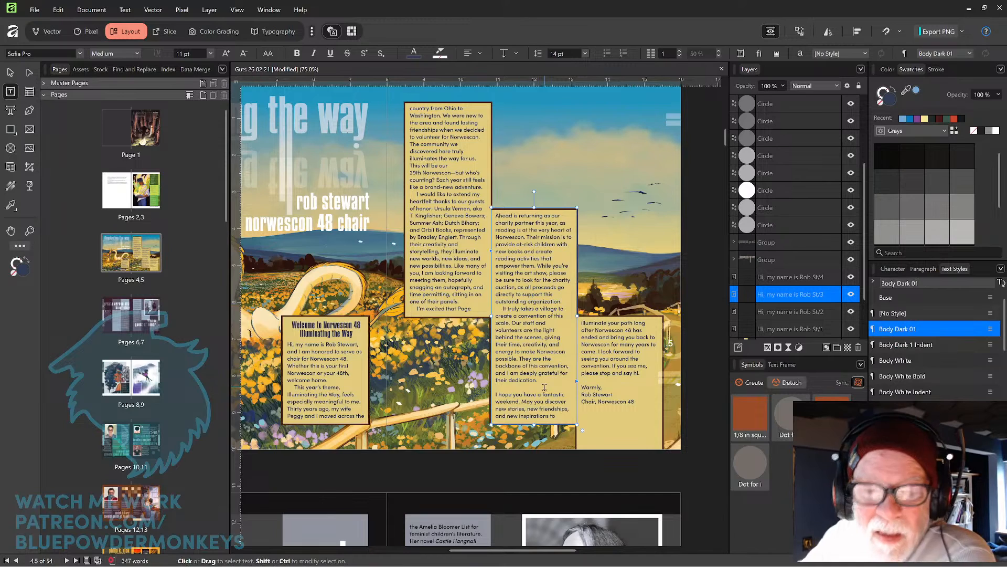
{"action": "key", "text": "Delete"}
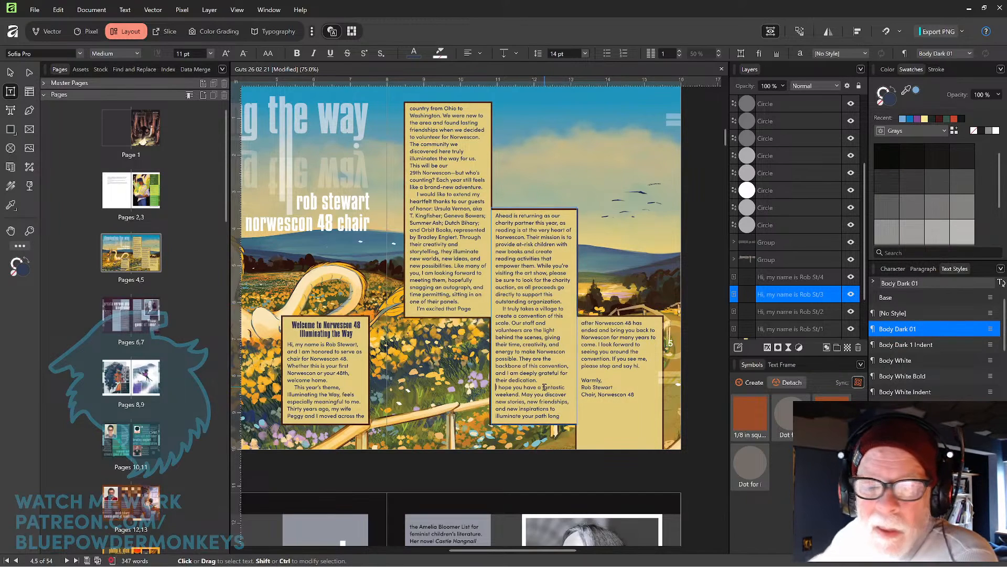
{"action": "left_click", "coordinate": [923, 344]}
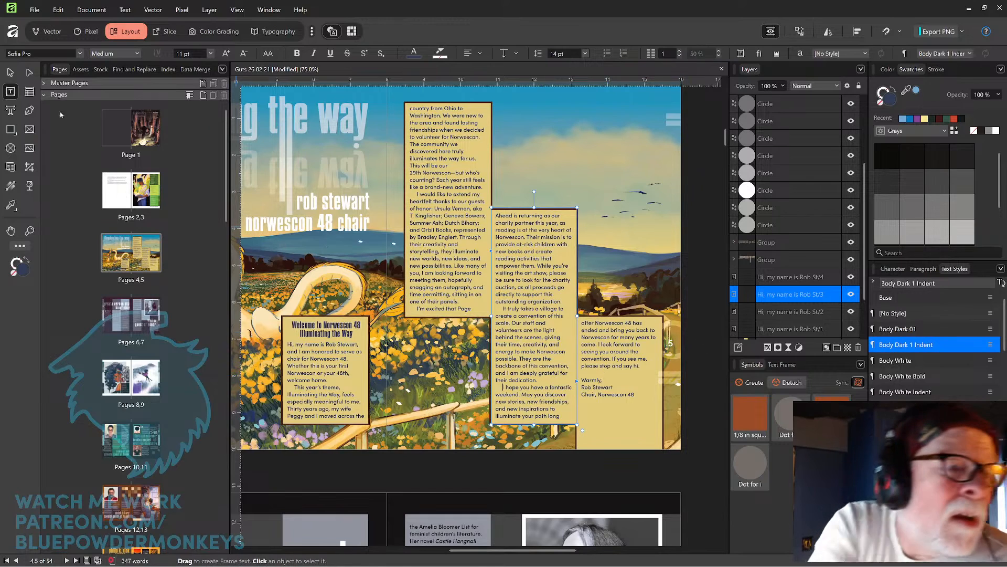
Raise the bottom edge of the upper middle text frame slightly so the letter reflows into the next frame.
{"action": "left_click", "coordinate": [11, 73]}
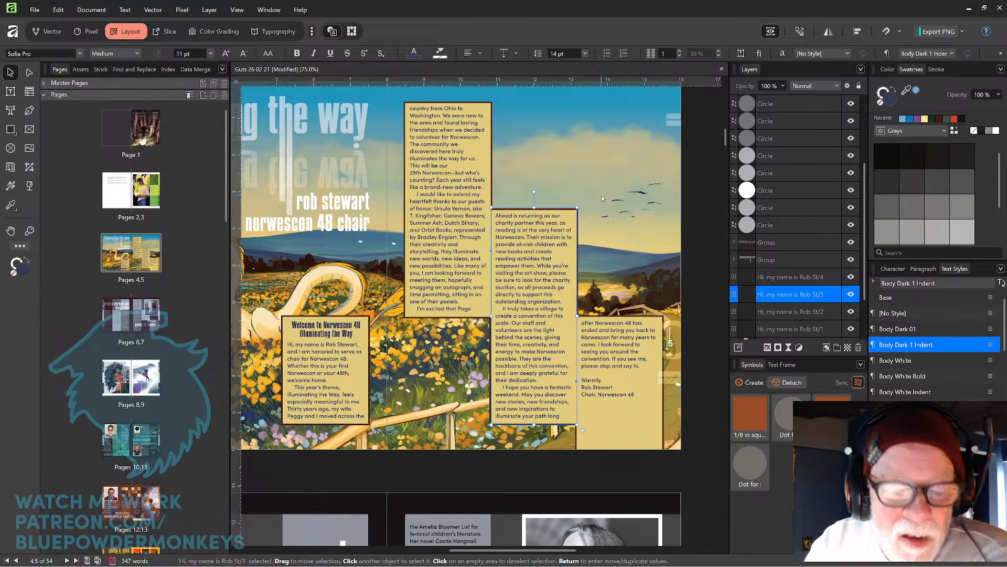
{"action": "left_click", "coordinate": [456, 303]}
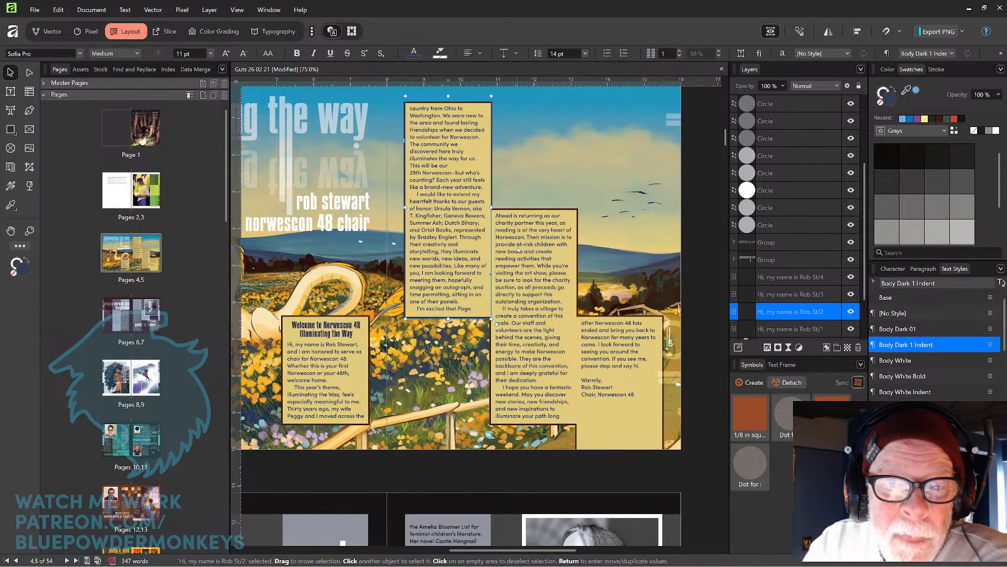
{"action": "left_click_drag", "start_coordinate": [449, 318], "coordinate": [449, 313]}
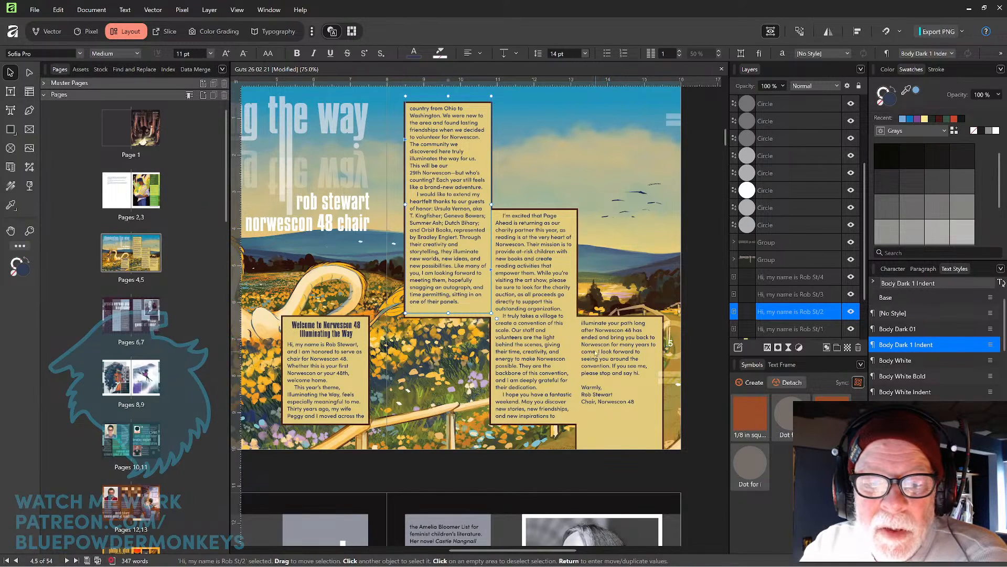
{"action": "left_click", "coordinate": [547, 256]}
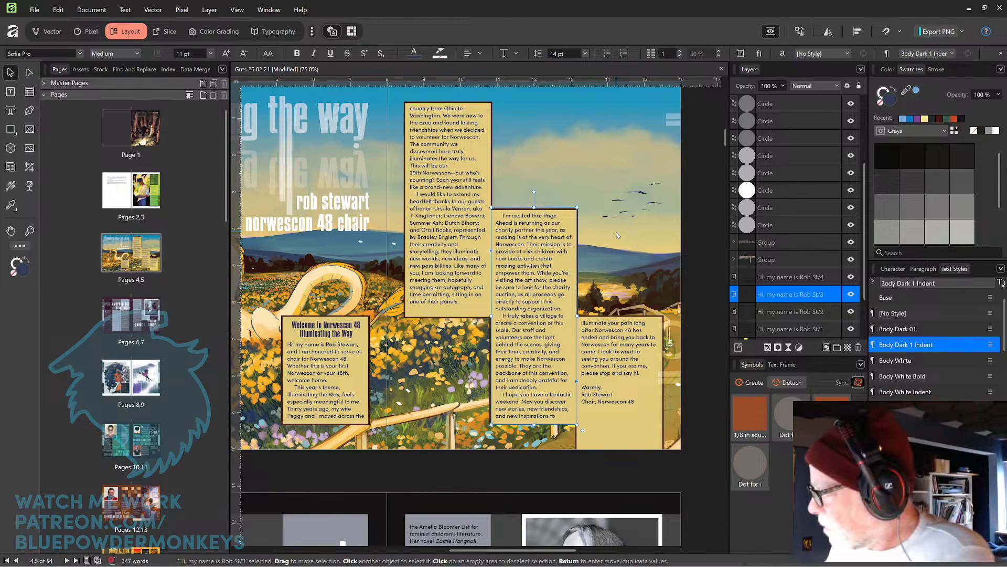
{"action": "key", "text": "ctrl+minus"}
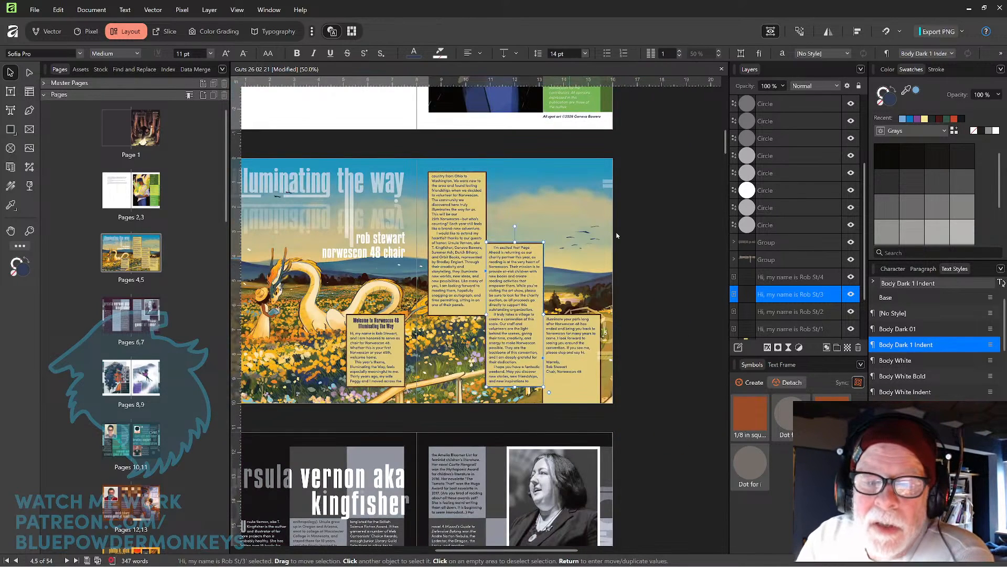
{"action": "left_click", "coordinate": [632, 254]}
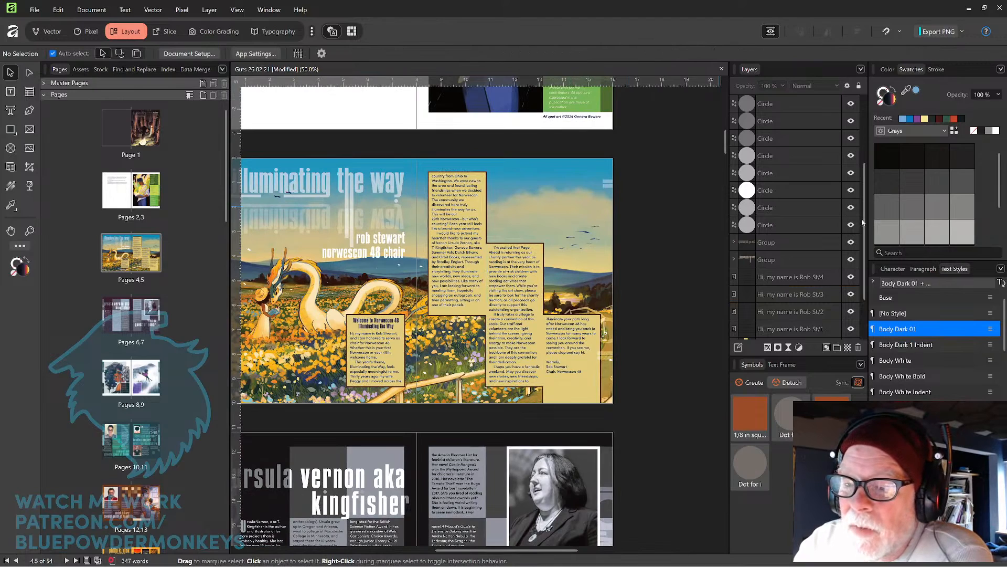
Hide the Text Background Box layer, then unlock, show and expand the Original Boxes group.
{"action": "left_click_drag", "start_coordinate": [865, 223], "coordinate": [869, 126]}
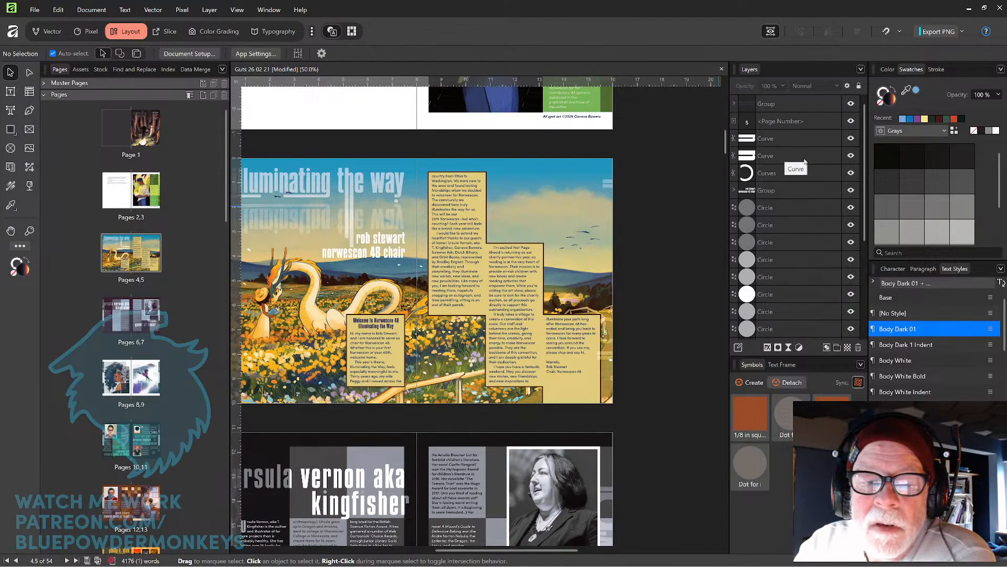
{"action": "left_click_drag", "start_coordinate": [865, 194], "coordinate": [864, 288]}
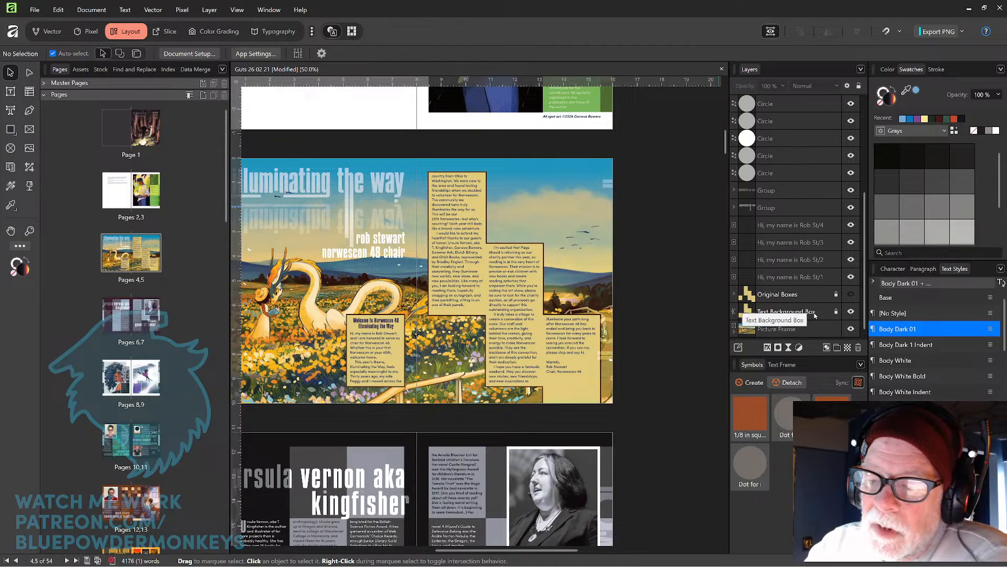
{"action": "left_click", "coordinate": [851, 311]}
{"action": "left_click", "coordinate": [851, 312]}
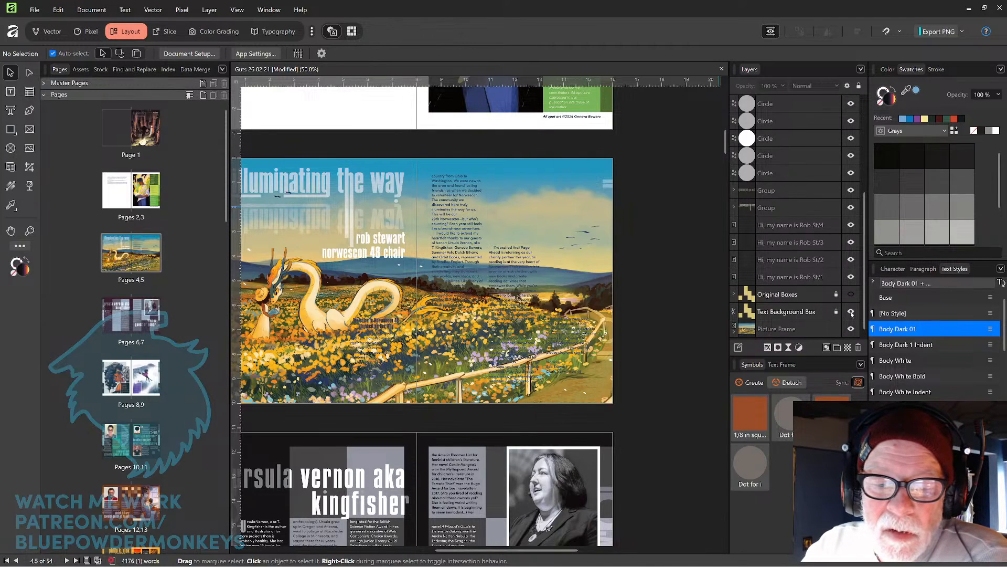
{"action": "left_click", "coordinate": [806, 314]}
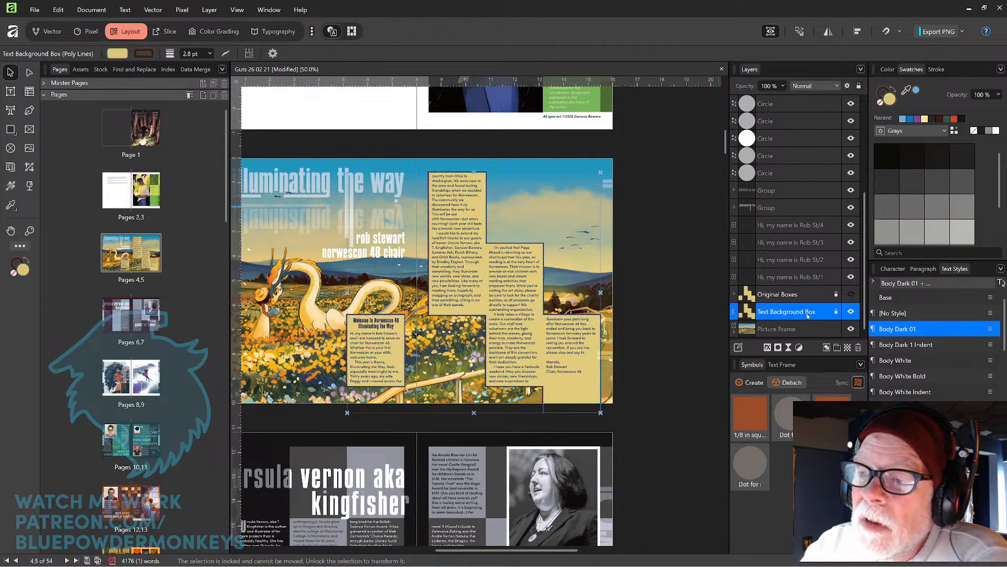
{"action": "left_click", "coordinate": [851, 312]}
{"action": "left_click", "coordinate": [837, 311]}
{"action": "left_click", "coordinate": [837, 294]}
{"action": "left_click", "coordinate": [851, 294]}
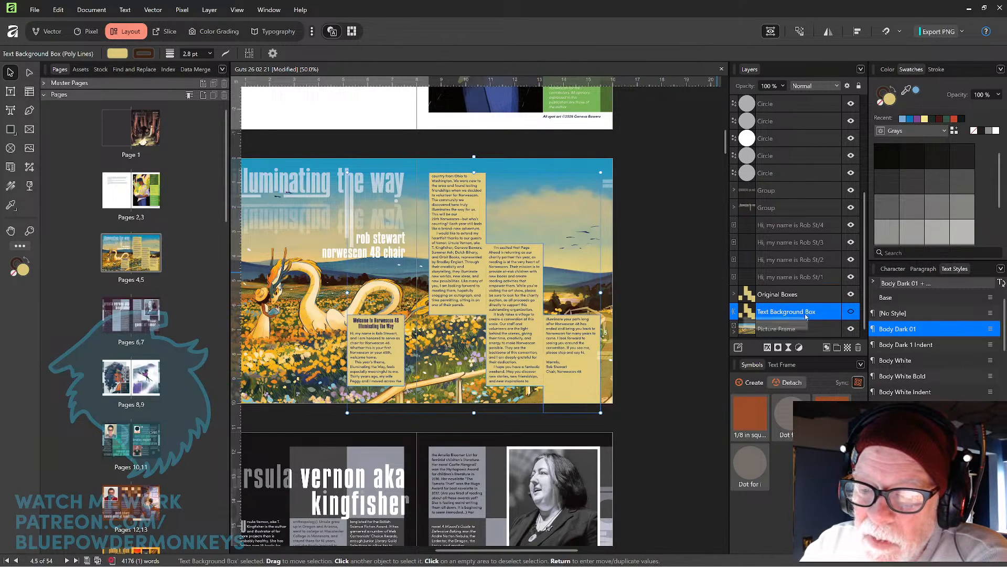
{"action": "left_click", "coordinate": [734, 295]}
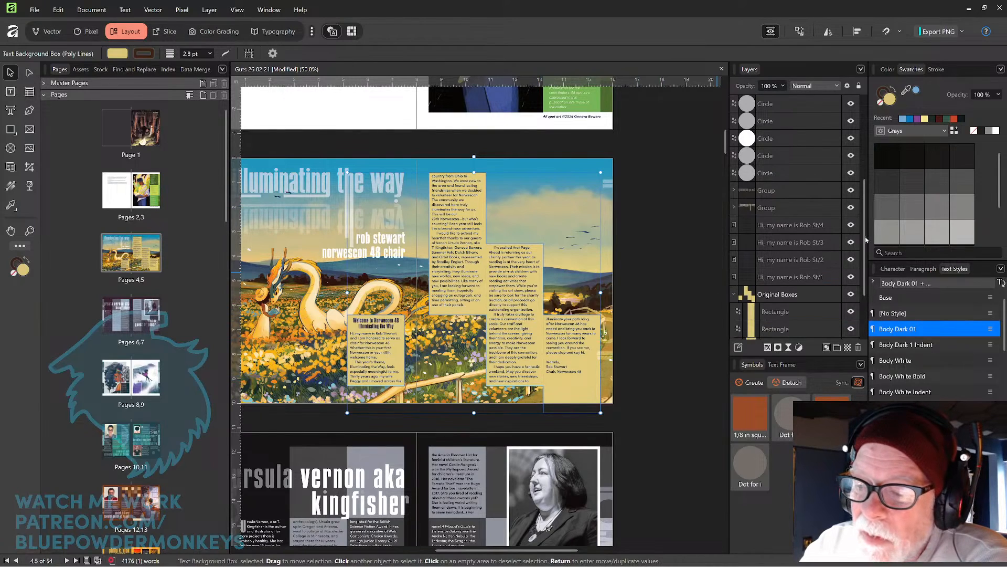
{"action": "scroll", "coordinate": [864, 257], "scroll_direction": "down", "scroll_amount": 2}
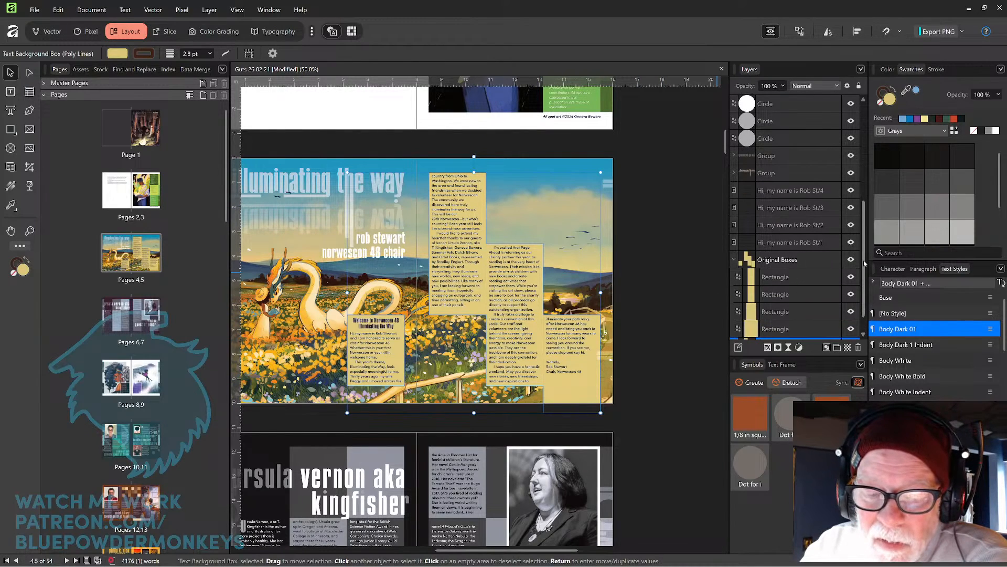
Lower the top edge of the lower middle text frame slightly so the letter reflows.
{"action": "left_click", "coordinate": [520, 260]}
{"action": "left_click_drag", "start_coordinate": [515, 242], "coordinate": [516, 247]}
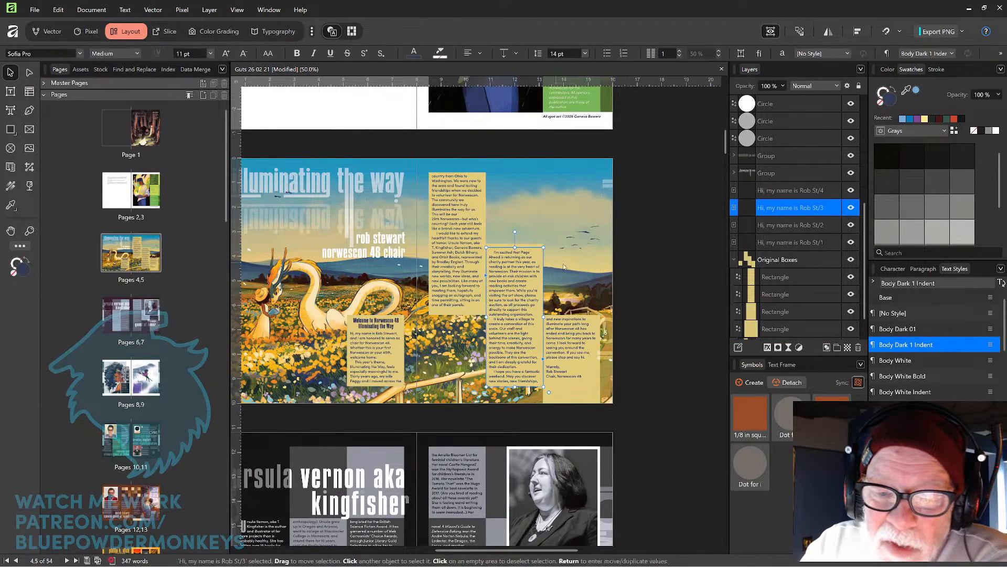
{"action": "left_click_drag", "start_coordinate": [515, 247], "coordinate": [515, 251]}
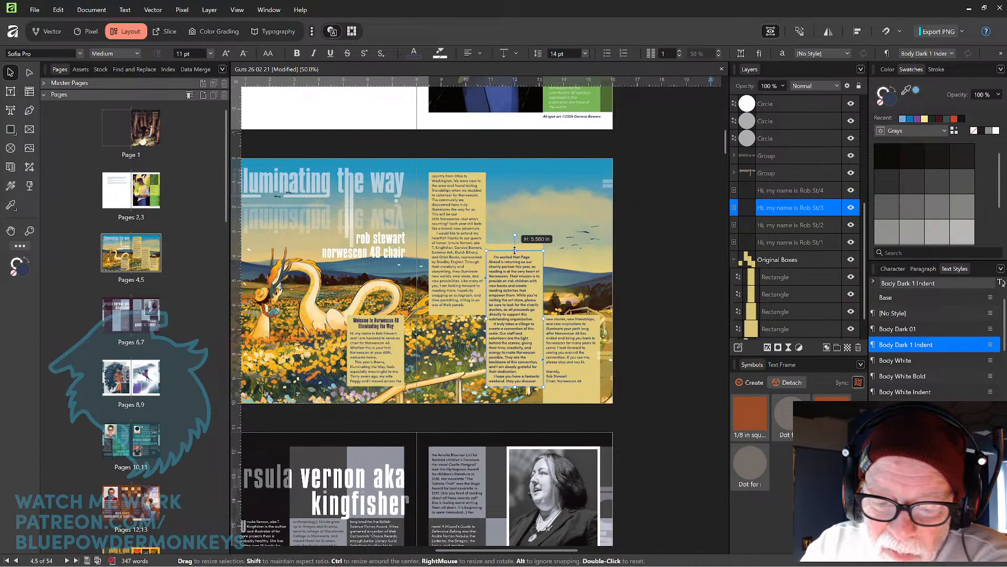
{"action": "left_click", "coordinate": [644, 209]}
Lower the top edge of the matching rectangle in the Original Boxes group to align with the text frame.
{"action": "left_click", "coordinate": [537, 248]}
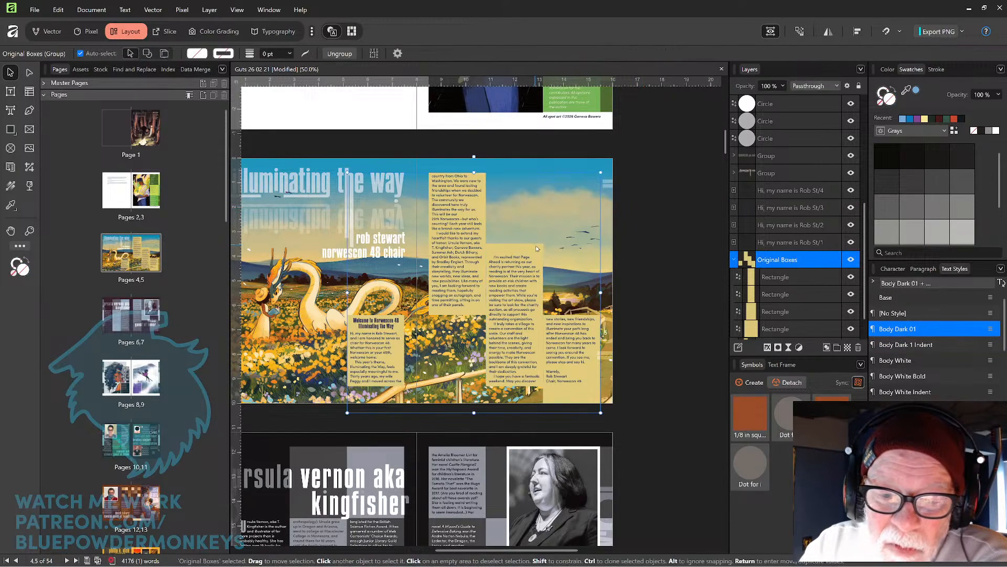
{"action": "left_click", "coordinate": [828, 281]}
{"action": "left_click_drag", "start_coordinate": [514, 244], "coordinate": [513, 251]}
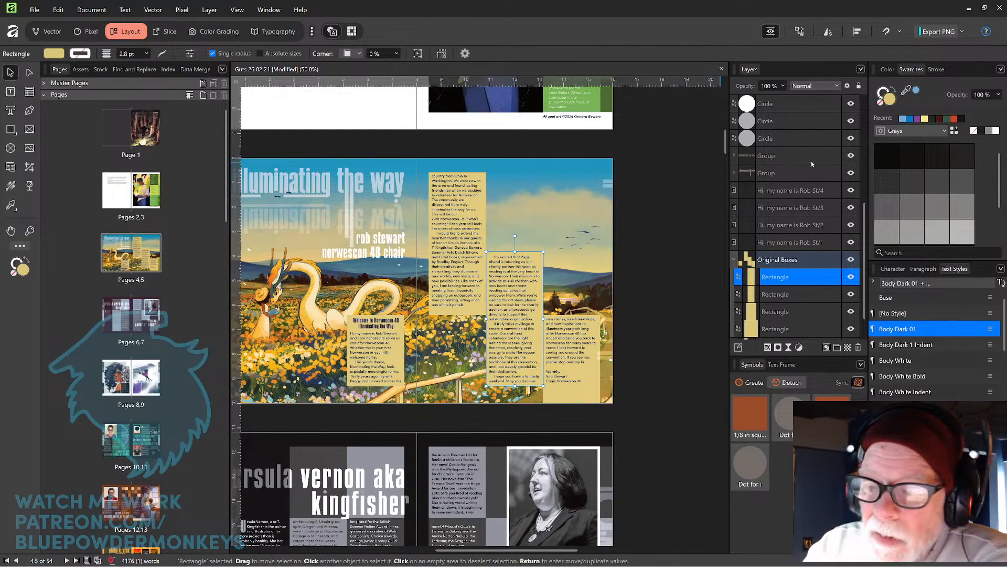
{"action": "left_click", "coordinate": [808, 293]}
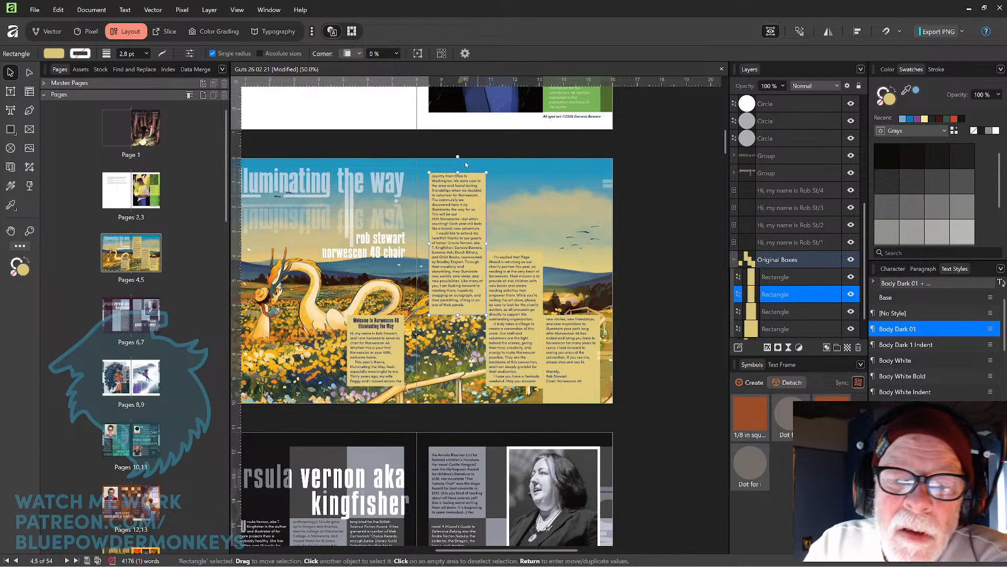
{"action": "left_click_drag", "start_coordinate": [456, 169], "coordinate": [456, 169]}
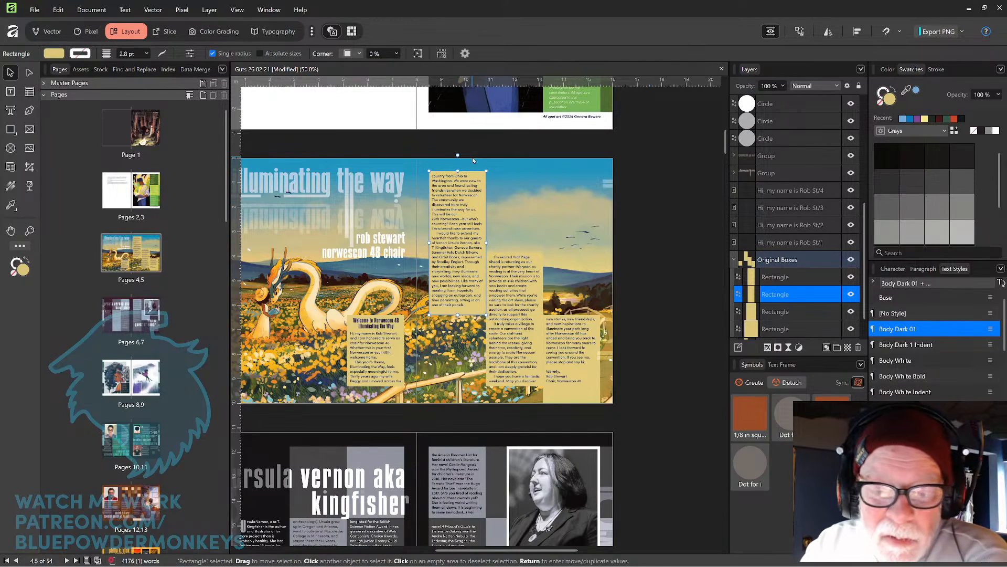
{"action": "left_click", "coordinate": [800, 311]}
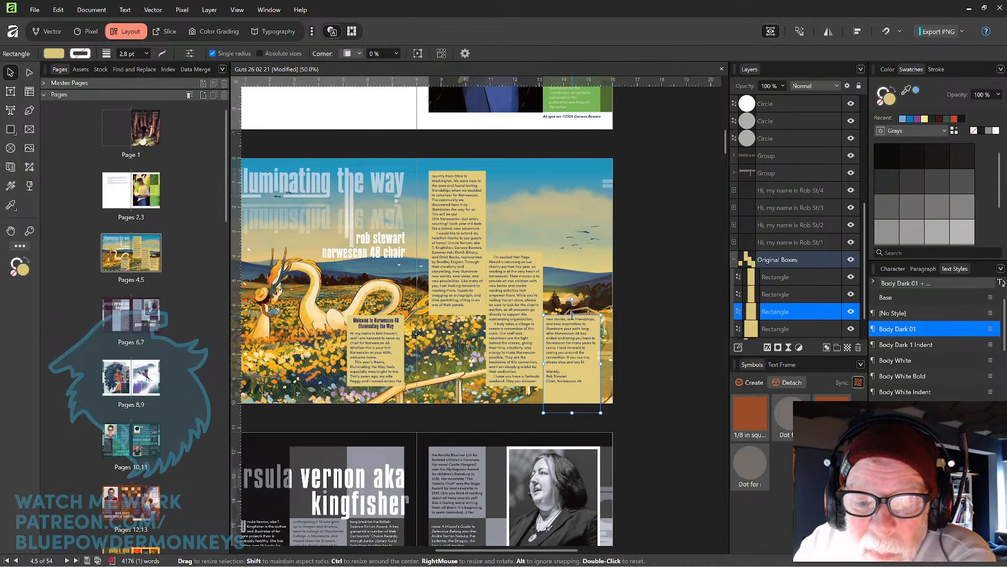
{"action": "left_click_drag", "start_coordinate": [572, 311], "coordinate": [572, 312]}
{"action": "left_click", "coordinate": [640, 282]}
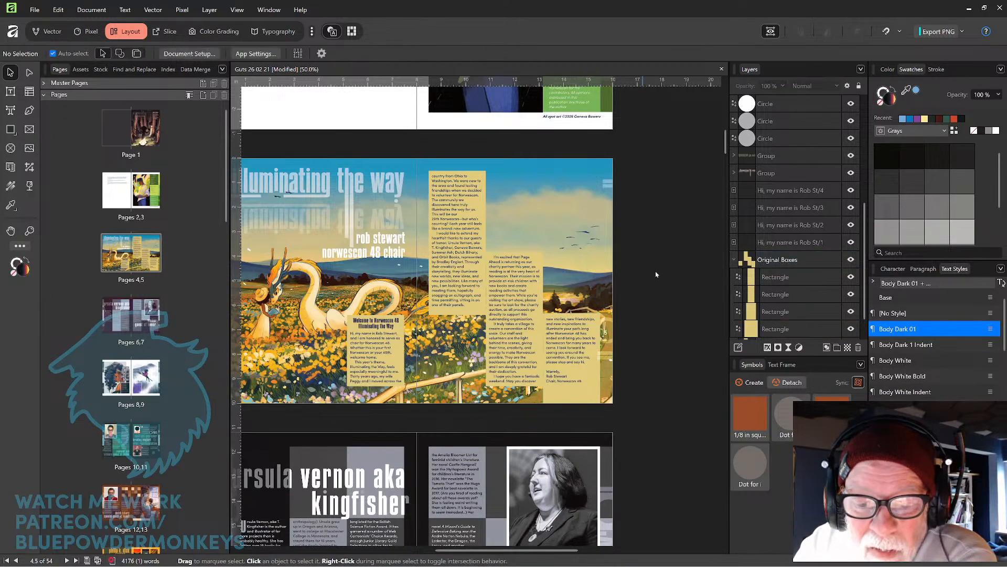
Delete the Text Background Box layer.
{"action": "scroll", "coordinate": [865, 273], "scroll_direction": "down", "scroll_amount": 2}
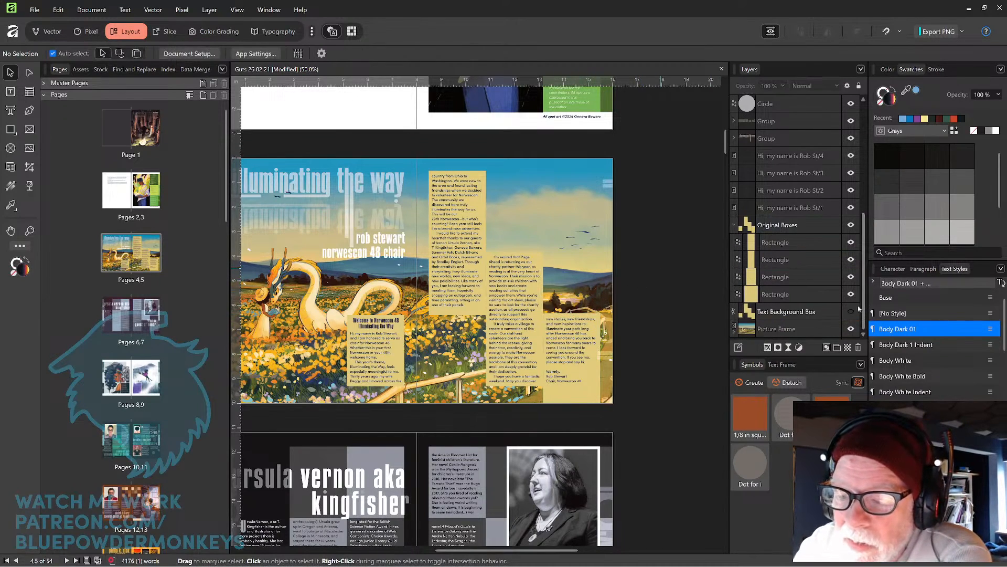
{"action": "left_click", "coordinate": [832, 311]}
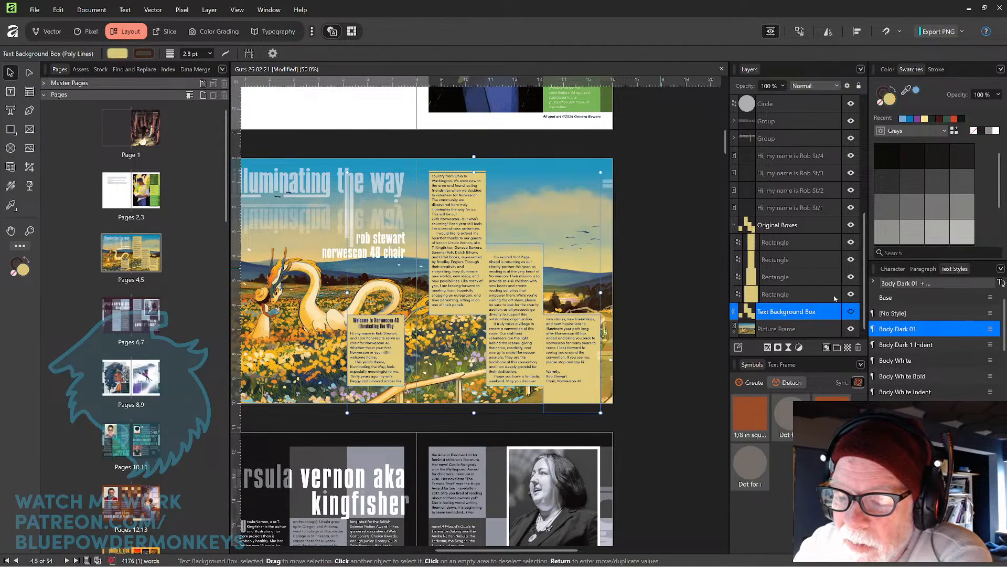
{"action": "left_click", "coordinate": [858, 347]}
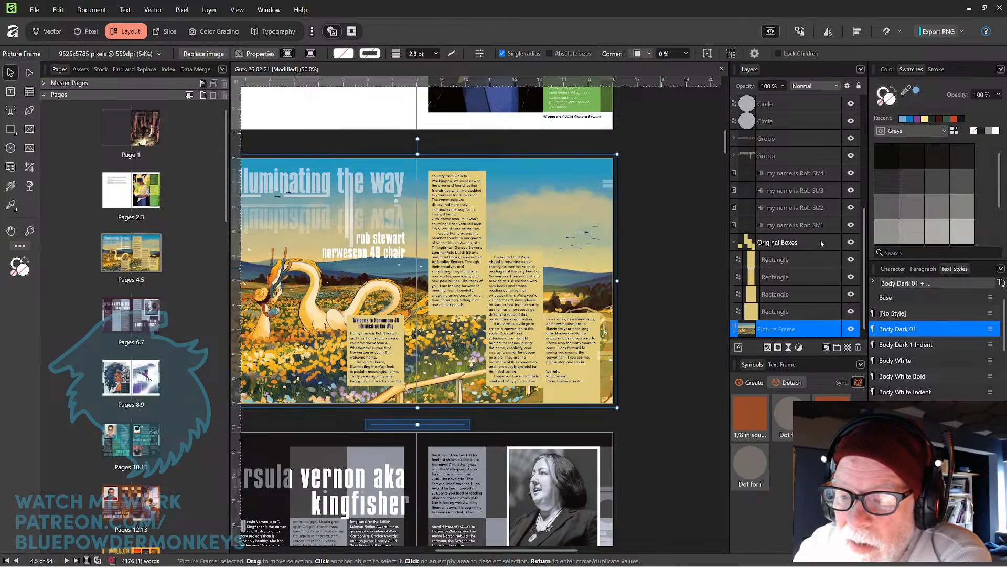
Duplicate the Original Boxes group and rename the copy Text Boxes.
{"action": "left_click", "coordinate": [826, 244]}
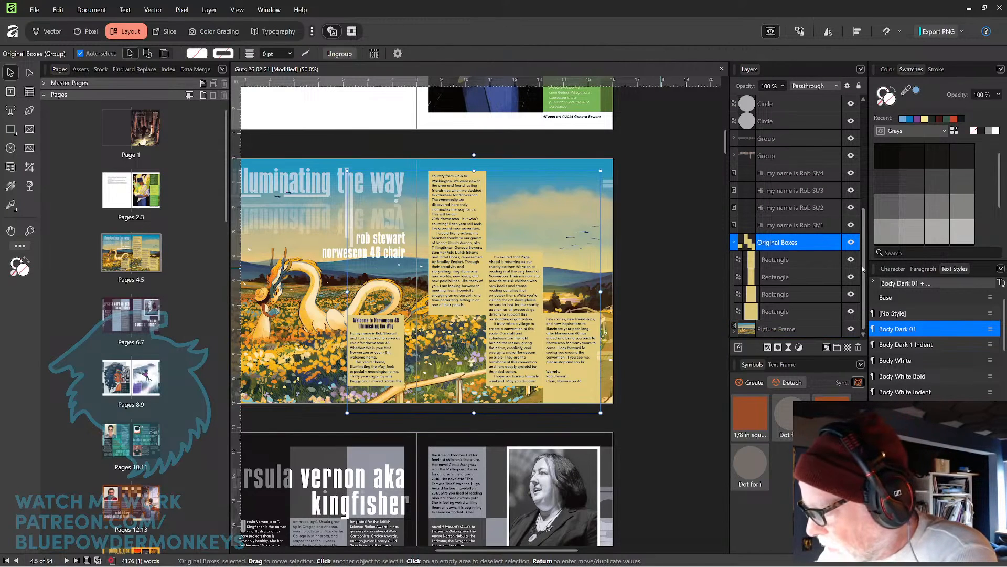
{"action": "key", "text": "ctrl+j"}
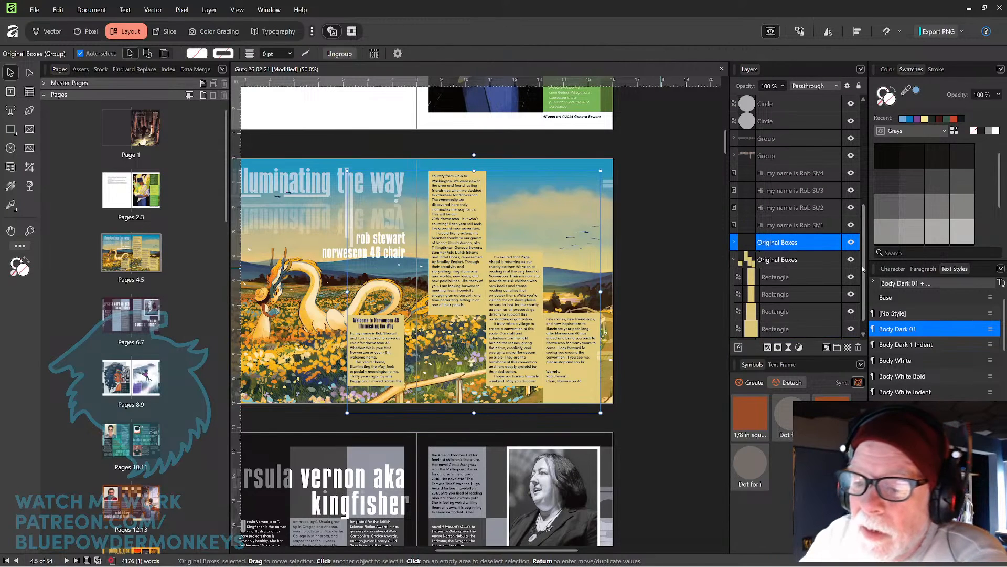
{"action": "double_click", "coordinate": [779, 242]}
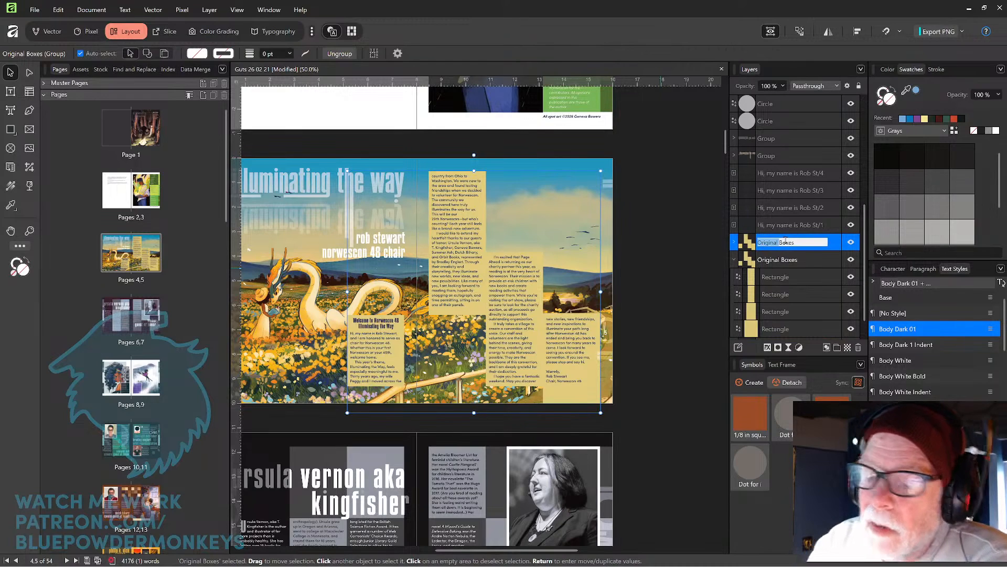
{"action": "type", "text": "Box"}
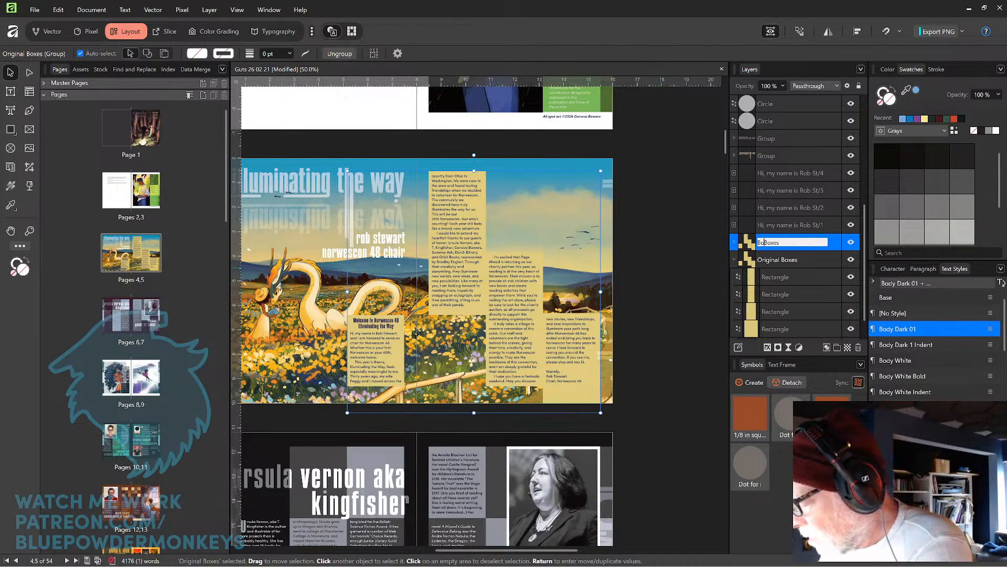
{"action": "type", "text": " Outline"}
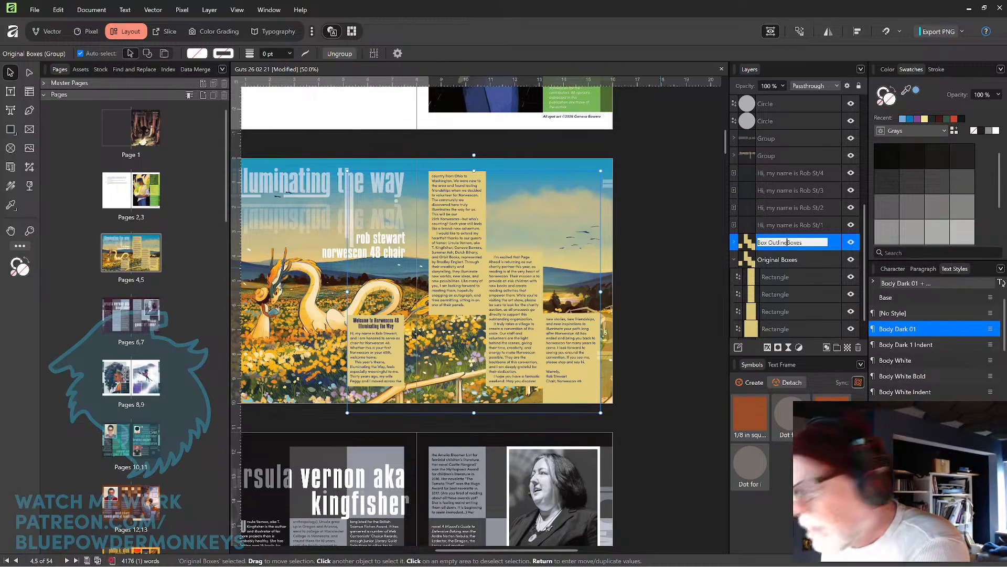
{"action": "key", "text": "Delete"}
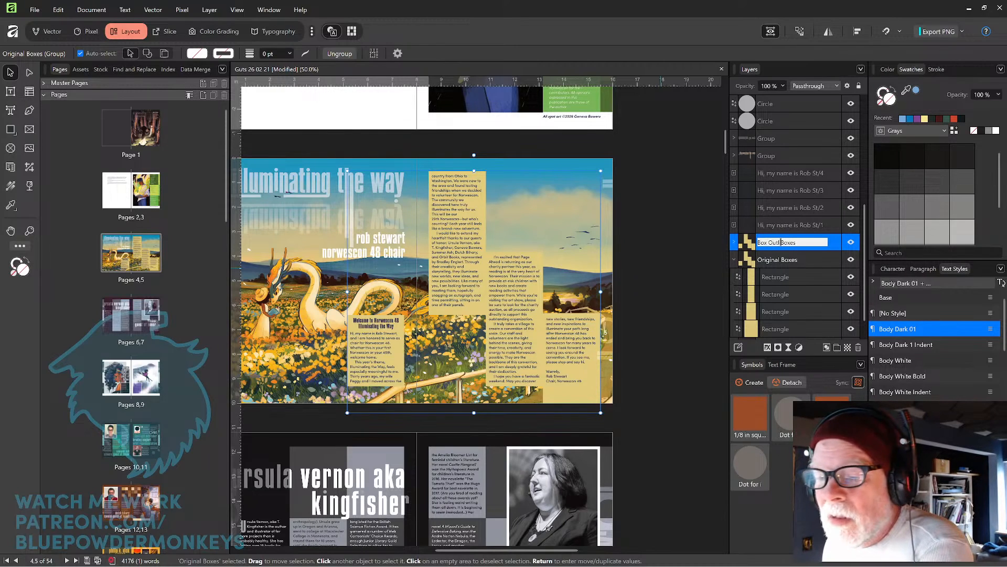
{"action": "key", "text": "Delete"}
{"action": "key", "text": "Delete"}
{"action": "key", "text": "Delete"}
{"action": "key", "text": "Delete"}
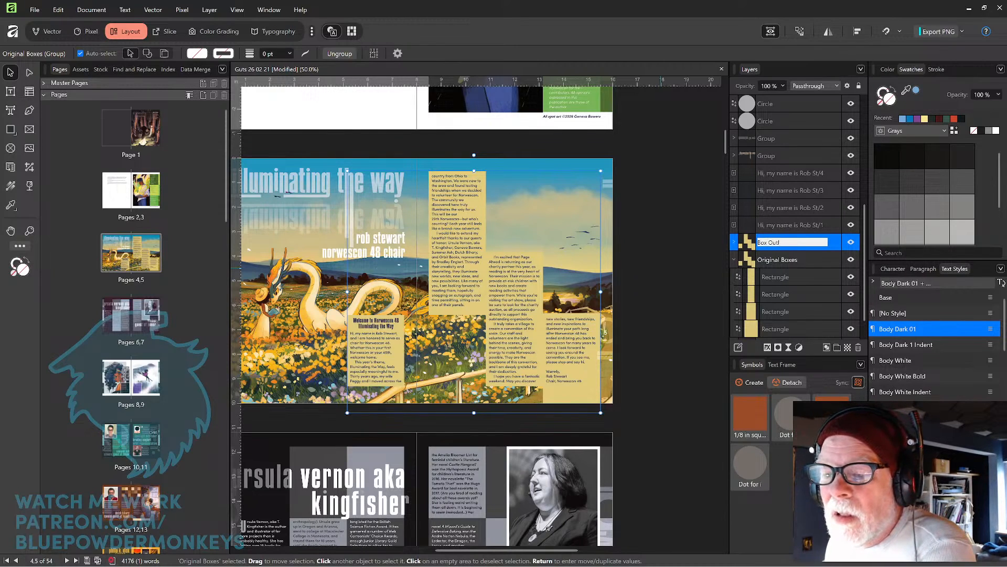
{"action": "key", "text": "BackSpace"}
{"action": "key", "text": "BackSpace"}
{"action": "key", "text": "BackSpace"}
{"action": "key", "text": "BackSpace"}
{"action": "key", "text": "BackSpace"}
{"action": "key", "text": "BackSpace"}
{"action": "key", "text": "BackSpace"}
{"action": "key", "text": "BackSpace"}
{"action": "type", "text": "Te"}
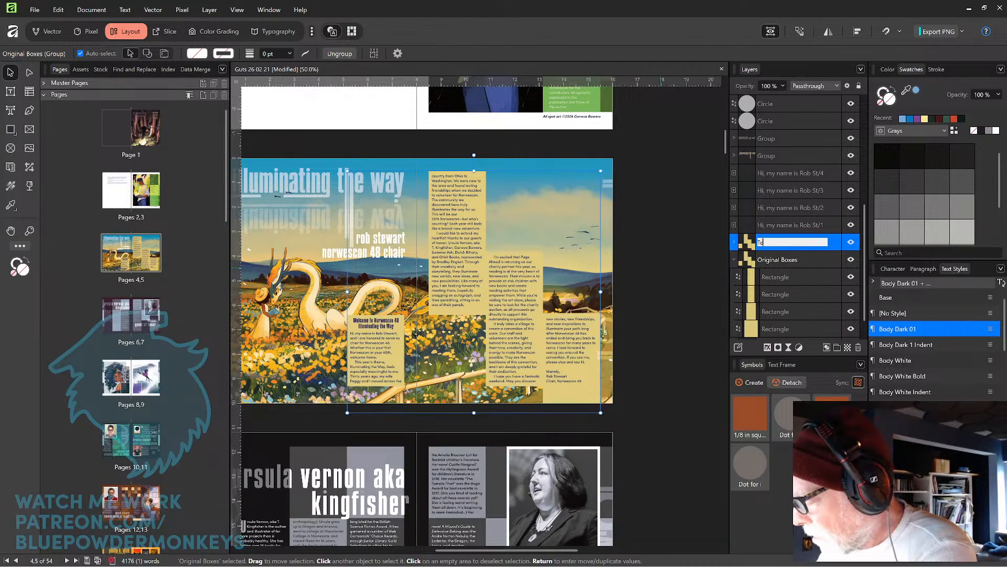
{"action": "type", "text": "xt Boxes"}
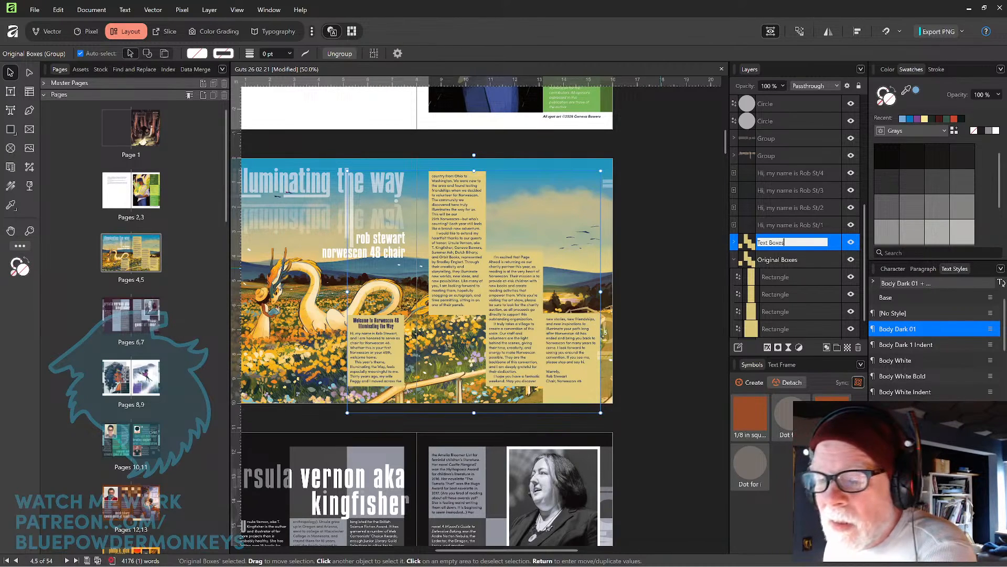
{"action": "key", "text": "Return"}
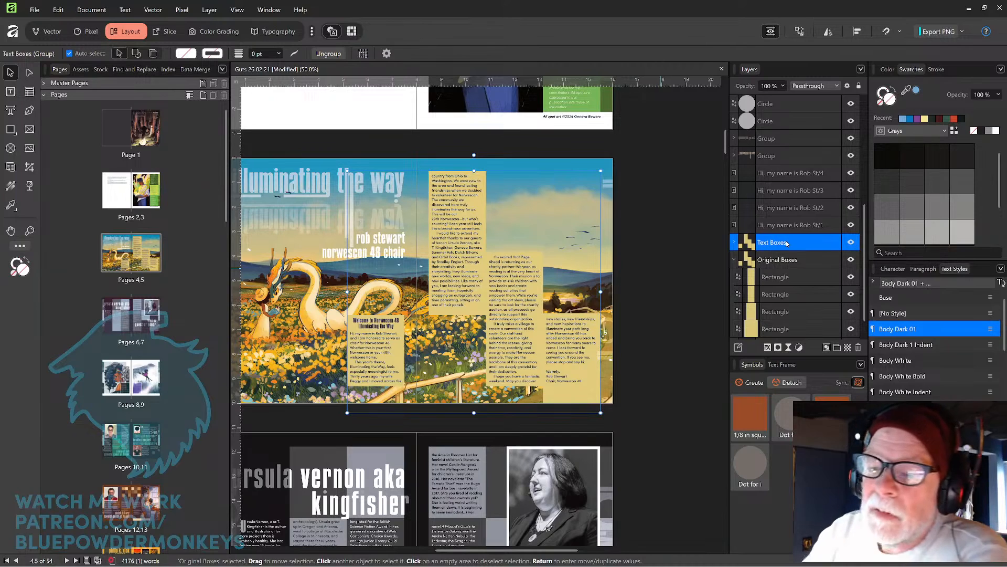
Combine the Text Boxes group's rectangles into a single shape with an Add boolean operation.
{"action": "left_click", "coordinate": [733, 261]}
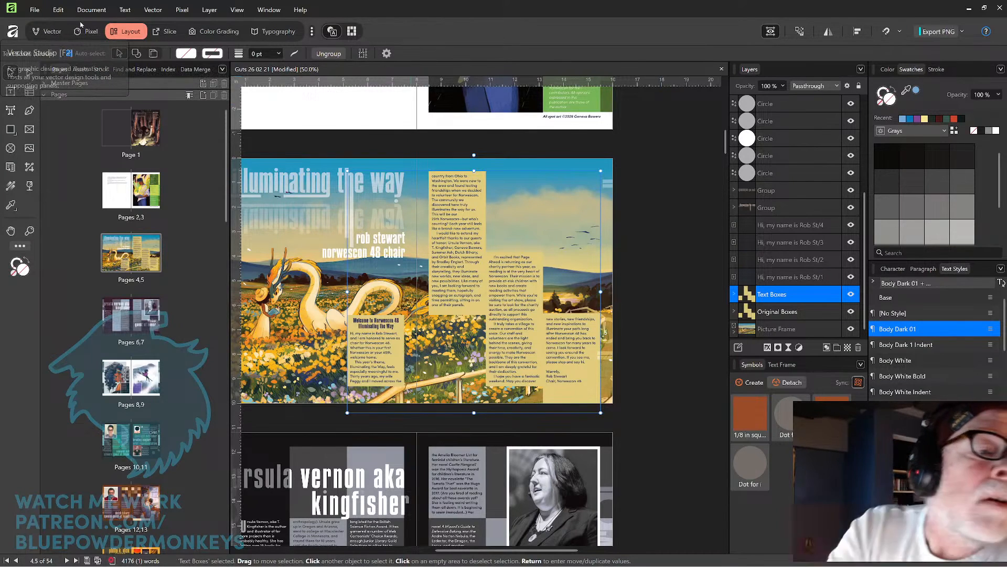
{"action": "key", "text": "F2"}
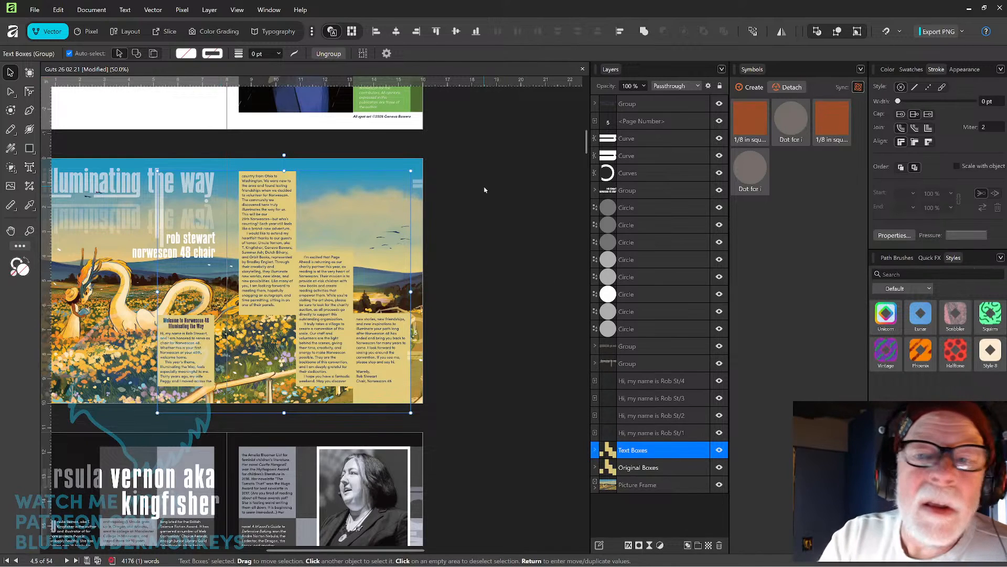
{"action": "left_click", "coordinate": [644, 31]}
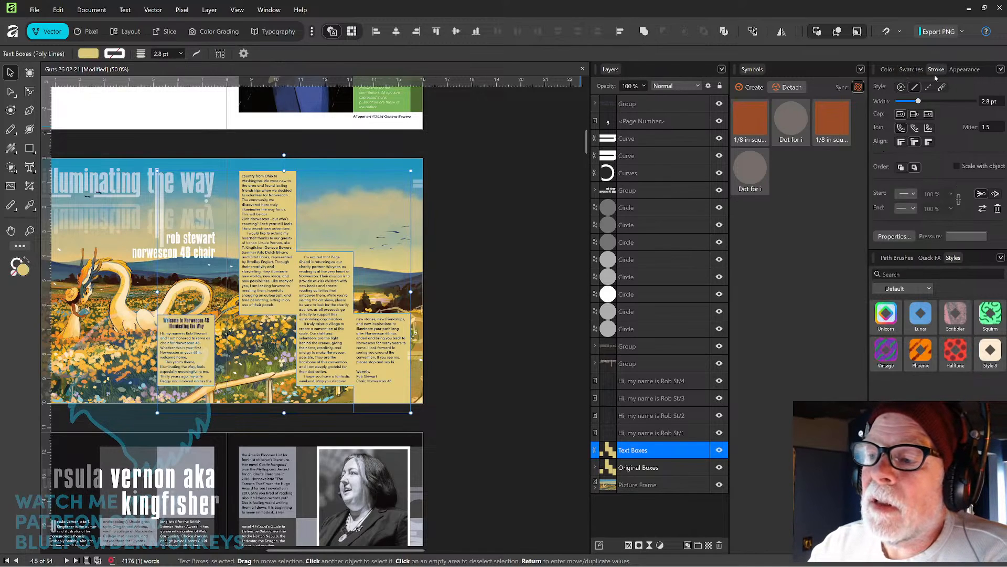
Give the combined shape a dark red stroke from the recent swatches and align the stroke outside.
{"action": "left_click", "coordinate": [911, 69]}
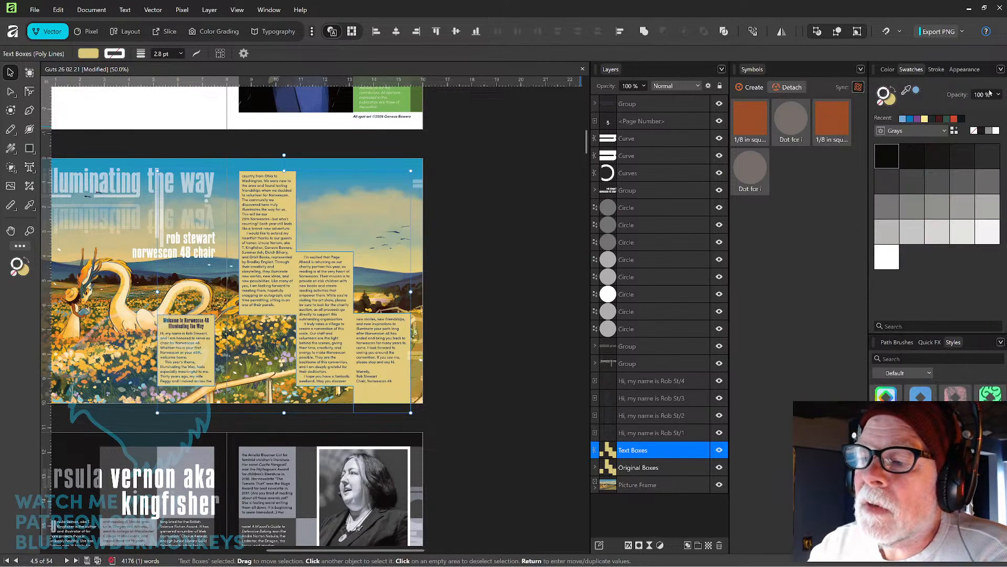
{"action": "left_click", "coordinate": [940, 120]}
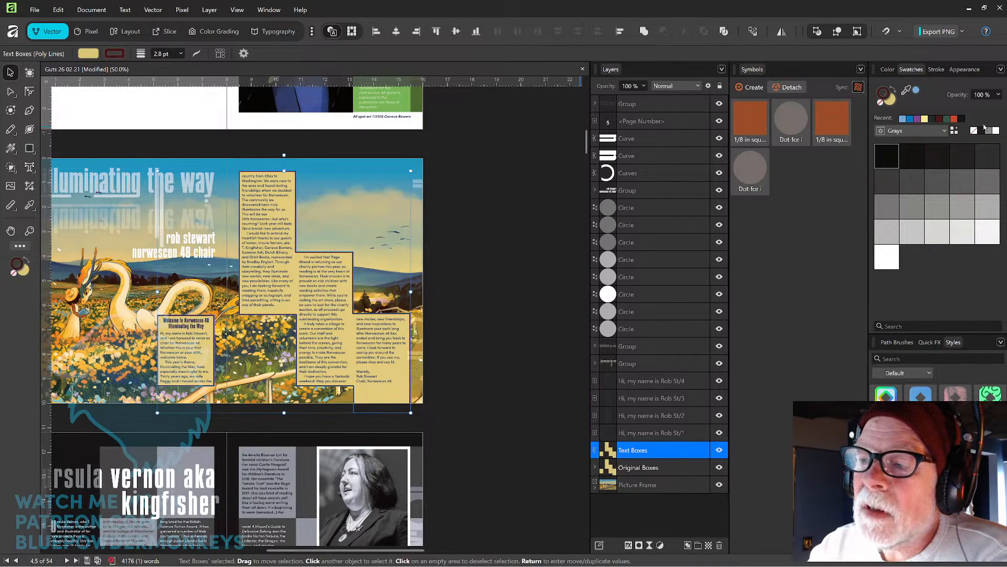
{"action": "left_click", "coordinate": [936, 69]}
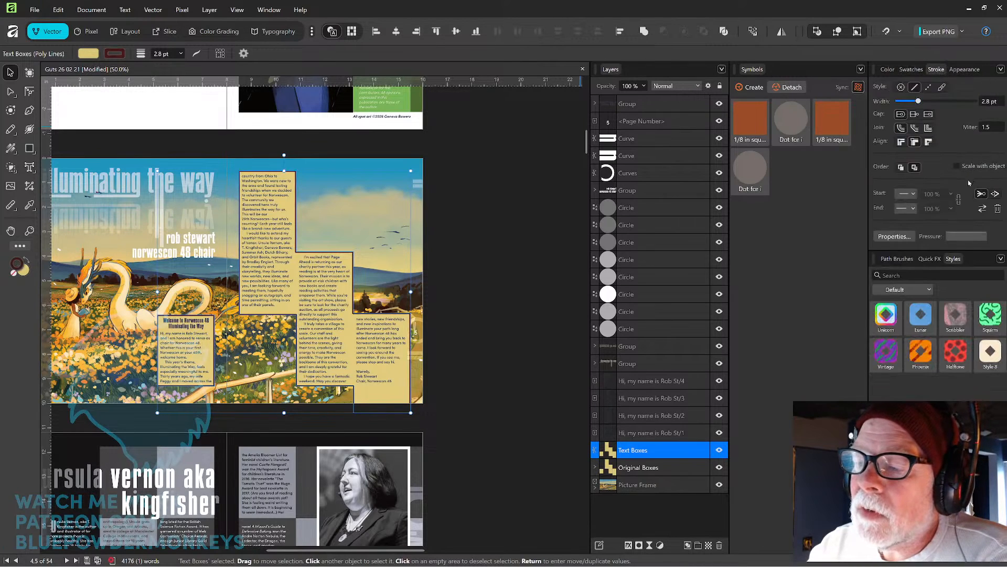
{"action": "left_click", "coordinate": [929, 142]}
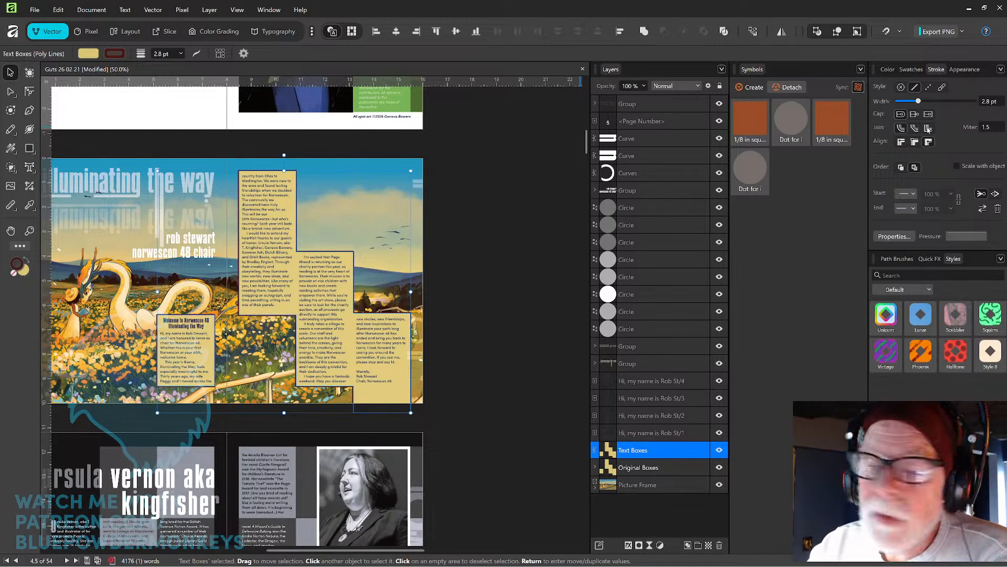
Deselect everything and save the document.
{"action": "left_click", "coordinate": [493, 261]}
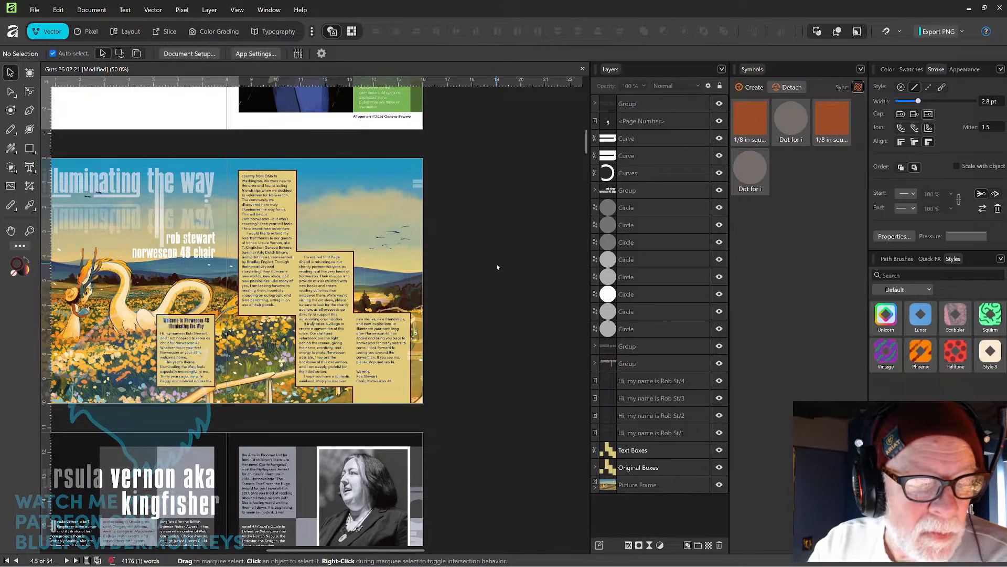
{"action": "key", "text": "ctrl+s"}
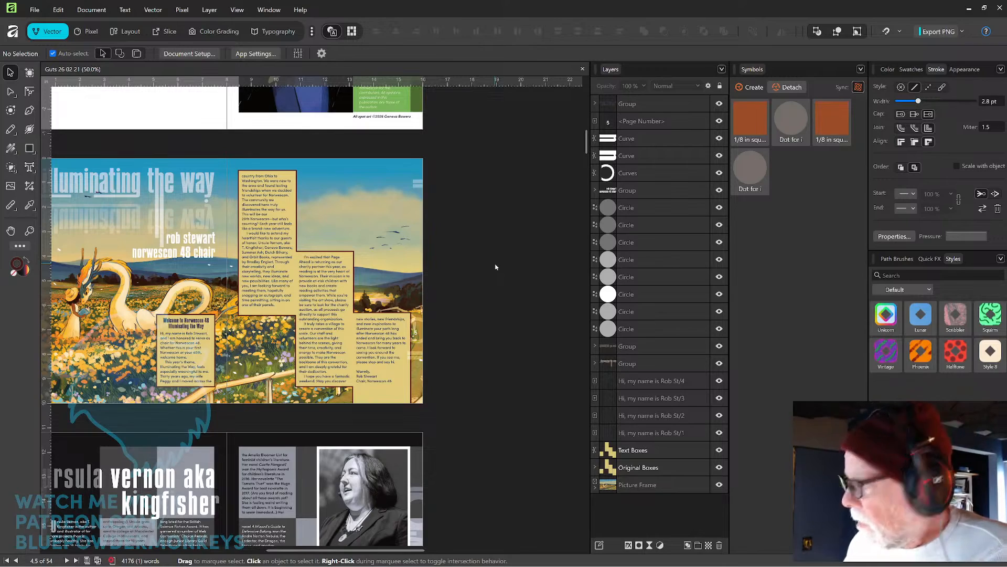
Zoom out and scroll down through the later spreads of the program book to review them.
{"action": "key", "text": "ctrl+minus"}
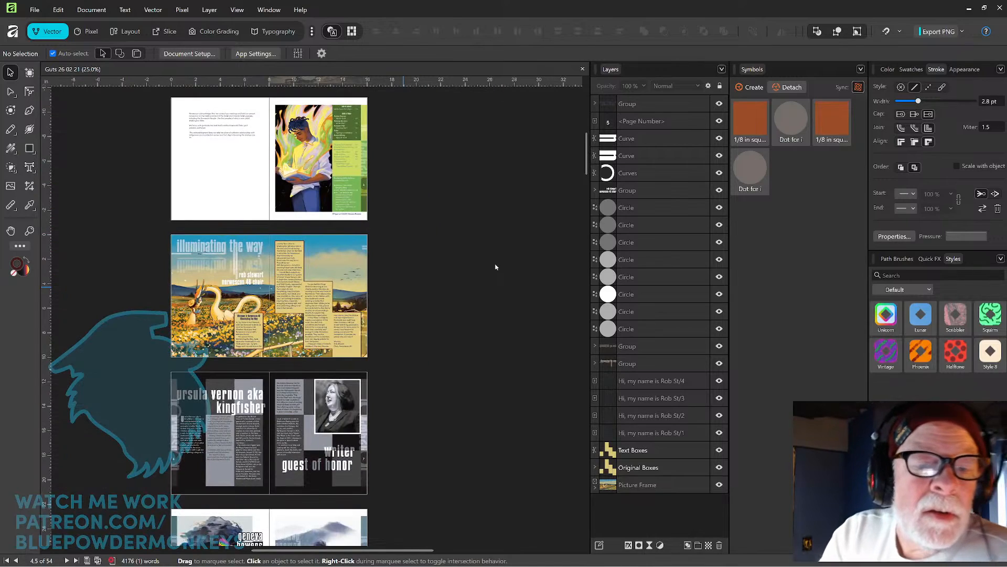
{"action": "mouse_move", "coordinate": [457, 227]}
{"action": "left_mouse_down"}
{"action": "mouse_move", "coordinate": [449, 339]}
{"action": "mouse_move", "coordinate": [463, 237]}
{"action": "left_mouse_up"}
{"action": "mouse_move", "coordinate": [463, 292]}
{"action": "left_mouse_down"}
{"action": "mouse_move", "coordinate": [480, 211]}
{"action": "mouse_move", "coordinate": [483, 276]}
{"action": "mouse_move", "coordinate": [484, 254]}
{"action": "left_mouse_up"}
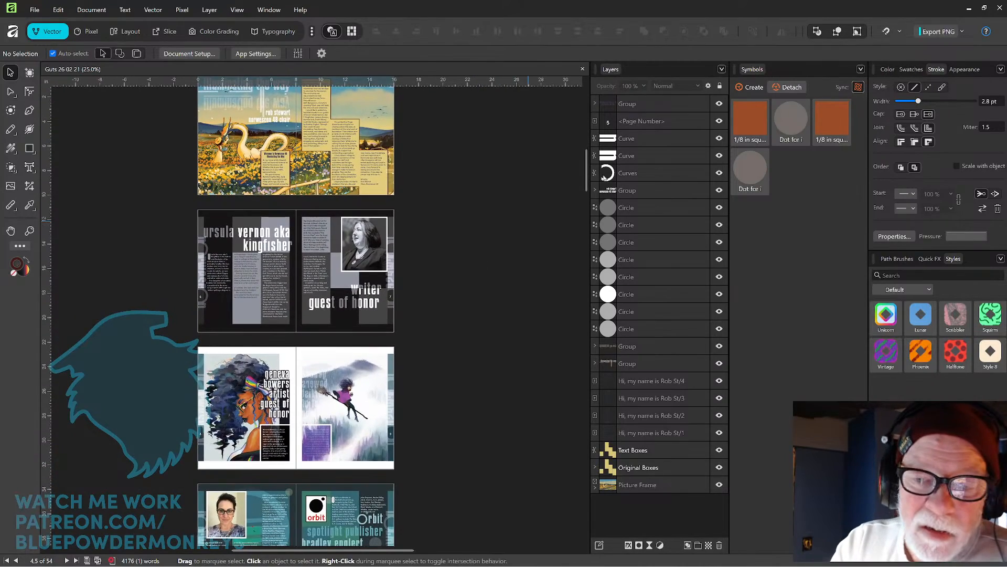
{"action": "left_click_drag", "start_coordinate": [585, 183], "coordinate": [569, 260]}
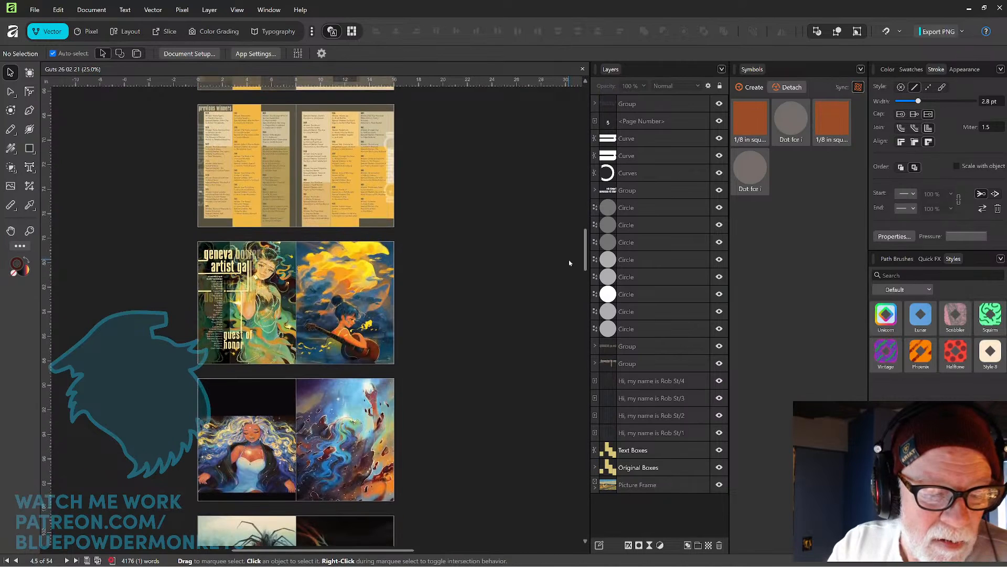
{"action": "left_click_drag", "start_coordinate": [570, 263], "coordinate": [554, 466]}
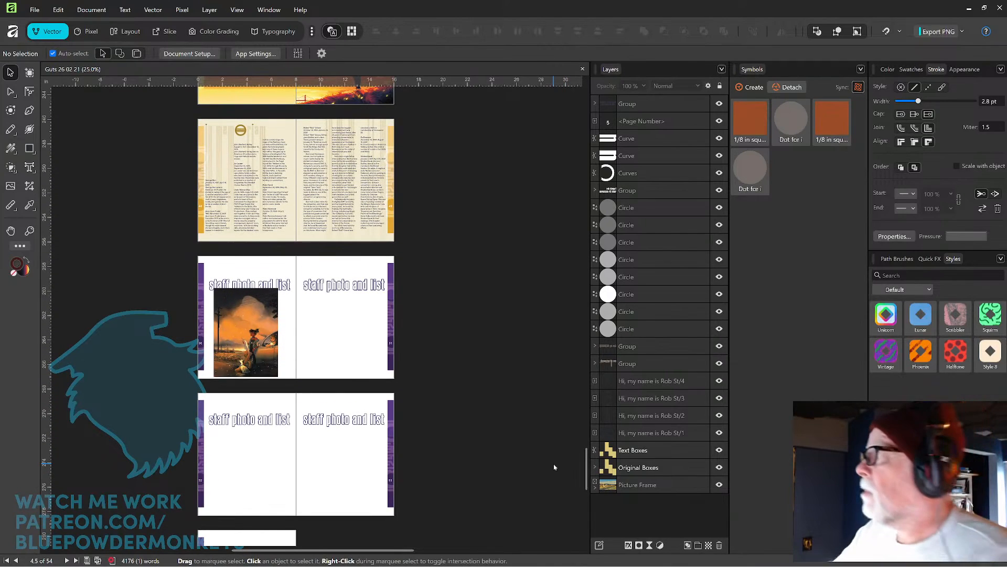
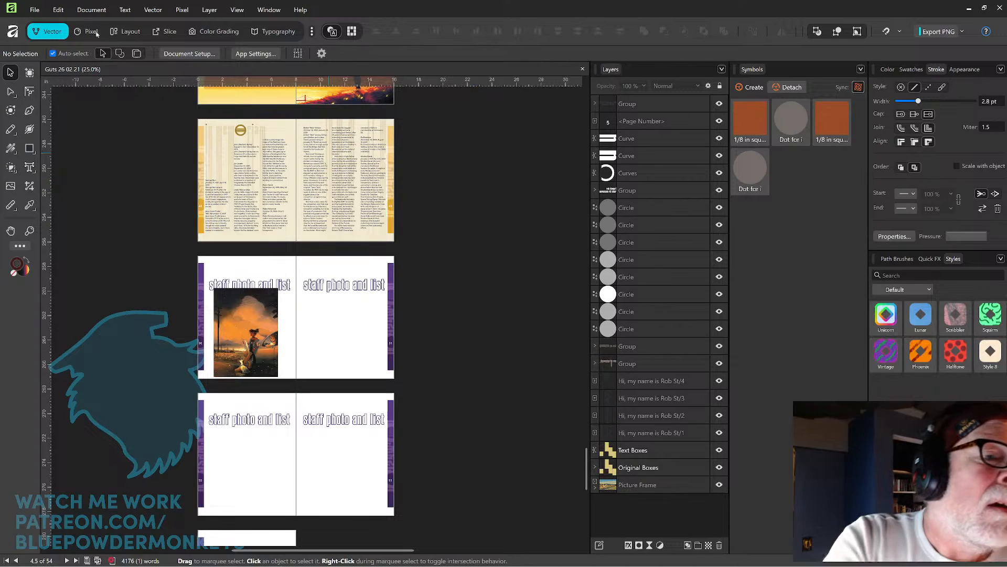
{"action": "left_click", "coordinate": [35, 9]}
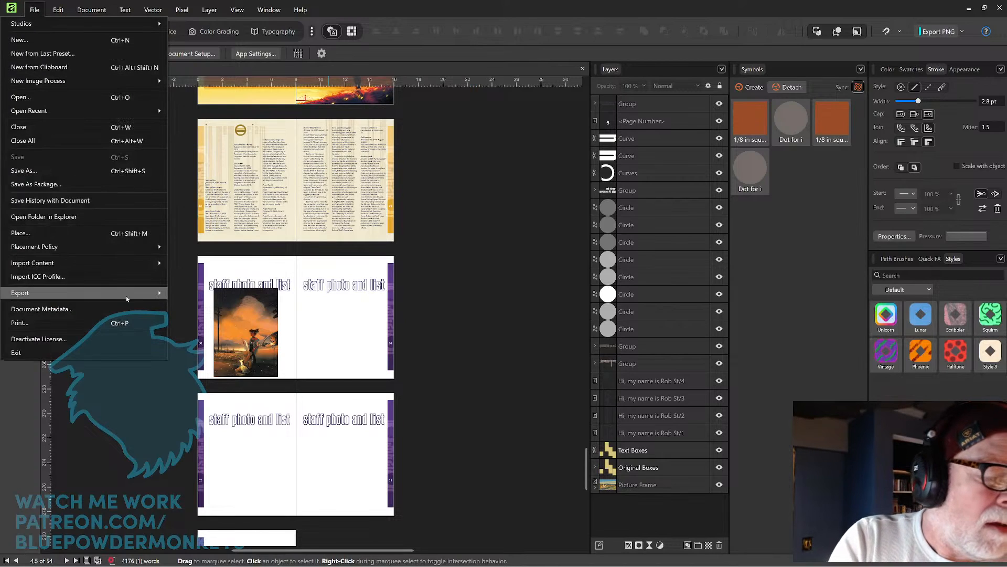
{"action": "mouse_move", "coordinate": [127, 297]}
{"action": "left_click", "coordinate": [232, 294]}
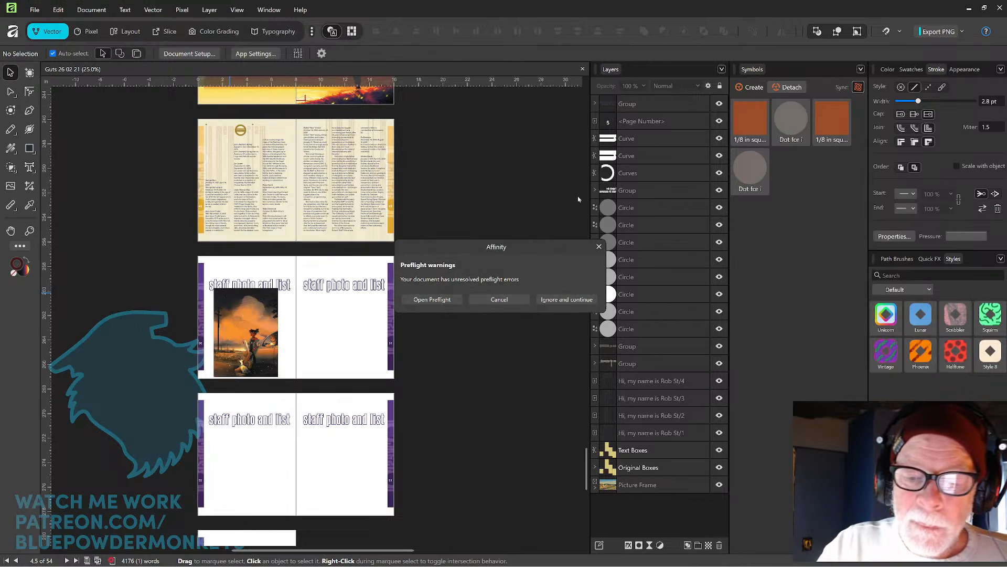
{"action": "left_click", "coordinate": [500, 299]}
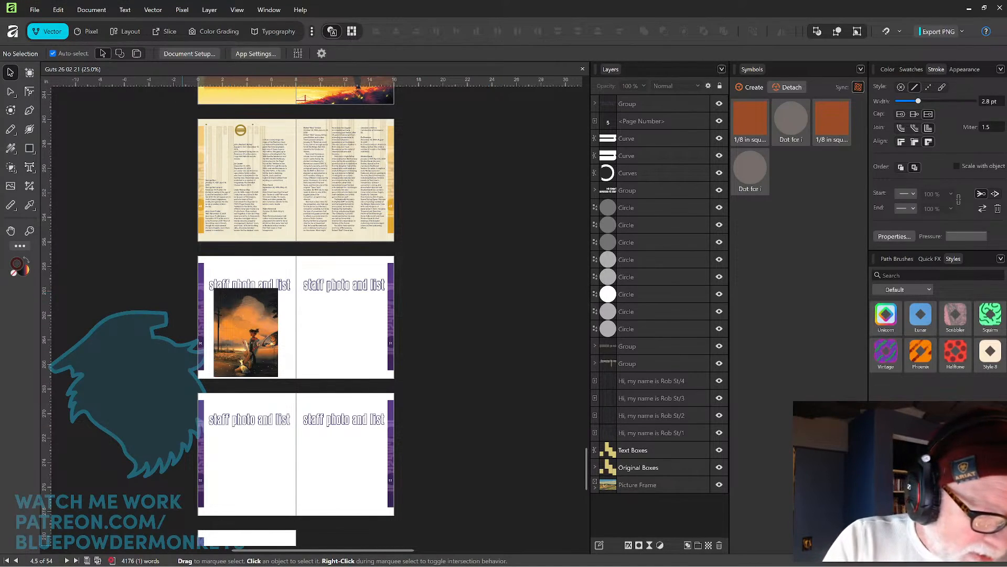
Review the document's word statistics and open the preflight warnings list to scan its entries.
{"action": "left_click", "coordinate": [143, 561]}
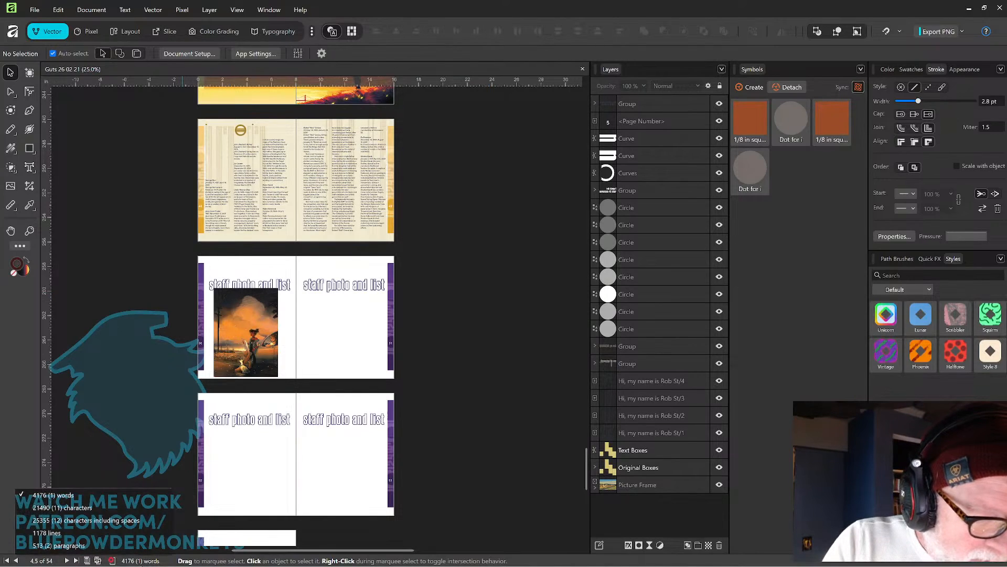
{"action": "left_click", "coordinate": [114, 561]}
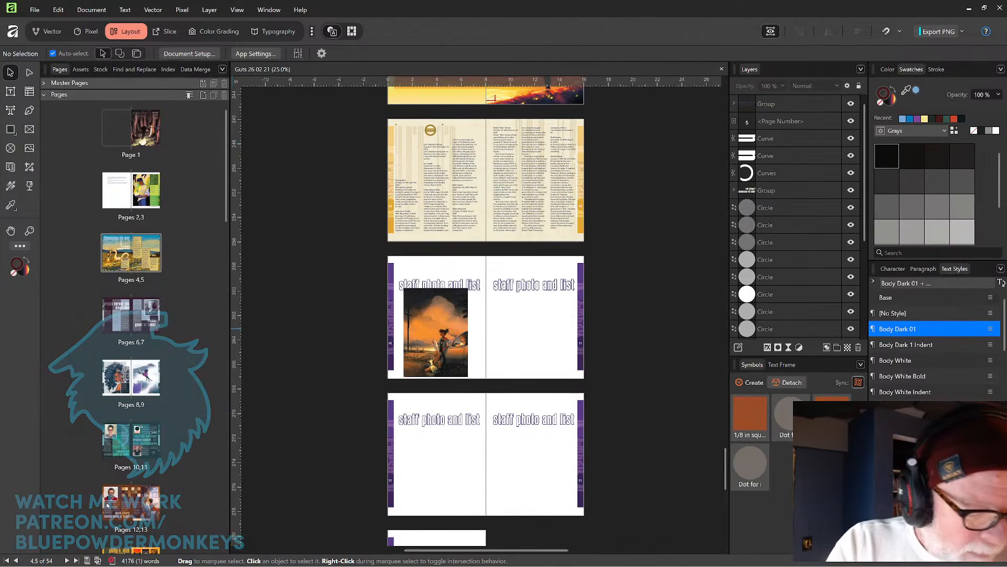
{"action": "mouse_move", "coordinate": [112, 562]}
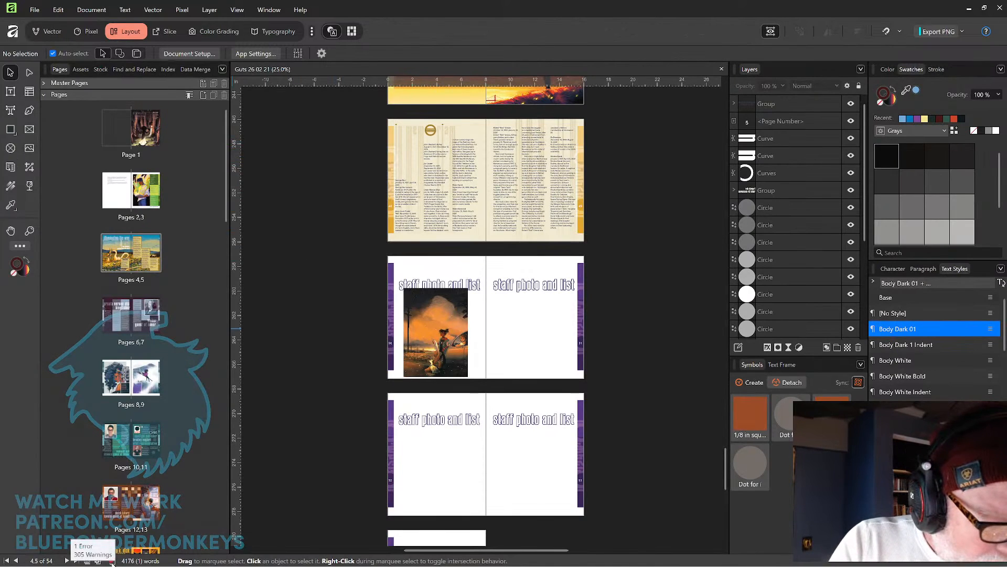
{"action": "left_click", "coordinate": [111, 562]}
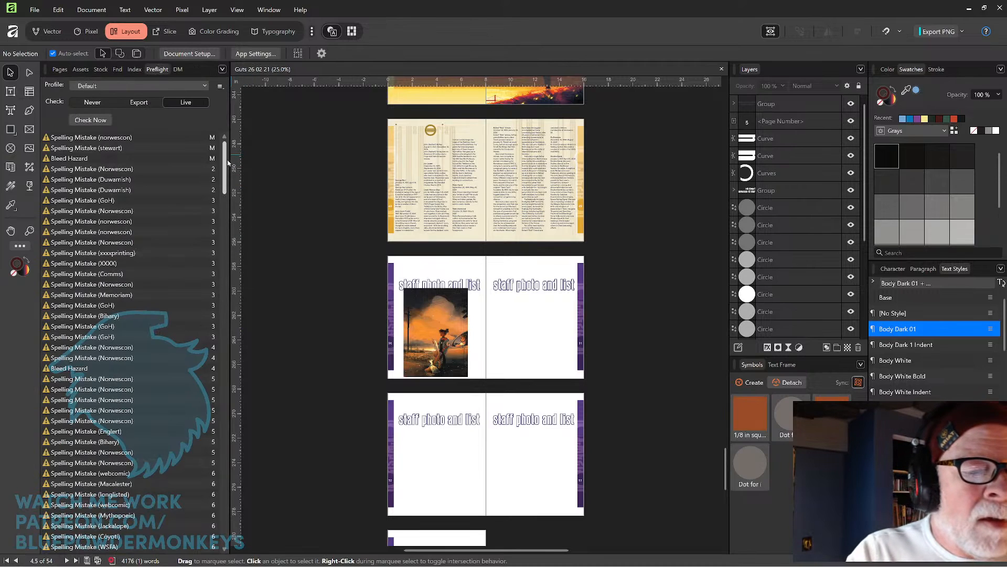
{"action": "left_click_drag", "start_coordinate": [226, 163], "coordinate": [223, 258]}
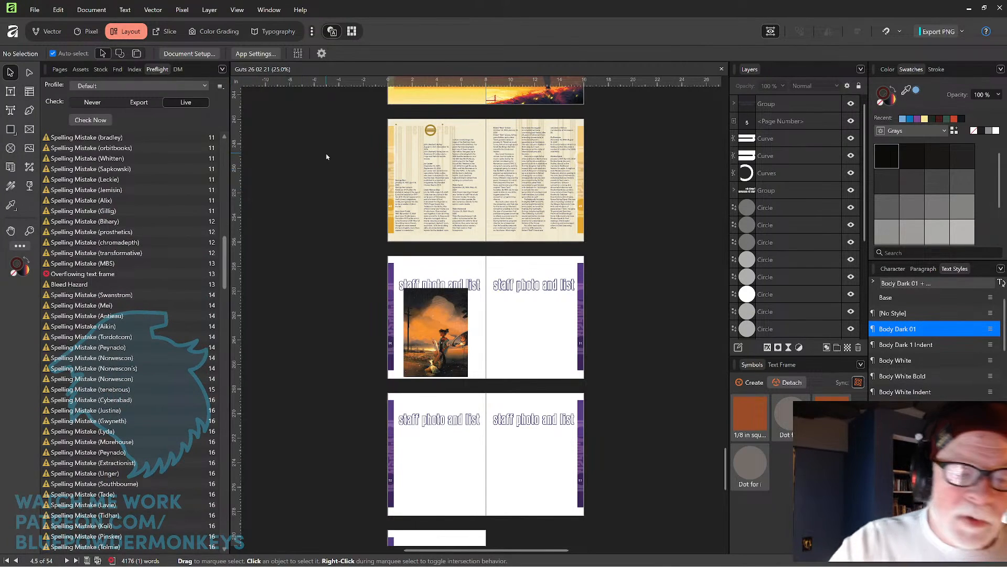
Scroll to the Dutch Bihary special guest of honor spread and inspect its body text frames.
{"action": "left_click", "coordinate": [698, 375]}
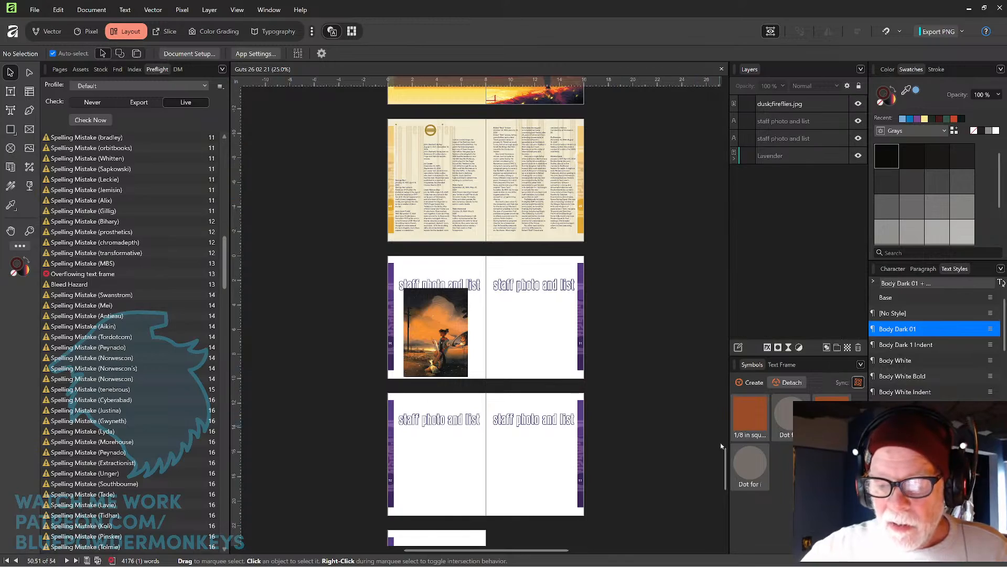
{"action": "left_click_drag", "start_coordinate": [725, 453], "coordinate": [710, 203]}
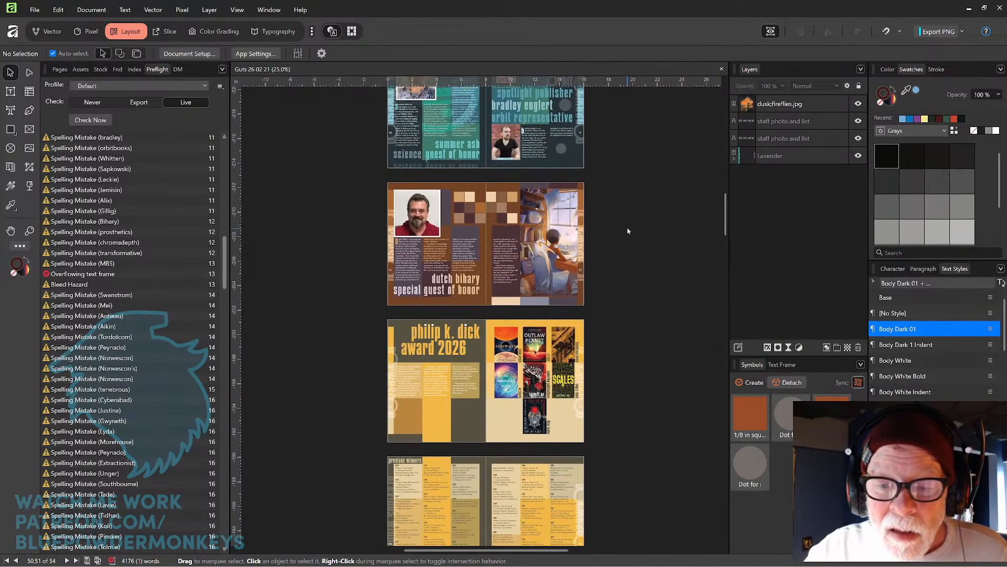
{"action": "scroll", "coordinate": [628, 220], "scroll_direction": "up", "scroll_amount": 4}
{"action": "left_click_drag", "start_coordinate": [564, 274], "coordinate": [684, 238]}
{"action": "left_click_drag", "start_coordinate": [461, 254], "coordinate": [501, 258]}
{"action": "left_click", "coordinate": [500, 258]}
{"action": "left_click_drag", "start_coordinate": [499, 310], "coordinate": [500, 309]}
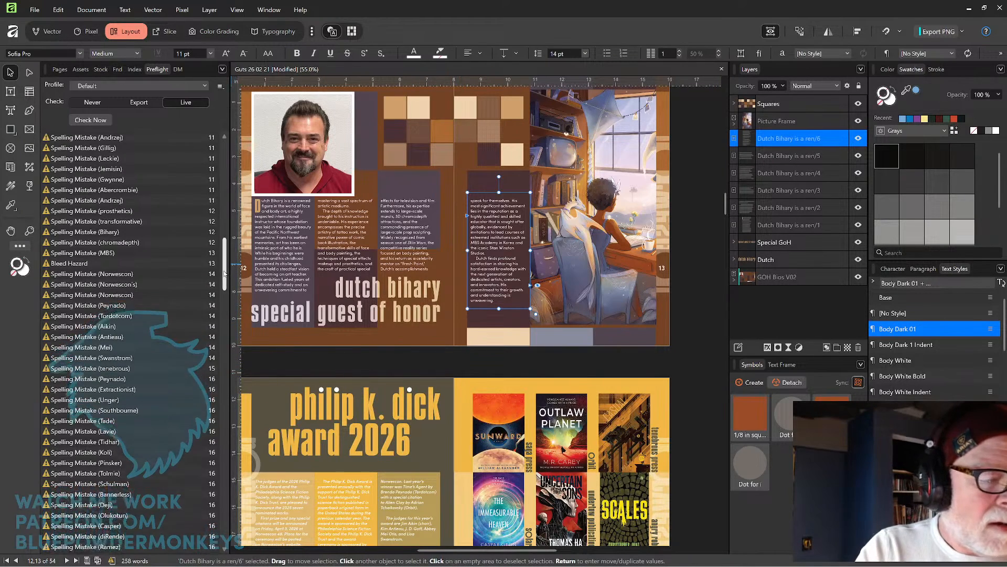
Browse the preflight warnings and jump to a flagged item on the Dutch Bihary spread.
{"action": "scroll", "coordinate": [224, 274], "scroll_direction": "down", "scroll_amount": 1}
{"action": "left_click_drag", "start_coordinate": [224, 273], "coordinate": [224, 319]}
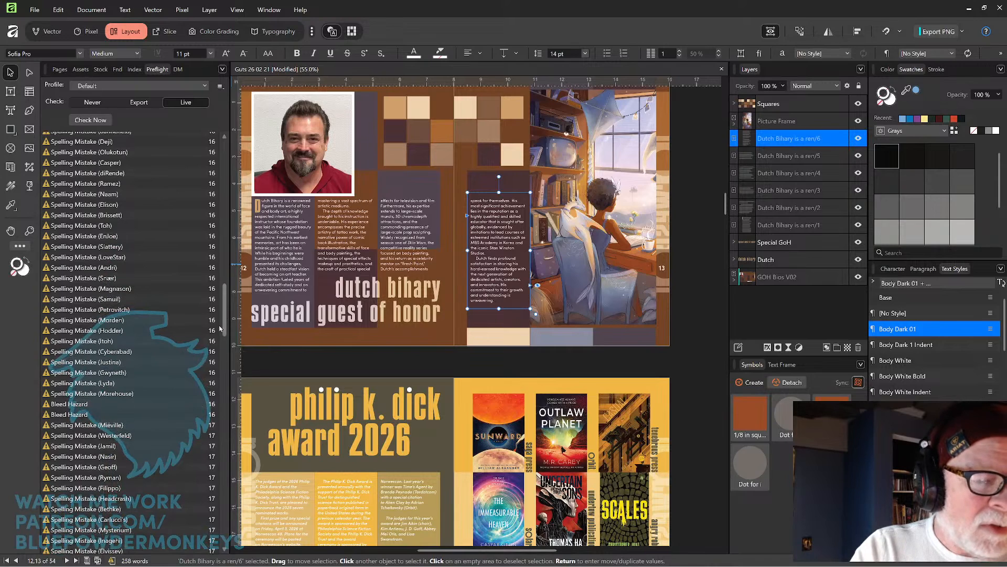
{"action": "left_click_drag", "start_coordinate": [225, 314], "coordinate": [231, 261]}
{"action": "scroll", "coordinate": [188, 293], "scroll_direction": "up", "scroll_amount": 4}
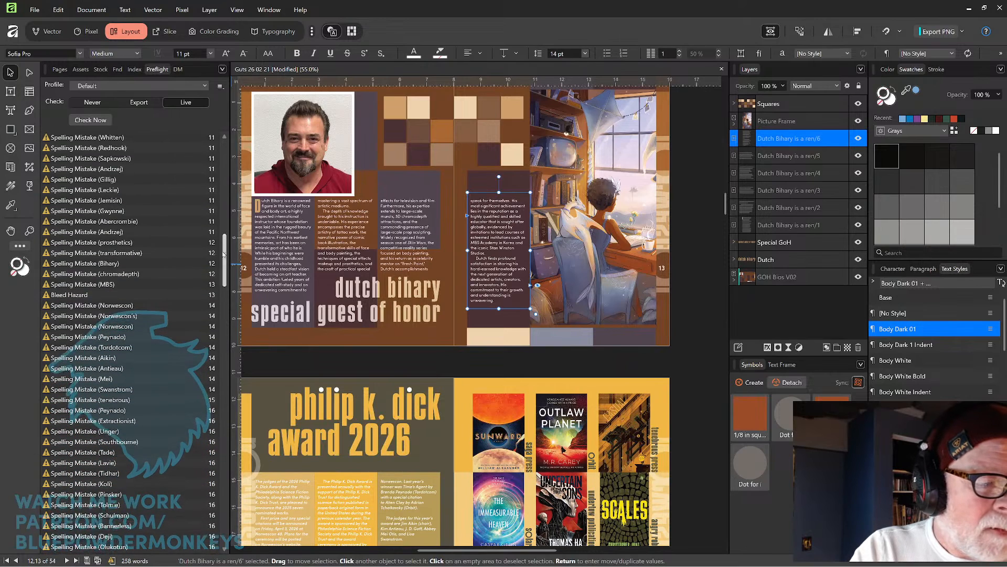
{"action": "left_click", "coordinate": [183, 295]}
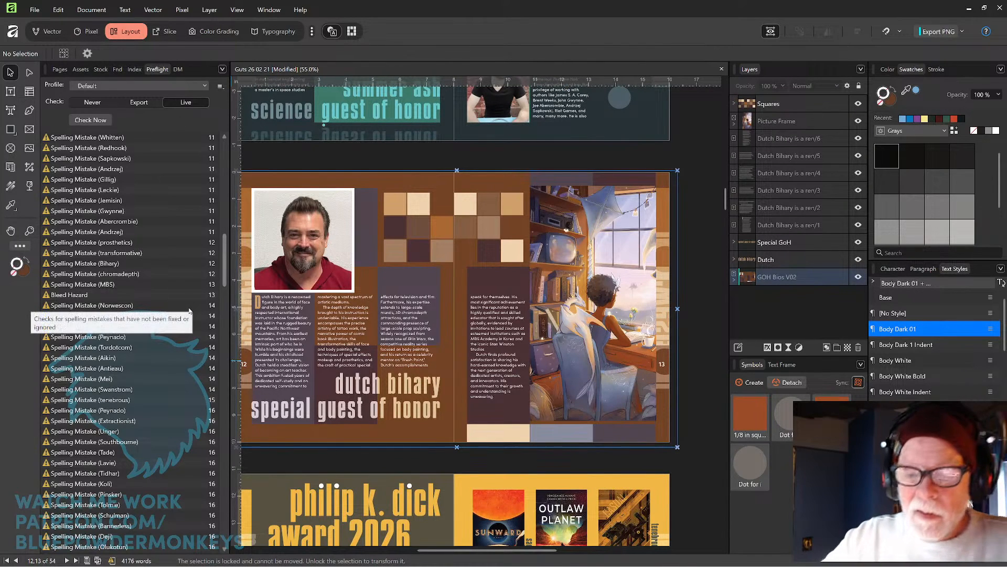
{"action": "left_click_drag", "start_coordinate": [442, 266], "coordinate": [495, 271]}
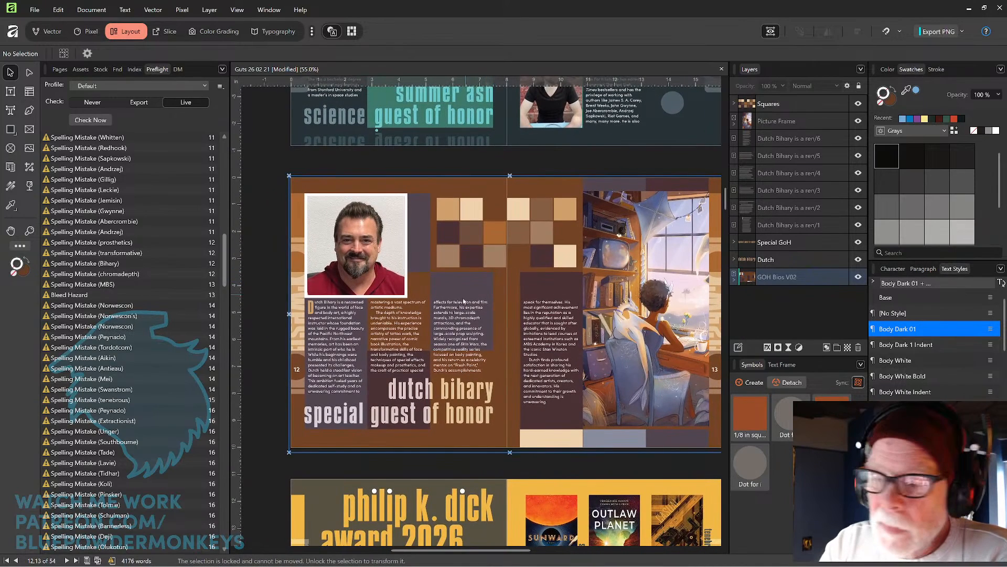
{"action": "left_click", "coordinate": [734, 280]}
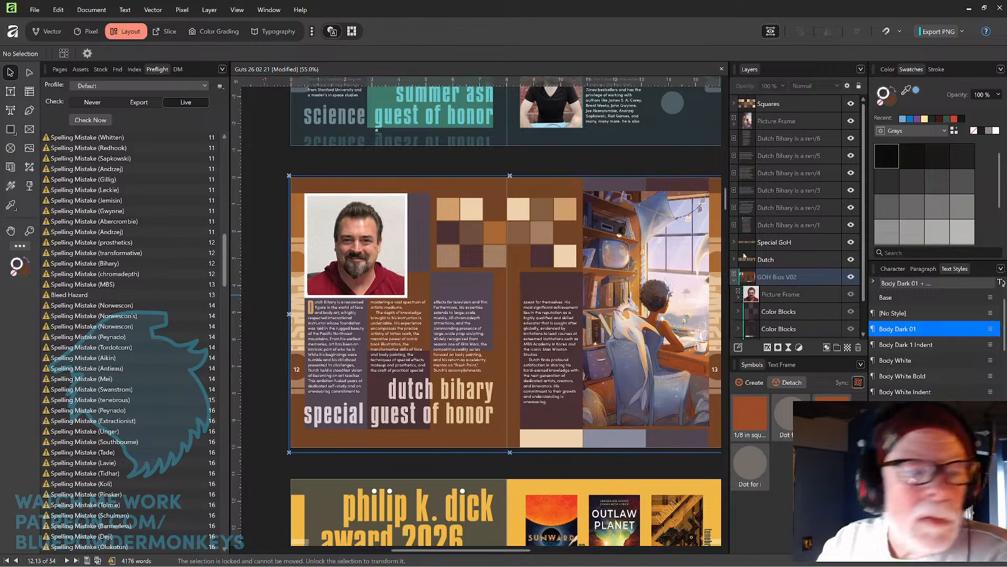
{"action": "left_click_drag", "start_coordinate": [227, 254], "coordinate": [226, 160]}
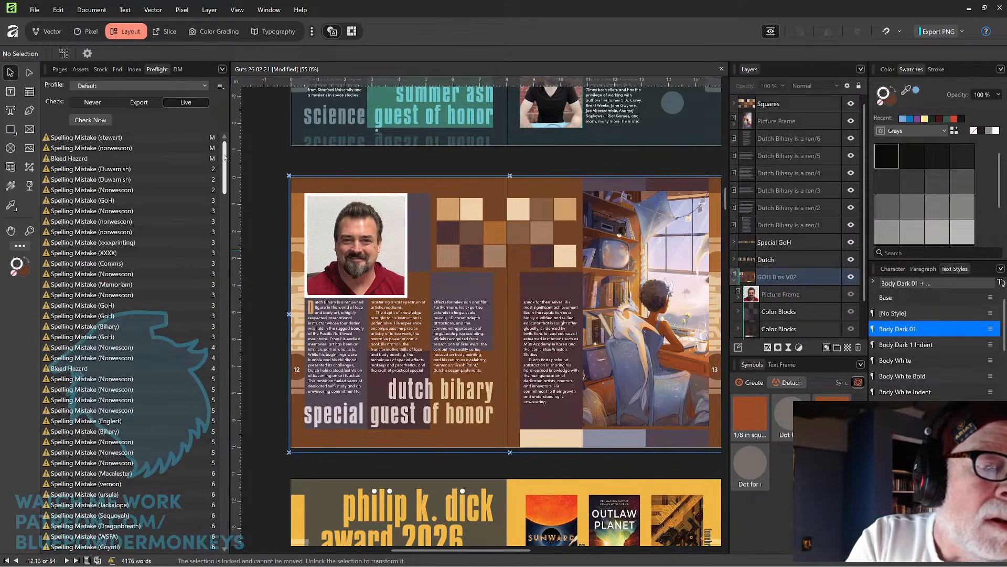
Open the GOH Bios V02 master, extend its background rectangle into the left, top and bottom bleed, and save.
{"action": "left_click", "coordinate": [59, 69]}
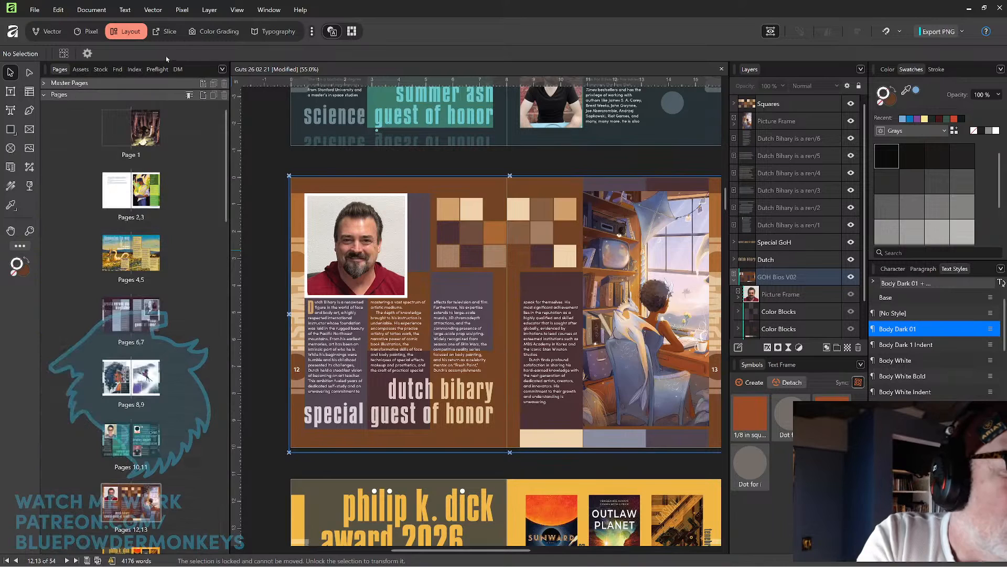
{"action": "left_click", "coordinate": [45, 84]}
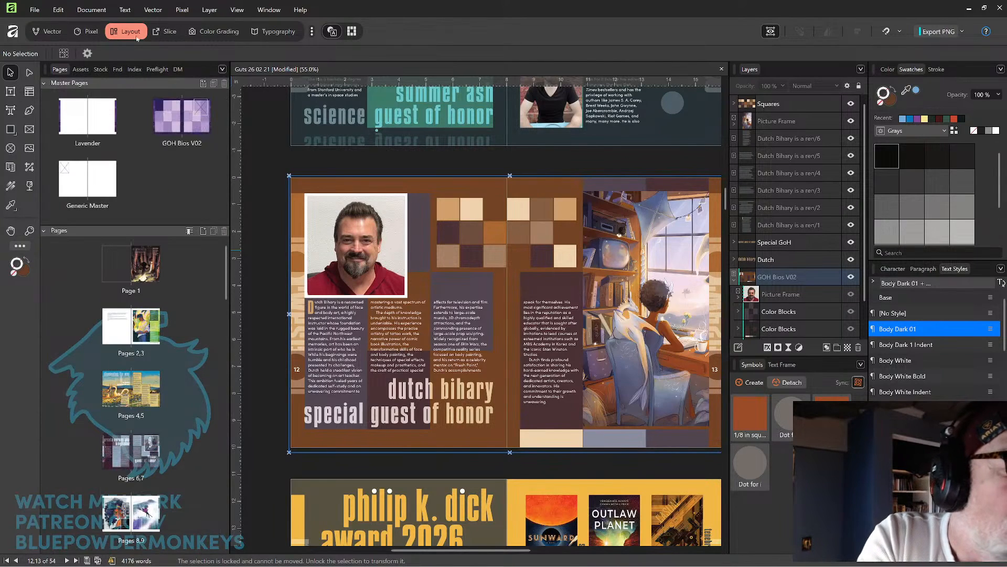
{"action": "double_click", "coordinate": [79, 119]}
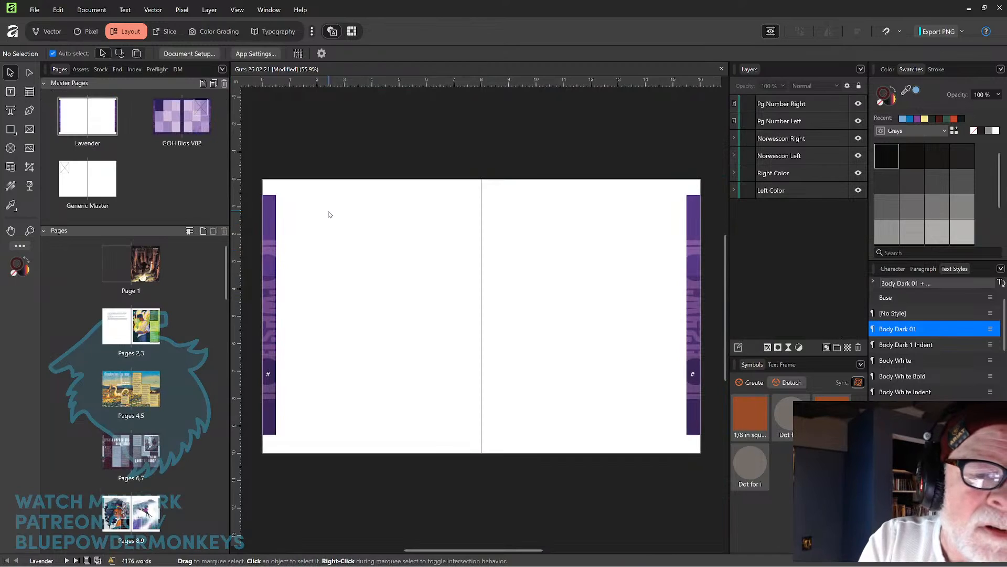
{"action": "double_click", "coordinate": [171, 128]}
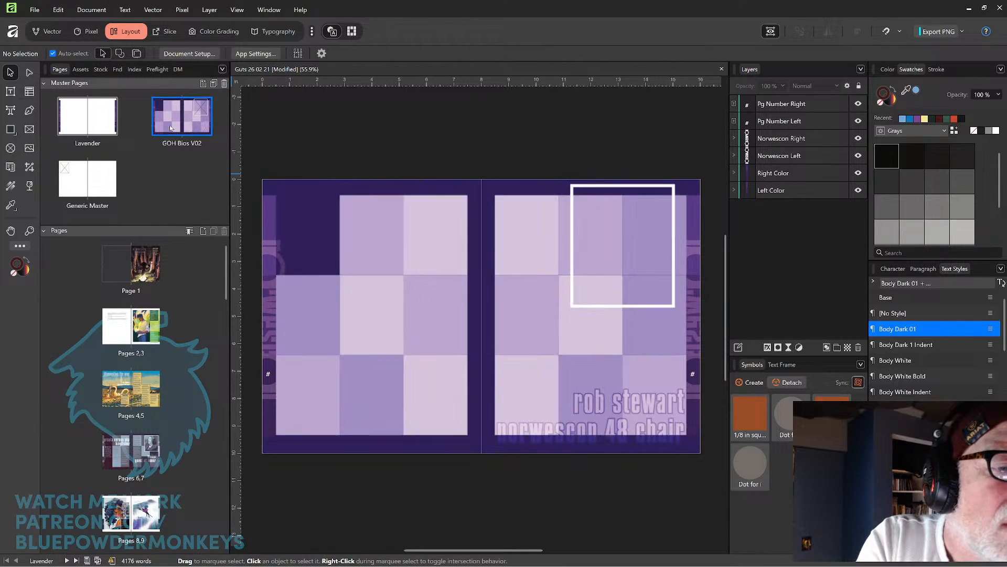
{"action": "left_click", "coordinate": [413, 186]}
{"action": "left_click_drag", "start_coordinate": [261, 316], "coordinate": [255, 315]}
{"action": "left_click_drag", "start_coordinate": [482, 455], "coordinate": [482, 461]}
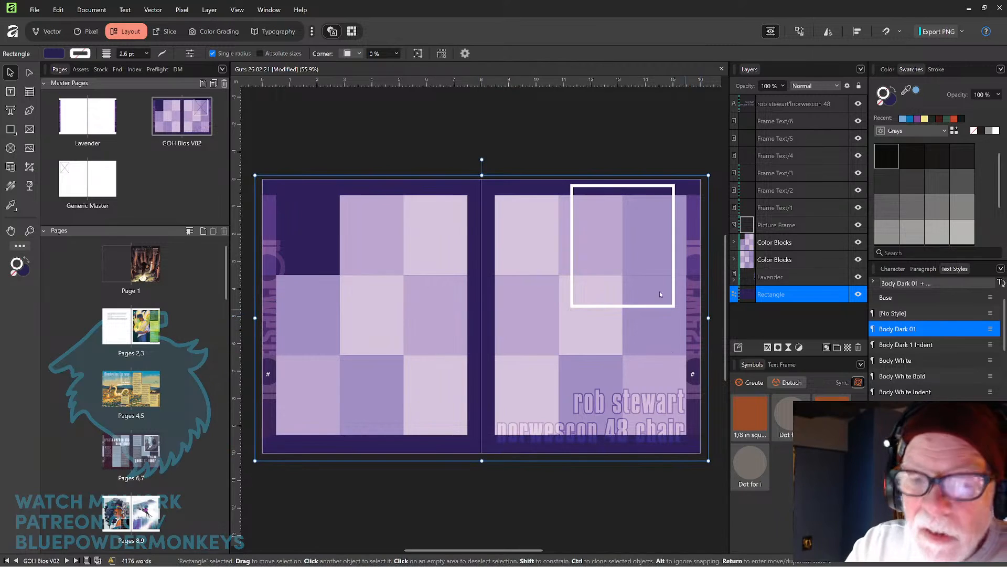
{"action": "left_click_drag", "start_coordinate": [482, 169], "coordinate": [482, 164]}
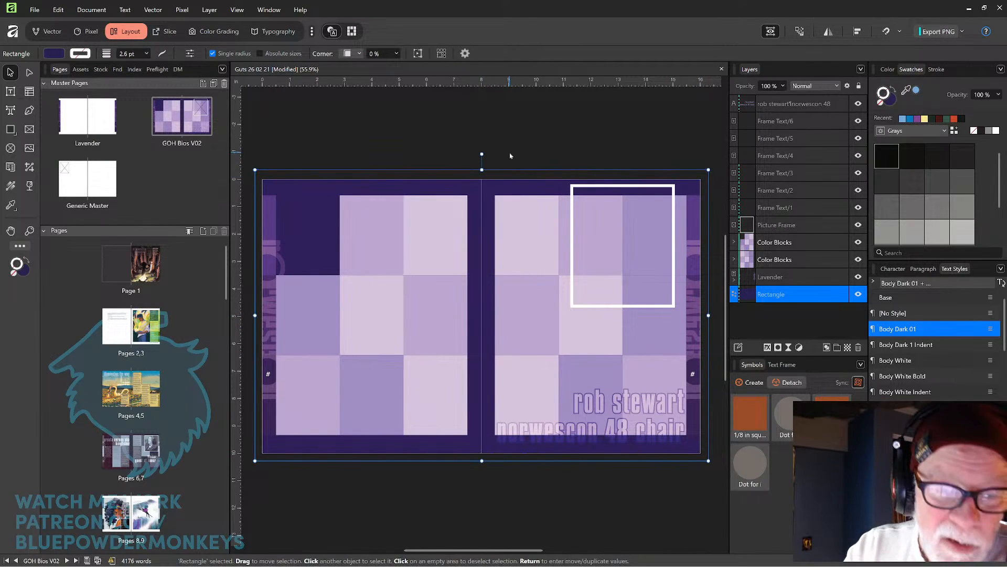
{"action": "key", "text": "ctrl+s"}
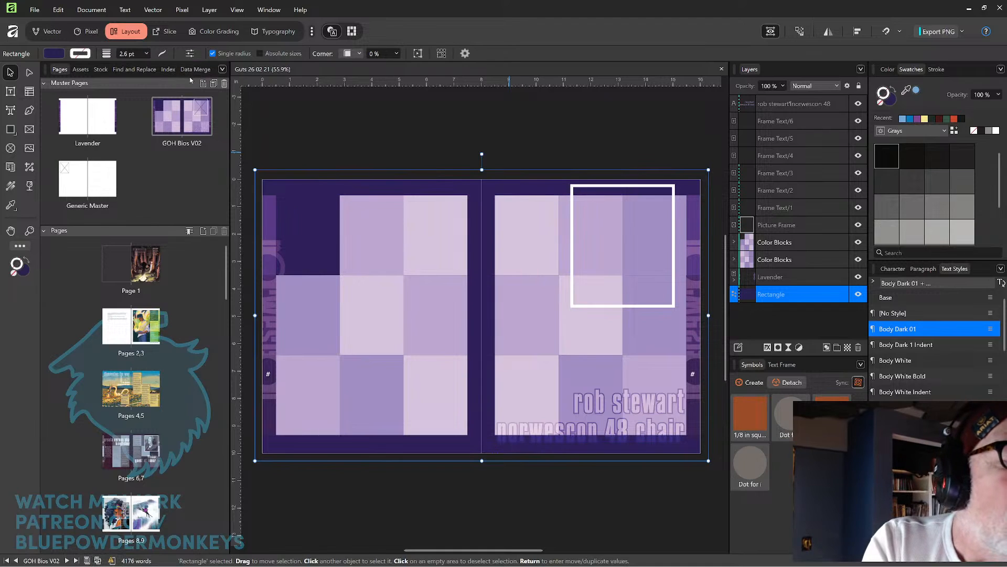
Recheck the preflight warnings list for remaining issues.
{"action": "left_click", "coordinate": [156, 83]}
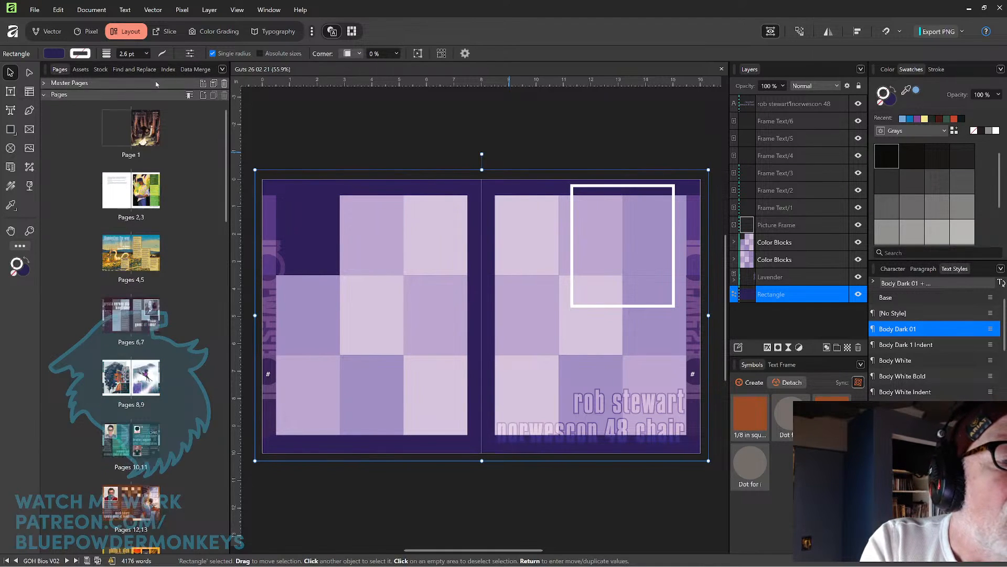
{"action": "left_click", "coordinate": [111, 561]}
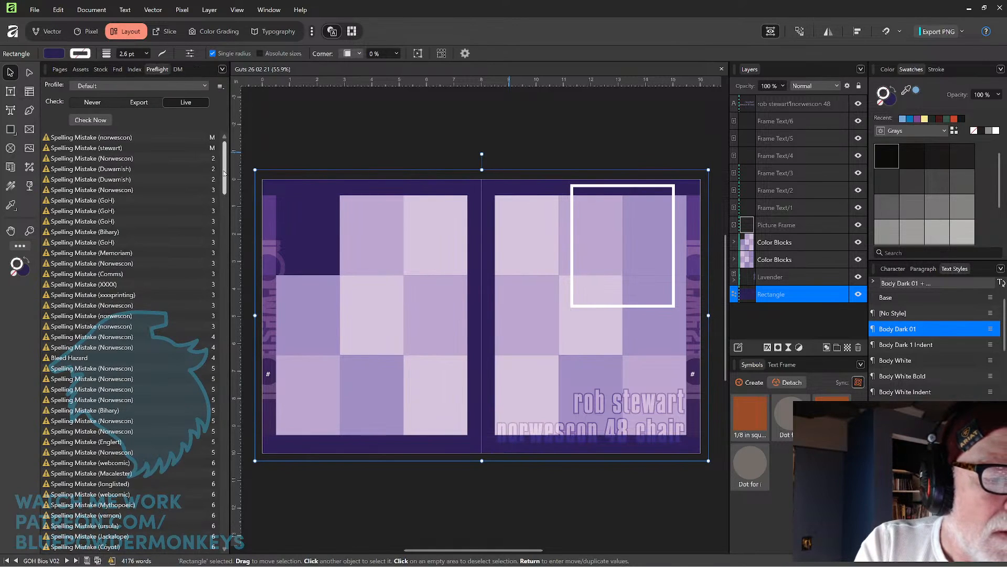
{"action": "scroll", "coordinate": [226, 168], "scroll_direction": "down", "scroll_amount": 3}
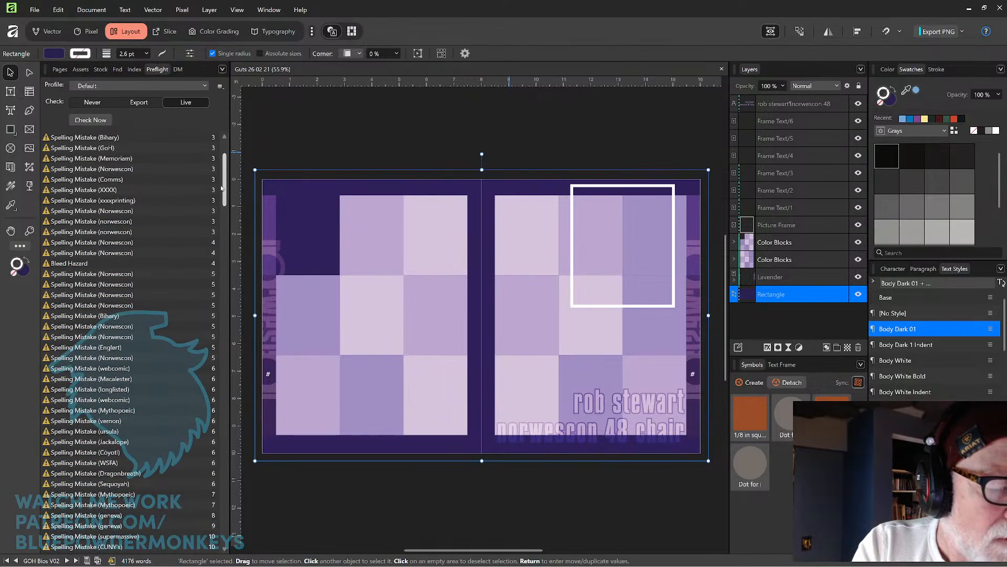
{"action": "left_click_drag", "start_coordinate": [225, 193], "coordinate": [225, 194]}
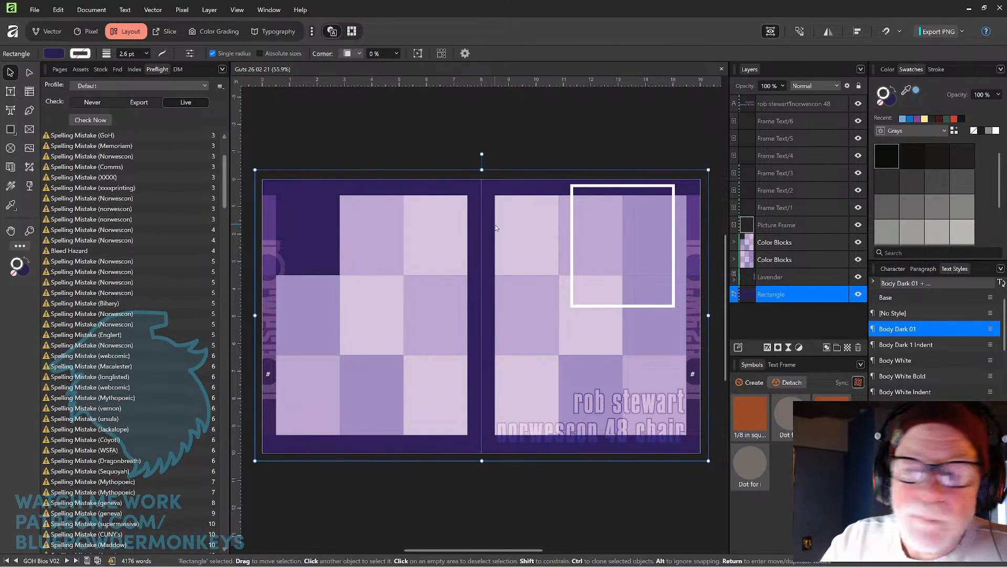
{"action": "left_click", "coordinate": [61, 70]}
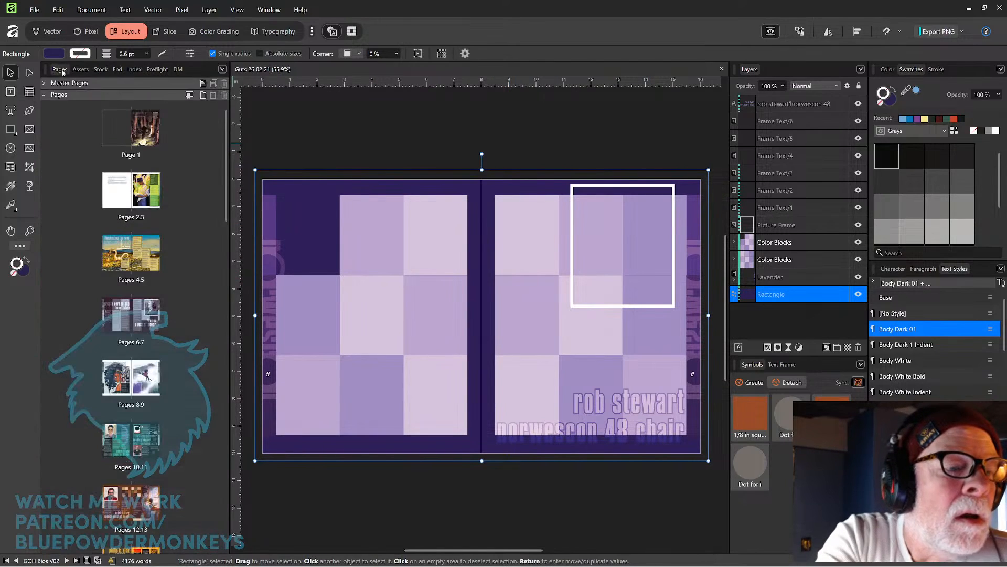
Go to the pages 4–5 spread and review the chair's welcome letter layout.
{"action": "double_click", "coordinate": [155, 253]}
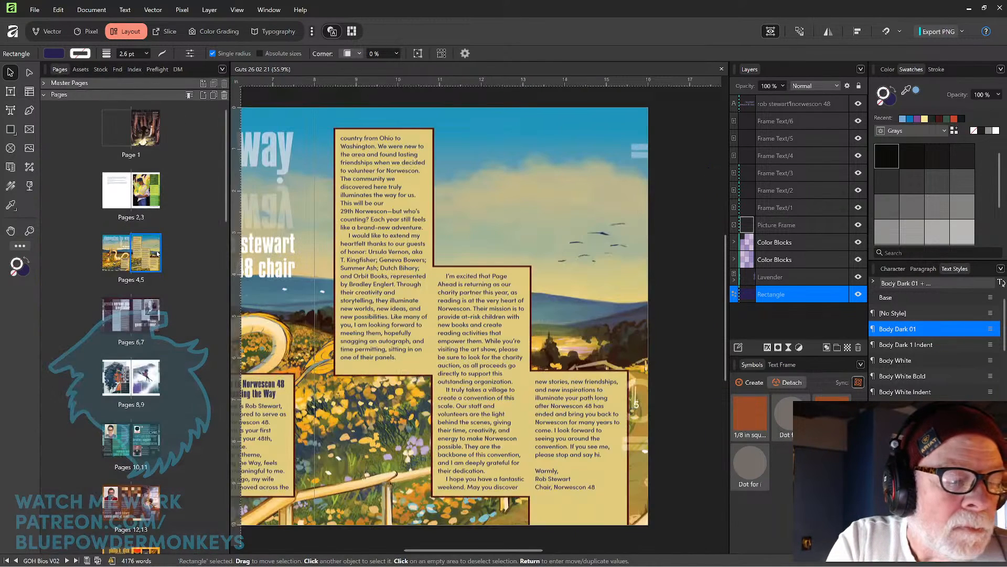
{"action": "left_click_drag", "start_coordinate": [405, 221], "coordinate": [506, 219]}
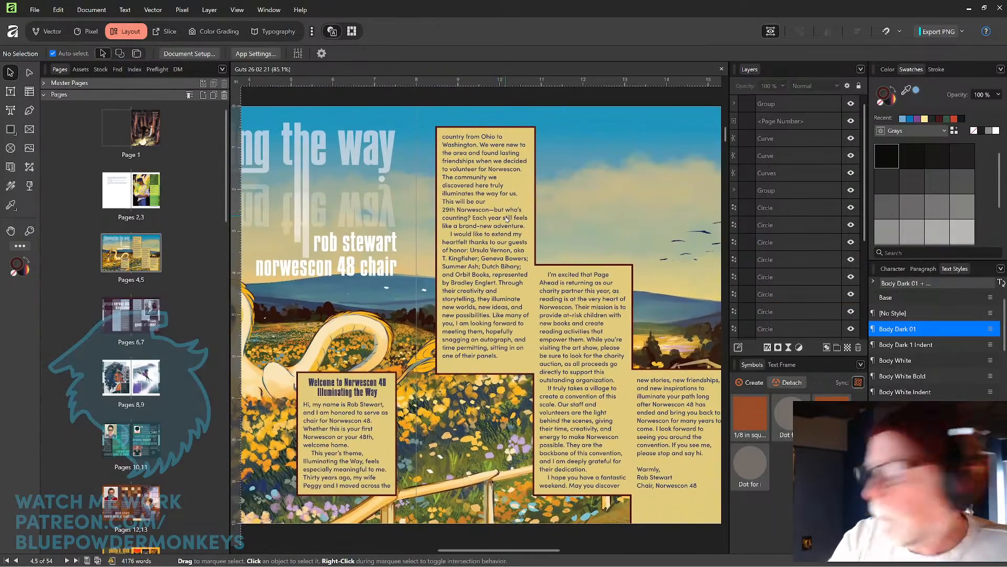
{"action": "key", "text": "ctrl+minus"}
{"action": "key", "text": "ctrl+minus"}
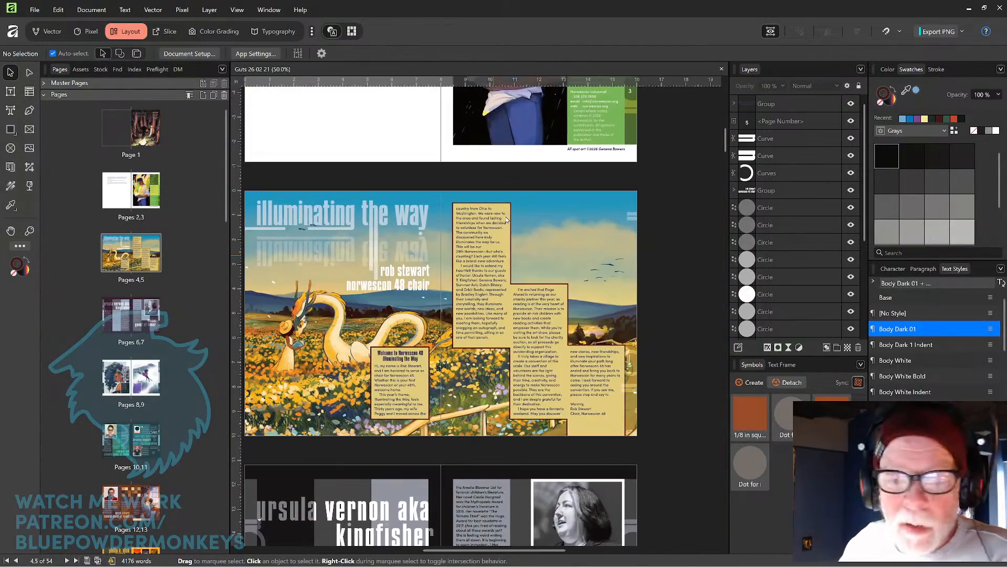
{"action": "left_click_drag", "start_coordinate": [275, 308], "coordinate": [336, 281]}
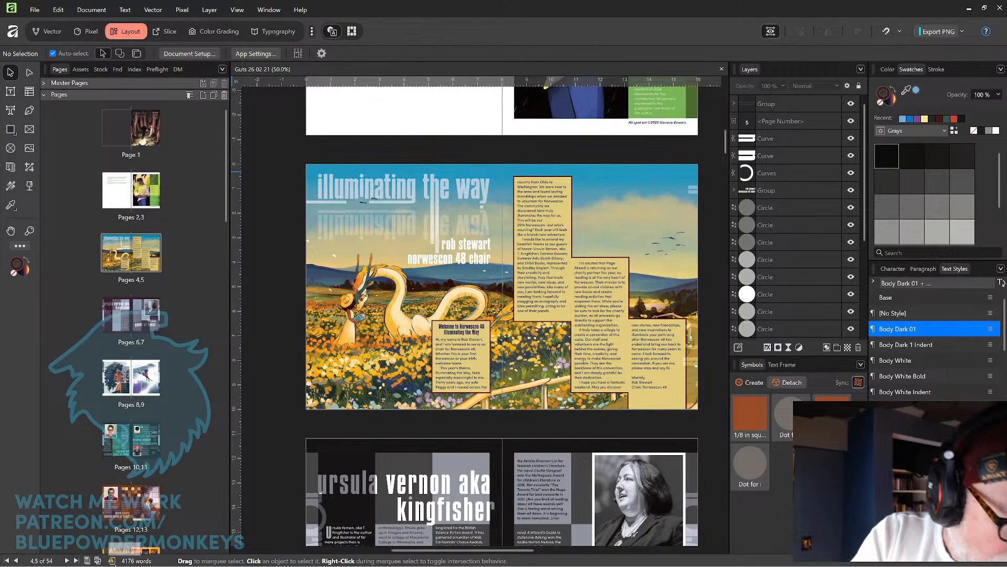
{"action": "left_click", "coordinate": [112, 561]}
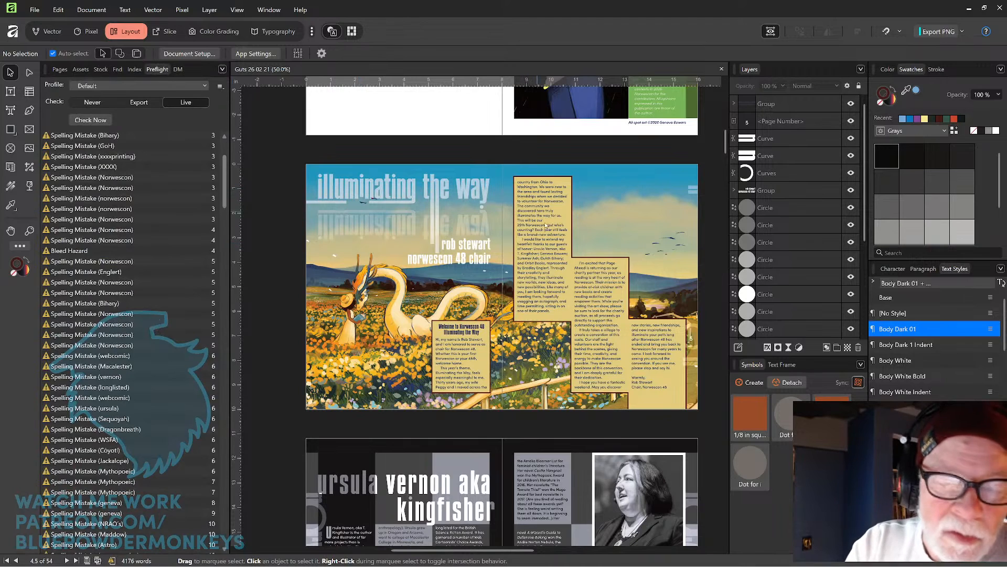
{"action": "left_click_drag", "start_coordinate": [609, 221], "coordinate": [590, 219]}
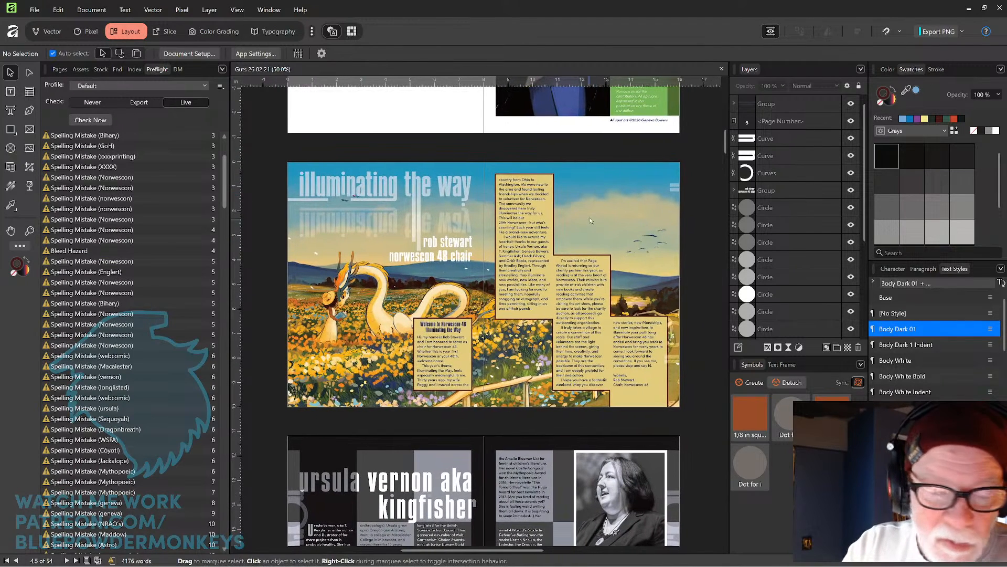
Extend the chair's welcome spread background picture frame outward into the bleed on its left and bottom edges.
{"action": "left_click", "coordinate": [355, 342]}
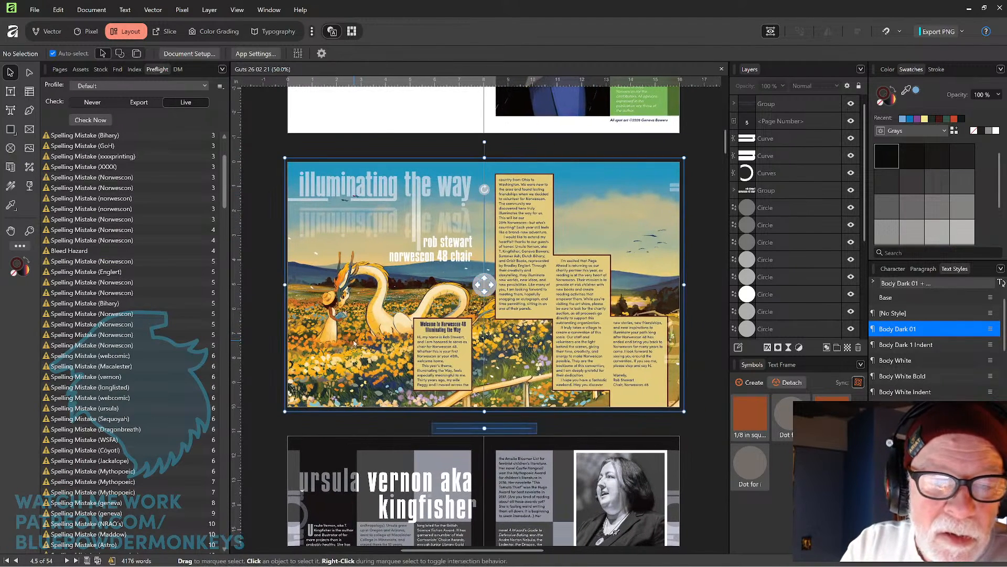
{"action": "left_click_drag", "start_coordinate": [285, 287], "coordinate": [285, 283]}
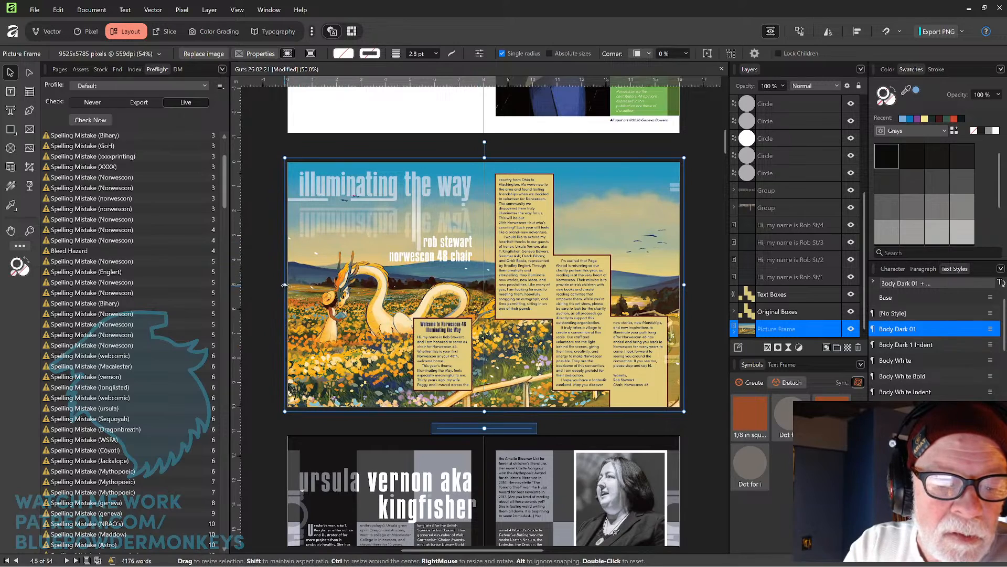
{"action": "left_click_drag", "start_coordinate": [285, 285], "coordinate": [449, 287]}
{"action": "left_click_drag", "start_coordinate": [556, 217], "coordinate": [451, 242]}
{"action": "left_click_drag", "start_coordinate": [543, 183], "coordinate": [544, 183]}
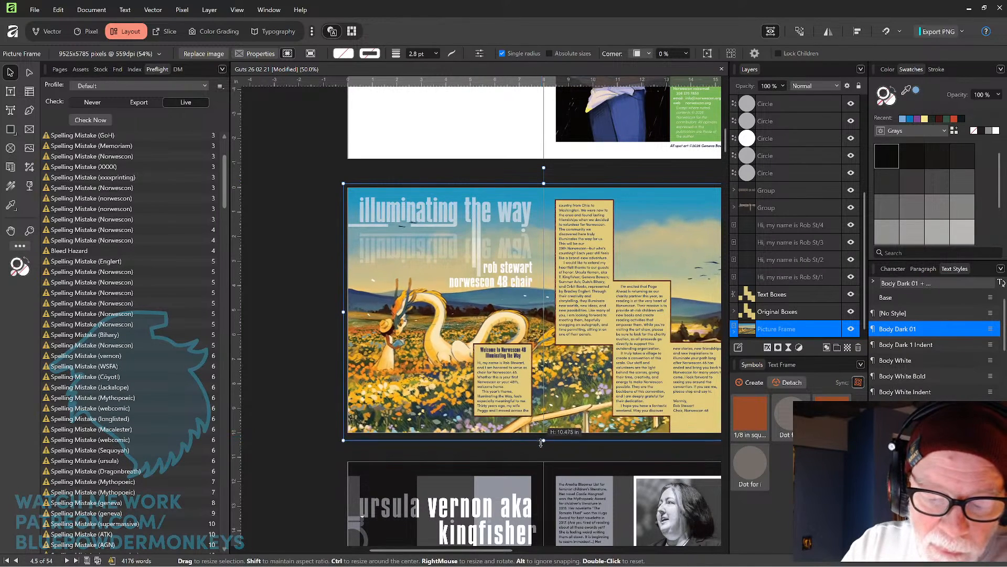
{"action": "left_click_drag", "start_coordinate": [541, 444], "coordinate": [542, 441]}
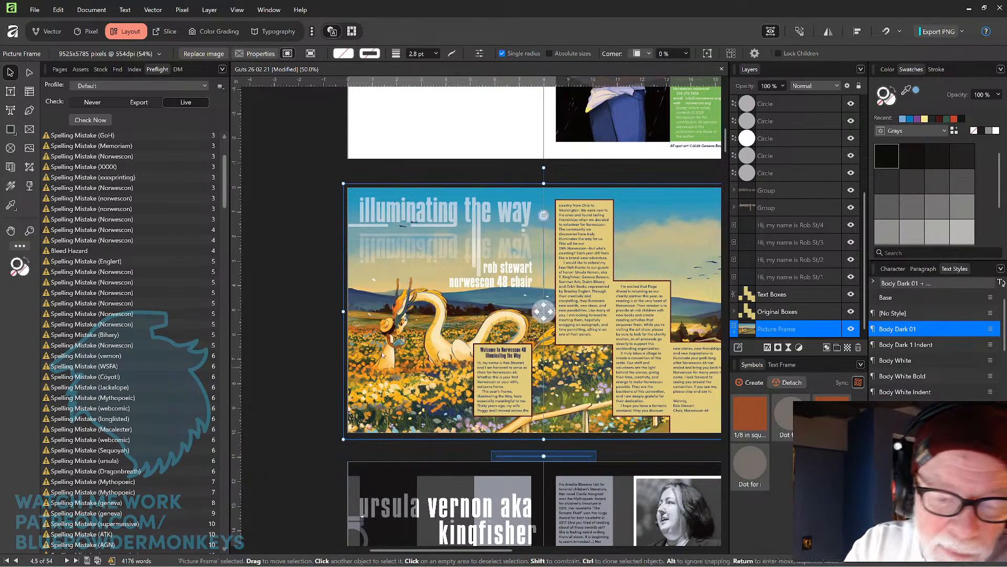
{"action": "left_click_drag", "start_coordinate": [338, 311], "coordinate": [341, 311]}
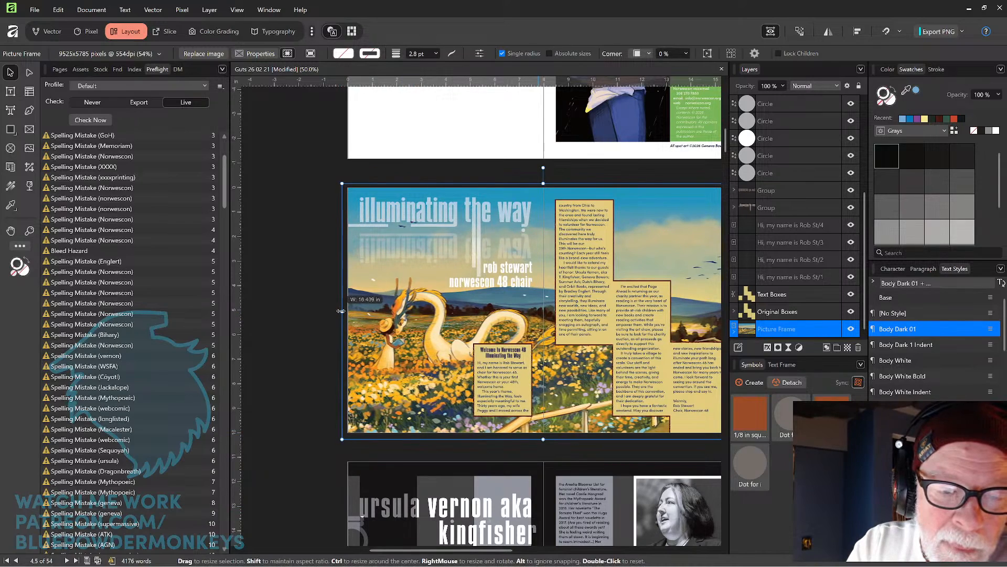
{"action": "left_click", "coordinate": [306, 335]}
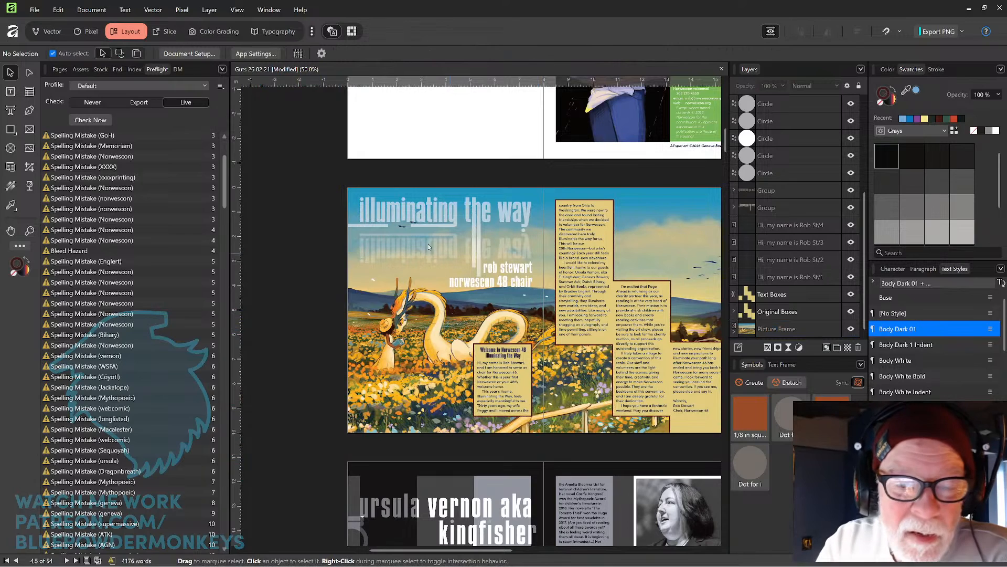
Edit the thin line under the 'illuminating the way' title and drag its left end node out into the bleed.
{"action": "left_click", "coordinate": [368, 229]}
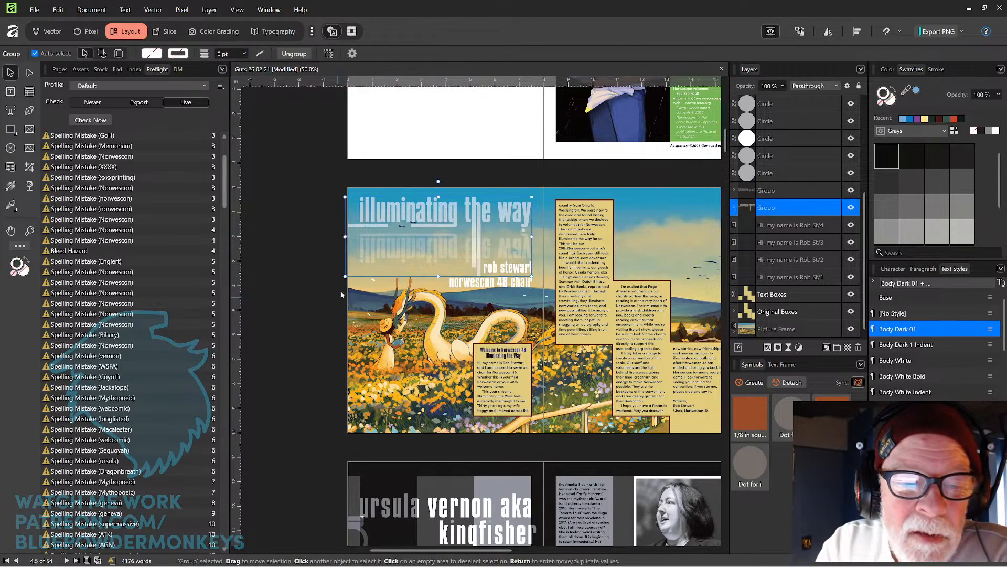
{"action": "double_click", "coordinate": [372, 226]}
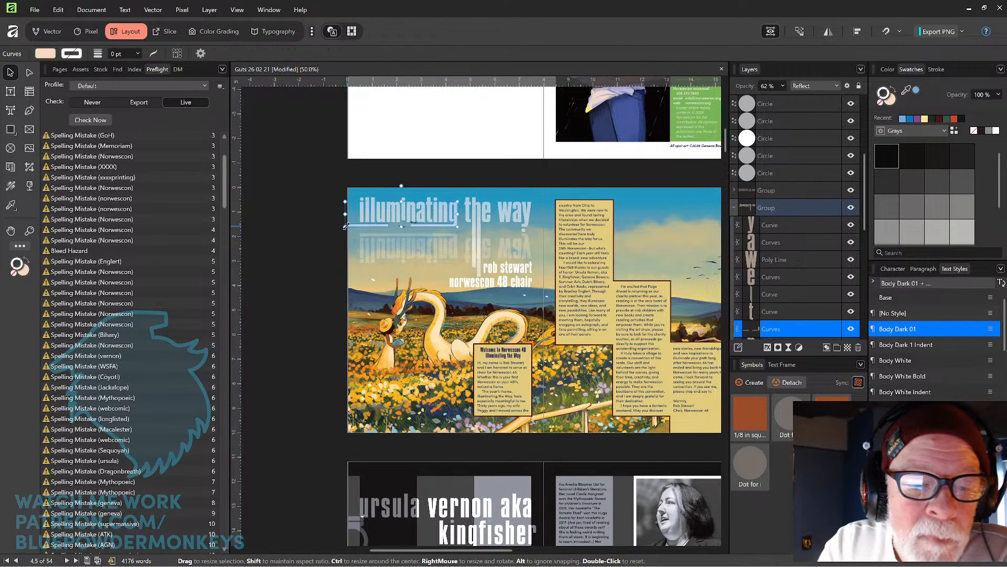
{"action": "left_click_drag", "start_coordinate": [347, 229], "coordinate": [453, 146]}
{"action": "left_click_drag", "start_coordinate": [380, 259], "coordinate": [580, 275]}
{"action": "double_click", "coordinate": [445, 244]}
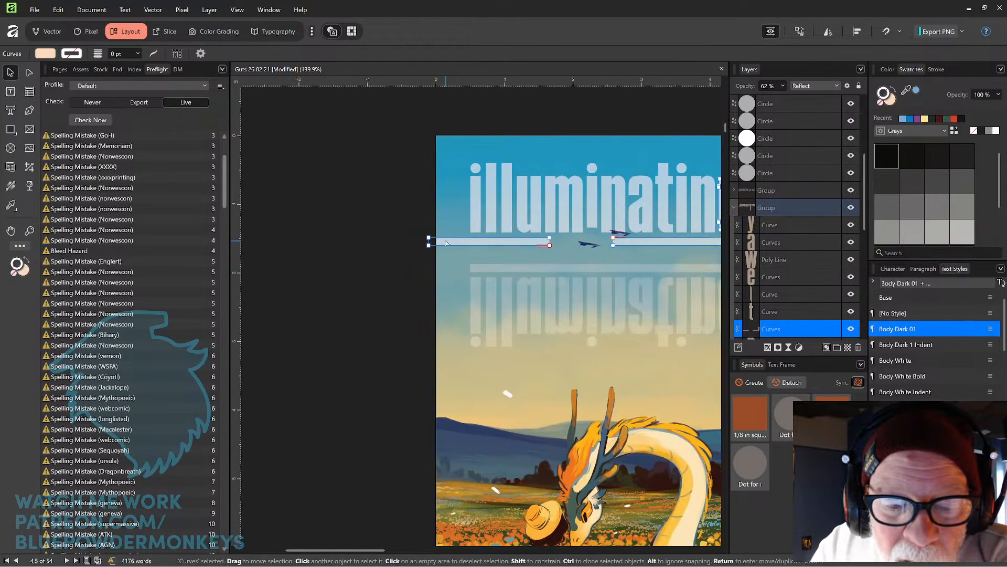
{"action": "left_click", "coordinate": [429, 246]}
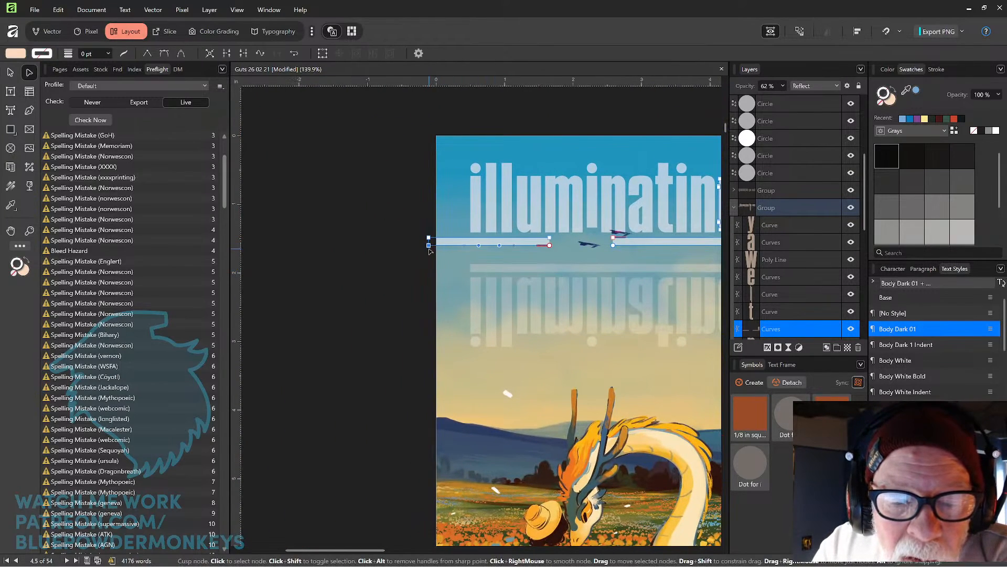
{"action": "left_click", "coordinate": [429, 238]}
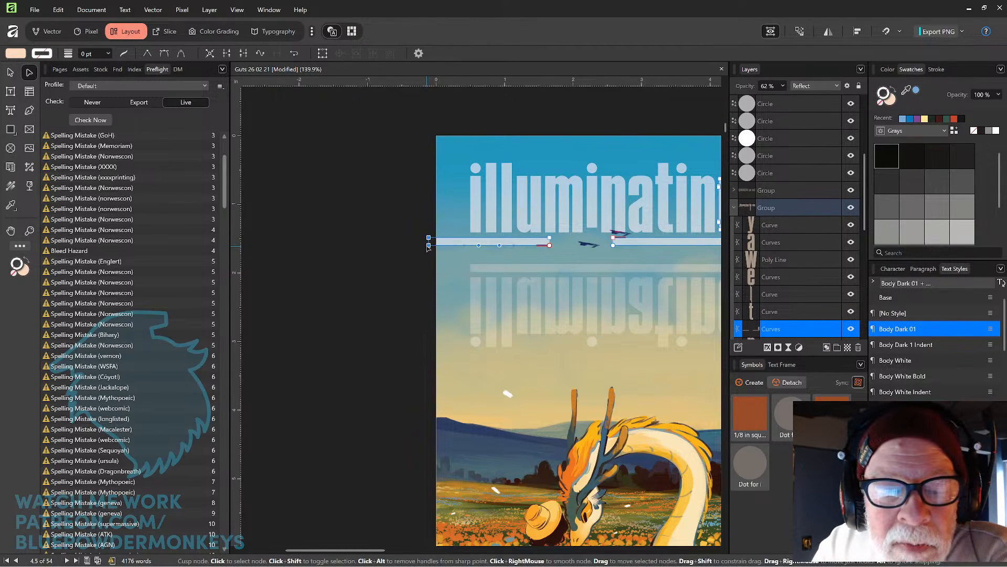
{"action": "left_click_drag", "start_coordinate": [427, 247], "coordinate": [416, 246]}
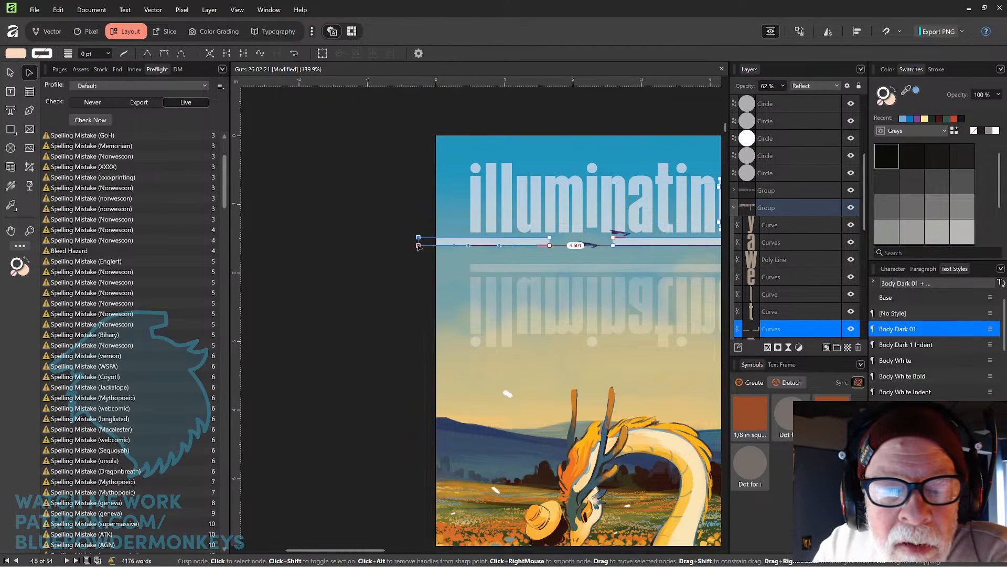
{"action": "left_click", "coordinate": [372, 308]}
Review the preflight warnings and jump to the bleed hazard flagged on page 13.
{"action": "left_click_drag", "start_coordinate": [600, 299], "coordinate": [330, 269]}
{"action": "left_click_drag", "start_coordinate": [437, 270], "coordinate": [422, 235]}
{"action": "left_click_drag", "start_coordinate": [552, 283], "coordinate": [432, 225]}
{"action": "left_click_drag", "start_coordinate": [649, 334], "coordinate": [613, 334]}
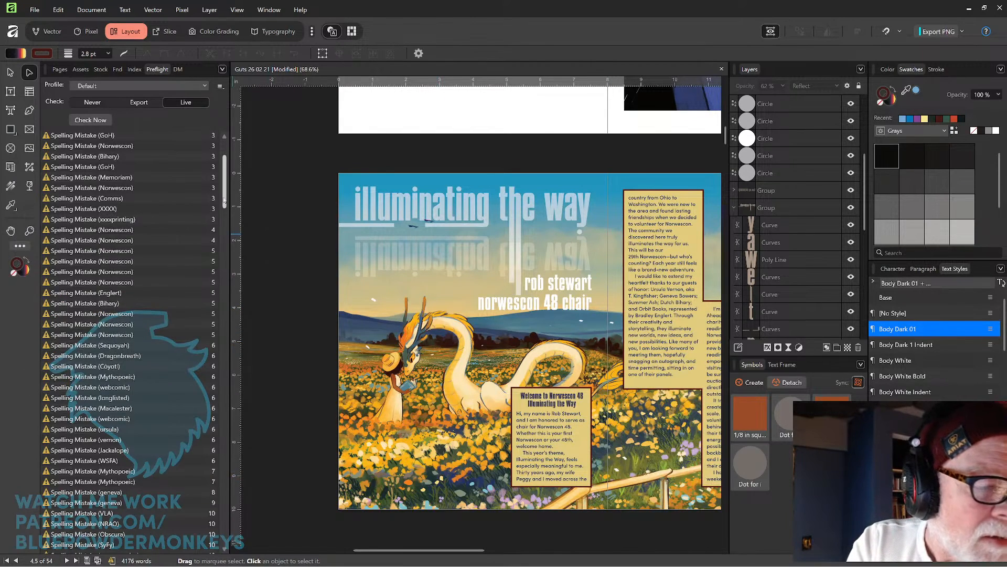
{"action": "left_click_drag", "start_coordinate": [225, 199], "coordinate": [221, 280]}
{"action": "scroll", "coordinate": [217, 274], "scroll_direction": "down", "scroll_amount": 1}
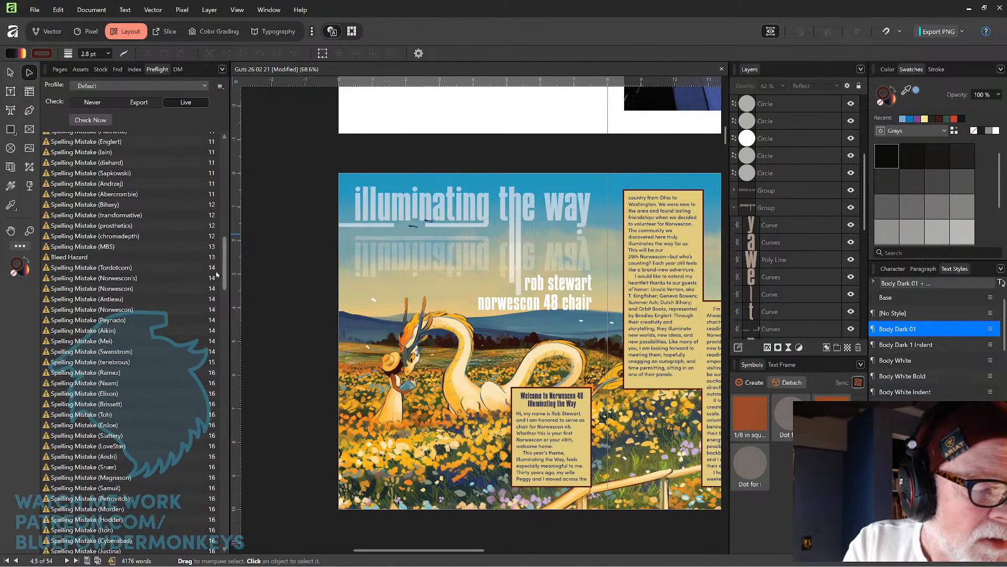
{"action": "left_click", "coordinate": [188, 260]}
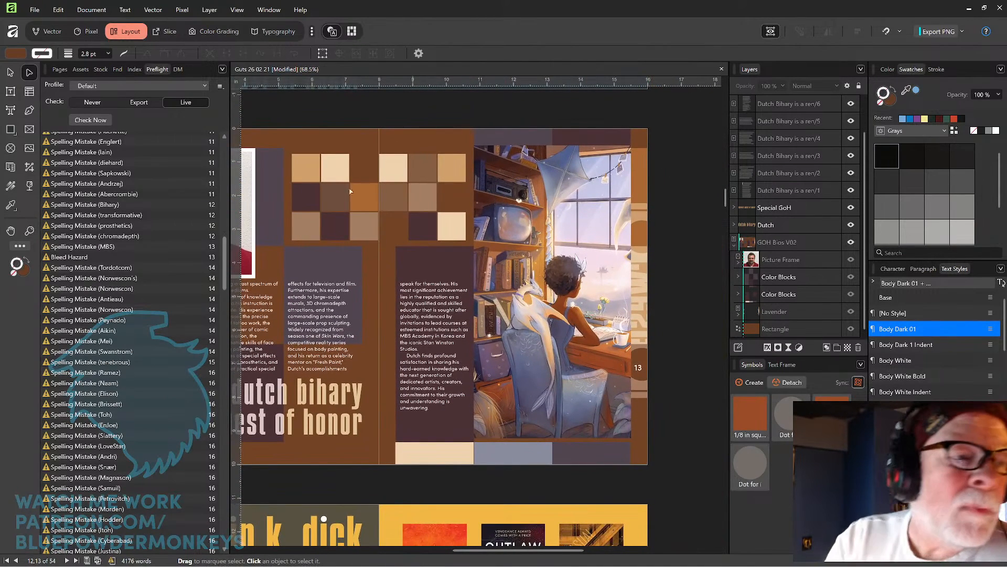
Edit the GOH Bios V02 master detached, extend its background rectangle into the top and left bleed, and finish.
{"action": "left_click", "coordinate": [13, 73]}
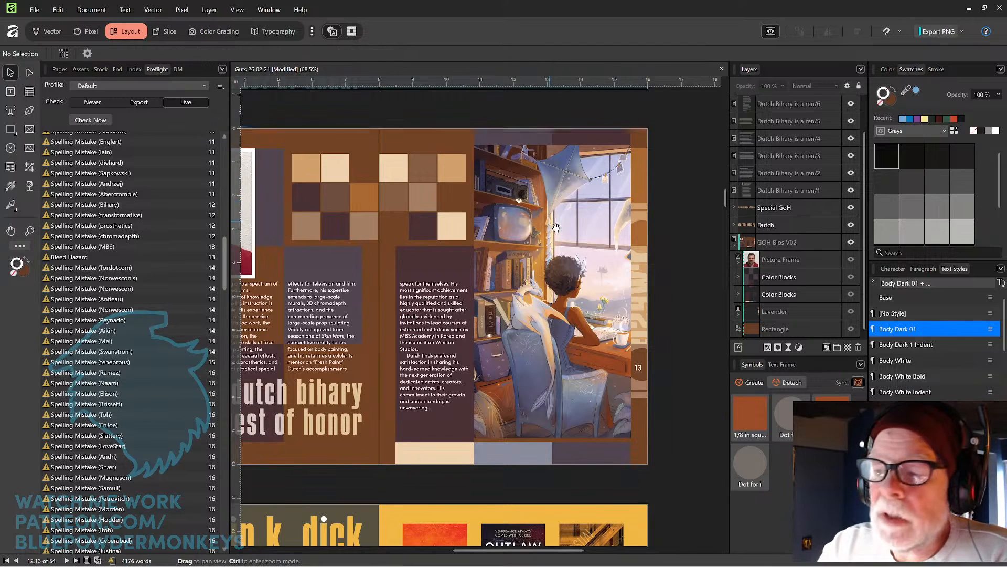
{"action": "left_click_drag", "start_coordinate": [484, 216], "coordinate": [629, 245]}
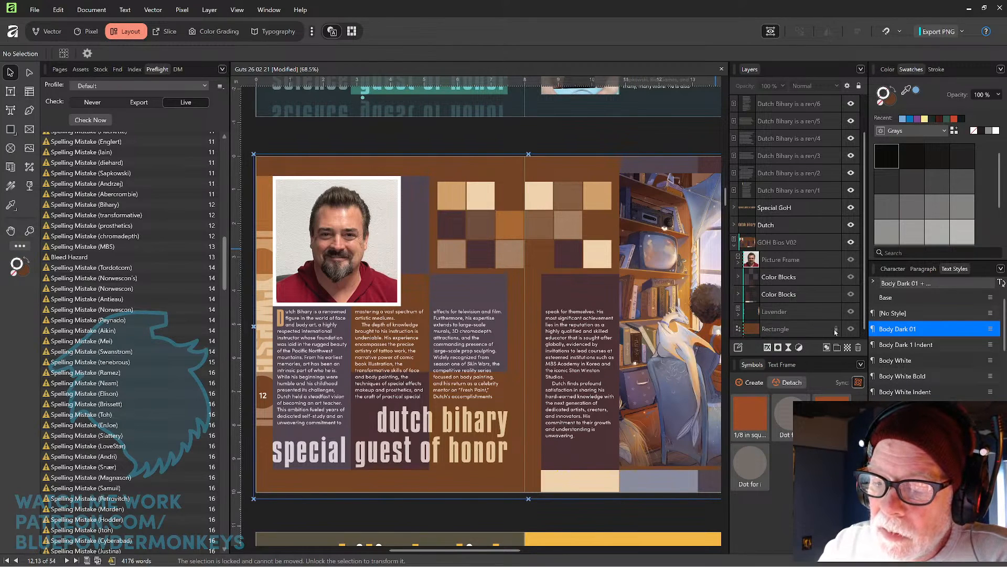
{"action": "left_click", "coordinate": [850, 330]}
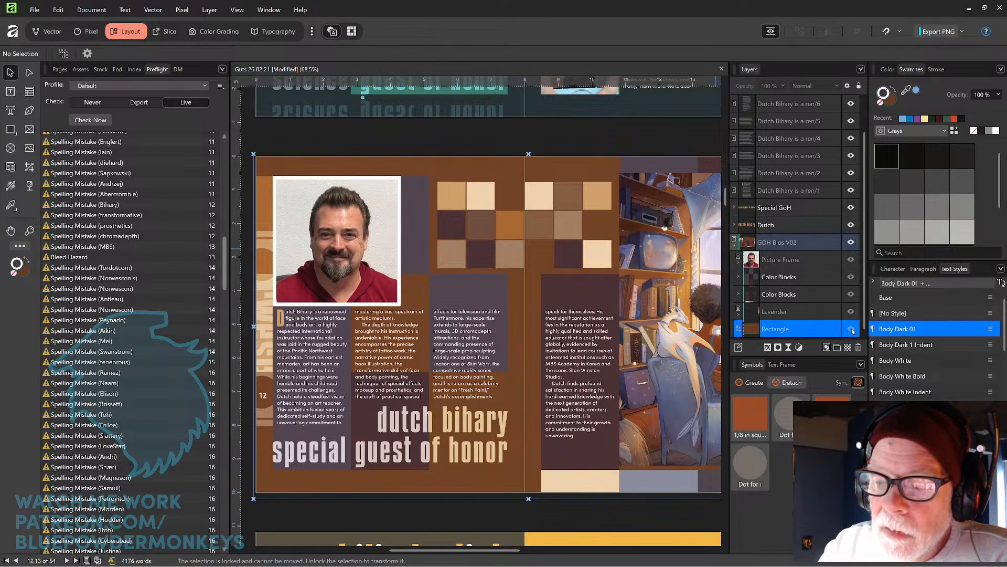
{"action": "double_click", "coordinate": [822, 330]}
{"action": "key", "text": "Escape"}
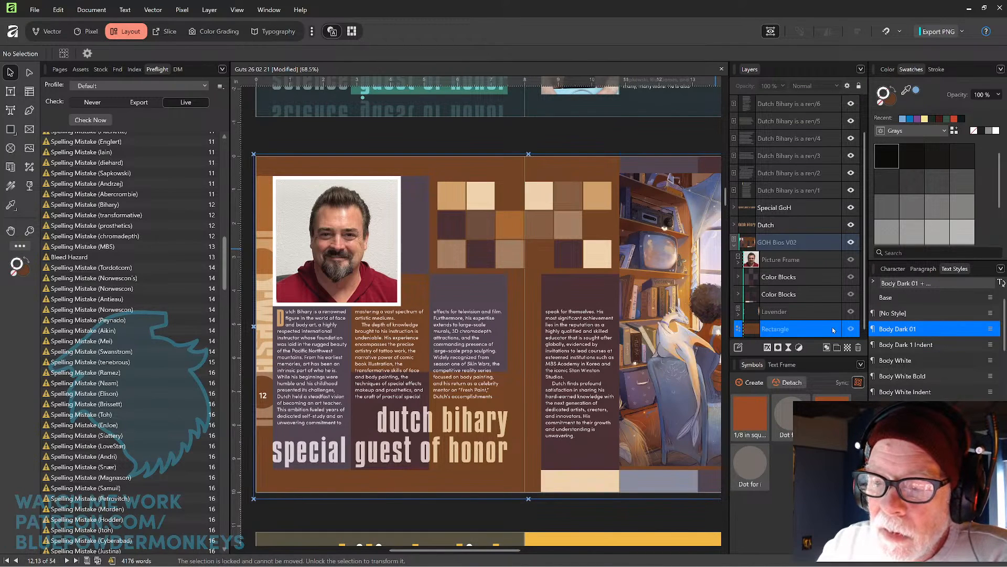
{"action": "key", "text": "ctrl+e"}
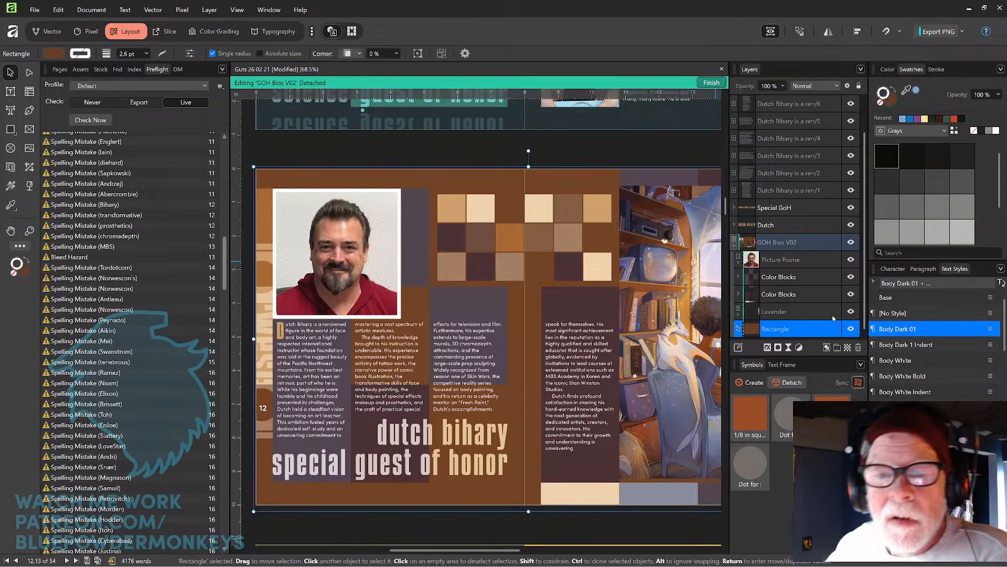
{"action": "left_click_drag", "start_coordinate": [528, 166], "coordinate": [529, 163]}
{"action": "left_click_drag", "start_coordinate": [254, 336], "coordinate": [244, 336]}
{"action": "left_click_drag", "start_coordinate": [587, 302], "coordinate": [564, 239]}
{"action": "left_click_drag", "start_coordinate": [643, 304], "coordinate": [544, 323]}
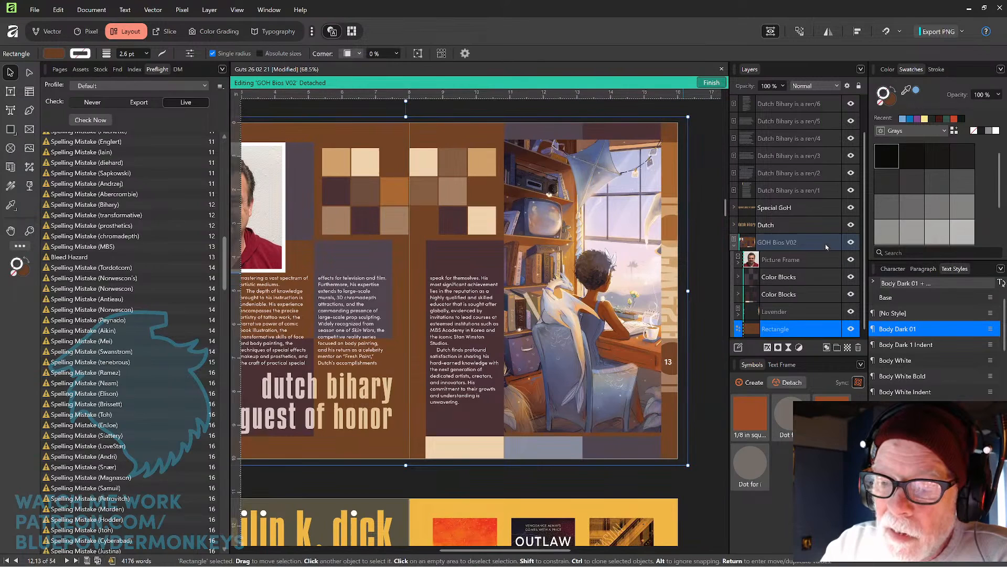
{"action": "left_click", "coordinate": [711, 83]}
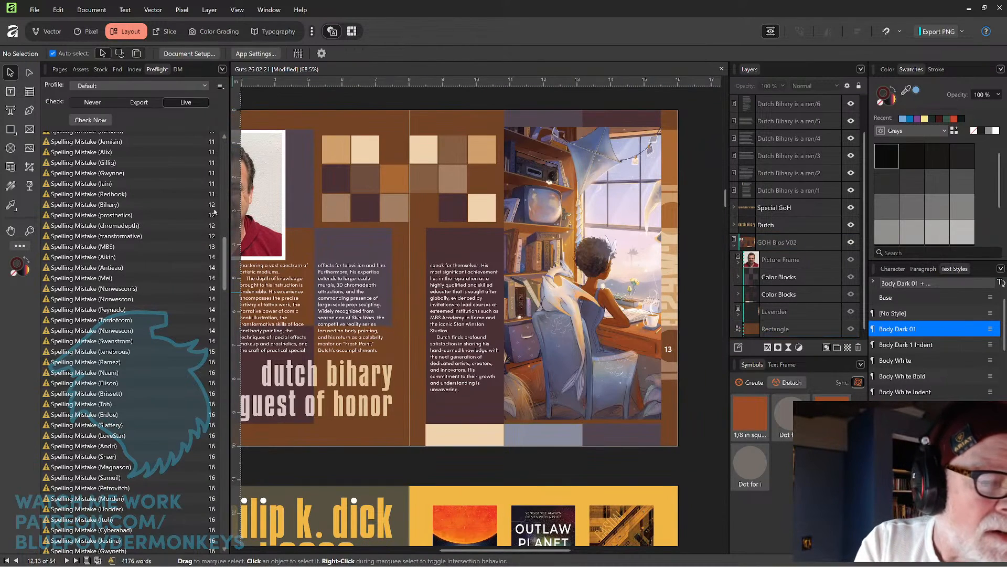
Jump to the bleed hazard flagged on page 16 and inspect the previous winners spread's background objects.
{"action": "left_click_drag", "start_coordinate": [226, 250], "coordinate": [226, 290]}
{"action": "scroll", "coordinate": [181, 257], "scroll_direction": "down", "scroll_amount": 5}
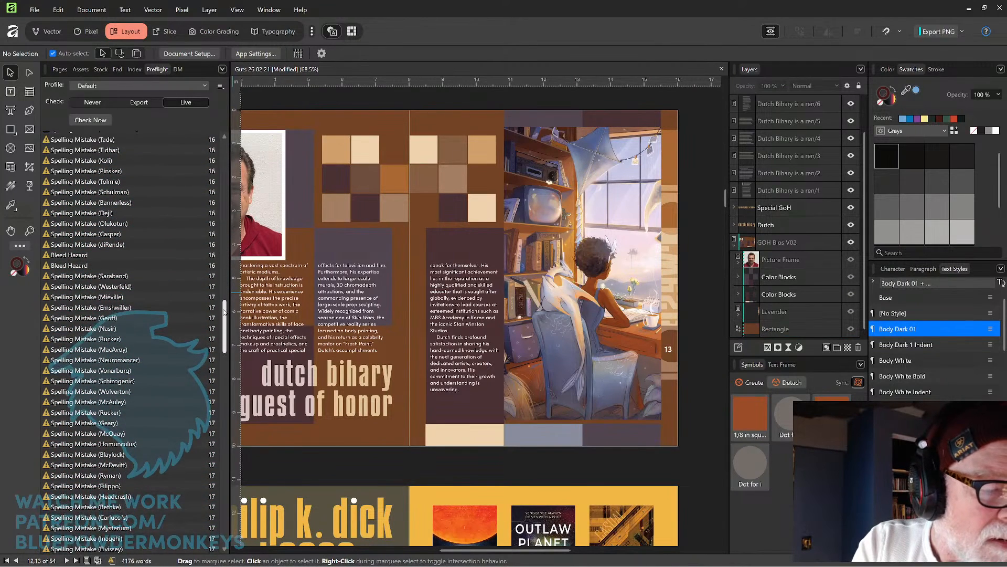
{"action": "left_click", "coordinate": [181, 254]}
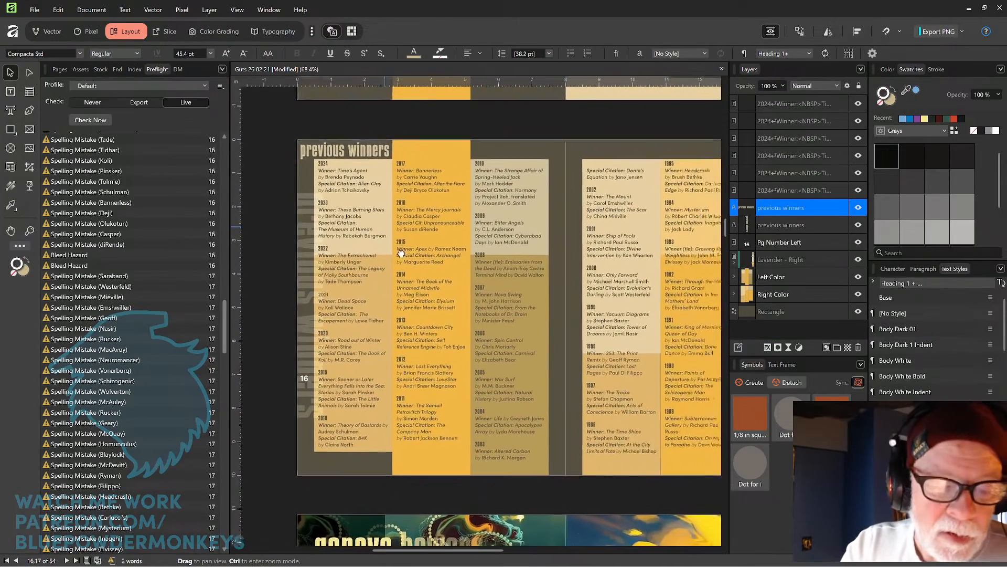
{"action": "left_click", "coordinate": [514, 152]}
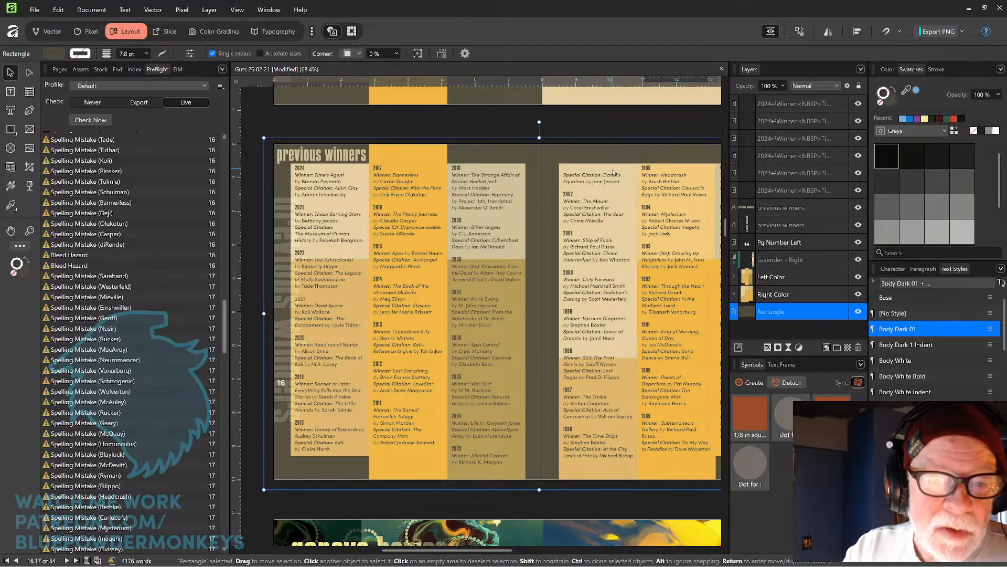
{"action": "left_click", "coordinate": [282, 266]}
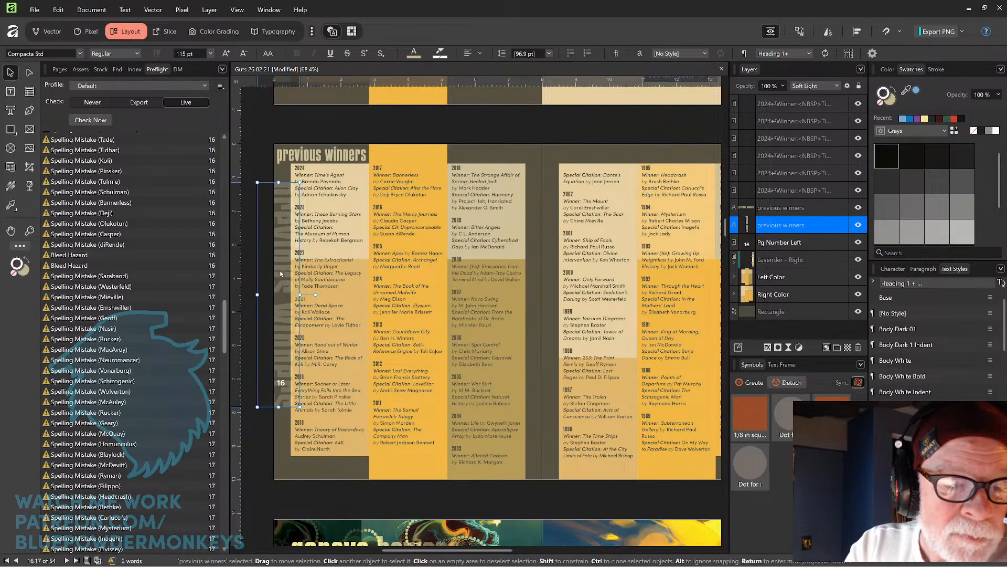
Extend the previous winners column colour rectangles into the top and bottom bleed.
{"action": "left_click", "coordinate": [402, 470]}
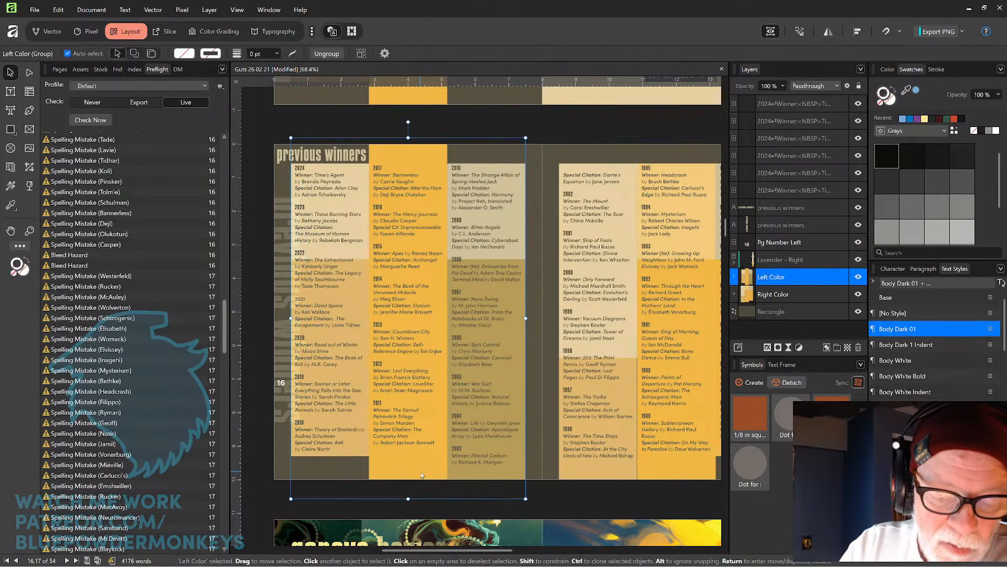
{"action": "double_click", "coordinate": [421, 471]}
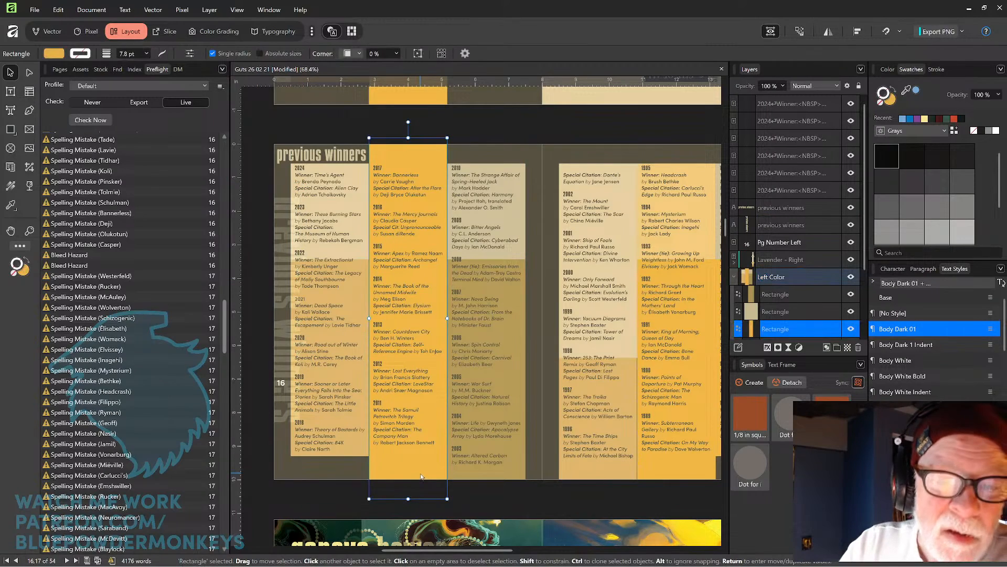
{"action": "left_click_drag", "start_coordinate": [409, 137], "coordinate": [409, 134]}
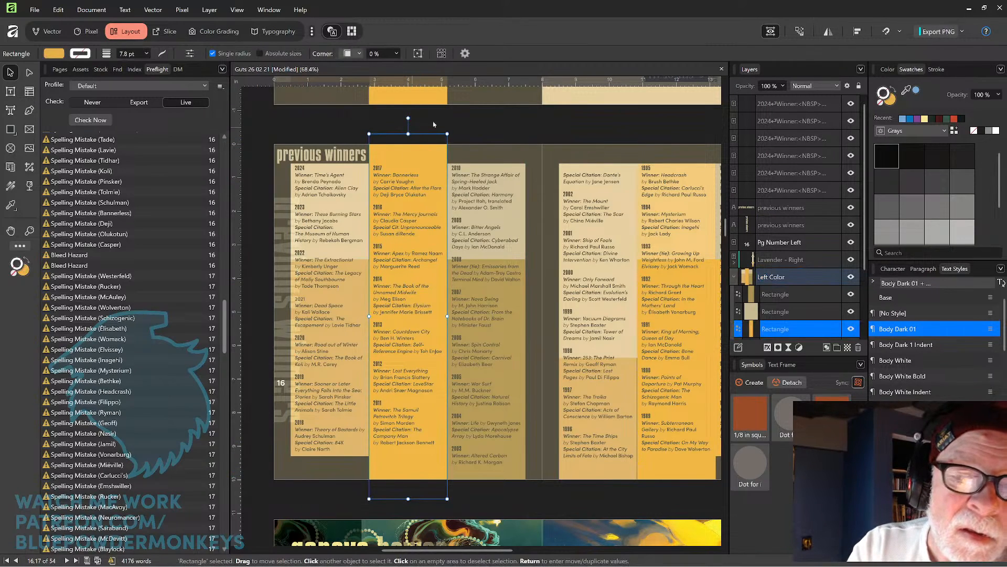
{"action": "left_click", "coordinate": [500, 476]}
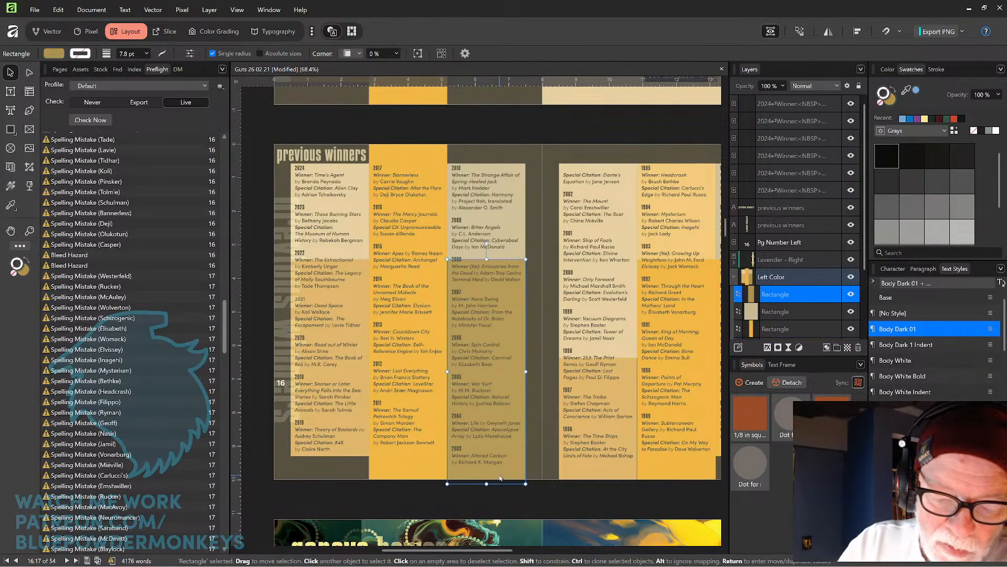
{"action": "left_click_drag", "start_coordinate": [487, 480], "coordinate": [487, 492]}
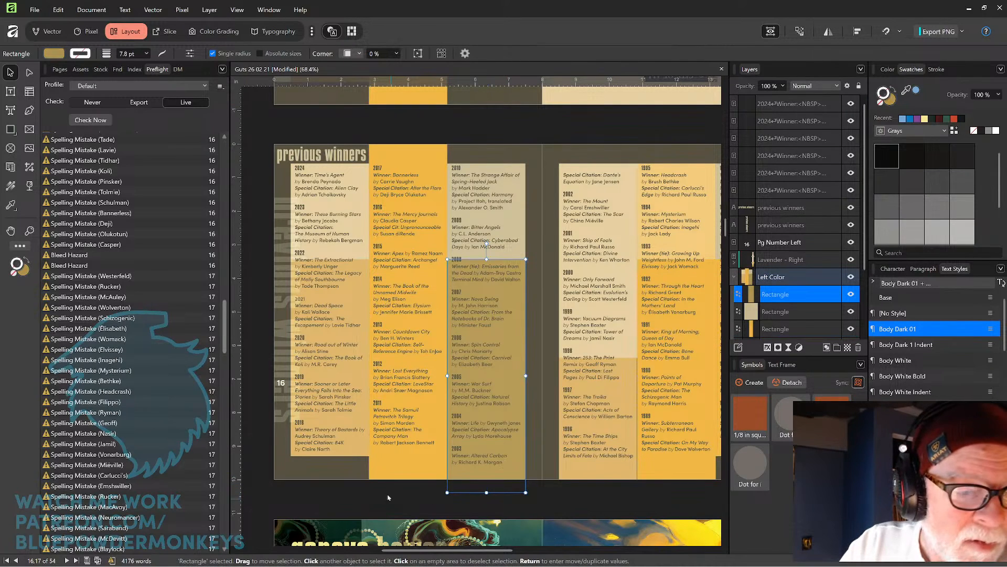
Move the 'previous winners' heading slightly to the right.
{"action": "left_click", "coordinate": [342, 487]}
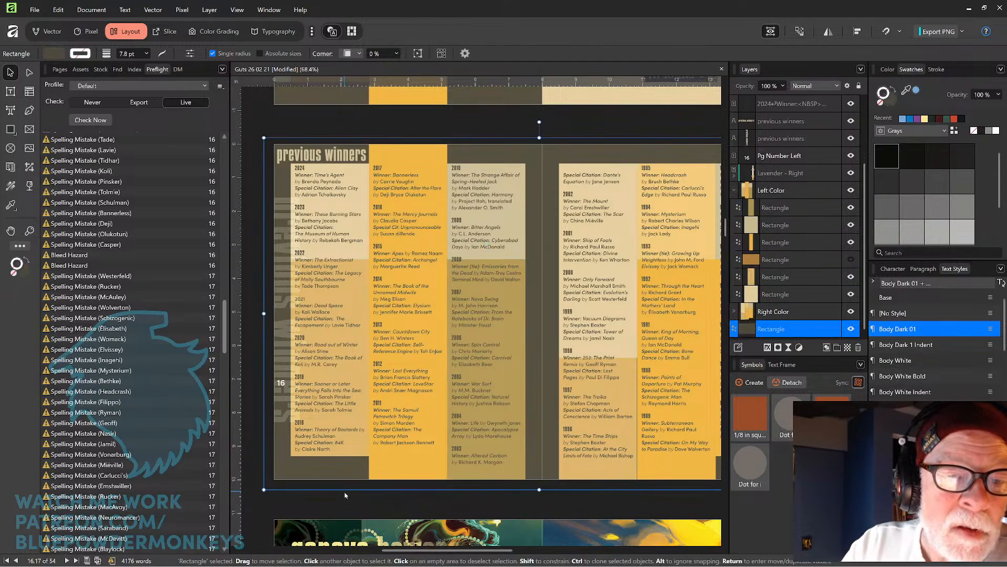
{"action": "left_click", "coordinate": [347, 159]}
{"action": "left_click_drag", "start_coordinate": [365, 162], "coordinate": [370, 158]}
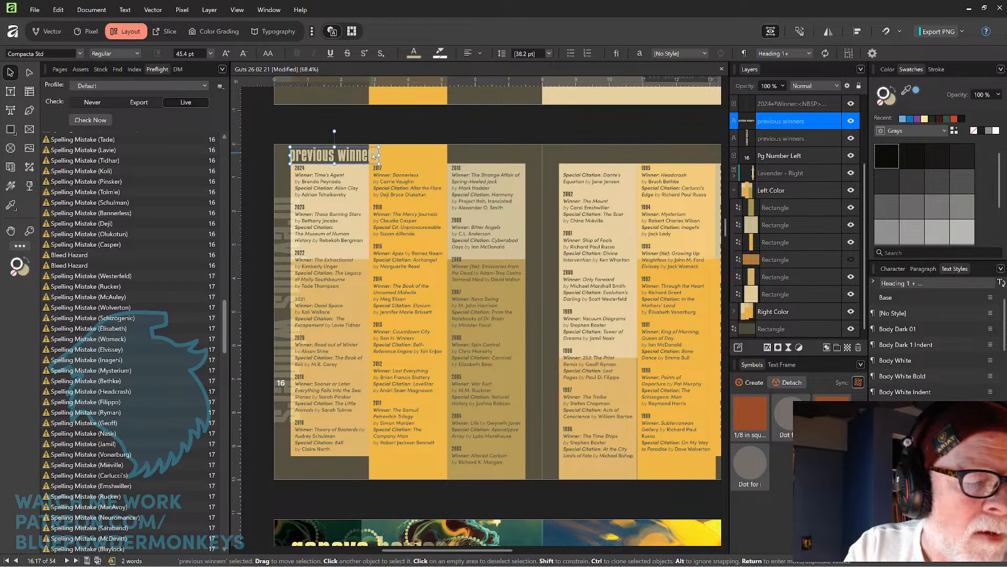
{"action": "left_click", "coordinate": [433, 124]}
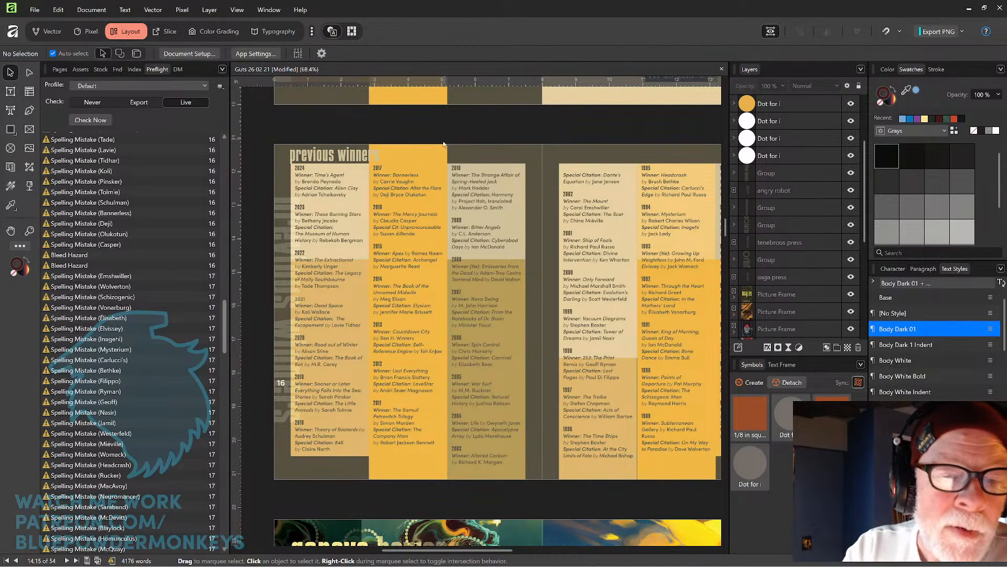
{"action": "scroll", "coordinate": [396, 162], "scroll_direction": "up", "scroll_amount": 4}
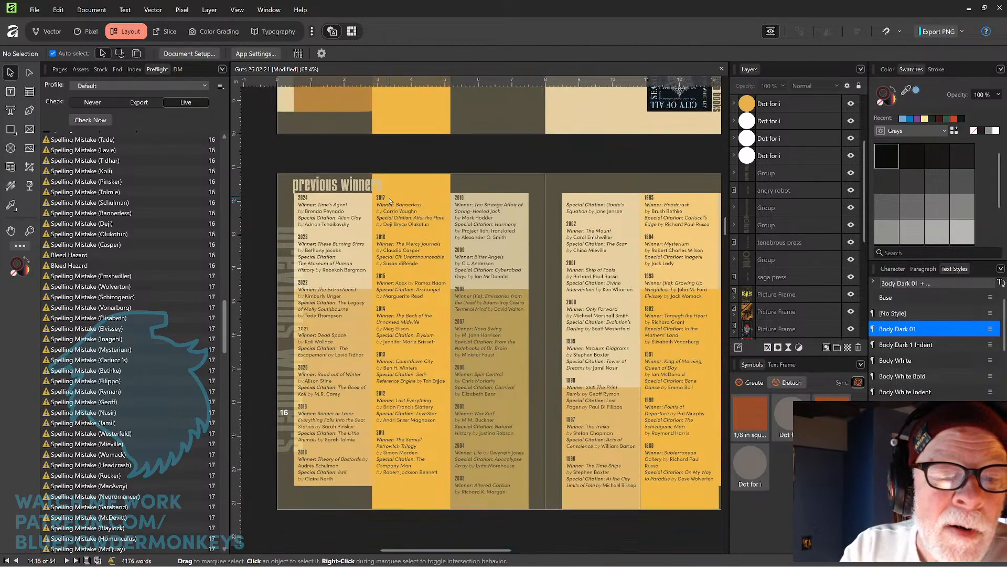
Try to align the 'previous winners' heading left to the page margin.
{"action": "scroll", "coordinate": [473, 181], "scroll_direction": "left", "scroll_amount": 3}
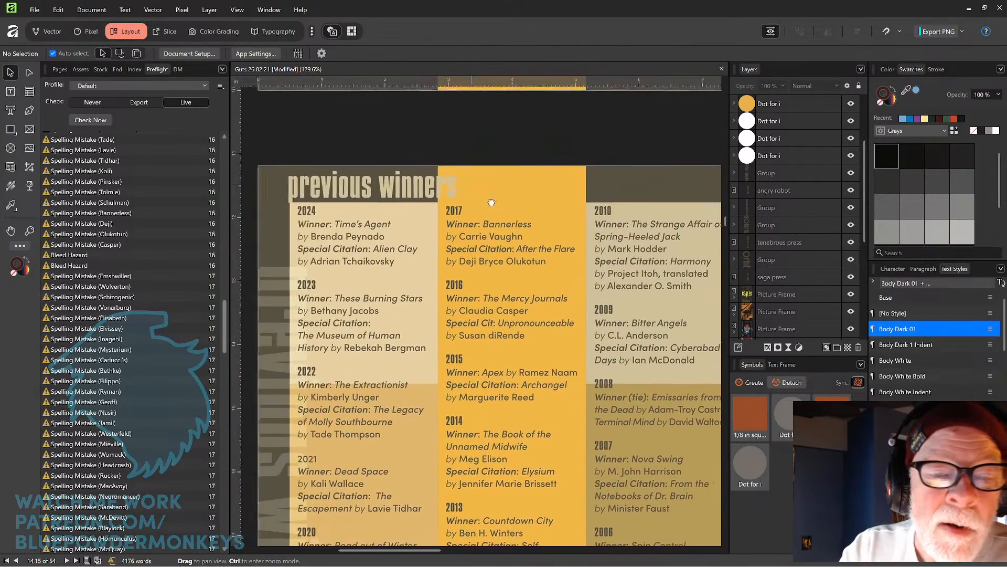
{"action": "left_click", "coordinate": [455, 190]}
{"action": "left_click_drag", "start_coordinate": [455, 186], "coordinate": [473, 215]}
{"action": "left_click_drag", "start_coordinate": [349, 249], "coordinate": [459, 266]}
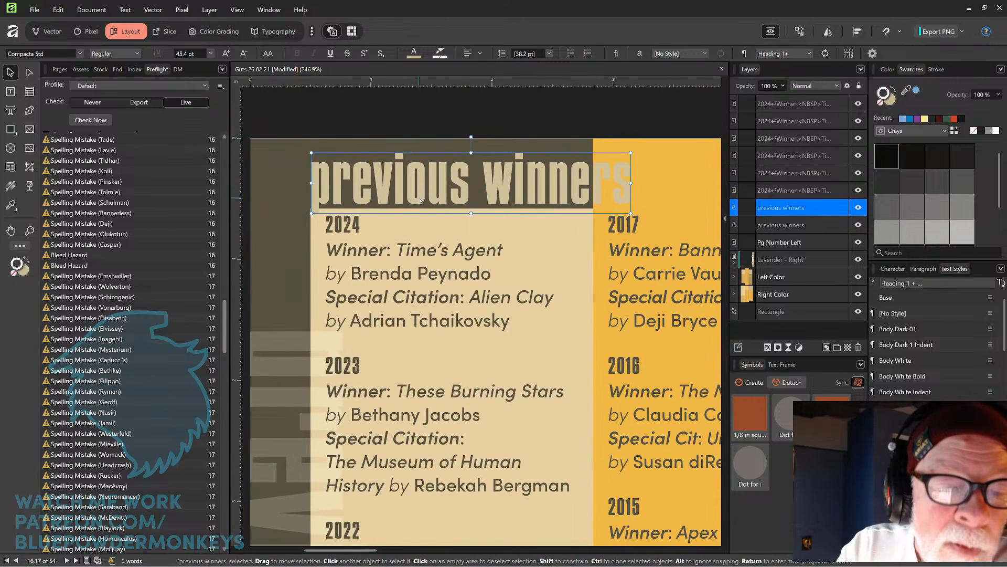
{"action": "left_click_drag", "start_coordinate": [423, 198], "coordinate": [423, 198]}
{"action": "left_click", "coordinate": [461, 127]}
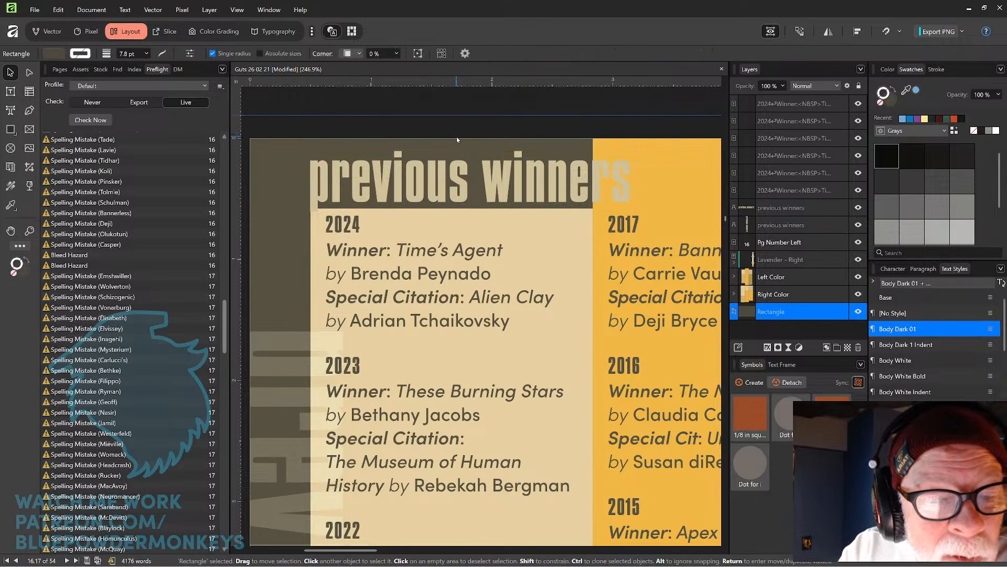
{"action": "left_click_drag", "start_coordinate": [442, 177], "coordinate": [462, 142]}
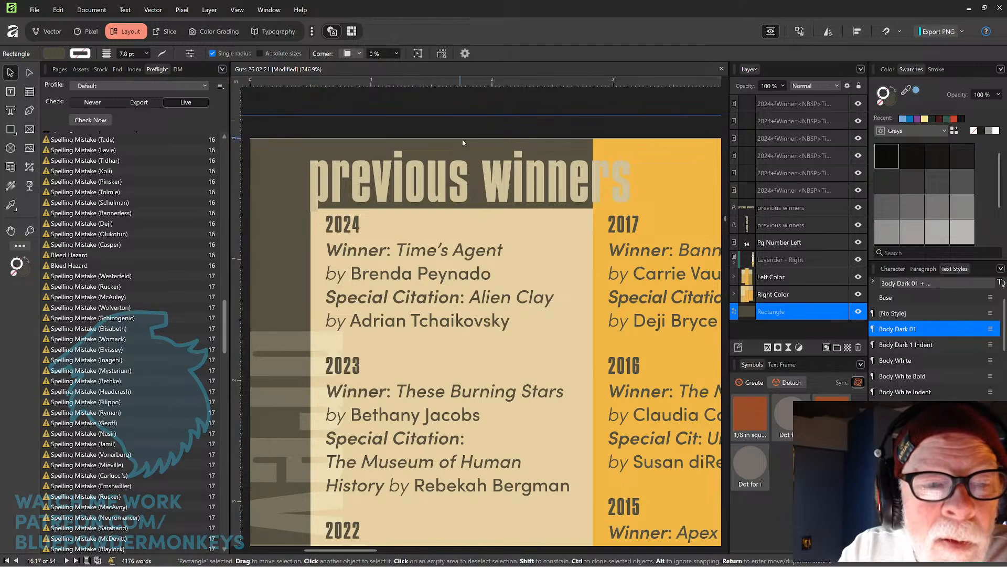
{"action": "left_click", "coordinate": [444, 183]}
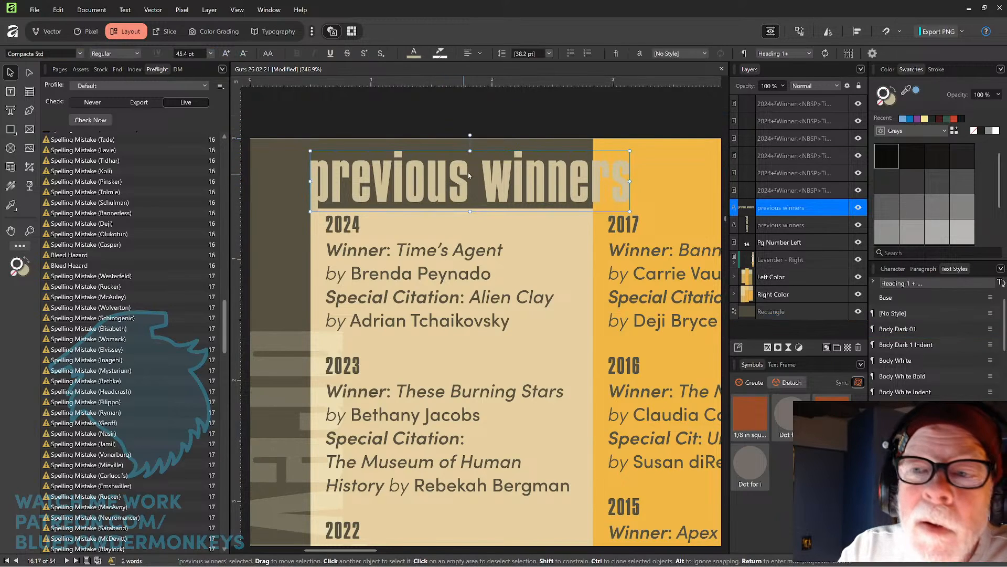
{"action": "left_click", "coordinate": [856, 32]}
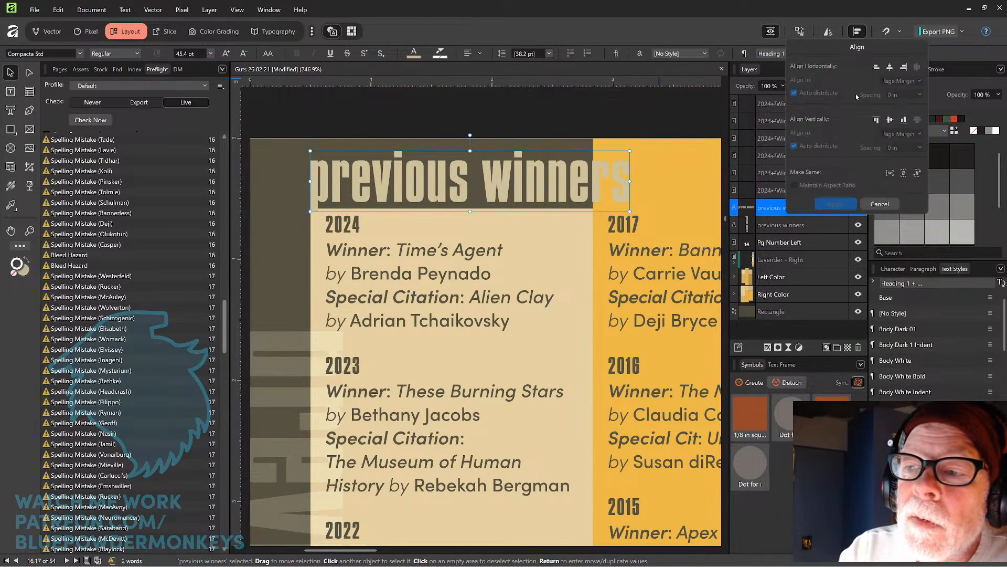
{"action": "left_click", "coordinate": [876, 68]}
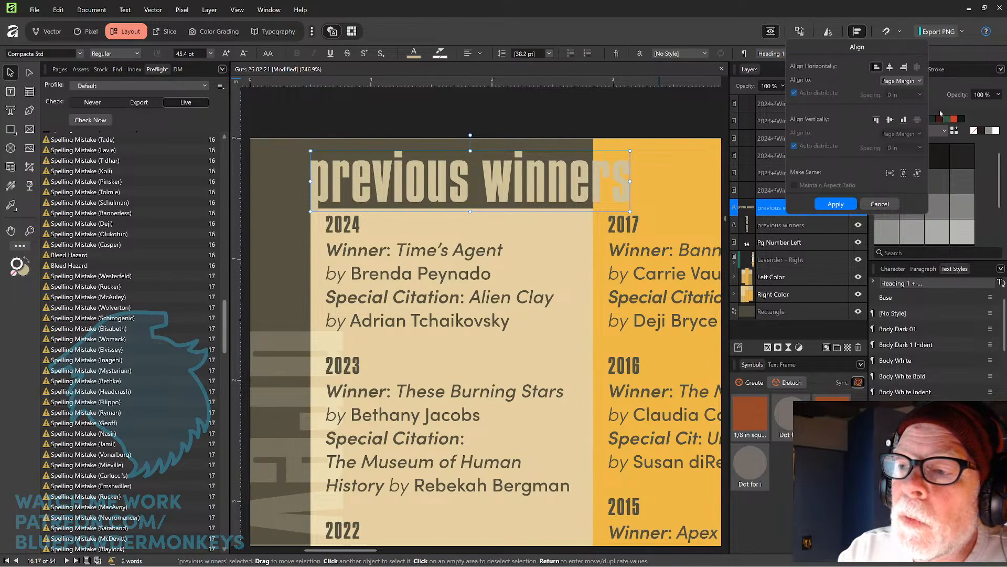
{"action": "left_click", "coordinate": [848, 208]}
{"action": "left_click_drag", "start_coordinate": [909, 92], "coordinate": [571, 222]}
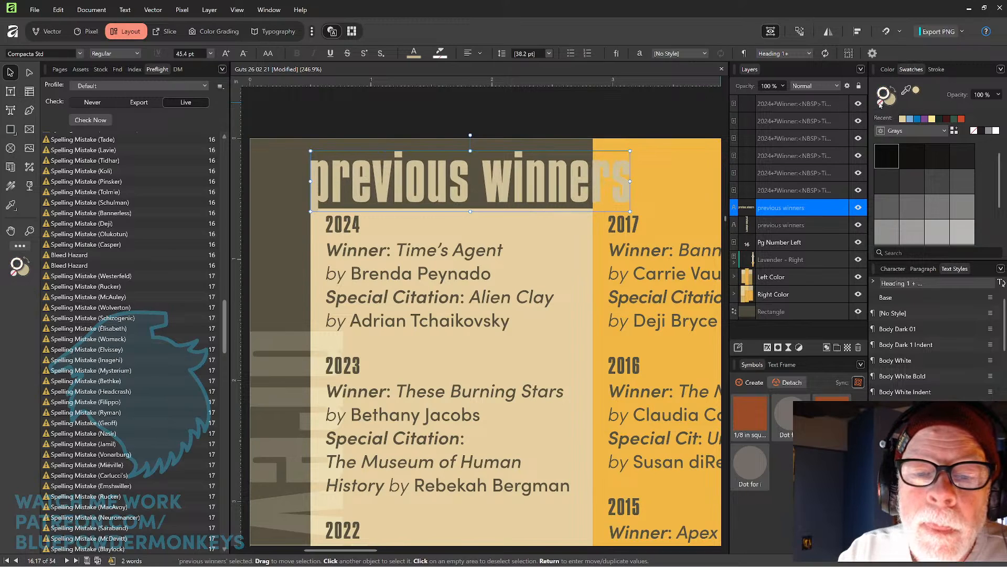
Lower the top edge of the middle yellow column rectangle to just below the heading band.
{"action": "scroll", "coordinate": [604, 163], "scroll_direction": "right", "scroll_amount": 3}
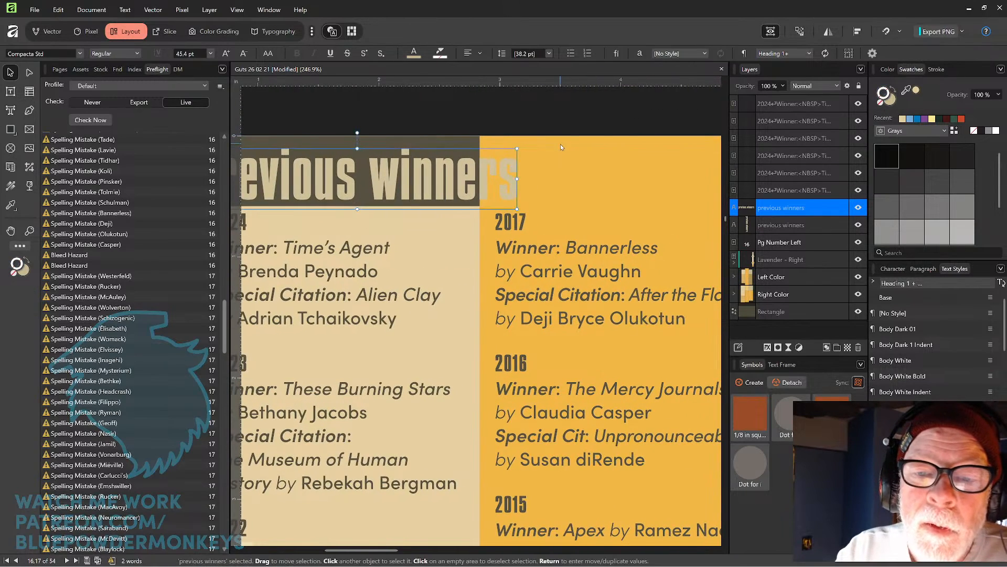
{"action": "left_click", "coordinate": [561, 145]}
{"action": "double_click", "coordinate": [581, 142]}
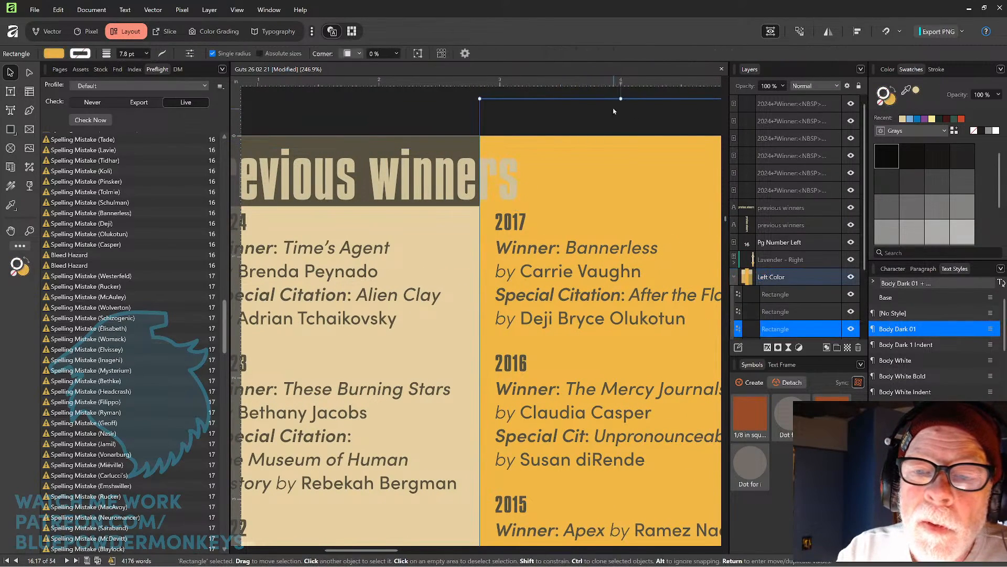
{"action": "left_click_drag", "start_coordinate": [621, 98], "coordinate": [616, 207]}
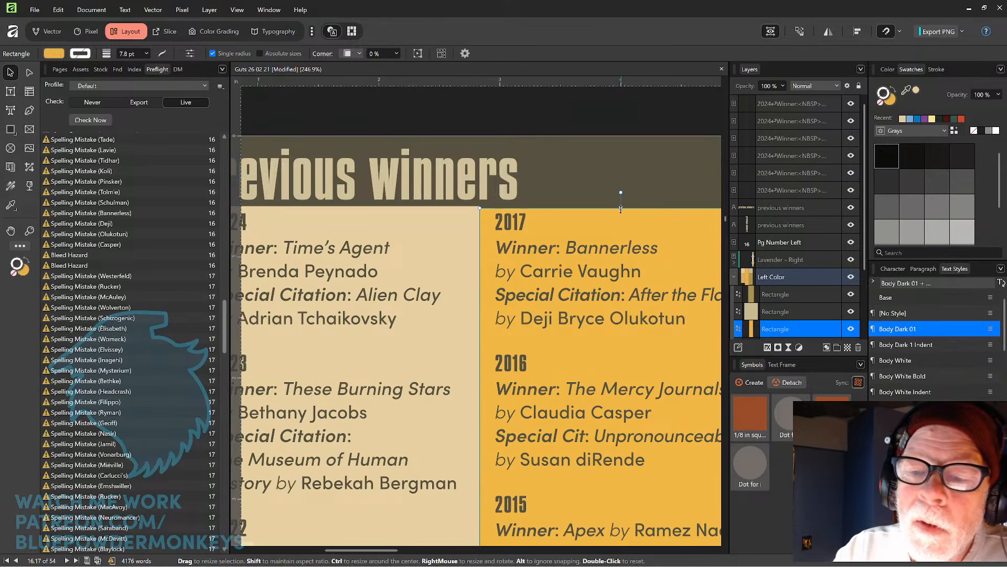
{"action": "left_click", "coordinate": [646, 114]}
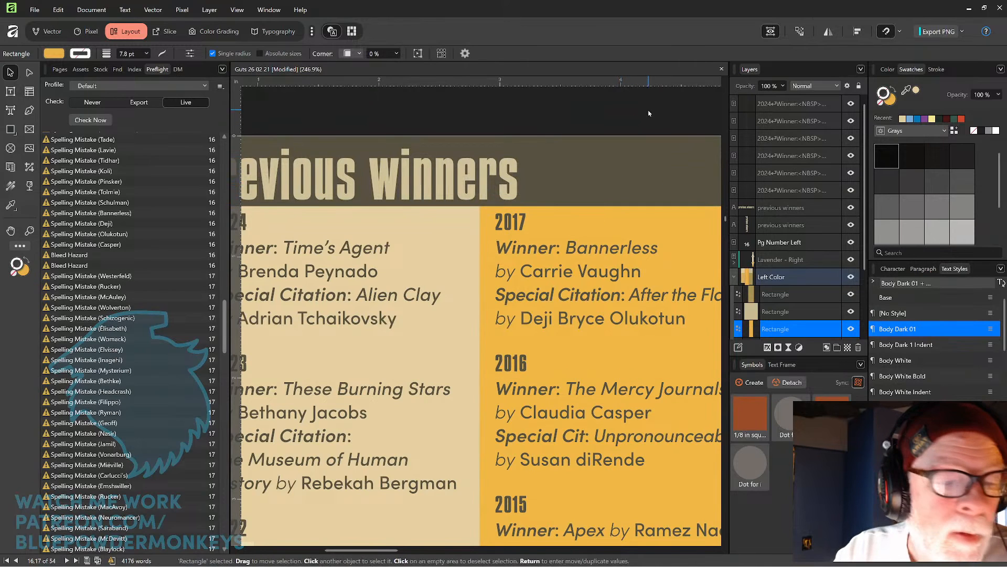
Delete the faded vertical 'previous winners' text running along the left edge of page 16.
{"action": "scroll", "coordinate": [657, 108], "scroll_direction": "down", "scroll_amount": 5}
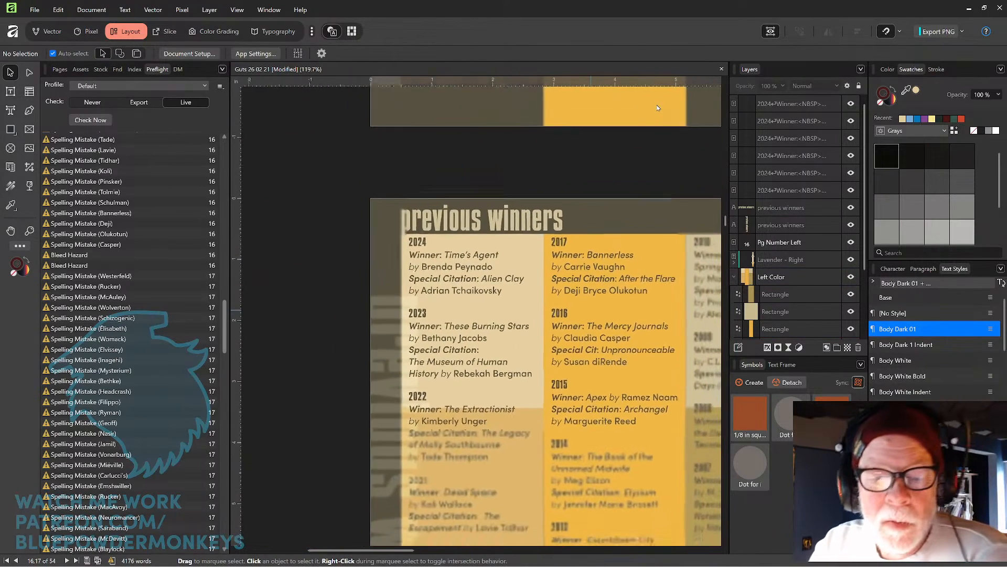
{"action": "scroll", "coordinate": [657, 108], "scroll_direction": "down", "scroll_amount": 2}
{"action": "left_click_drag", "start_coordinate": [632, 307], "coordinate": [487, 193]}
{"action": "left_click_drag", "start_coordinate": [532, 271], "coordinate": [517, 260]}
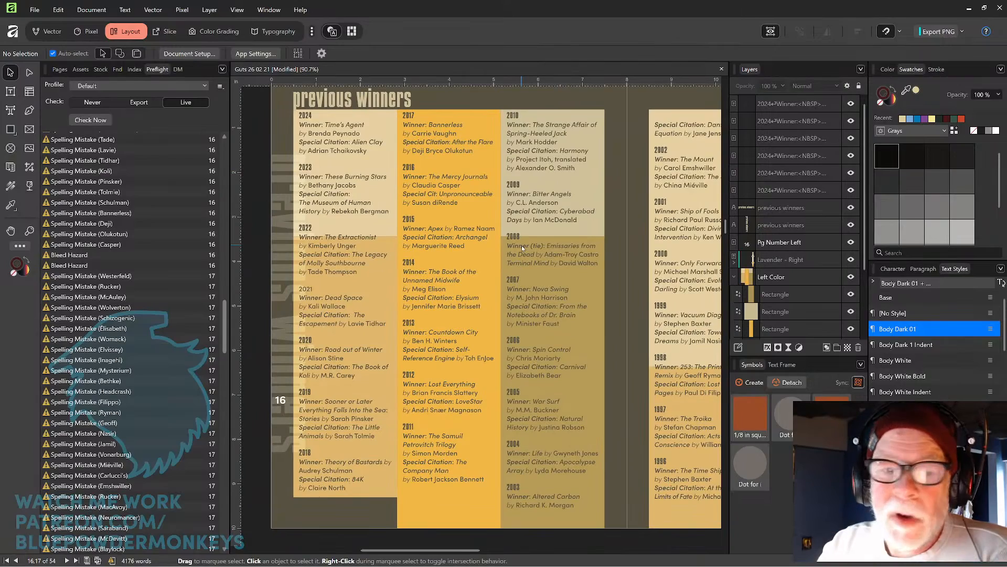
{"action": "scroll", "coordinate": [522, 244], "scroll_direction": "down", "scroll_amount": 1}
{"action": "scroll", "coordinate": [521, 244], "scroll_direction": "up", "scroll_amount": 1}
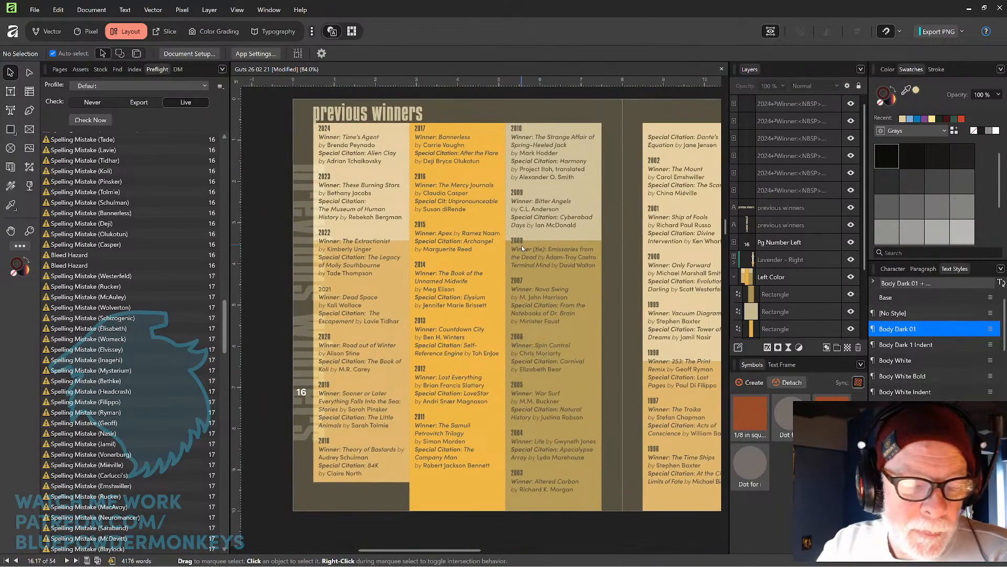
{"action": "mouse_move", "coordinate": [302, 292]}
{"action": "left_mouse_down"}
{"action": "mouse_move", "coordinate": [288, 290]}
{"action": "mouse_move", "coordinate": [296, 300]}
{"action": "left_mouse_up"}
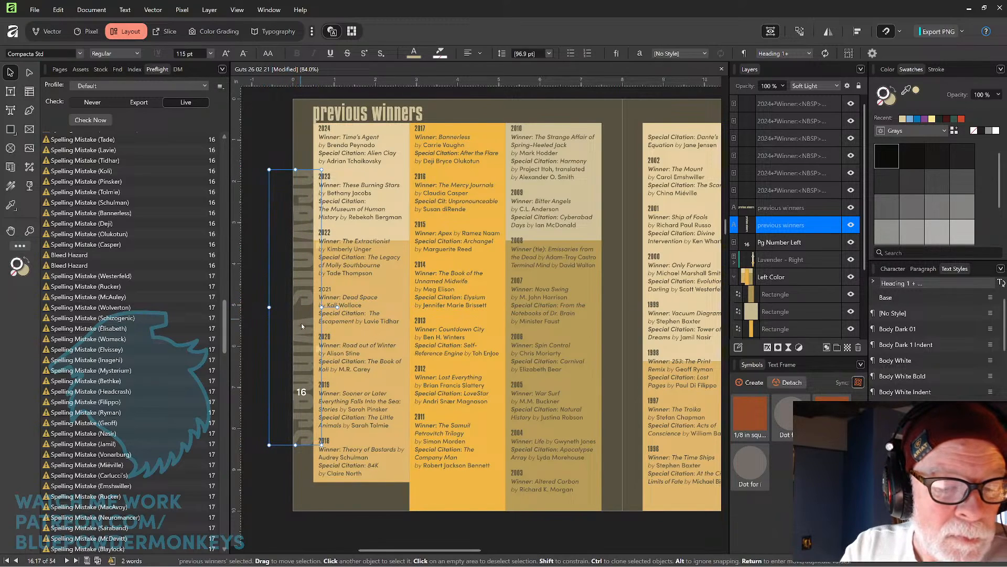
{"action": "left_click", "coordinate": [479, 100]}
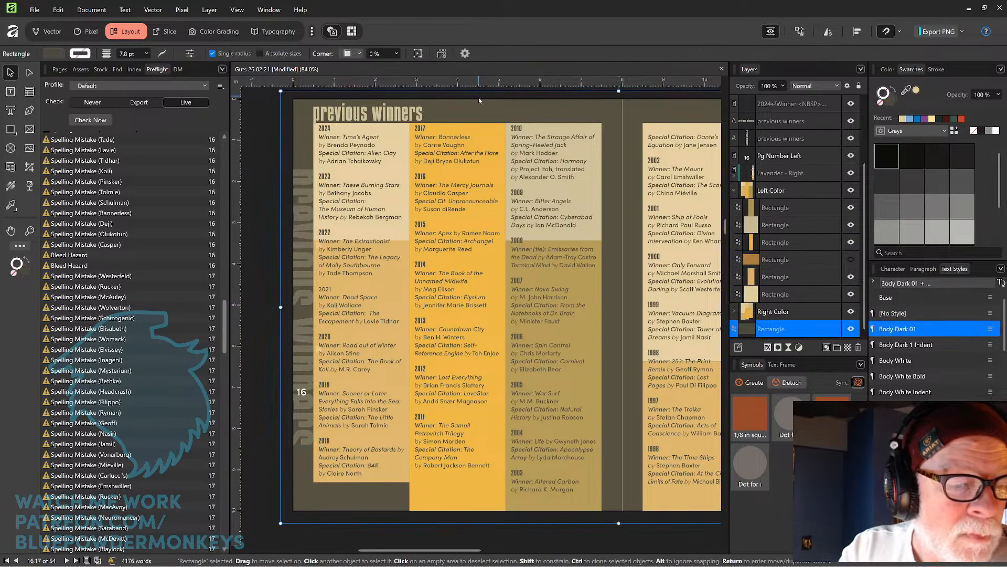
{"action": "left_click", "coordinate": [298, 285]}
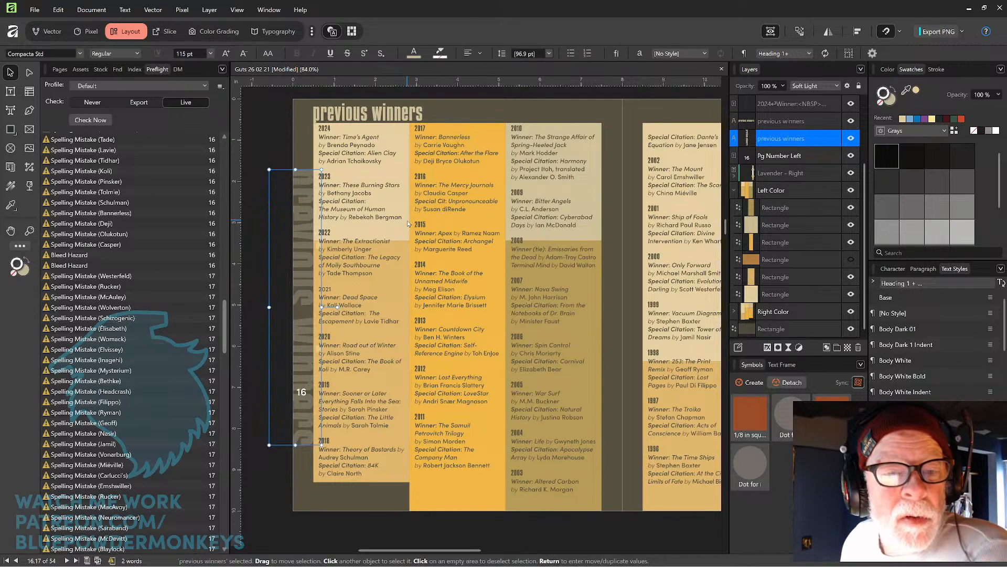
{"action": "key", "text": "Delete"}
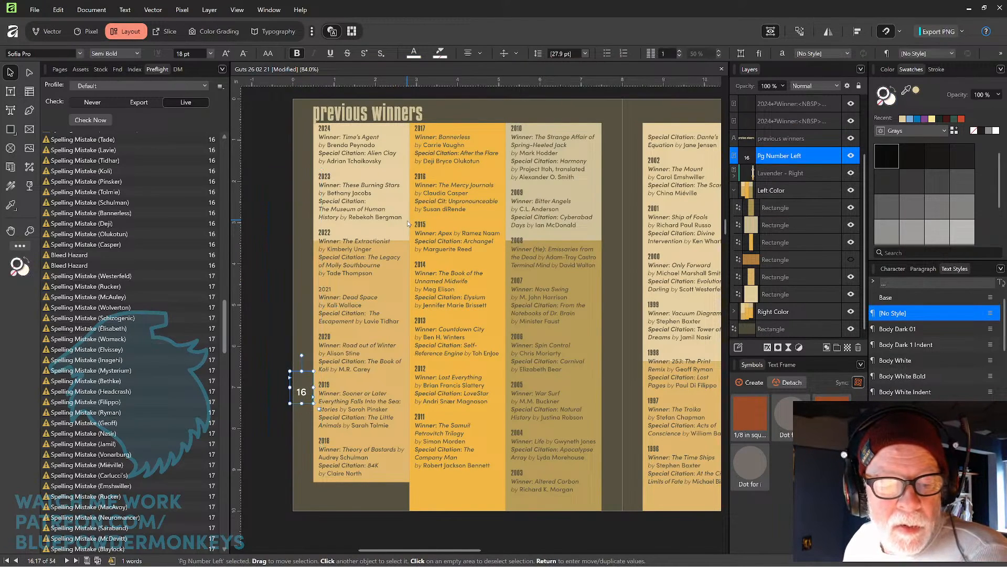
{"action": "scroll", "coordinate": [407, 221], "scroll_direction": "down", "scroll_amount": 2}
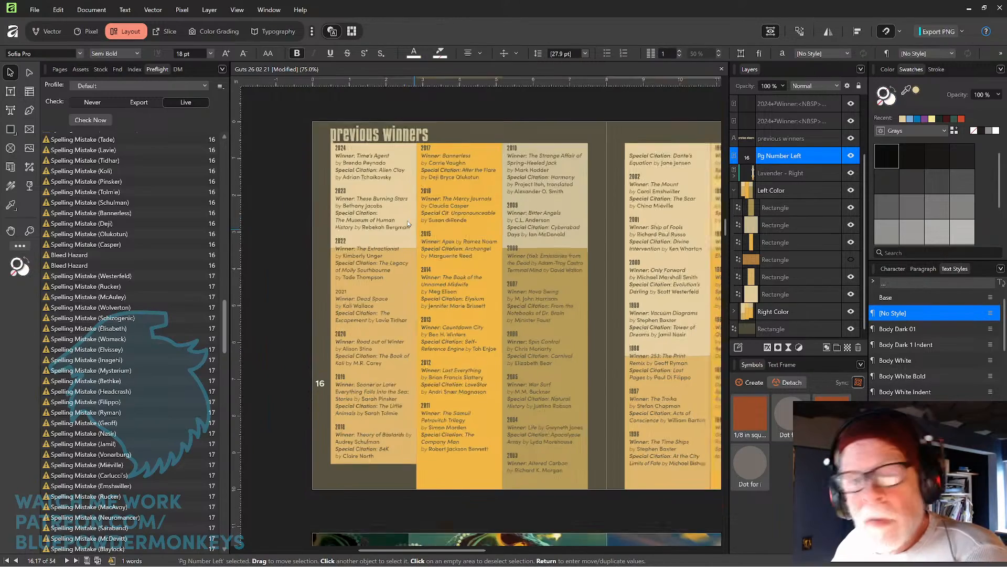
{"action": "key", "text": "space"}
{"action": "left_click_drag", "start_coordinate": [569, 338], "coordinate": [503, 329]}
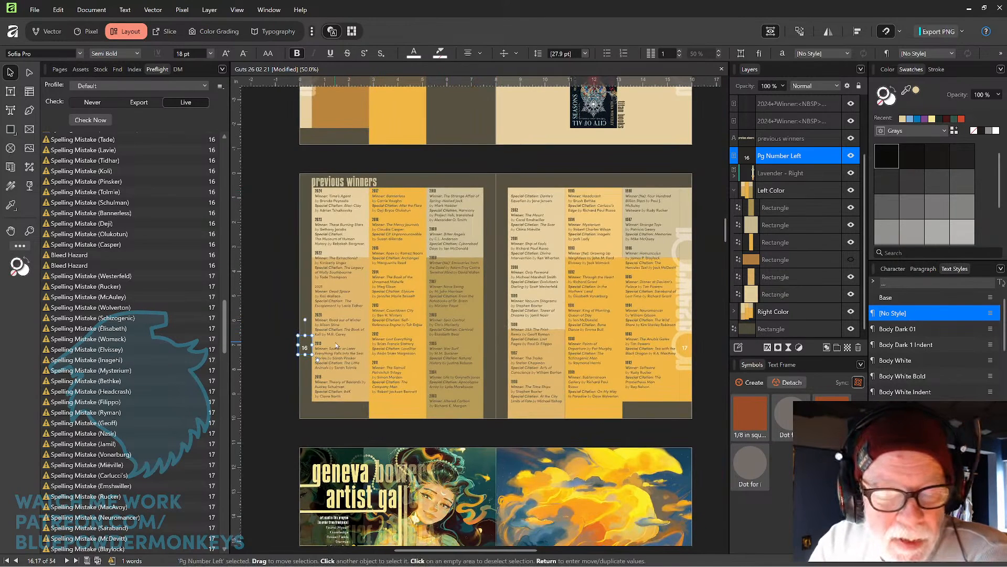
{"action": "left_click", "coordinate": [364, 183]}
{"action": "left_click_drag", "start_coordinate": [365, 193], "coordinate": [362, 212]}
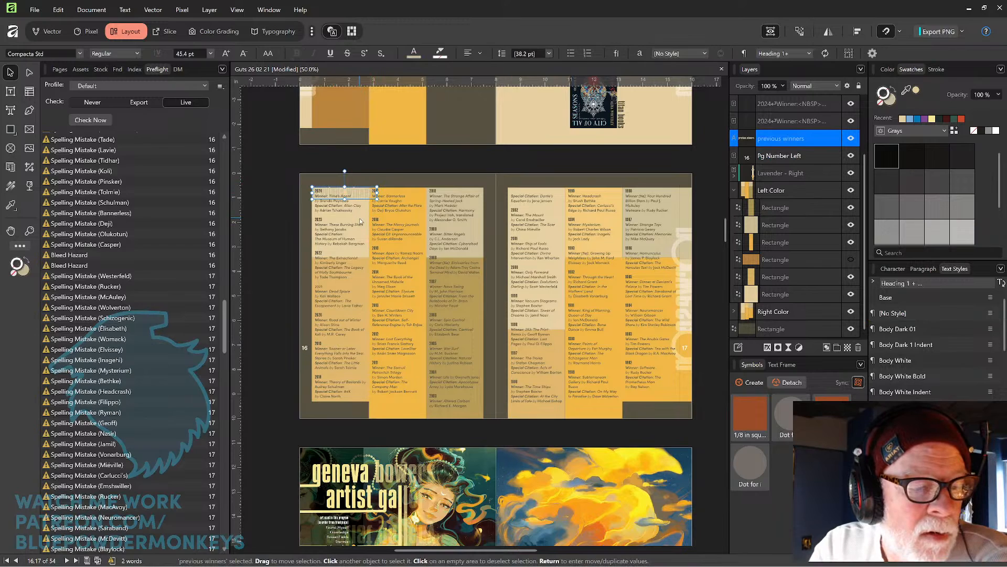
{"action": "left_click", "coordinate": [465, 161]}
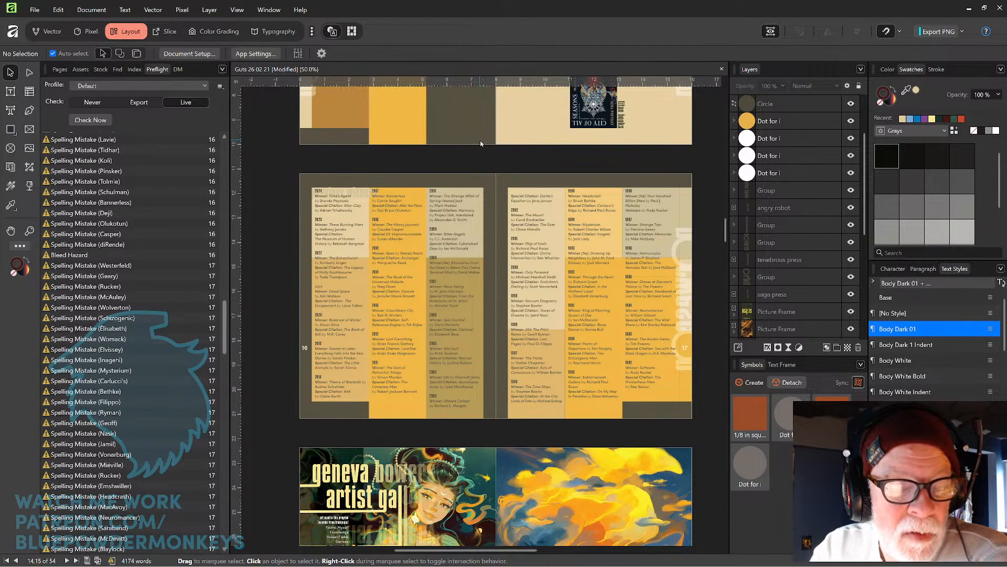
{"action": "key", "text": "ctrl+z"}
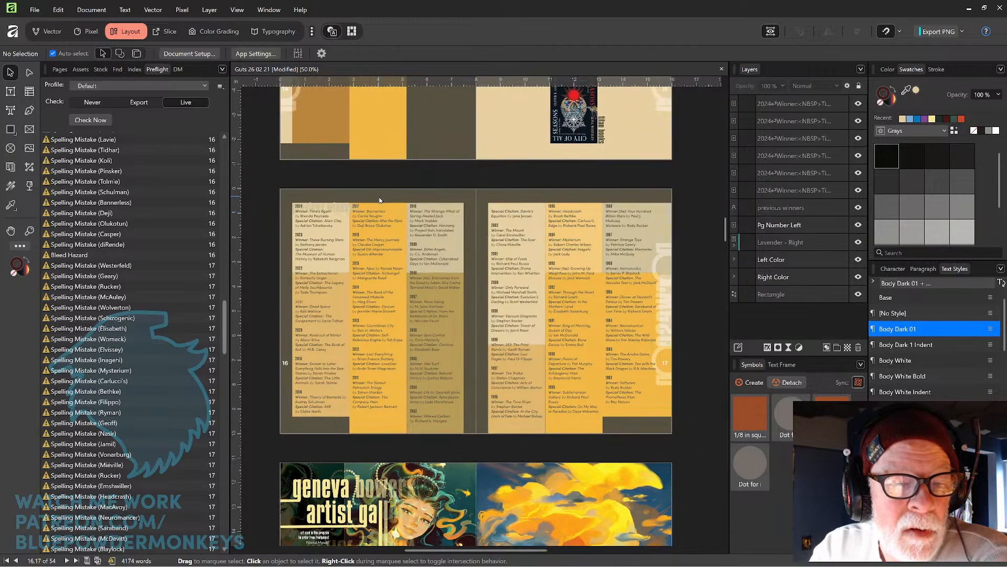
{"action": "key", "text": "ctrl+z"}
{"action": "key", "text": "ctrl+z"}
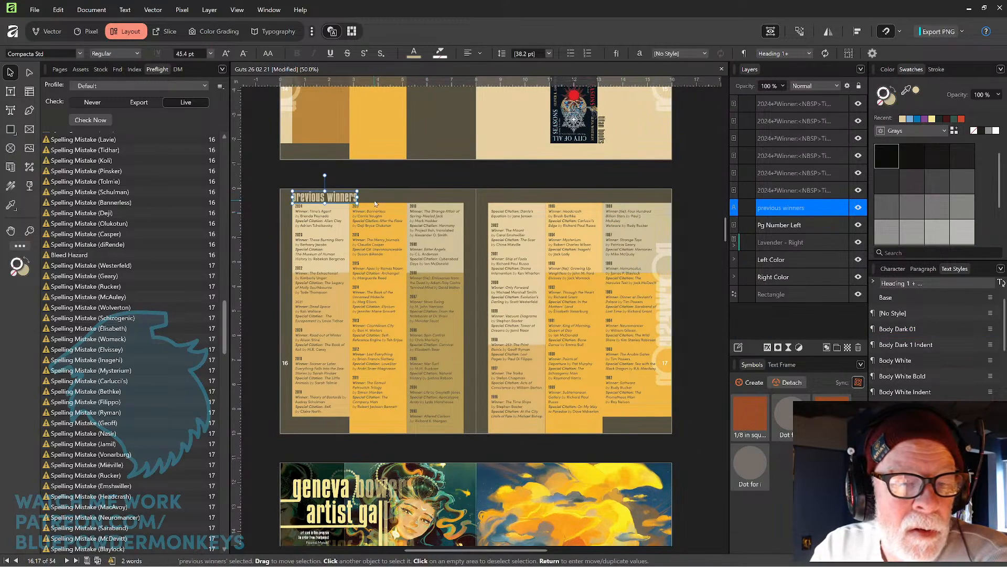
{"action": "left_click_drag", "start_coordinate": [381, 244], "coordinate": [582, 277]}
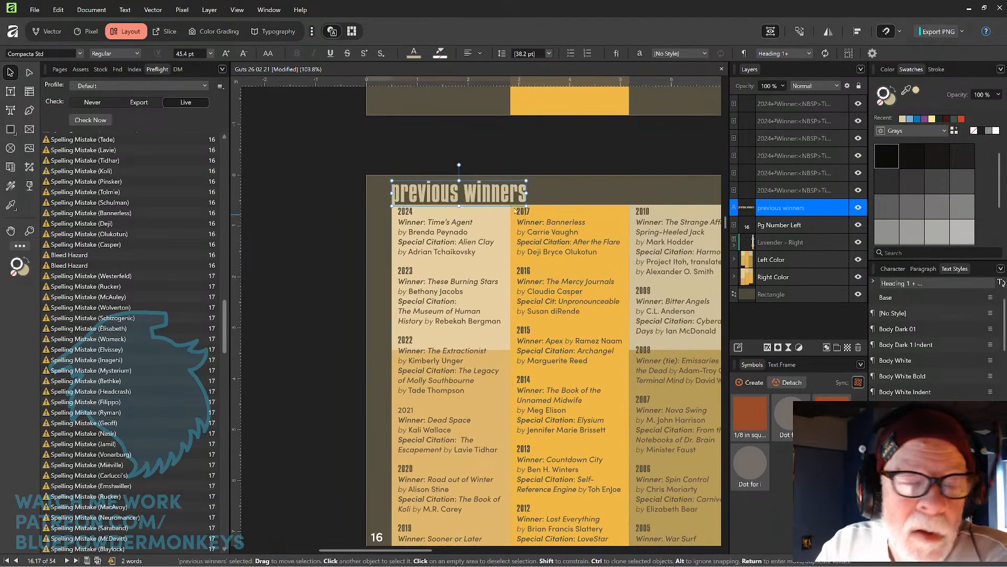
{"action": "left_click_drag", "start_coordinate": [500, 200], "coordinate": [499, 204]}
{"action": "key", "text": "ctrl+z"}
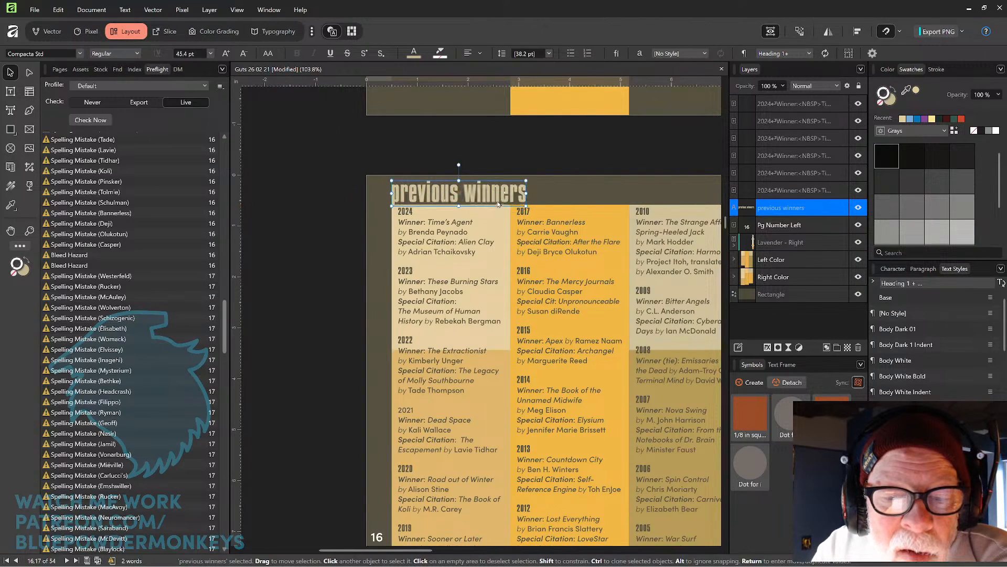
{"action": "scroll", "coordinate": [648, 283], "scroll_direction": "down", "scroll_amount": 5}
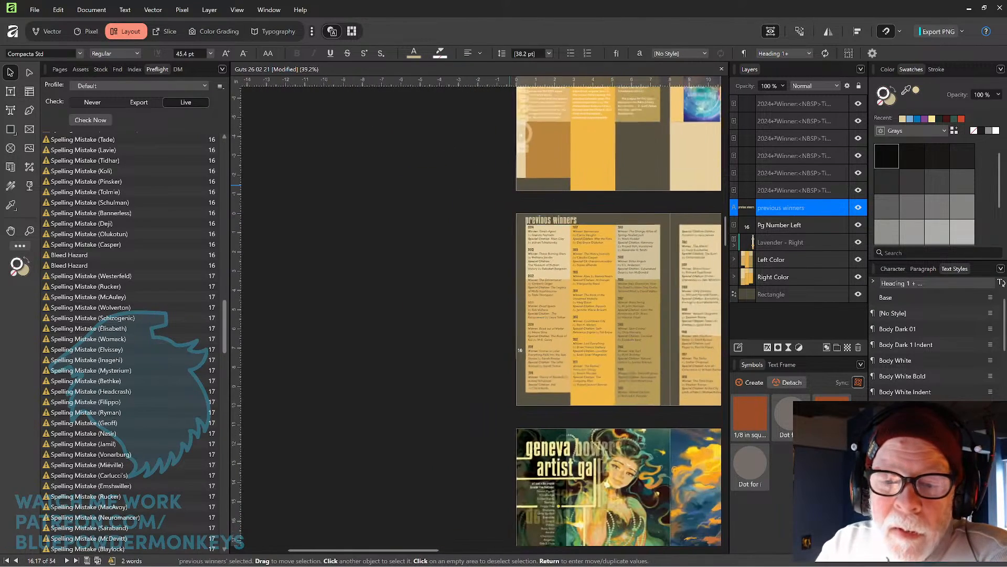
{"action": "left_click_drag", "start_coordinate": [649, 282], "coordinate": [466, 346]}
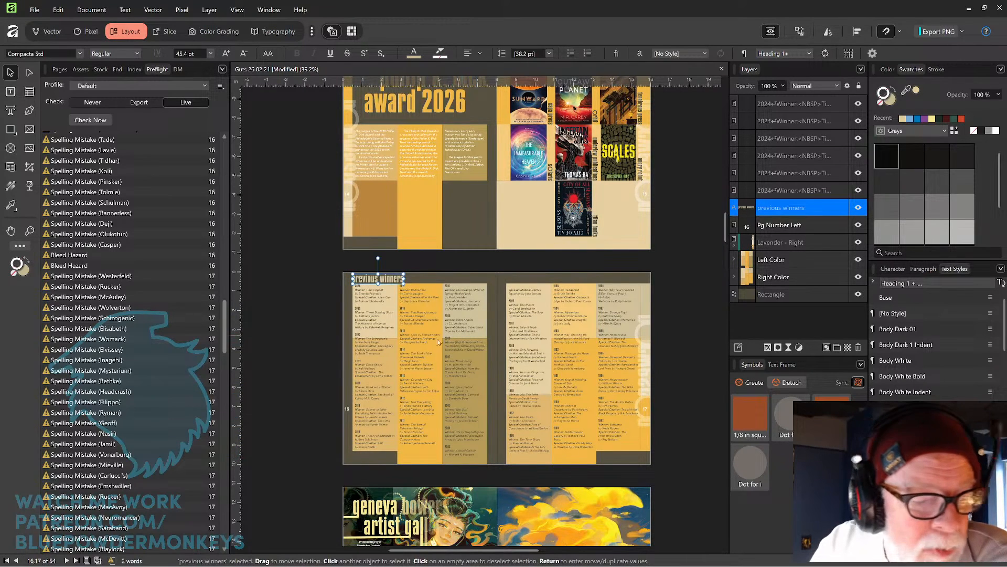
Fix the non-proportional scaling hazard on the 'body soul copy' image by setting its scale to 65% in both directions.
{"action": "left_click_drag", "start_coordinate": [224, 333], "coordinate": [215, 375]}
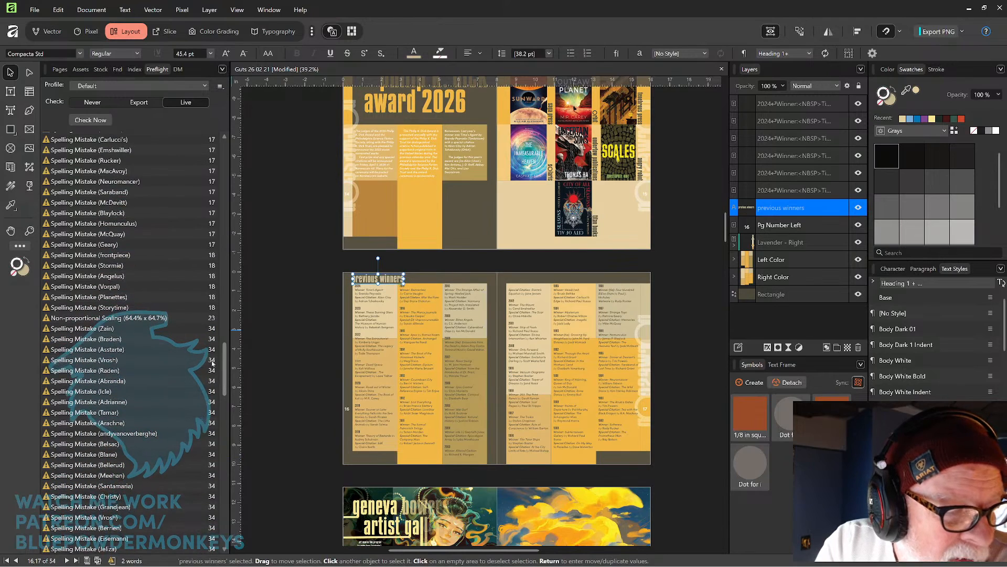
{"action": "left_click", "coordinate": [185, 318]}
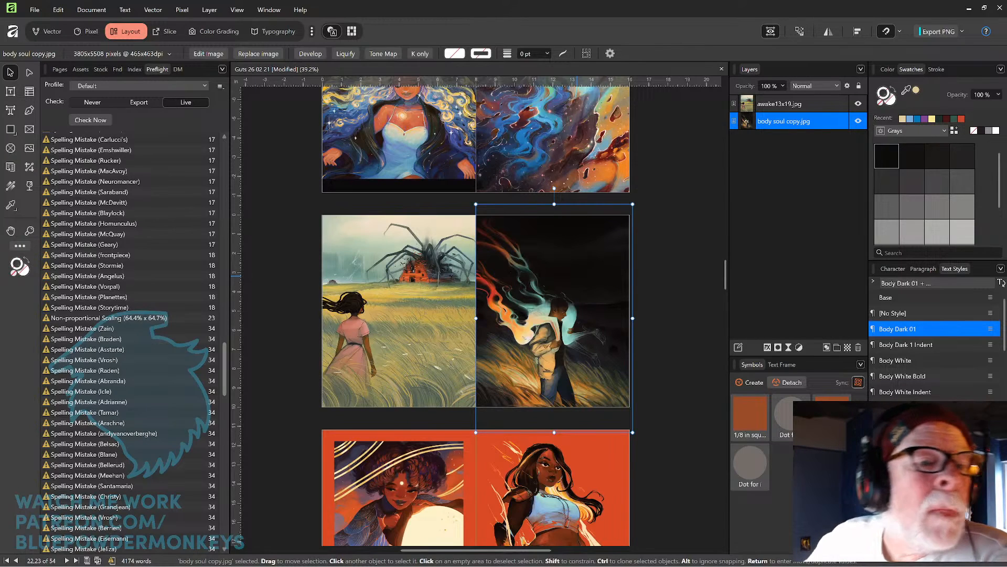
{"action": "left_click", "coordinate": [168, 55]}
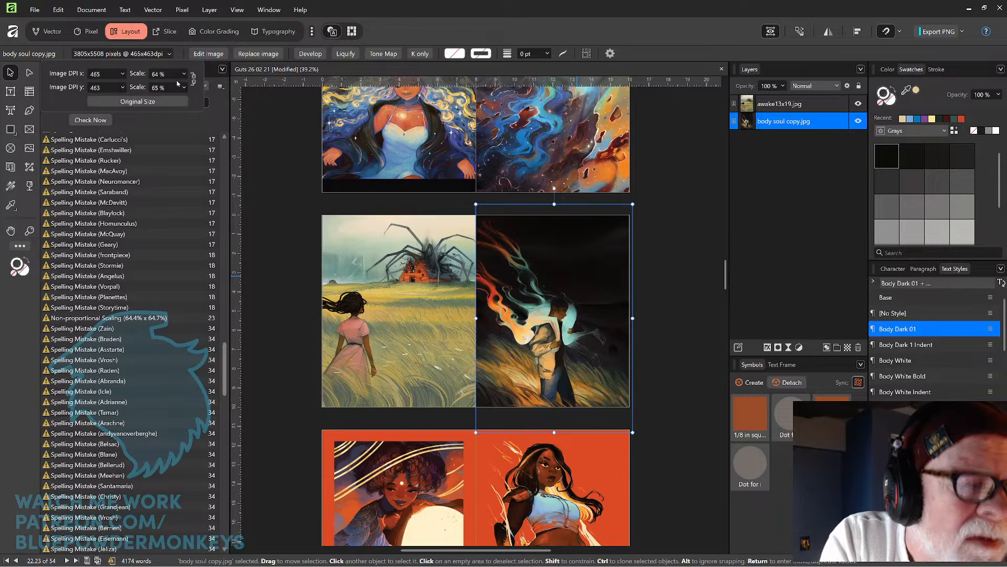
{"action": "left_click", "coordinate": [172, 74]}
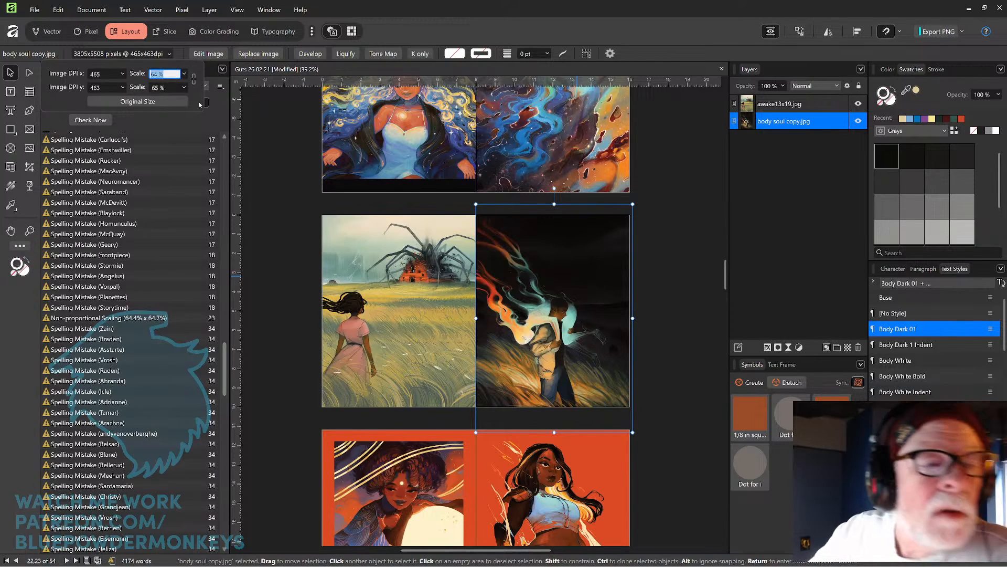
{"action": "type", "text": "6"}
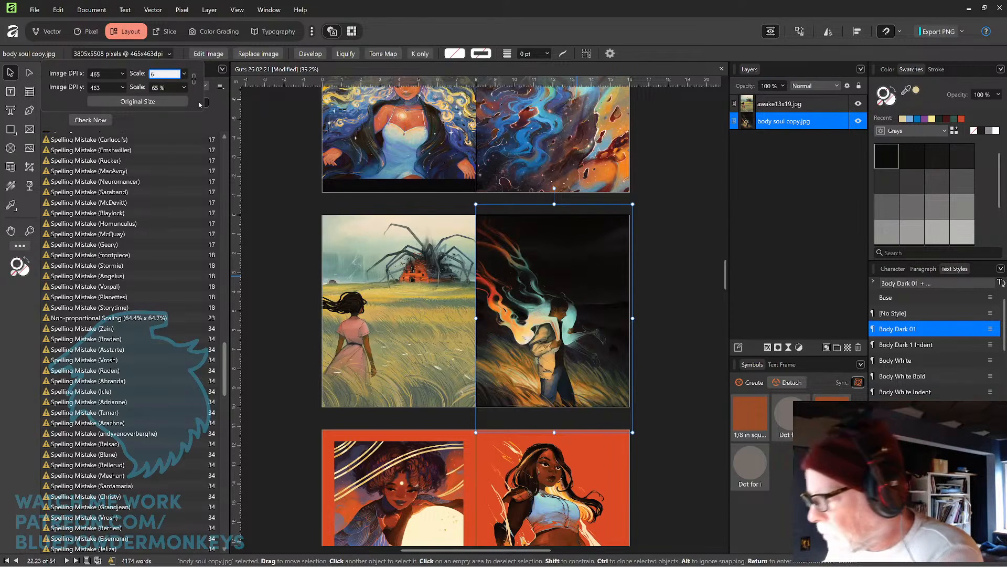
{"action": "type", "text": "4.7"}
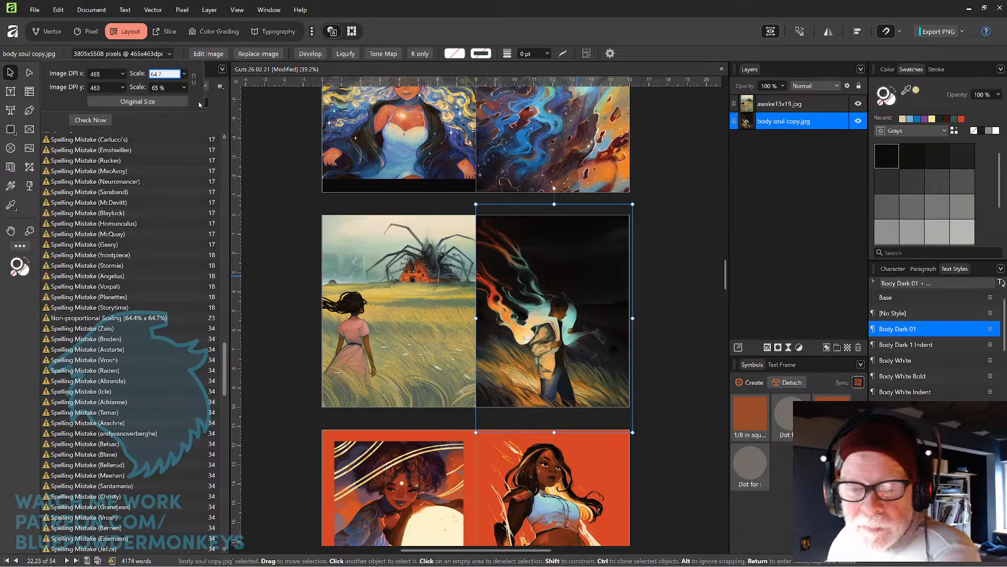
{"action": "key", "text": "Return"}
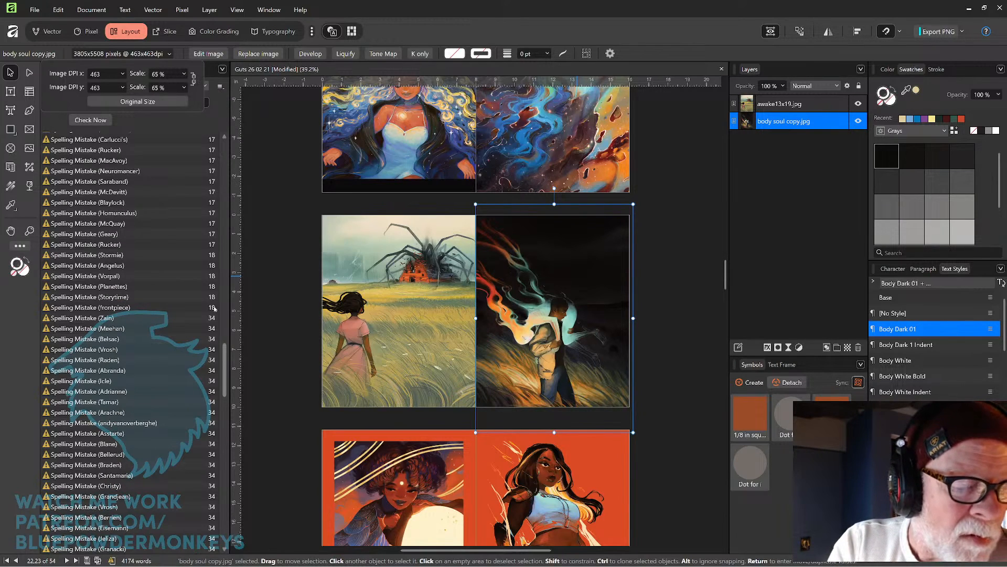
Extend the purple 'artists' heading rectangle on page 34 into the left and top bleed.
{"action": "left_click", "coordinate": [223, 354]}
{"action": "left_click_drag", "start_coordinate": [224, 358], "coordinate": [221, 420]}
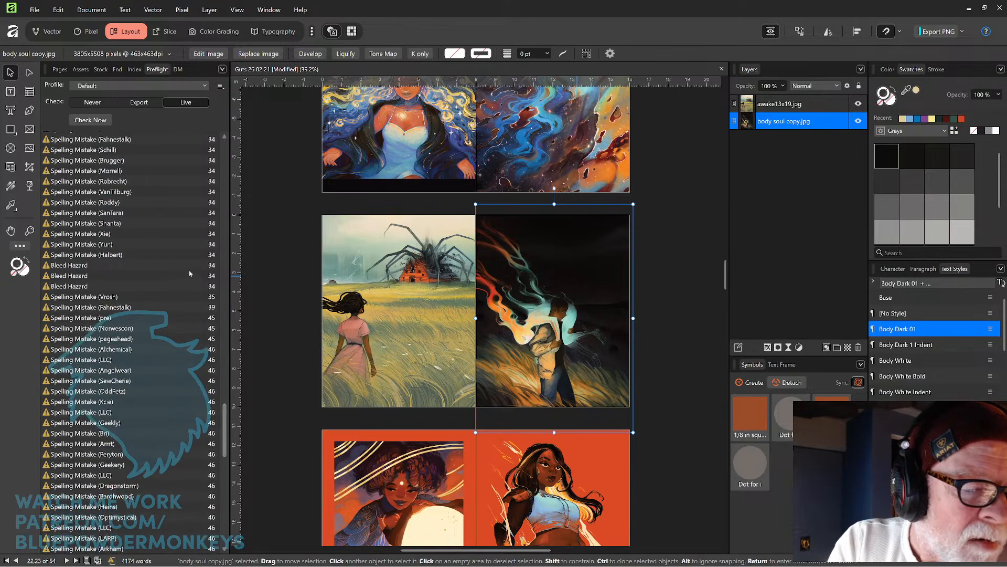
{"action": "left_click", "coordinate": [192, 268]}
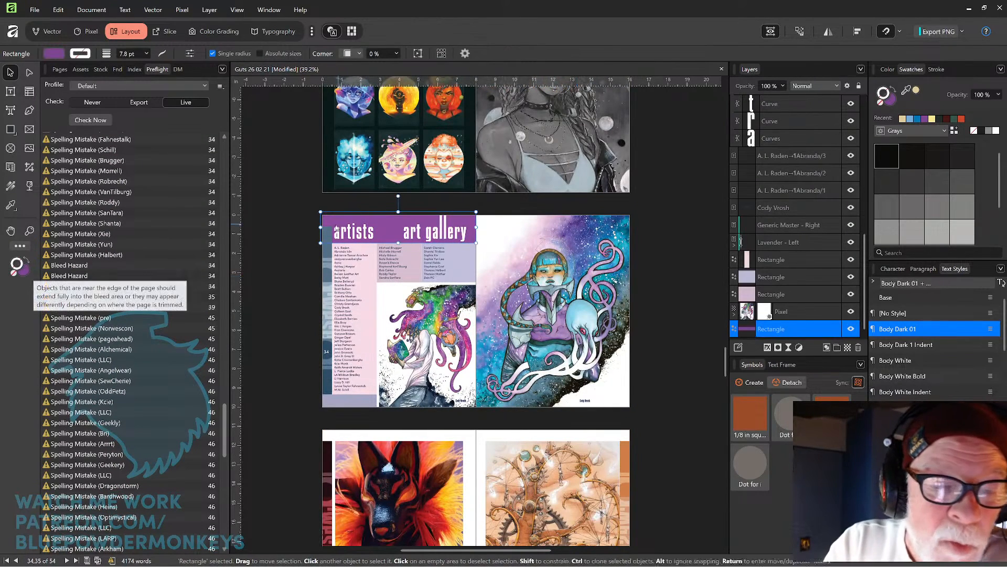
{"action": "left_click_drag", "start_coordinate": [315, 226], "coordinate": [310, 227]}
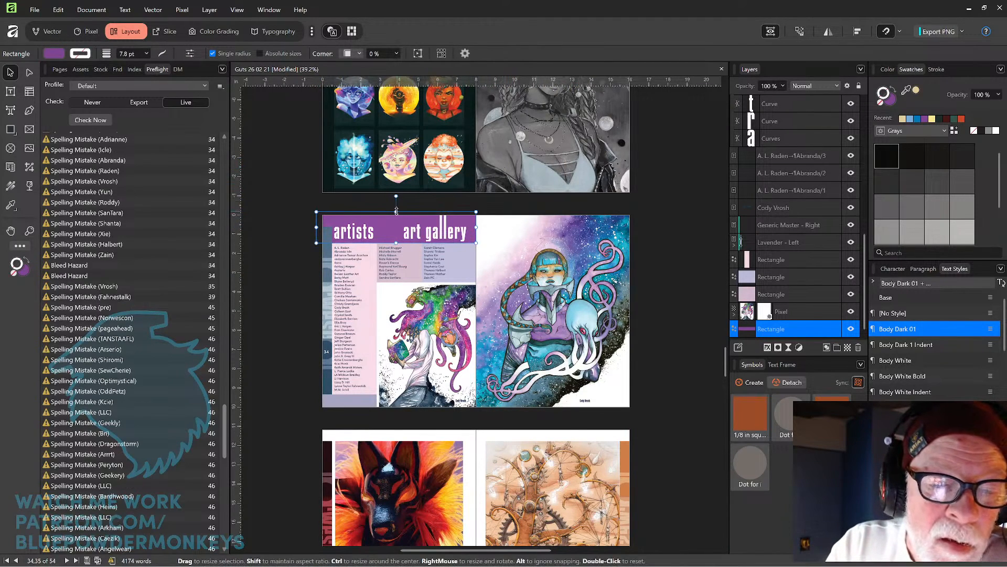
{"action": "left_click_drag", "start_coordinate": [397, 207], "coordinate": [396, 204]}
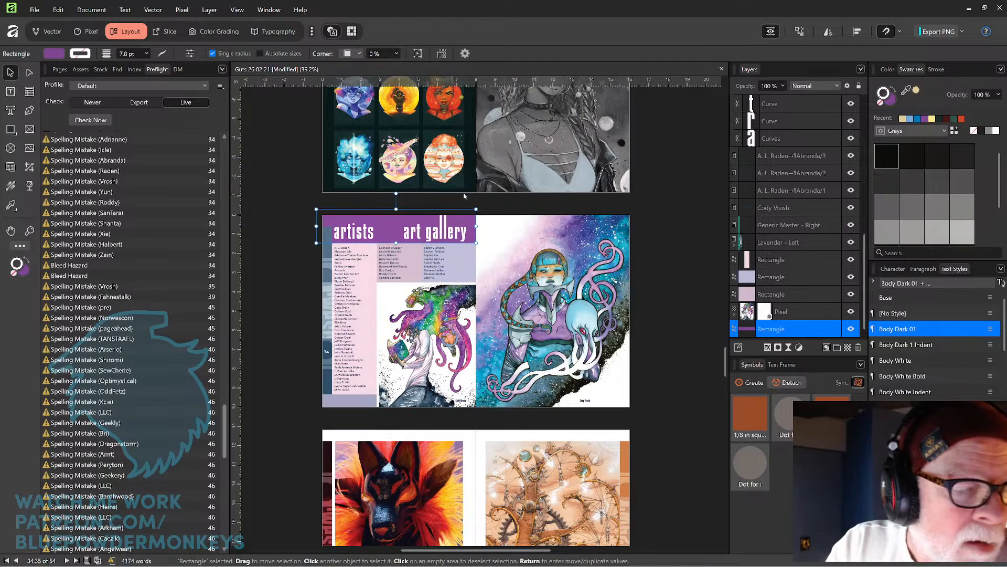
Stretch the small lavender rectangle at the bottom of page 34 leftward into the bleed.
{"action": "left_click", "coordinate": [352, 404]}
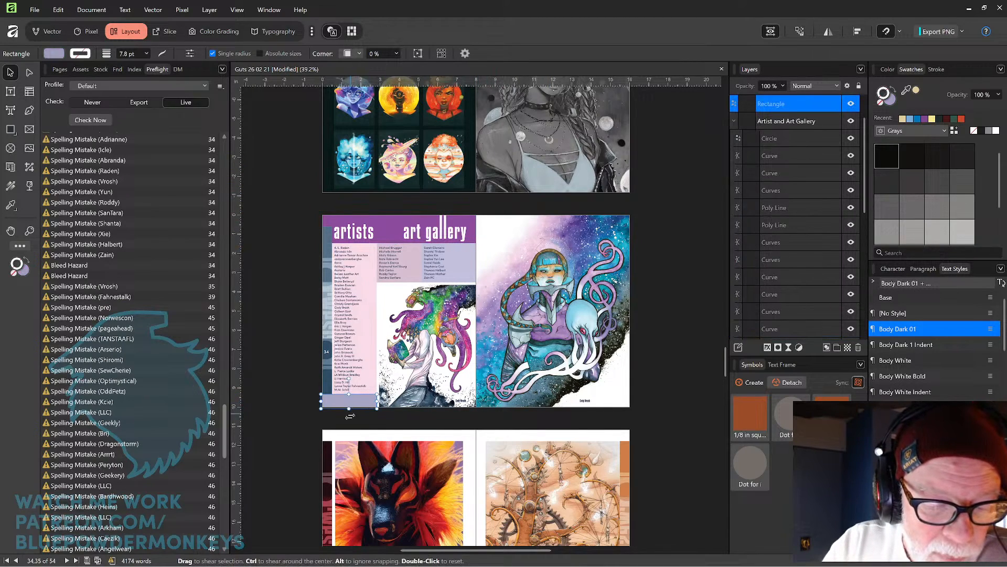
{"action": "left_click_drag", "start_coordinate": [348, 407], "coordinate": [314, 403]}
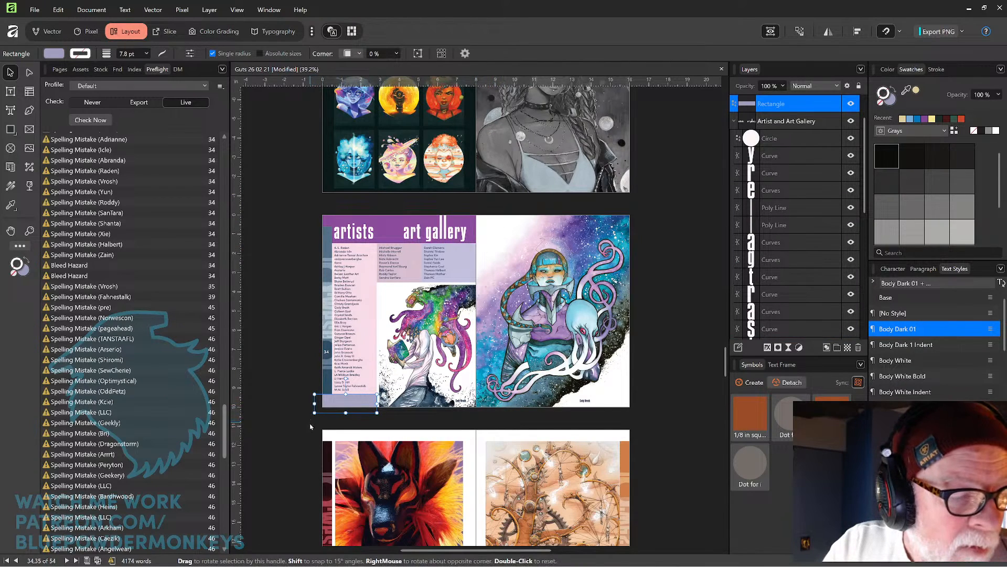
{"action": "left_click", "coordinate": [297, 435]}
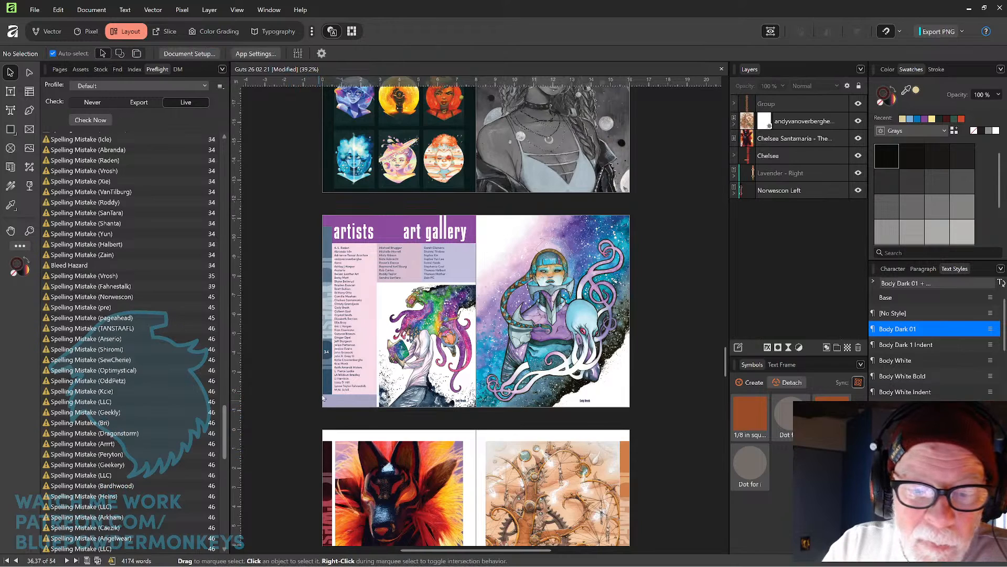
Inspect the 'll' poly lines of the 'art gallery' heading at close zoom.
{"action": "left_click", "coordinate": [325, 386]}
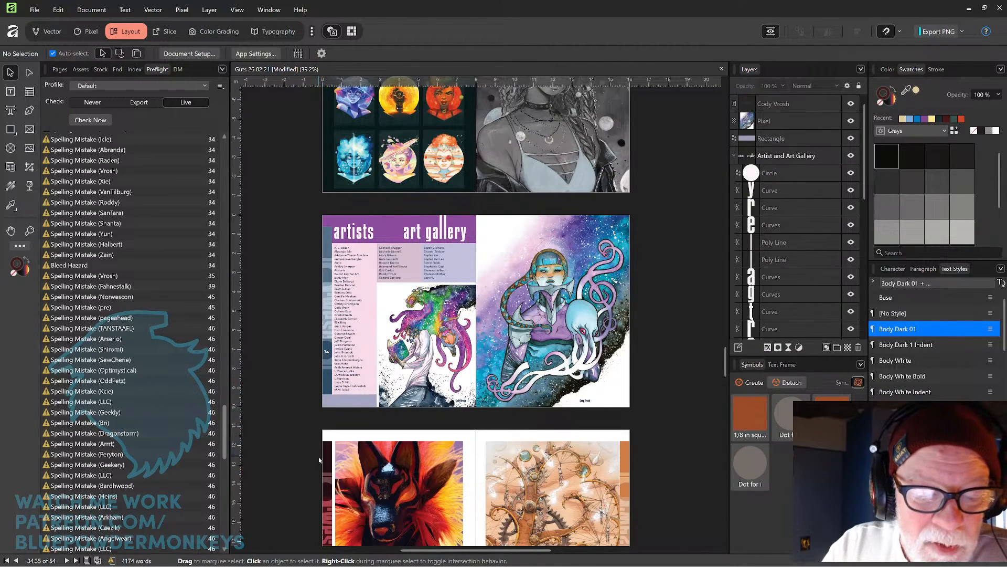
{"action": "left_click", "coordinate": [444, 233]}
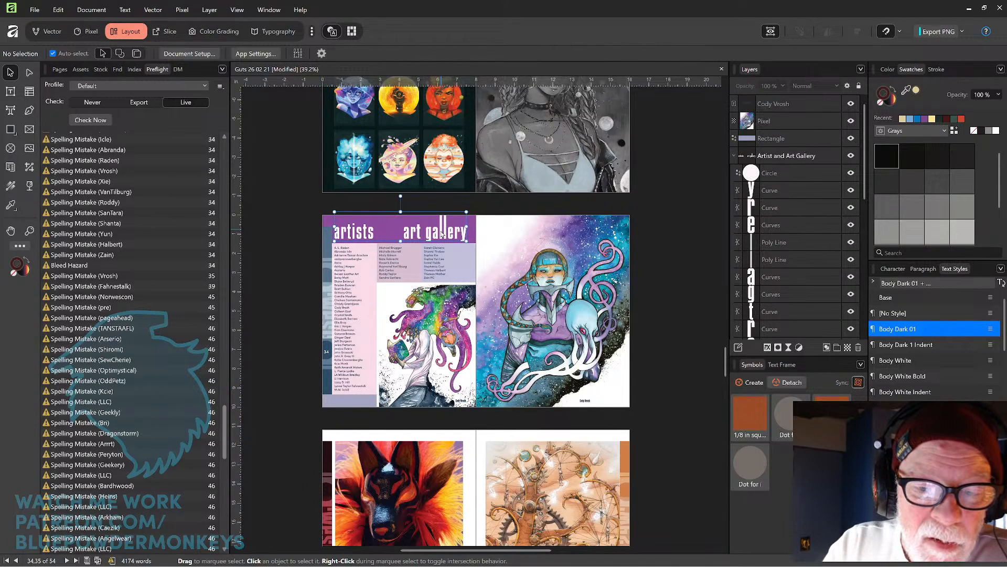
{"action": "double_click", "coordinate": [444, 230]}
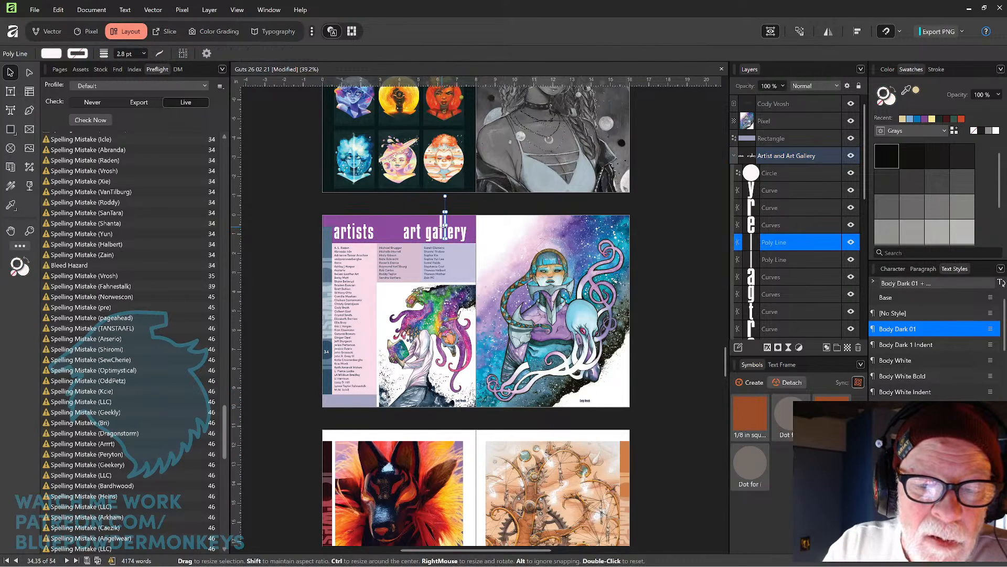
{"action": "scroll", "coordinate": [445, 216], "scroll_direction": "up", "scroll_amount": 6}
{"action": "key", "text": "space"}
{"action": "left_click_drag", "start_coordinate": [286, 216], "coordinate": [432, 241]}
{"action": "left_click", "coordinate": [391, 226], "text": "shift"}
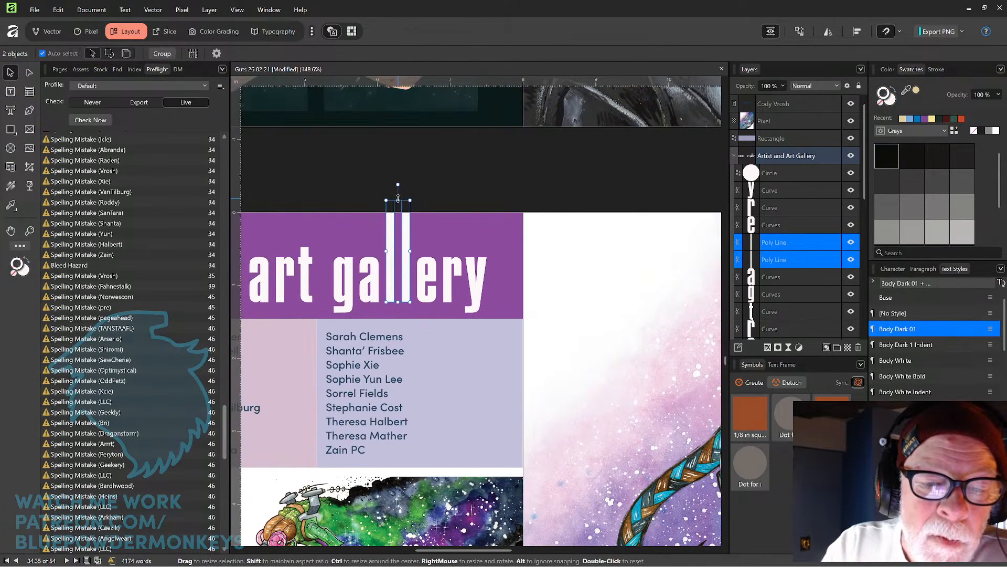
{"action": "left_click", "coordinate": [434, 177]}
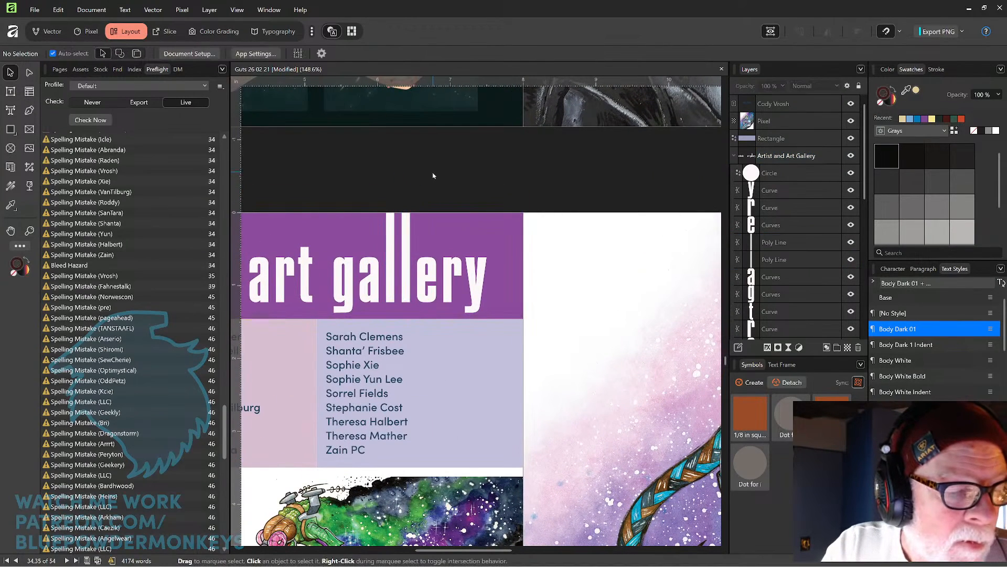
Stretch the Cody Vrosh artwork's bottom-left corner on page 34 slightly down and outward into the bleed.
{"action": "scroll", "coordinate": [444, 168], "scroll_direction": "down", "scroll_amount": 5}
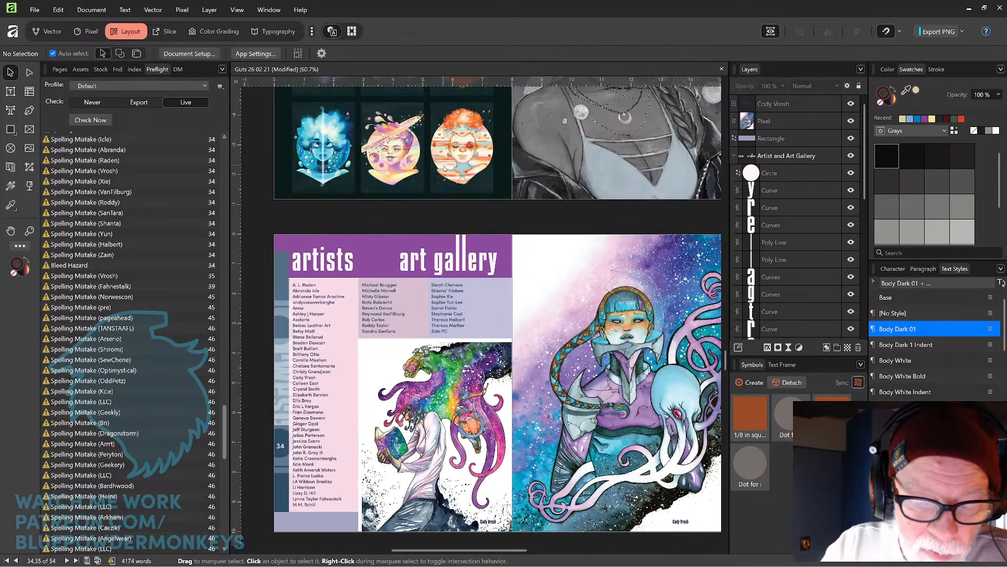
{"action": "scroll", "coordinate": [428, 269], "scroll_direction": "down", "scroll_amount": 2}
{"action": "left_click", "coordinate": [447, 277]}
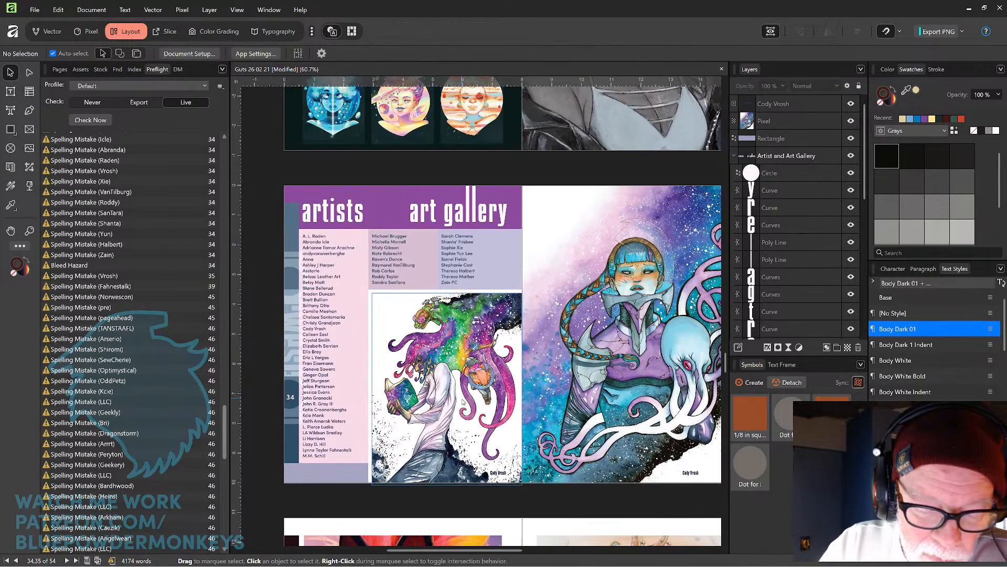
{"action": "left_click_drag", "start_coordinate": [447, 484], "coordinate": [447, 487]}
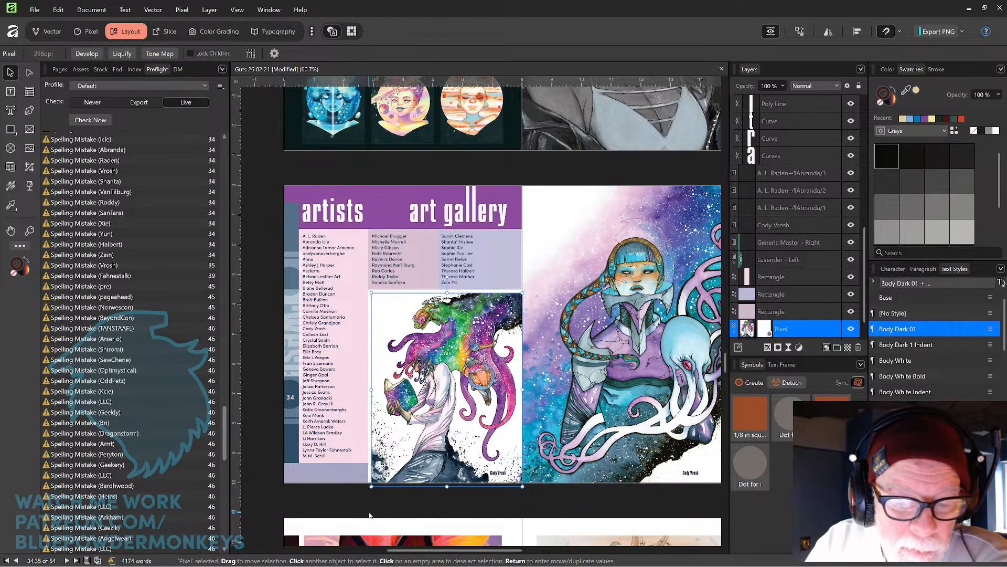
{"action": "left_click_drag", "start_coordinate": [447, 487], "coordinate": [447, 485]}
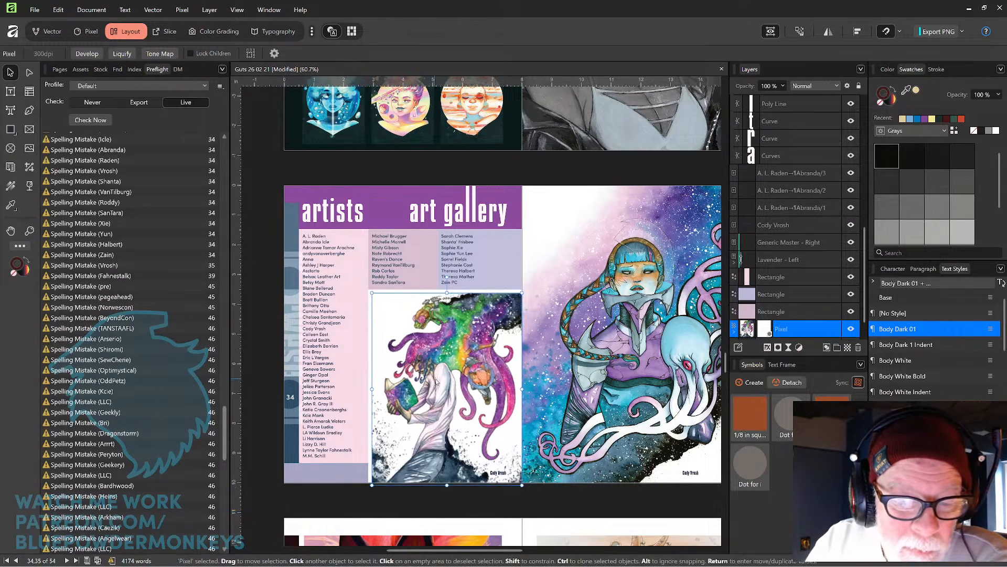
{"action": "left_click", "coordinate": [391, 507]}
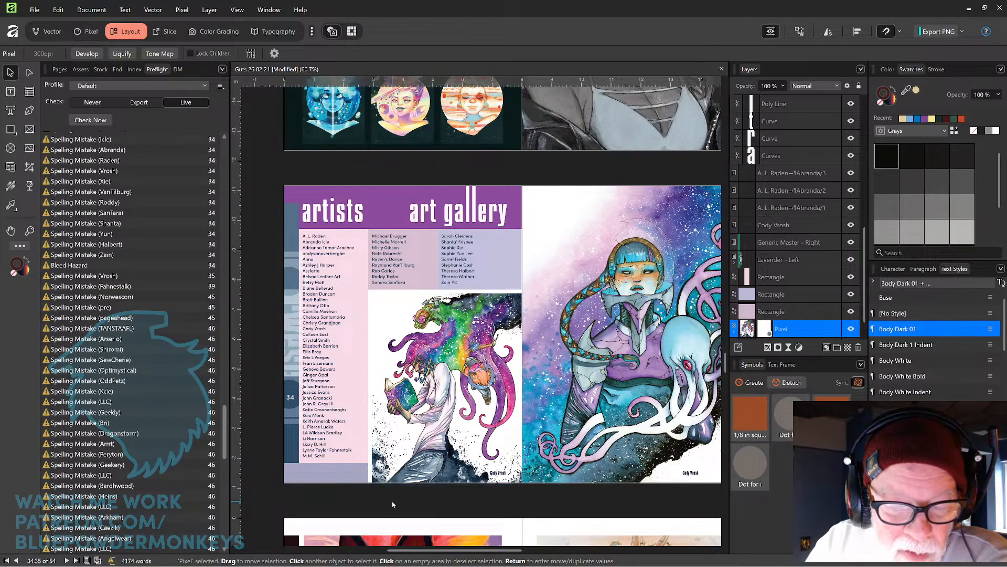
{"action": "scroll", "coordinate": [392, 507], "scroll_direction": "down", "scroll_amount": 3}
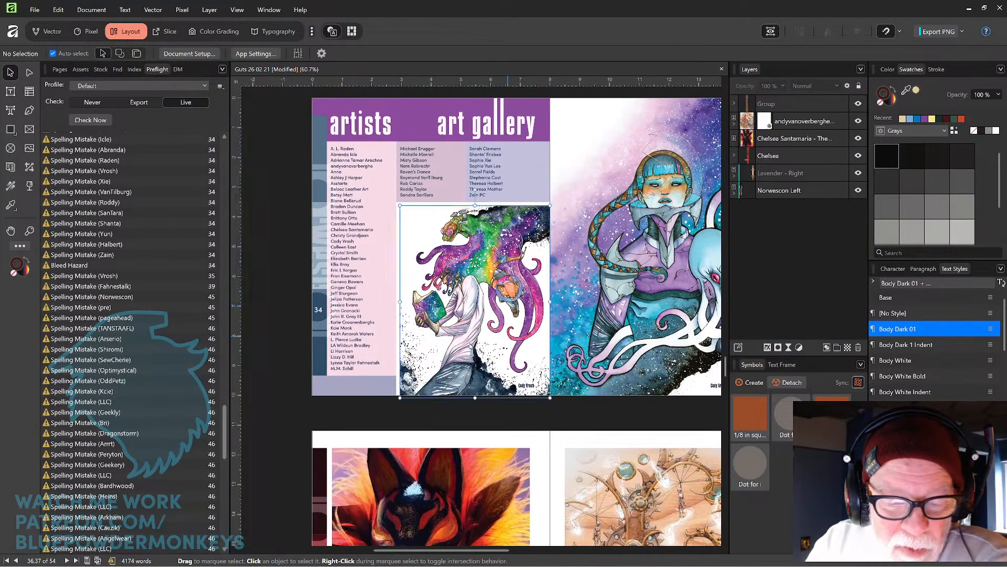
{"action": "left_click", "coordinate": [470, 344]}
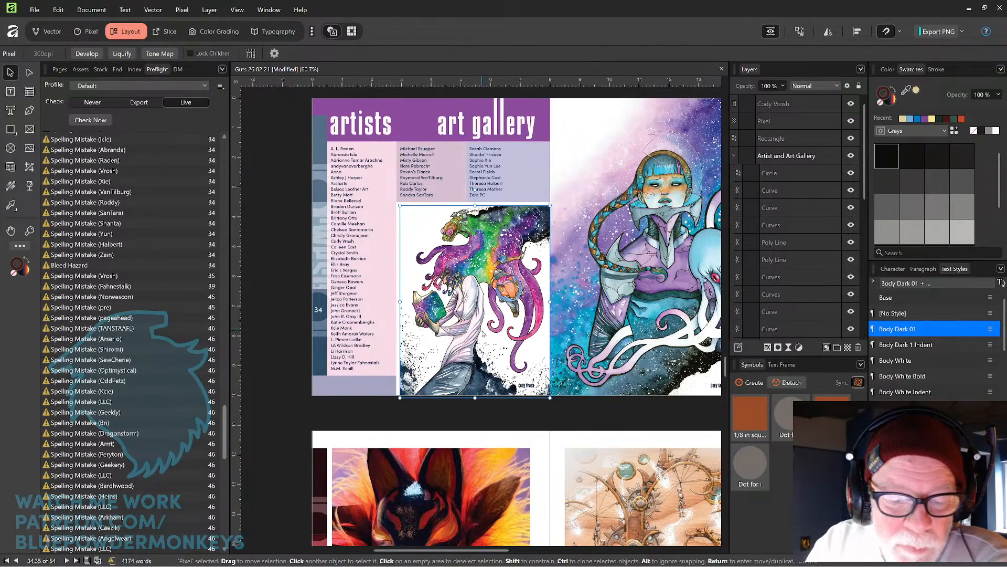
{"action": "scroll", "coordinate": [475, 190], "scroll_direction": "up", "scroll_amount": 5}
{"action": "left_click_drag", "start_coordinate": [607, 271], "coordinate": [496, 291]}
{"action": "key", "text": "ctrl+z"}
{"action": "key", "text": "space"}
{"action": "left_click_drag", "start_coordinate": [614, 326], "coordinate": [473, 402]}
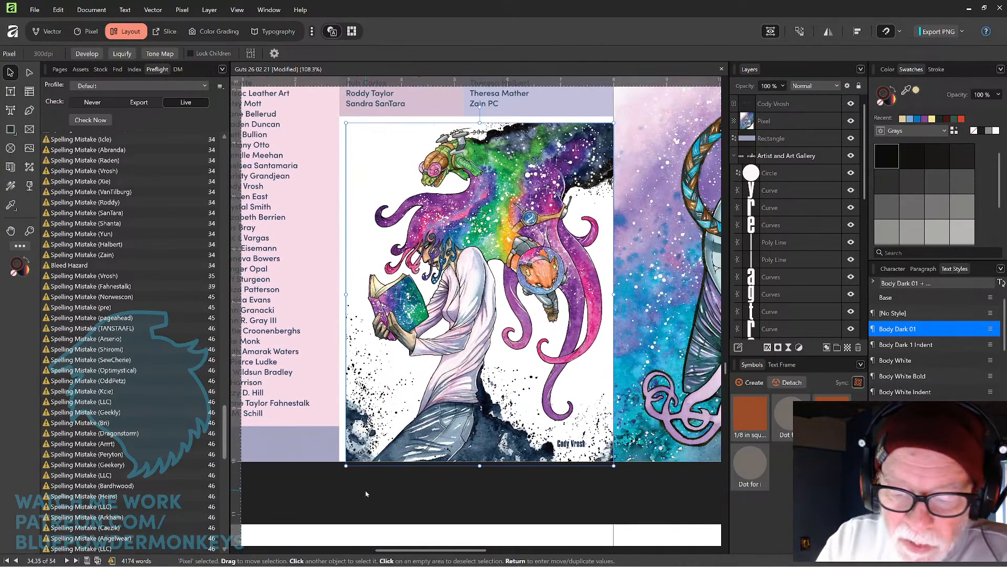
{"action": "left_click_drag", "start_coordinate": [346, 465], "coordinate": [343, 469]}
Shift the Cody Vrosh artwork slightly right within its crop using the Crop tool.
{"action": "left_click", "coordinate": [32, 167]}
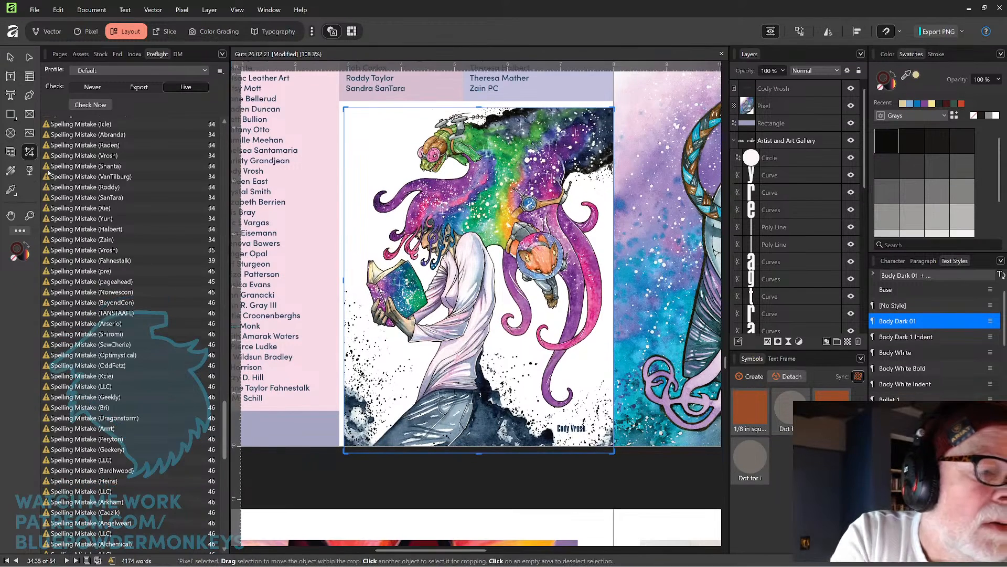
{"action": "left_click_drag", "start_coordinate": [343, 280], "coordinate": [347, 279]}
{"action": "left_click", "coordinate": [405, 475]}
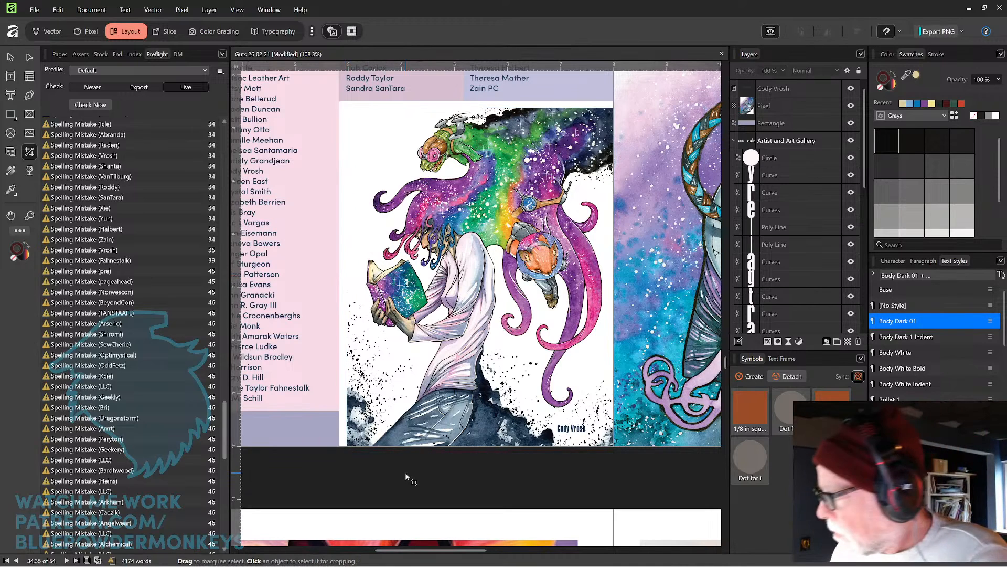
Extend the crop of the sunset background rectangle on the dealers and club tables spread up into the top bleed.
{"action": "key", "text": "ctrl+minus"}
{"action": "key", "text": "ctrl+minus"}
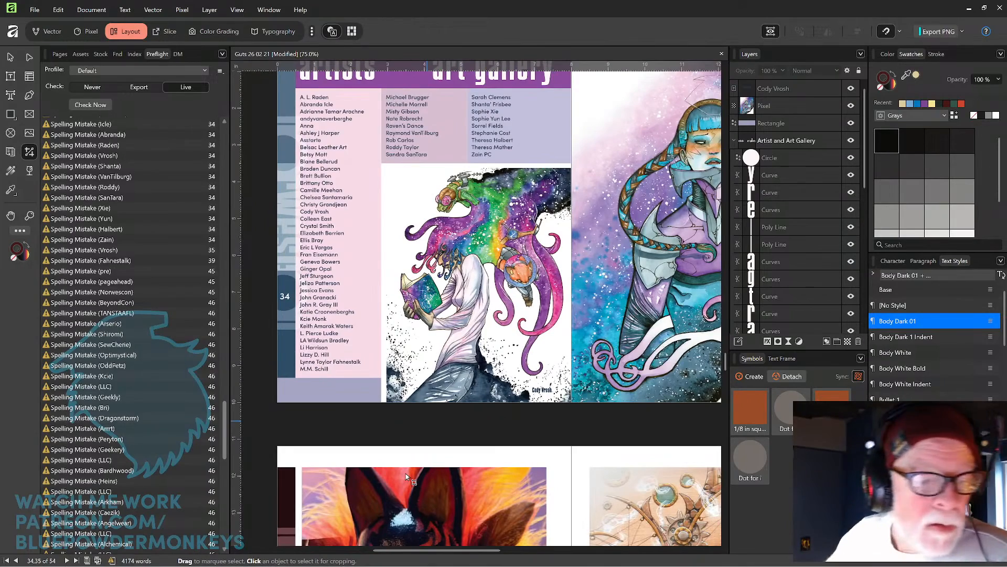
{"action": "scroll", "coordinate": [226, 446], "scroll_direction": "down", "scroll_amount": 6}
{"action": "scroll", "coordinate": [210, 409], "scroll_direction": "down", "scroll_amount": 4}
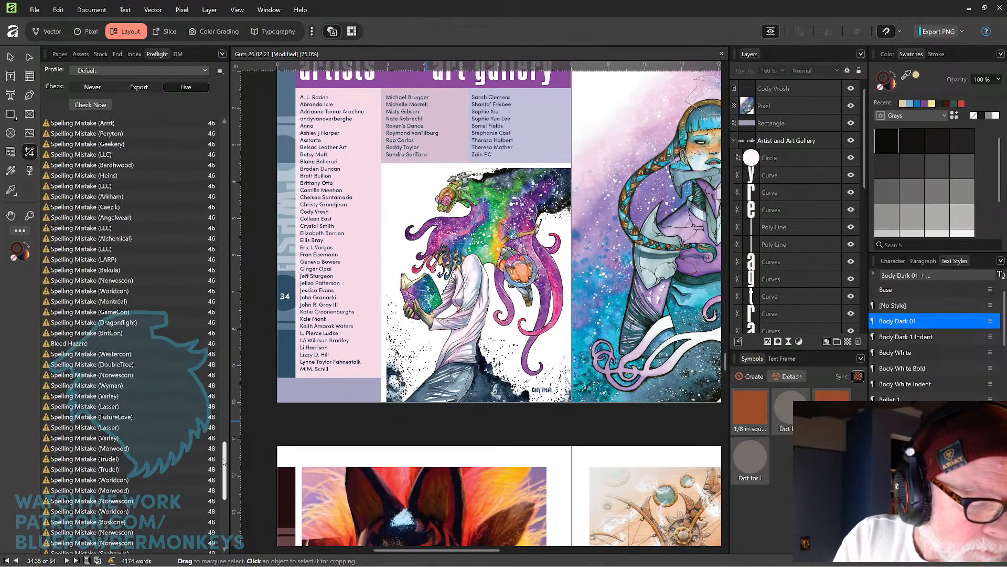
{"action": "left_click", "coordinate": [181, 344]}
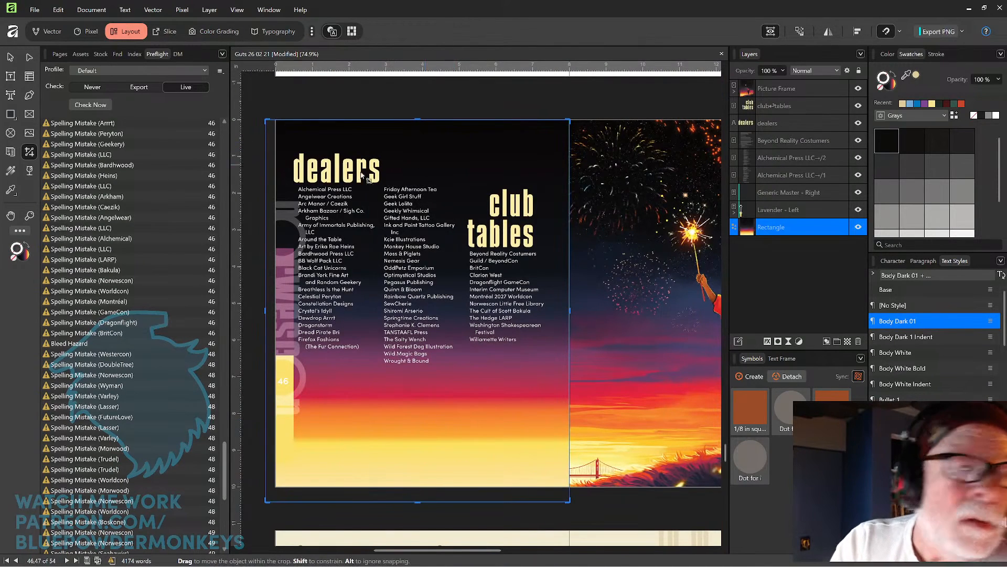
{"action": "key", "text": "v"}
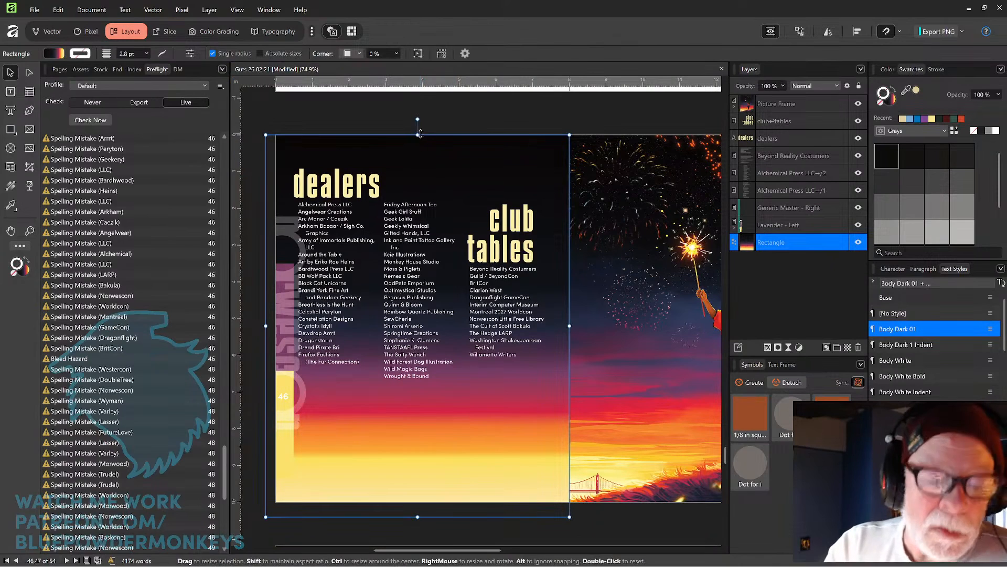
{"action": "left_click", "coordinate": [30, 167]}
{"action": "left_click_drag", "start_coordinate": [419, 120], "coordinate": [421, 112]}
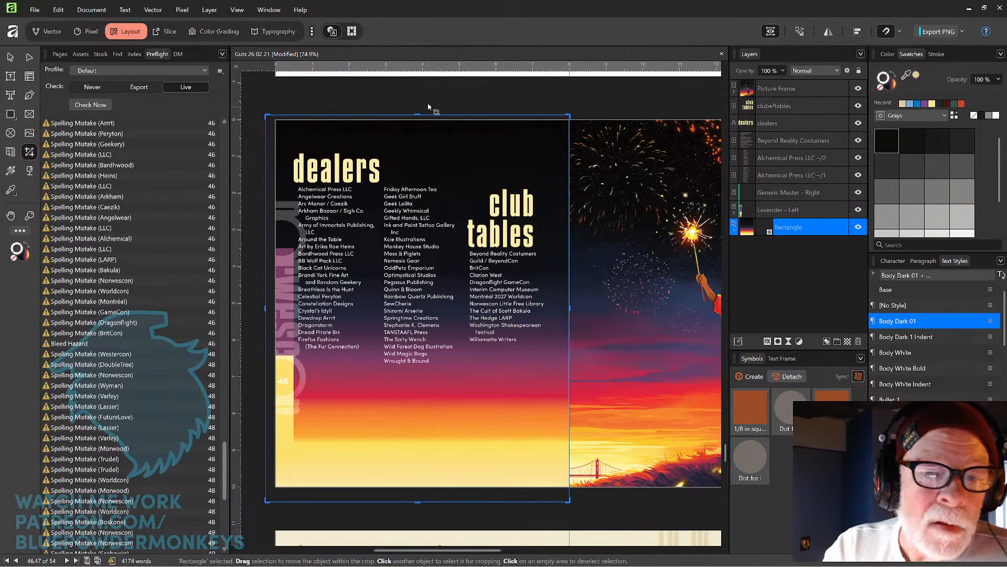
{"action": "left_click", "coordinate": [429, 106]}
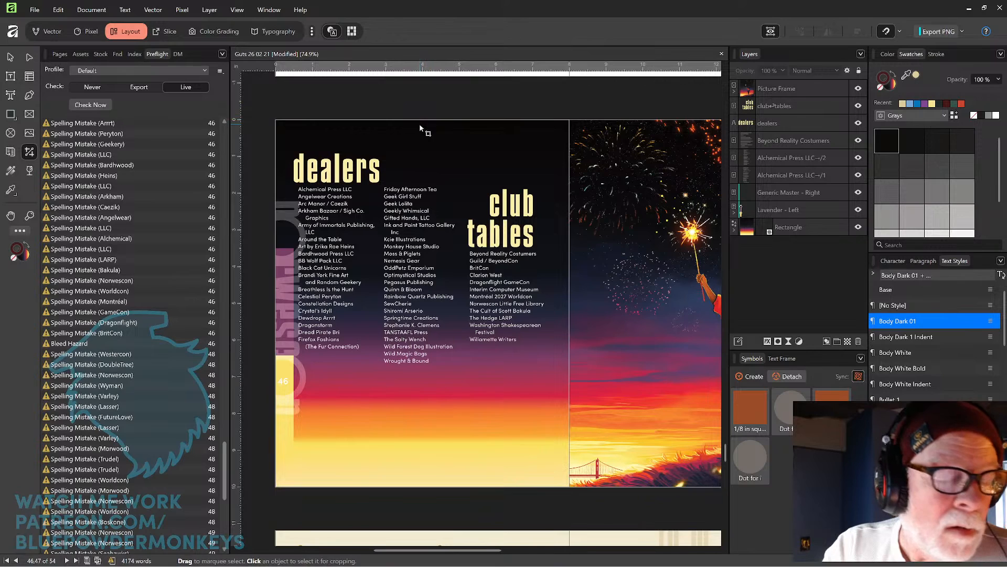
{"action": "left_click", "coordinate": [420, 124]}
{"action": "left_click_drag", "start_coordinate": [419, 110], "coordinate": [424, 106]}
{"action": "left_click", "coordinate": [441, 94]}
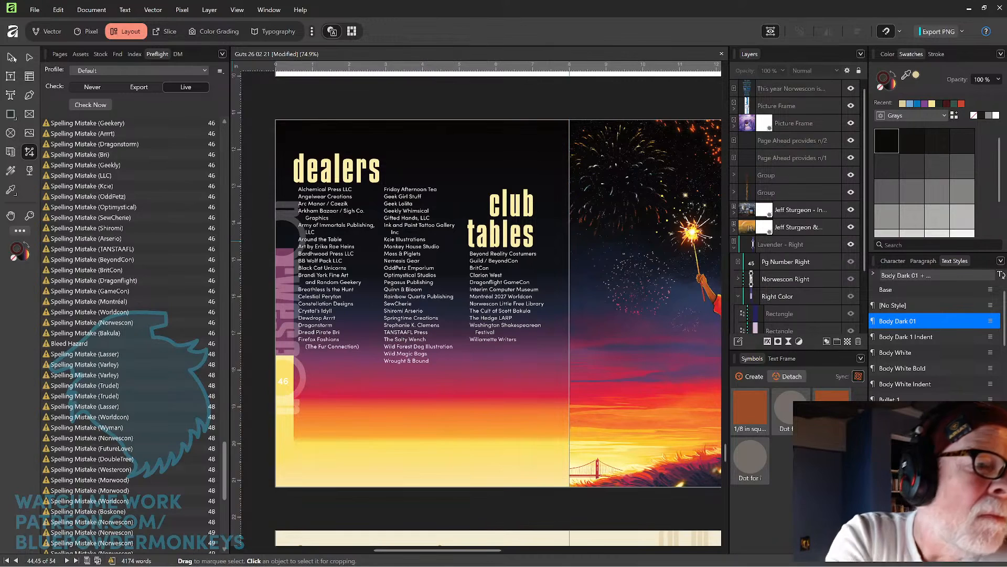
{"action": "key", "text": "v"}
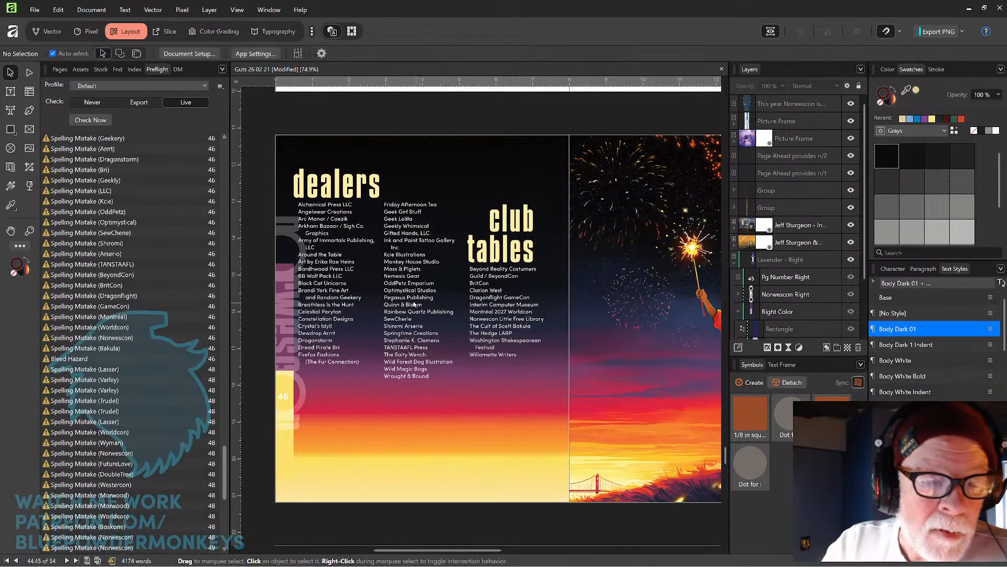
Stretch the sunset background rectangle's top-left corner up and outward into the bleed on the dealers and club tables spread.
{"action": "left_click", "coordinate": [335, 476]}
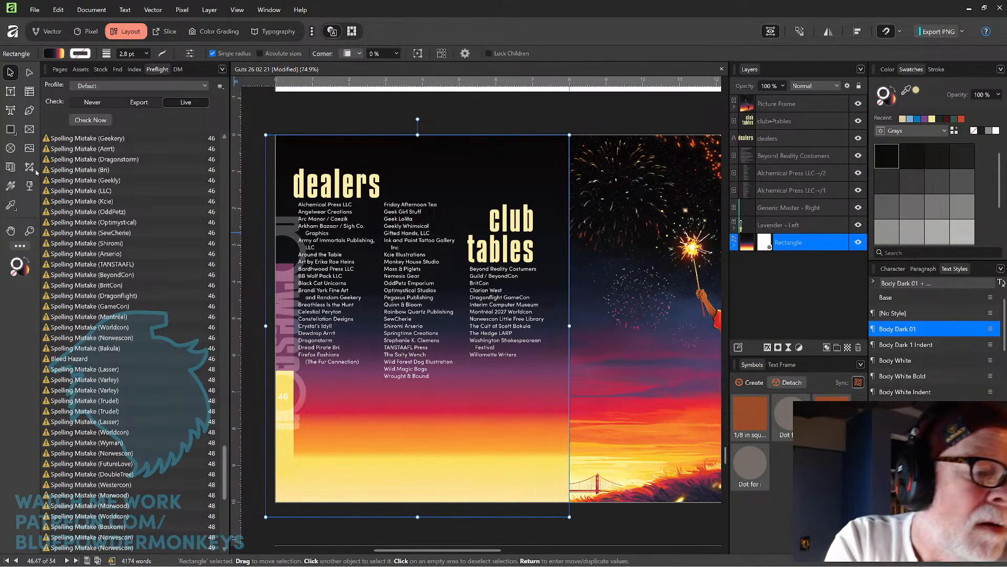
{"action": "key", "text": "a"}
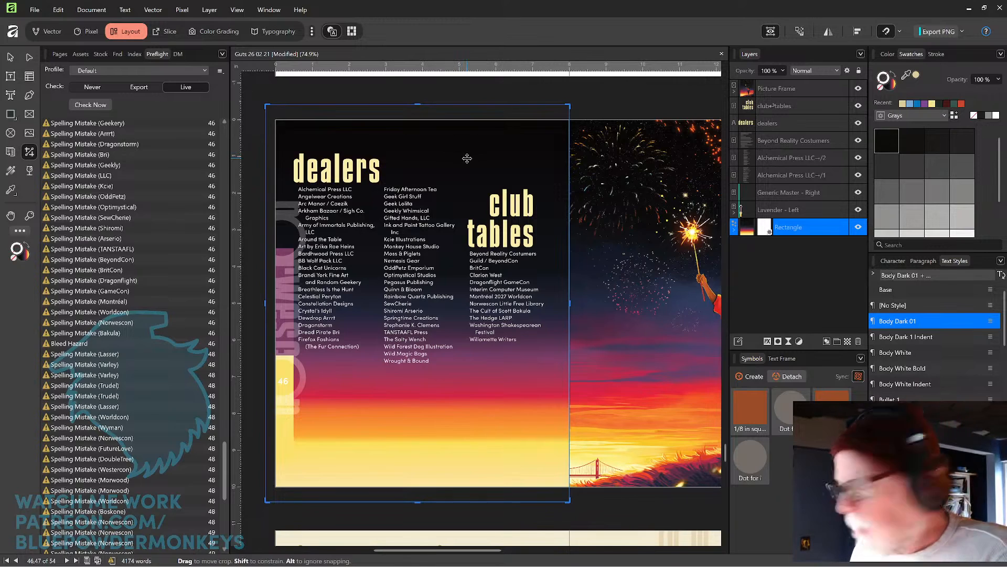
{"action": "key", "text": "Delete"}
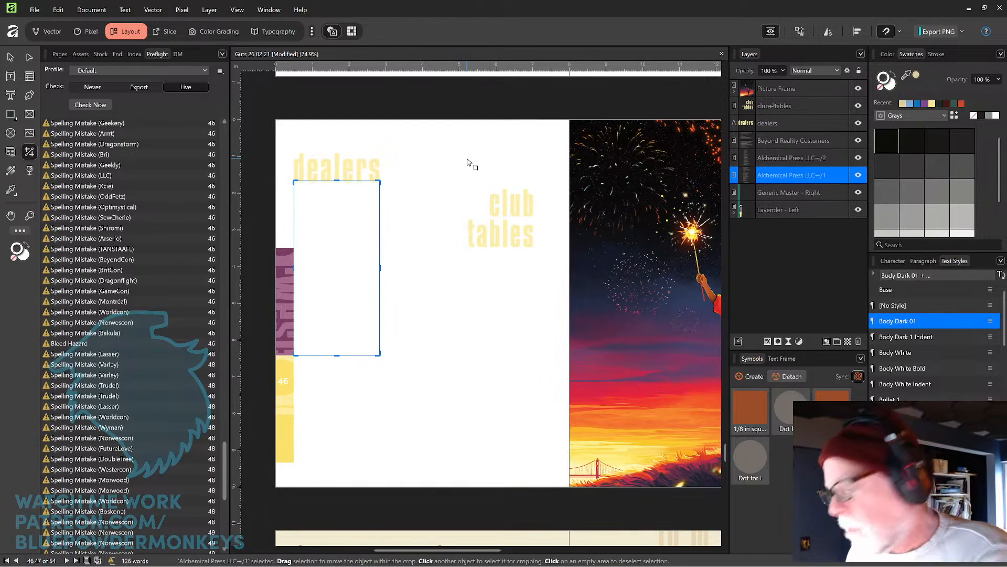
{"action": "key", "text": "ctrl+z"}
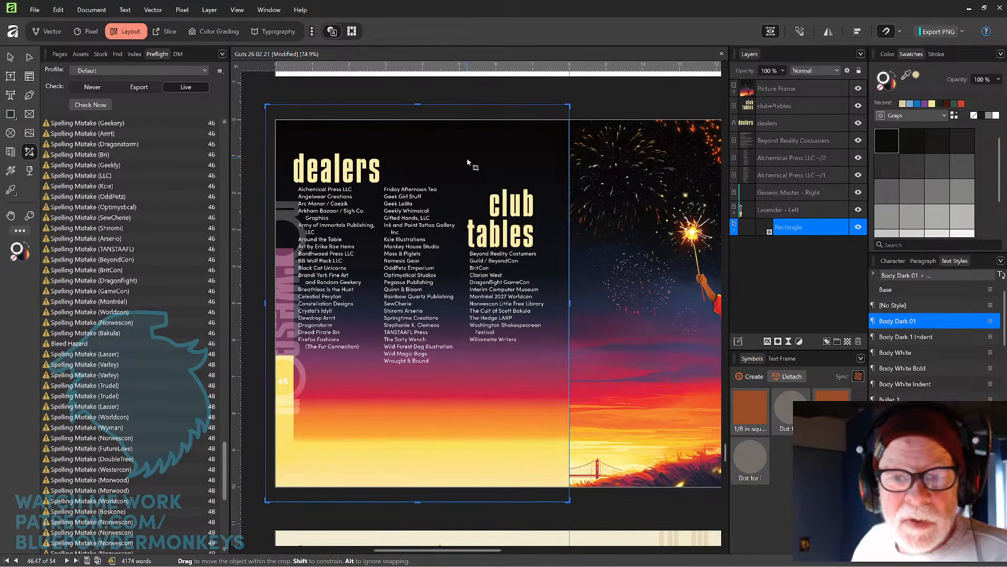
{"action": "left_click", "coordinate": [10, 58]}
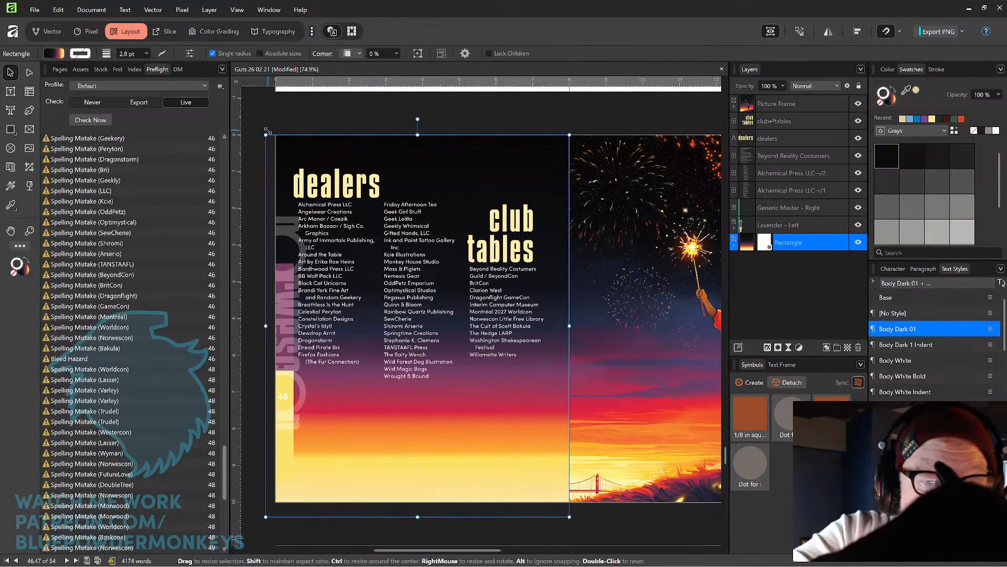
{"action": "left_click_drag", "start_coordinate": [266, 135], "coordinate": [258, 120]}
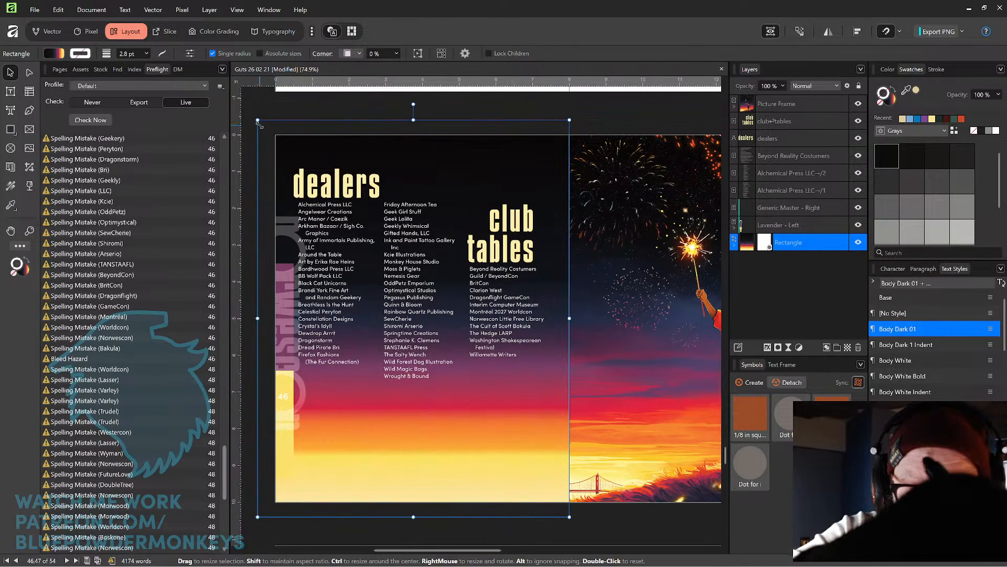
{"action": "left_click", "coordinate": [580, 106]}
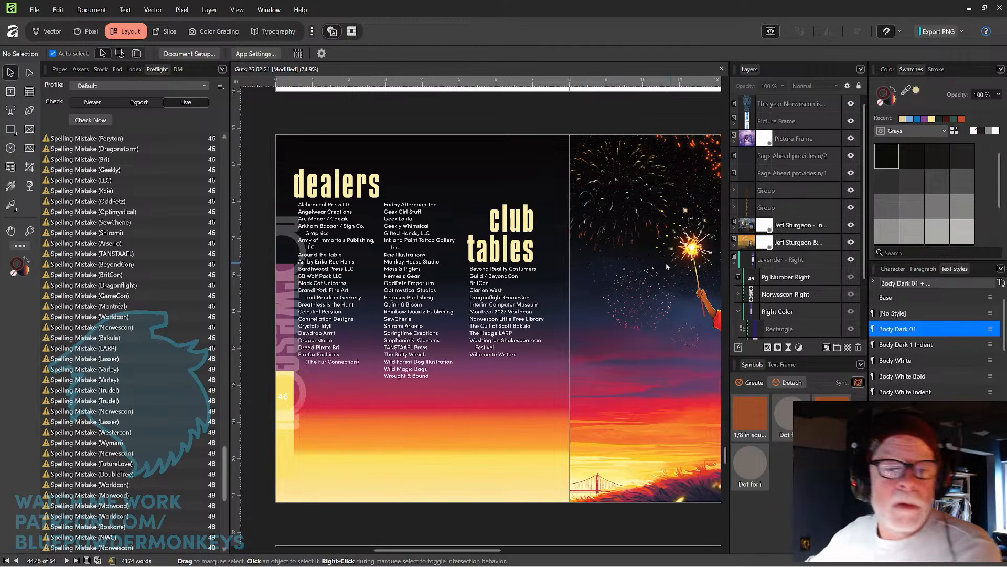
Open a bleed hazard from the preflight list and stretch the In Memoriam page's vertical stripe rectangles down into the bottom bleed.
{"action": "scroll", "coordinate": [157, 273], "scroll_direction": "down", "scroll_amount": 9}
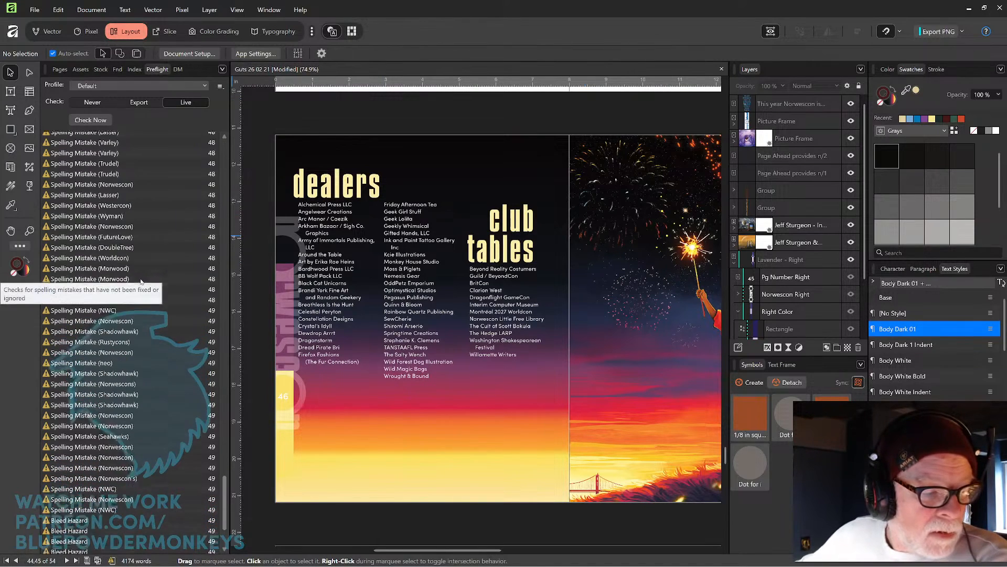
{"action": "scroll", "coordinate": [139, 281], "scroll_direction": "down", "scroll_amount": 2}
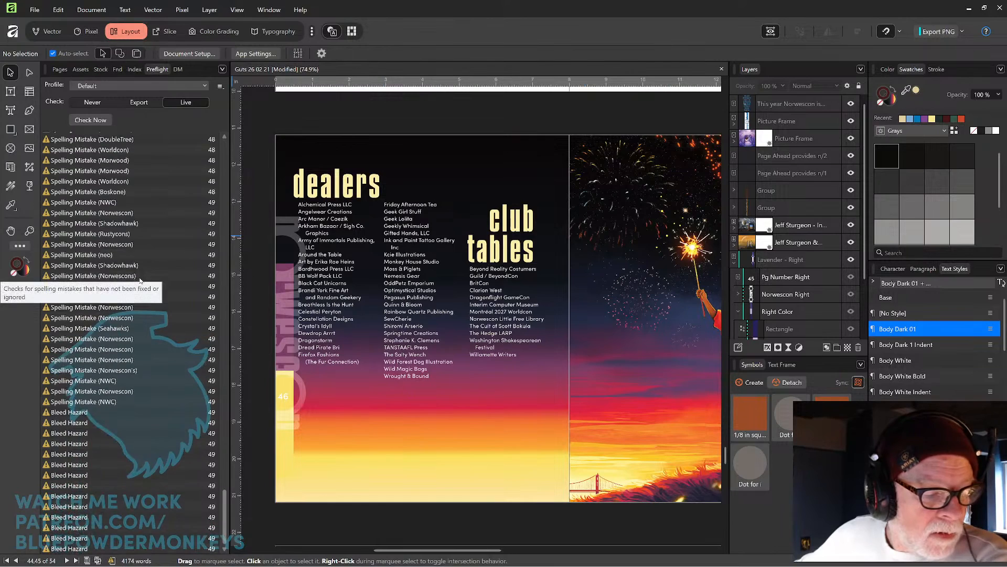
{"action": "left_click", "coordinate": [164, 413]}
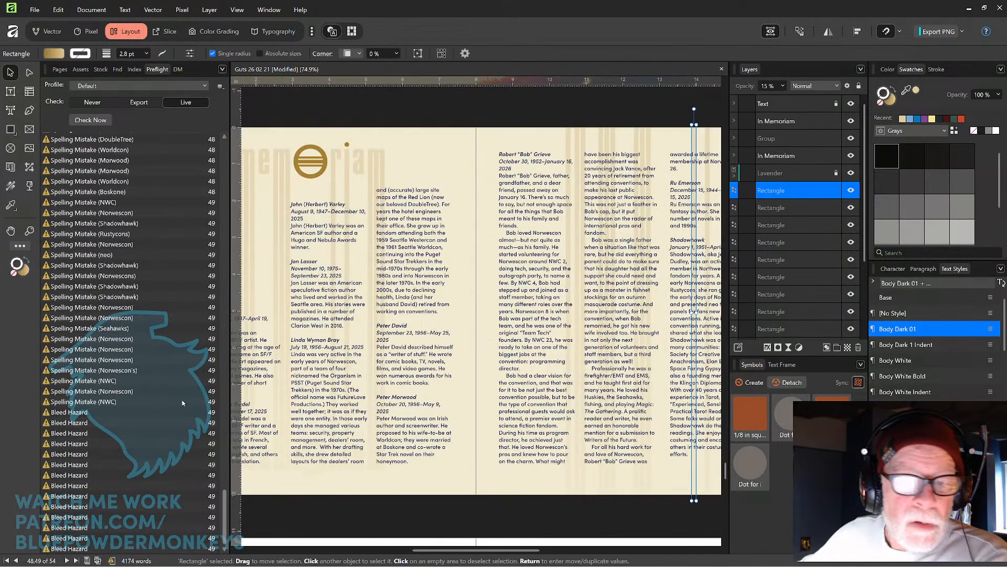
{"action": "key", "text": "ctrl+minus"}
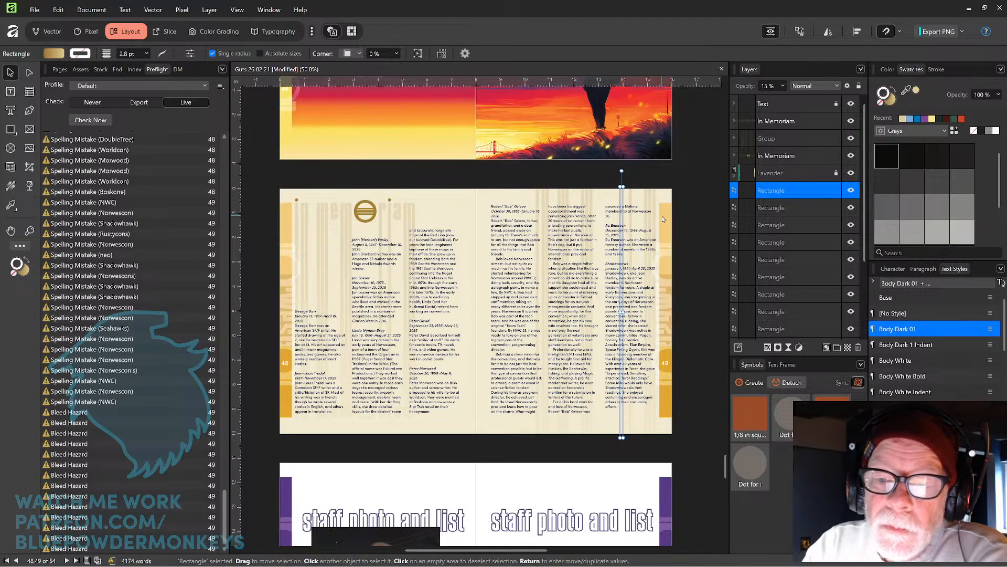
{"action": "left_click_drag", "start_coordinate": [525, 169], "coordinate": [596, 181]}
{"action": "left_click_drag", "start_coordinate": [592, 438], "coordinate": [596, 444]}
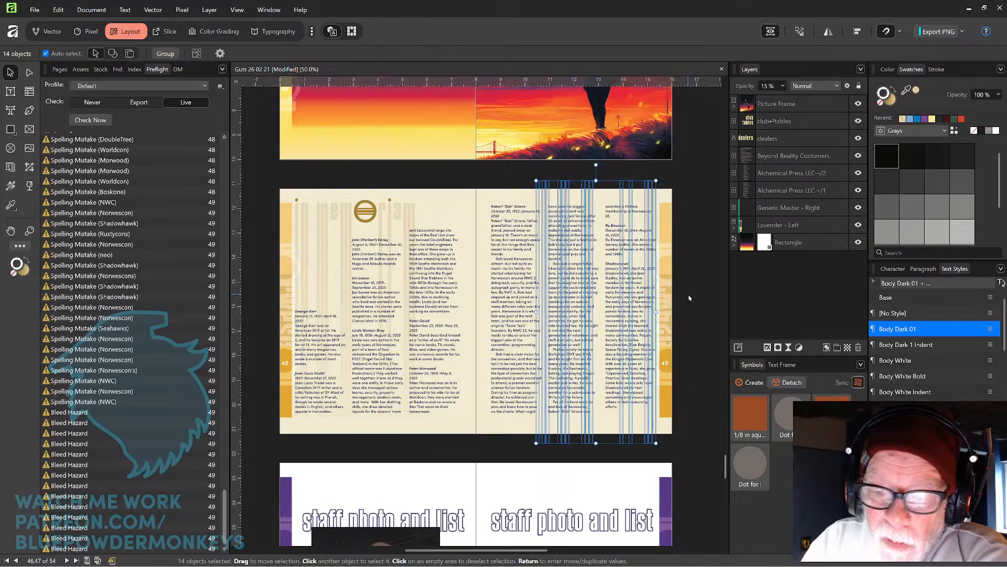
{"action": "left_click", "coordinate": [687, 298]}
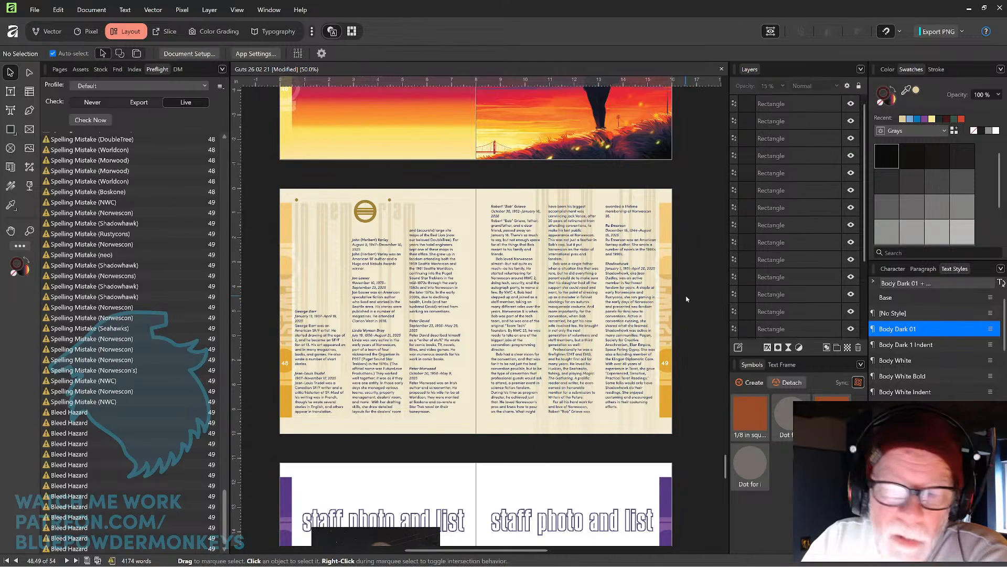
Move the 'previous winners' heading from page 16 into the empty dark column of the preceding award spread.
{"action": "key", "text": "space"}
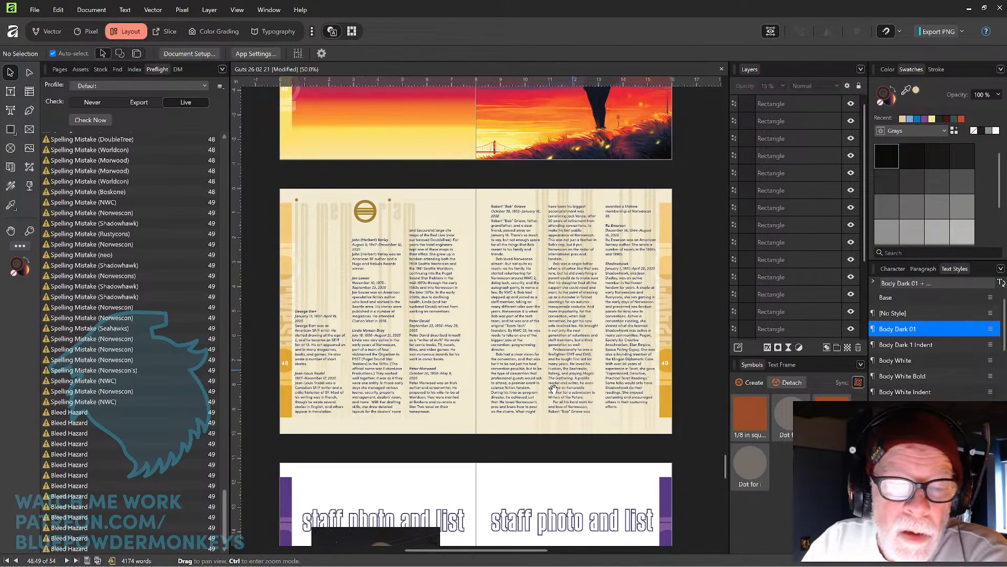
{"action": "left_click_drag", "start_coordinate": [554, 388], "coordinate": [618, 364]}
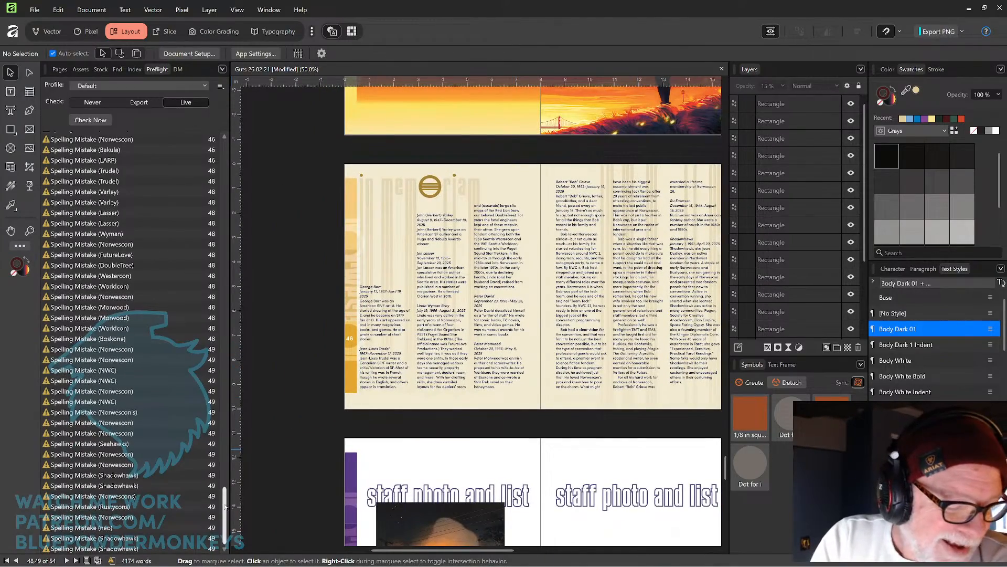
{"action": "left_click_drag", "start_coordinate": [224, 514], "coordinate": [230, 312]}
{"action": "left_click", "coordinate": [194, 385]}
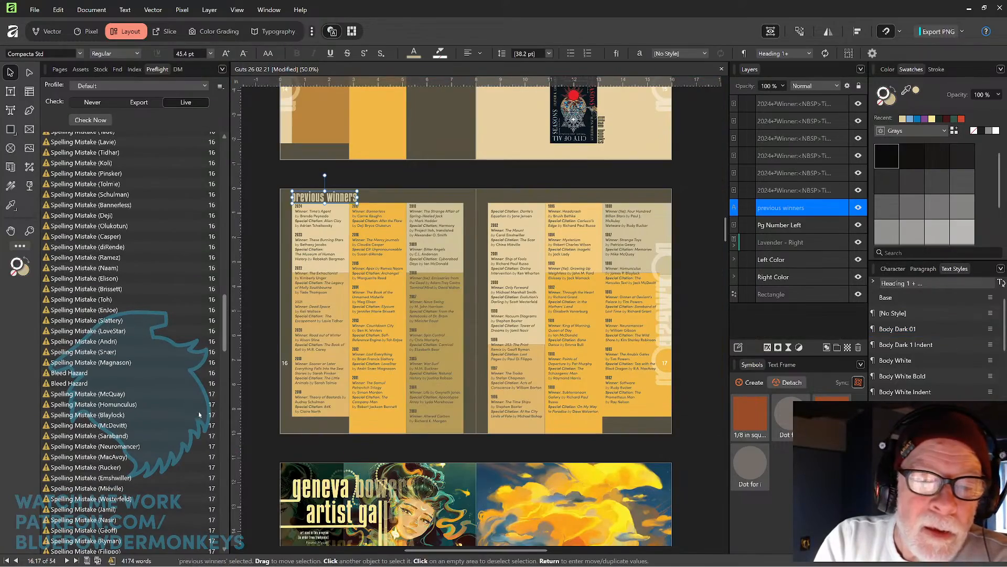
{"action": "left_click_drag", "start_coordinate": [226, 346], "coordinate": [224, 377]}
{"action": "key", "text": "space"}
{"action": "left_click_drag", "start_coordinate": [516, 274], "coordinate": [523, 383]}
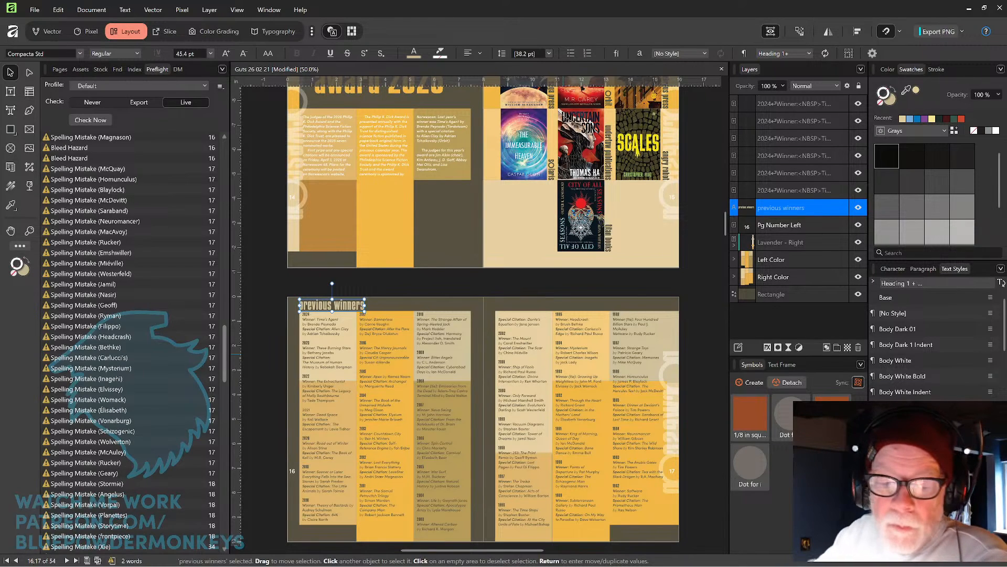
{"action": "left_click", "coordinate": [684, 280]}
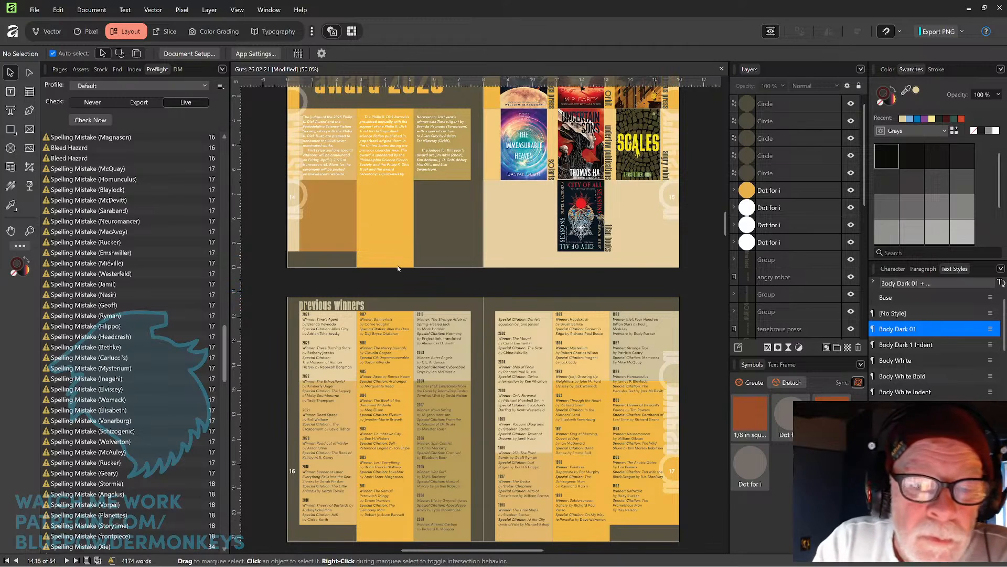
{"action": "left_click_drag", "start_coordinate": [356, 305], "coordinate": [470, 194]}
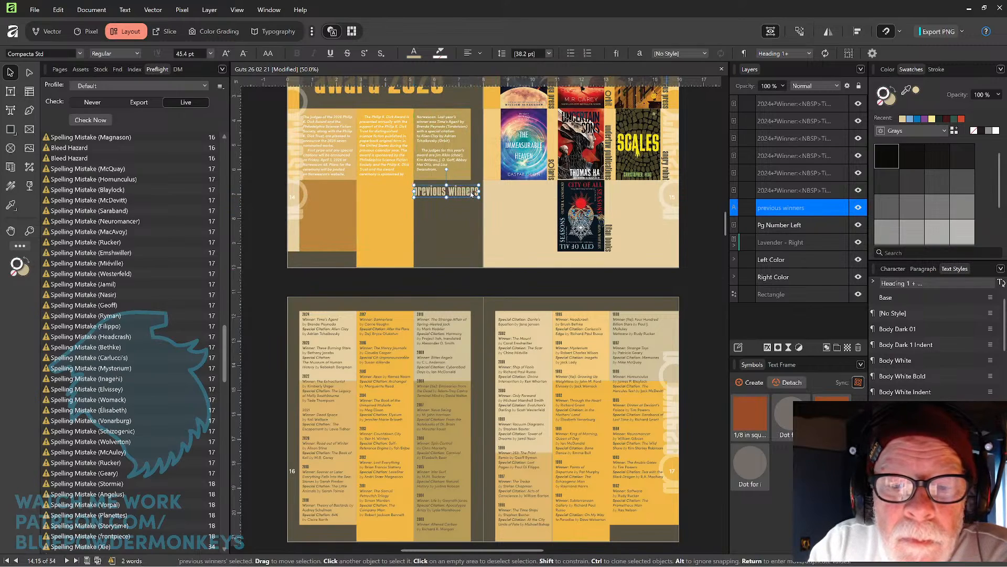
{"action": "scroll", "coordinate": [471, 193], "scroll_direction": "up", "scroll_amount": 4}
{"action": "scroll", "coordinate": [477, 221], "scroll_direction": "up", "scroll_amount": 1}
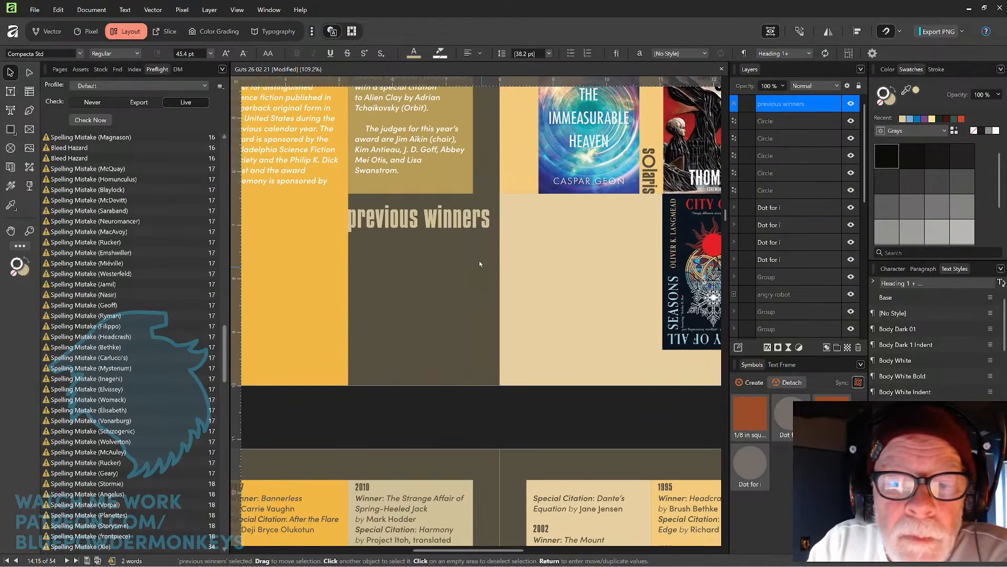
{"action": "left_click_drag", "start_coordinate": [476, 222], "coordinate": [454, 212]}
Flow the winners list text into a new frame drawn below the moved heading, and delete the empty judges overflow frame.
{"action": "left_click", "coordinate": [473, 252]}
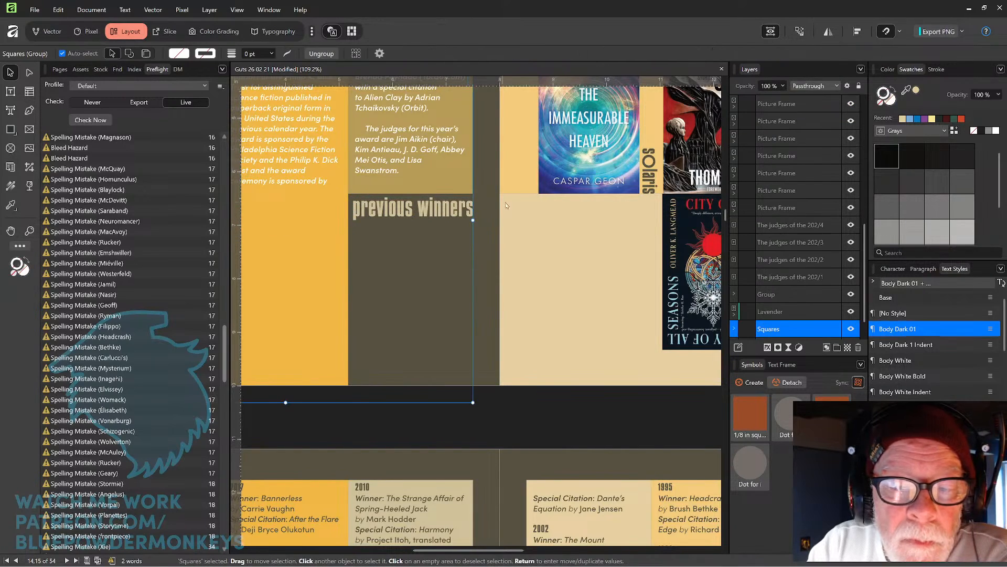
{"action": "left_click", "coordinate": [494, 408]}
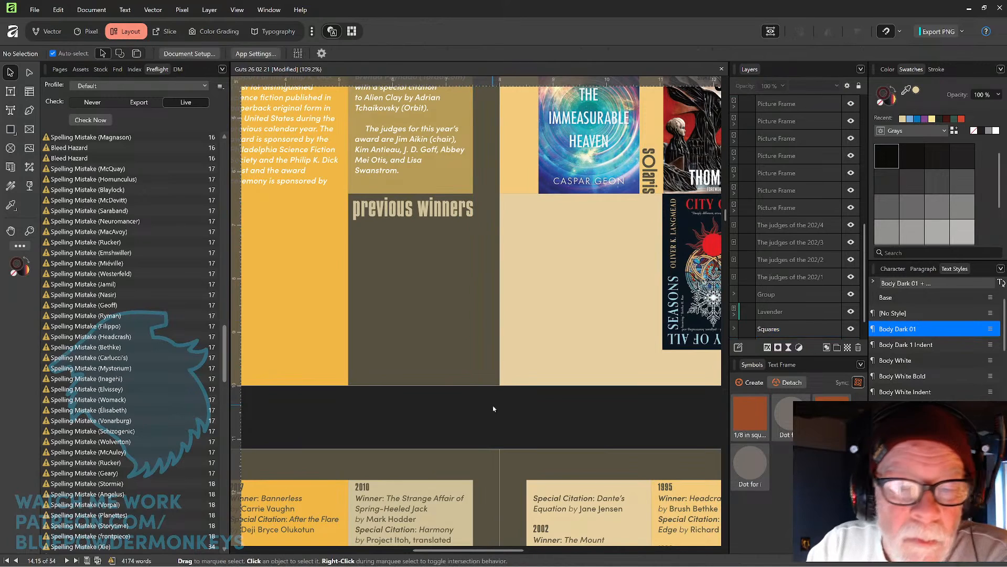
{"action": "left_click_drag", "start_coordinate": [452, 358], "coordinate": [600, 167]}
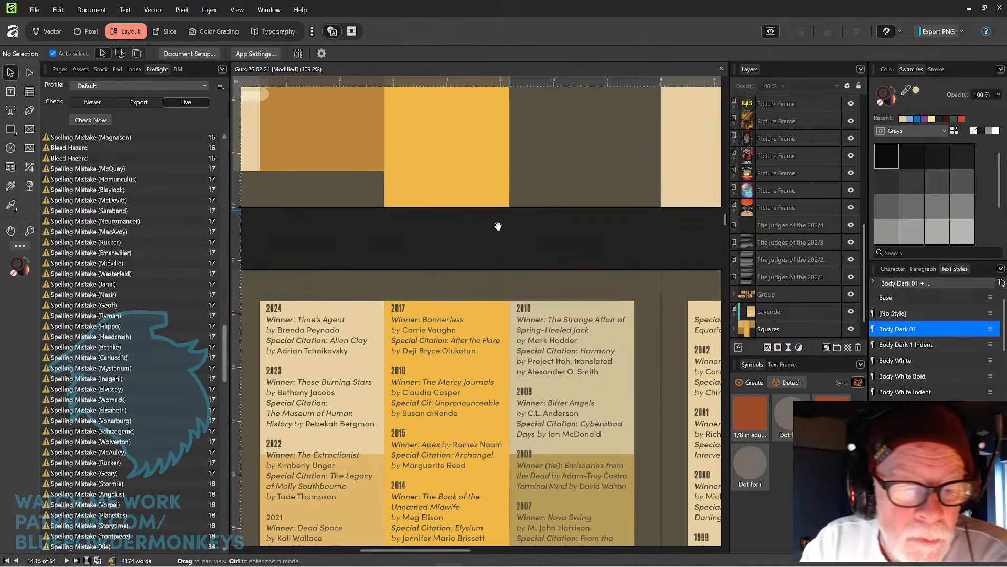
{"action": "left_click", "coordinate": [345, 324]}
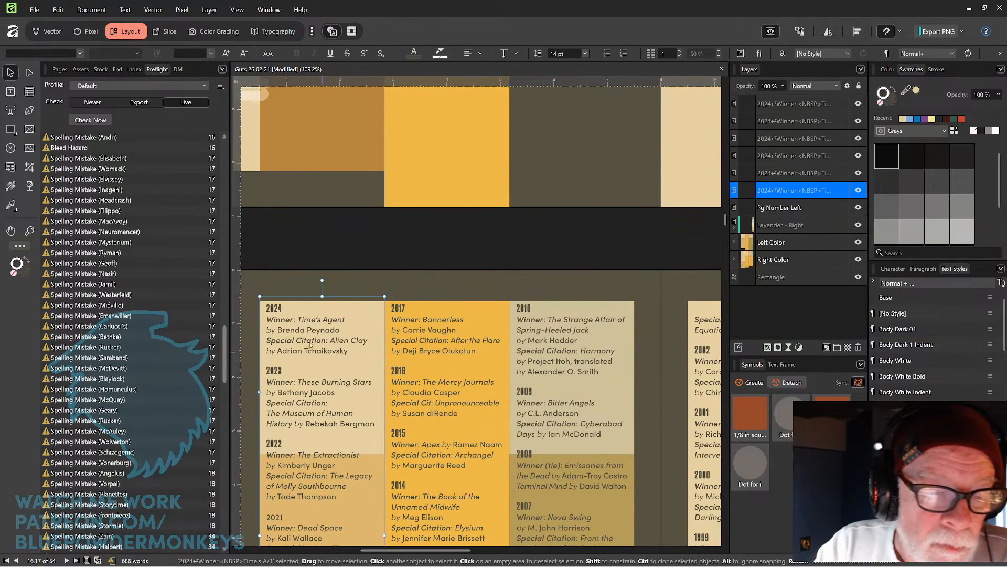
{"action": "left_click", "coordinate": [261, 394]}
{"action": "left_click_drag", "start_coordinate": [523, 222], "coordinate": [436, 360]}
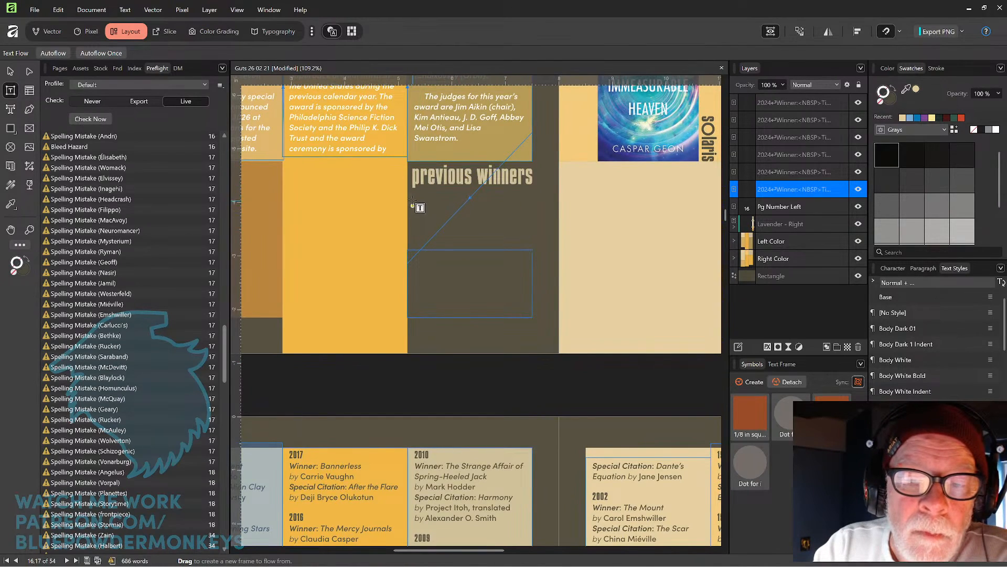
{"action": "left_click_drag", "start_coordinate": [409, 195], "coordinate": [538, 237]}
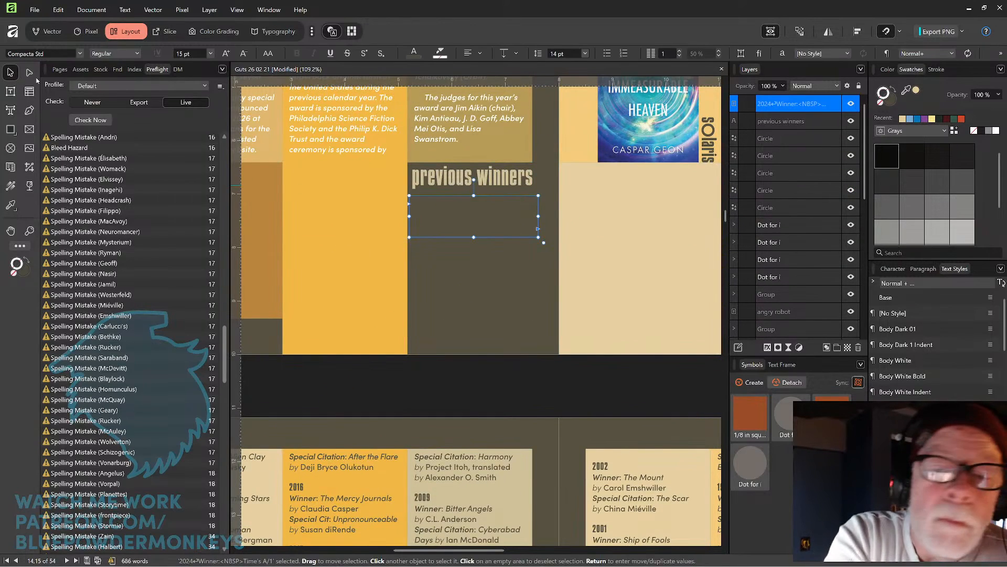
{"action": "left_click", "coordinate": [481, 291]}
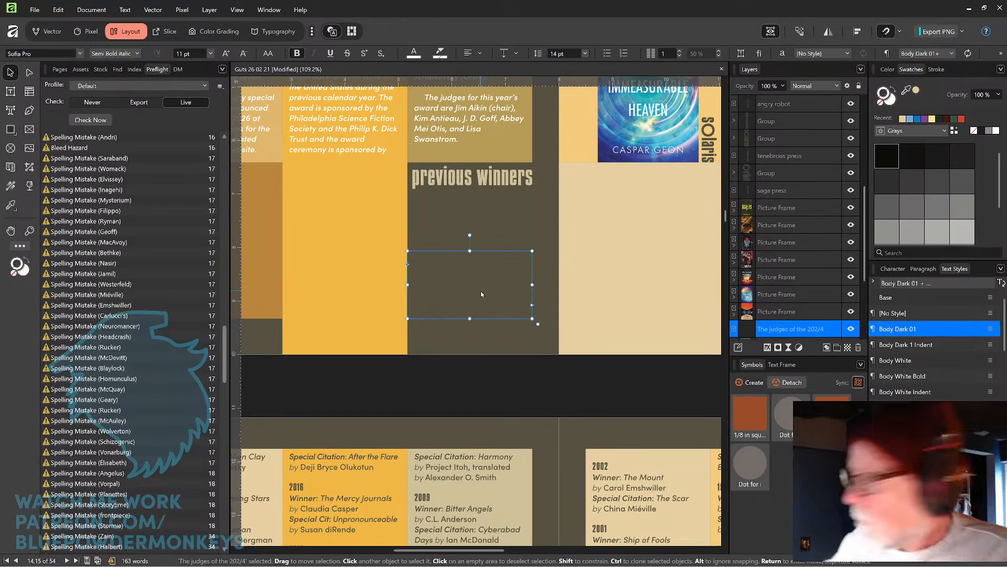
{"action": "key", "text": "Delete"}
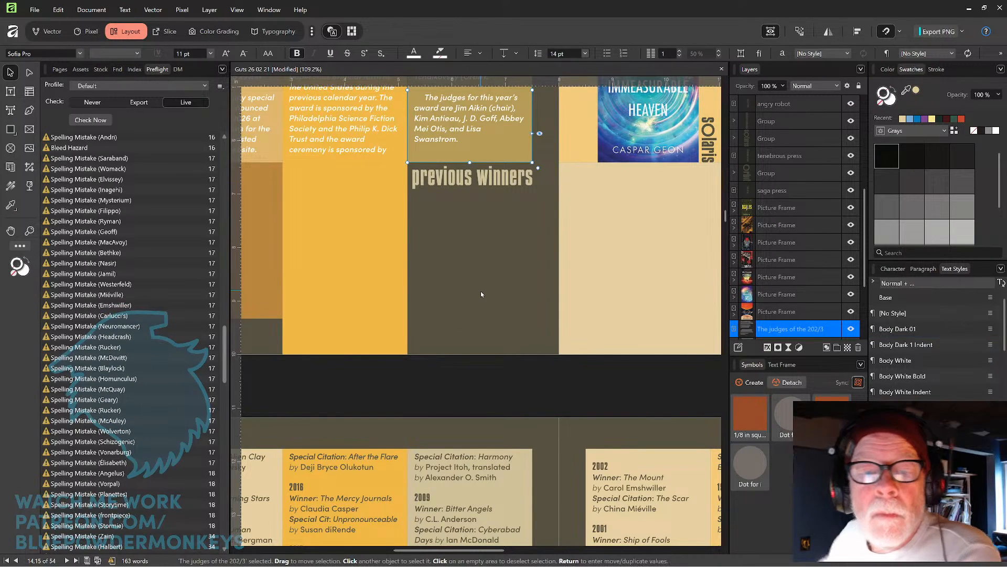
Widen the new winners text frame slightly and extend its bottom edge down the column.
{"action": "left_click", "coordinate": [484, 217]}
{"action": "scroll", "coordinate": [483, 216], "scroll_direction": "down", "scroll_amount": 3}
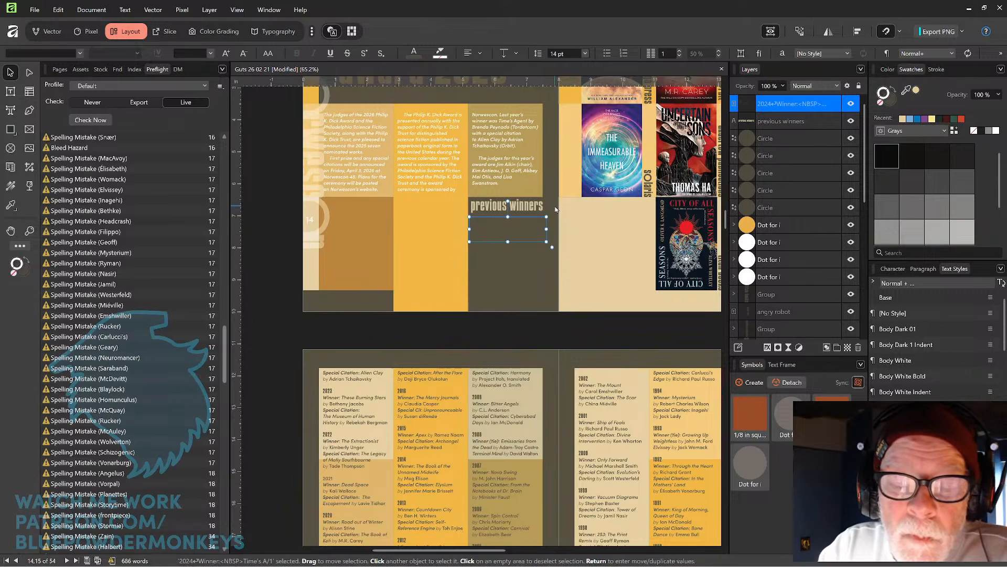
{"action": "scroll", "coordinate": [574, 220], "scroll_direction": "up", "scroll_amount": 3}
{"action": "left_click_drag", "start_coordinate": [528, 229], "coordinate": [523, 229]}
{"action": "left_click_drag", "start_coordinate": [406, 229], "coordinate": [403, 229]}
{"action": "left_click_drag", "start_coordinate": [460, 249], "coordinate": [458, 326]}
{"action": "key", "text": "space"}
{"action": "left_click_drag", "start_coordinate": [521, 254], "coordinate": [598, 206]}
Select the flowed winners text in the new frame and change its text colour.
{"action": "key", "text": "t"}
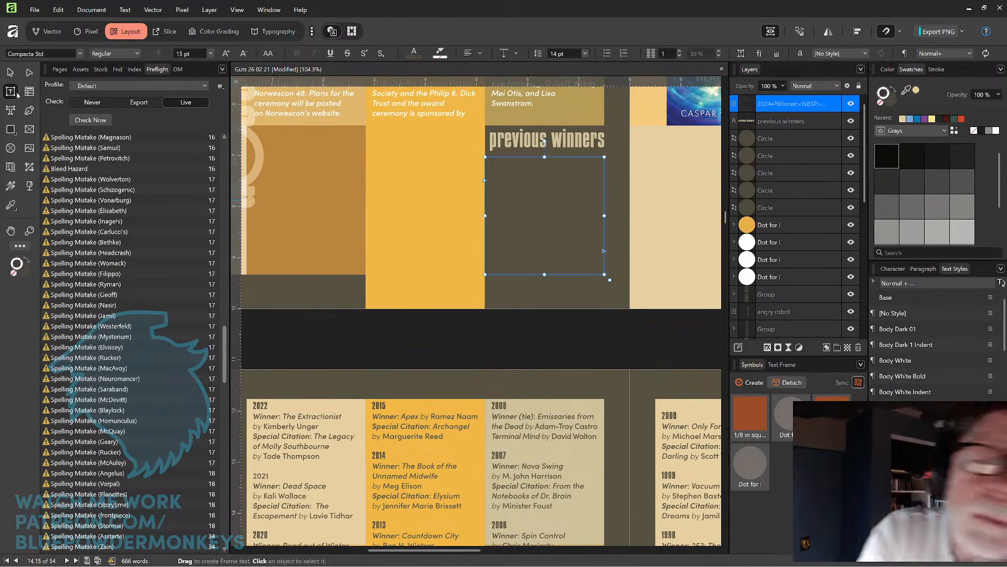
{"action": "left_click_drag", "start_coordinate": [489, 161], "coordinate": [632, 288]}
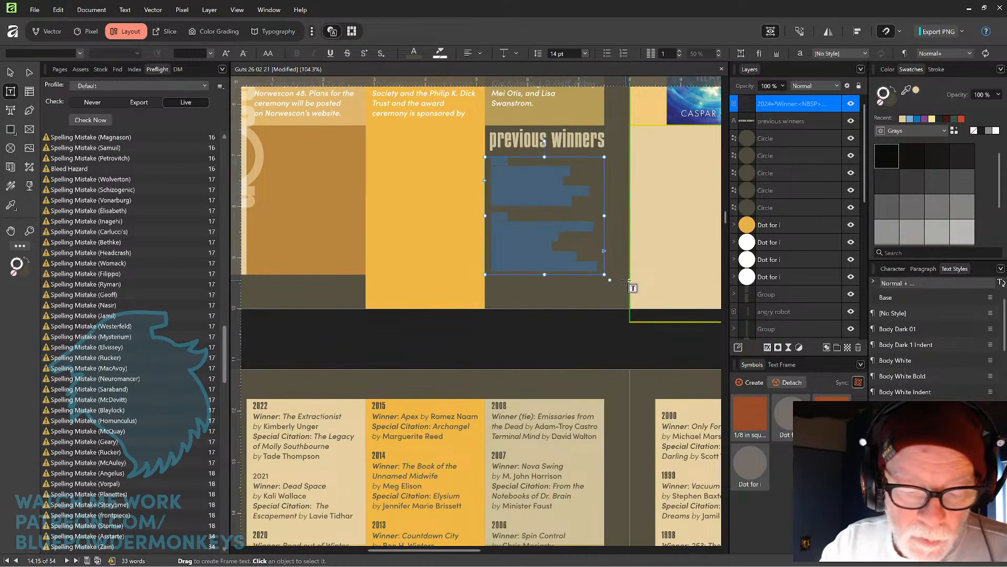
{"action": "left_click_drag", "start_coordinate": [907, 93], "coordinate": [355, 408]}
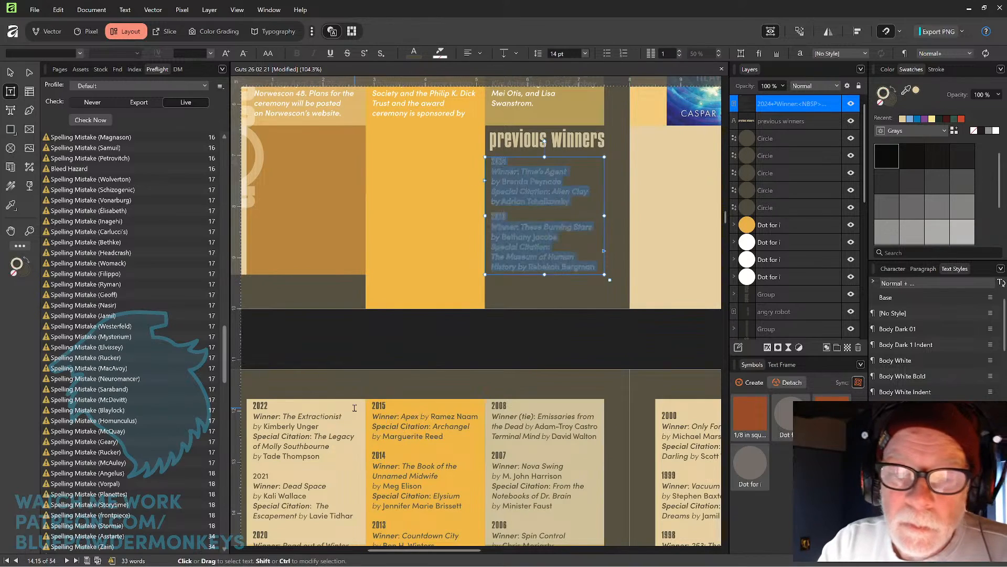
{"action": "left_click", "coordinate": [894, 90]}
{"action": "left_click", "coordinate": [882, 104]}
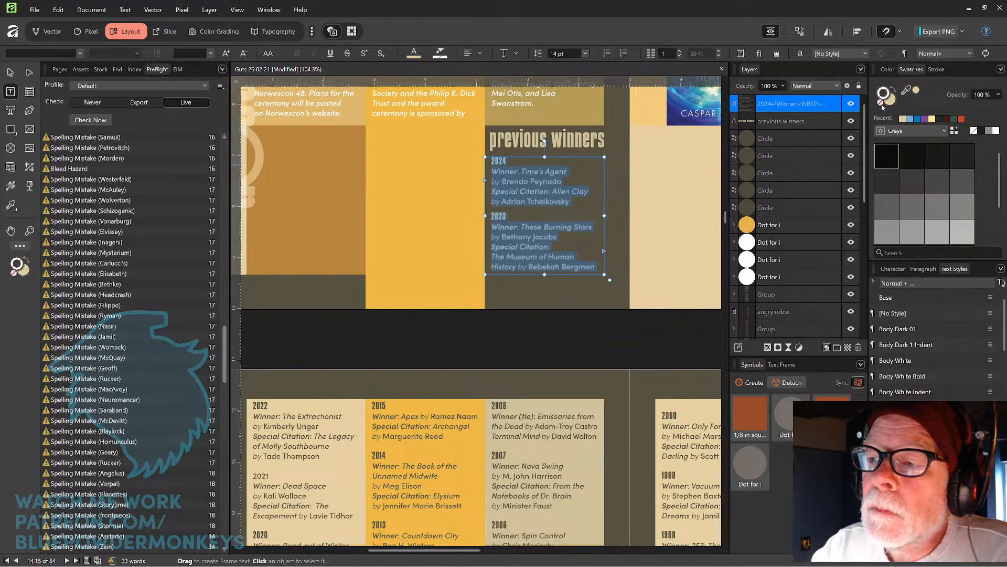
Extend the winners text frame downward and add a closing line reading "cont. following pages" after the last entry.
{"action": "left_click", "coordinate": [10, 71]}
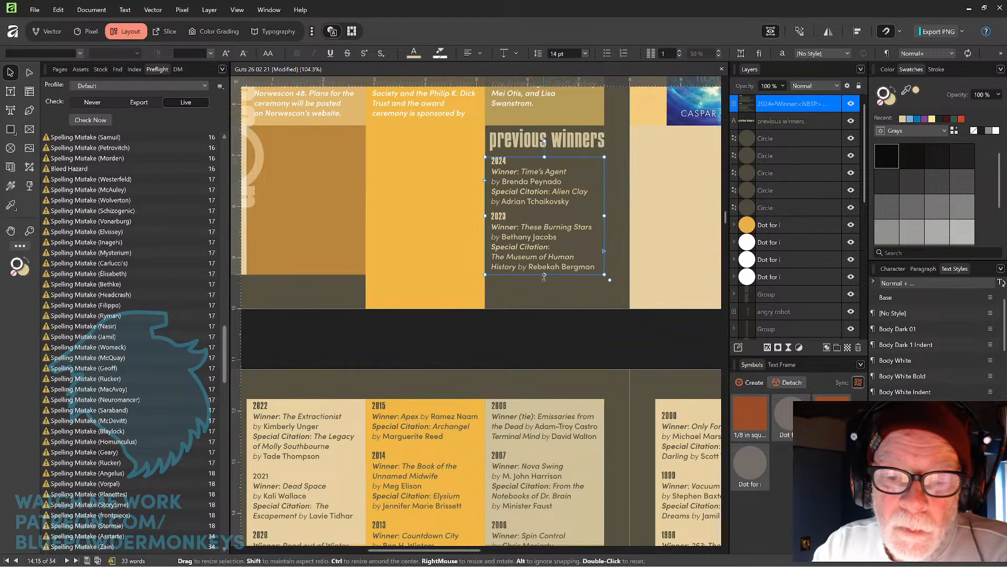
{"action": "left_click_drag", "start_coordinate": [546, 275], "coordinate": [545, 288]}
{"action": "key", "text": "t"}
{"action": "key", "text": "ctrl+a"}
{"action": "left_click", "coordinate": [598, 266]}
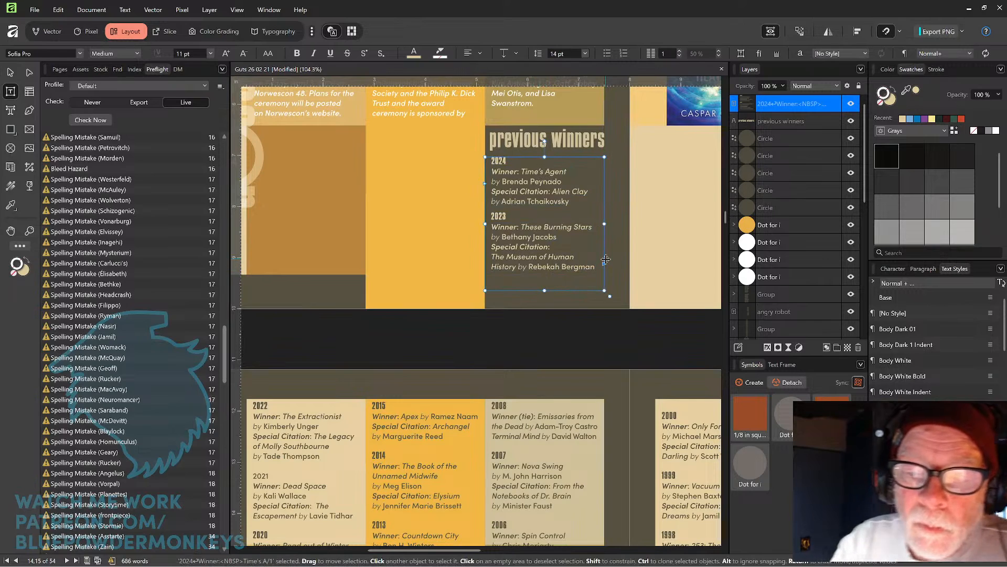
{"action": "key", "text": "Return"}
{"action": "type", "text": "cont next"}
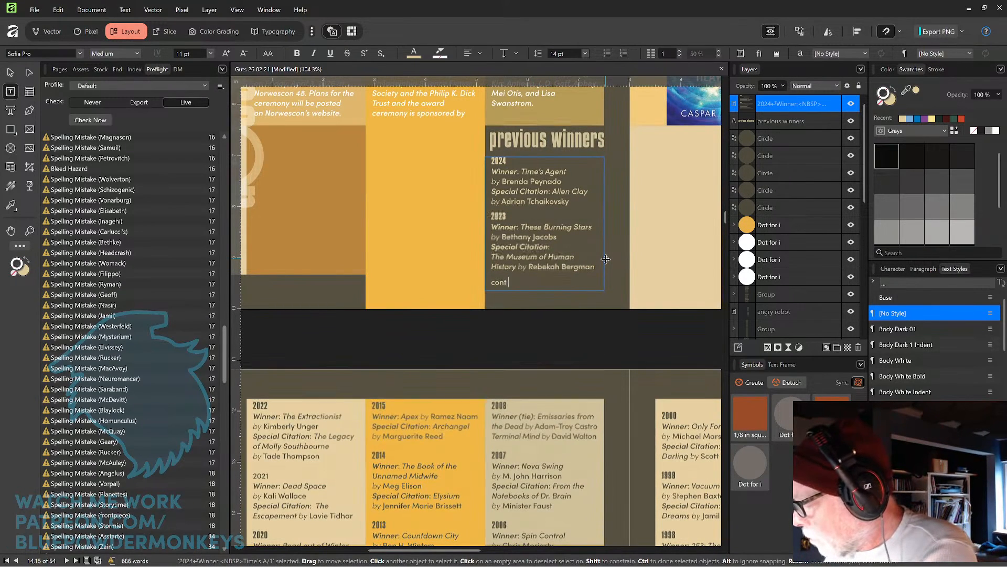
{"action": "key", "text": "BackSpace"}
{"action": "key", "text": "BackSpace"}
{"action": "key", "text": "BackSpace"}
{"action": "key", "text": "BackSpace"}
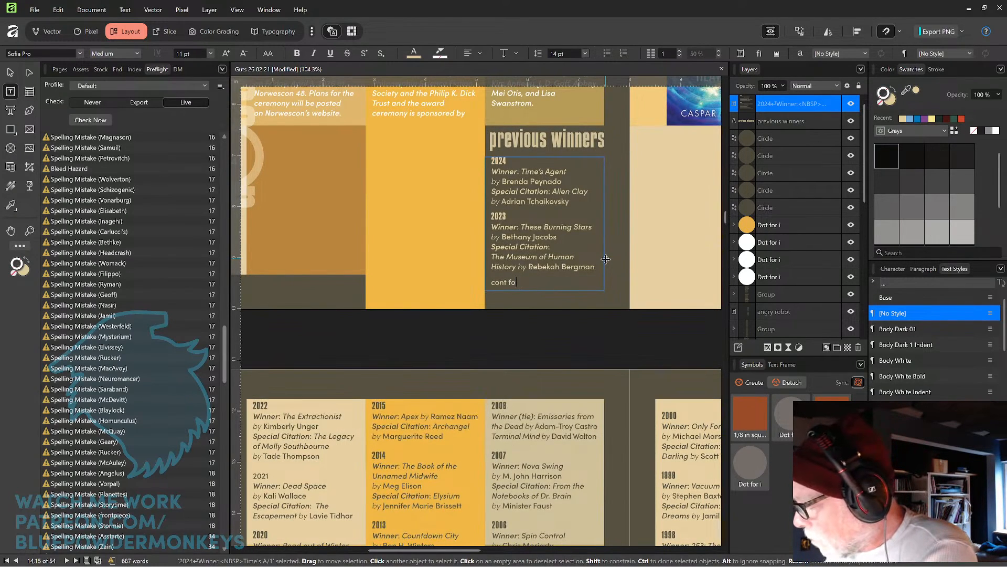
{"action": "type", "text": "following pages"}
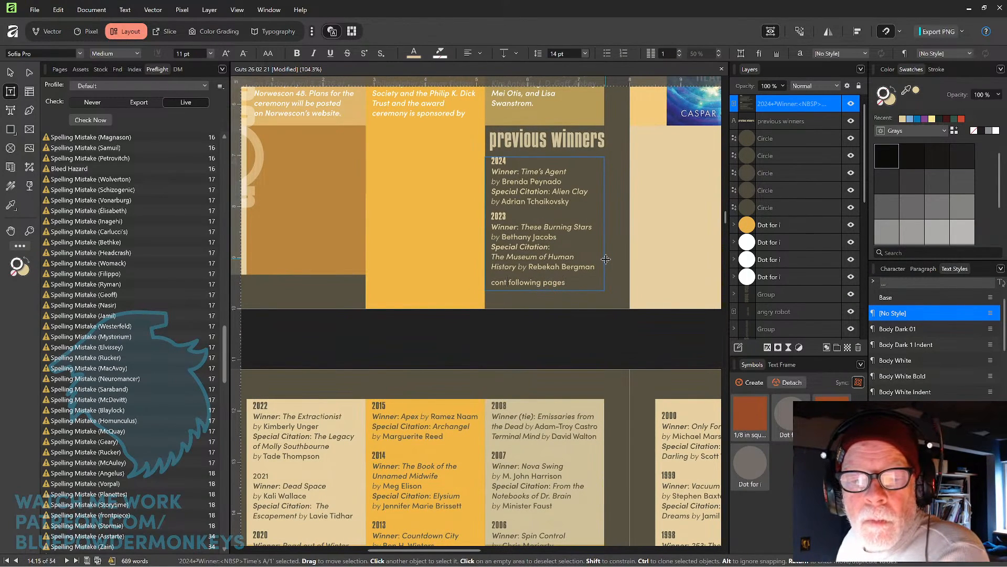
{"action": "type", "text": "."}
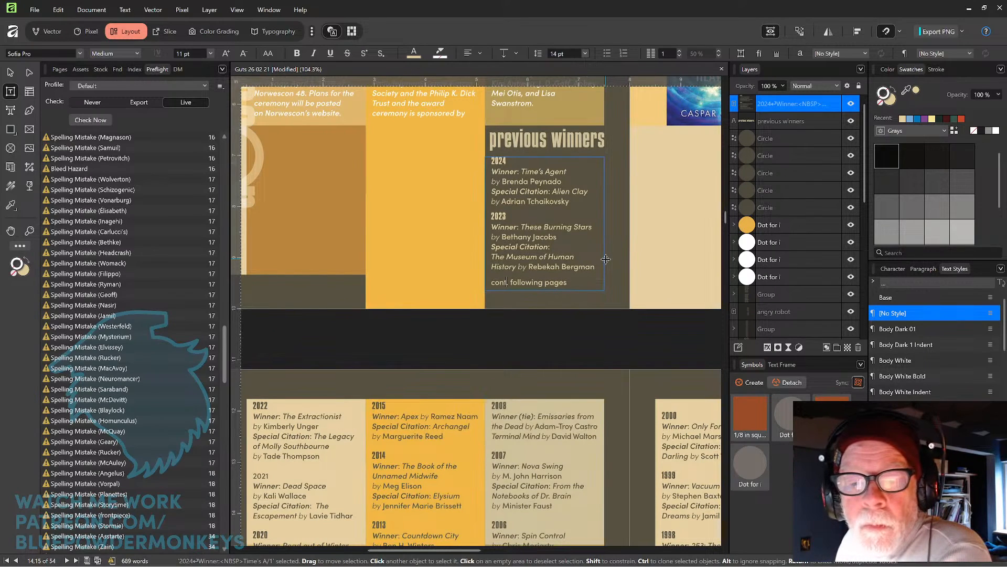
Format the "cont. following pages" line as Medium Italic and align it right.
{"action": "key", "text": "shift+End"}
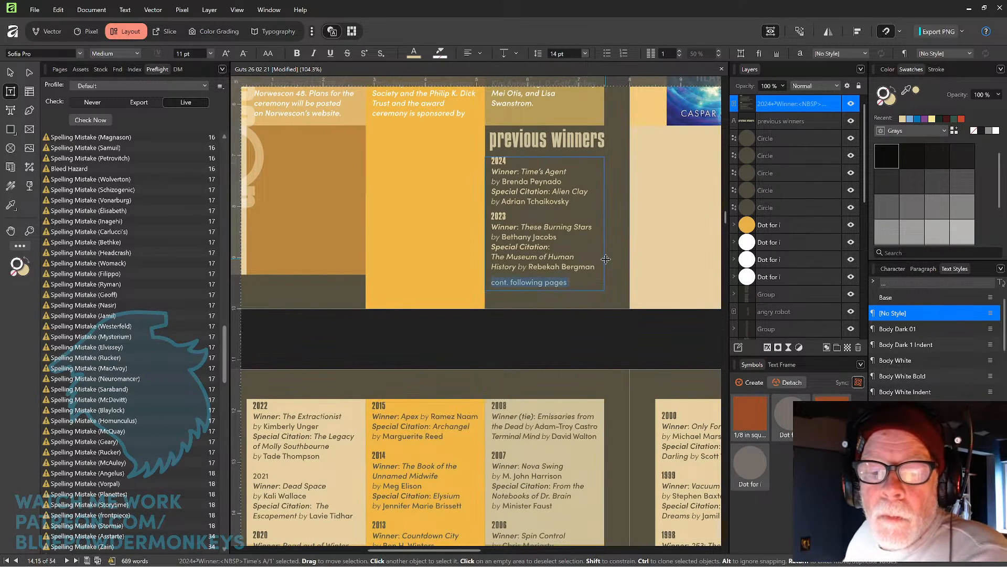
{"action": "left_click", "coordinate": [137, 53]}
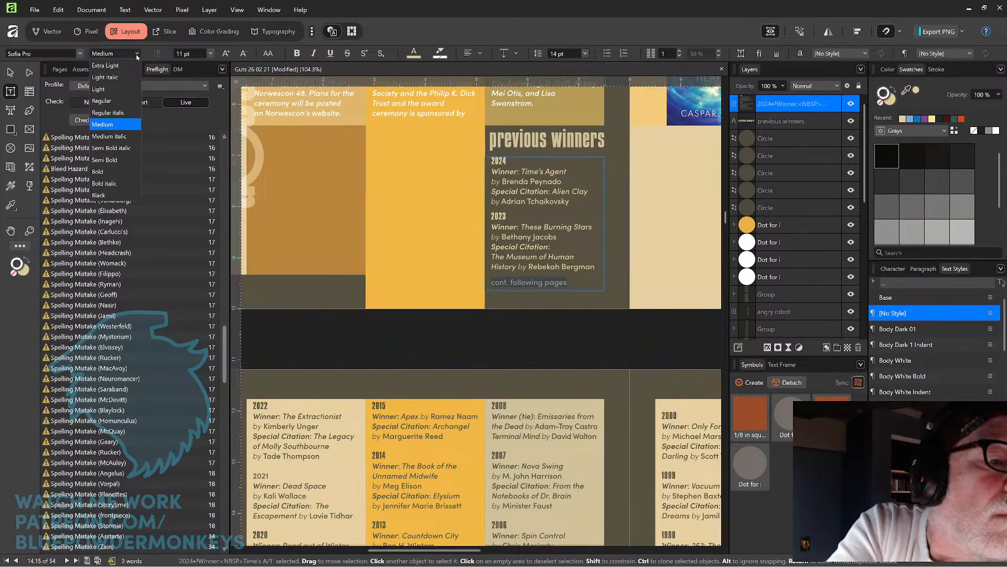
{"action": "left_click", "coordinate": [123, 137]}
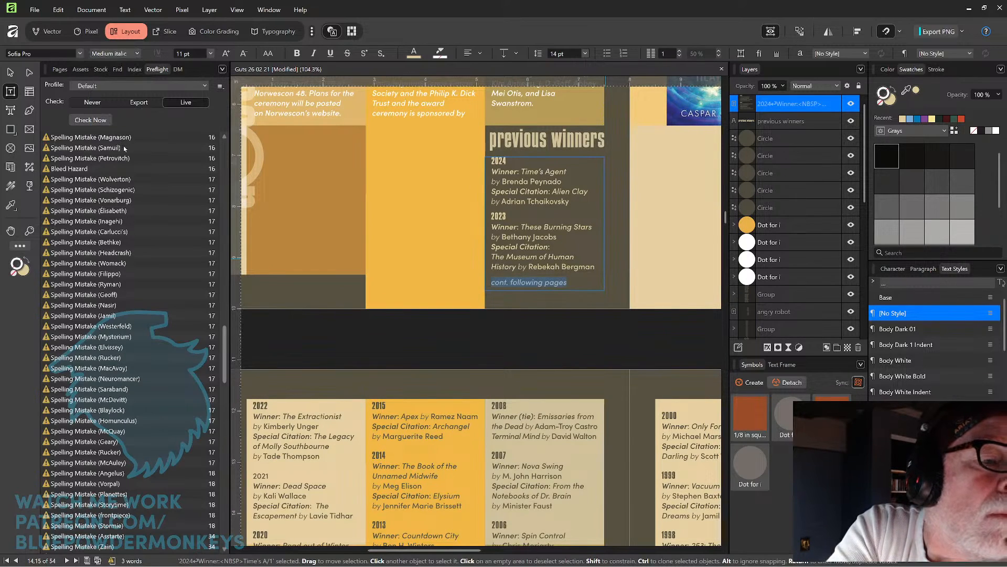
{"action": "left_click", "coordinate": [480, 54]}
{"action": "left_click", "coordinate": [447, 121]}
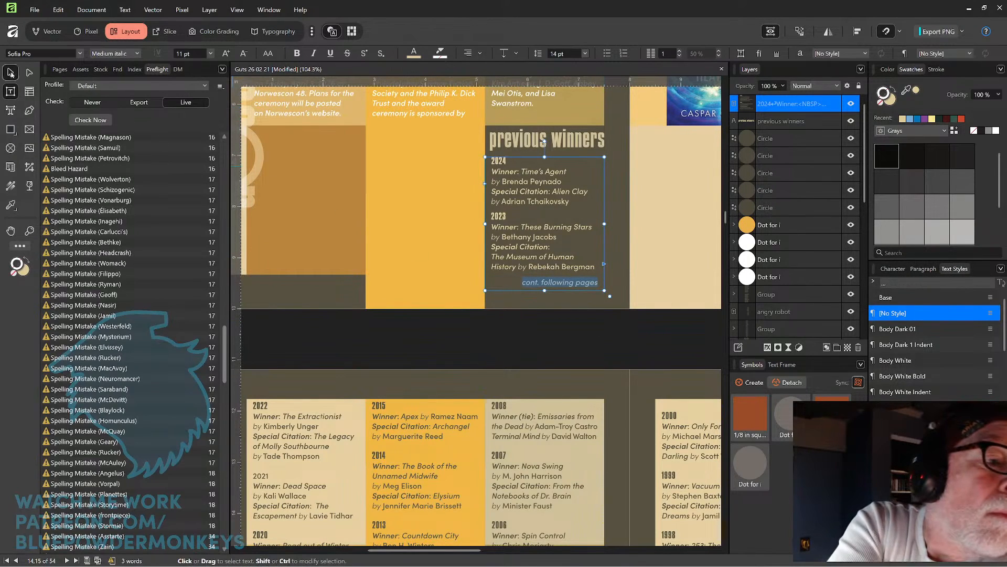
{"action": "key", "text": "Escape"}
{"action": "left_click", "coordinate": [541, 331]}
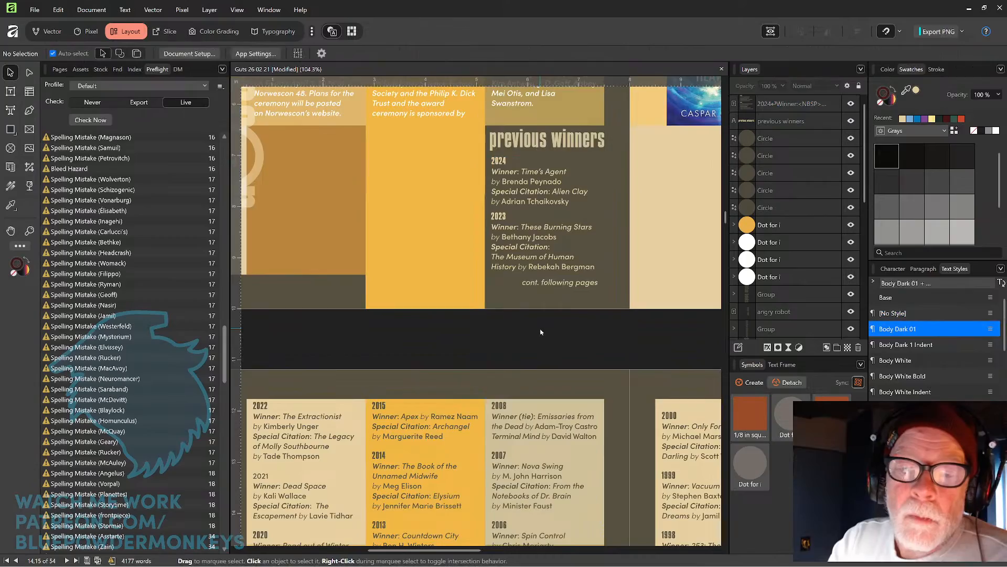
Lower the top edges of the second and third winners text frames on page 16 to reflow the list.
{"action": "scroll", "coordinate": [631, 285], "scroll_direction": "down", "scroll_amount": 5}
{"action": "left_click_drag", "start_coordinate": [669, 255], "coordinate": [576, 241]}
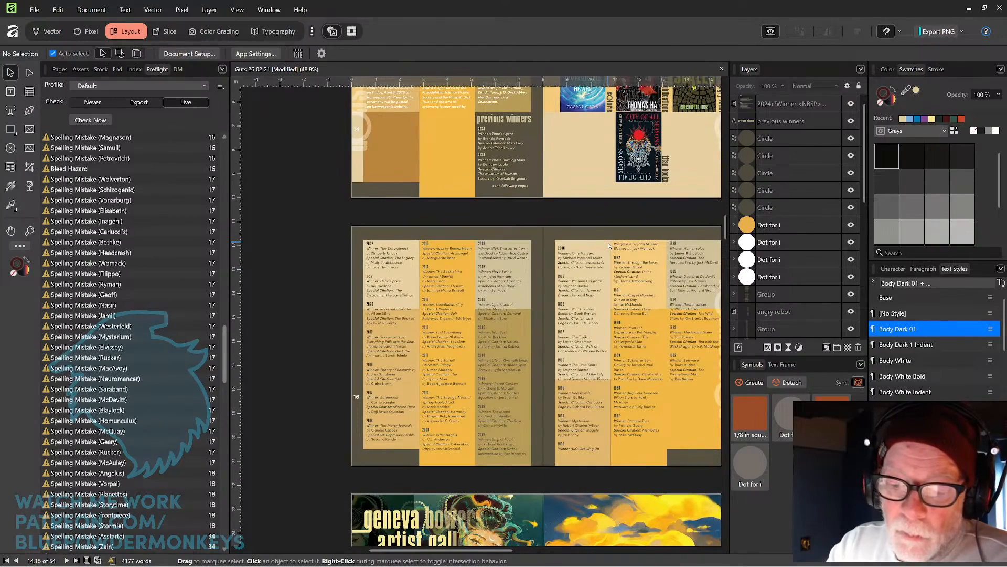
{"action": "scroll", "coordinate": [608, 245], "scroll_direction": "up", "scroll_amount": 3}
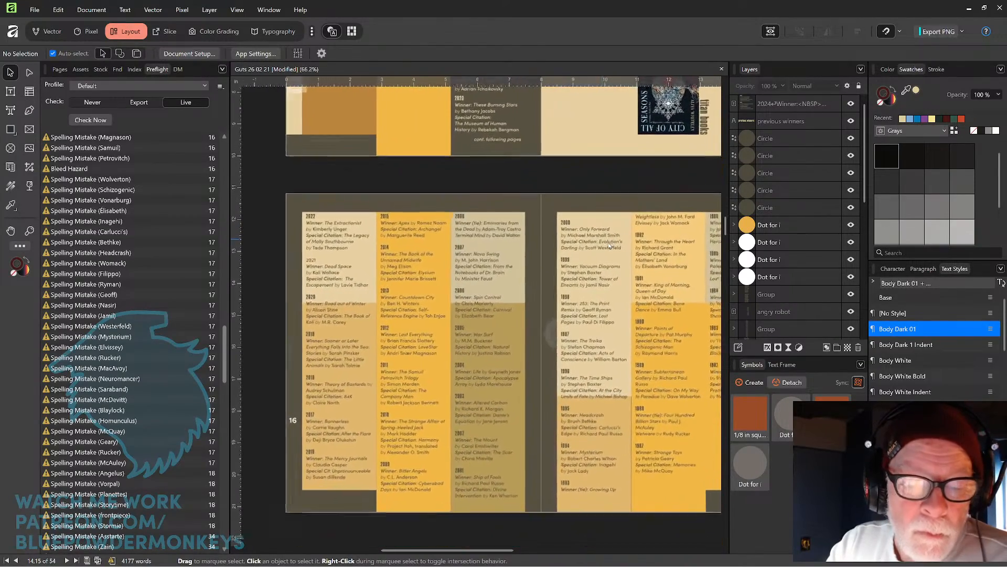
{"action": "left_click", "coordinate": [341, 250]}
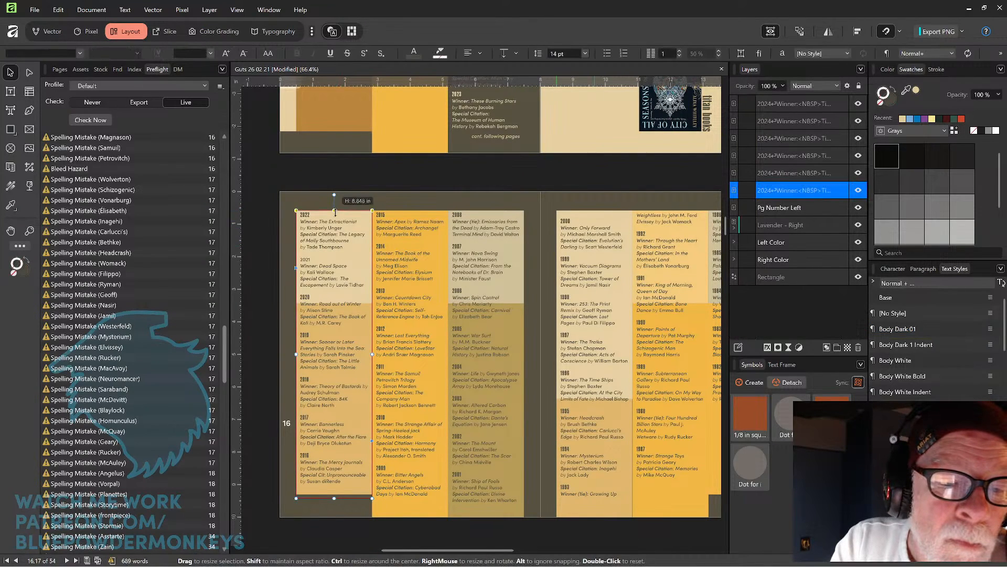
{"action": "left_click_drag", "start_coordinate": [335, 215], "coordinate": [335, 216]}
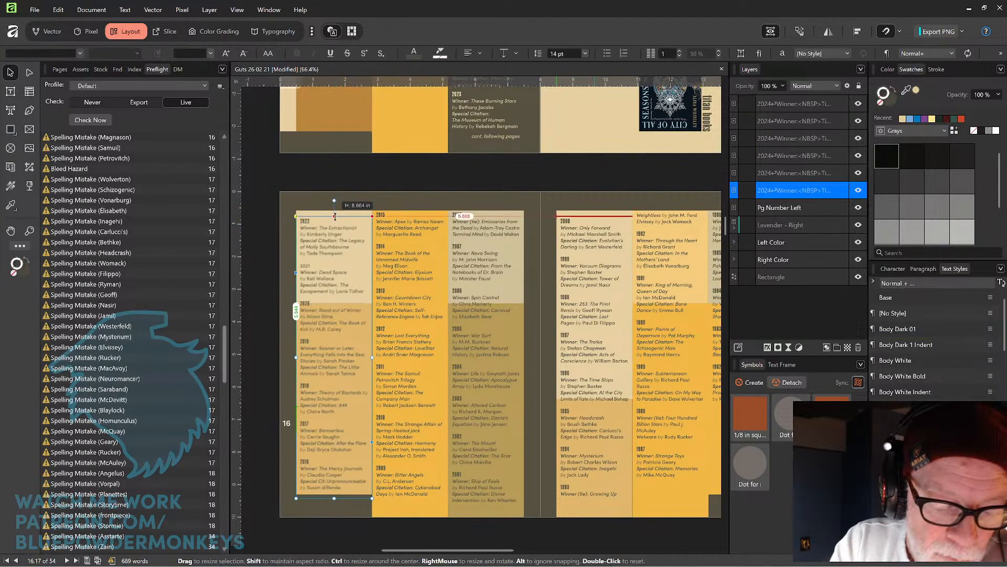
{"action": "left_click", "coordinate": [412, 233]}
{"action": "left_click_drag", "start_coordinate": [412, 210], "coordinate": [411, 216]}
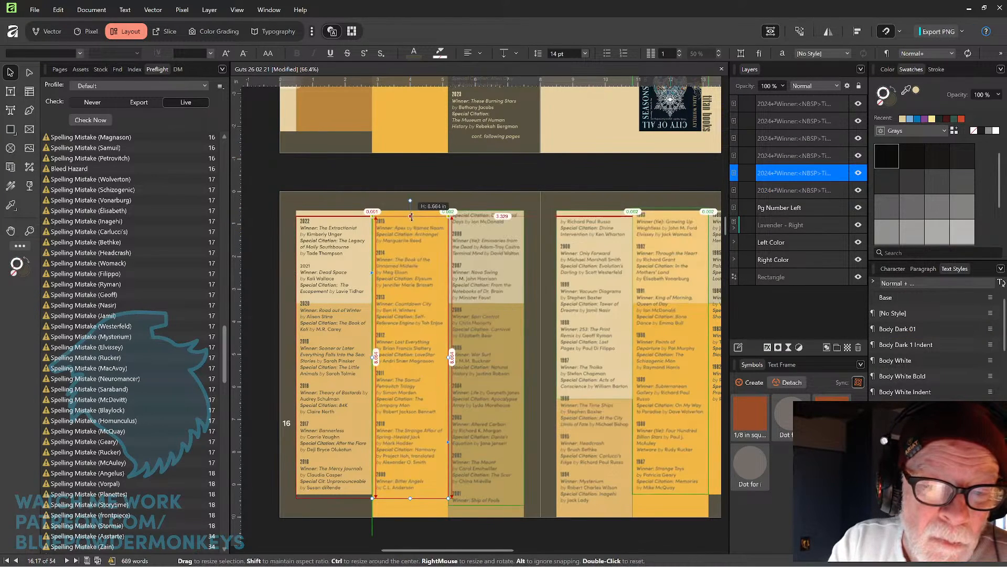
{"action": "left_click", "coordinate": [504, 246]}
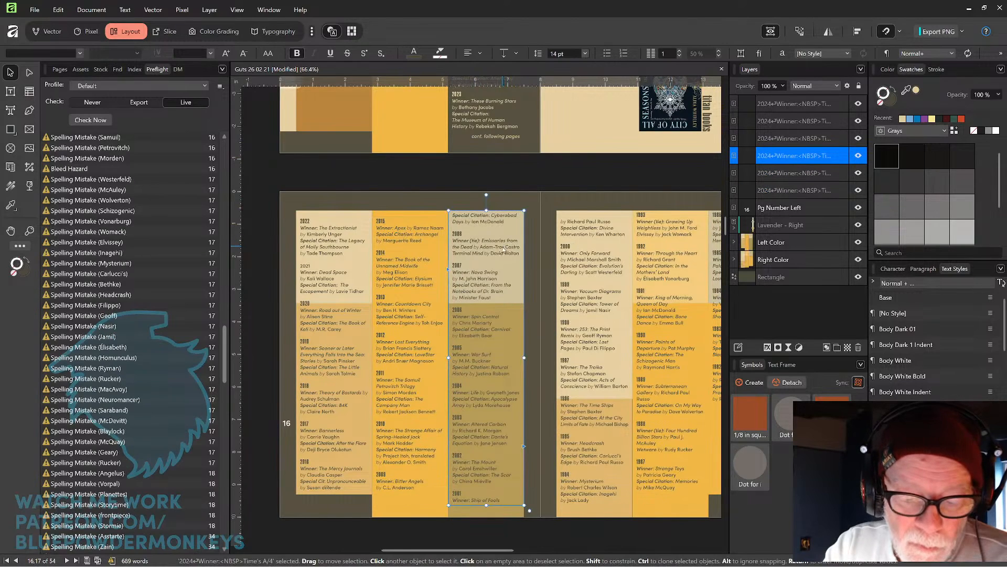
{"action": "left_click_drag", "start_coordinate": [487, 209], "coordinate": [485, 224]}
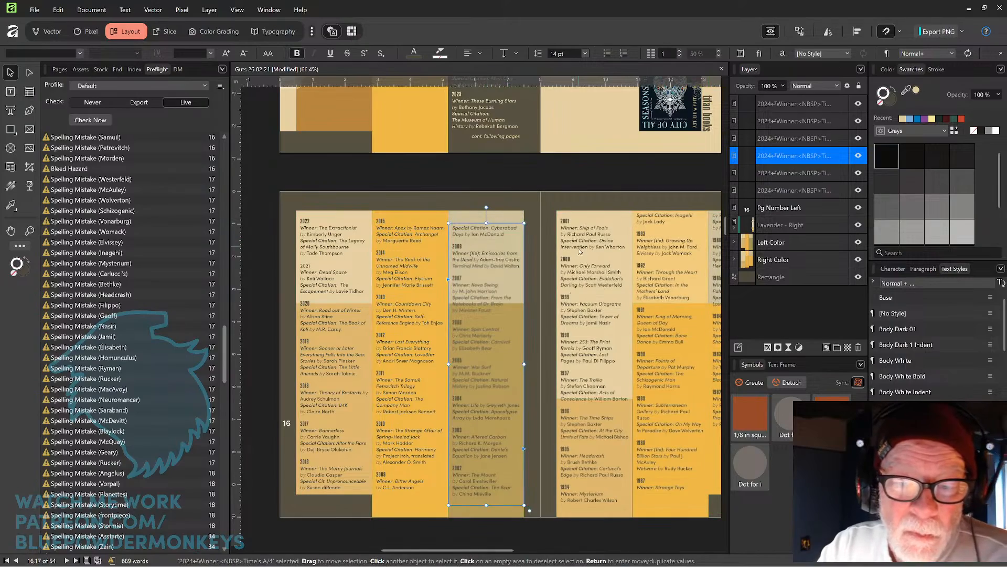
Lower the top edge of the second winners text frame on page 17 to match.
{"action": "left_click_drag", "start_coordinate": [569, 303], "coordinate": [530, 281]}
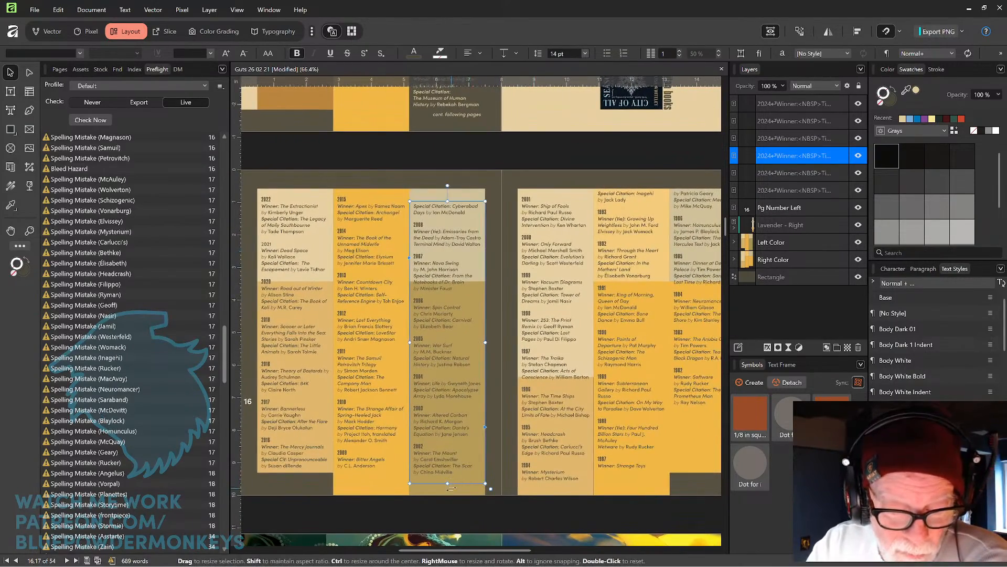
{"action": "left_click", "coordinate": [552, 273]}
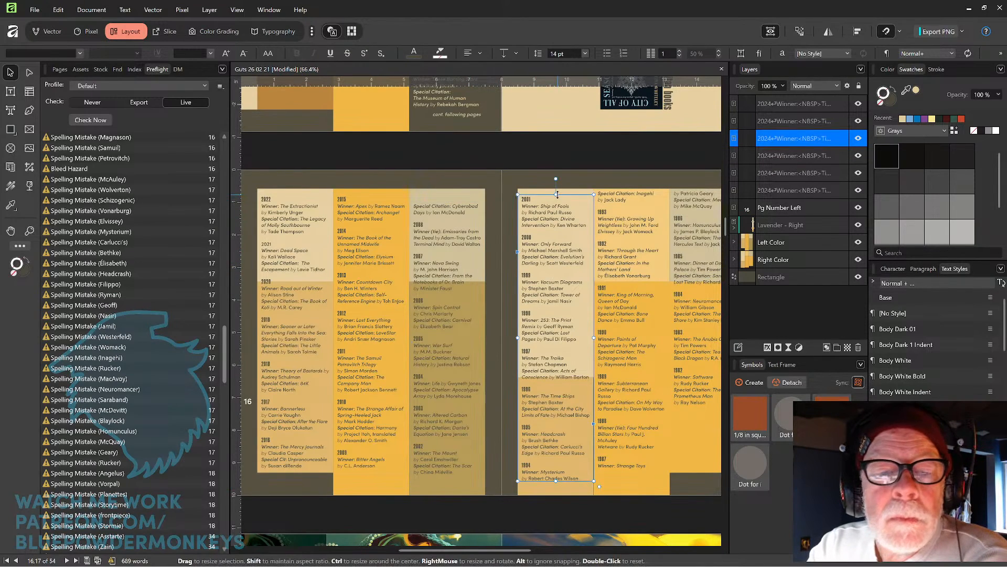
{"action": "left_click", "coordinate": [633, 234]}
{"action": "left_click", "coordinate": [558, 456]}
{"action": "key", "text": "space"}
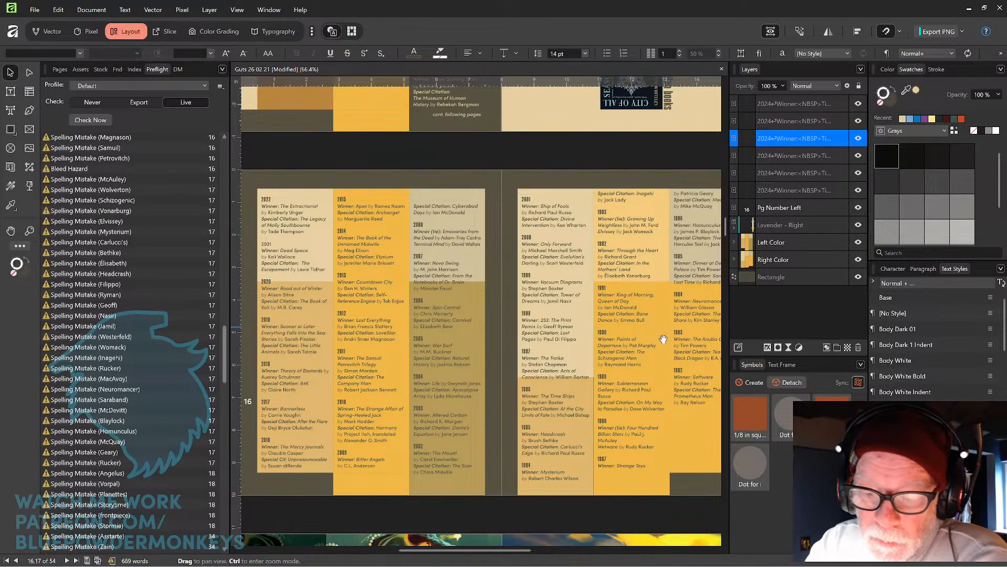
{"action": "left_click_drag", "start_coordinate": [664, 339], "coordinate": [600, 331]}
{"action": "left_click_drag", "start_coordinate": [491, 470], "coordinate": [490, 454]}
{"action": "left_click", "coordinate": [578, 235]}
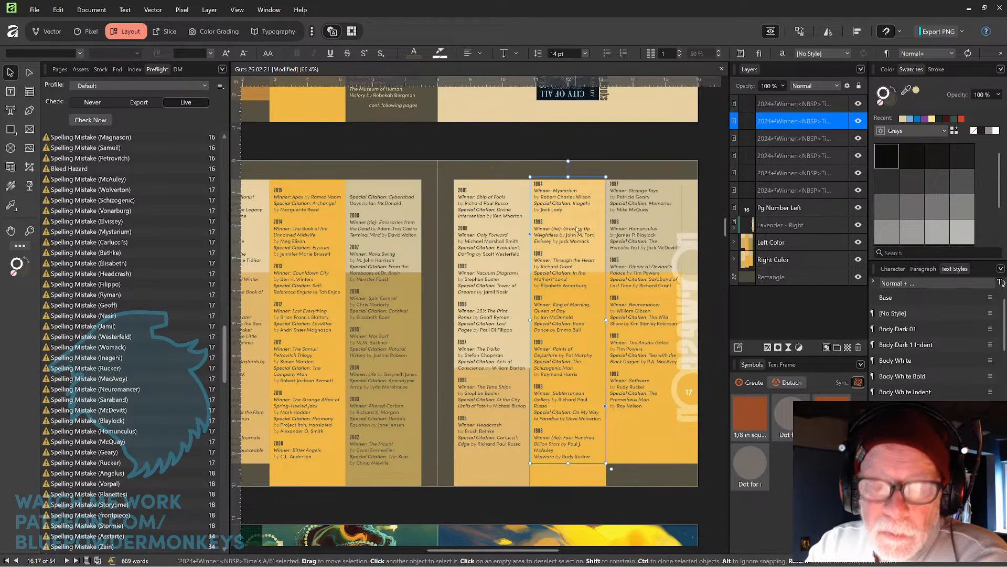
{"action": "left_click_drag", "start_coordinate": [569, 177], "coordinate": [568, 185]}
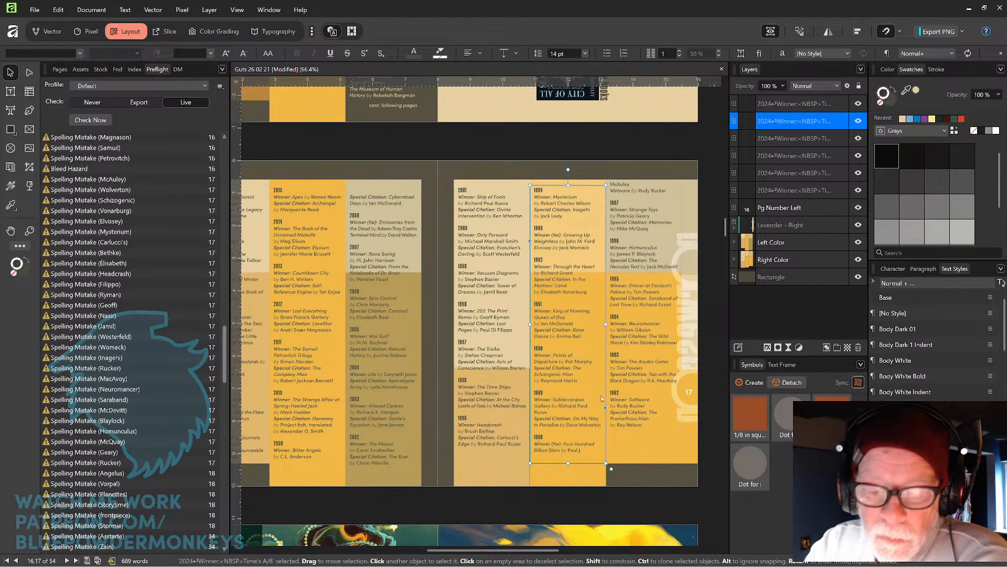
Extend the bottom edge of the second page-17 winners frame so its final entry stays in that column.
{"action": "double_click", "coordinate": [574, 430]}
{"action": "left_click_drag", "start_coordinate": [569, 463], "coordinate": [570, 474]}
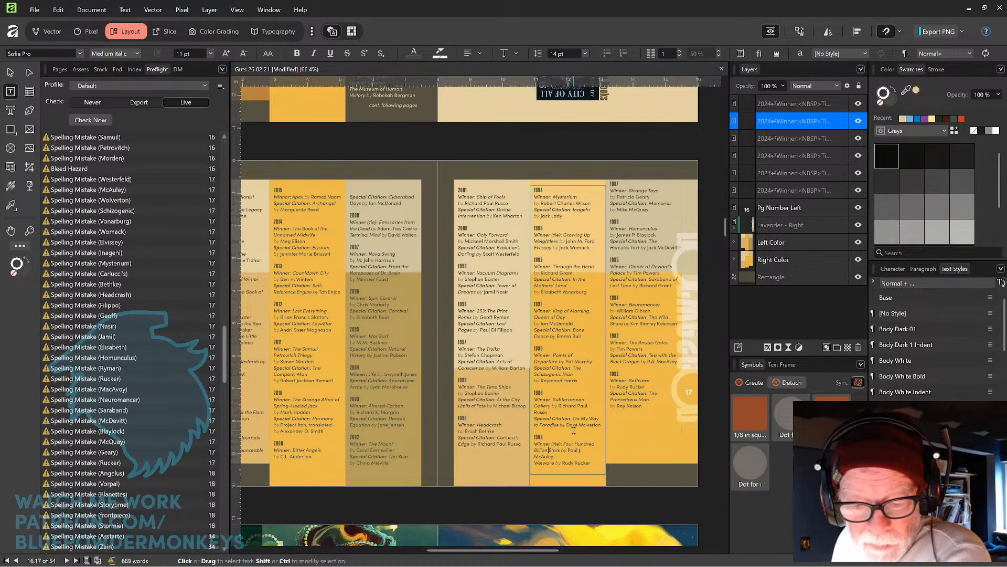
{"action": "key", "text": "Down"}
{"action": "key", "text": "Caps_Lock"}
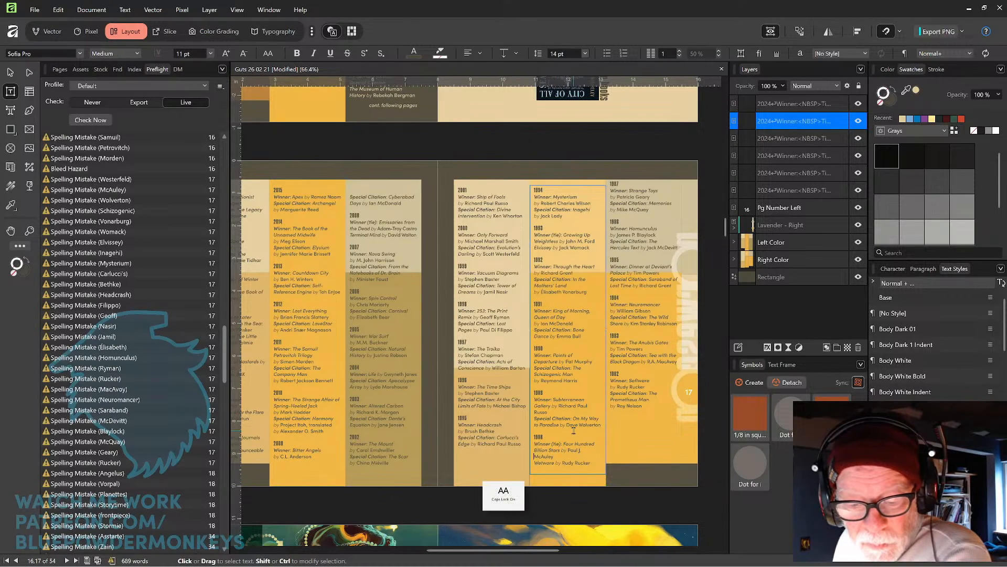
{"action": "key", "text": "shift+Down"}
{"action": "key", "text": "shift+End"}
{"action": "key", "text": "alt+Left"}
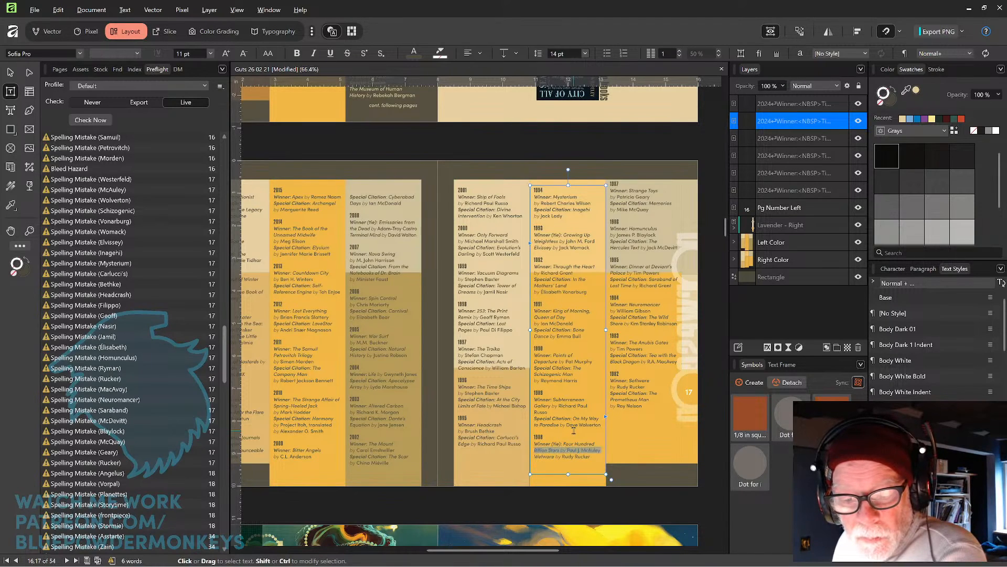
{"action": "key", "text": "Down"}
{"action": "key", "text": "Down"}
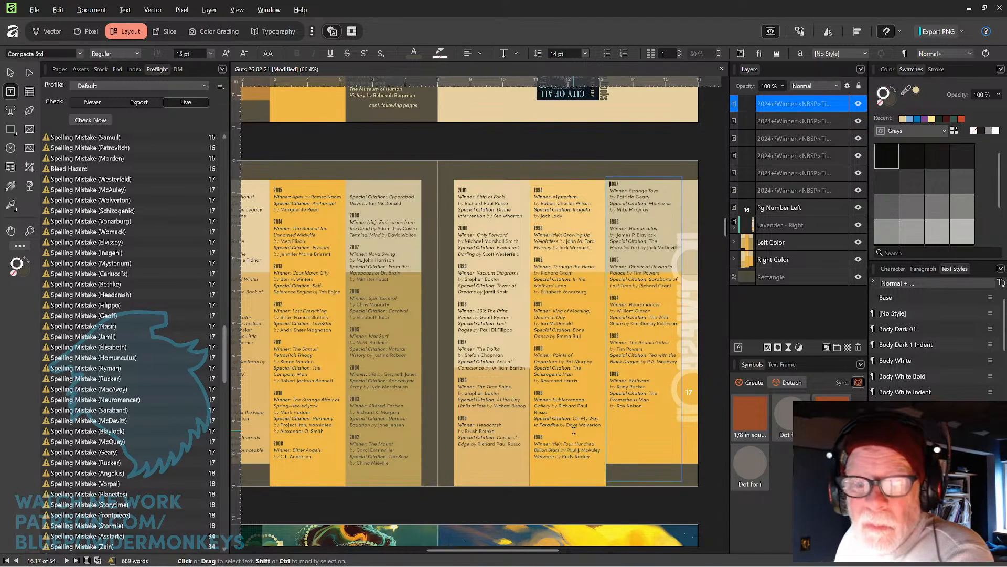
Lower the top edge of the third winners text frame on page 17 to align with the others.
{"action": "left_click", "coordinate": [13, 75]}
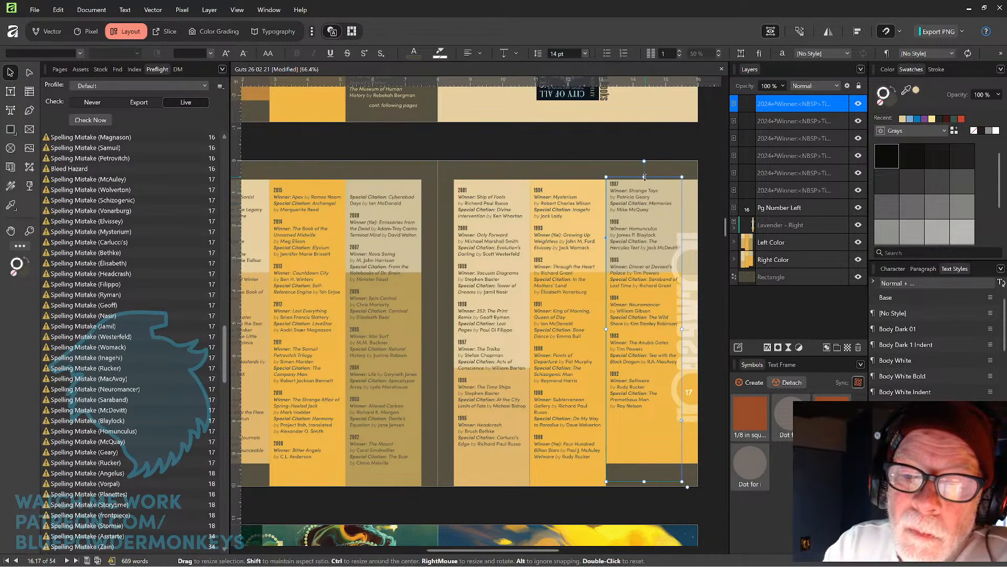
{"action": "left_click_drag", "start_coordinate": [643, 181], "coordinate": [644, 189]}
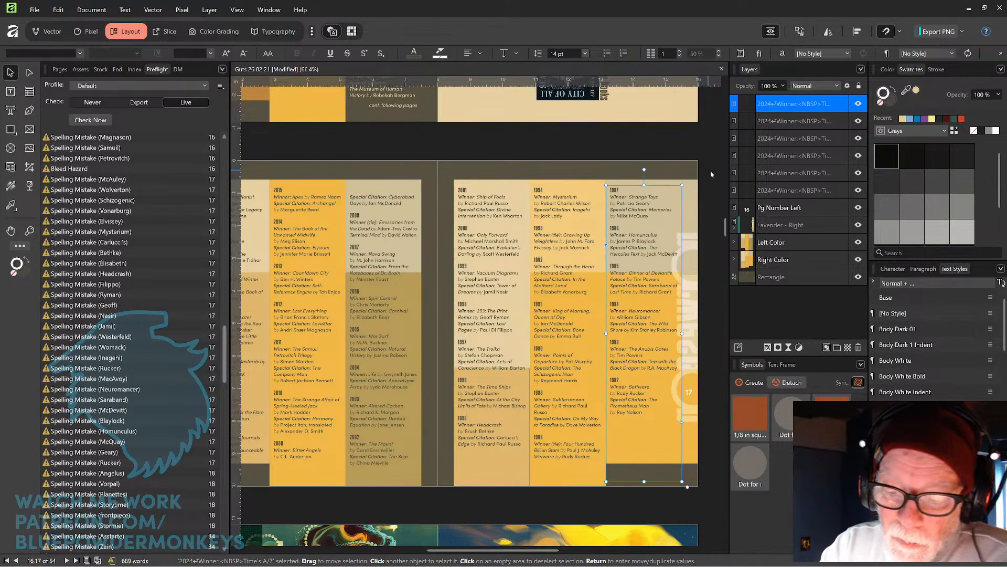
{"action": "left_click", "coordinate": [644, 158]}
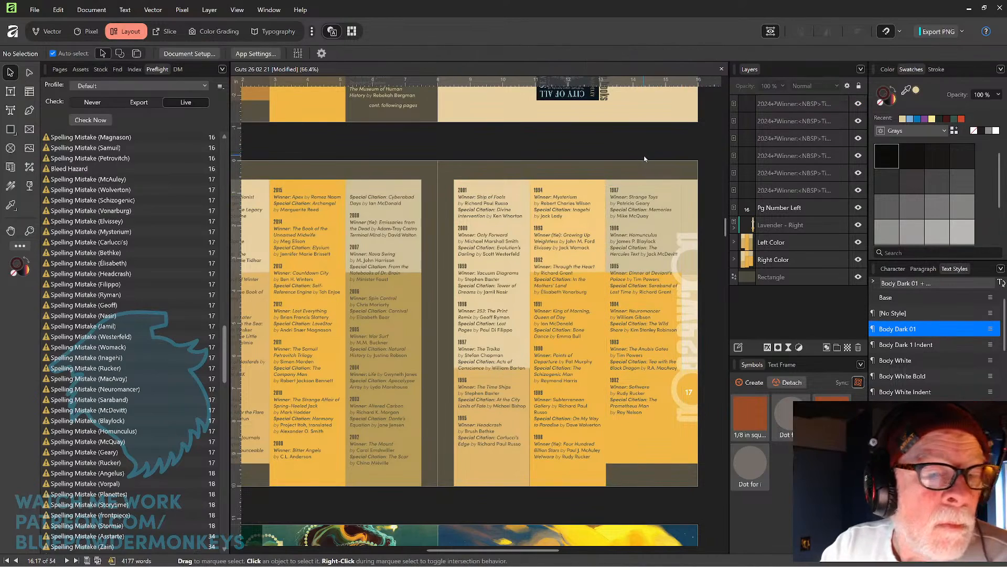
Inspect the page number, background rectangle and Left Color group on the page 16–17 spread by selecting them.
{"action": "scroll", "coordinate": [644, 157], "scroll_direction": "down", "scroll_amount": 3}
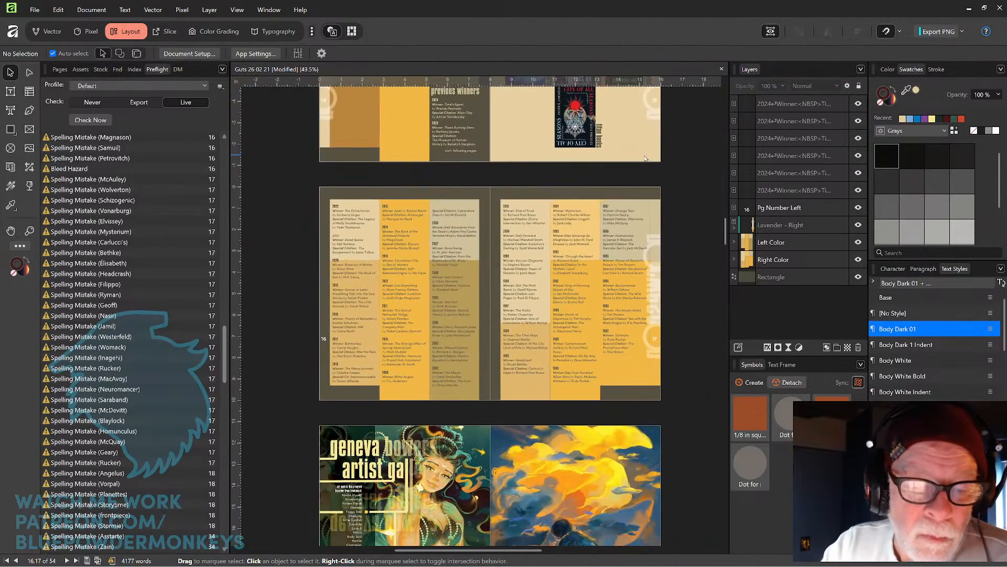
{"action": "left_click", "coordinate": [325, 340]}
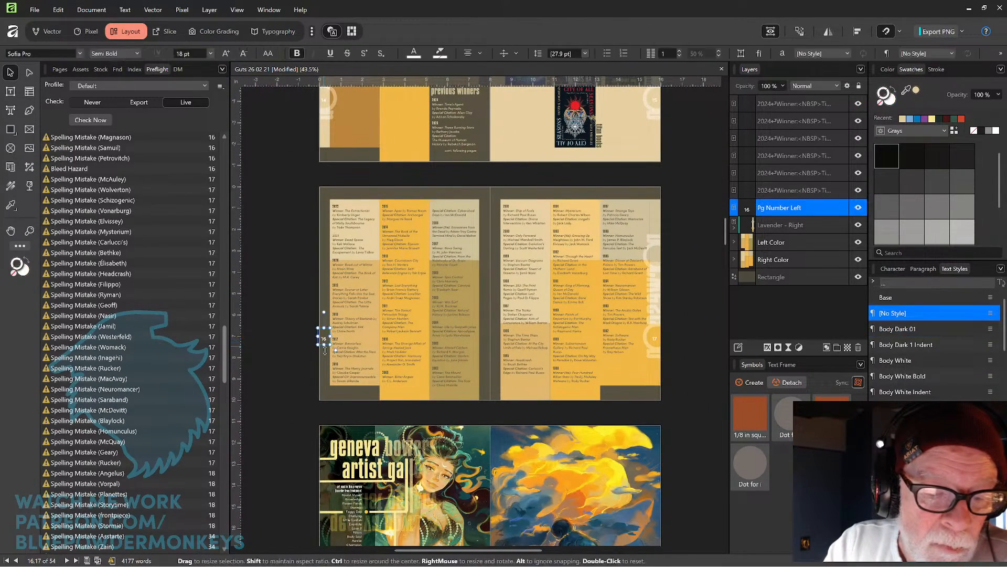
{"action": "left_click", "coordinate": [307, 378]}
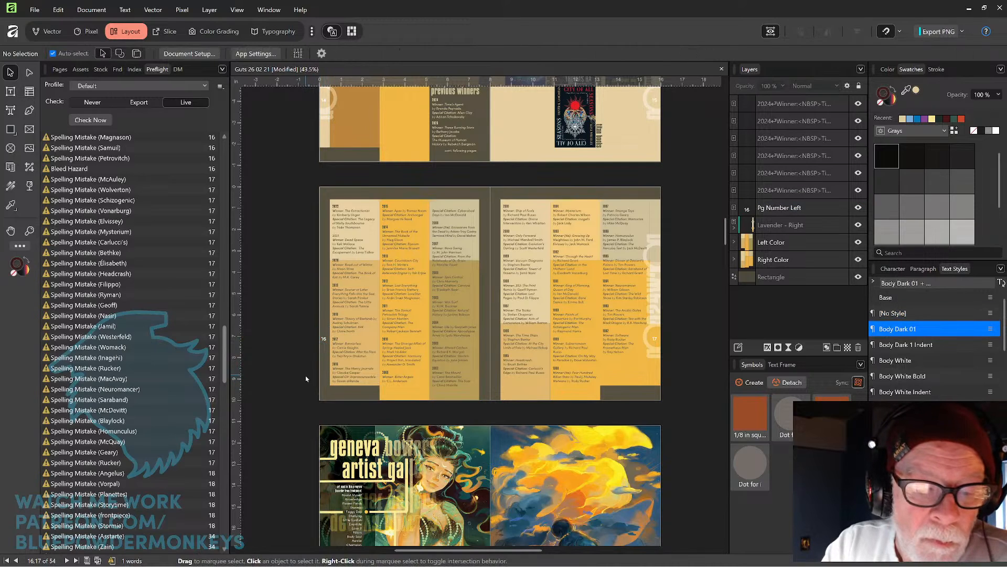
{"action": "left_click", "coordinate": [324, 368]}
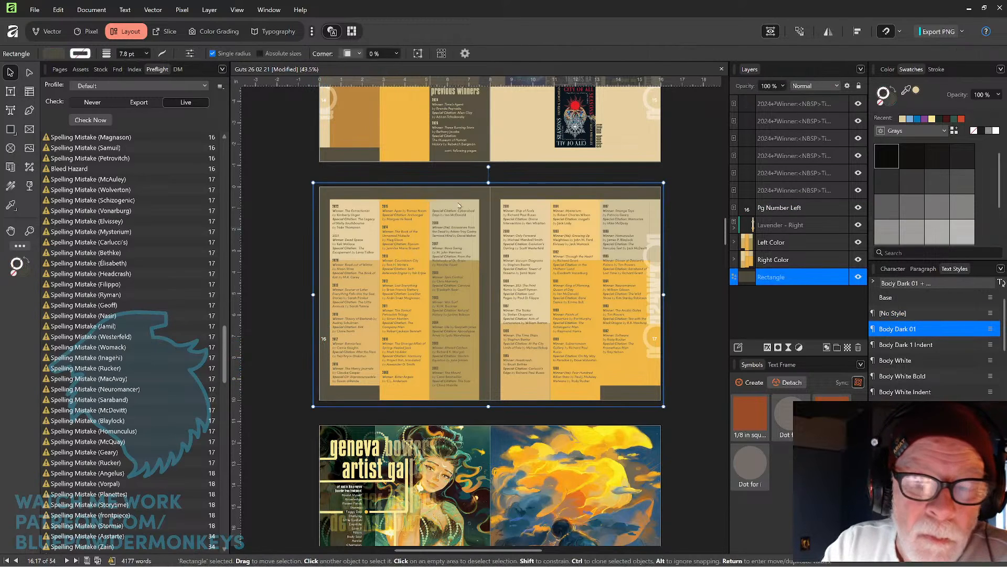
{"action": "left_click_drag", "start_coordinate": [488, 178], "coordinate": [489, 180]}
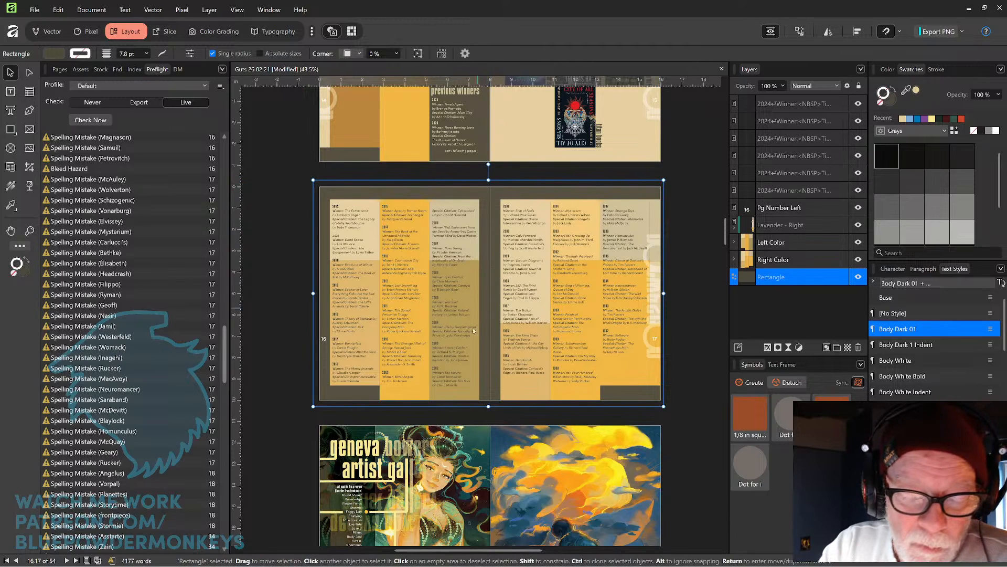
{"action": "left_click", "coordinate": [460, 402]}
{"action": "double_click", "coordinate": [459, 403]}
{"action": "double_click", "coordinate": [418, 396]}
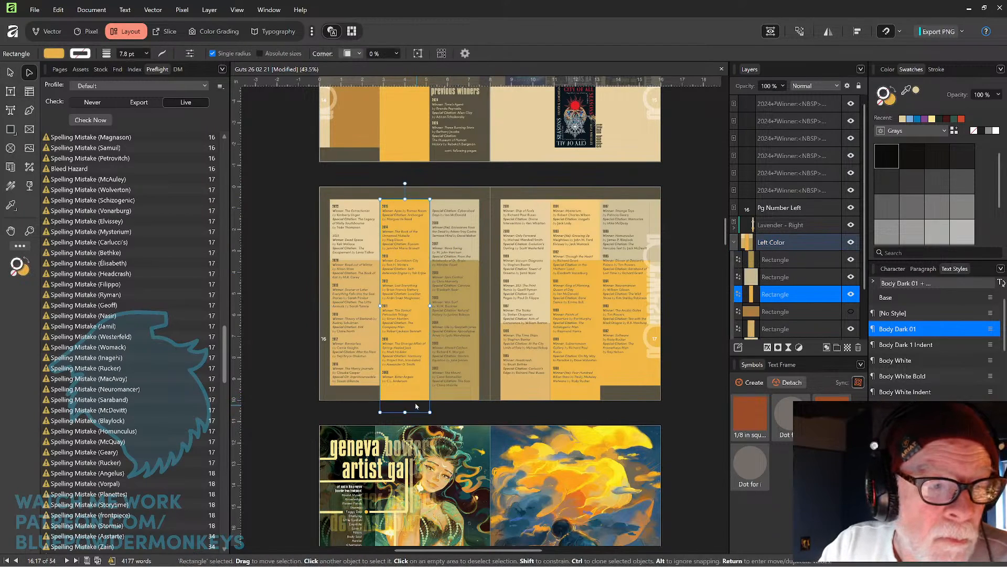
{"action": "left_click", "coordinate": [324, 340]}
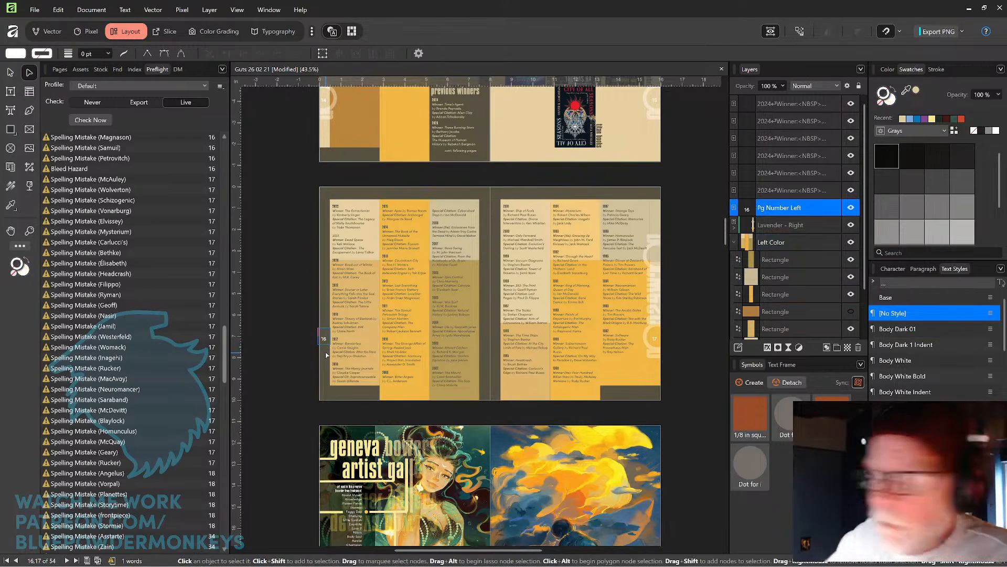
{"action": "left_click", "coordinate": [327, 355]}
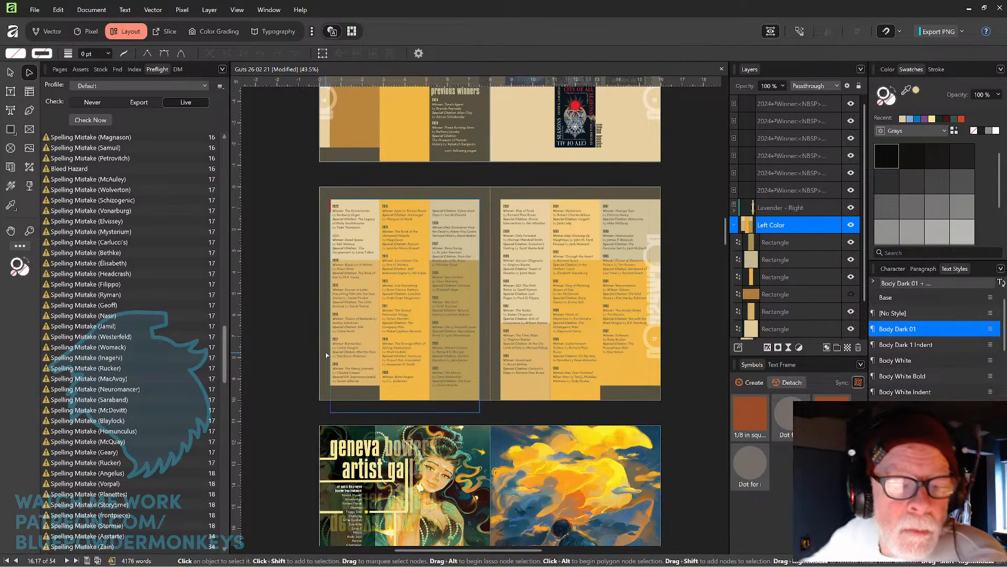
{"action": "mouse_move", "coordinate": [460, 346]}
{"action": "left_mouse_down"}
{"action": "mouse_move", "coordinate": [377, 344]}
{"action": "mouse_move", "coordinate": [462, 349]}
{"action": "left_mouse_up"}
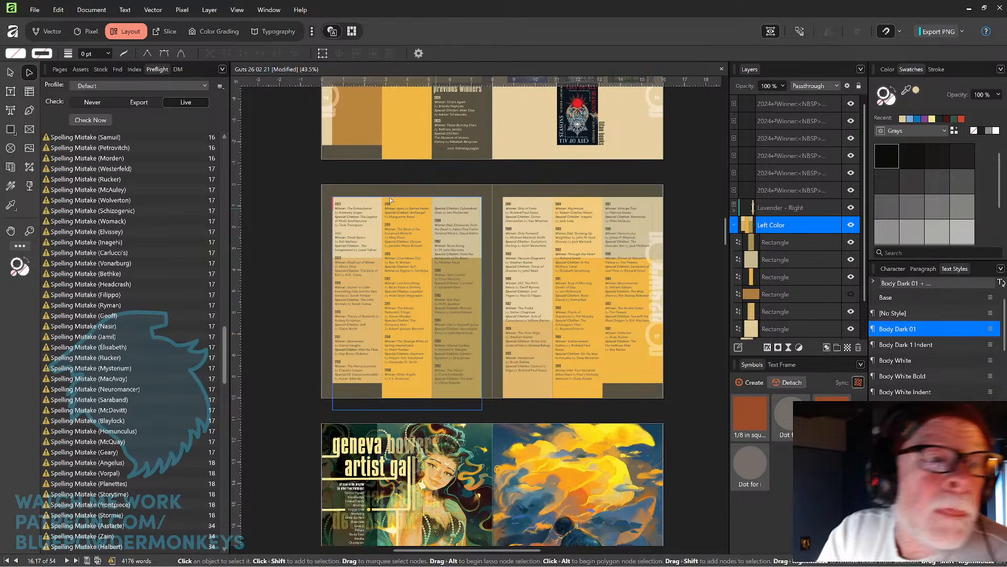
{"action": "left_click", "coordinate": [11, 72]}
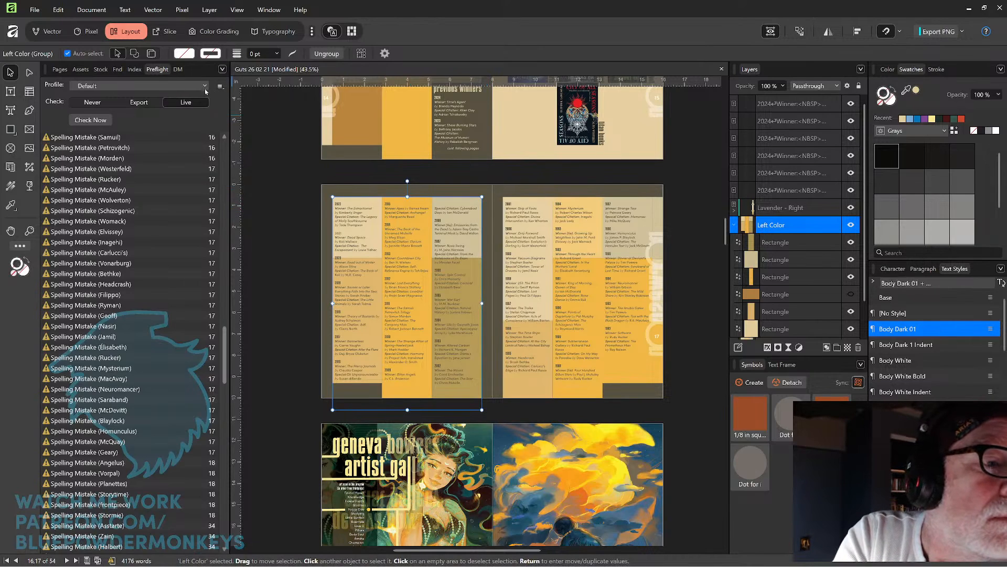
Apply the Lavender master page to the page 16–17 spread, then undo it.
{"action": "left_click", "coordinate": [58, 70]}
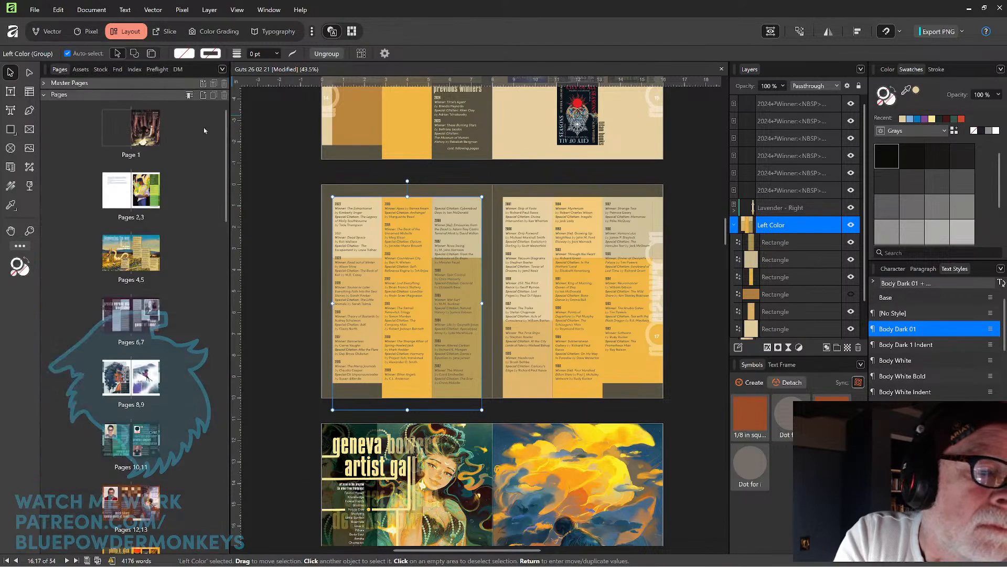
{"action": "left_click", "coordinate": [44, 83]}
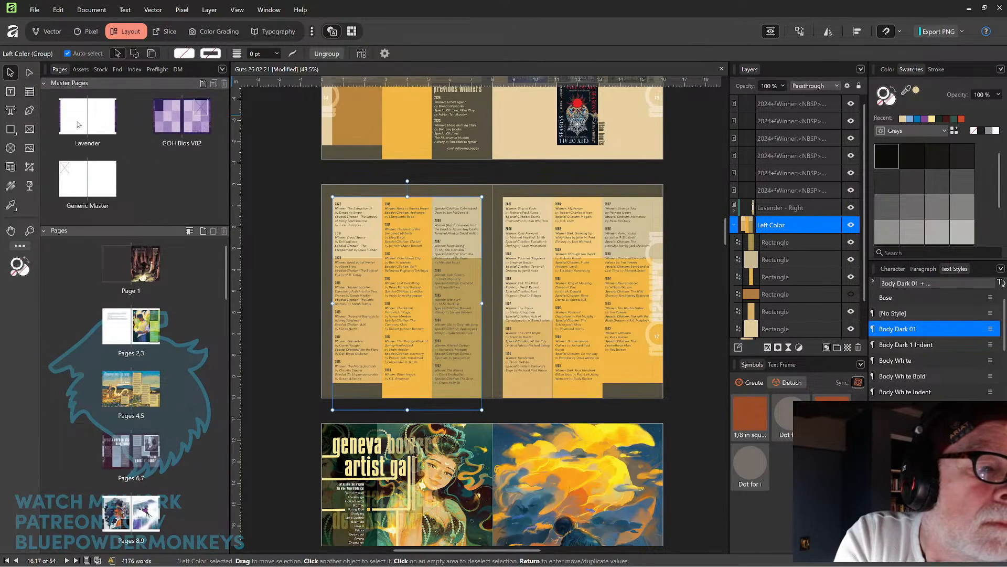
{"action": "left_click_drag", "start_coordinate": [76, 120], "coordinate": [384, 261]}
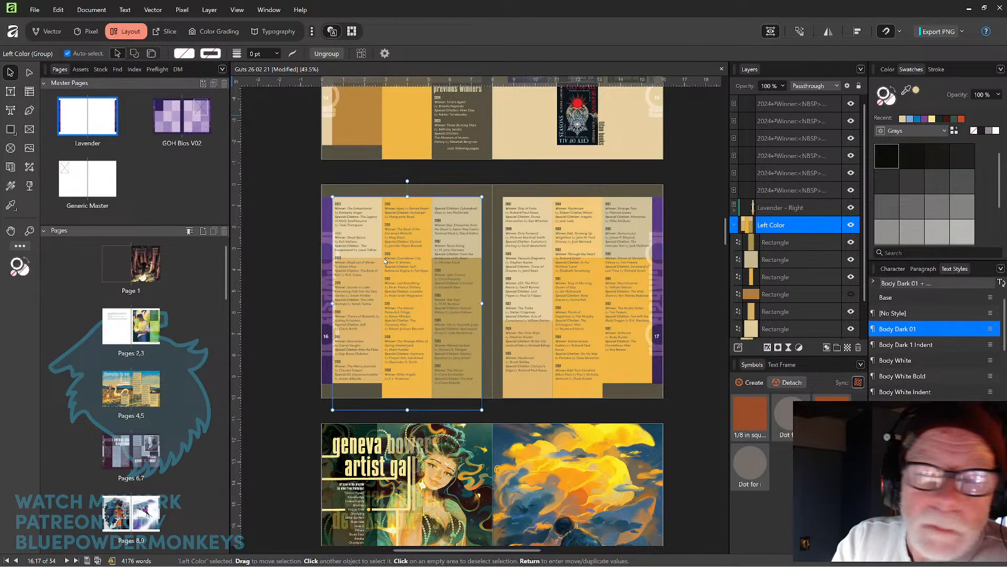
{"action": "key", "text": "ctrl+z"}
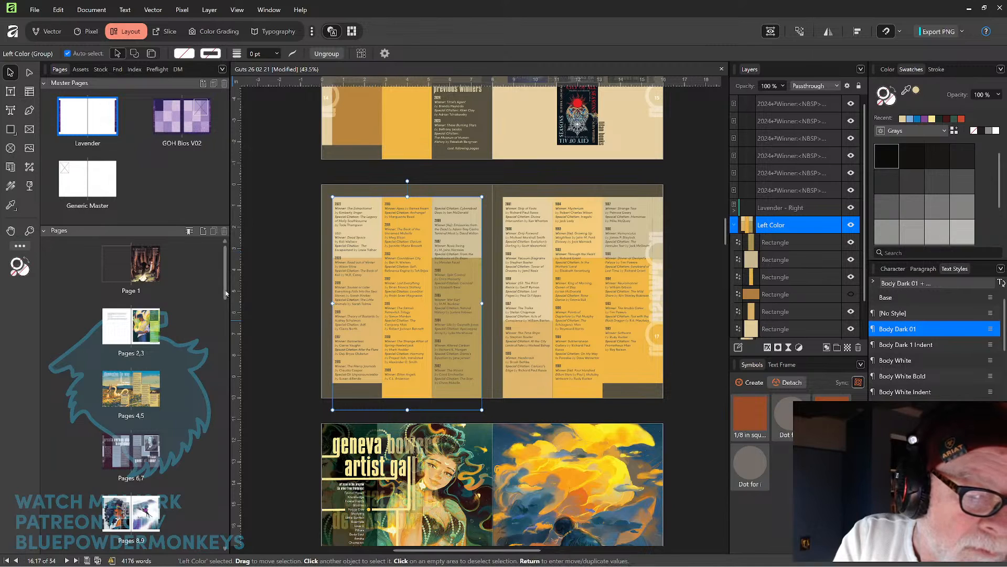
Apply the Lavender master page to the Pages 16,17 spread through its page thumbnail.
{"action": "scroll", "coordinate": [226, 339], "scroll_direction": "down", "scroll_amount": 5}
{"action": "scroll", "coordinate": [225, 330], "scroll_direction": "down", "scroll_amount": 3}
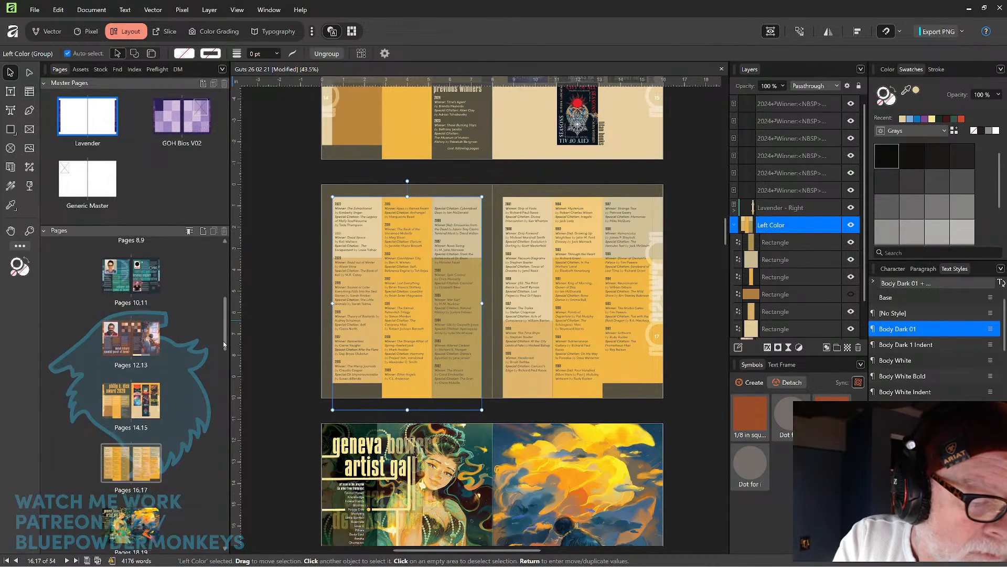
{"action": "double_click", "coordinate": [118, 427]}
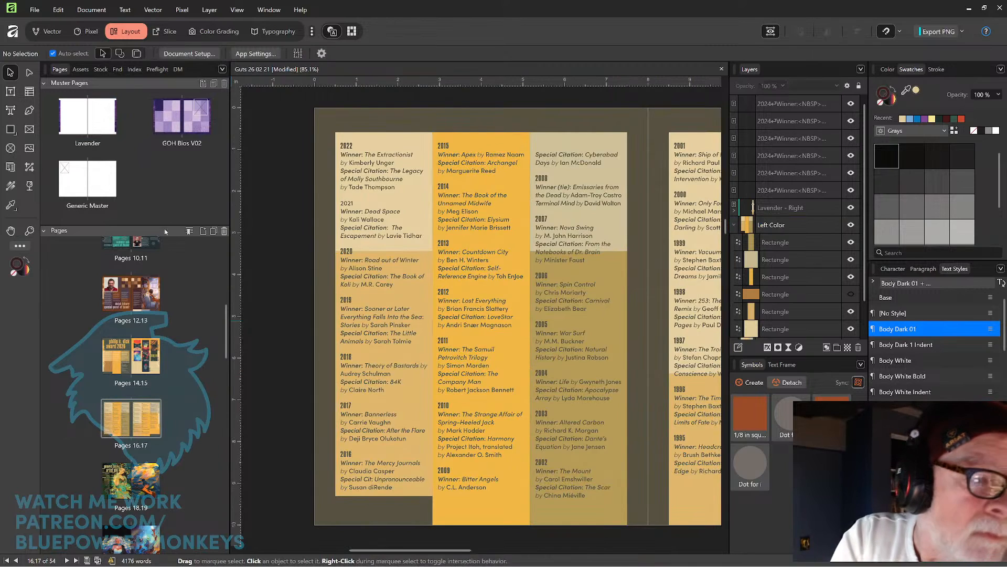
{"action": "left_click_drag", "start_coordinate": [74, 122], "coordinate": [117, 426]}
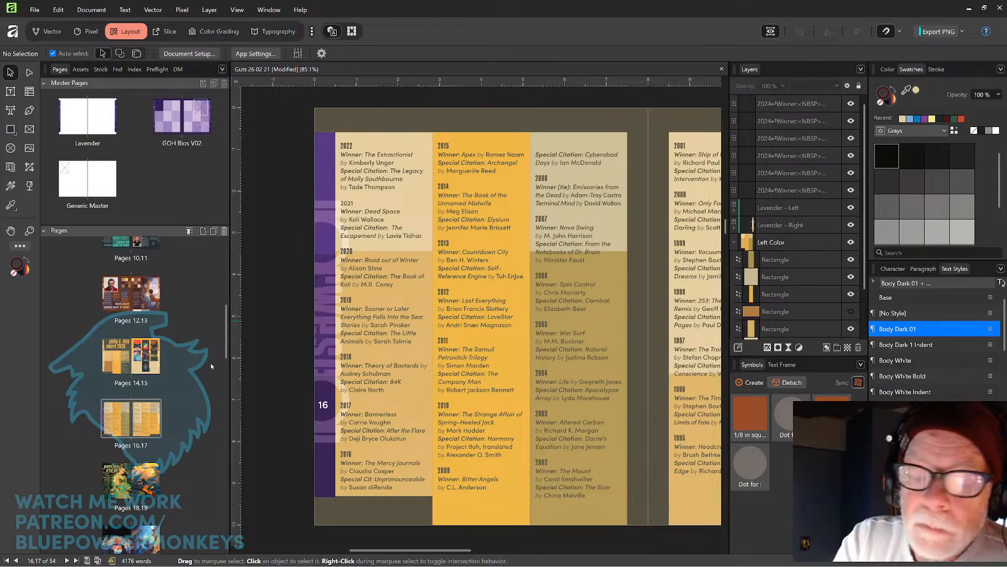
Open the Lavender - Left master layer on page 16 for detached editing.
{"action": "scroll", "coordinate": [533, 300], "scroll_direction": "down", "scroll_amount": 4}
{"action": "key", "text": "space"}
{"action": "left_click_drag", "start_coordinate": [582, 313], "coordinate": [541, 304]}
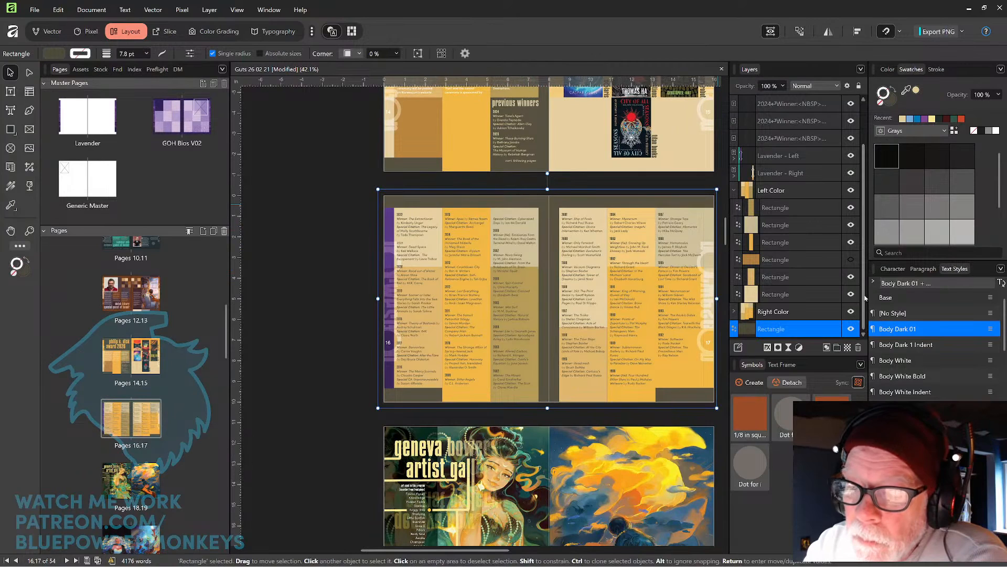
{"action": "left_click", "coordinate": [735, 190]}
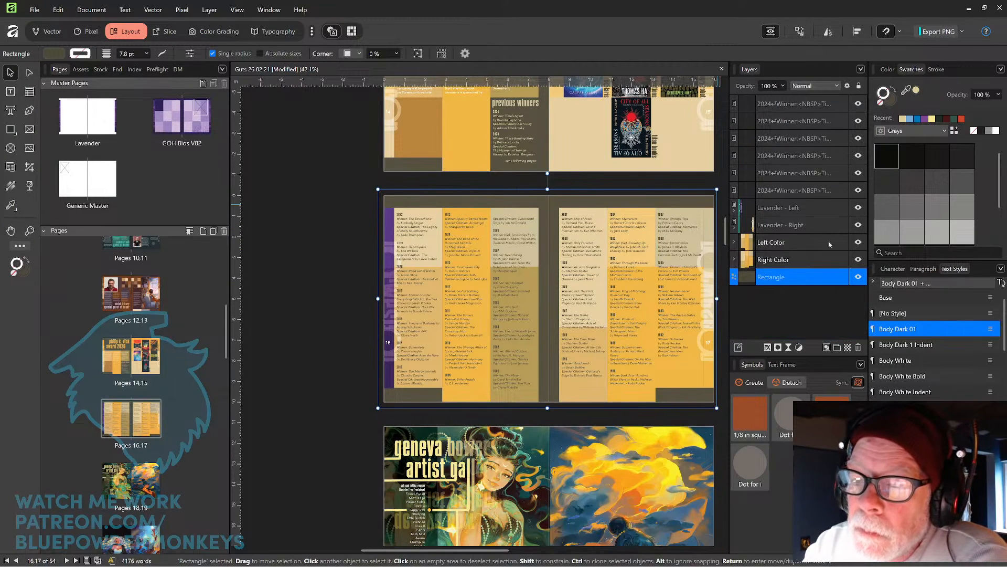
{"action": "left_click", "coordinate": [809, 230]}
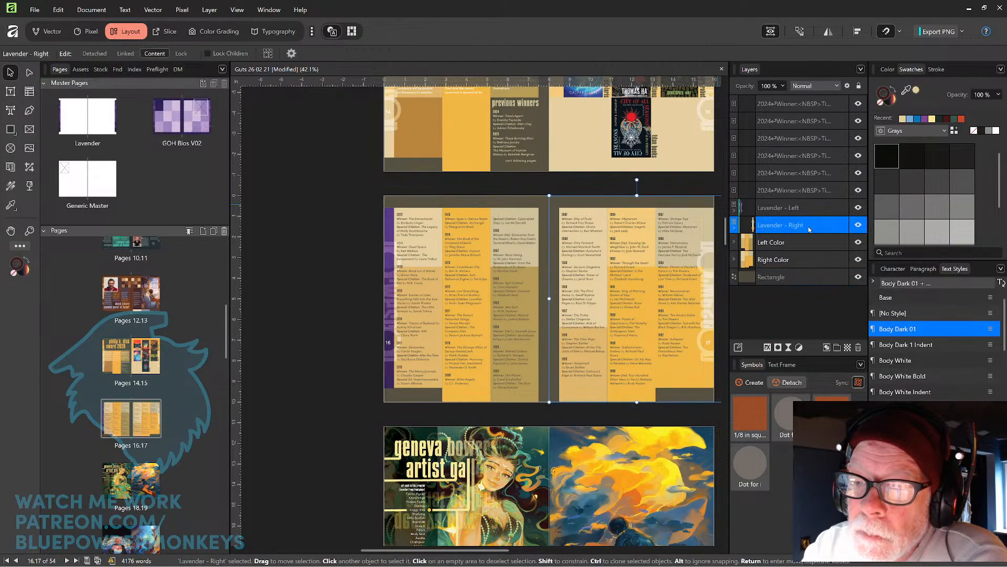
{"action": "left_click_drag", "start_coordinate": [624, 295], "coordinate": [532, 298]}
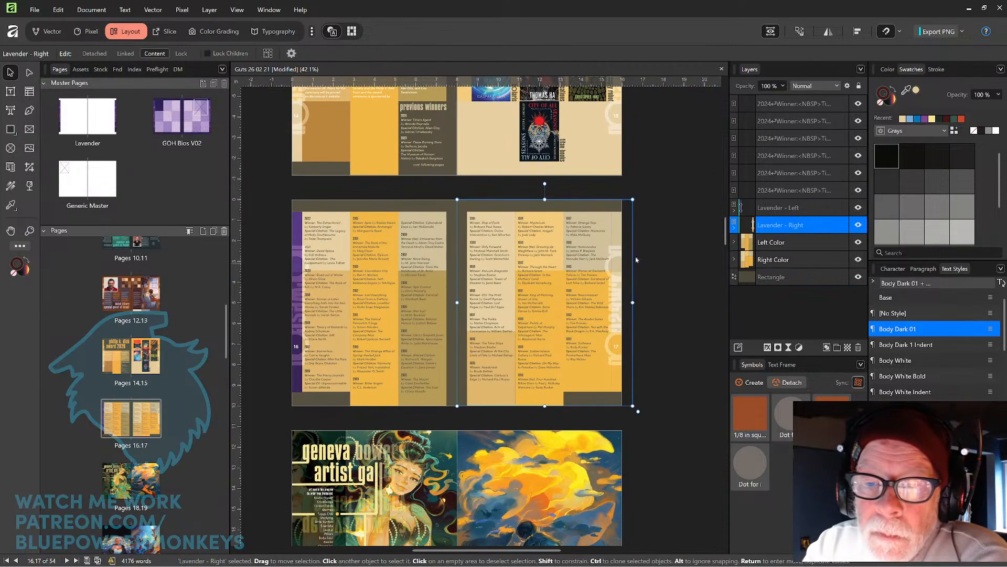
{"action": "left_click", "coordinate": [811, 209]}
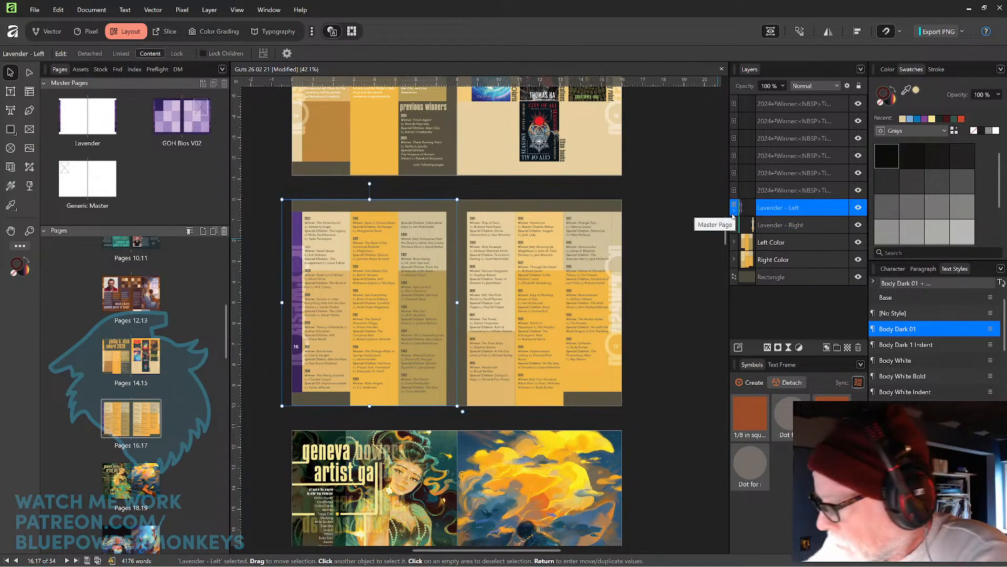
{"action": "left_click", "coordinate": [734, 215]}
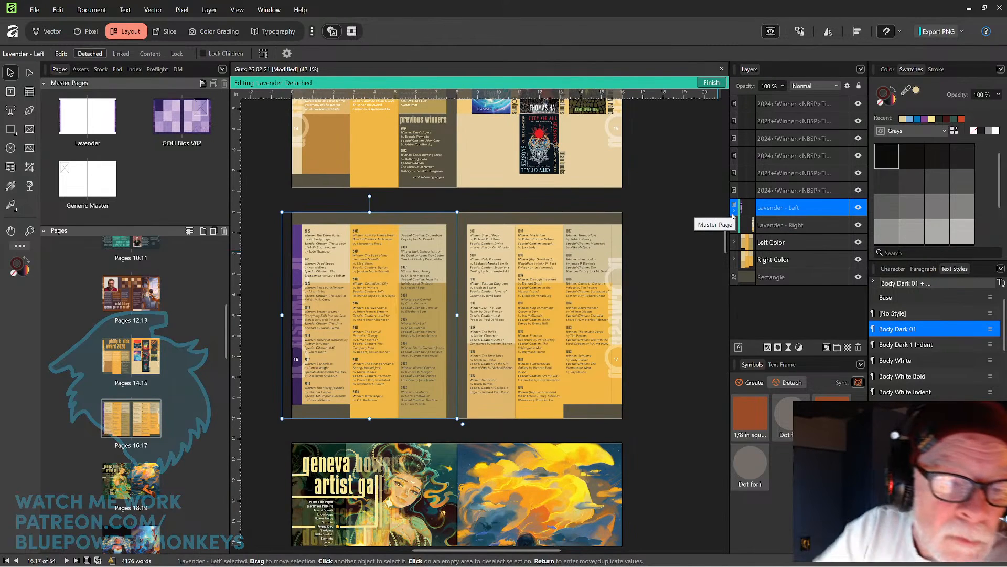
Recolour the top purple strip rectangle in page 16's Left Color group with a beige sampled from the page.
{"action": "left_click", "coordinate": [269, 376]}
{"action": "left_click", "coordinate": [294, 394]}
{"action": "scroll", "coordinate": [295, 391], "scroll_direction": "up", "scroll_amount": 3}
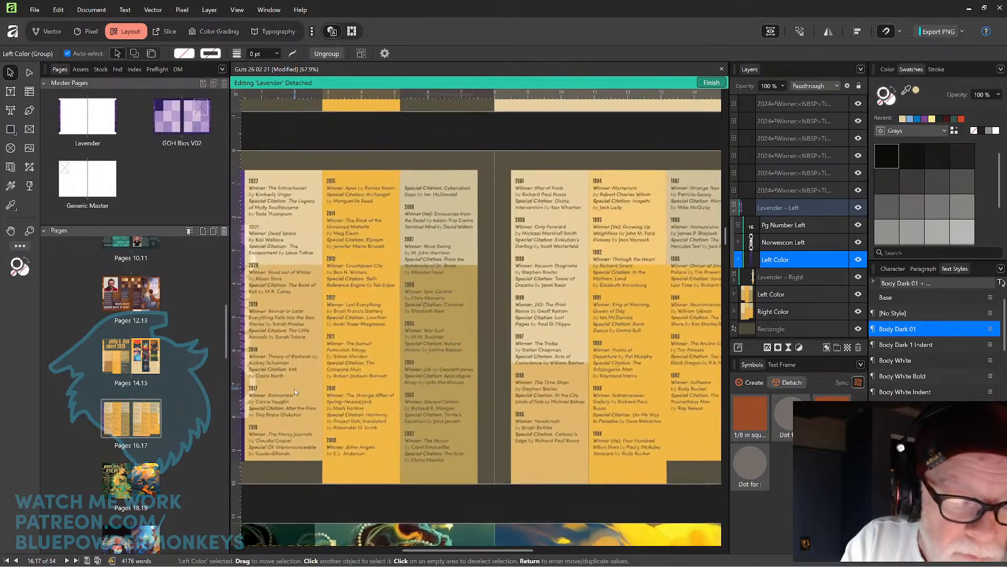
{"action": "left_click_drag", "start_coordinate": [323, 388], "coordinate": [417, 341]}
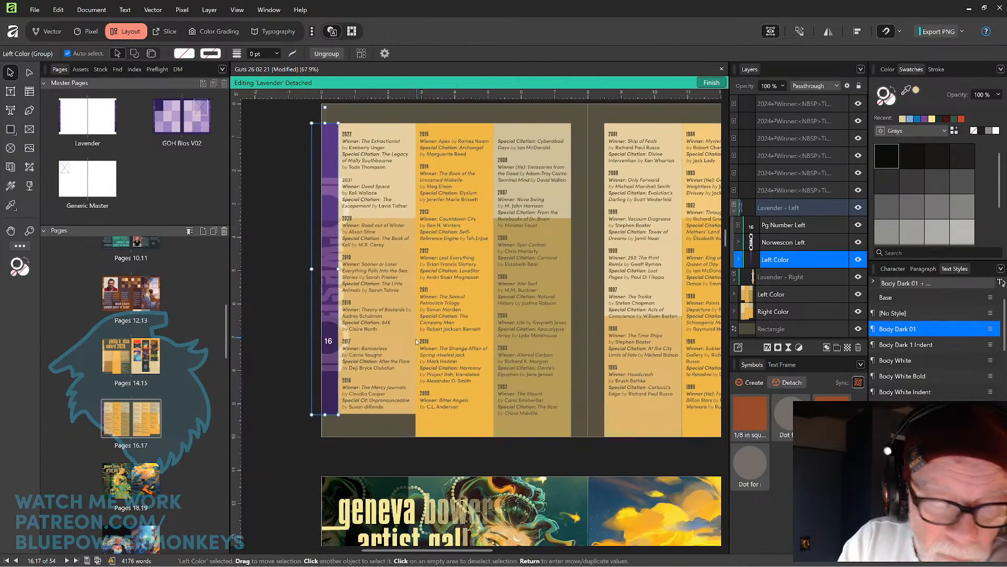
{"action": "left_click", "coordinate": [739, 259]}
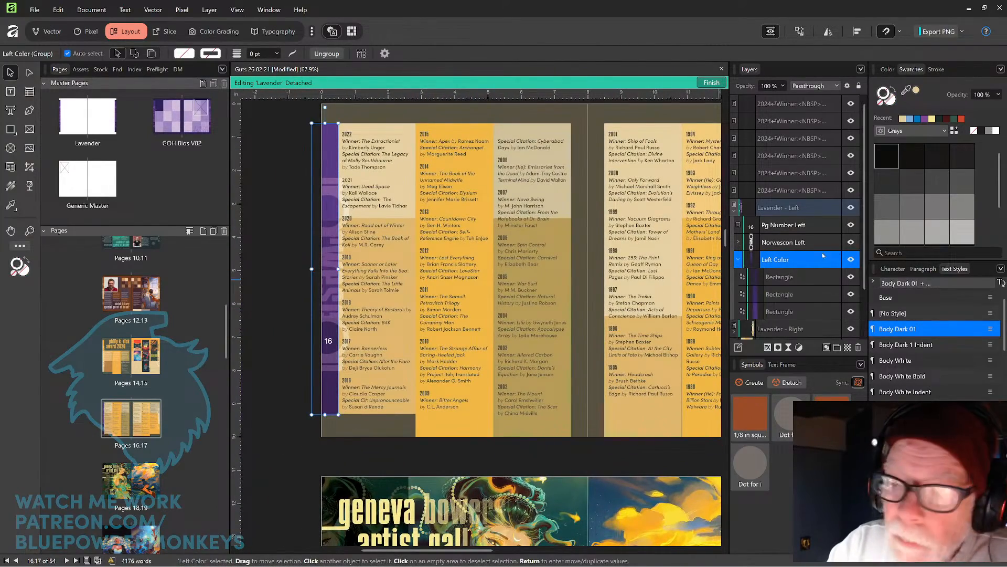
{"action": "left_click", "coordinate": [801, 311]}
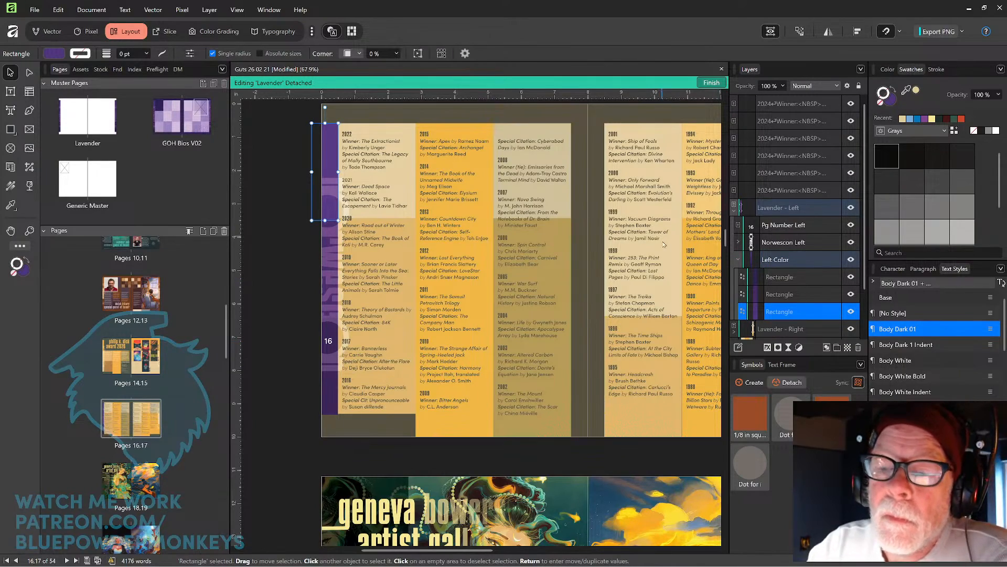
{"action": "left_click_drag", "start_coordinate": [663, 244], "coordinate": [620, 269]}
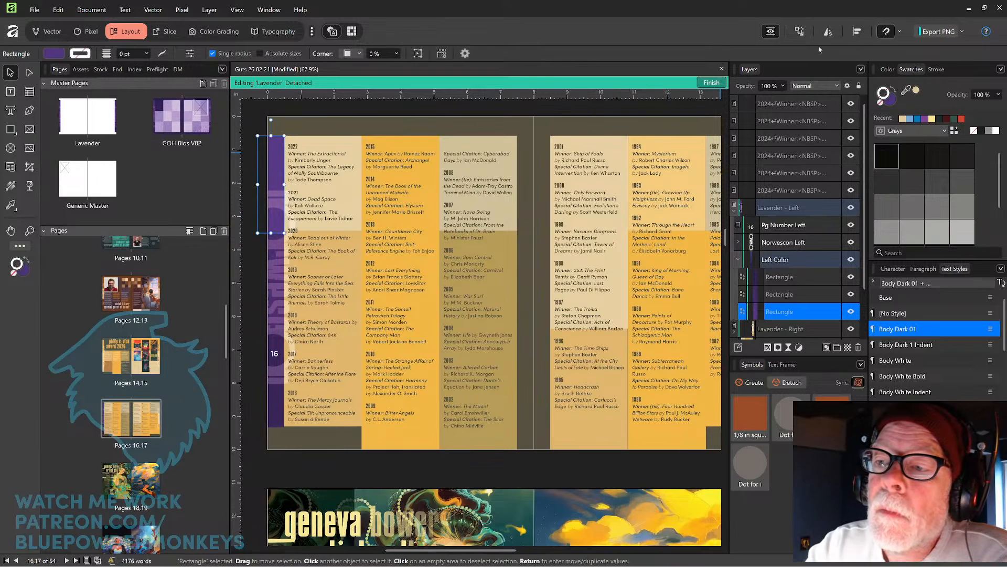
{"action": "mouse_move", "coordinate": [907, 91]}
{"action": "left_mouse_down"}
{"action": "mouse_move", "coordinate": [718, 138]}
{"action": "mouse_move", "coordinate": [352, 149]}
{"action": "left_mouse_up"}
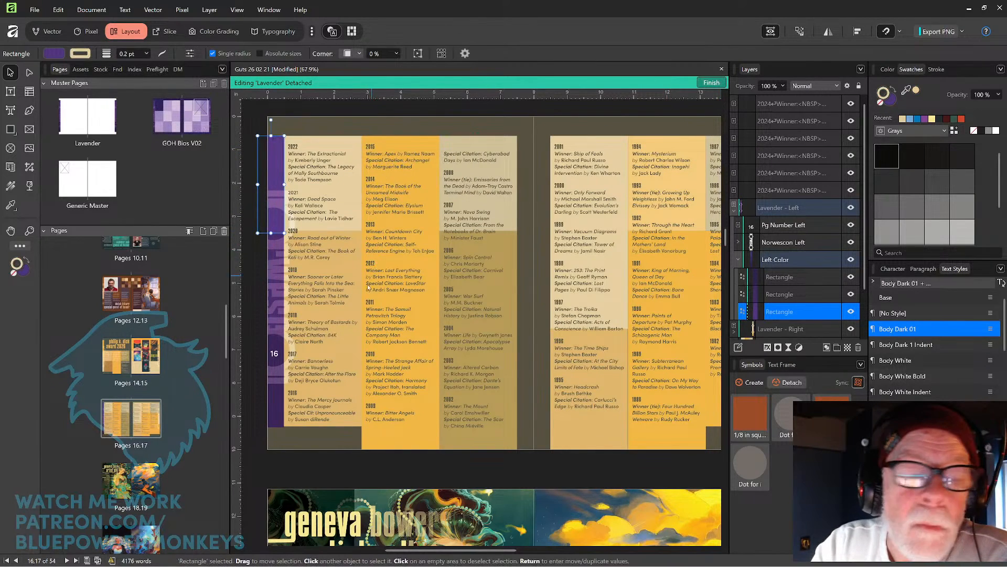
{"action": "key", "text": "ctrl+z"}
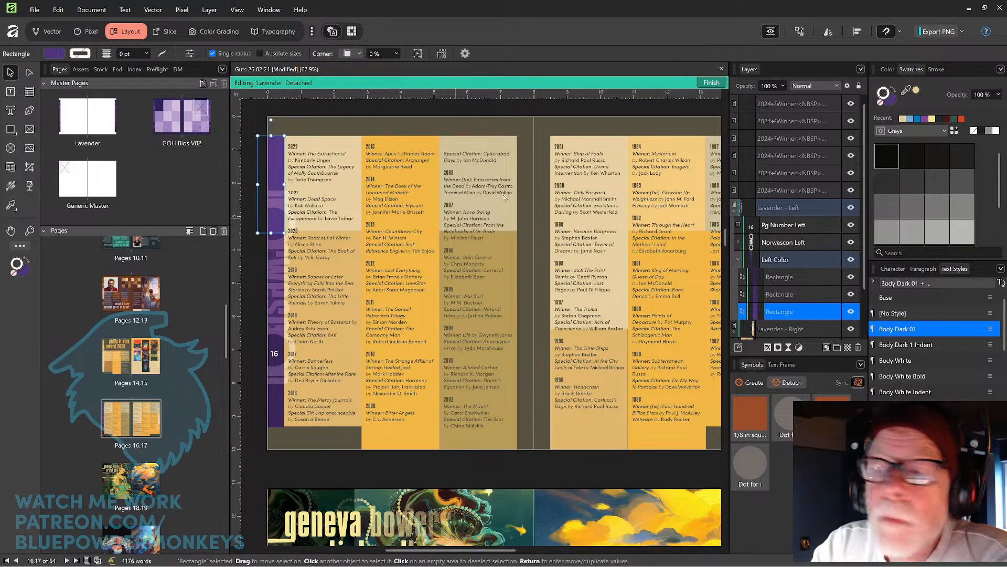
{"action": "left_click", "coordinate": [890, 107]}
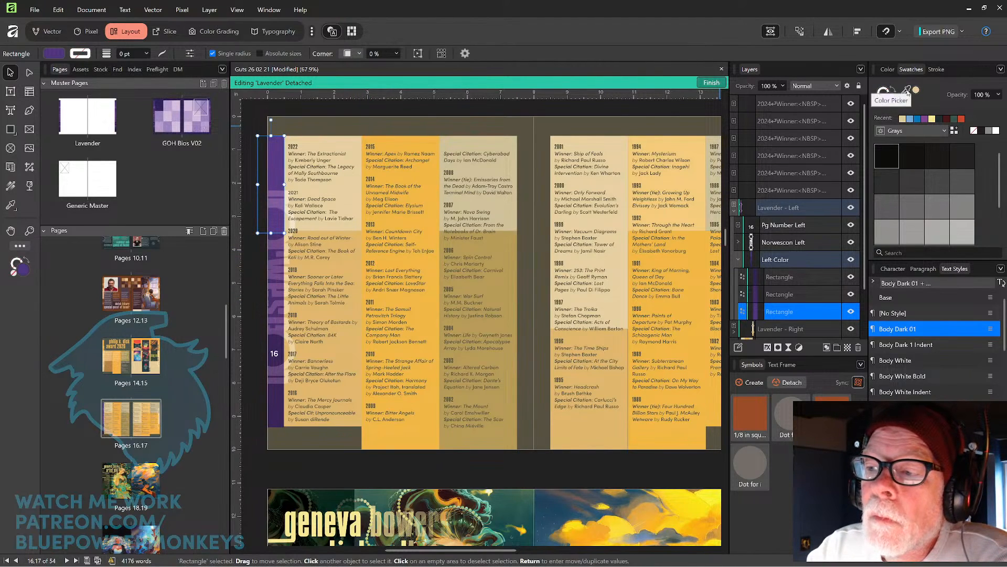
{"action": "left_click_drag", "start_coordinate": [912, 91], "coordinate": [336, 150]}
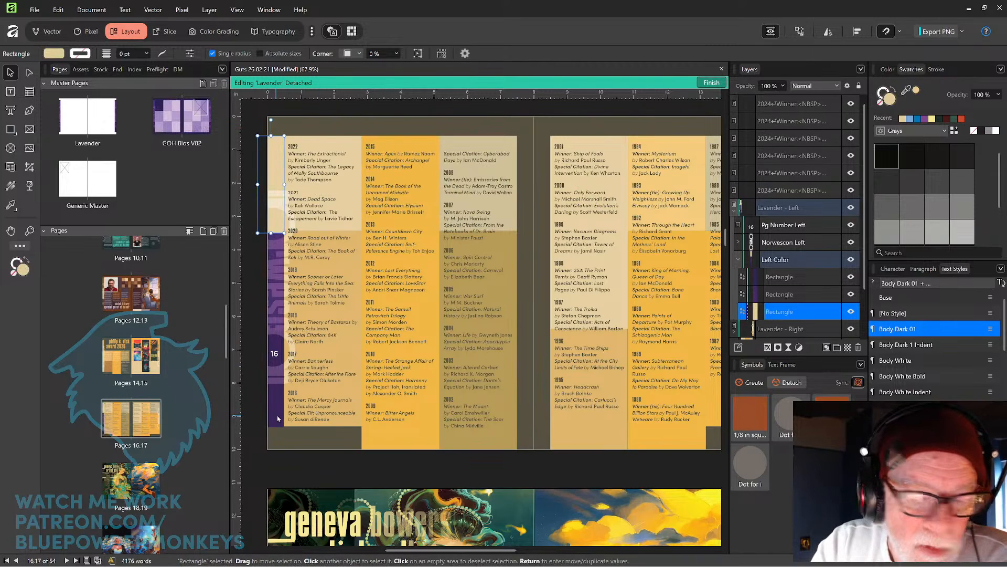
Recolour the bottom purple strip rectangle behind the page 16 number with the same sampled beige.
{"action": "left_click", "coordinate": [792, 296]}
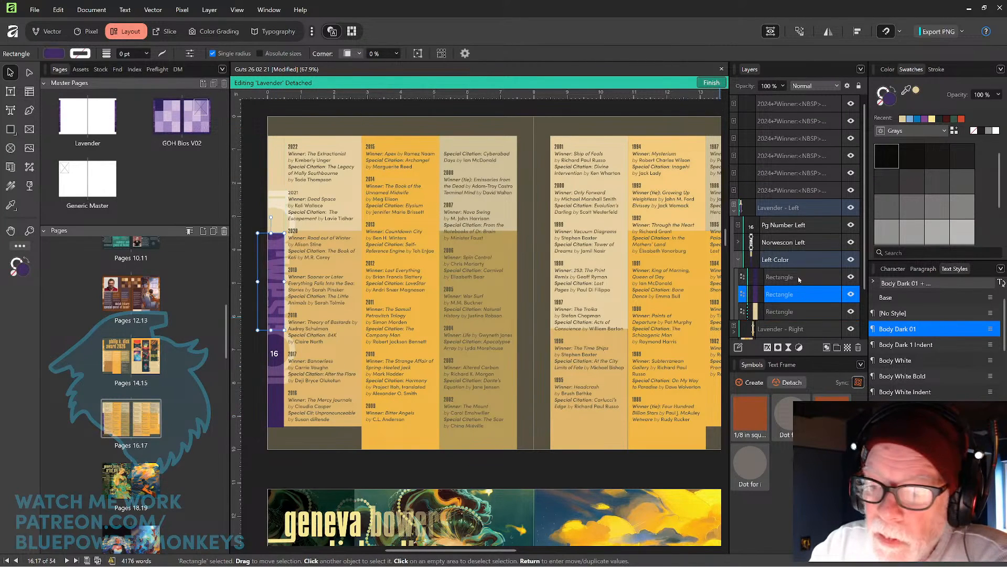
{"action": "left_click", "coordinate": [800, 278]}
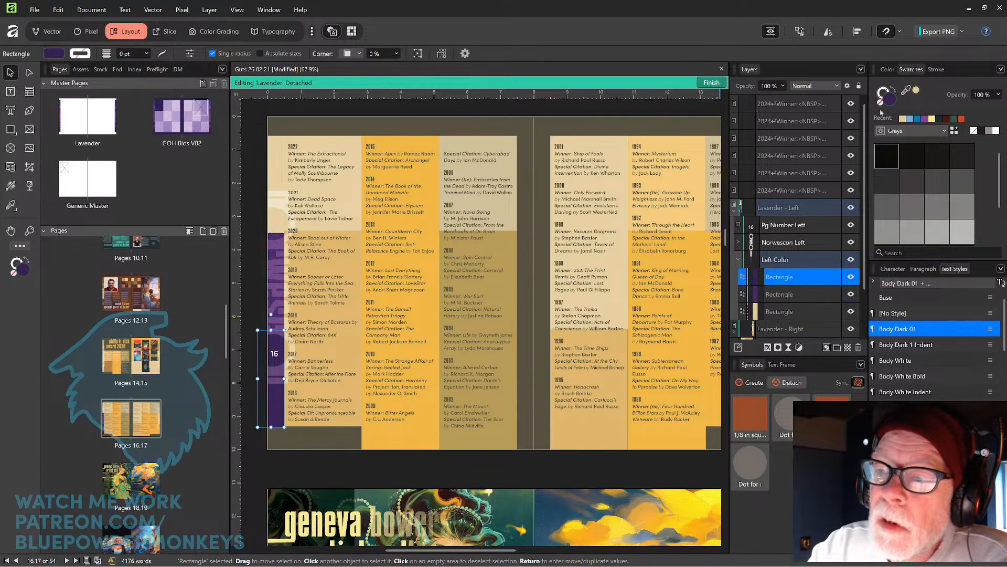
{"action": "left_click_drag", "start_coordinate": [904, 95], "coordinate": [343, 351]}
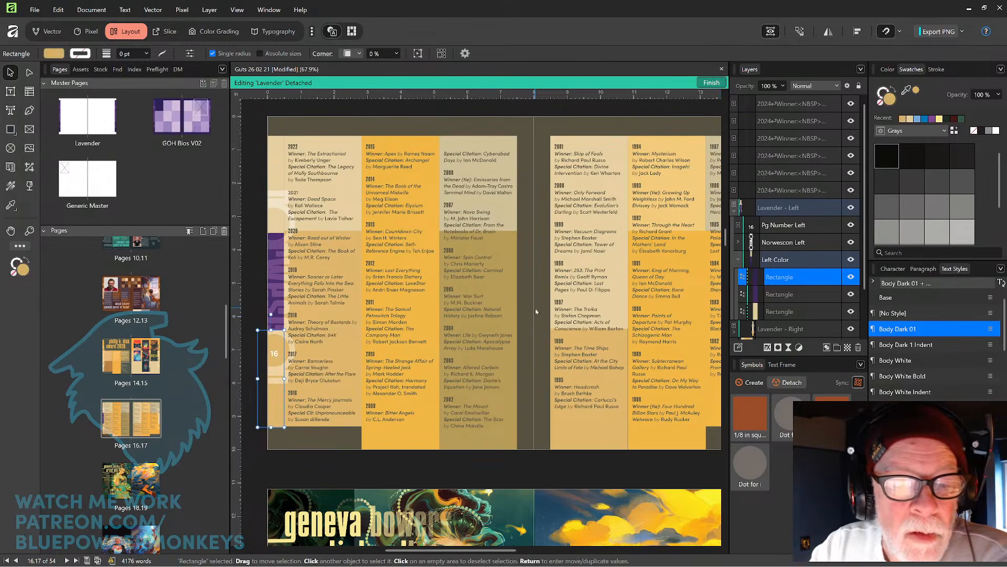
Recolour the middle purple strip rectangle in page 16's Left Color group with the same sampled beige.
{"action": "left_click", "coordinate": [796, 292]}
{"action": "left_click_drag", "start_coordinate": [907, 90], "coordinate": [411, 442]}
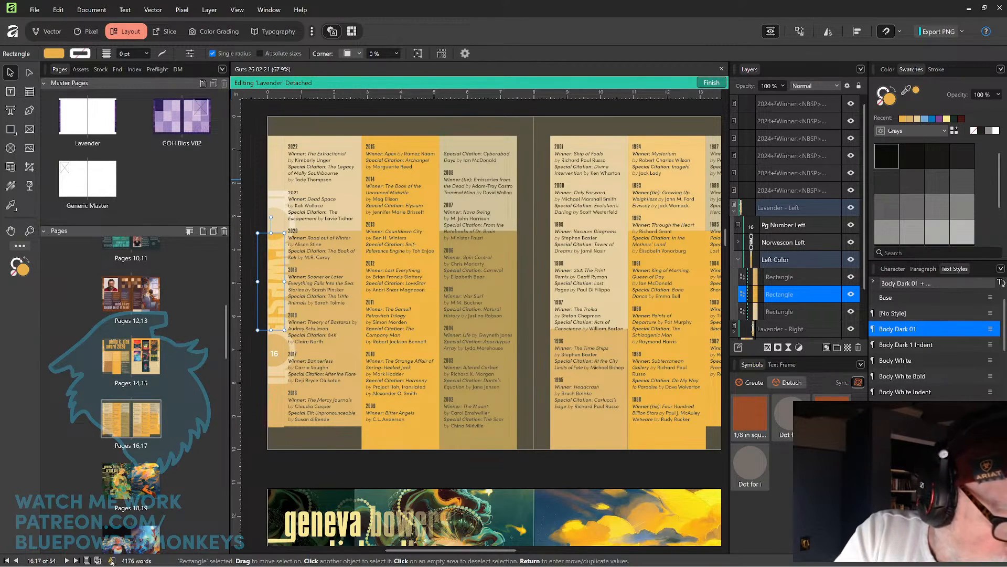
Review the preflight warnings list and browse to the pages 6–7 guest of honor spread.
{"action": "left_click", "coordinate": [112, 561]}
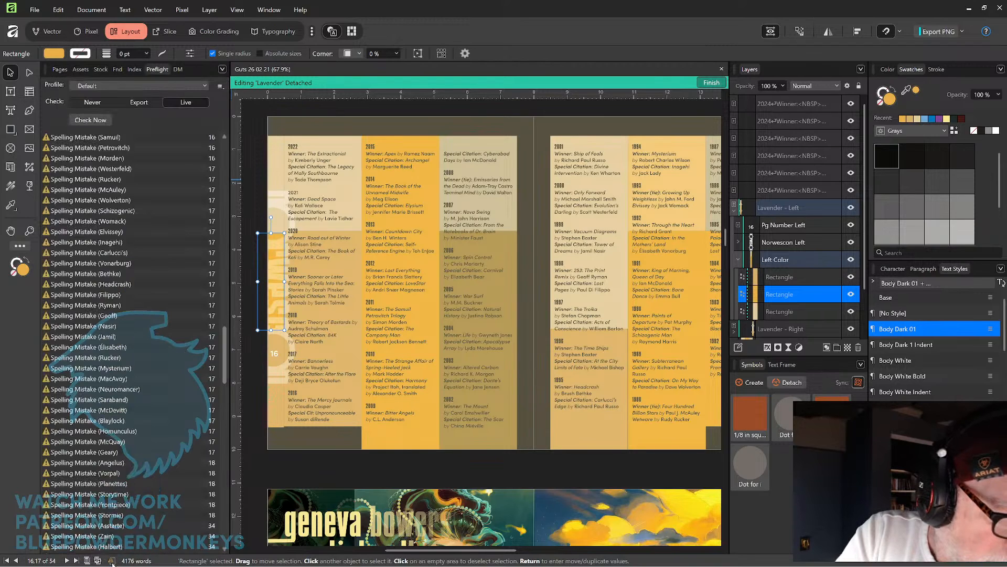
{"action": "left_click", "coordinate": [112, 561]}
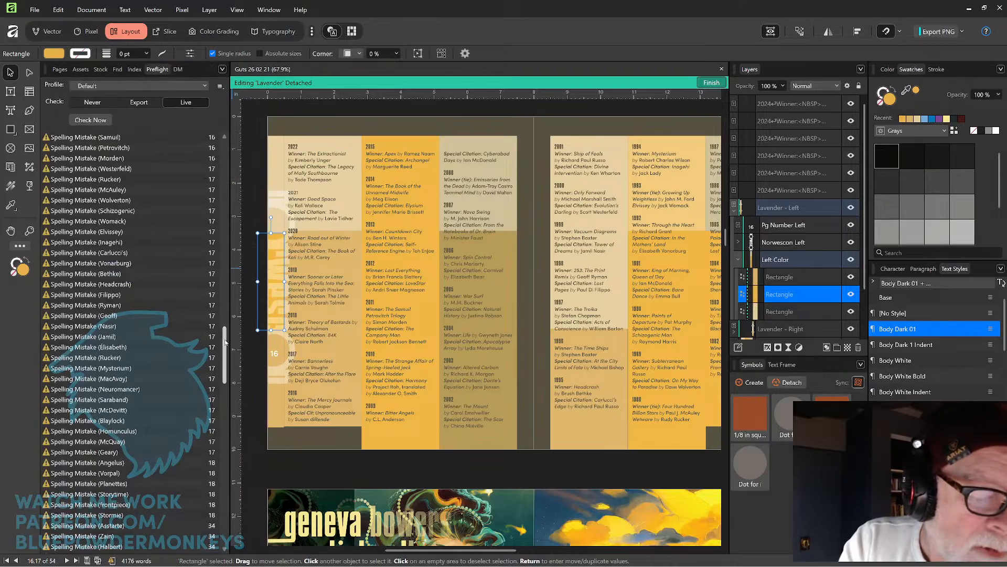
{"action": "left_click_drag", "start_coordinate": [225, 340], "coordinate": [212, 506]}
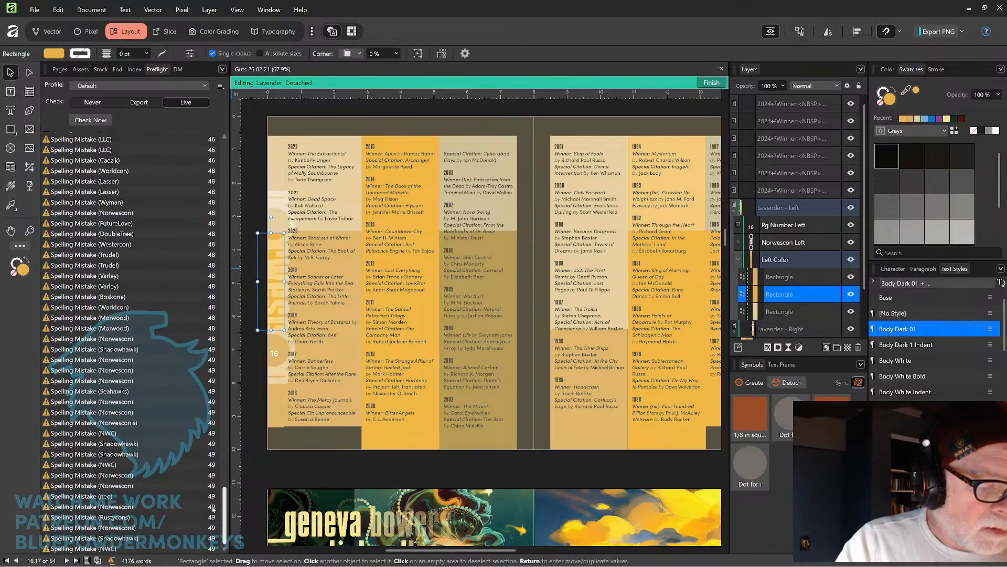
{"action": "left_click_drag", "start_coordinate": [726, 237], "coordinate": [726, 161]}
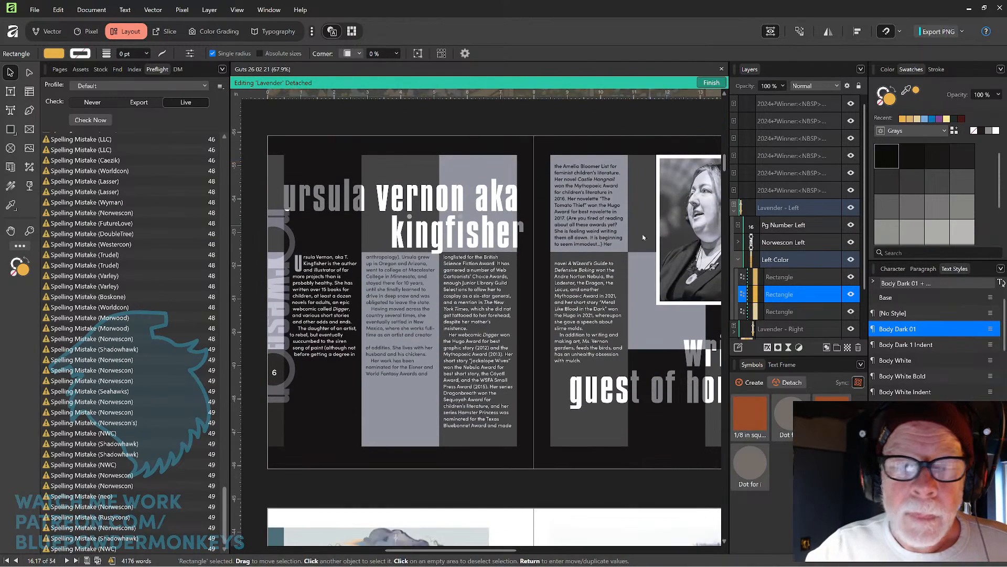
{"action": "left_click_drag", "start_coordinate": [645, 234], "coordinate": [598, 247]}
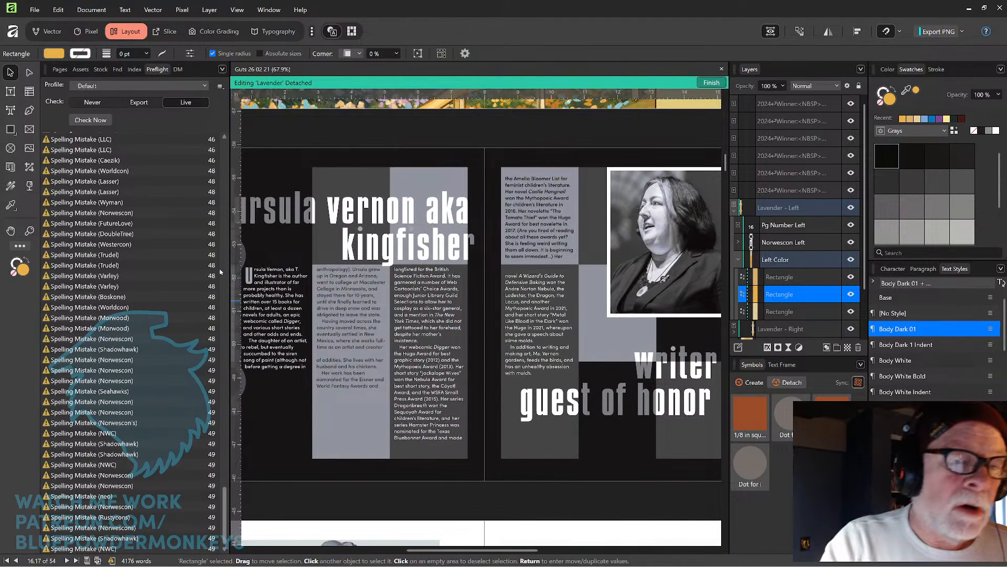
{"action": "left_click", "coordinate": [59, 69]}
{"action": "left_click_drag", "start_coordinate": [227, 319], "coordinate": [231, 282]}
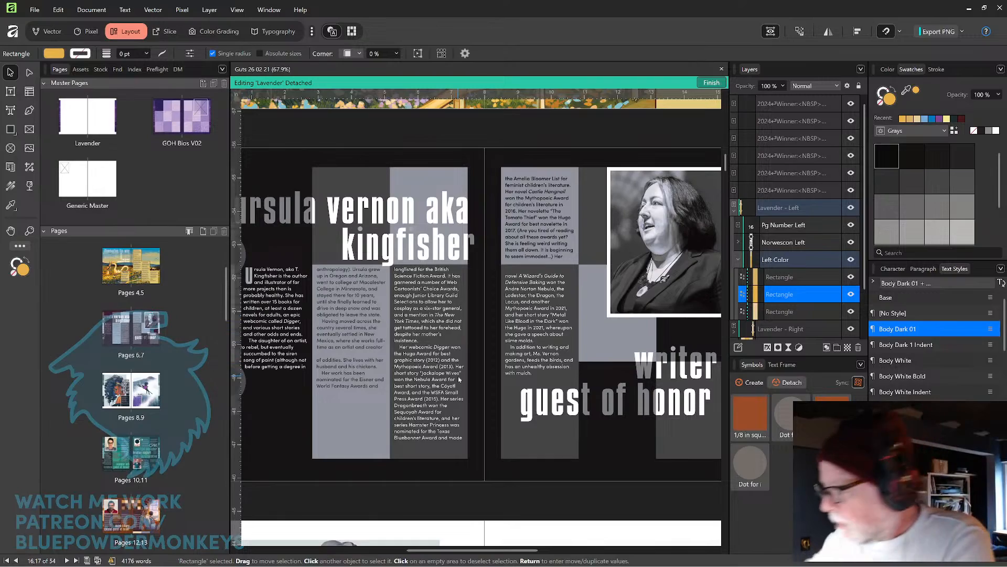
Nudge the 'ursula vernon aka' headline on page 6 up two steps while editing the GOH Bios V02 master.
{"action": "key", "text": "ctrl+minus"}
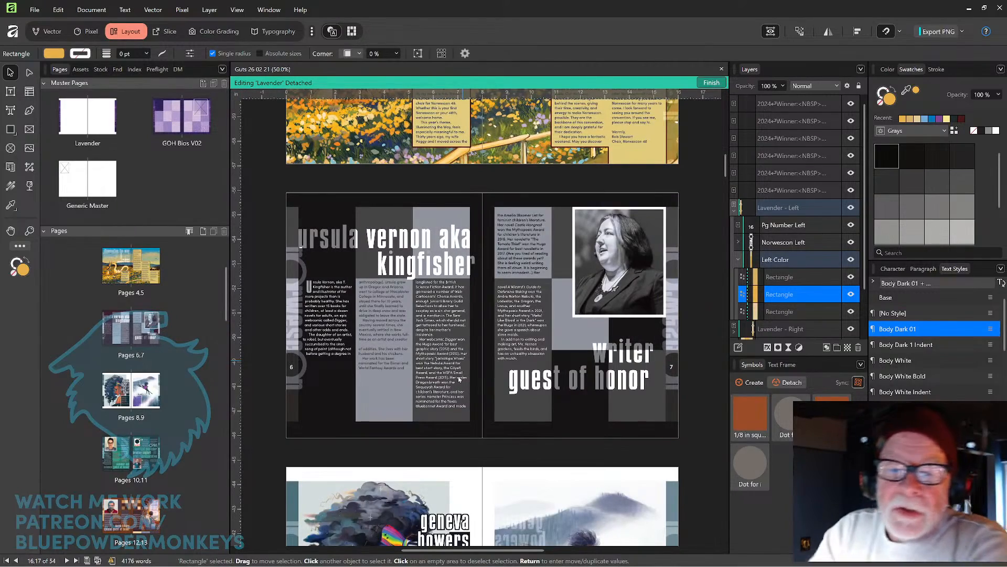
{"action": "mouse_move", "coordinate": [456, 312]}
{"action": "left_mouse_down"}
{"action": "mouse_move", "coordinate": [482, 306]}
{"action": "mouse_move", "coordinate": [460, 307]}
{"action": "left_mouse_up"}
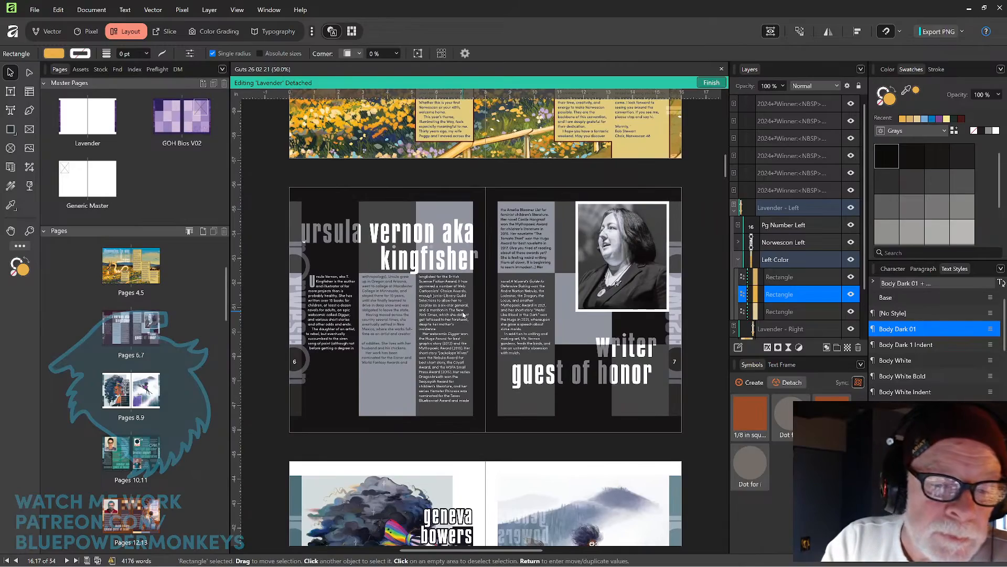
{"action": "scroll", "coordinate": [388, 275], "scroll_direction": "up", "scroll_amount": 4}
{"action": "left_click_drag", "start_coordinate": [387, 288], "coordinate": [464, 317]}
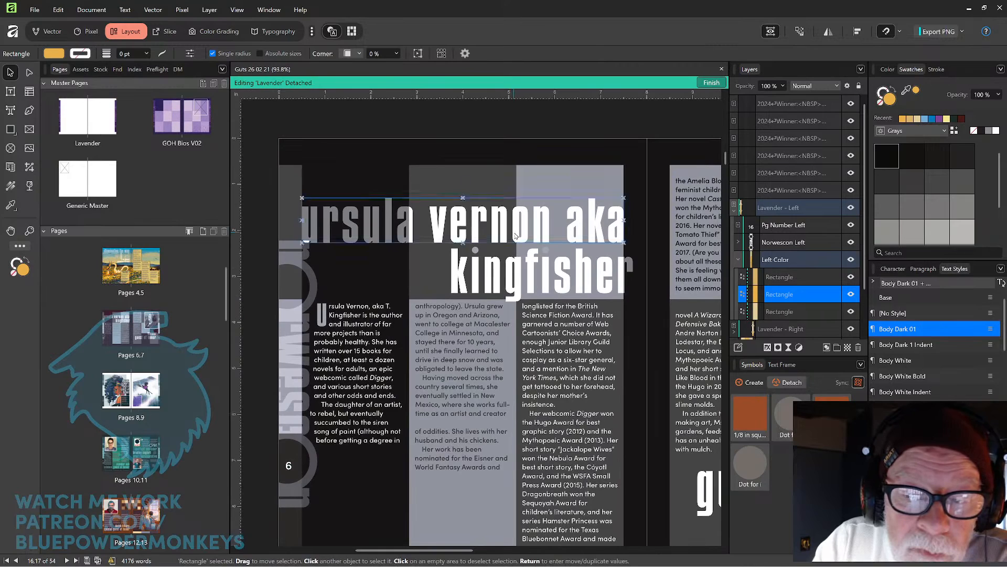
{"action": "left_click", "coordinate": [529, 237]}
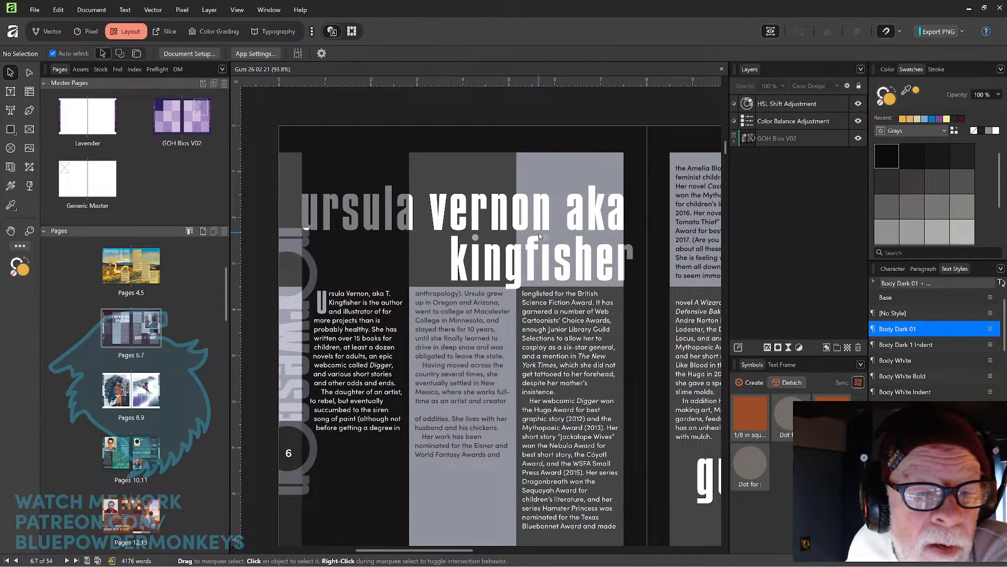
{"action": "left_click", "coordinate": [609, 214]}
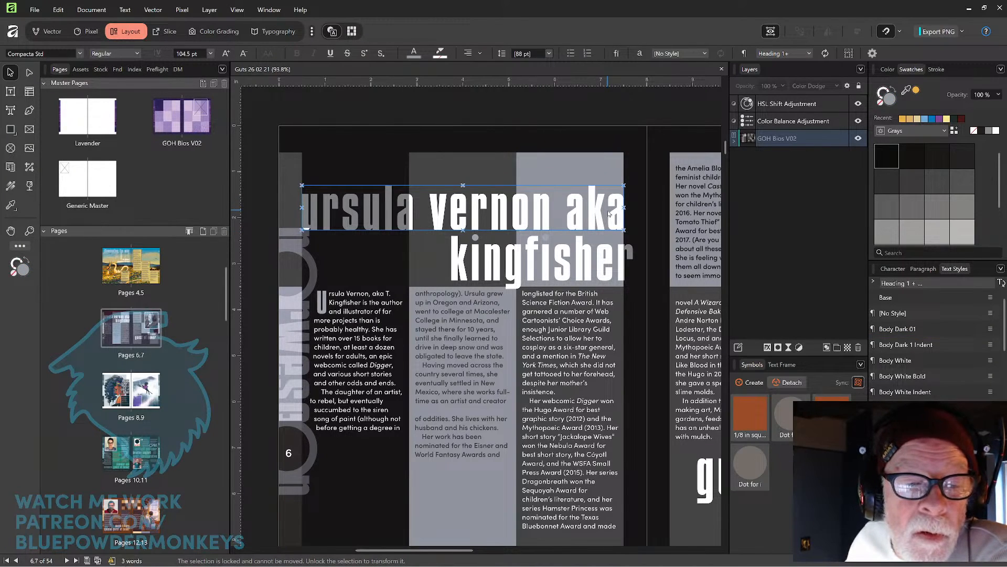
{"action": "double_click", "coordinate": [609, 214]}
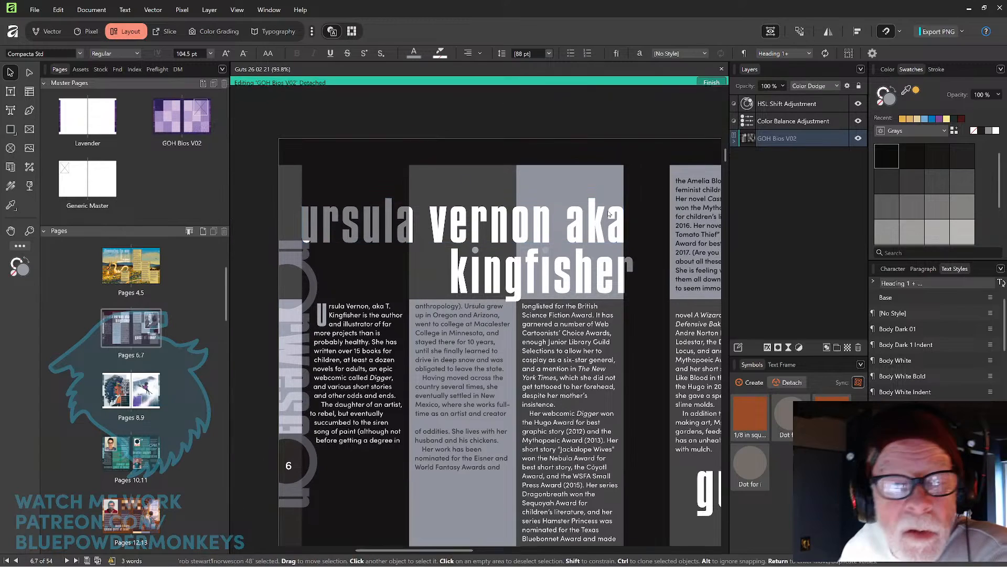
{"action": "key", "text": "Up"}
{"action": "key", "text": "Up"}
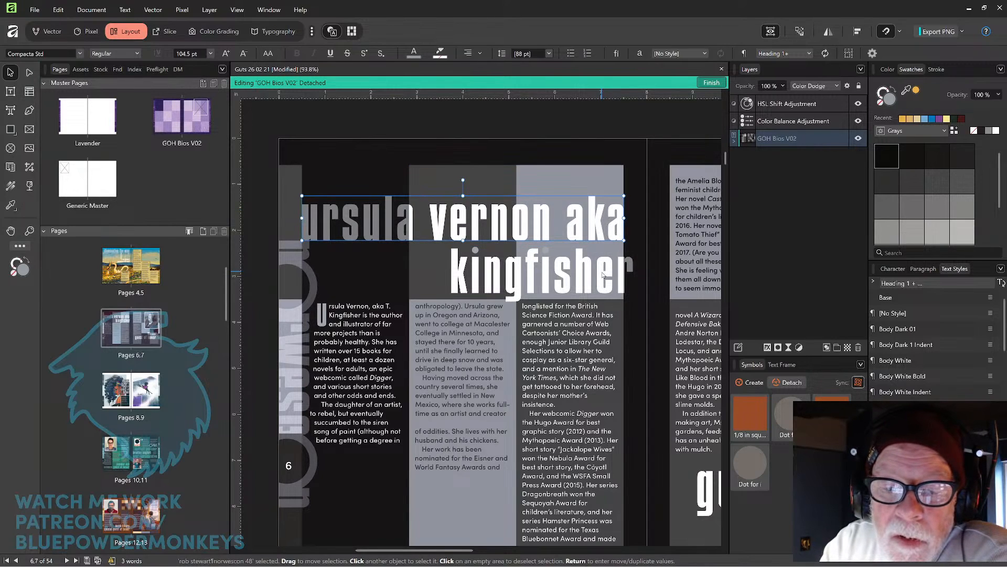
Finish editing the detached GOH Bios V02 master.
{"action": "left_click", "coordinate": [595, 123]}
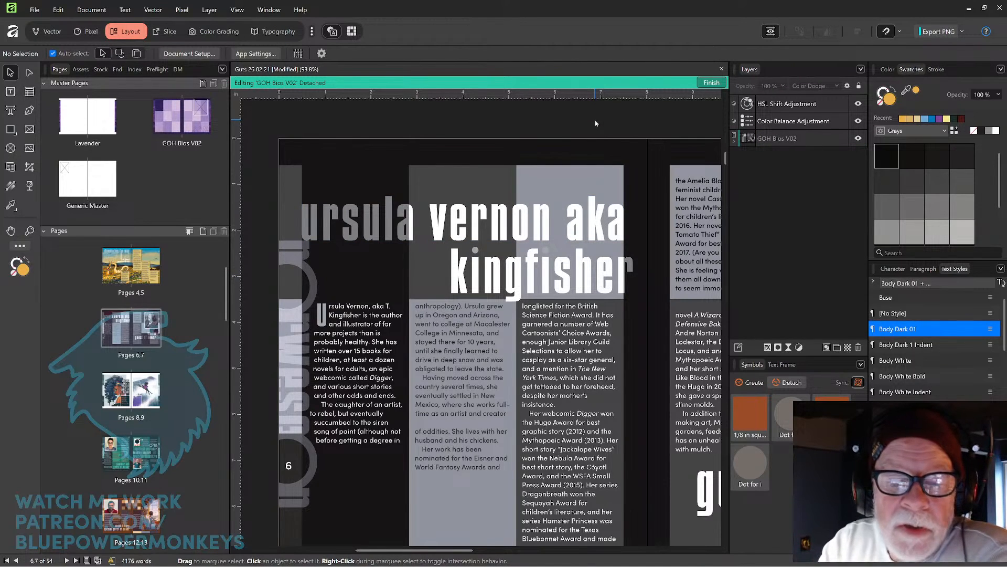
{"action": "left_click", "coordinate": [601, 262]}
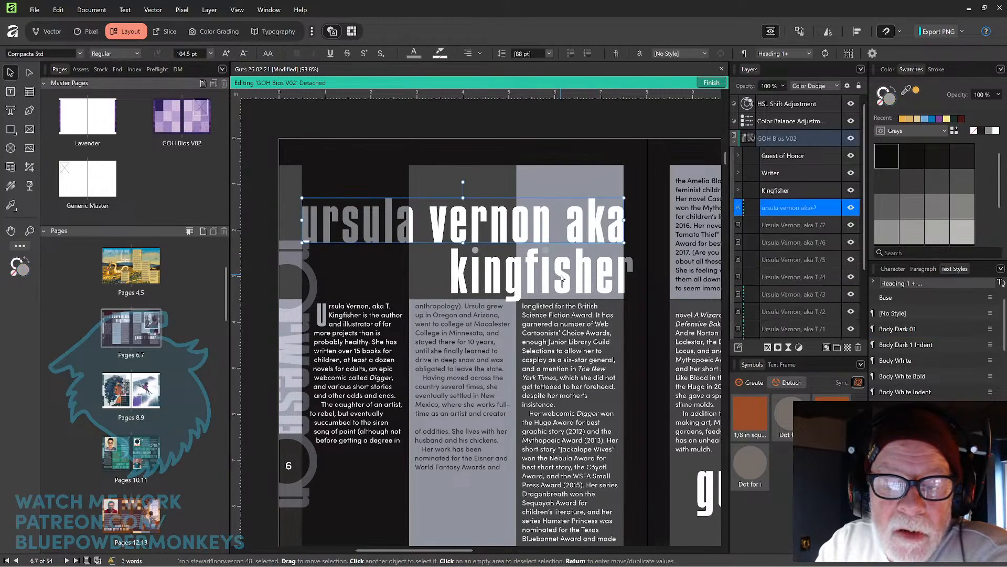
{"action": "left_click", "coordinate": [579, 127]}
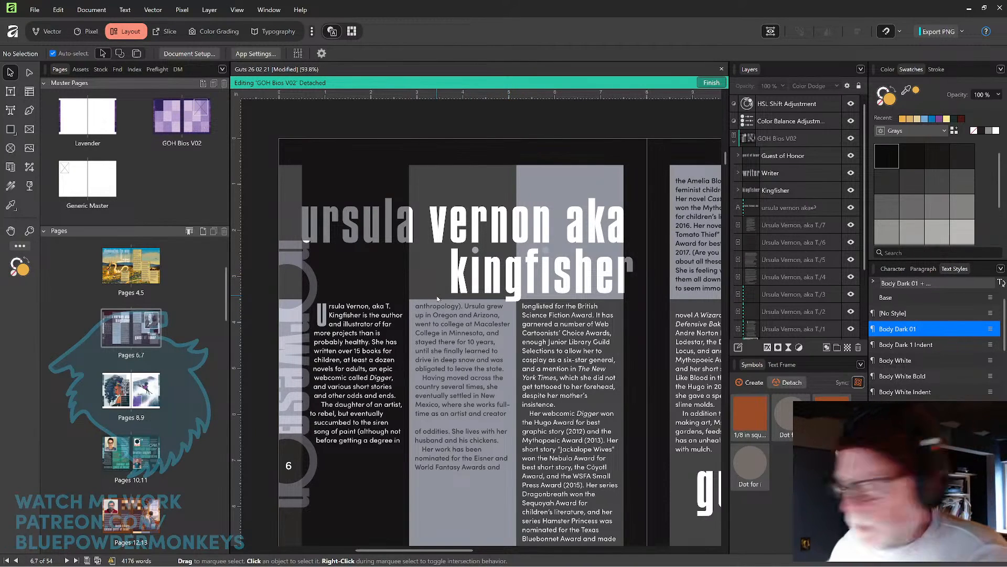
{"action": "scroll", "coordinate": [437, 298], "scroll_direction": "down", "scroll_amount": 3}
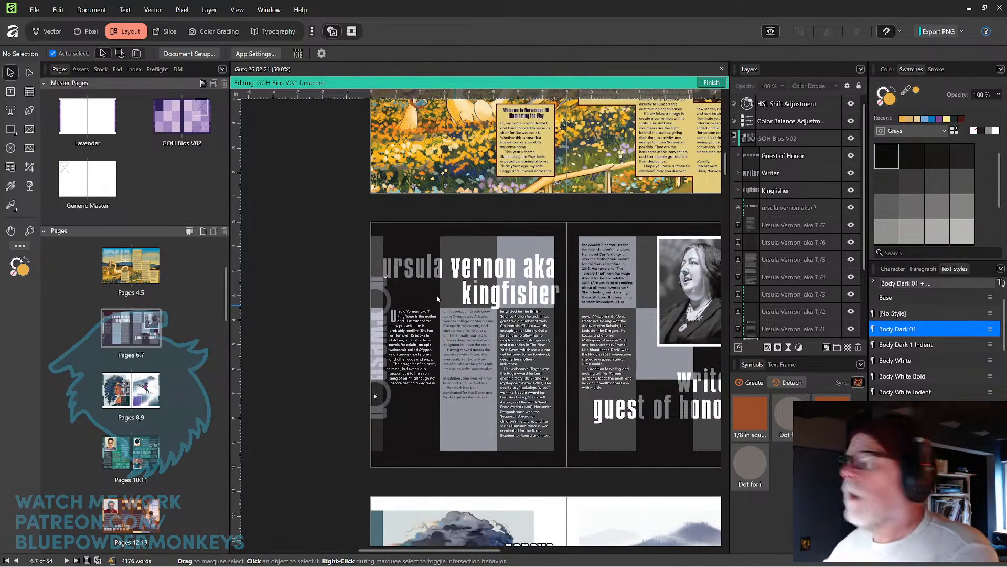
{"action": "left_click", "coordinate": [710, 83]}
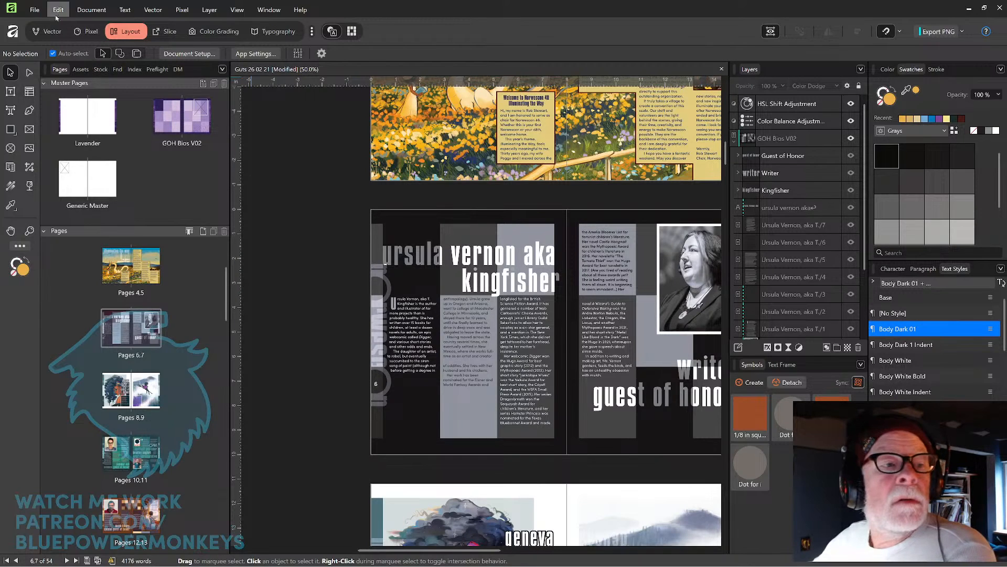
Start exporting all spreads as PDF using the PDF (digital - small size) preset.
{"action": "left_click", "coordinate": [36, 13]}
{"action": "mouse_move", "coordinate": [89, 293]}
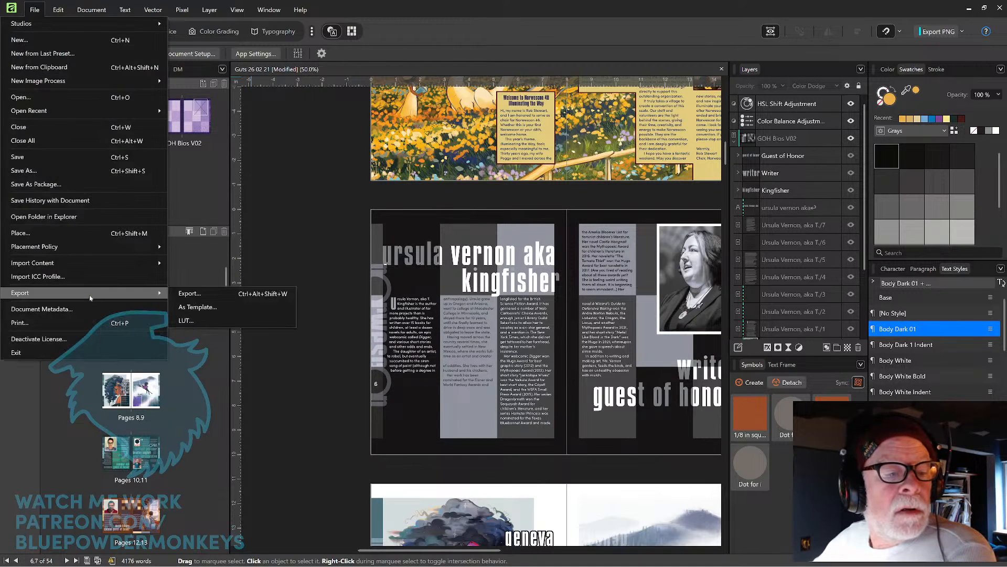
{"action": "left_click", "coordinate": [232, 294]}
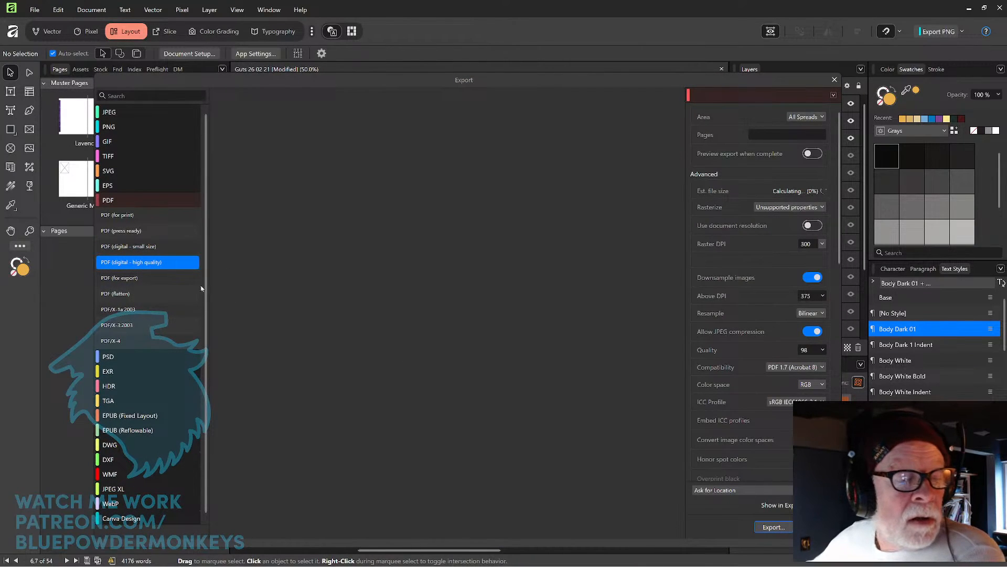
{"action": "left_click", "coordinate": [157, 247]}
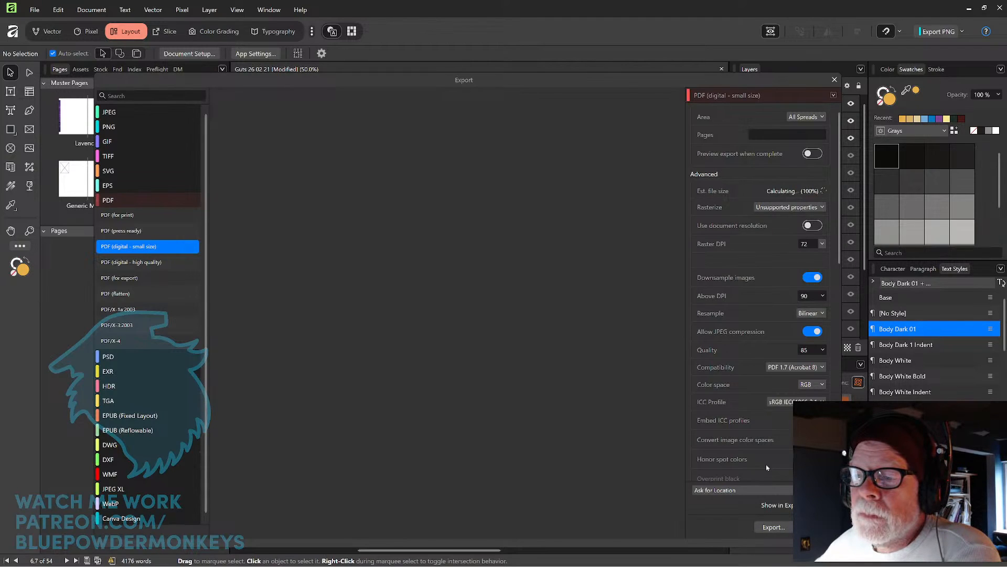
{"action": "left_click", "coordinate": [784, 532]}
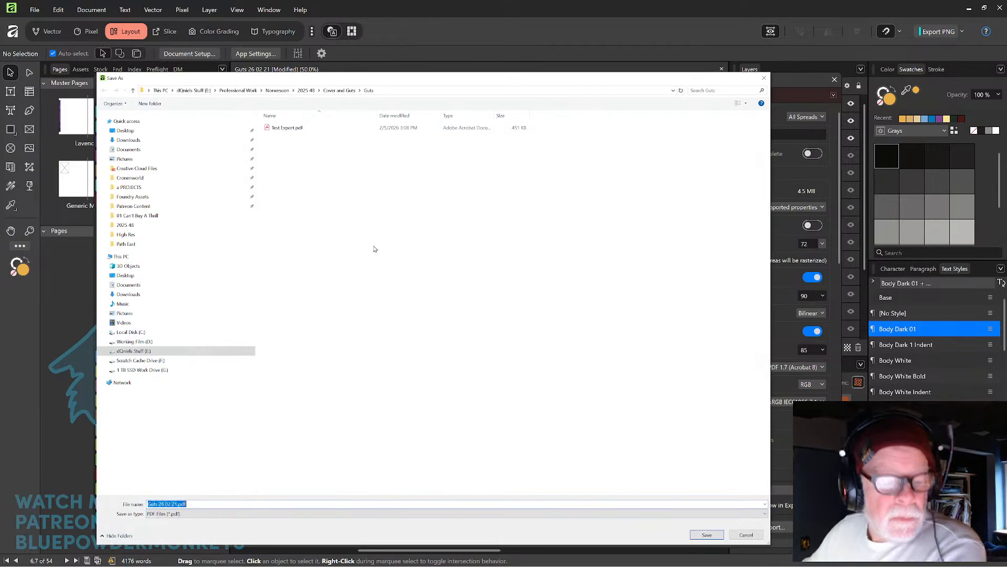
Save the exported PDF as Guts Version 01 No Pro Bios.
{"action": "type", "text": "Gu"}
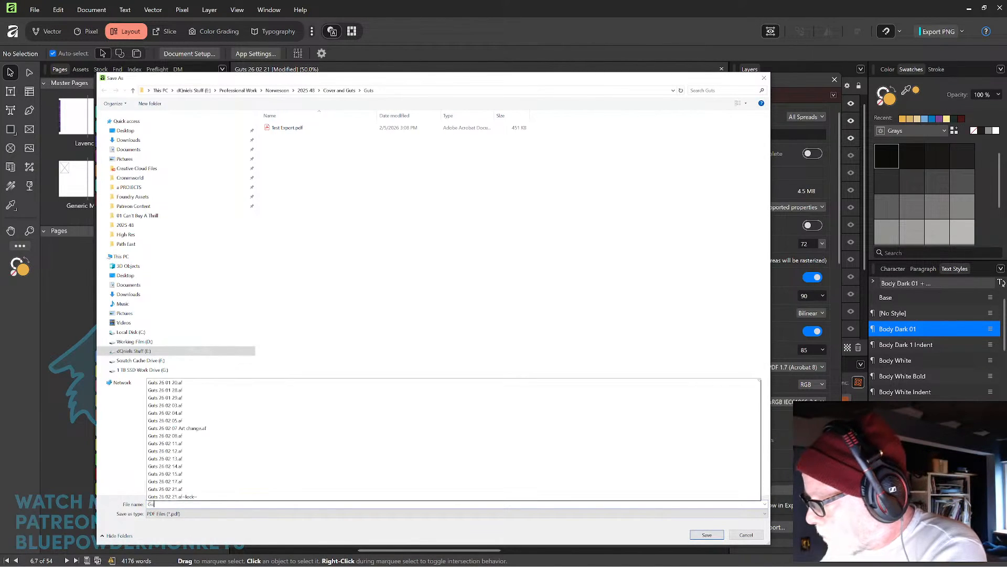
{"action": "type", "text": "ts Wersion"}
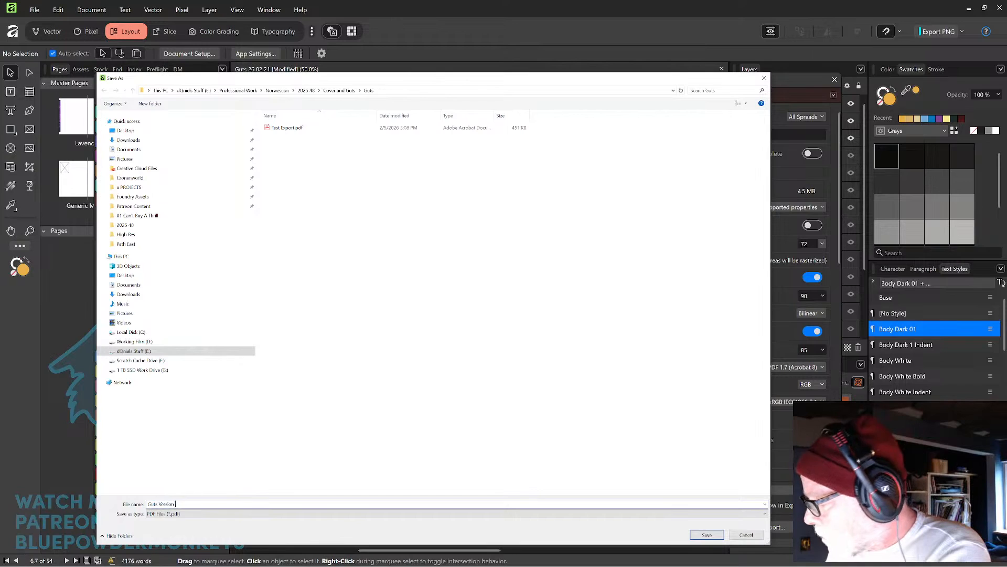
{"action": "type", "text": "01"}
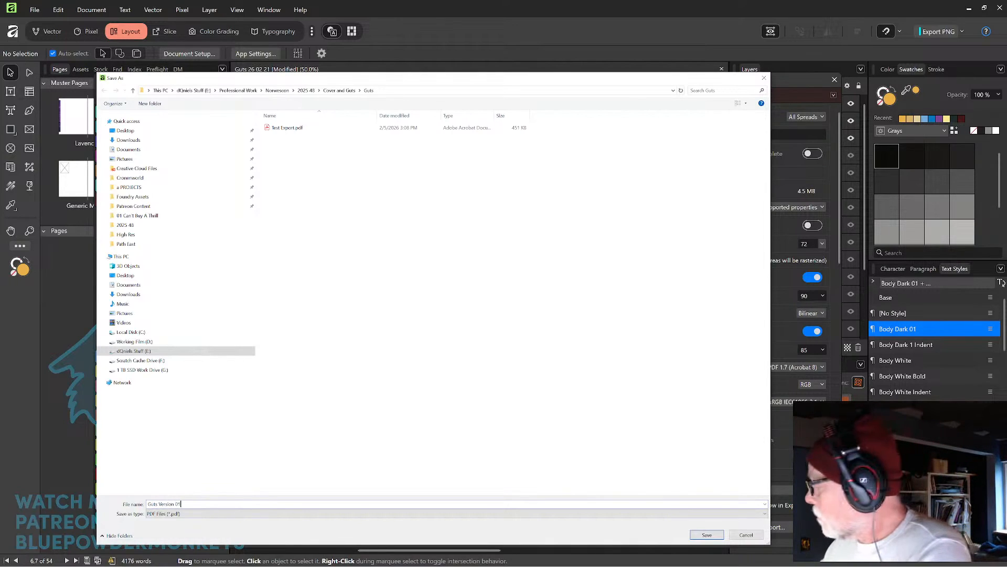
{"action": "type", "text": " N"}
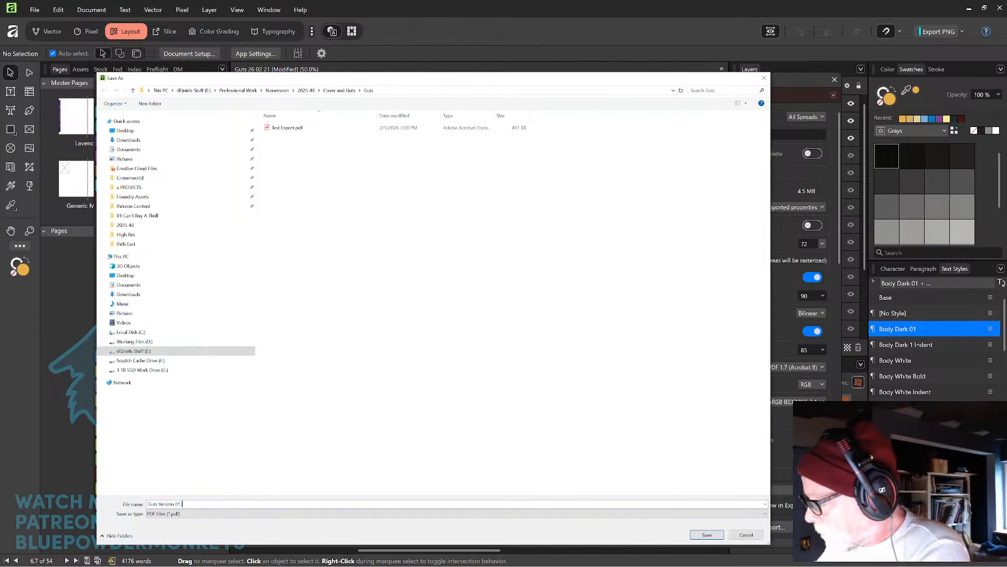
{"action": "type", "text": "o P"}
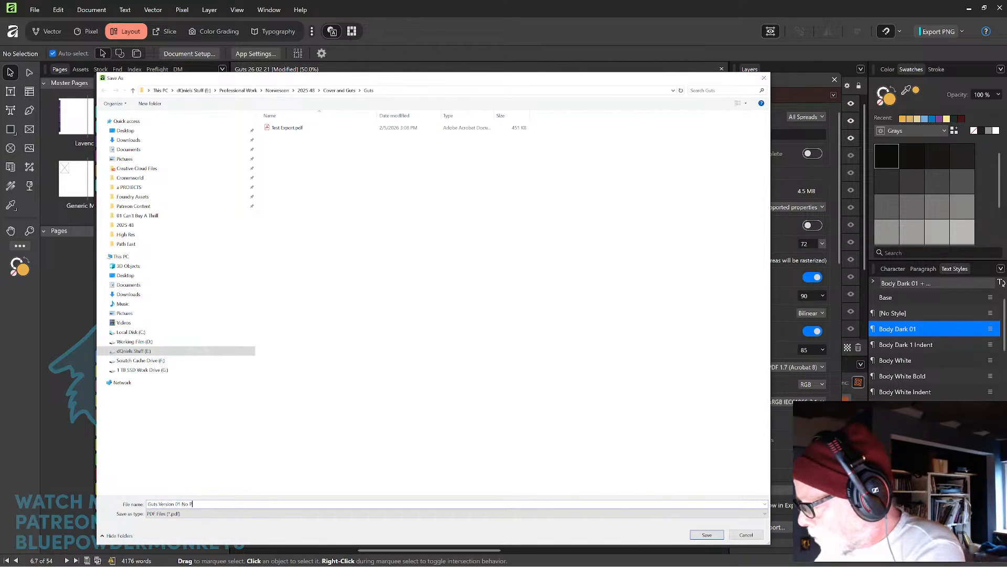
{"action": "type", "text": "ro Bios"}
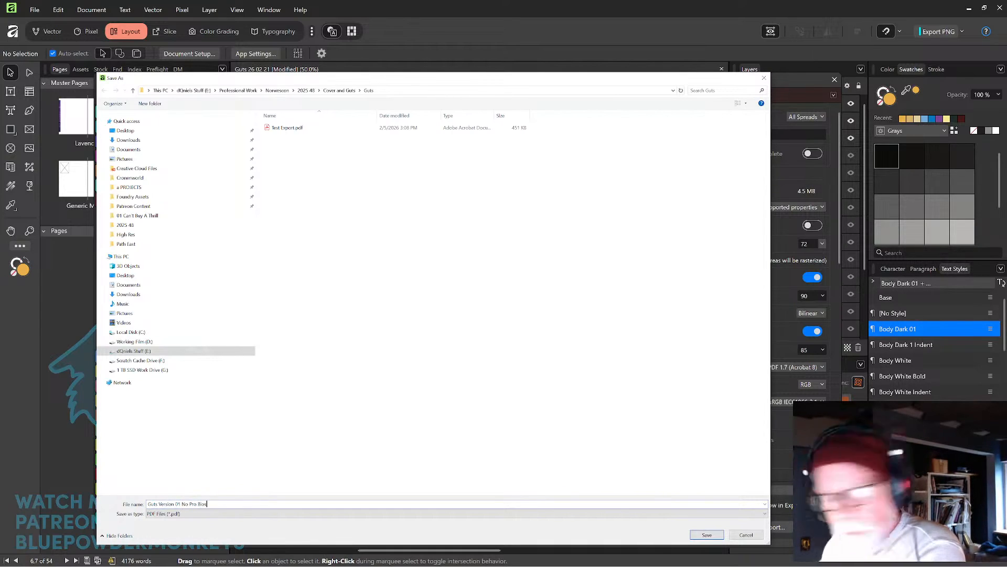
{"action": "left_click", "coordinate": [709, 536]}
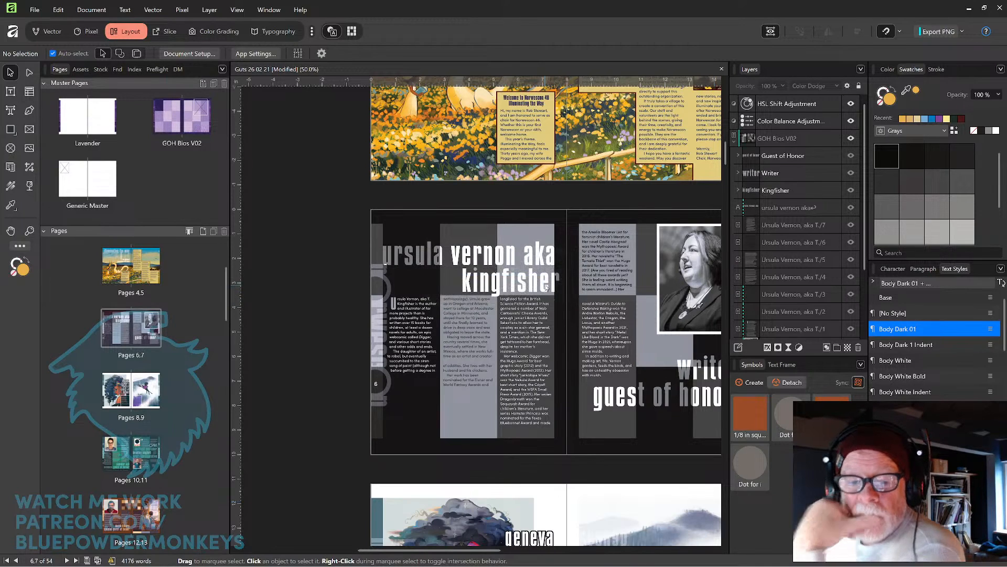
Save the document.
{"action": "key", "text": "space"}
{"action": "left_click_drag", "start_coordinate": [657, 229], "coordinate": [551, 202]}
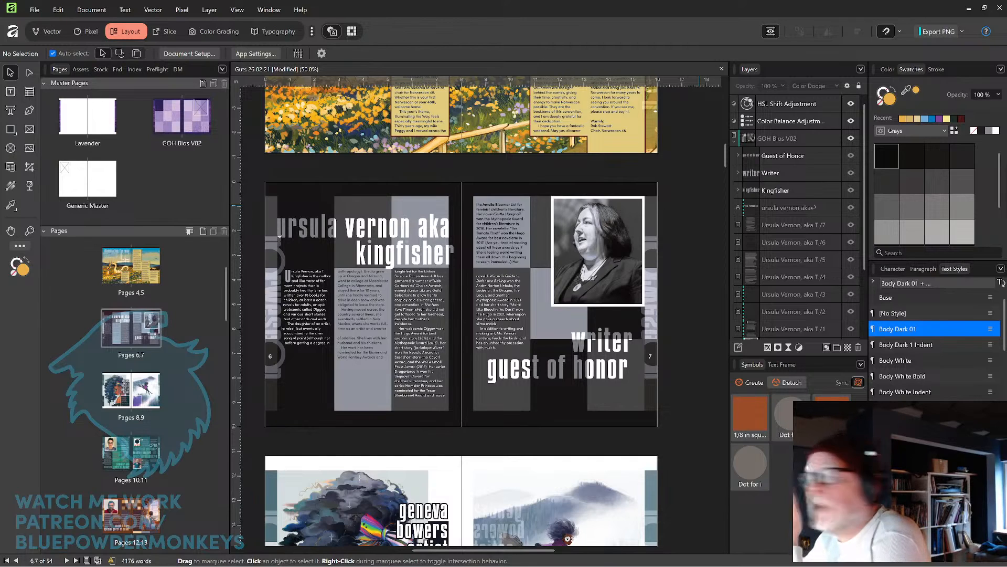
{"action": "left_click_drag", "start_coordinate": [1006, 100], "coordinate": [1006, 63]}
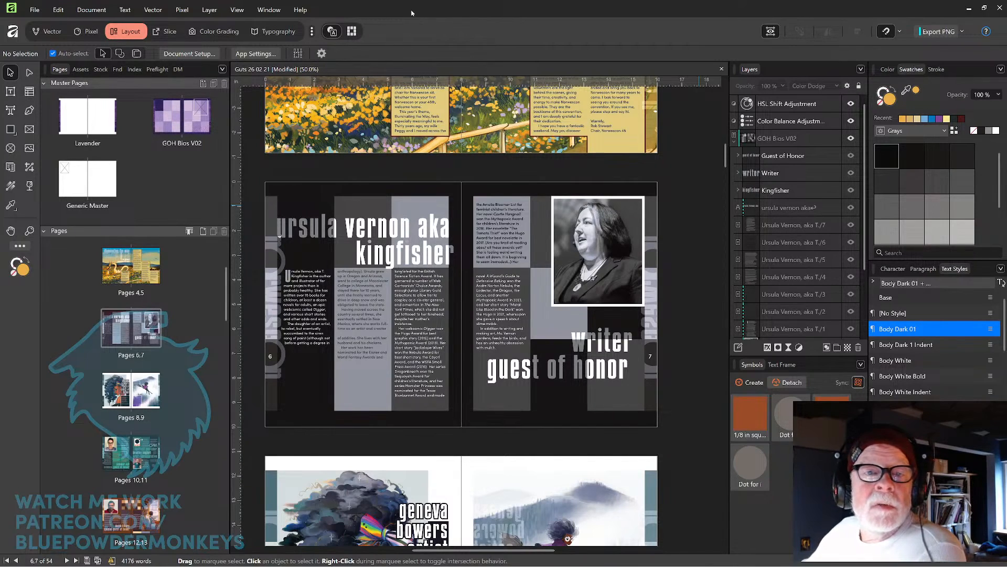
{"action": "key", "text": "ctrl+s"}
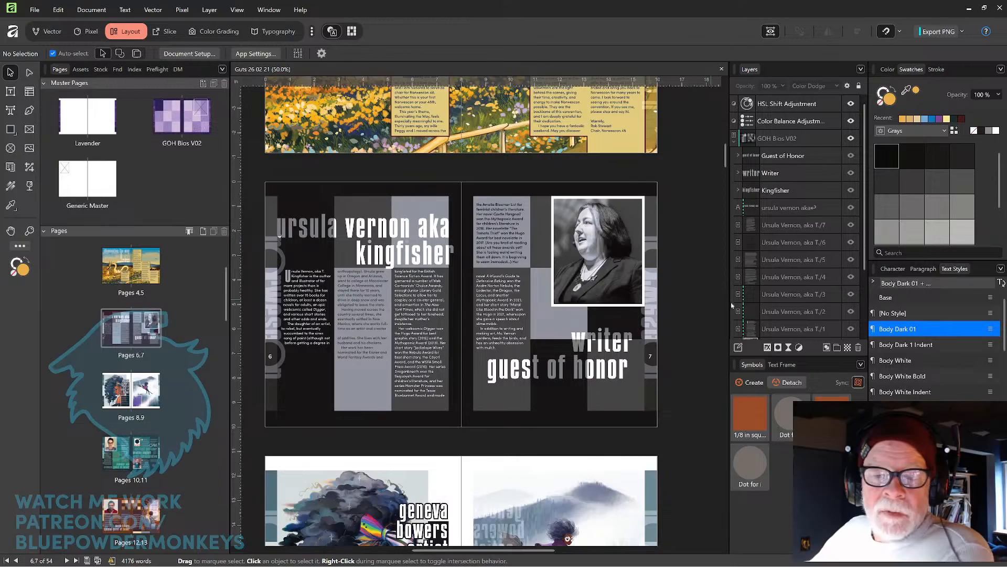
{"action": "scroll", "coordinate": [709, 297], "scroll_direction": "up", "scroll_amount": 3}
{"action": "scroll", "coordinate": [704, 218], "scroll_direction": "down", "scroll_amount": 5}
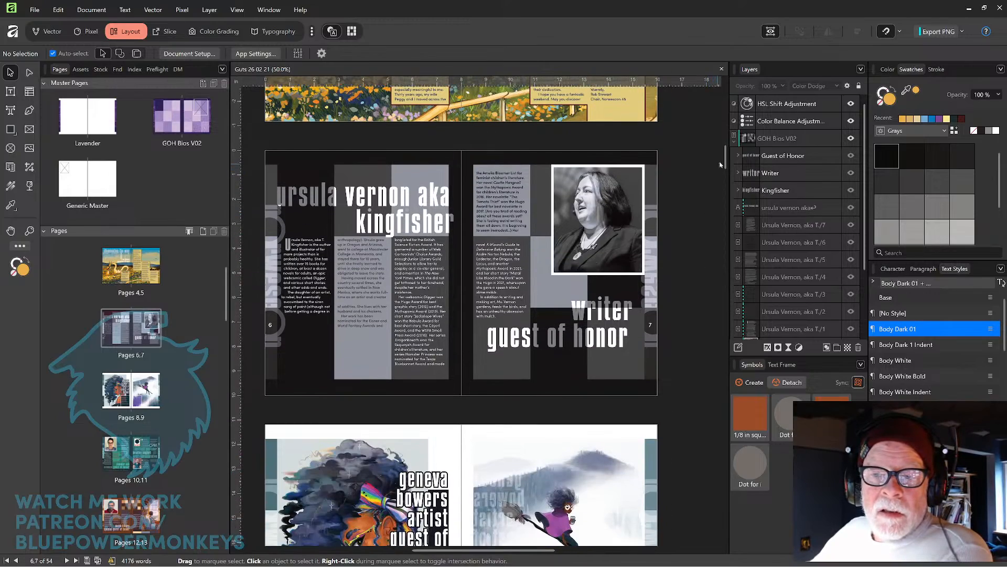
{"action": "left_click_drag", "start_coordinate": [726, 163], "coordinate": [748, 504]}
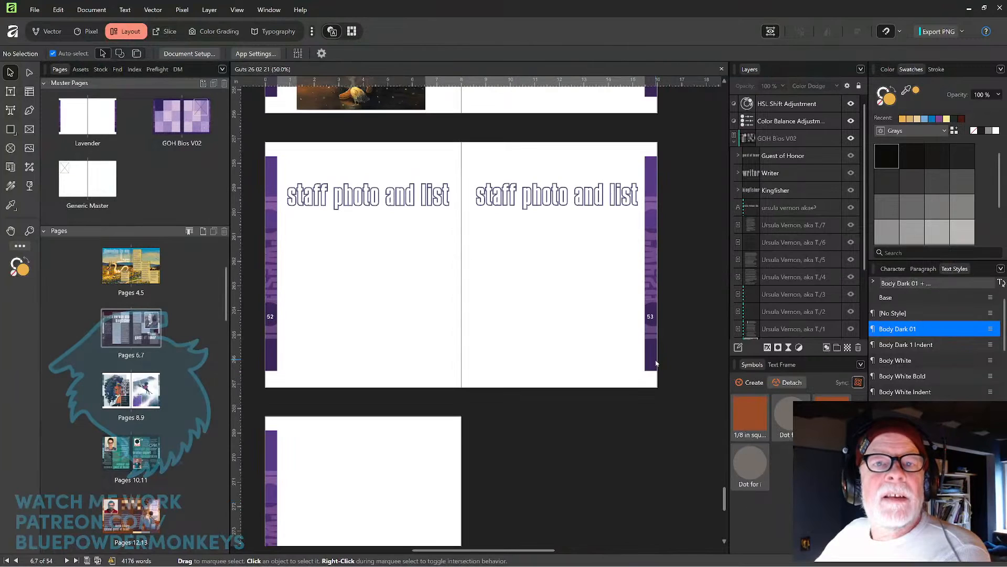